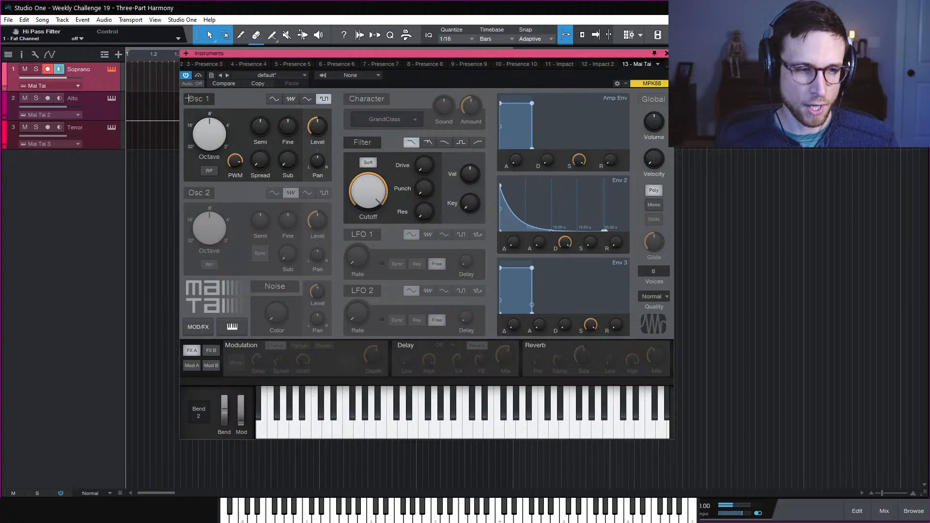
Narrow the Soprano synth's Osc 1 pulse width, settling on a square wave after trying saw and triangle
drag(238, 165, 253, 181)
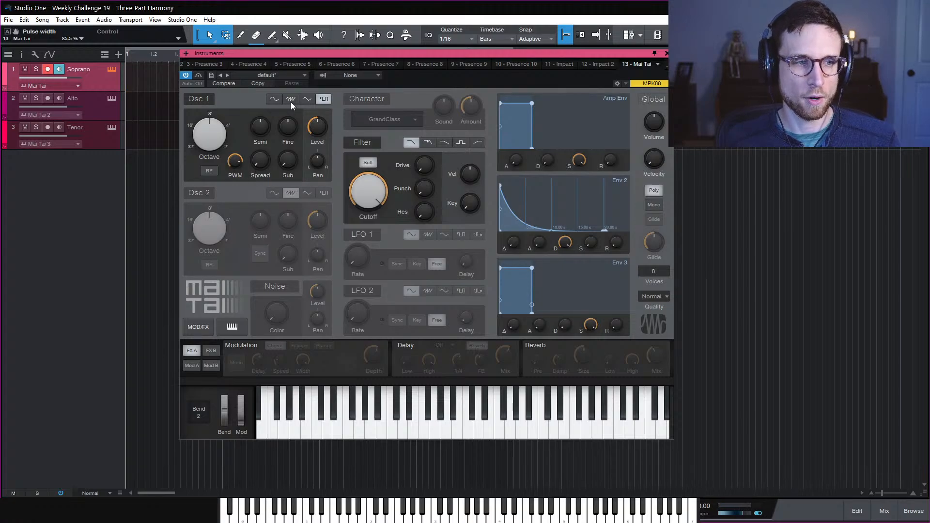
click(291, 101)
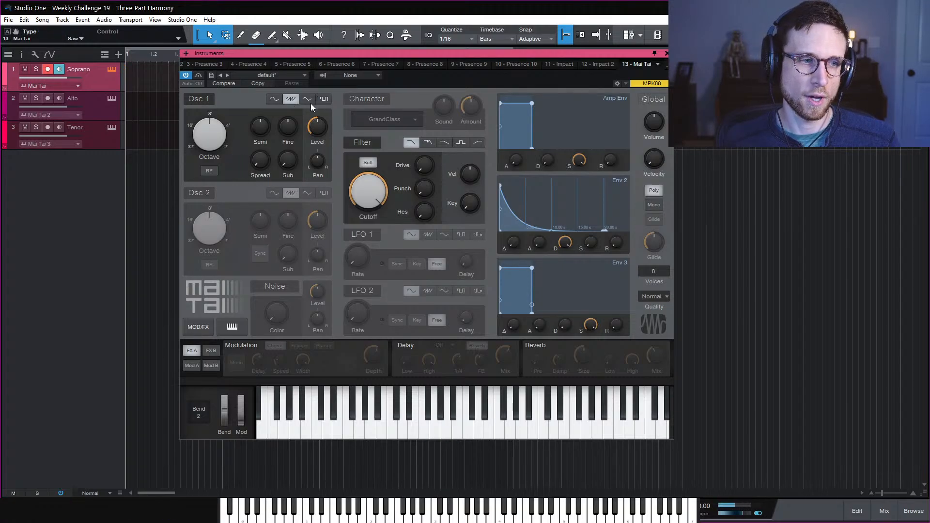
click(311, 102)
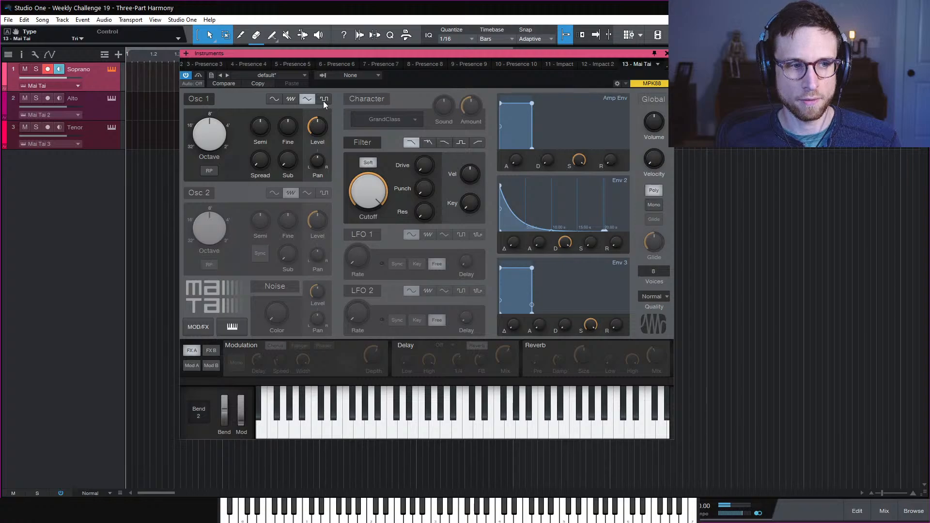
click(324, 100)
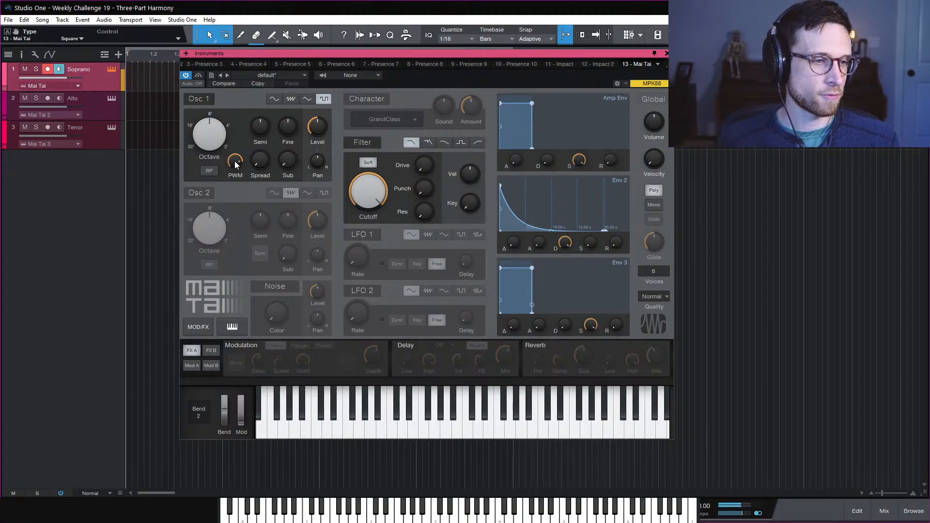
Give the Alto and Tenor Osc 1 square waves with narrower pulse widths, about 54% and 23%
click(111, 99)
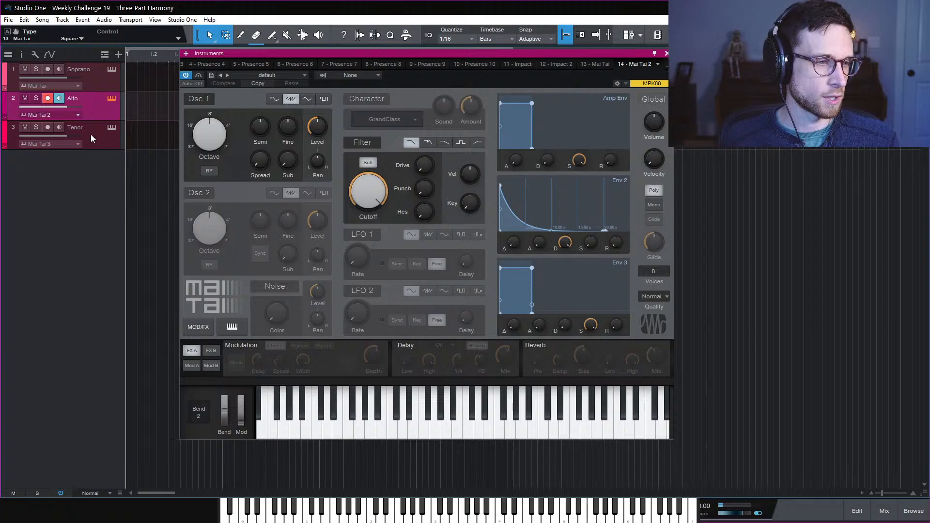
click(324, 99)
drag(235, 161, 228, 205)
click(113, 140)
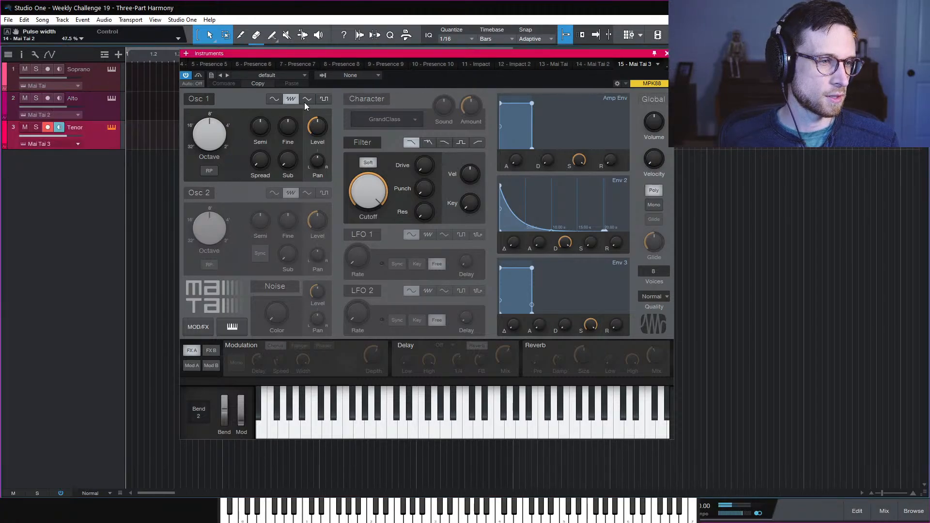
click(328, 99)
drag(235, 161, 244, 257)
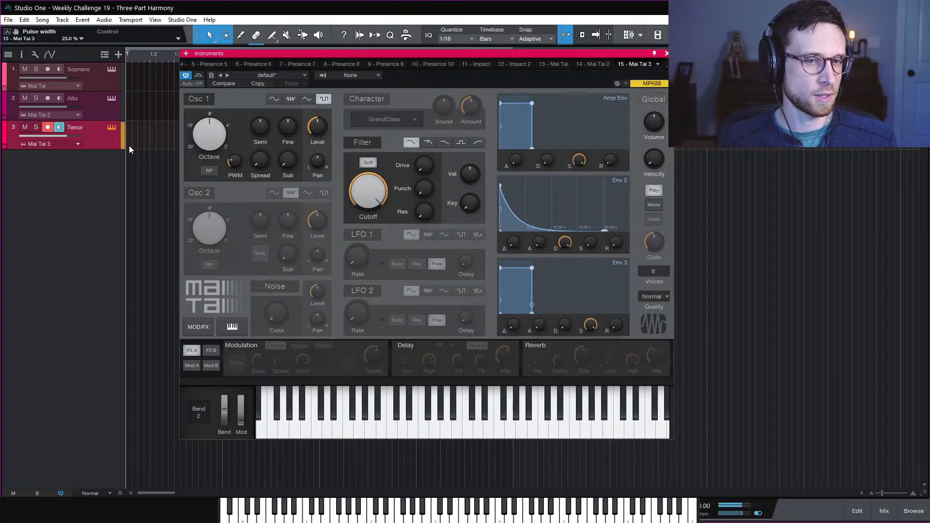
click(103, 80)
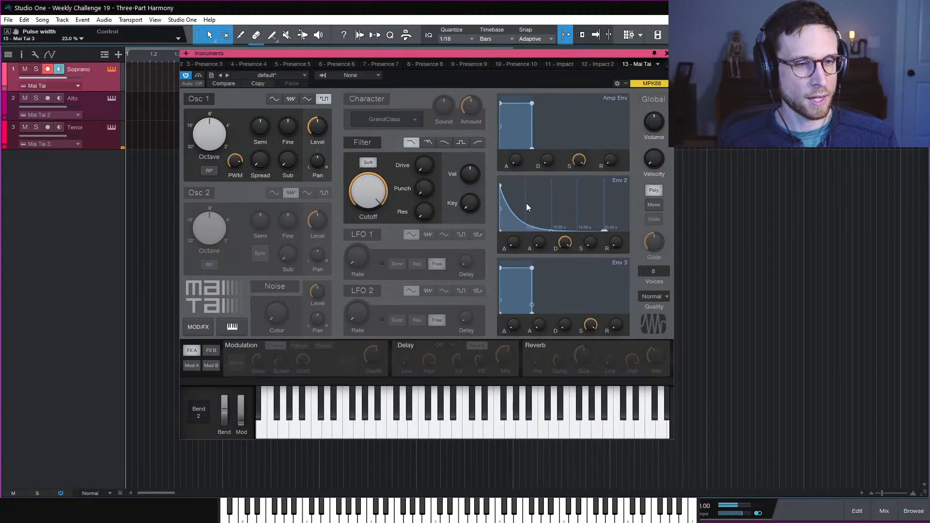
Set the Soprano amp envelope sustain to minimum and decay to 9.40 s, and switch to Mono
drag(580, 160, 552, 142)
drag(522, 109, 522, 116)
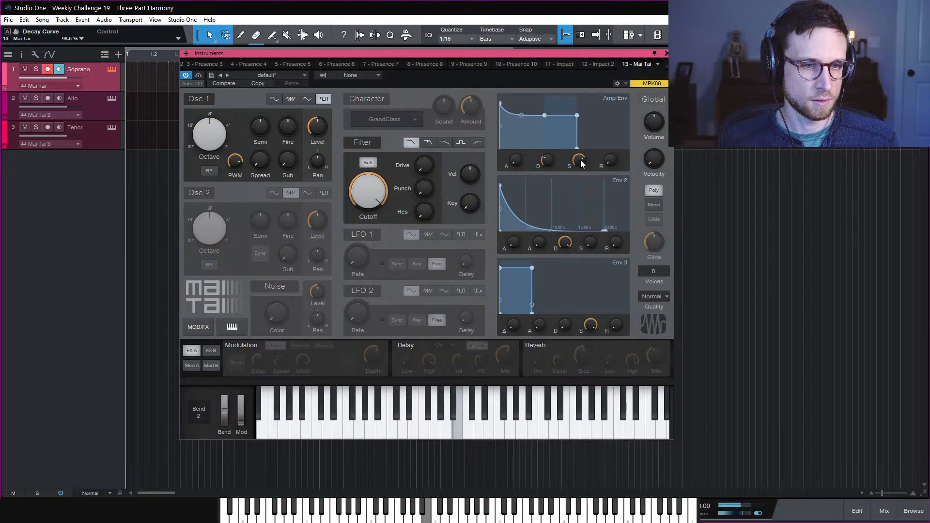
mouse_move(580, 168)
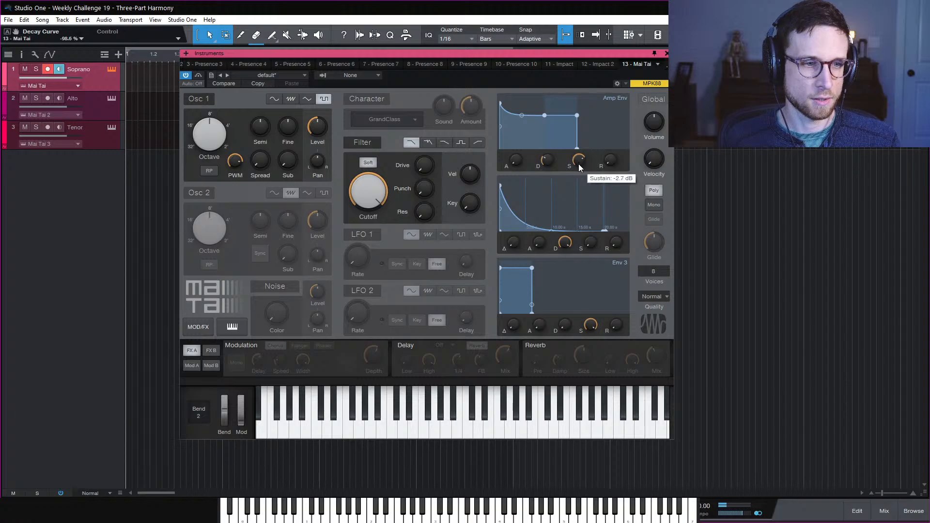
drag(580, 165, 588, 266)
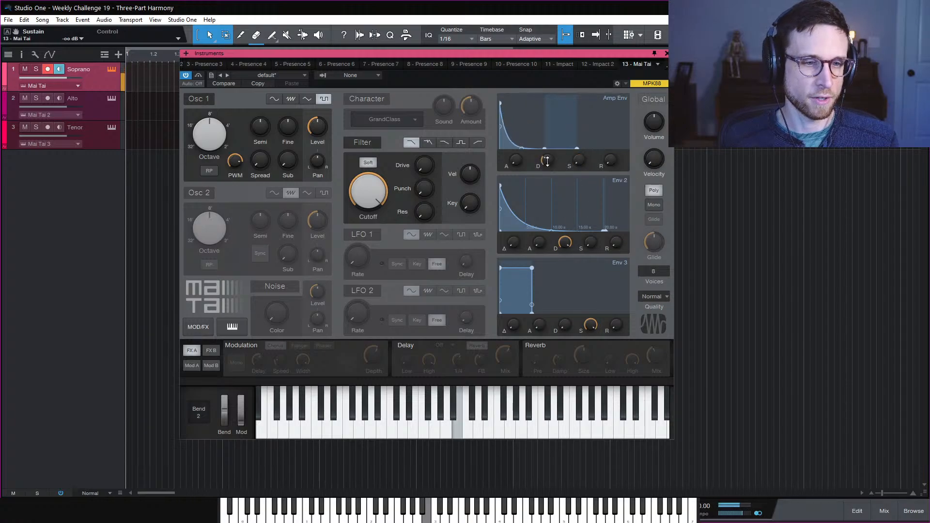
drag(547, 163, 556, 117)
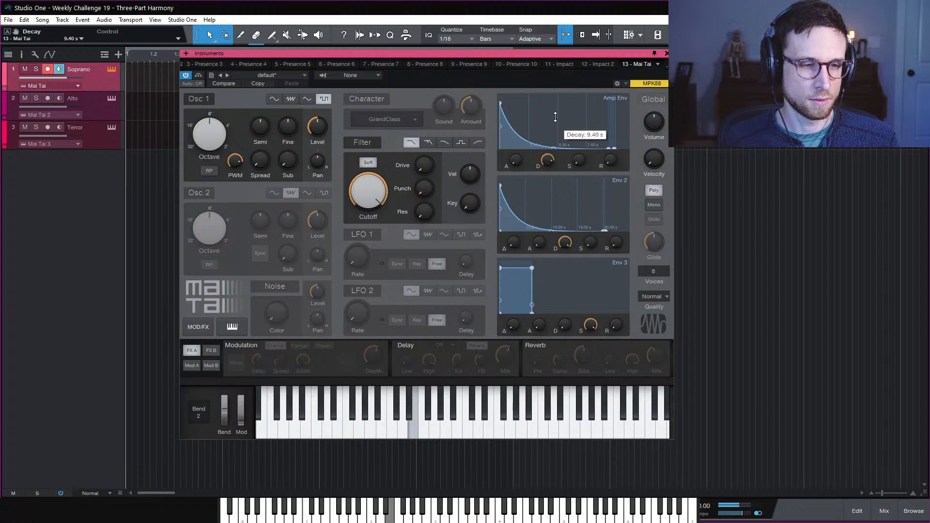
click(654, 204)
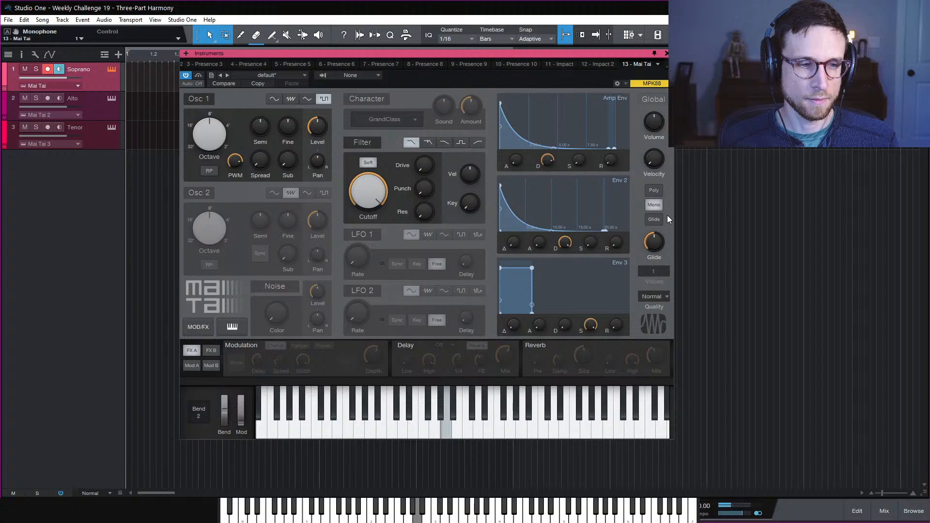
Route LFO 1 to OSC 1 - Pitch in mod slot 8, scaled by Mod Wheel, with LFO 1 at 5.56 Hz
click(192, 365)
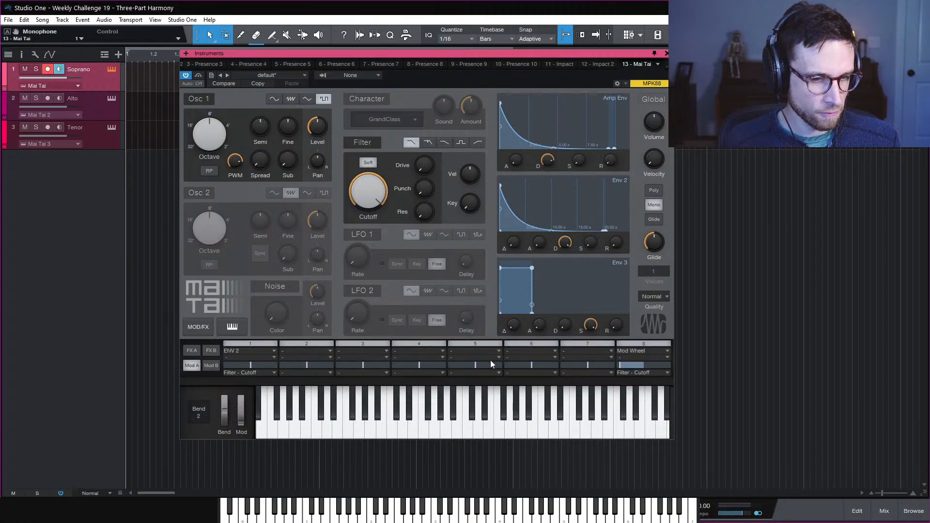
click(653, 371)
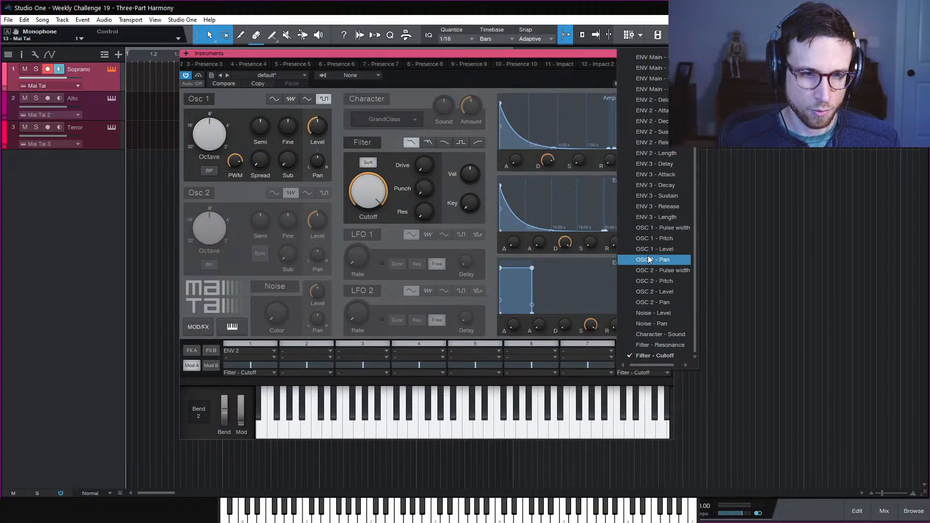
click(681, 241)
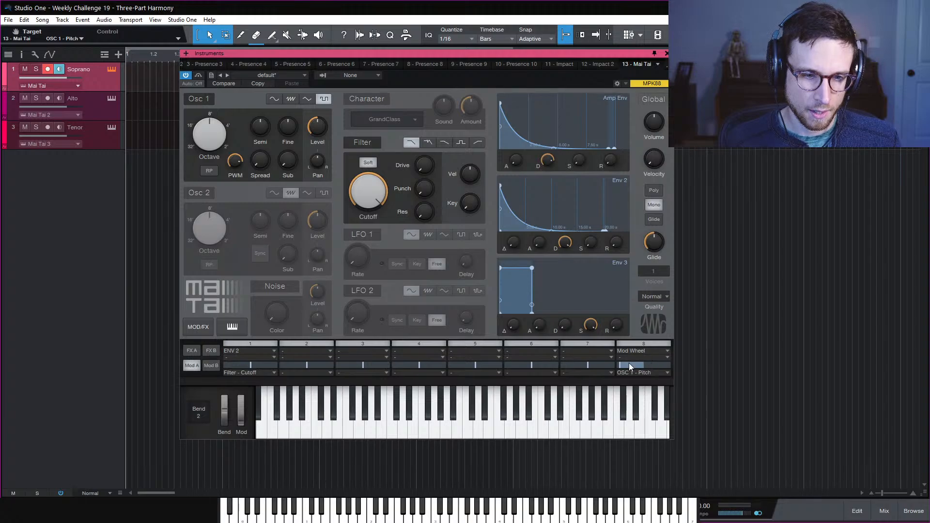
drag(629, 366, 643, 373)
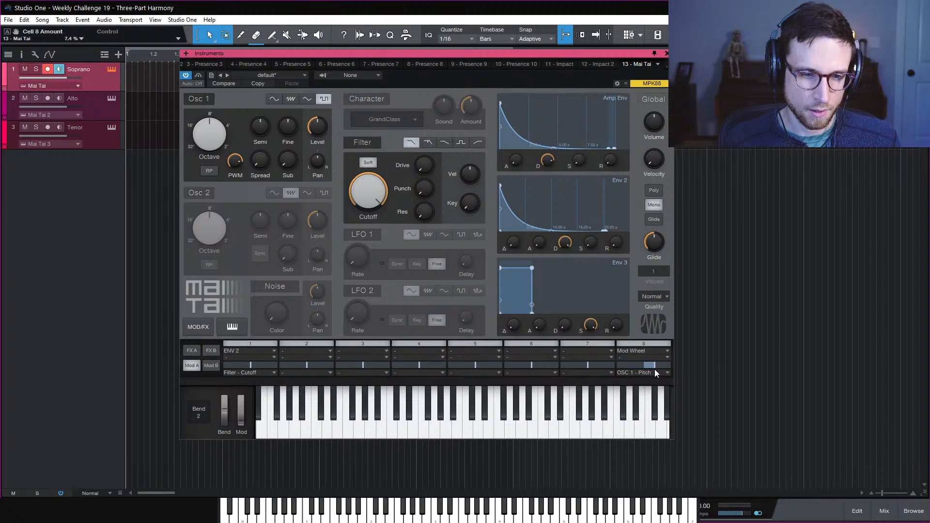
click(649, 351)
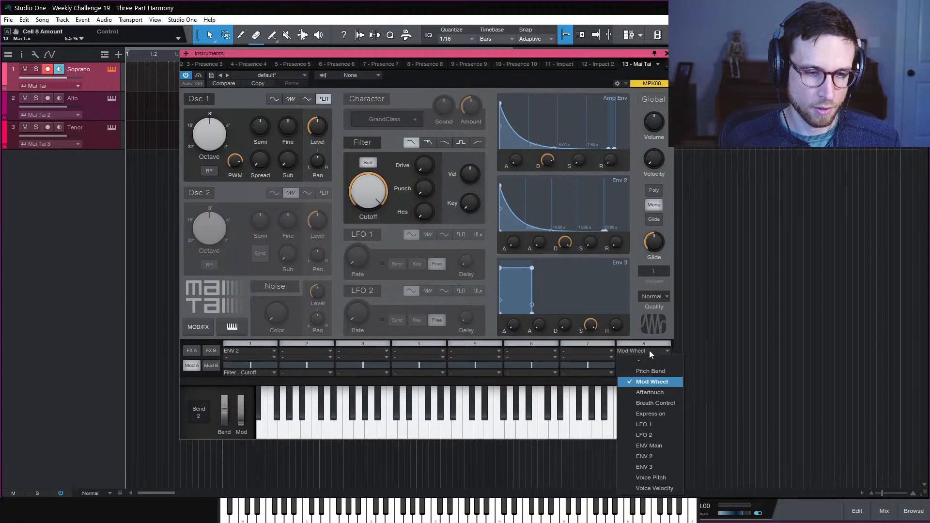
click(666, 423)
click(643, 360)
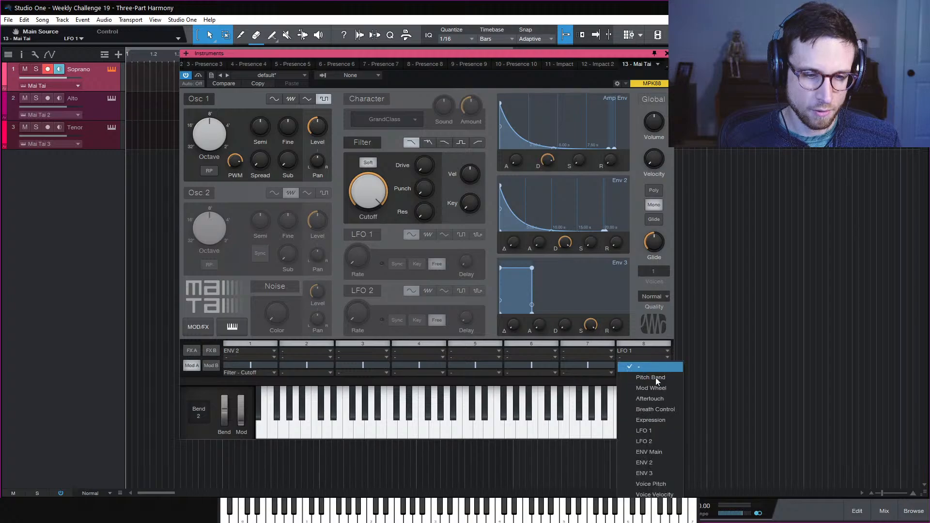
click(659, 390)
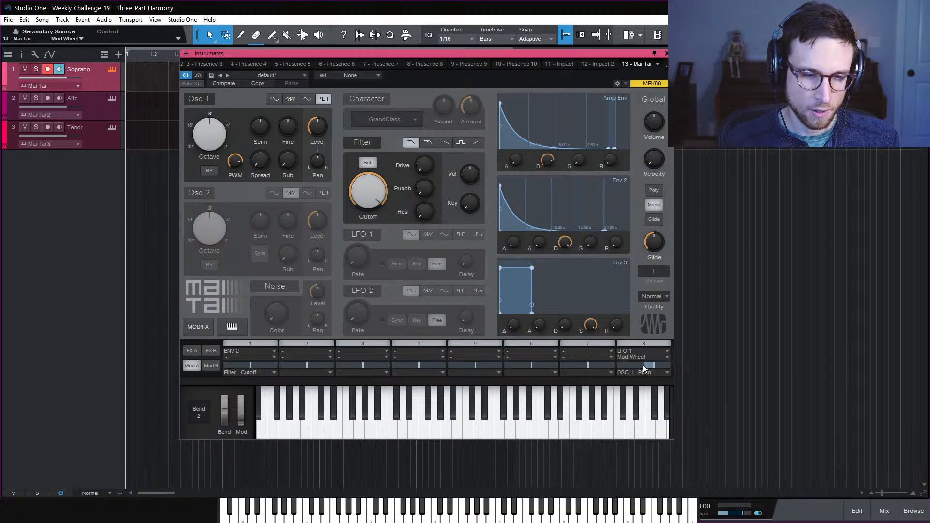
drag(361, 251, 375, 222)
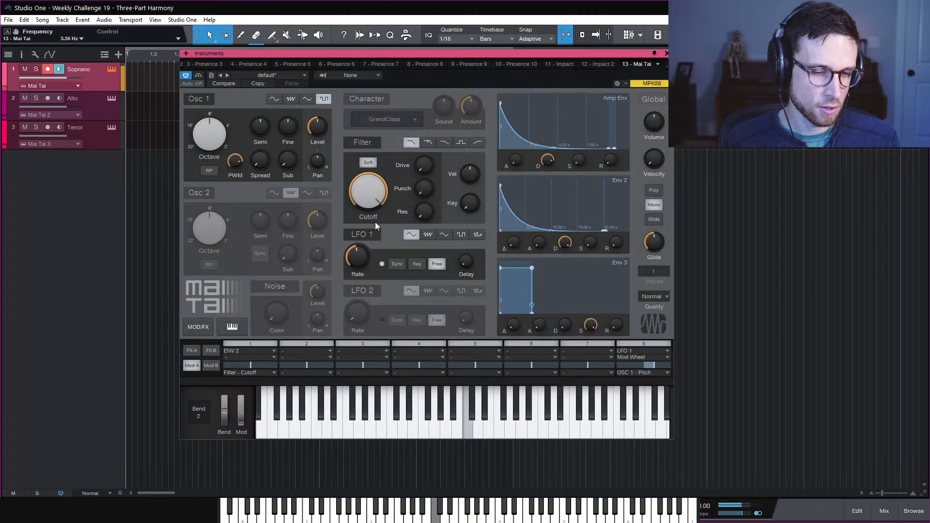
Give mod slot 8 an amount and raise the filter drive to 17.5 %
click(632, 345)
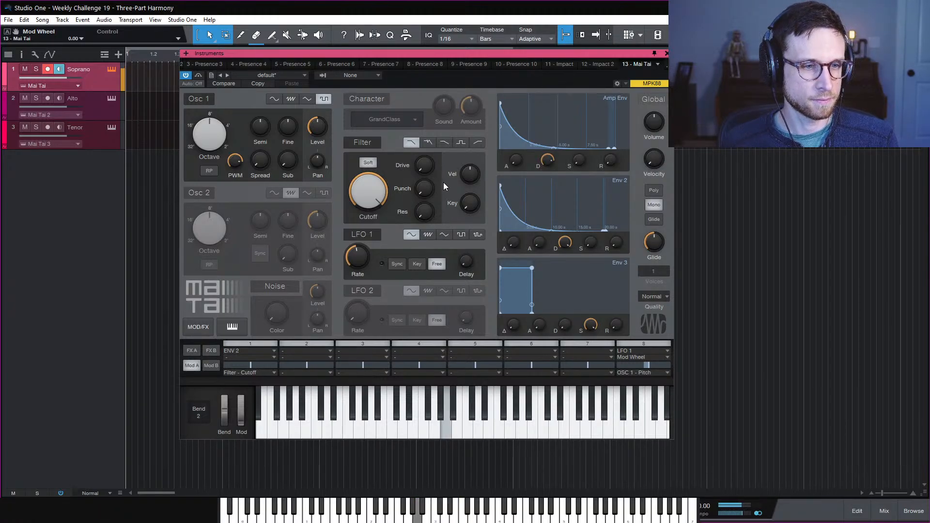
drag(430, 161, 430, 153)
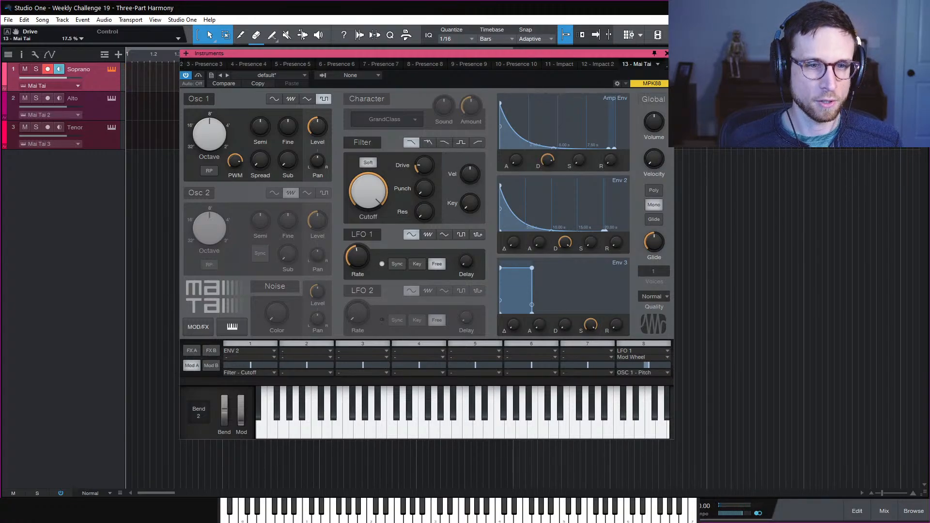
click(281, 287)
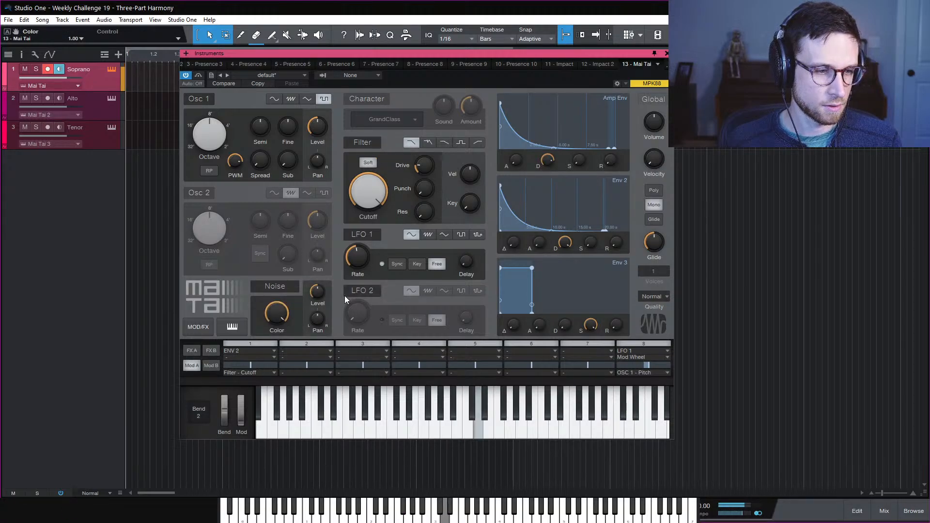
drag(317, 292, 318, 313)
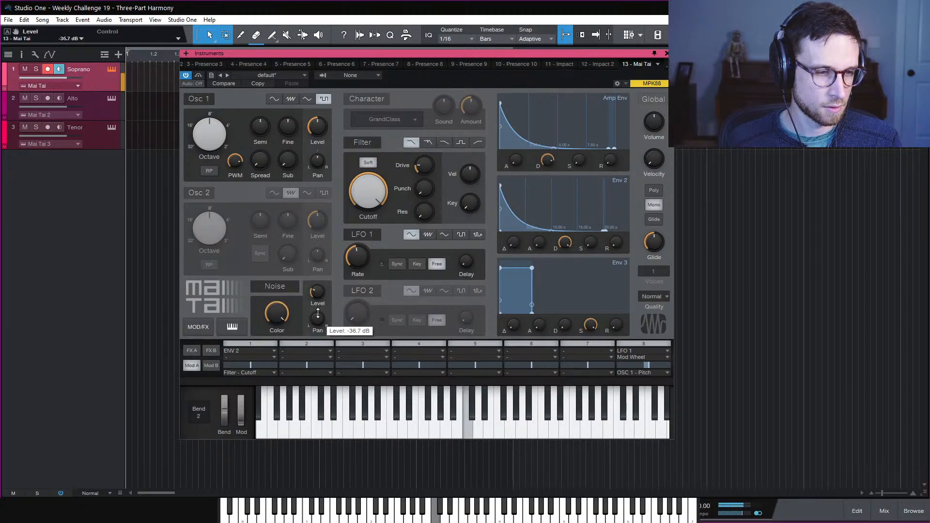
click(282, 288)
click(283, 288)
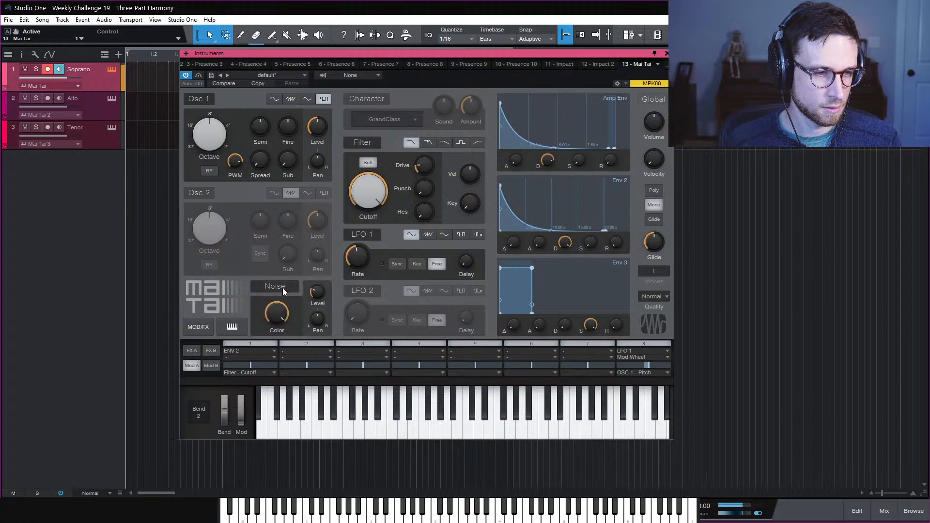
click(283, 288)
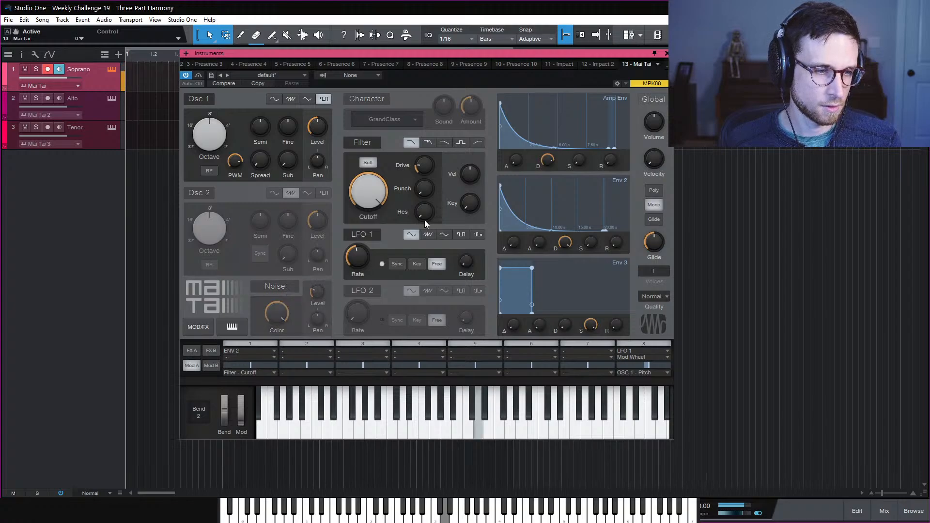
click(667, 53)
click(106, 112)
click(110, 69)
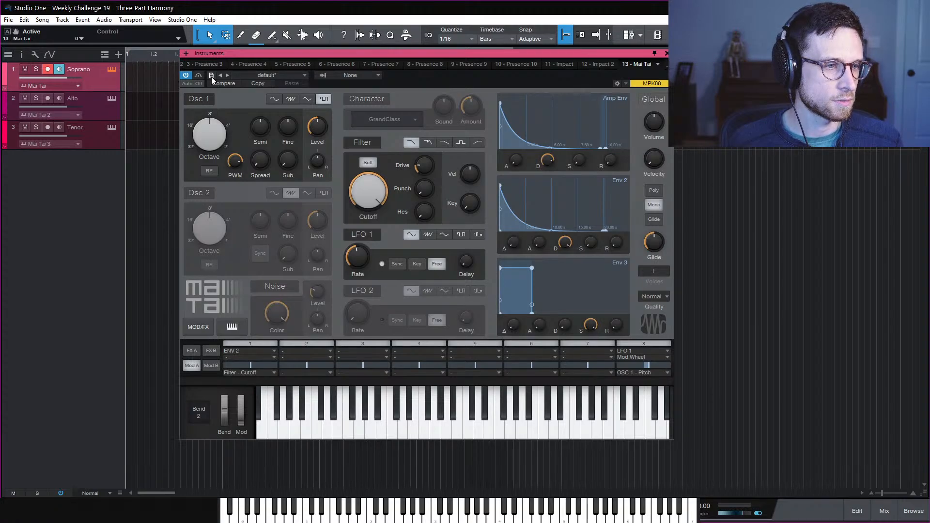
Store the Soprano sound as preset 'ChipSquare' in the Max subfolder with an empty description
click(211, 75)
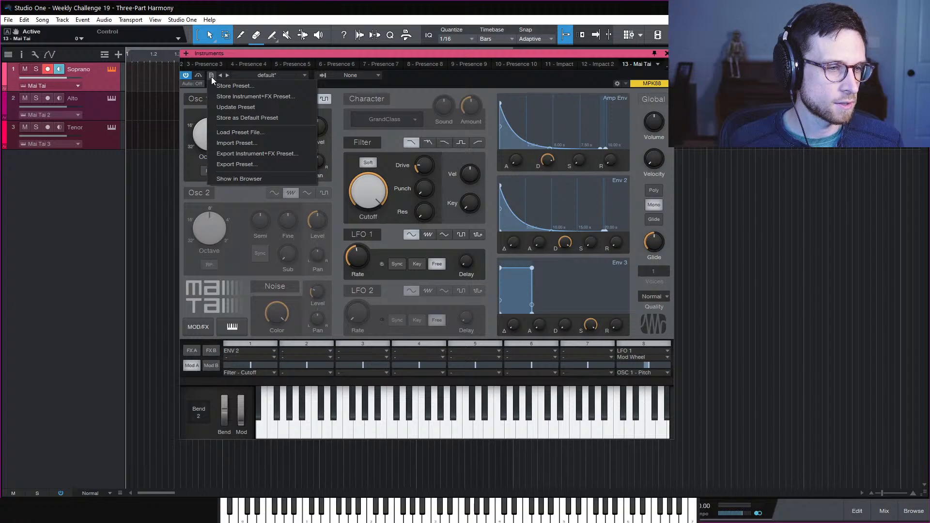
click(272, 86)
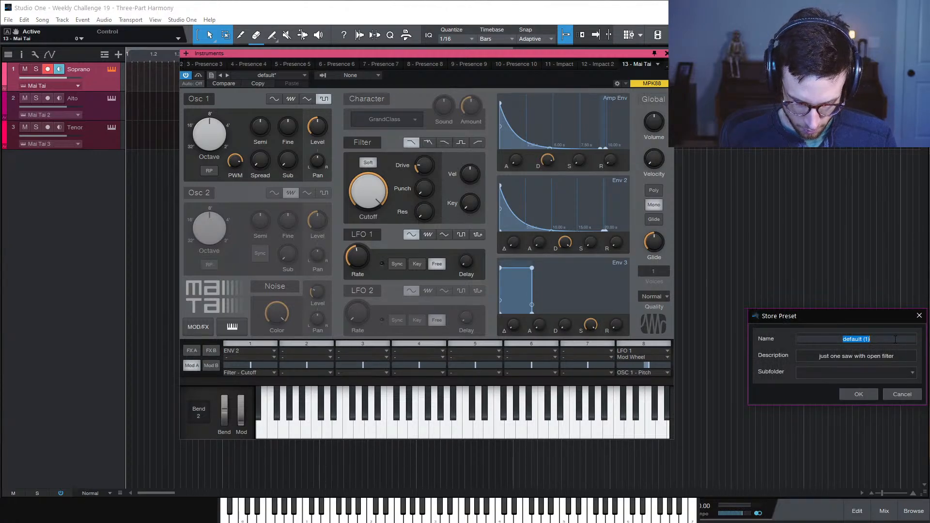
text(ChipSquare)
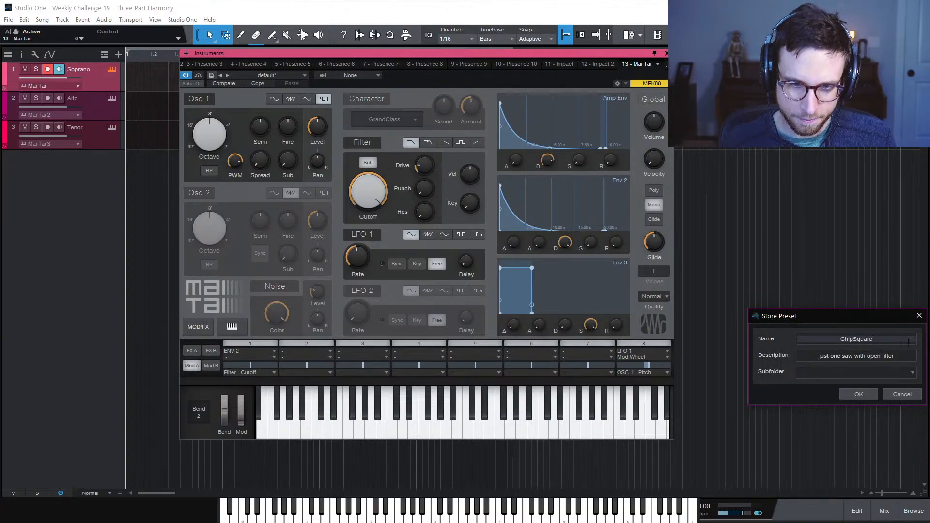
click(913, 373)
click(862, 470)
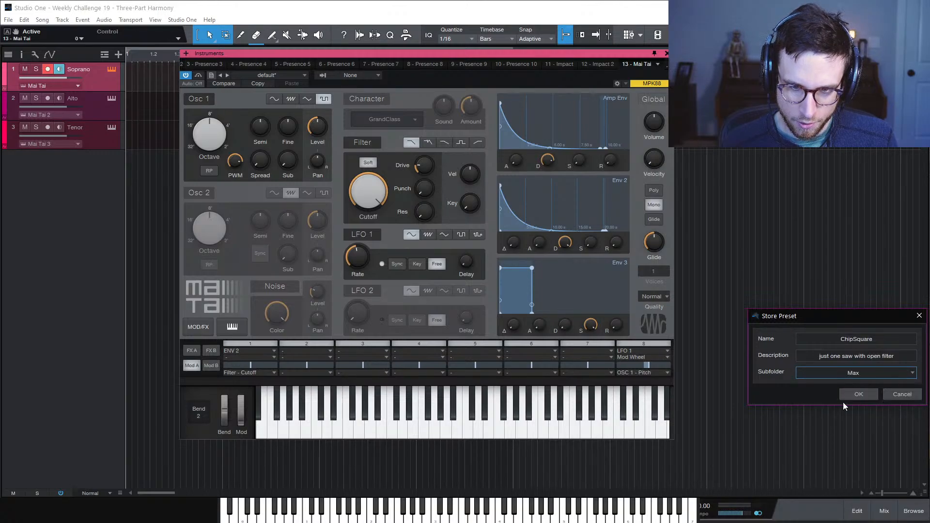
click(893, 357)
double_click(893, 358)
drag(895, 358, 765, 363)
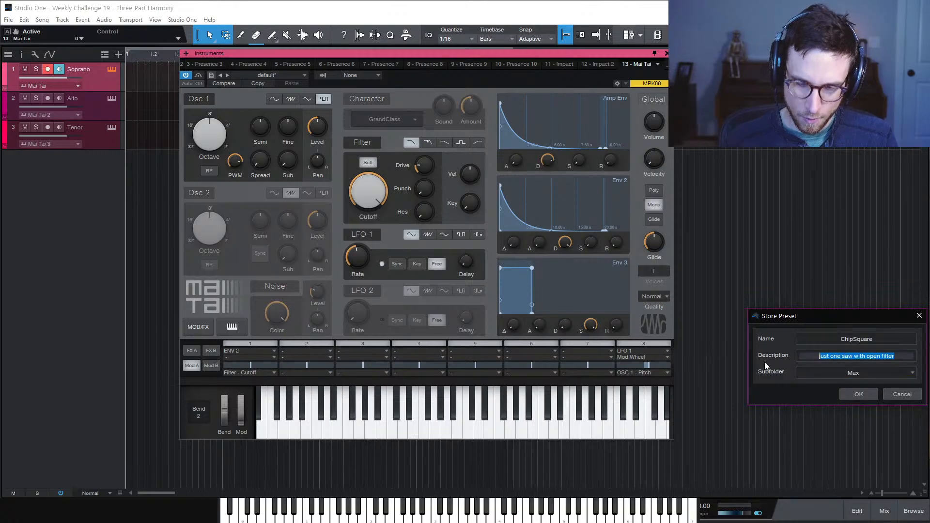
key(BackSpace)
click(858, 394)
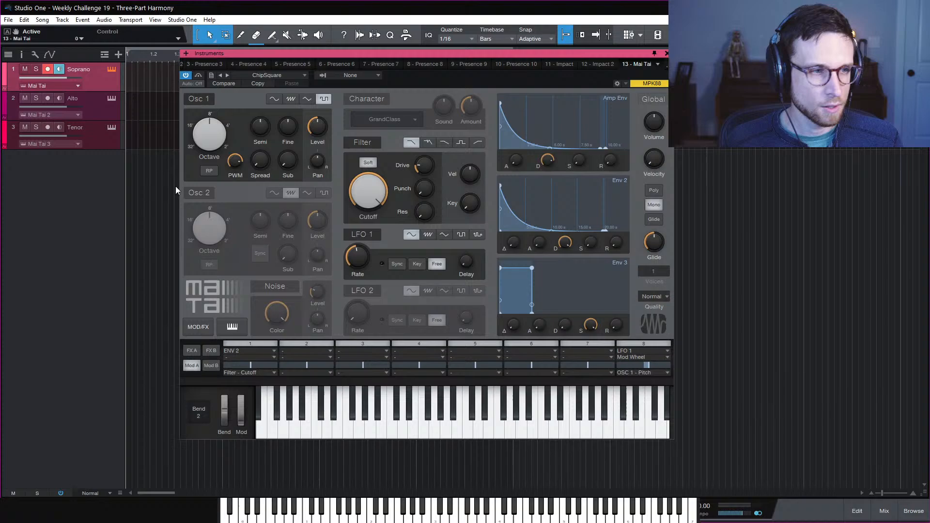
click(96, 110)
Load ChipSquare on the Alto synth and lower its Osc 1 pulse width to 54%
click(271, 77)
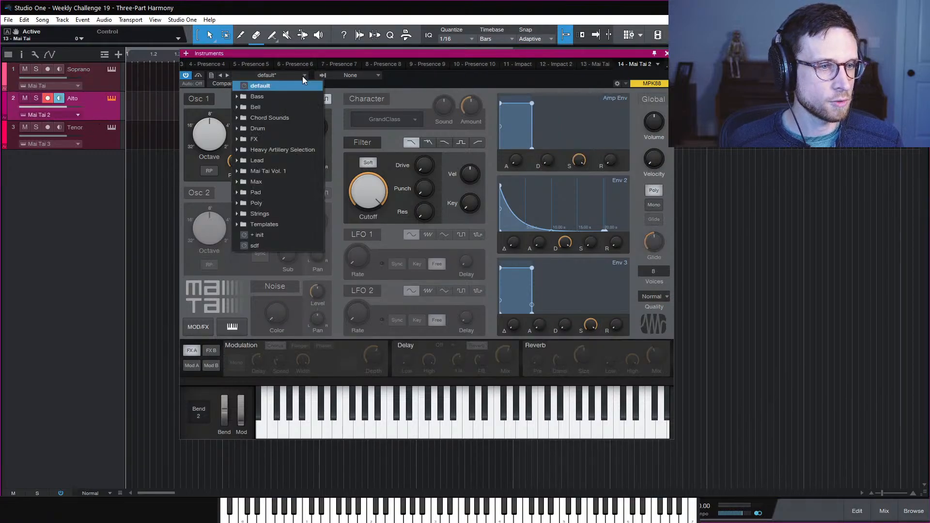
click(284, 180)
click(291, 201)
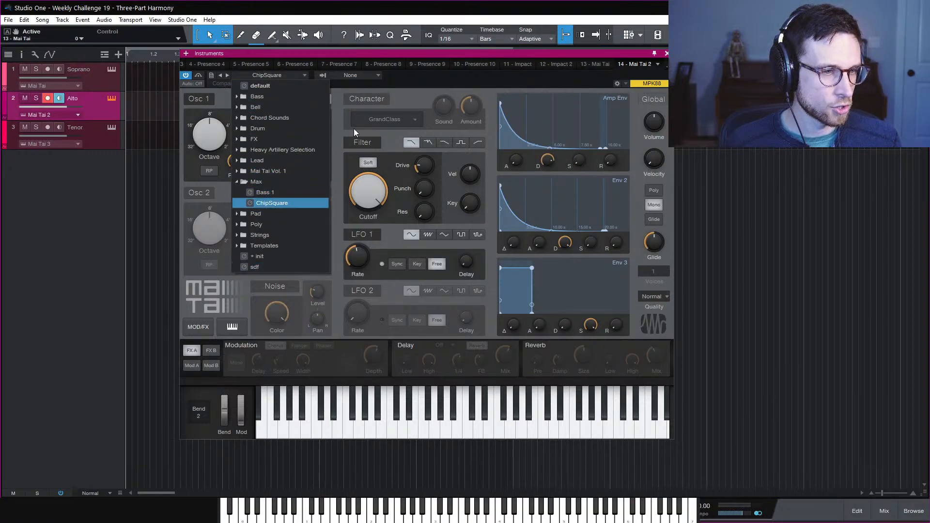
drag(234, 163, 235, 182)
Load ChipSquare on the Tenor synth and lower its Osc 1 pulse width to about 25%
click(103, 142)
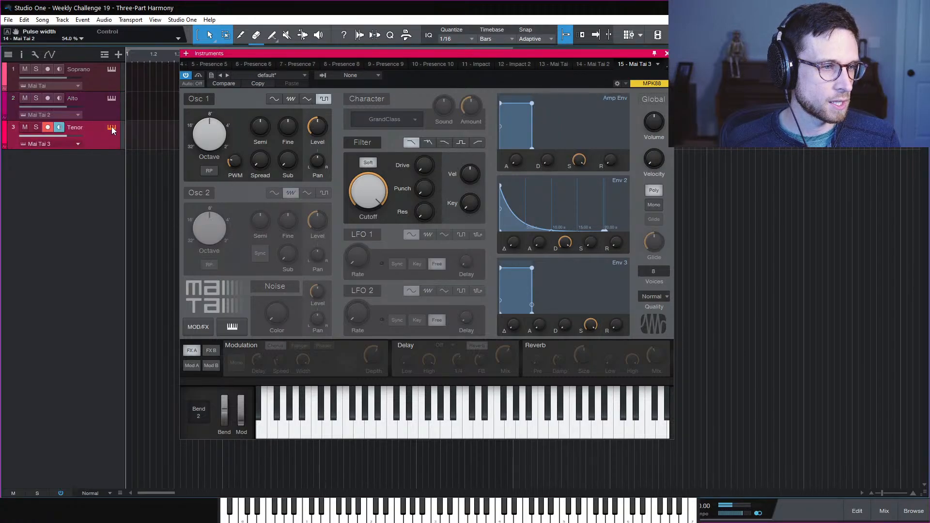
click(287, 76)
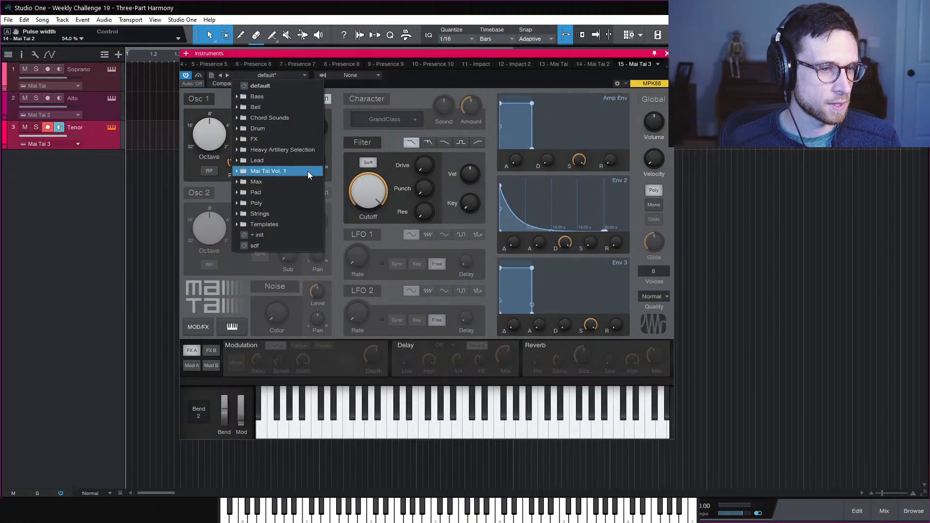
click(295, 203)
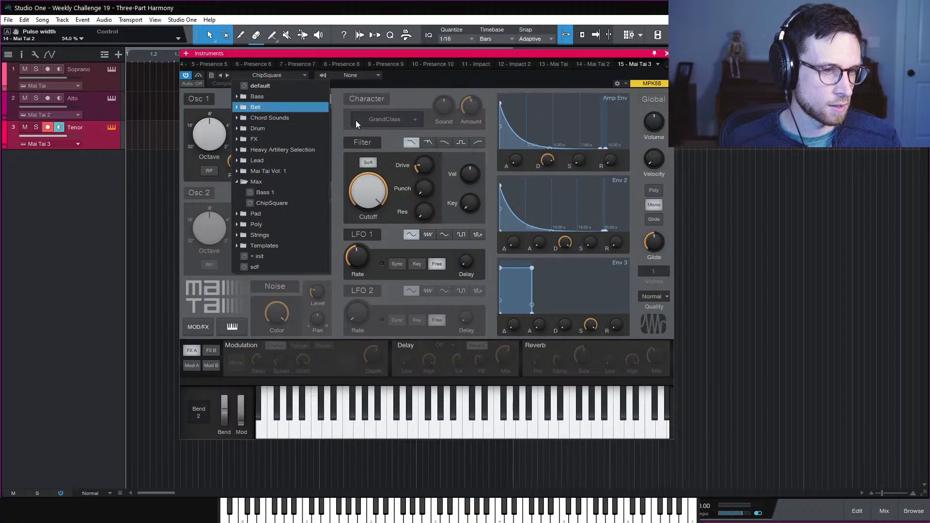
drag(243, 159, 253, 242)
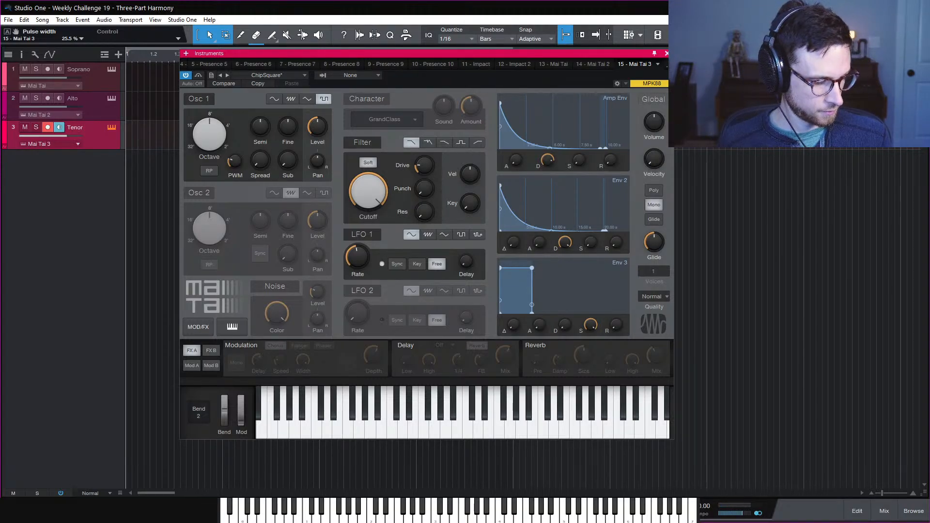
Close the Mai Tai editor, cycle the track headers ending with Soprano armed, and zoom the timeline
click(667, 54)
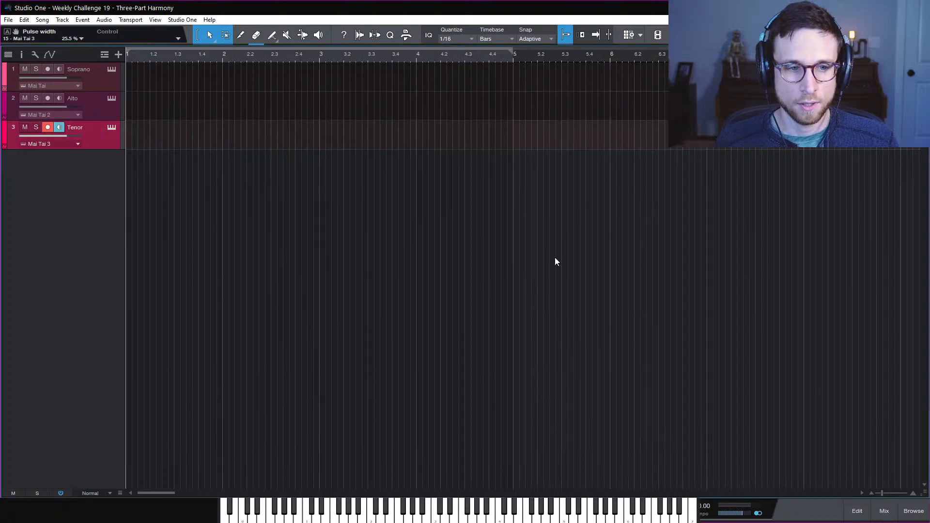
click(108, 82)
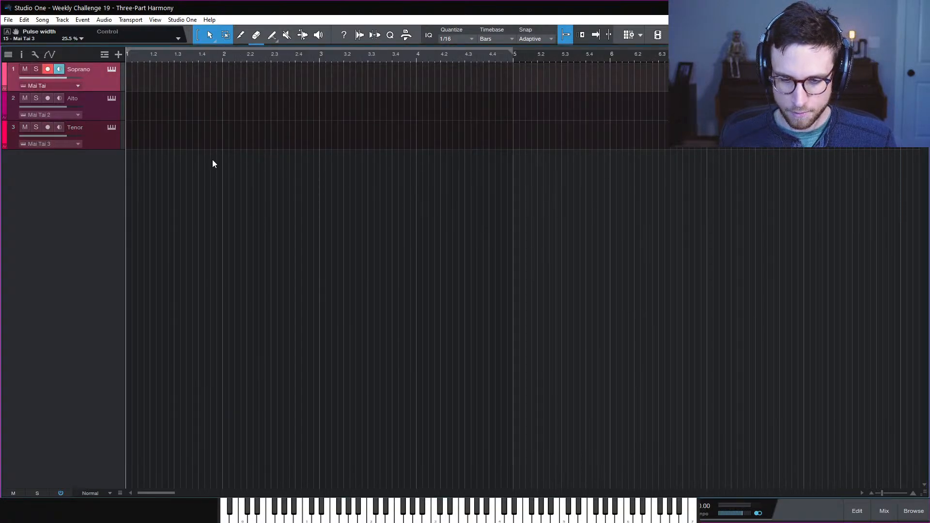
click(113, 139)
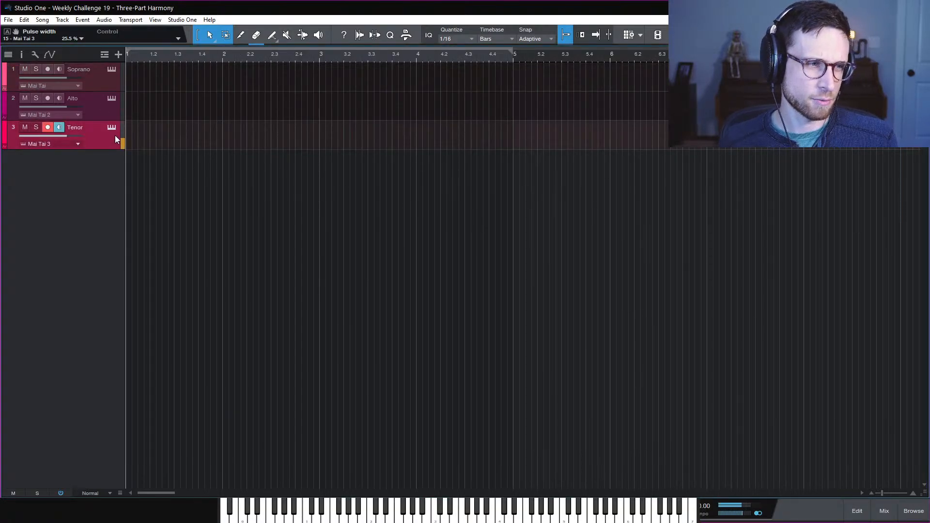
click(110, 115)
click(106, 84)
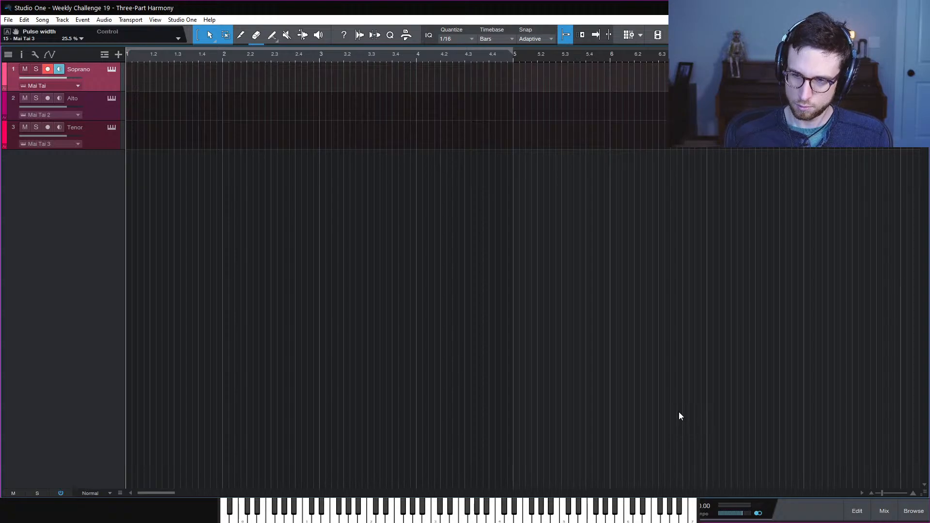
key(e)
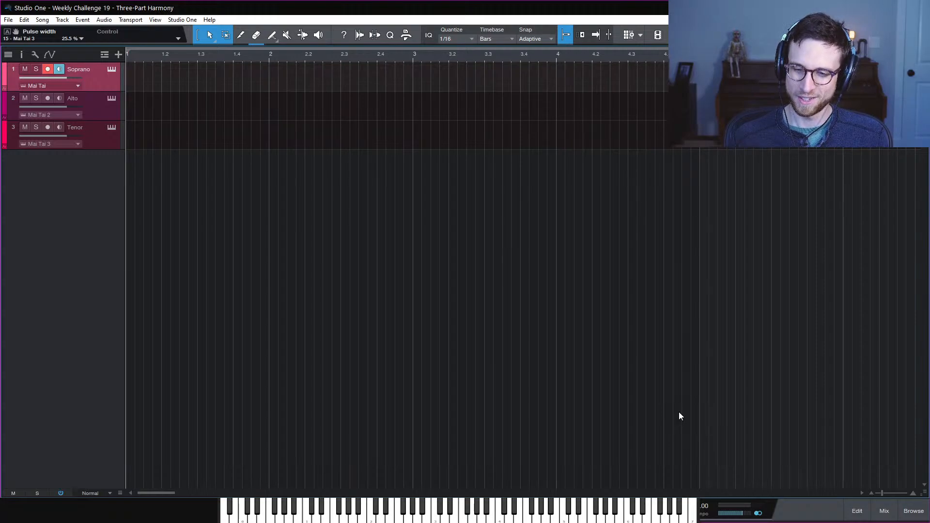
key(e)
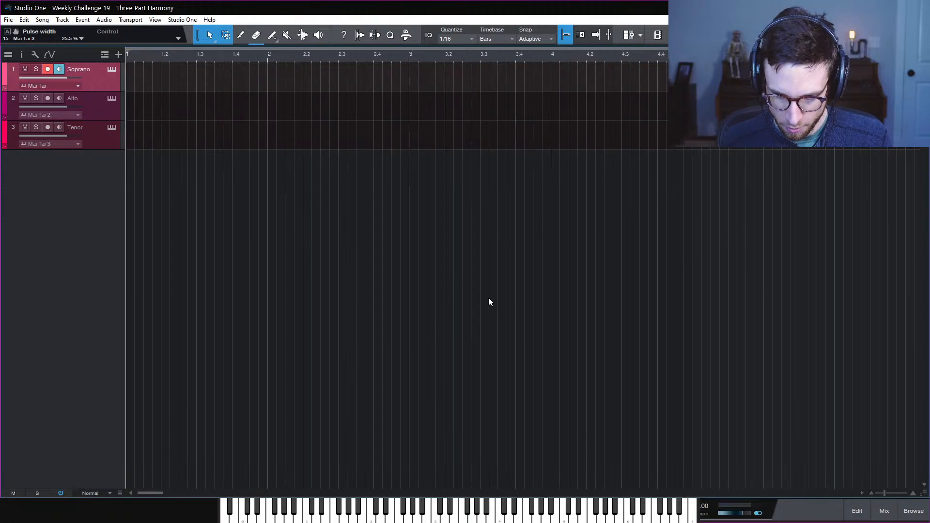
In the mixer, disable Open AIR and enable Room Reverb on the Verb1 channel
click(884, 511)
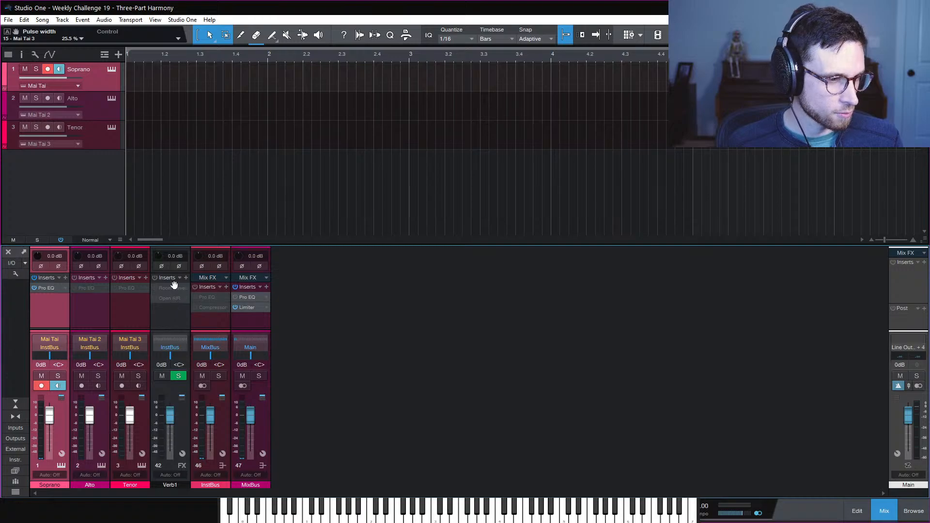
click(170, 297)
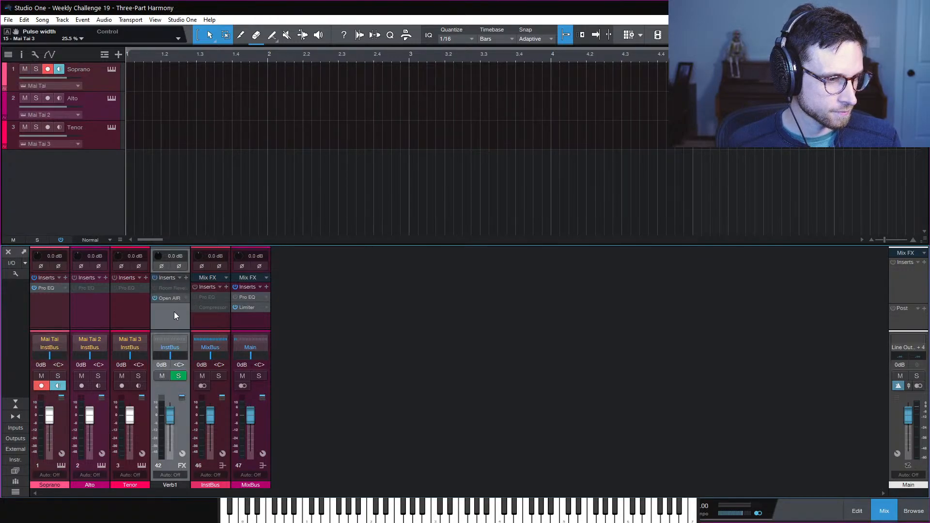
right_click(170, 298)
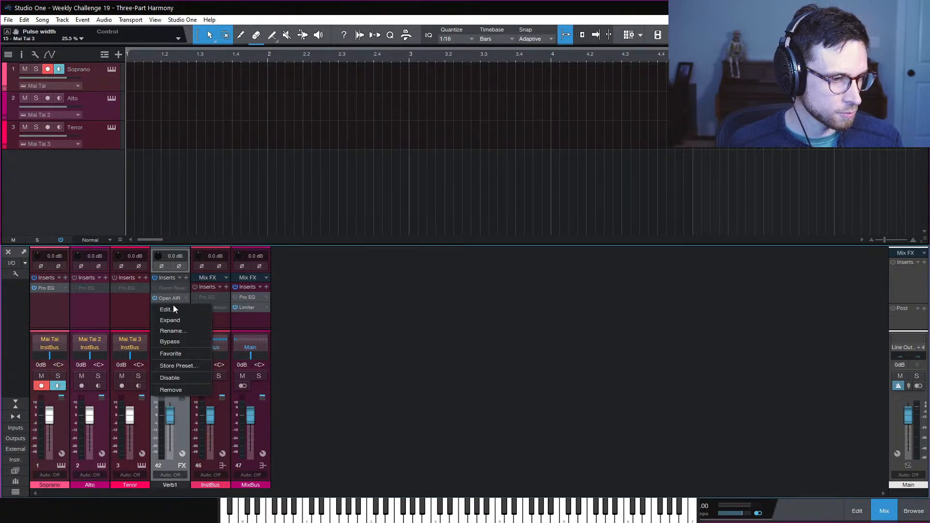
click(175, 378)
right_click(173, 287)
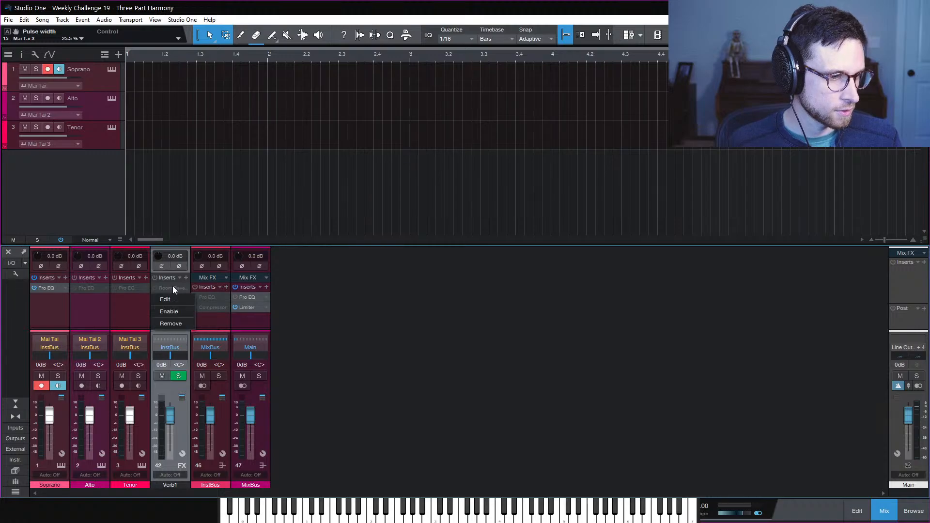
click(169, 312)
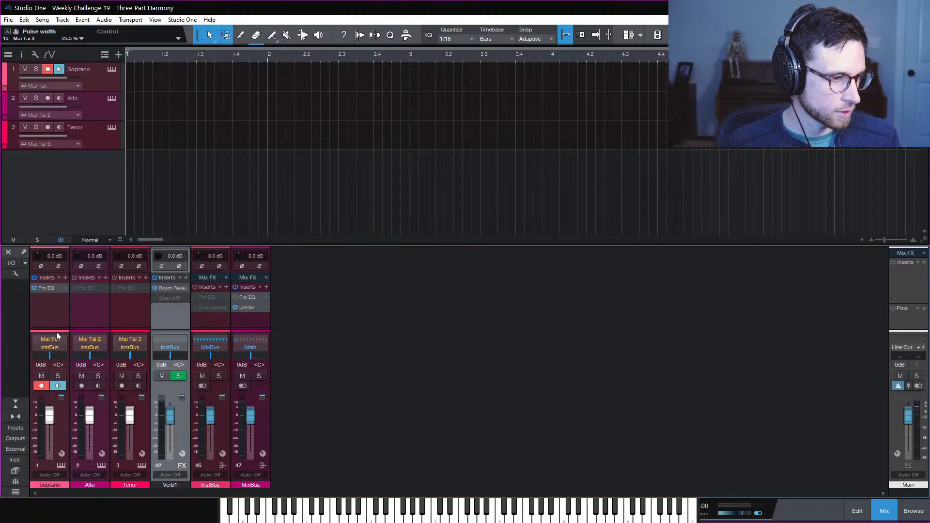
Add a Soprano send routed to Verb1 and bring up the Room Reverb editor
drag(58, 326, 63, 318)
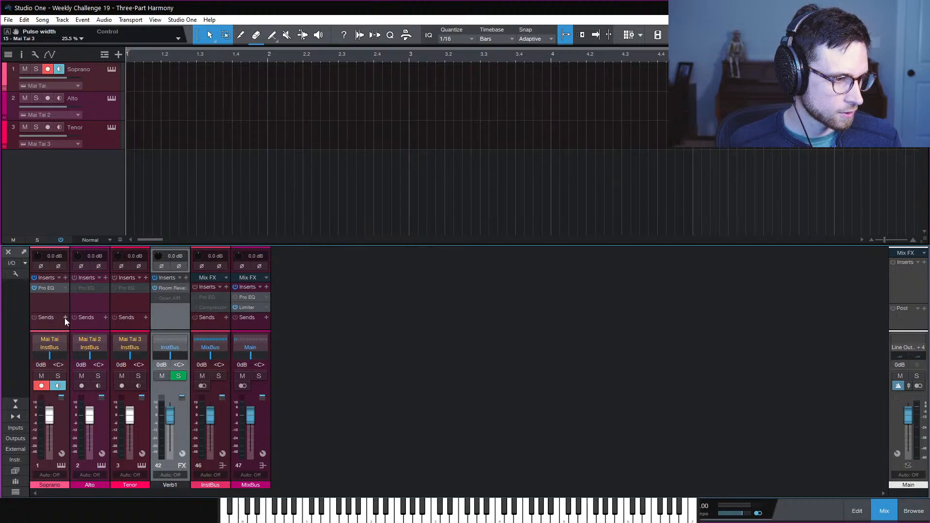
click(65, 317)
click(103, 393)
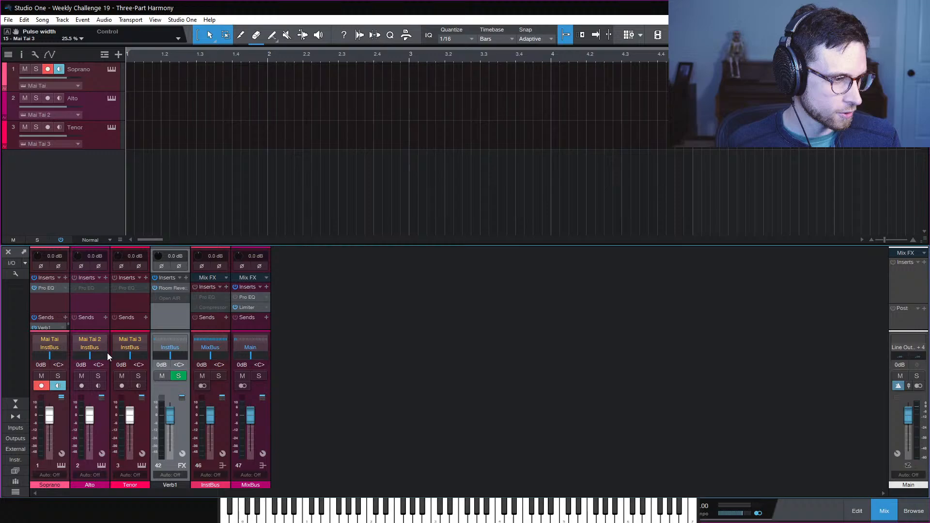
click(169, 289)
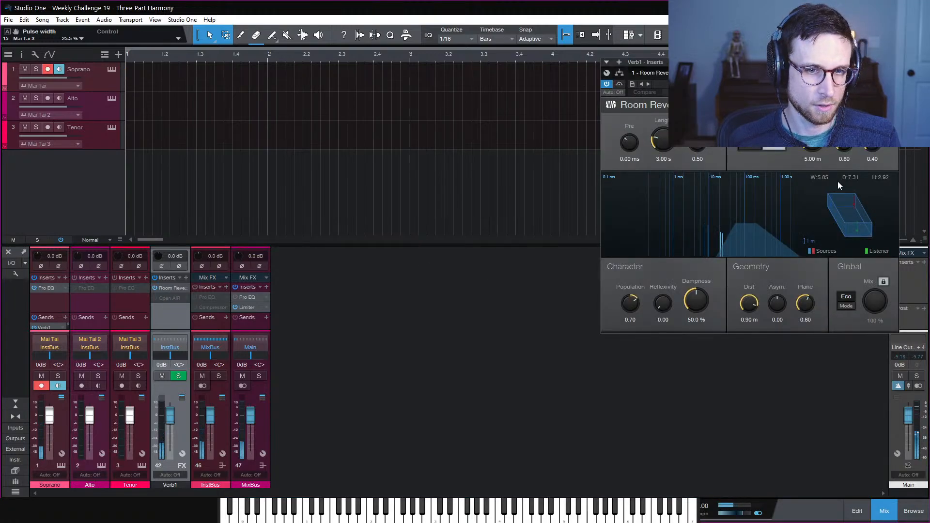
Switch Room Reverb to high quality, with size 3.32 m and length 900 ms
click(848, 300)
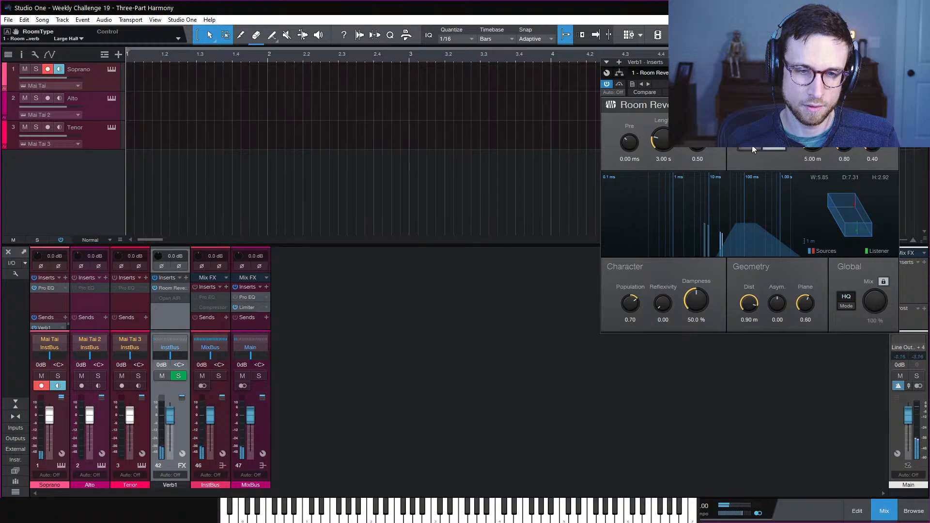
drag(817, 144, 816, 154)
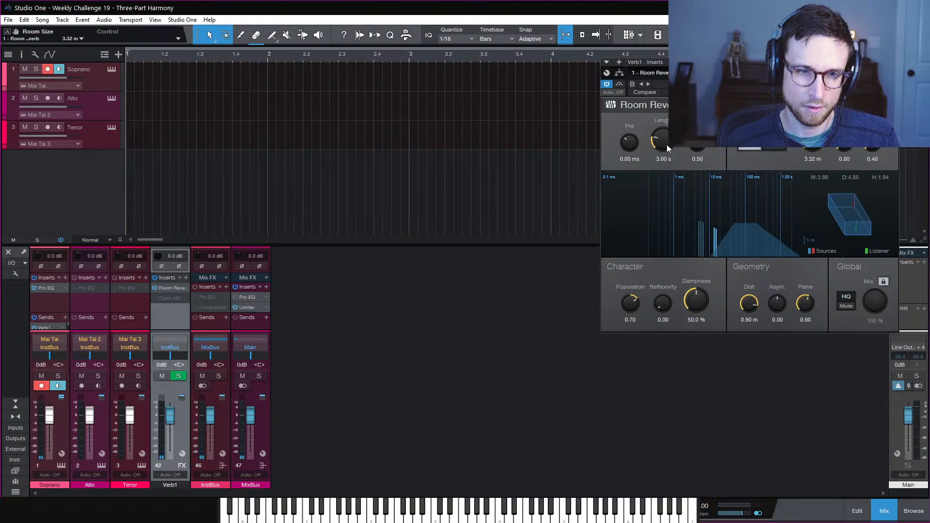
drag(669, 141, 670, 150)
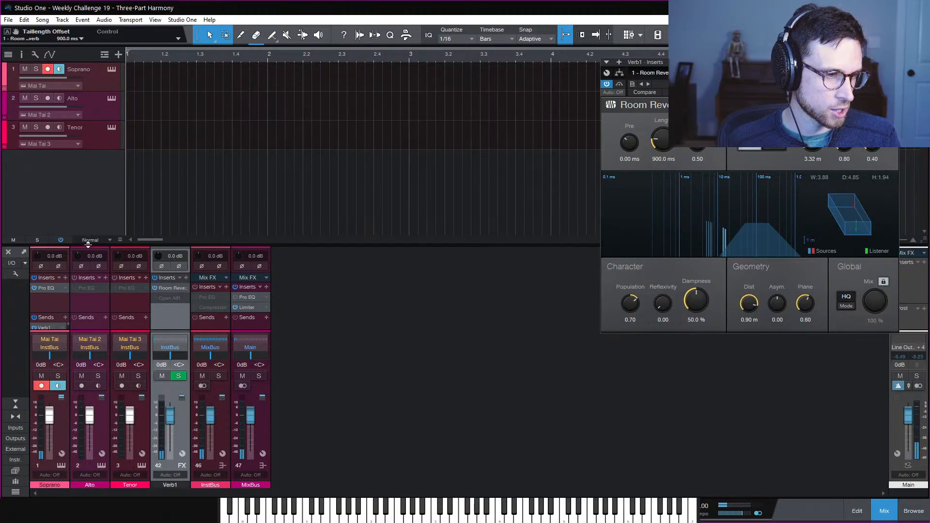
Lower the Soprano's Verb1 send to -25 dB and close the reverb window
drag(99, 245, 100, 209)
mouse_move(55, 313)
mouse_down()
mouse_move(56, 288)
mouse_move(42, 315)
mouse_up()
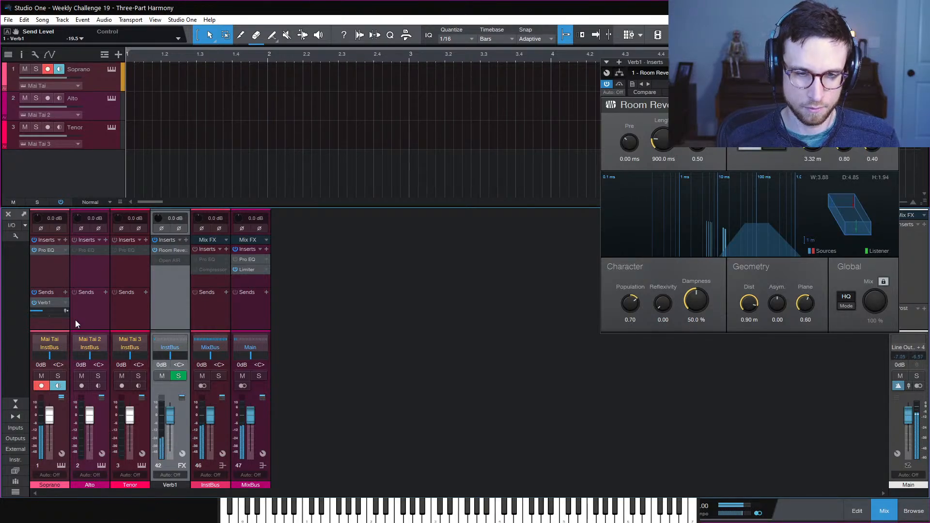
drag(42, 310, 38, 315)
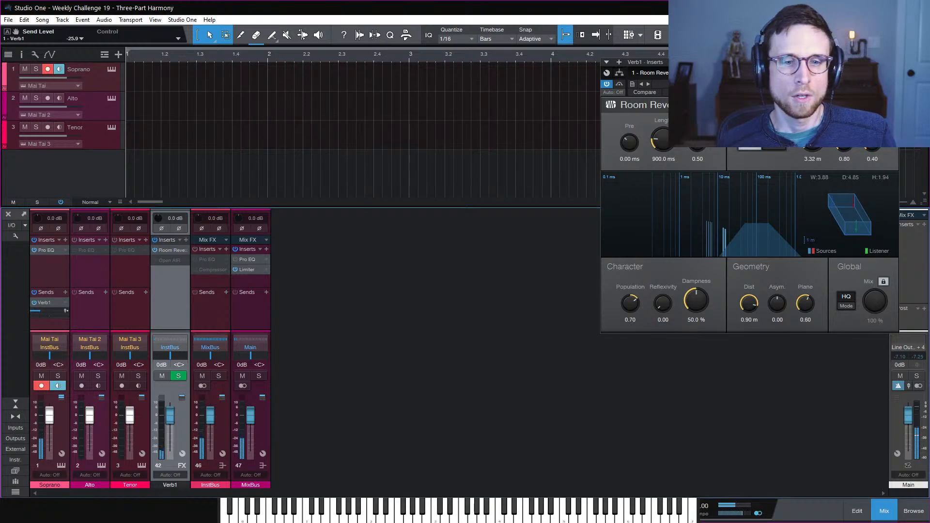
click(893, 62)
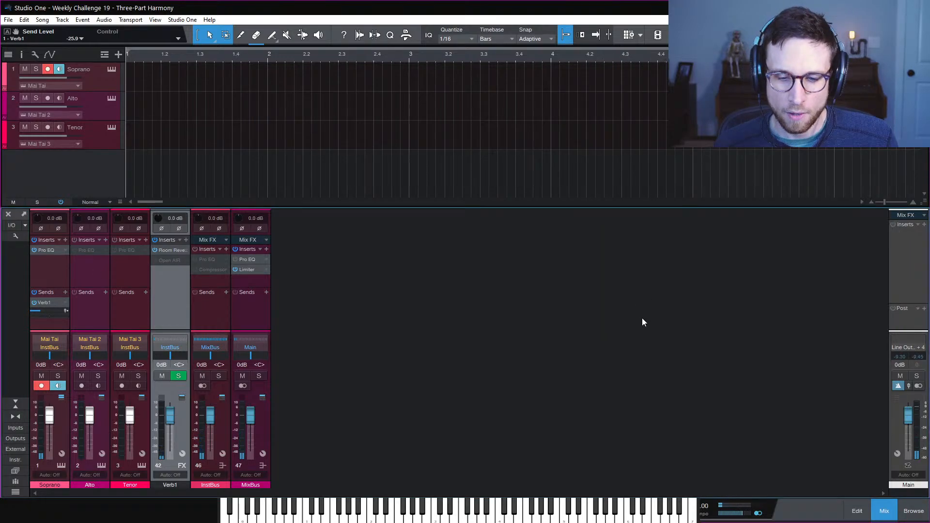
Return focus to the arrangement and hide the mixer console
click(683, 157)
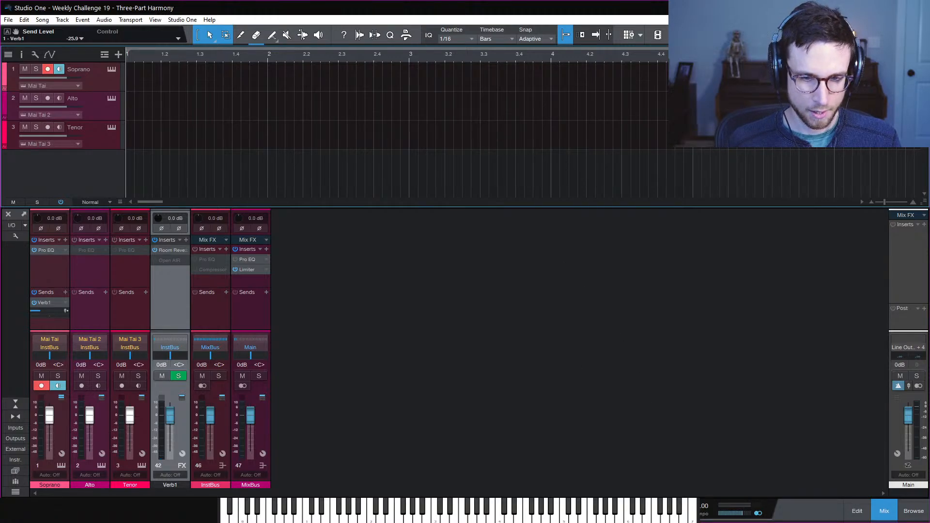
click(885, 512)
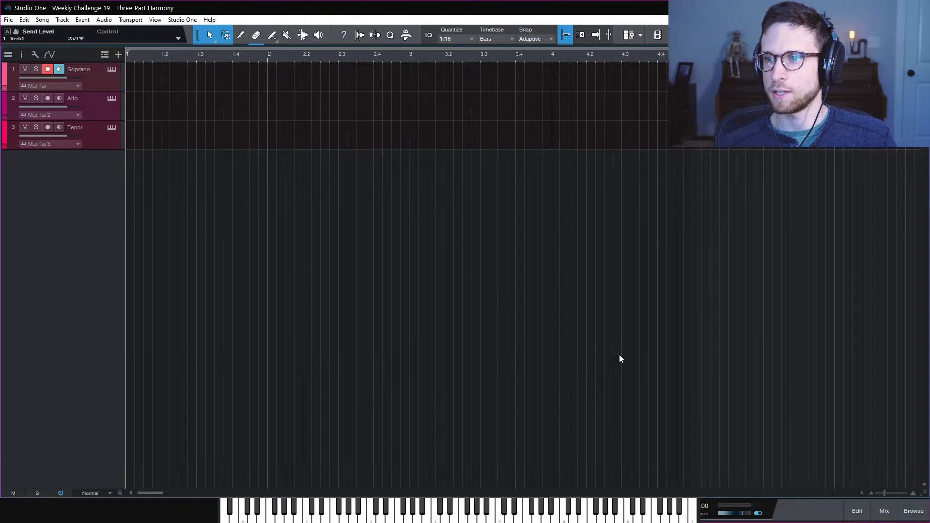
Add a secondary Seconds ruler beneath the bar ruler, then briefly play and stop the song
key(w)
key(w)
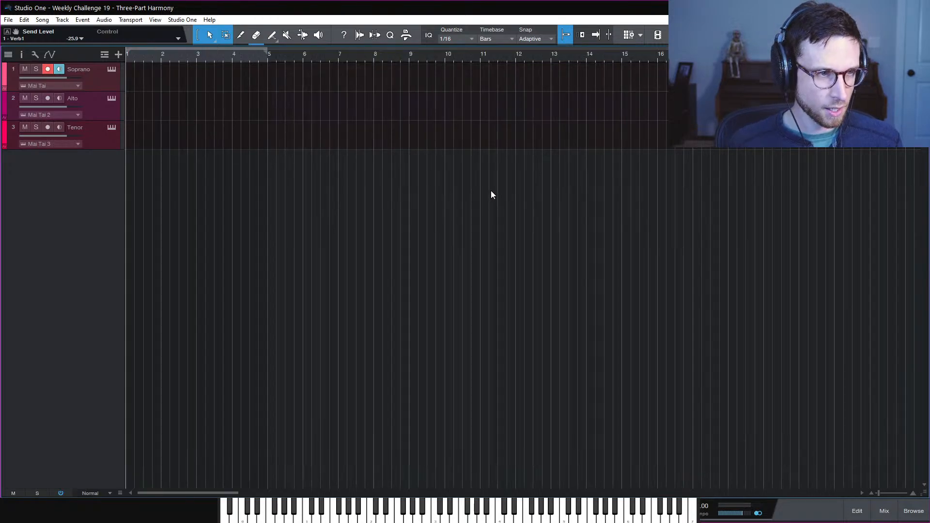
click(510, 40)
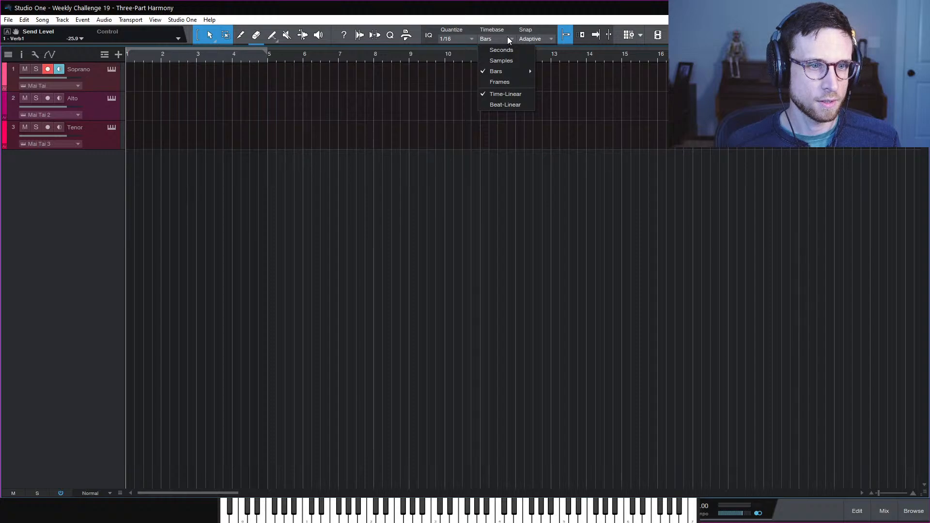
right_click(499, 44)
right_click(493, 50)
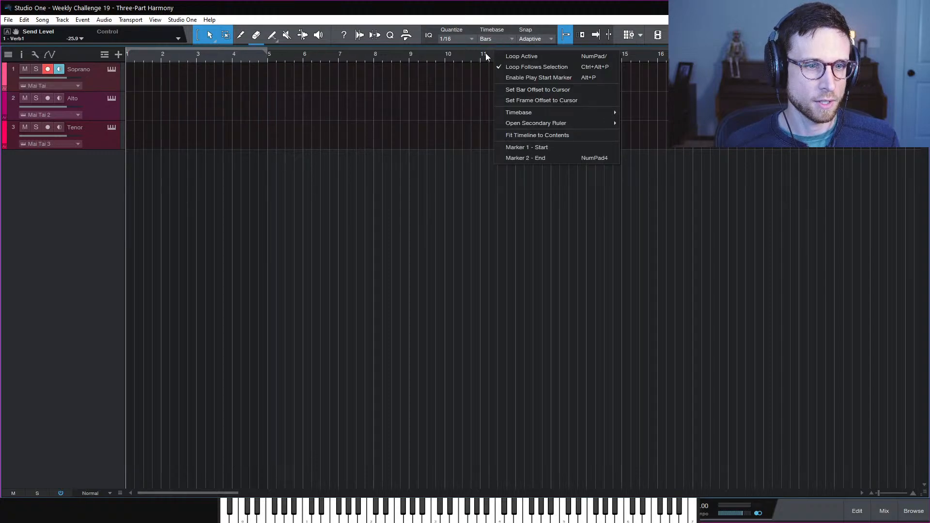
mouse_move(568, 126)
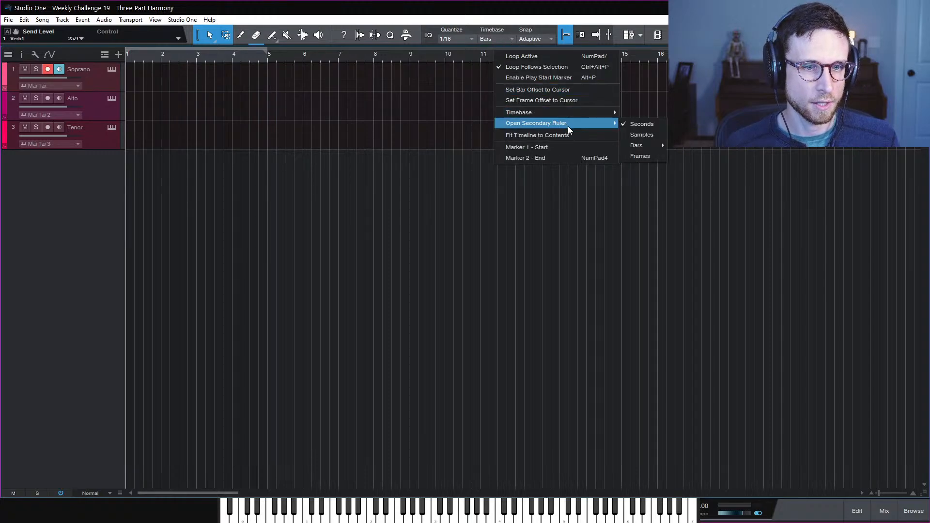
click(653, 125)
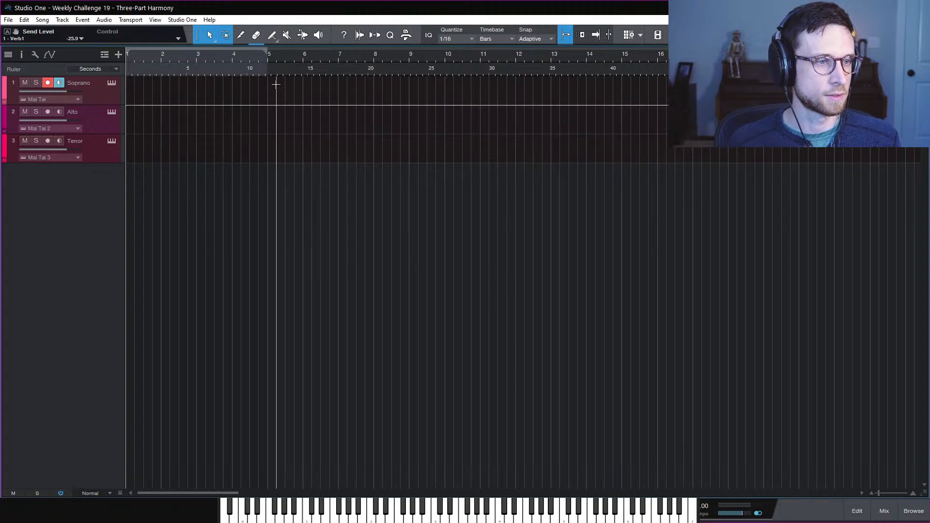
key(space)
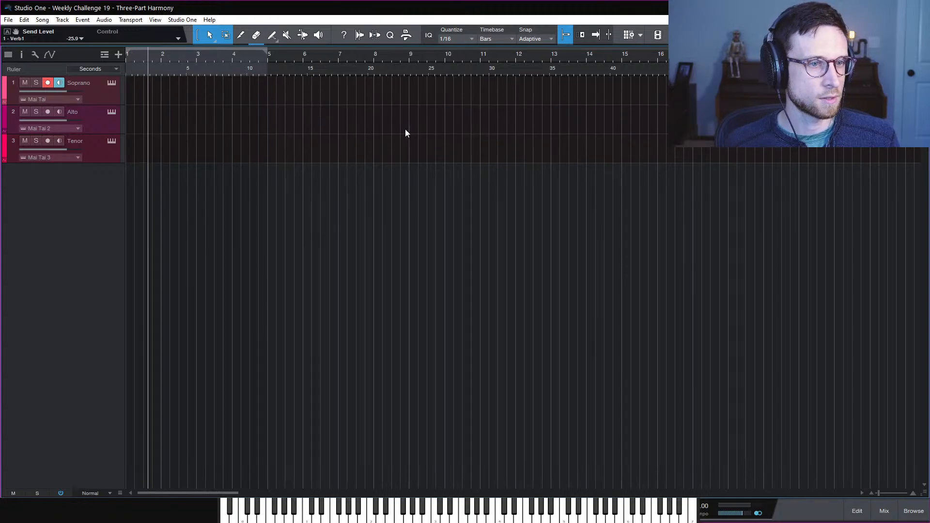
key(space)
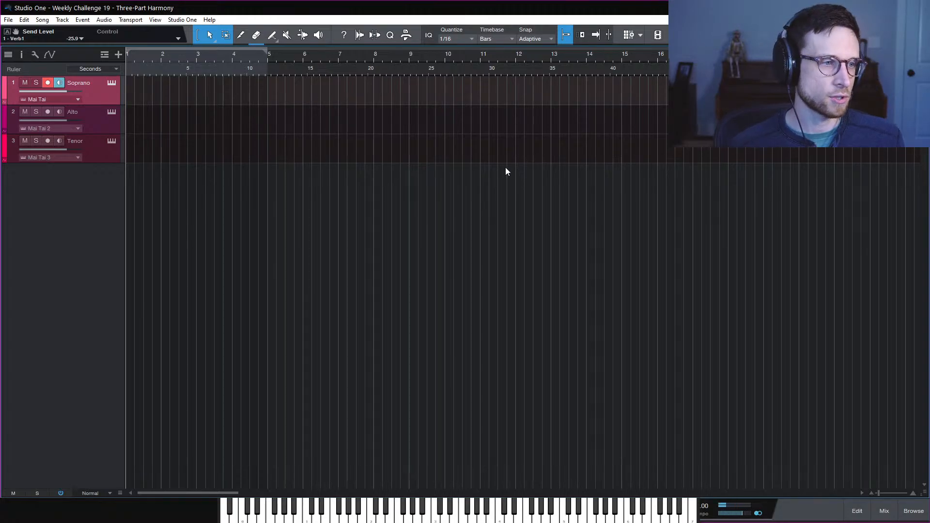
Show the mixer, power on the MixBus Pro EQ insert, and close its editor
click(884, 511)
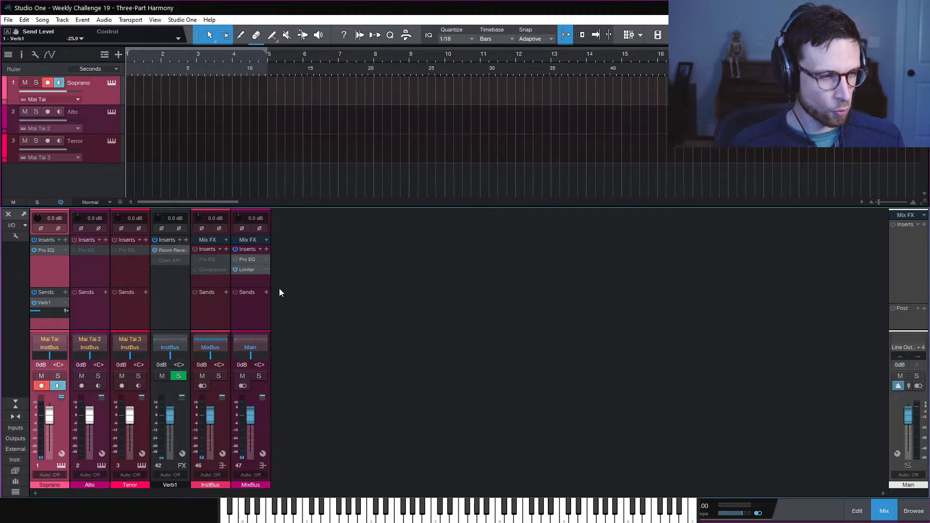
click(246, 259)
drag(889, 300, 557, 154)
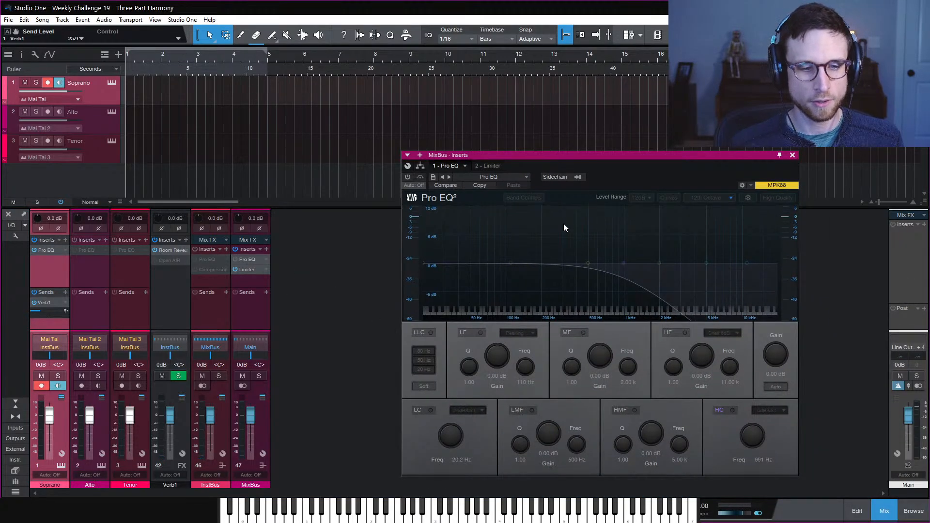
click(408, 177)
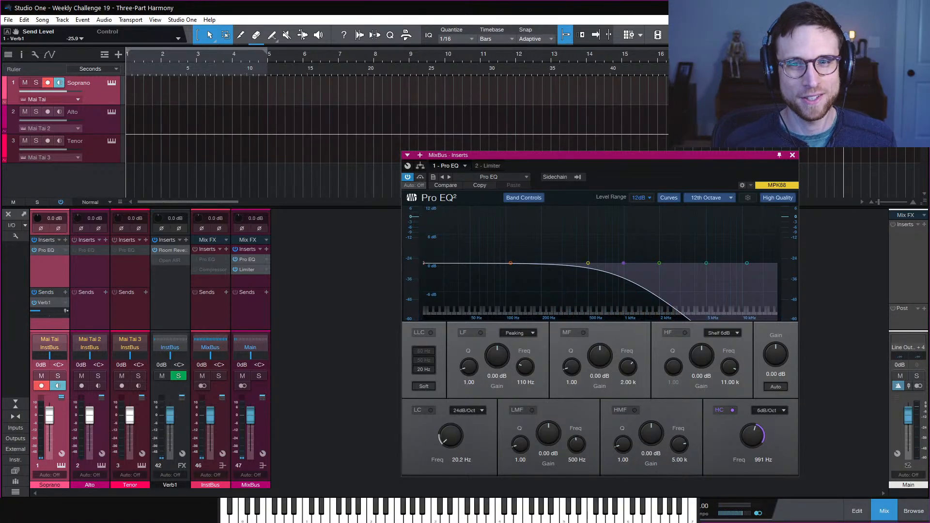
click(793, 155)
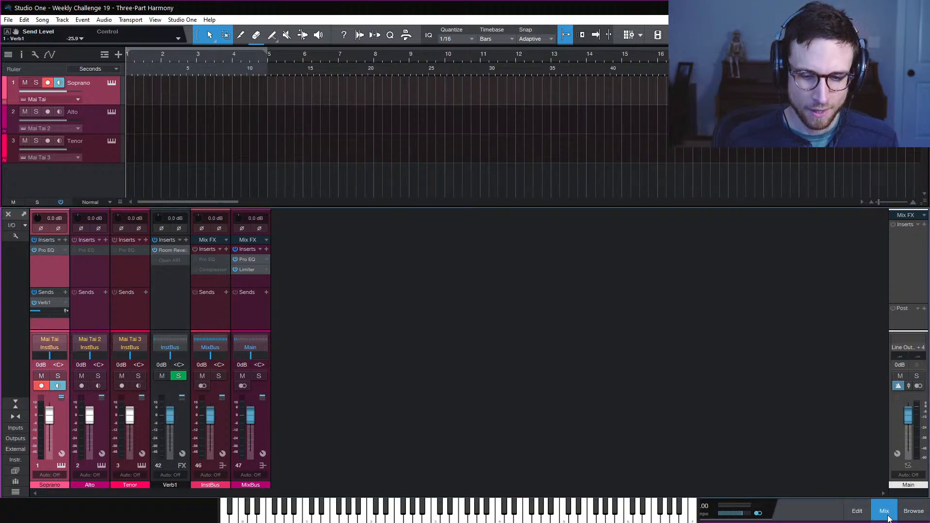
Hide the mixer with F3 and change the audio device block size to 128 samples
key(F3)
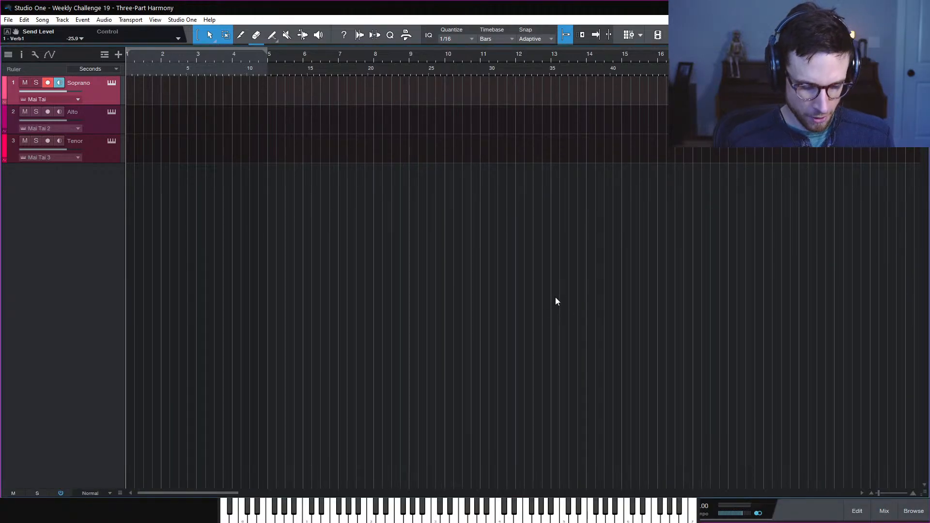
key(space)
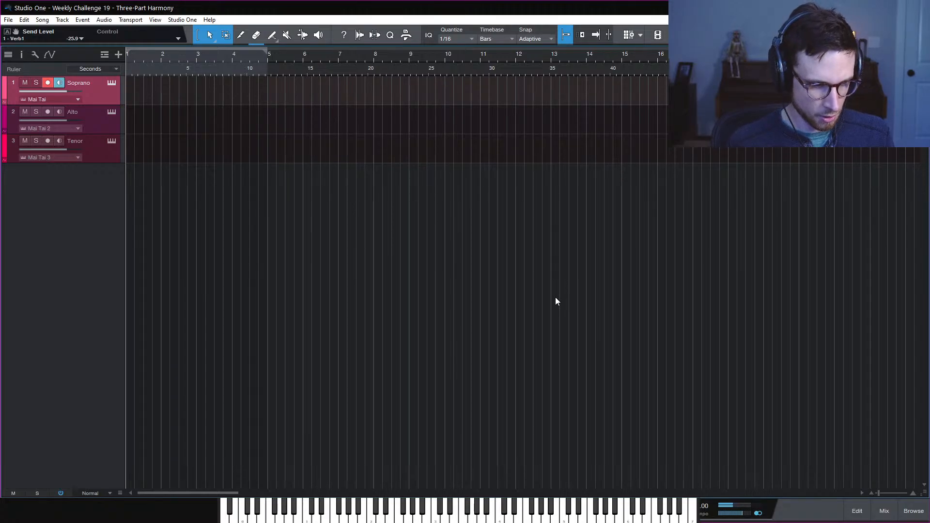
key(ctrl+comma)
click(488, 199)
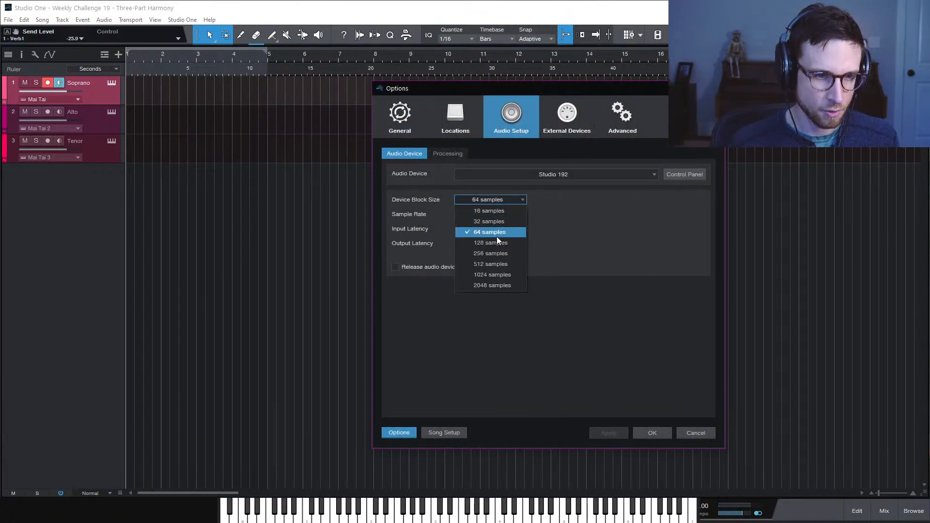
click(496, 237)
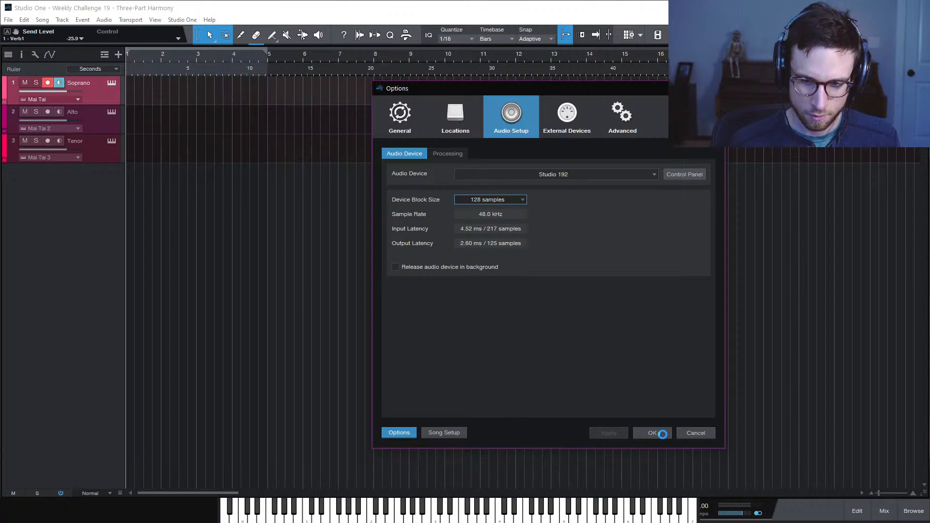
click(663, 435)
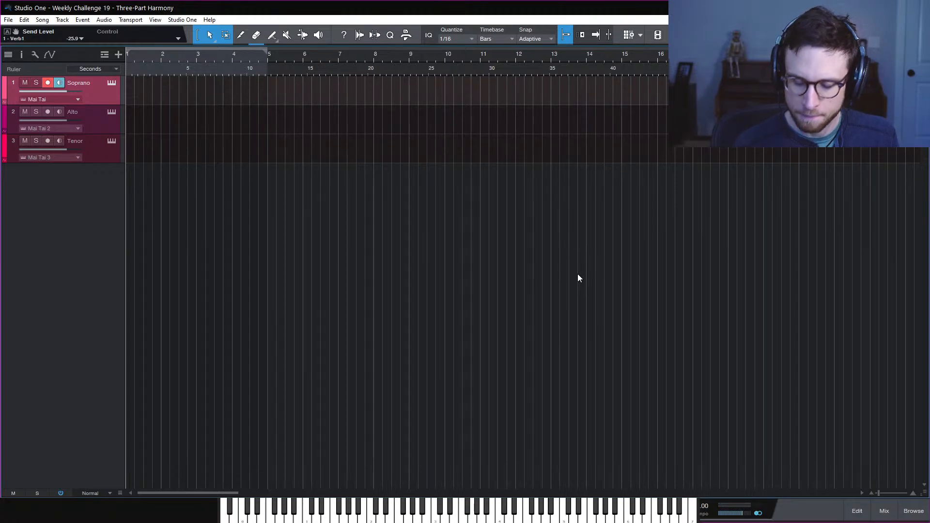
Record the soprano melody on the Soprano track, stopping around bar 4
key(KP_Multiply)
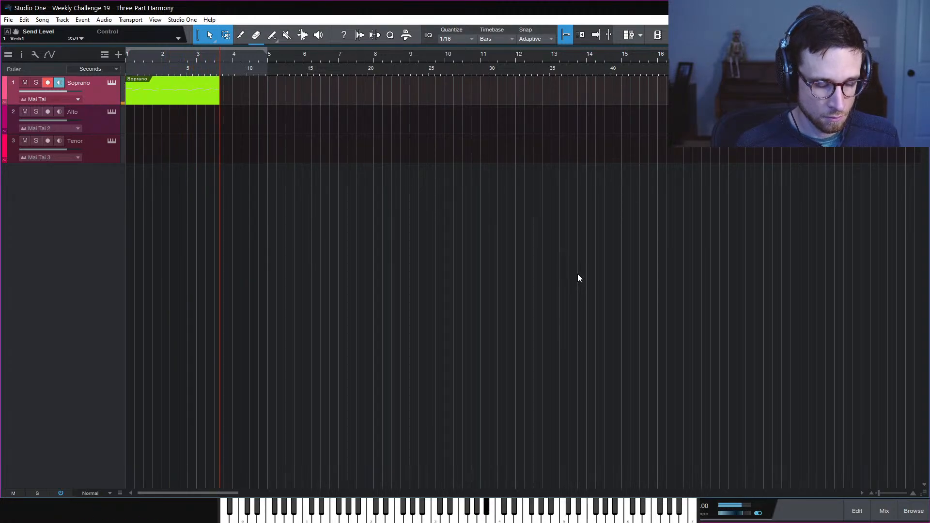
key(space)
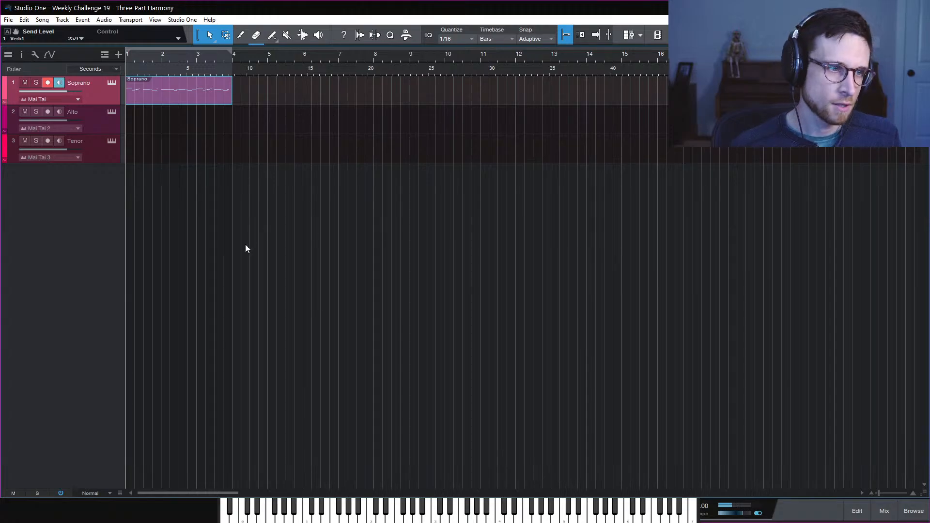
Open the Soprano clip's notes and delete the melody notes from bar 3 onward
double_click(208, 97)
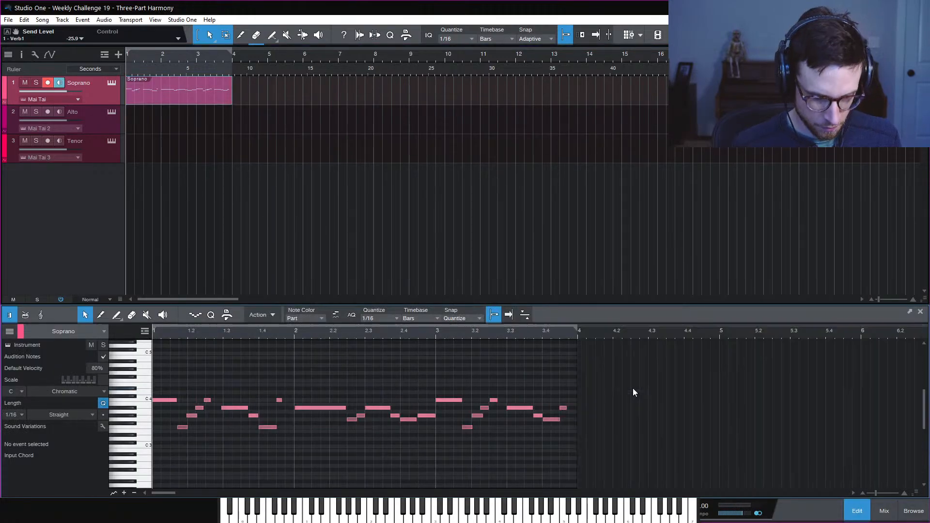
drag(433, 372, 754, 488)
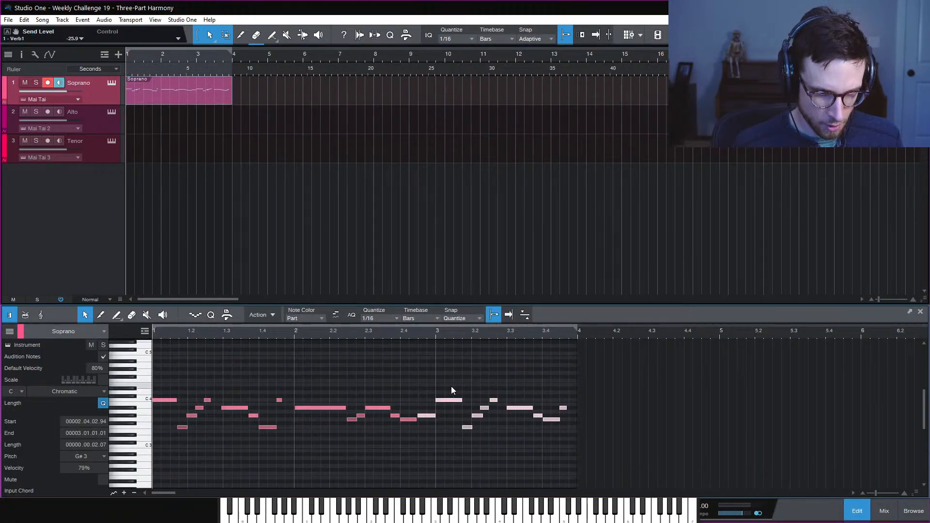
drag(454, 379, 648, 488)
click(523, 368)
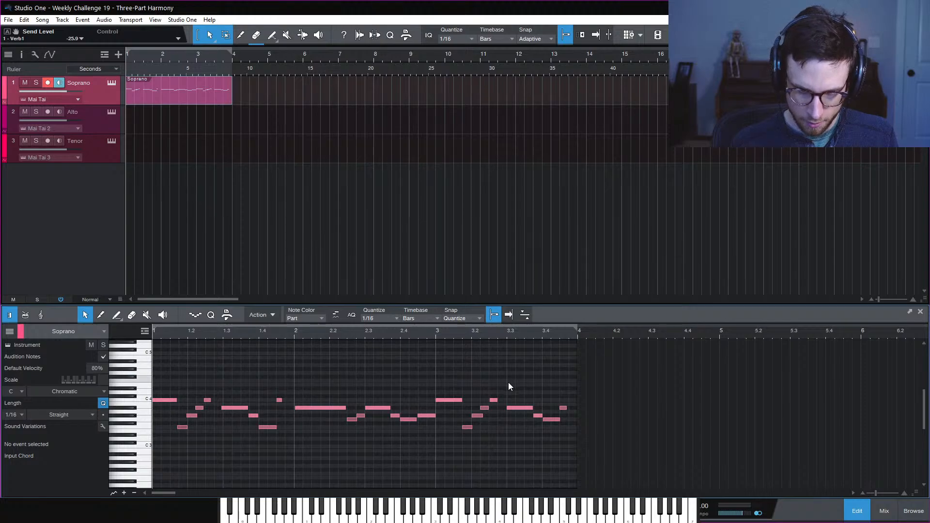
drag(470, 383, 690, 467)
key(Delete)
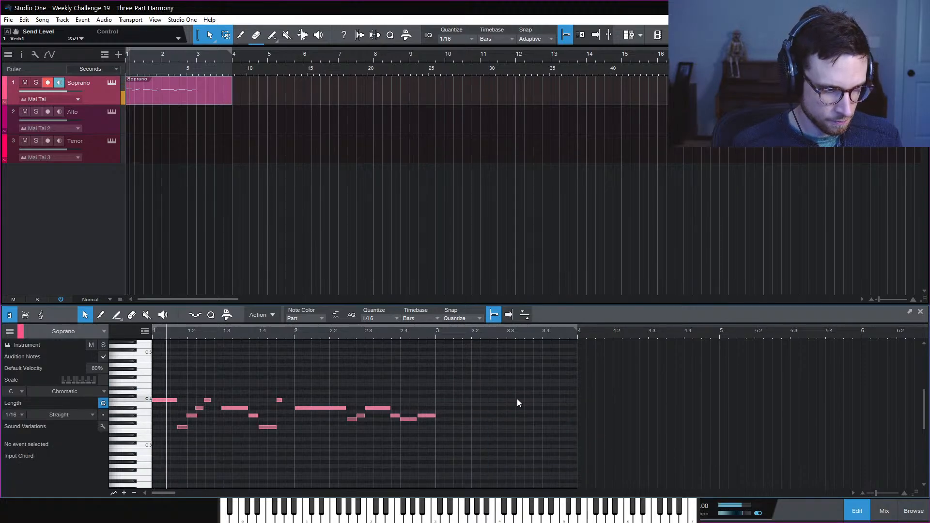
Select the remaining two bars of notes, quantize them, and play the cleaned-up melody
drag(534, 375, 162, 485)
key(q)
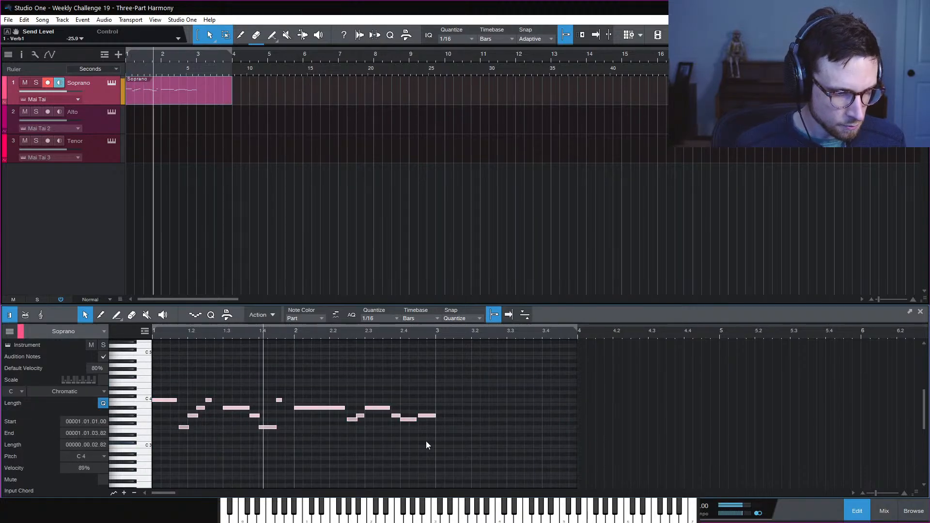
key(space)
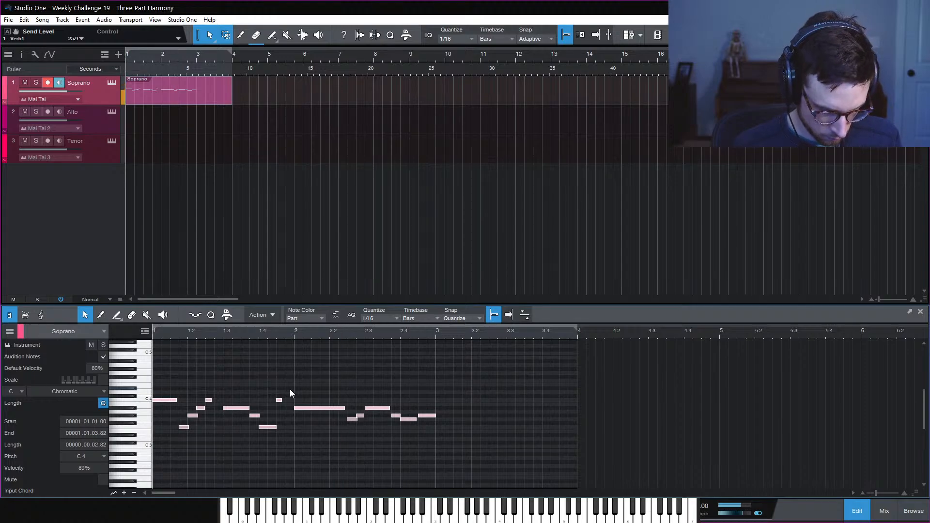
key(q)
key(space)
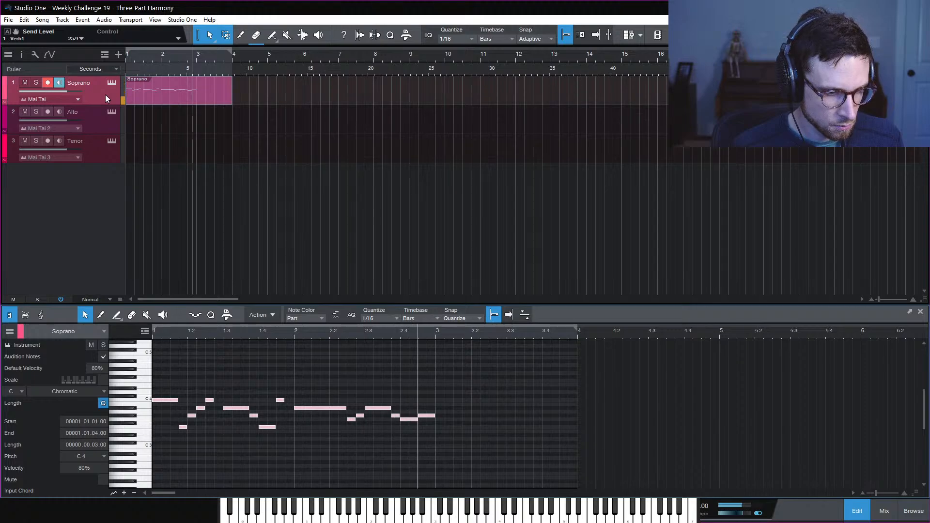
key(space)
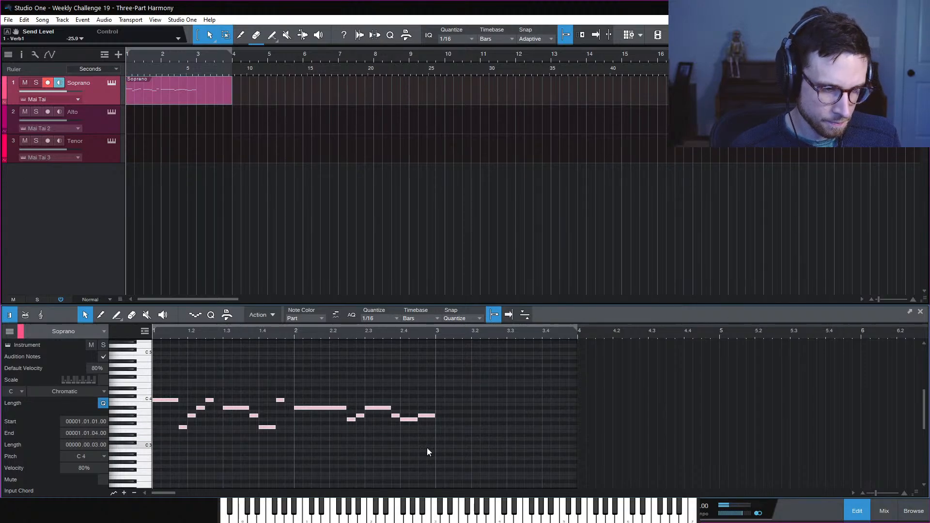
drag(499, 376, 140, 491)
Repeat the two bars into bars 3–4 and lower the note at 3.4.3 from C4 to G#3
key(d)
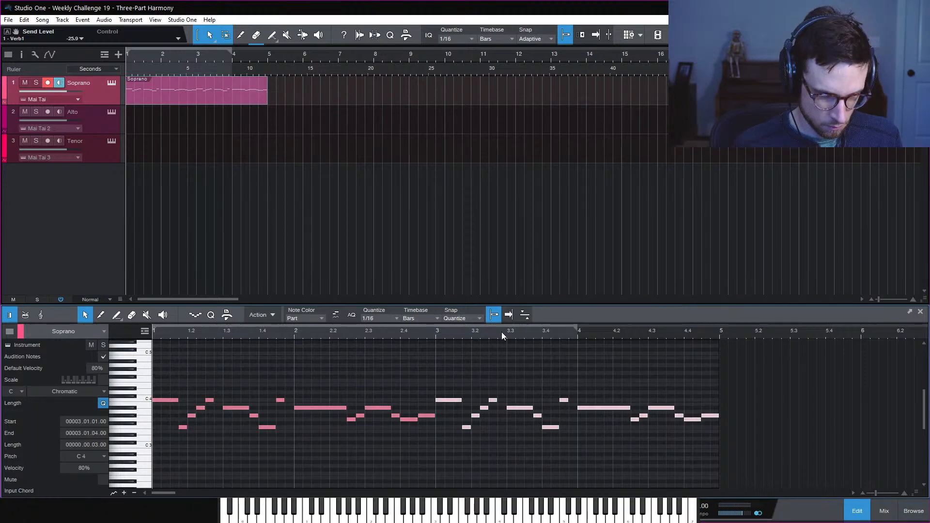
click(436, 335)
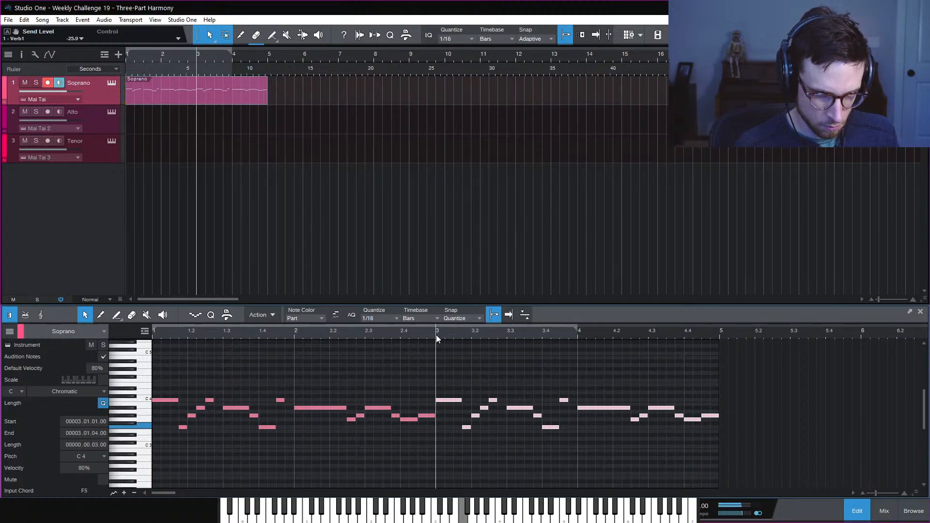
click(551, 361)
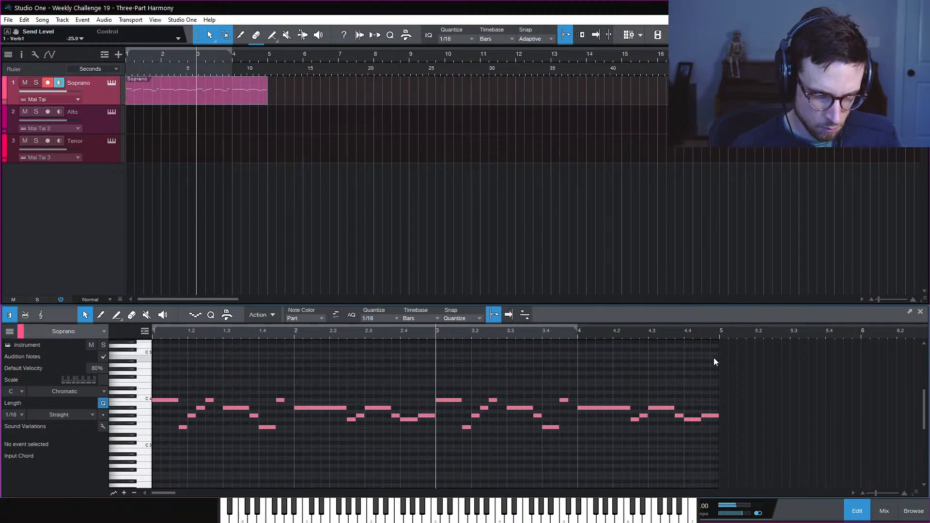
drag(565, 400, 598, 418)
Delete the closing notes at the end of bar 4 and play the shortened phrase
drag(688, 445, 740, 426)
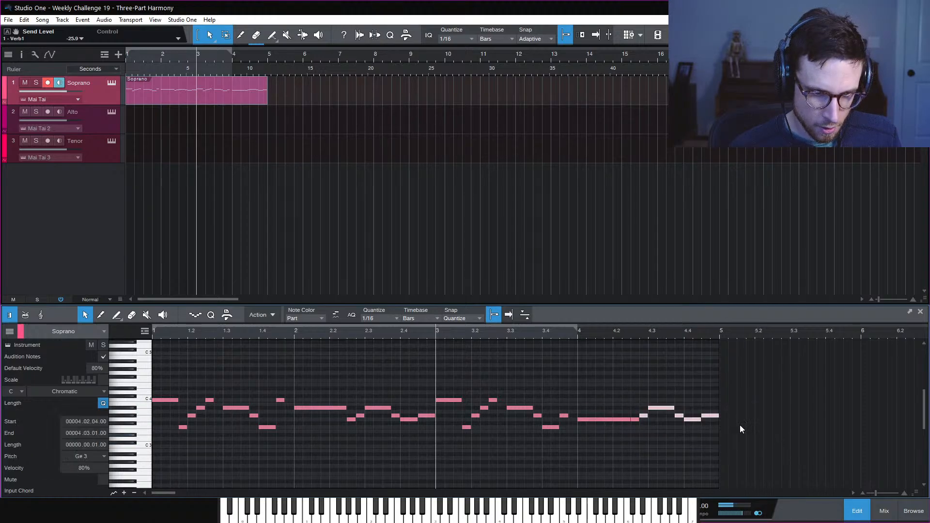
key(Delete)
key(Delete)
key(space)
click(696, 387)
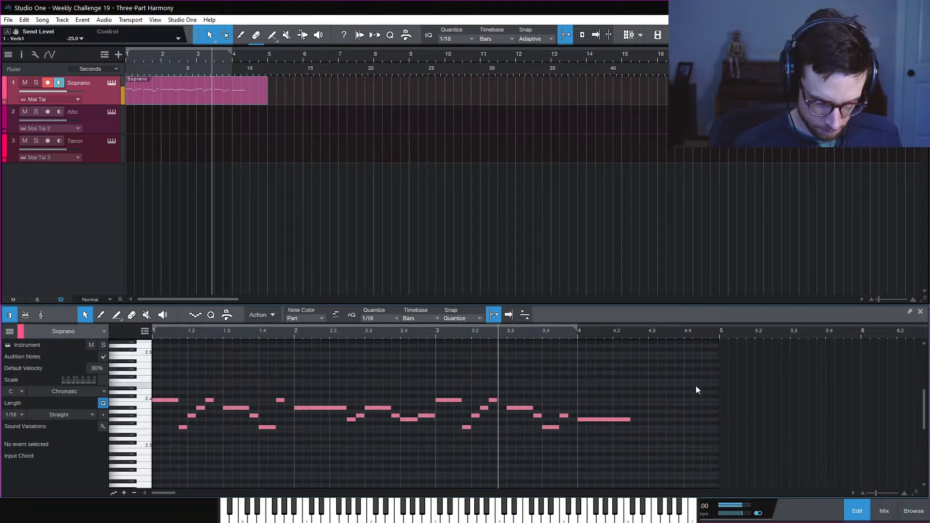
Record a new ending over bar 4 and shorten the phrase's last note
key(KP_Multiply)
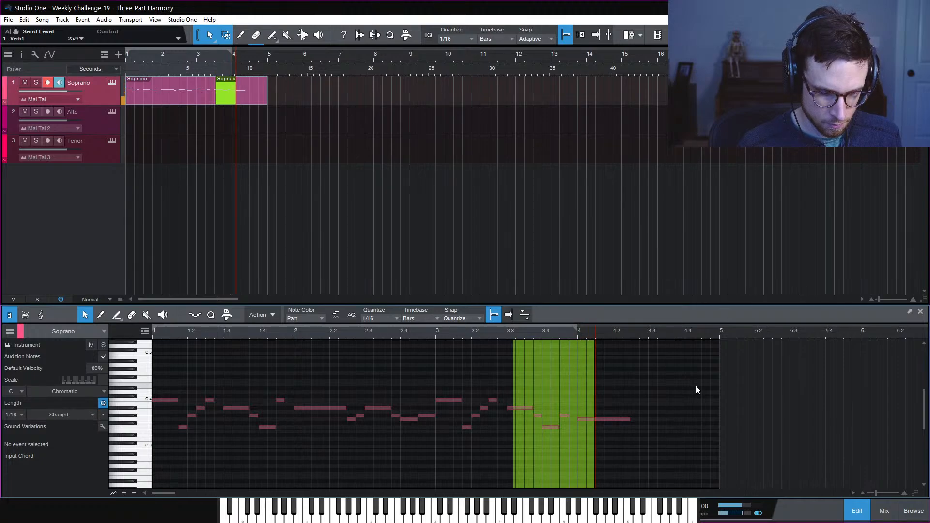
key(space)
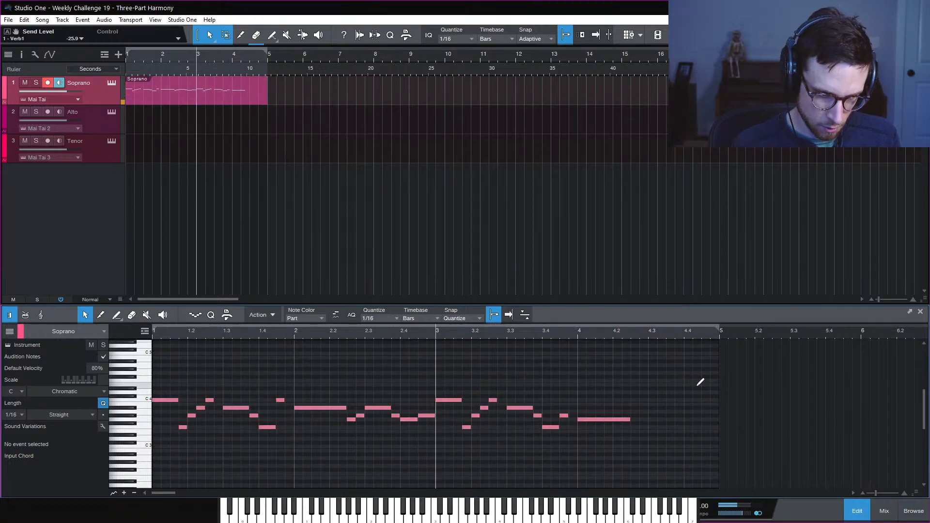
drag(630, 419, 607, 430)
key(space)
Record another take of the bar 4 ending and play back the revised melody
key(KP_Multiply)
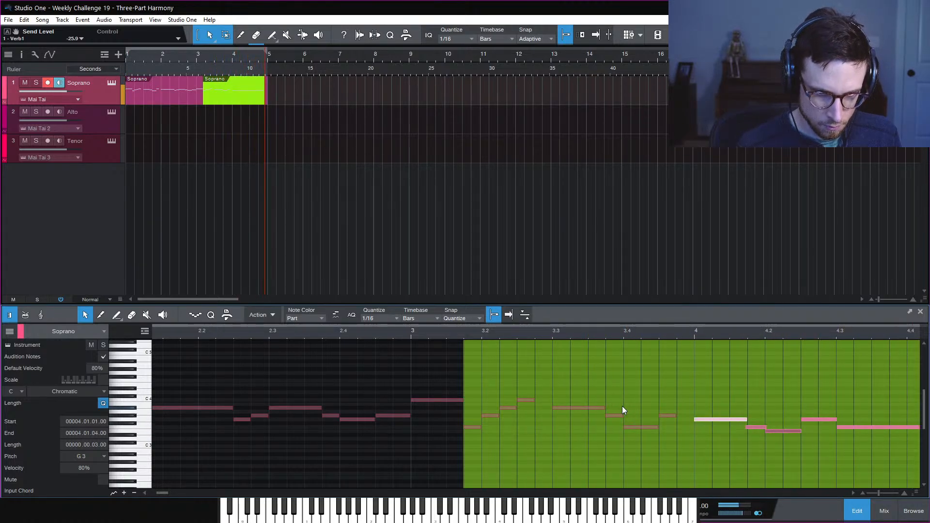
key(space)
key(w)
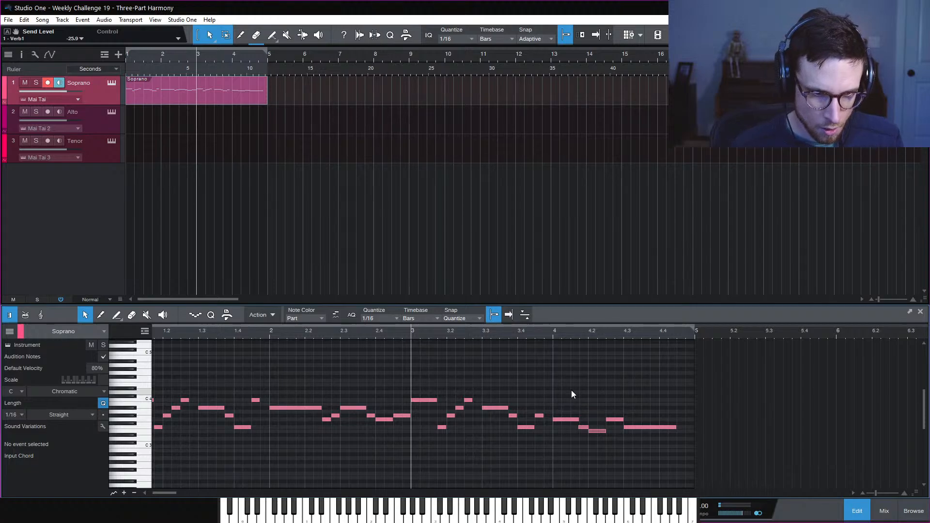
drag(572, 391, 760, 474)
click(609, 407)
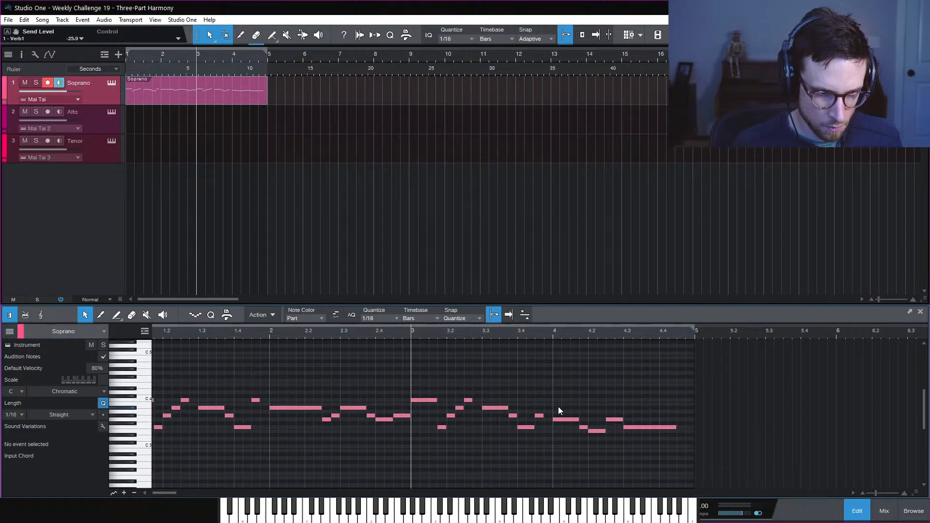
key(space)
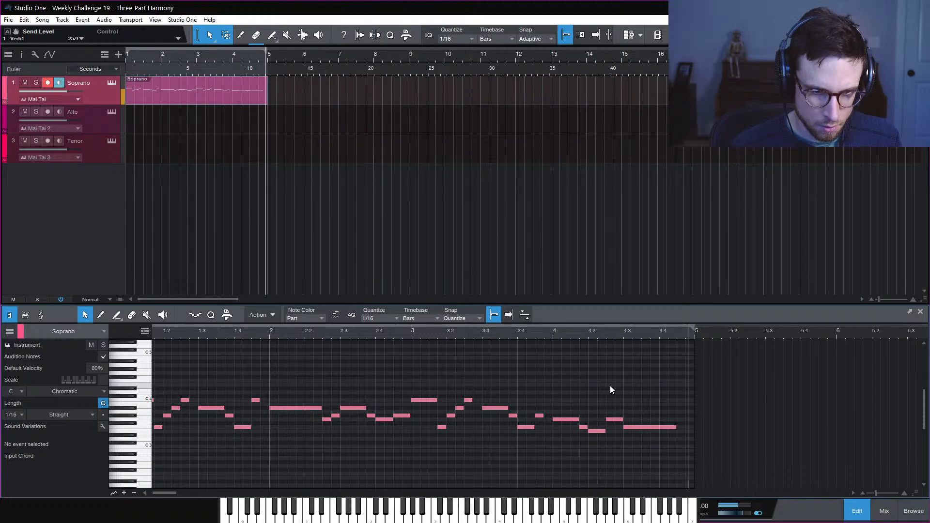
key(space)
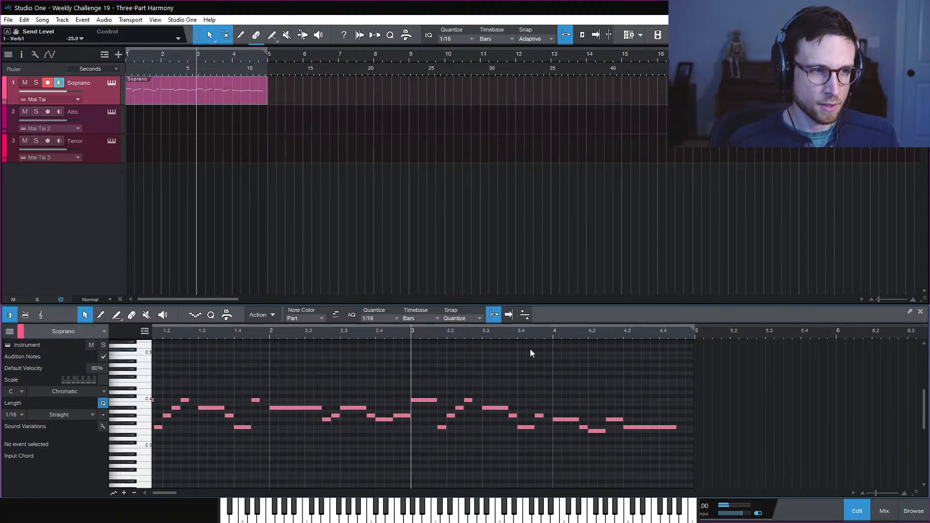
Move the playback start to bar 5, just after the existing Soprano part
click(268, 58)
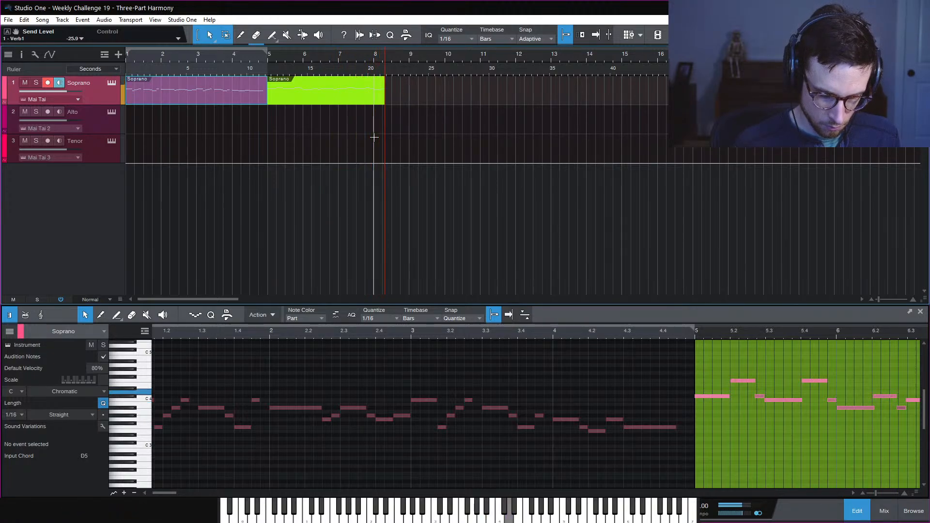
Stop recording the four-bar phrase, open the new part, and quantize all its notes
key(space)
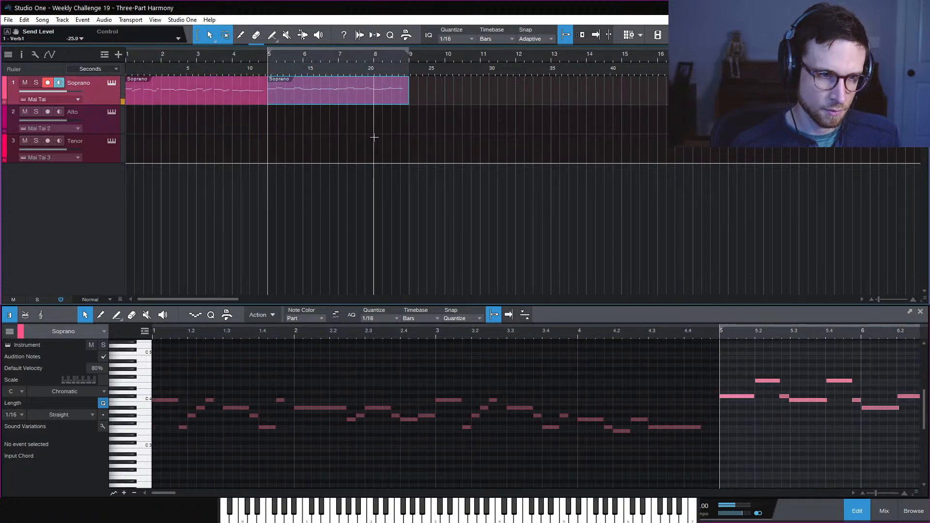
click(373, 97)
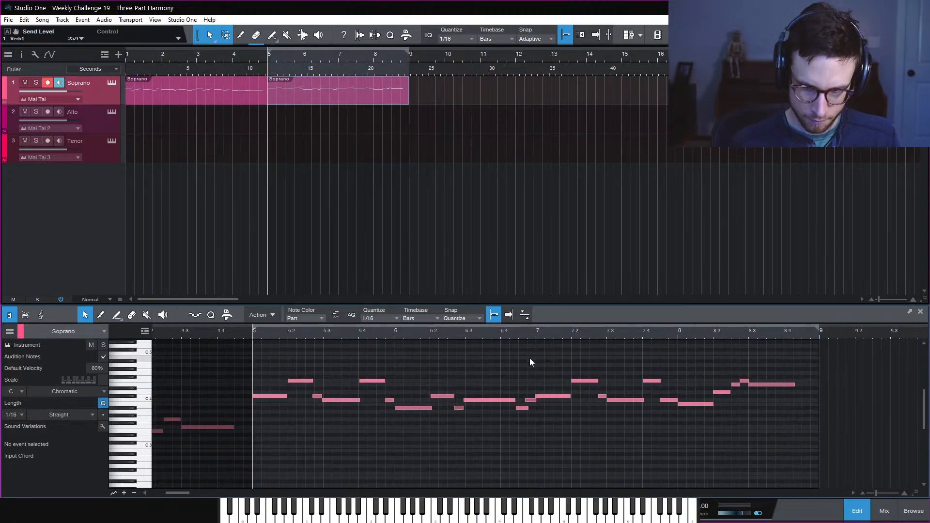
key(ctrl+a)
key(q)
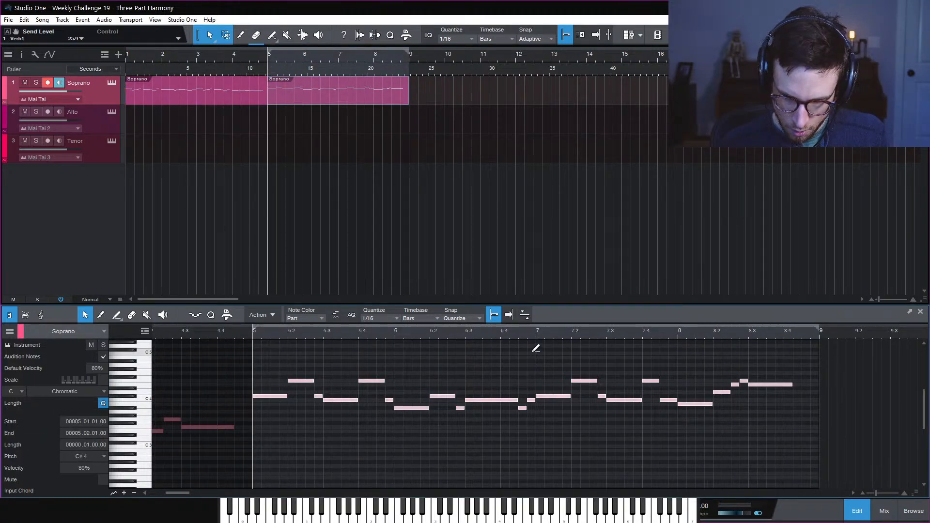
click(441, 428)
key(space)
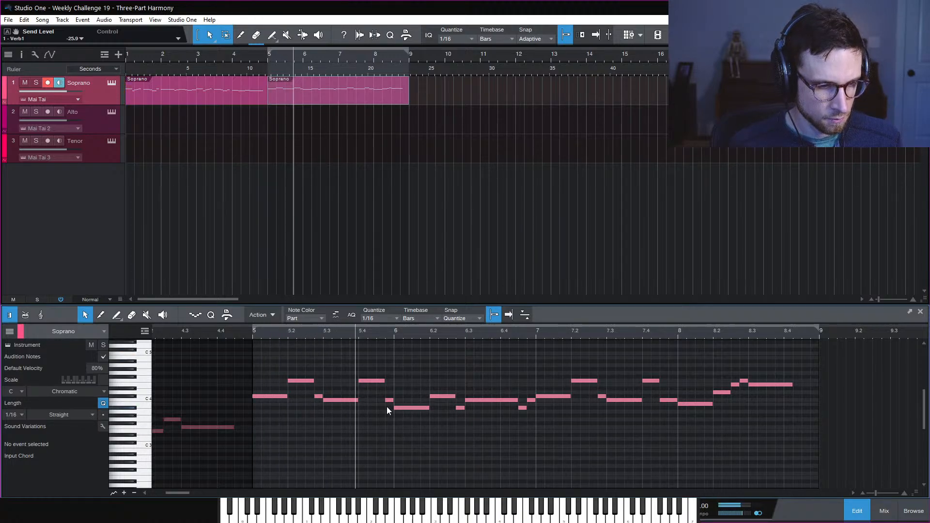
key(space)
Move the split before the F4 note and shorten the C#4 note at 6.2 to end at 6.2.3
drag(386, 403, 377, 409)
key(space)
click(417, 375)
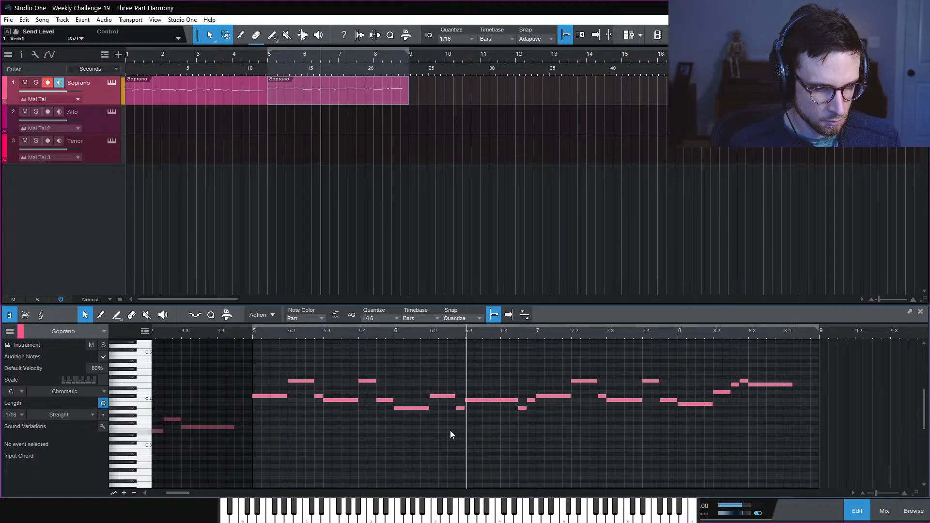
key(space)
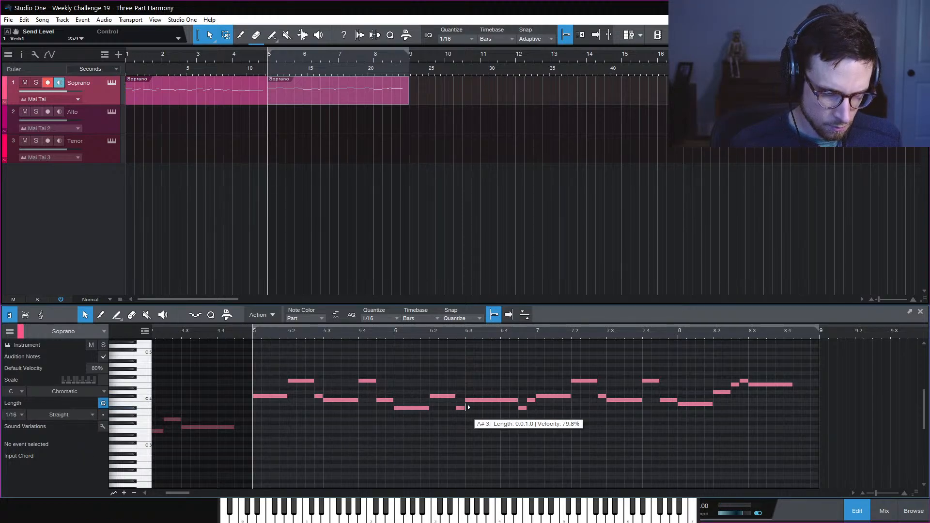
mouse_move(460, 399)
mouse_down()
mouse_move(446, 398)
mouse_move(452, 408)
mouse_move(460, 397)
mouse_up()
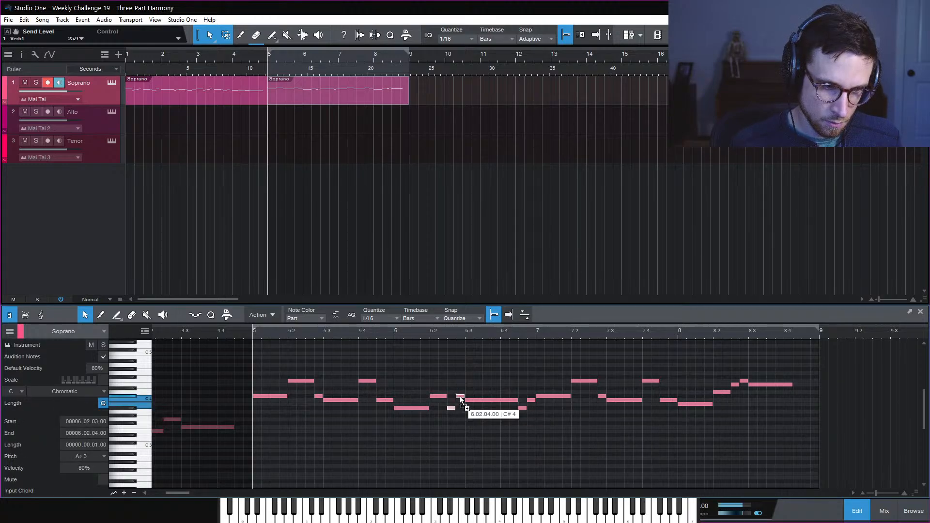
click(397, 339)
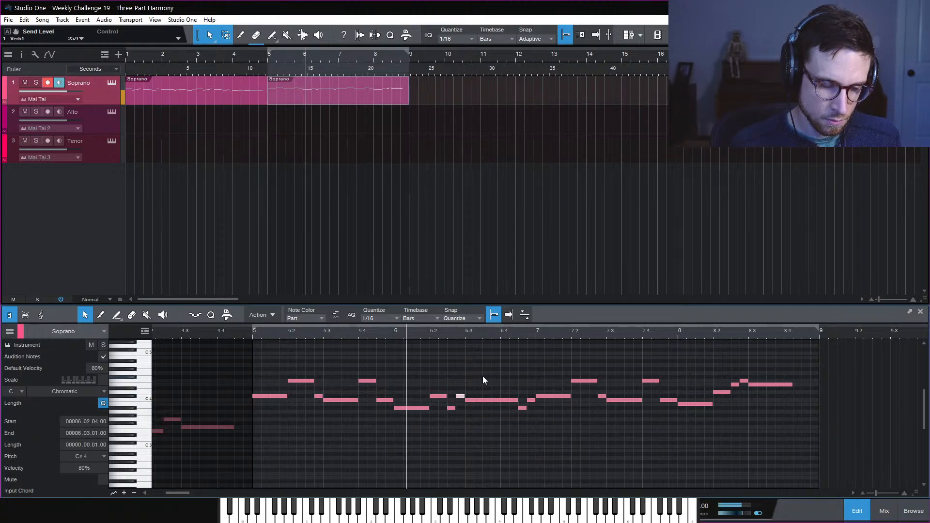
click(505, 445)
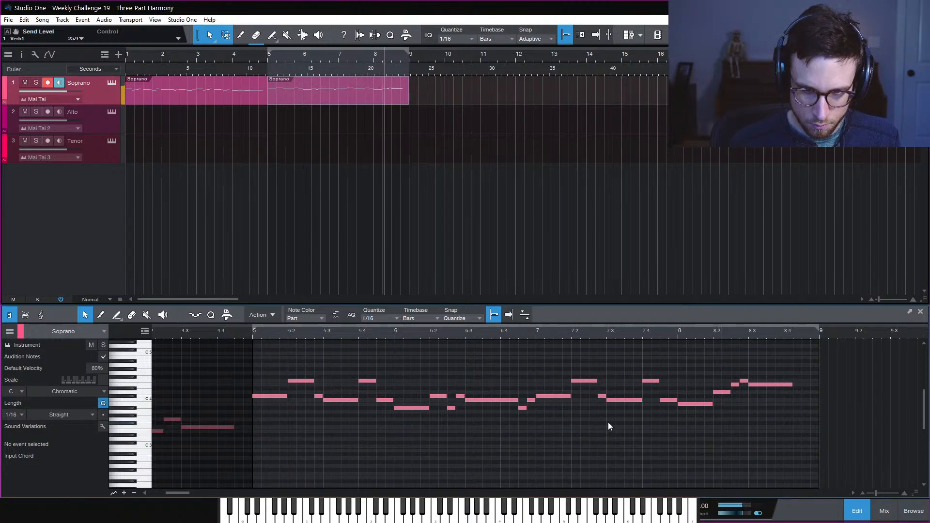
key(space)
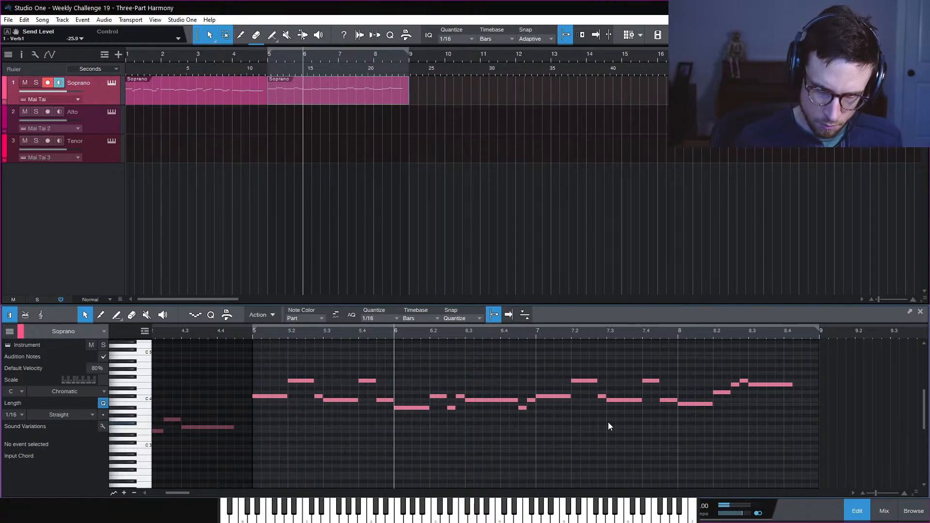
Lower the short note near 8.2.3 from F4 to D4 and play from bar 8
double_click(732, 382)
click(743, 382)
key(Down)
key(Down)
key(Down)
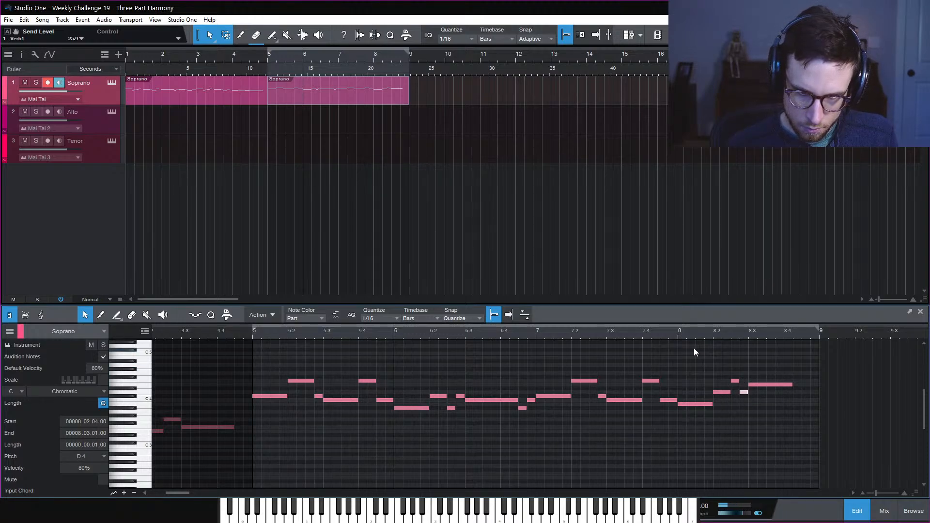
click(679, 333)
key(space)
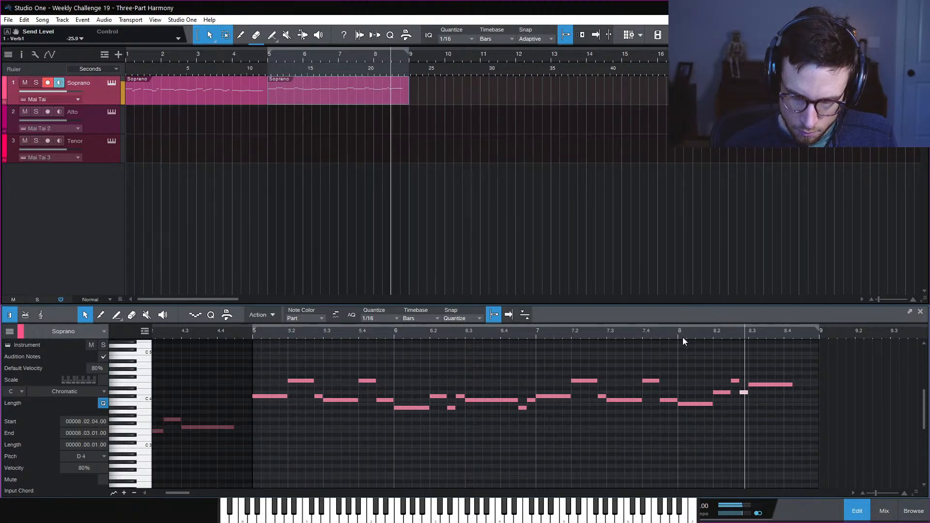
key(space)
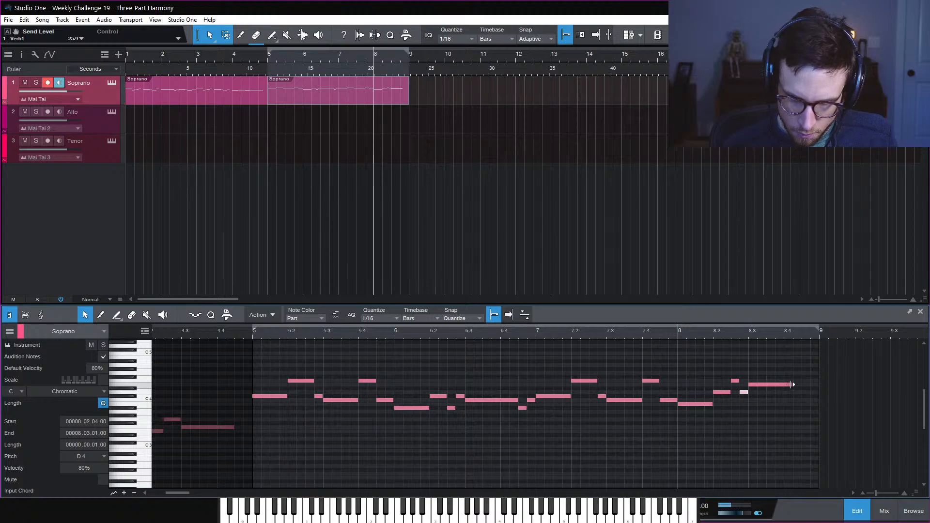
Lengthen the melody's final note and show the velocity lane below the notes
drag(792, 385, 801, 386)
click(786, 409)
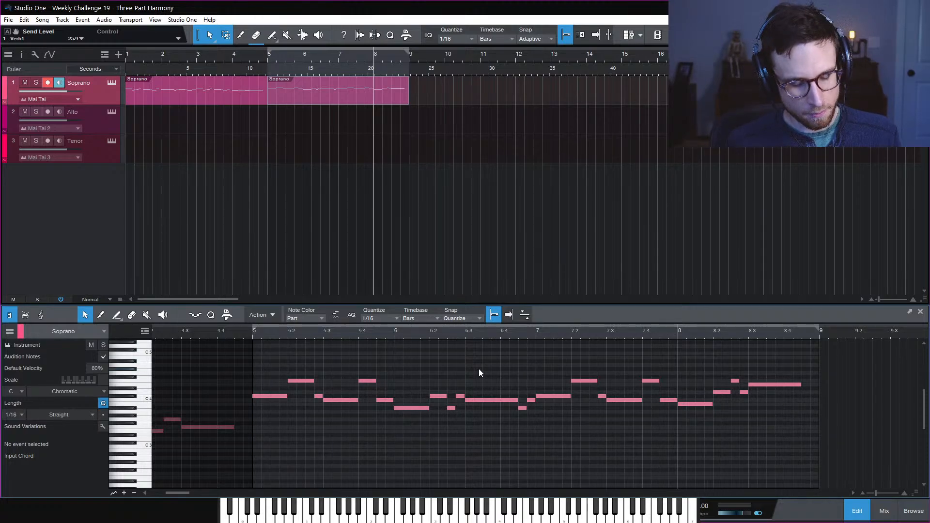
click(122, 493)
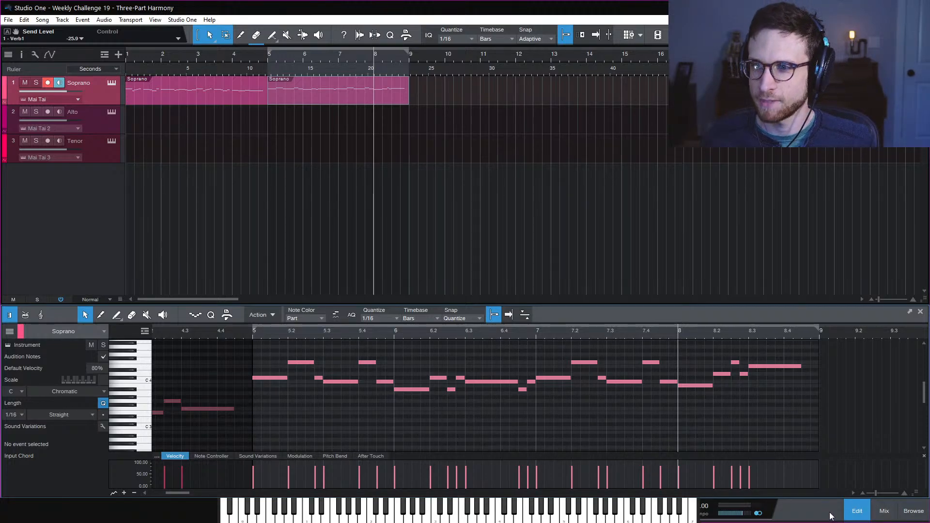
Close the note editor, loop both Soprano parts across bars 1–9, and play from the start
click(863, 513)
click(548, 345)
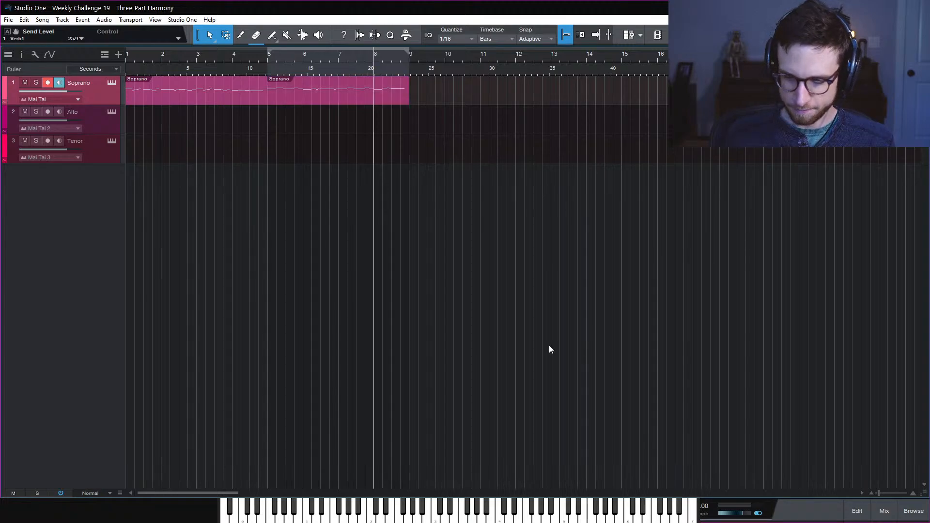
key(space)
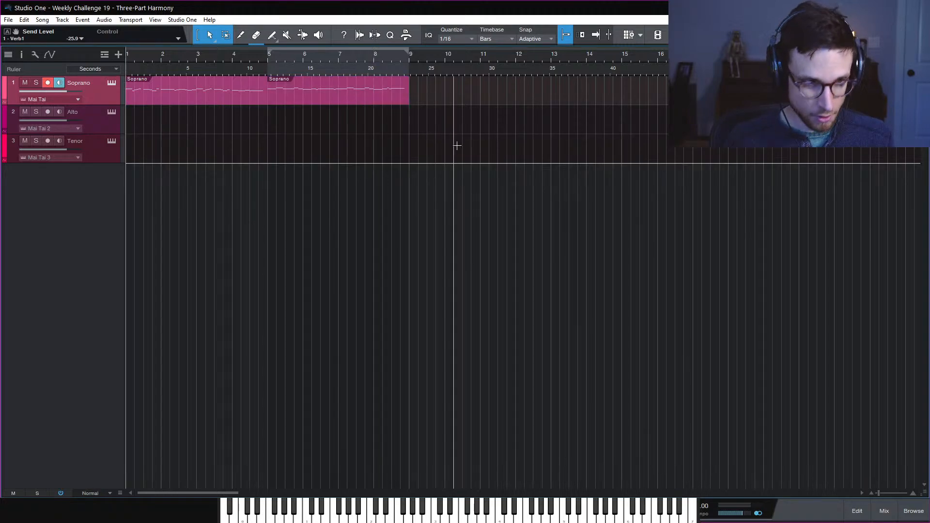
click(12, 83)
key(slash)
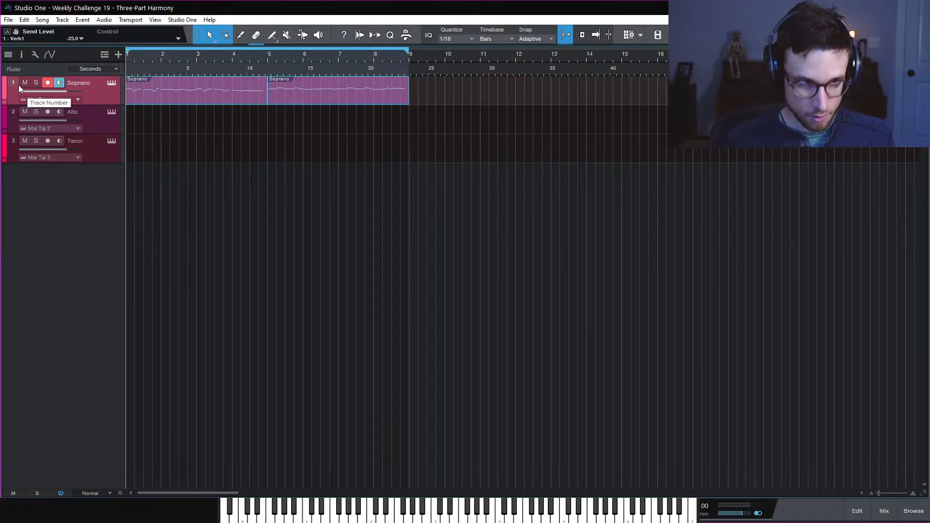
click(228, 127)
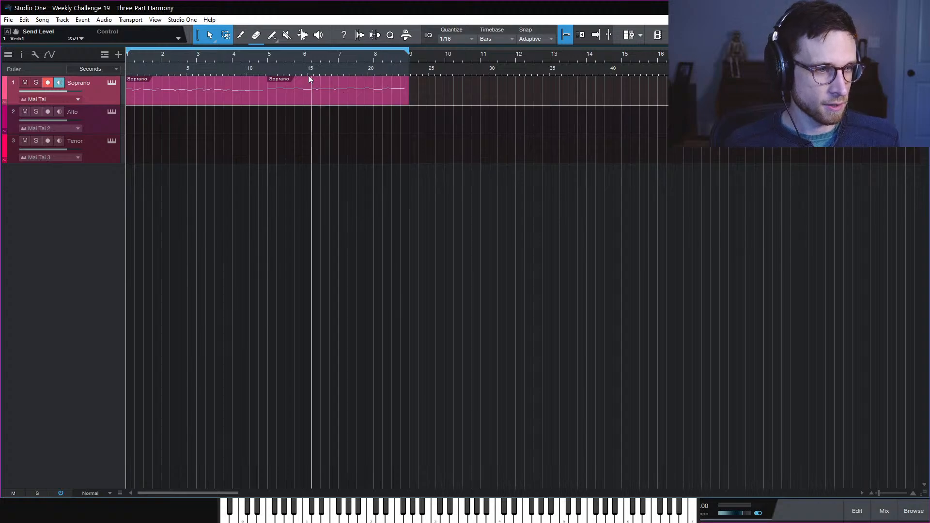
key(space)
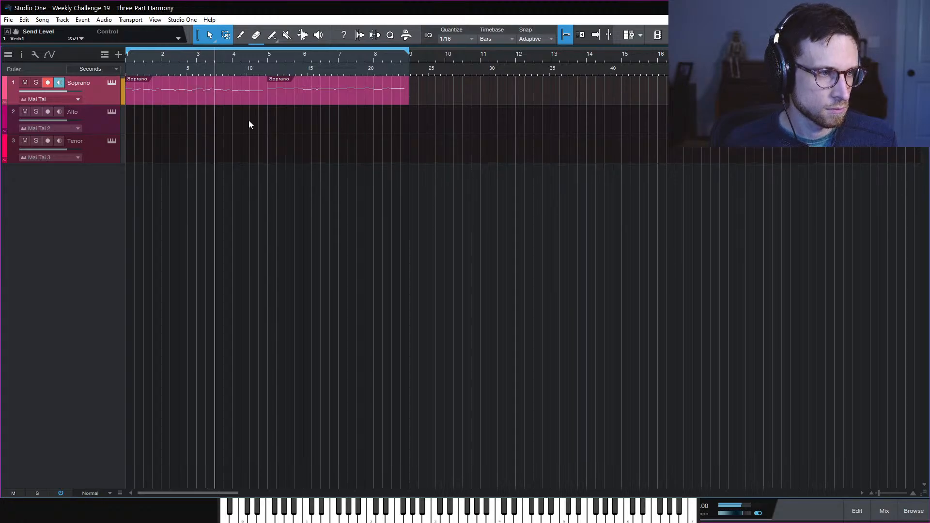
Set the Soprano Mai Tai's amp envelope release to 55.3 ms, then open the first Soprano part's notes
click(112, 83)
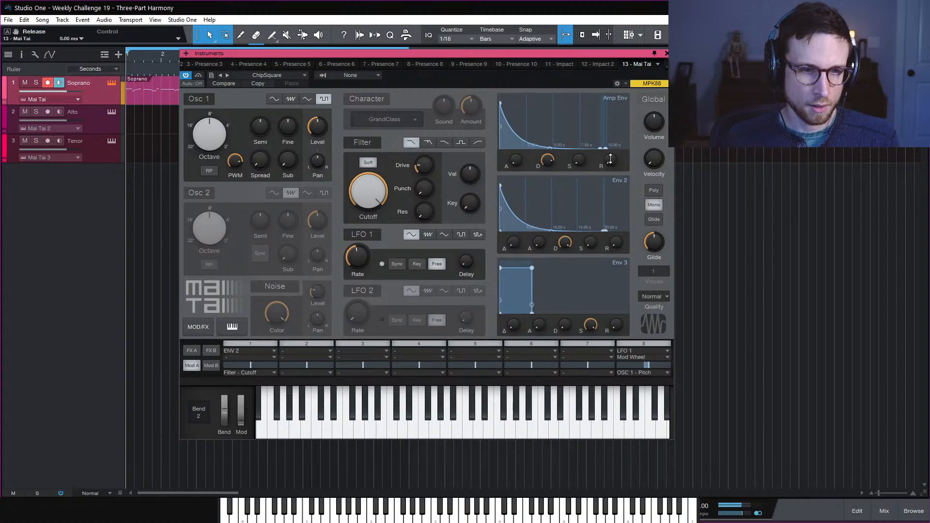
drag(611, 159, 620, 139)
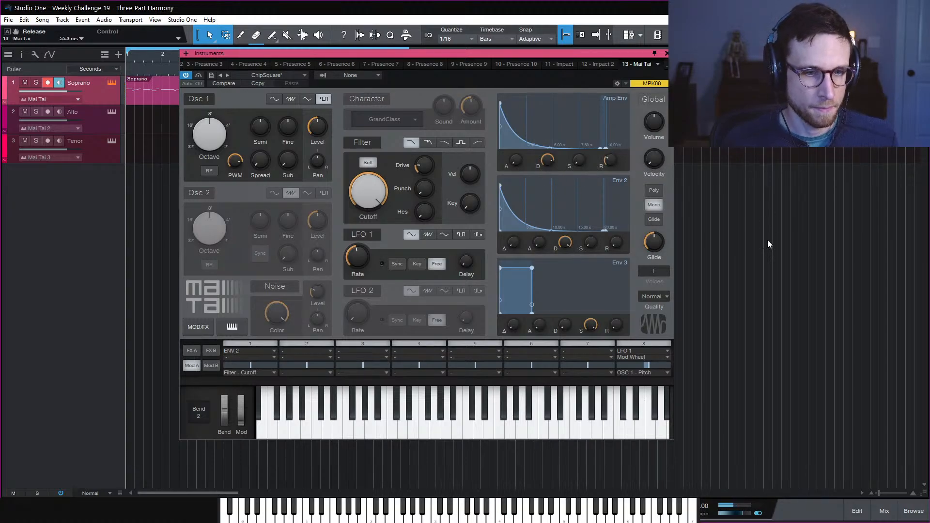
click(667, 53)
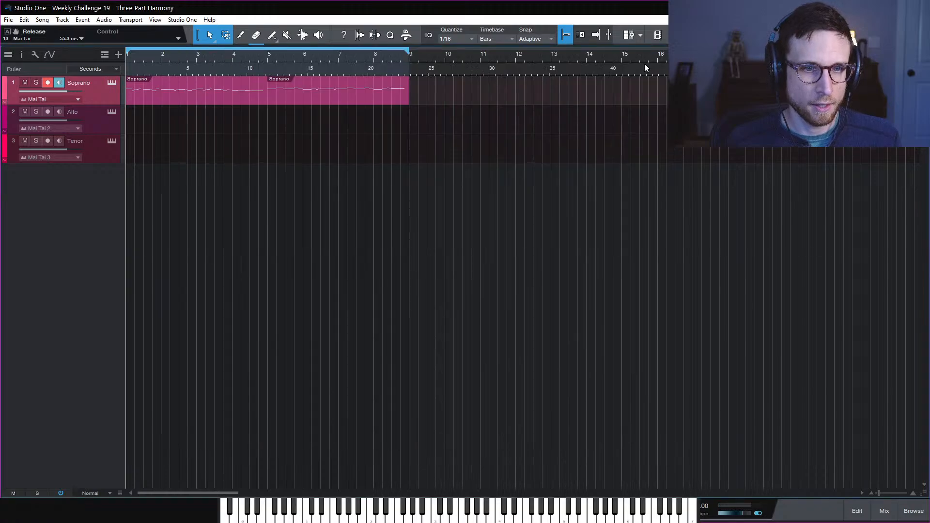
double_click(163, 103)
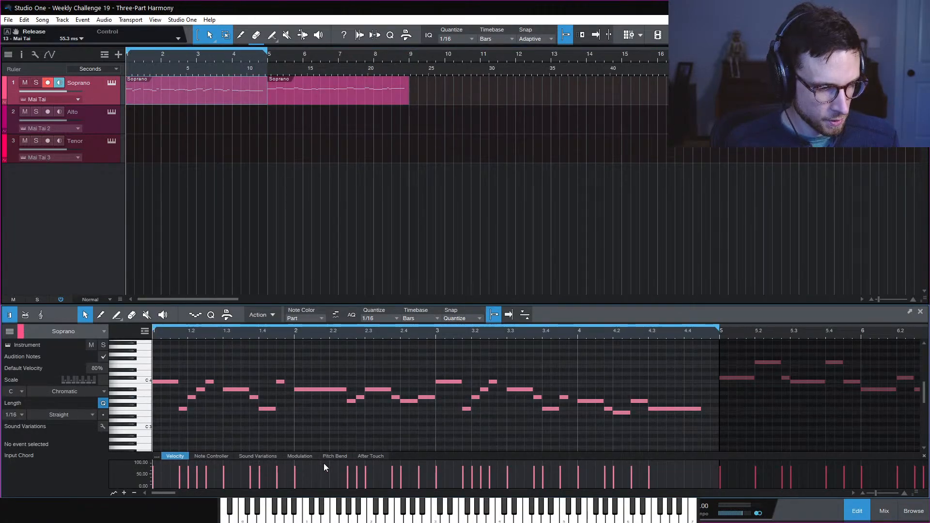
Show and enlarge the Modulation lane, then add modulation points near bar 2 dropping to 0
click(300, 456)
drag(400, 456, 398, 436)
key(space)
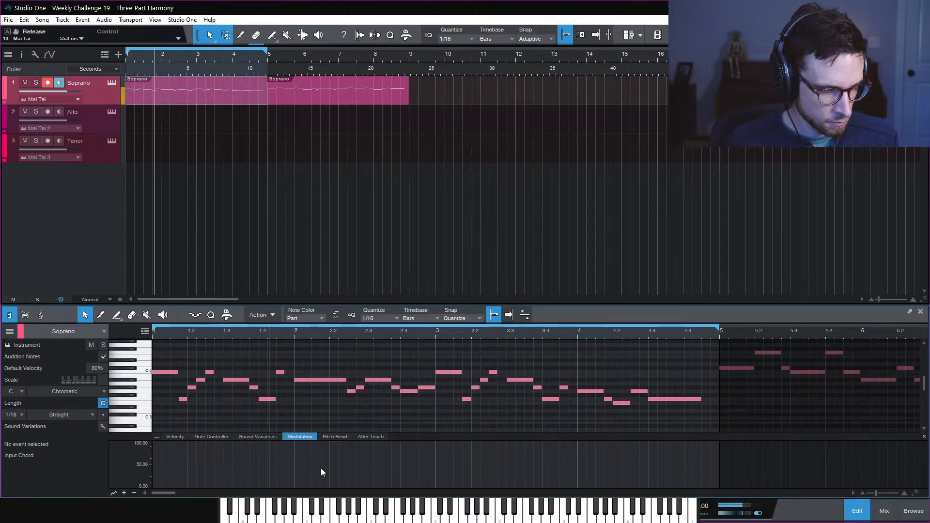
click(297, 485)
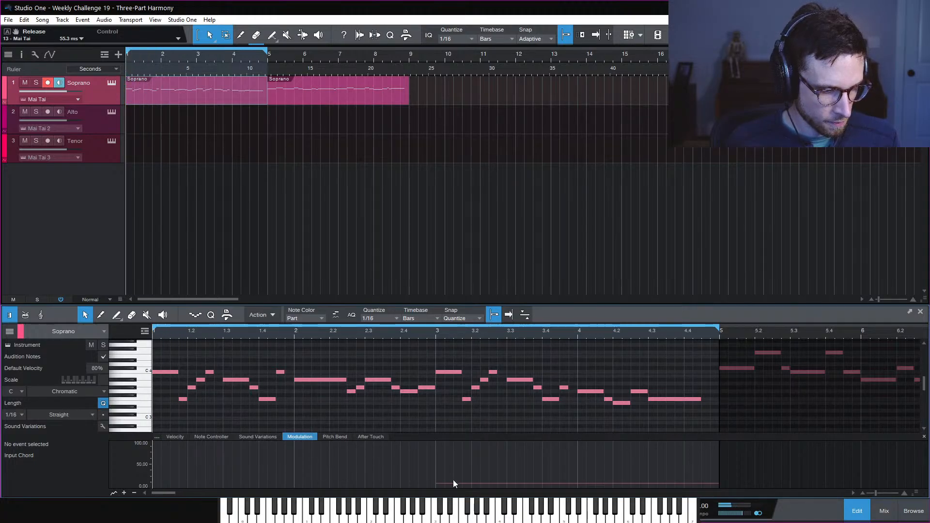
drag(431, 486, 347, 486)
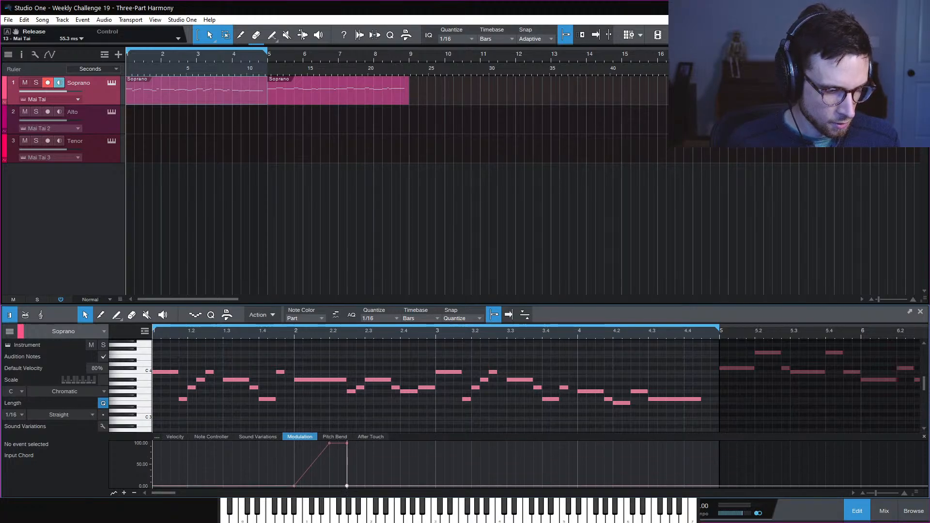
click(292, 332)
key(space)
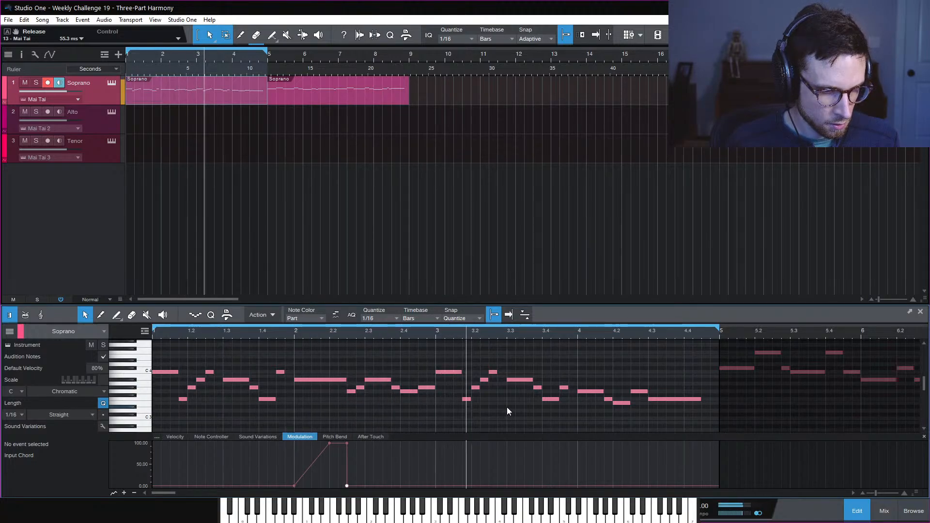
key(space)
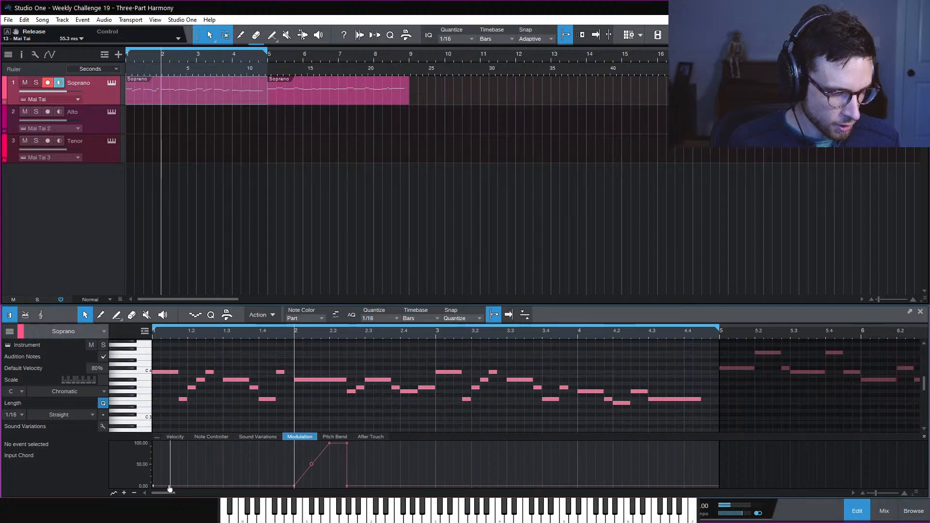
Draw modulation ramps rising from 0 to 100 at bars 1.1.4, 3.2 and 4.4
drag(176, 488, 182, 433)
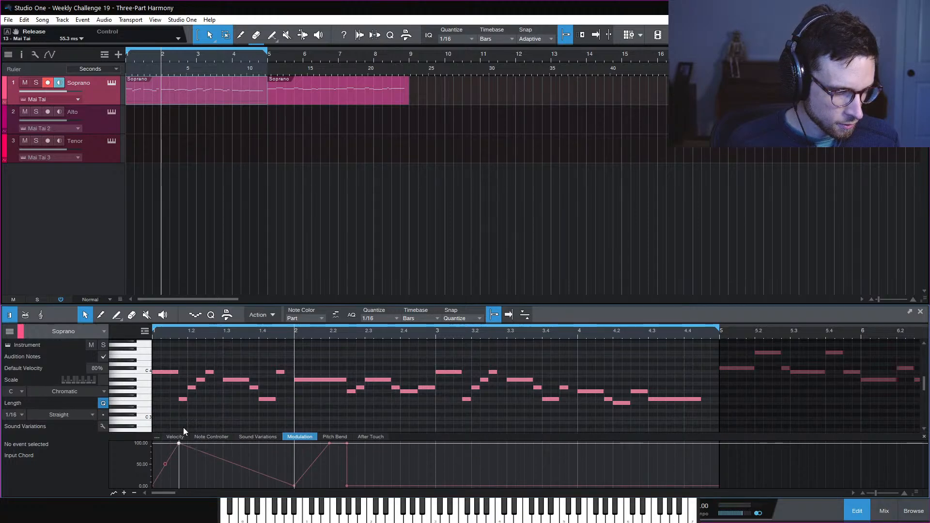
click(188, 486)
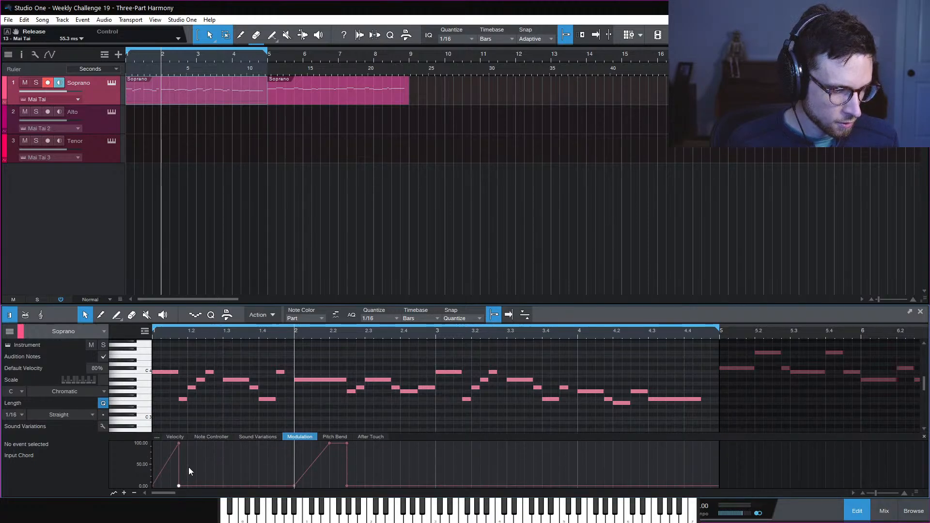
key(space)
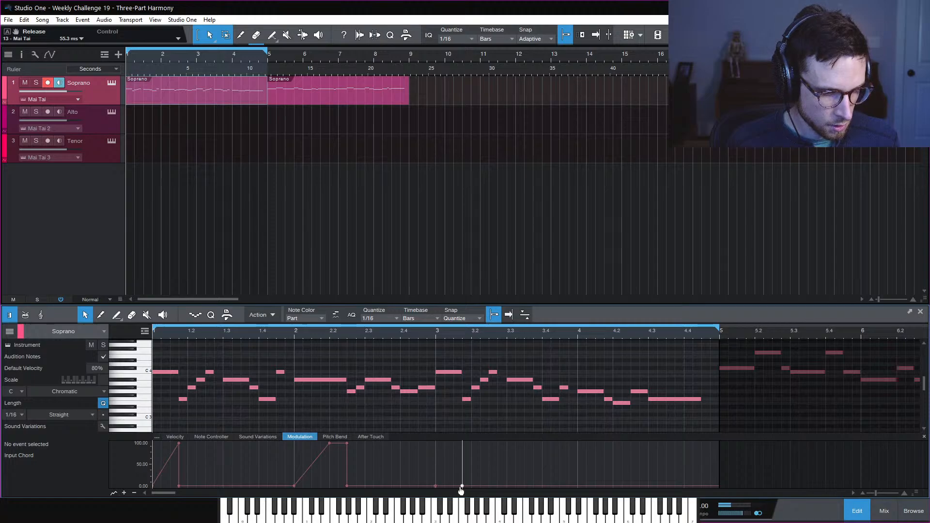
drag(452, 489, 465, 435)
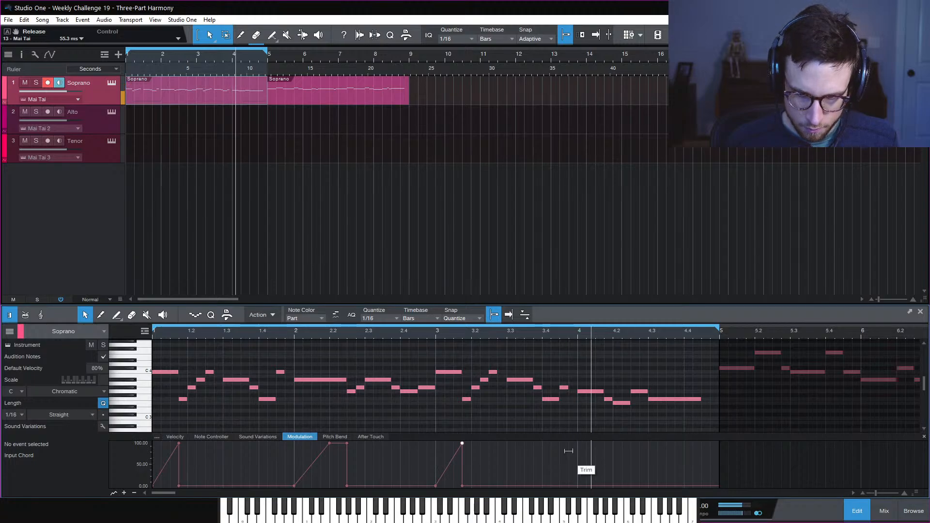
click(649, 489)
key(space)
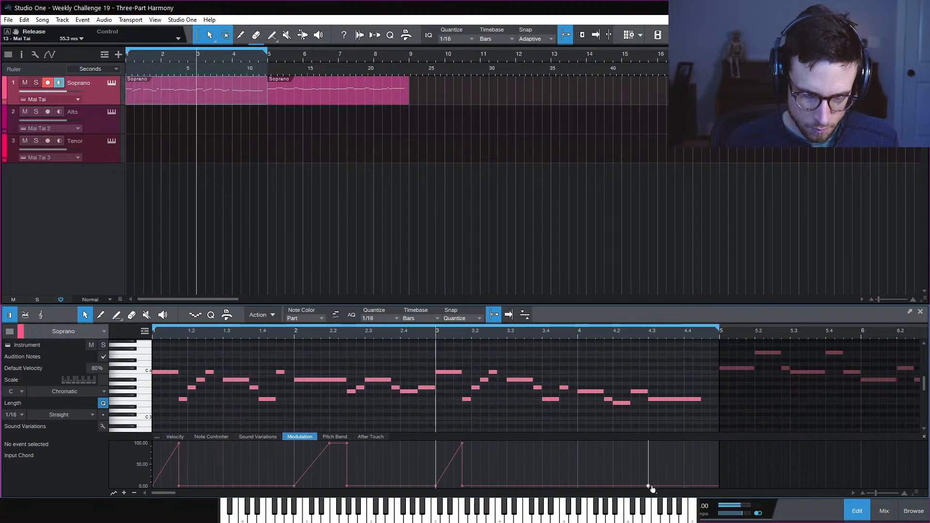
drag(685, 487, 684, 443)
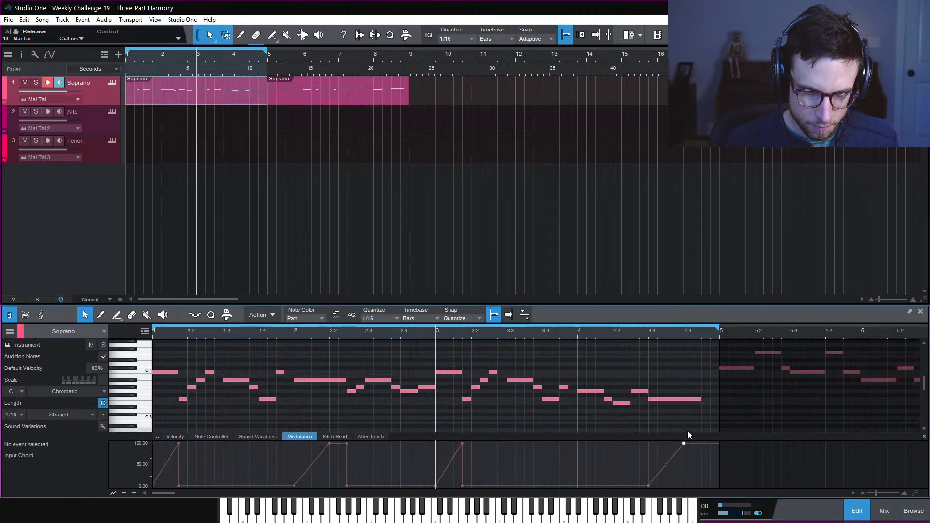
click(644, 337)
key(space)
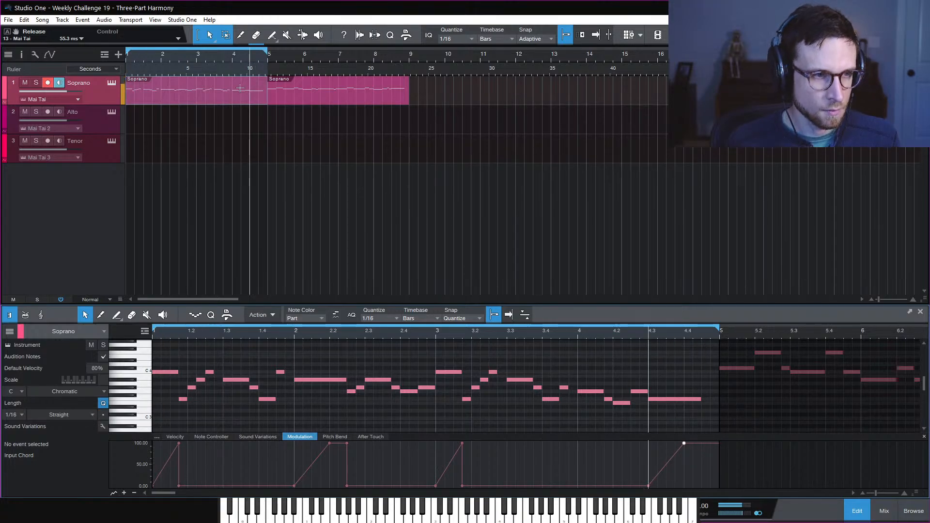
Select the second Soprano part and set its modulation to 0 at bar 5
click(266, 59)
click(295, 92)
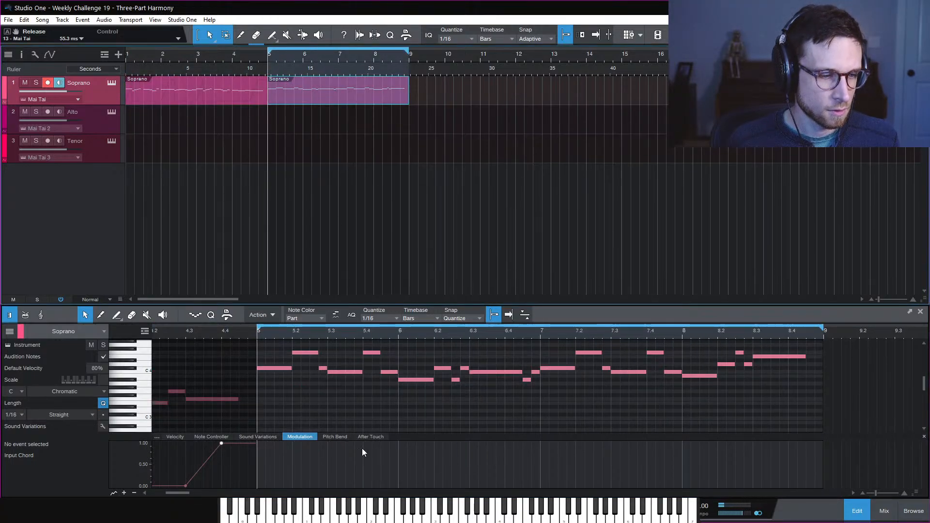
click(309, 400)
key(space)
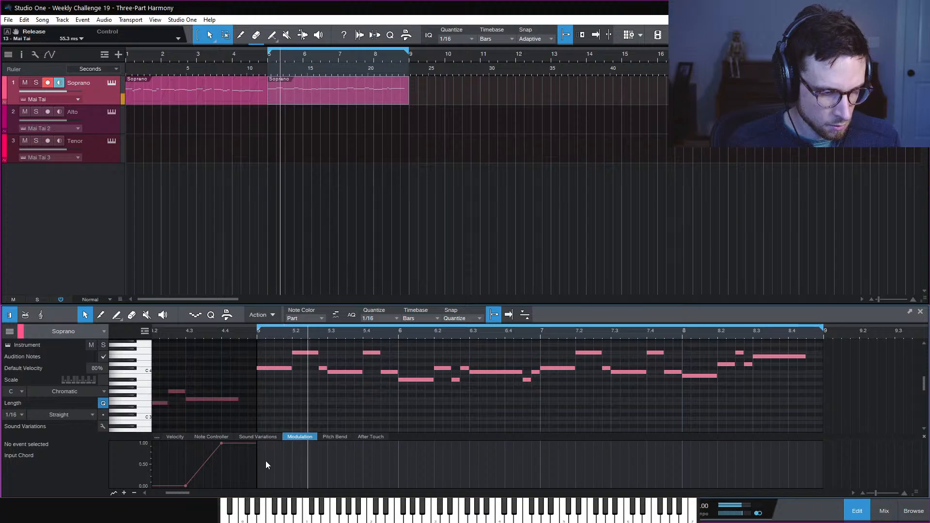
key(space)
click(265, 451)
drag(265, 451, 258, 487)
key(space)
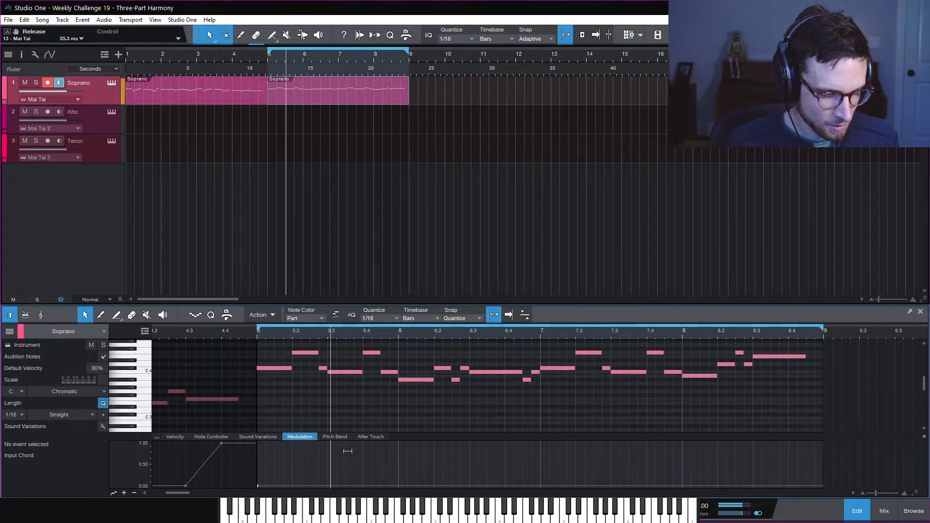
key(space)
Add a modulation swell rising to 1.00 near 5.3.4, bent into a curve
drag(352, 486, 359, 432)
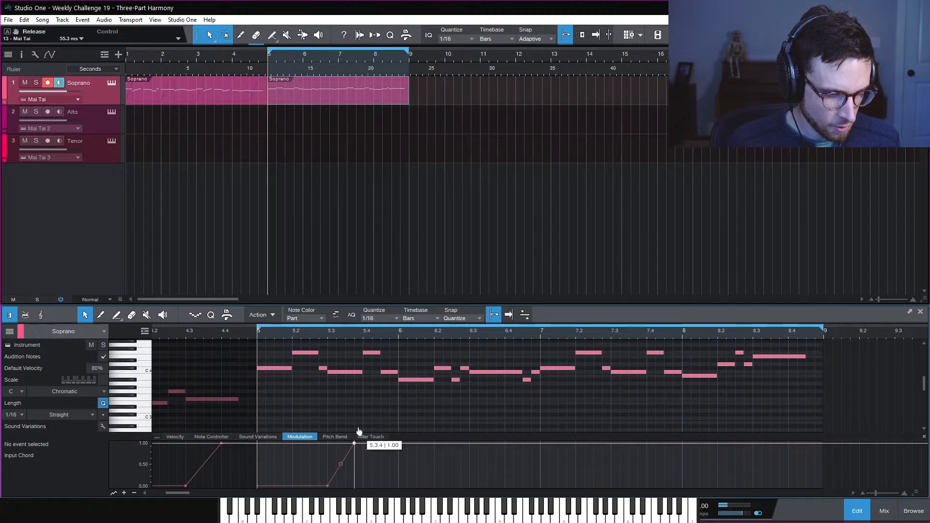
click(363, 486)
key(space)
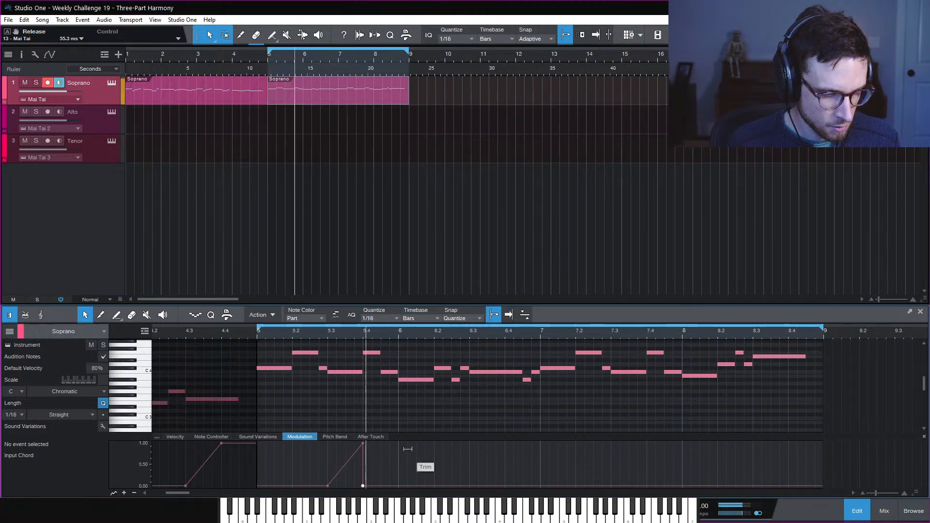
key(space)
drag(345, 465, 346, 454)
key(space)
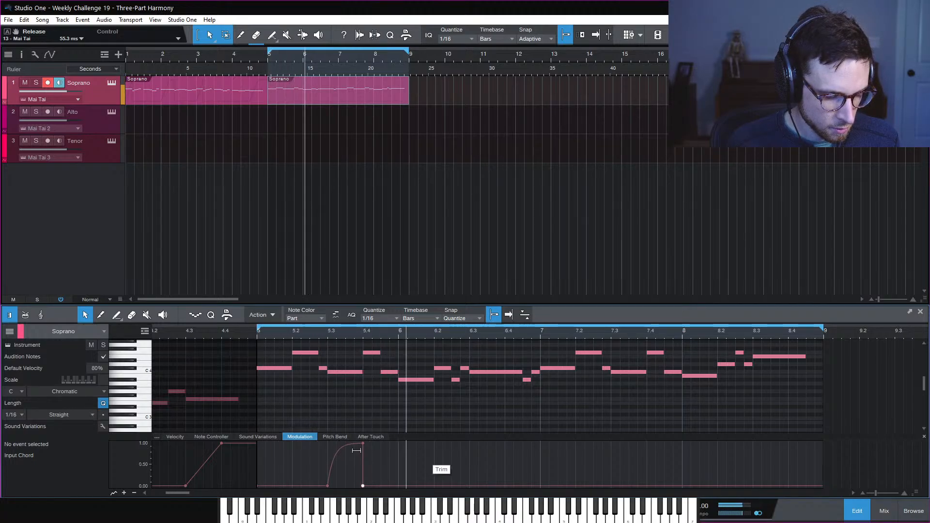
key(space)
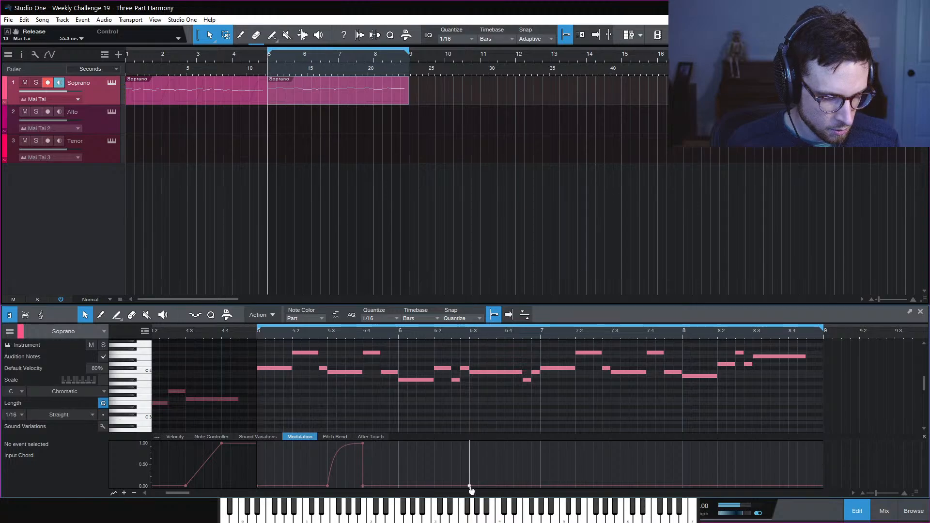
Shape a modulation peak at 1.00 near bar 6.4 before dropping to zero
mouse_move(523, 488)
mouse_down()
mouse_move(523, 443)
mouse_move(523, 487)
mouse_up()
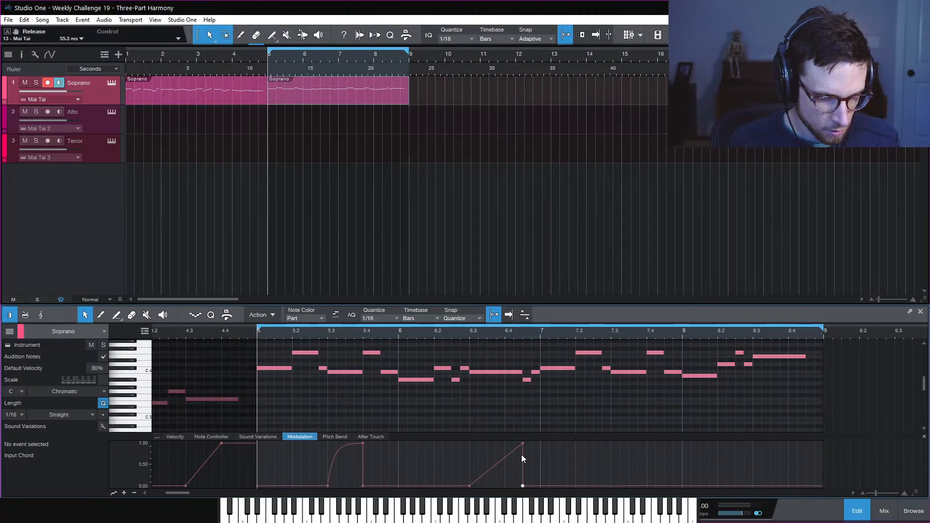
drag(523, 445, 505, 444)
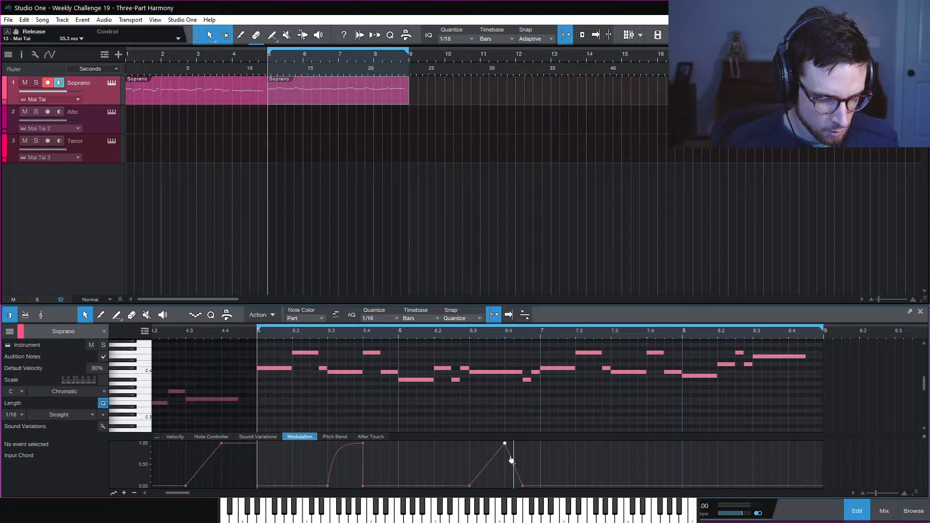
drag(511, 460, 522, 439)
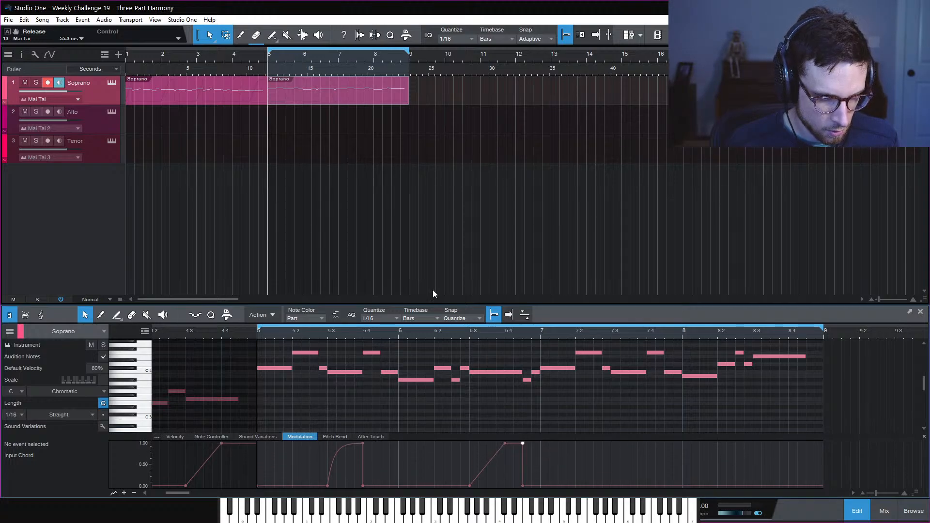
click(467, 331)
key(space)
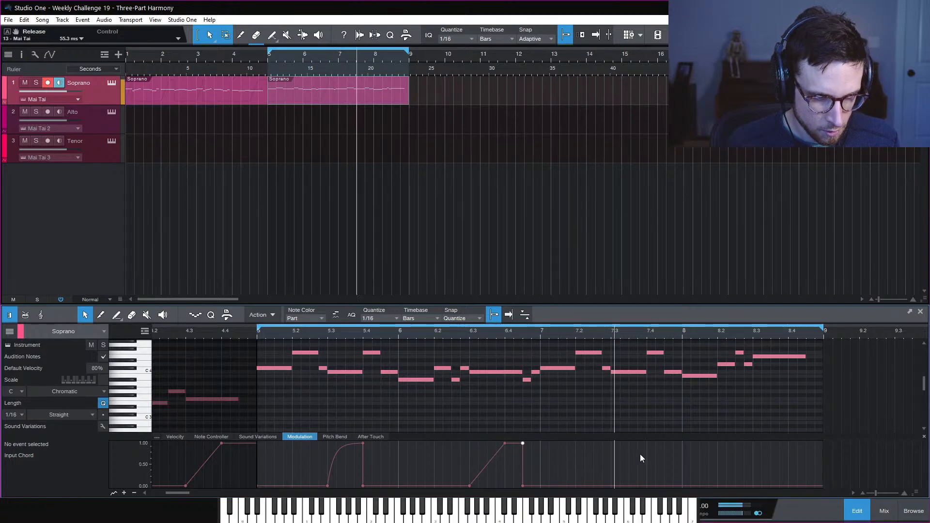
key(space)
Add modulation swells peaking at 1.00 at bar 7.4 and near bar 8.45
mouse_move(648, 486)
mouse_down()
mouse_move(647, 443)
mouse_move(664, 462)
mouse_move(647, 486)
mouse_up()
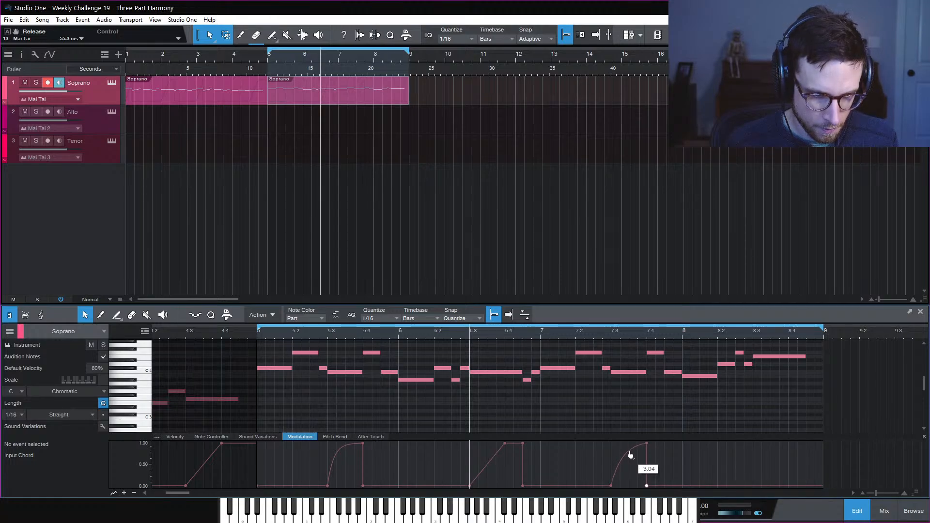
click(559, 330)
key(space)
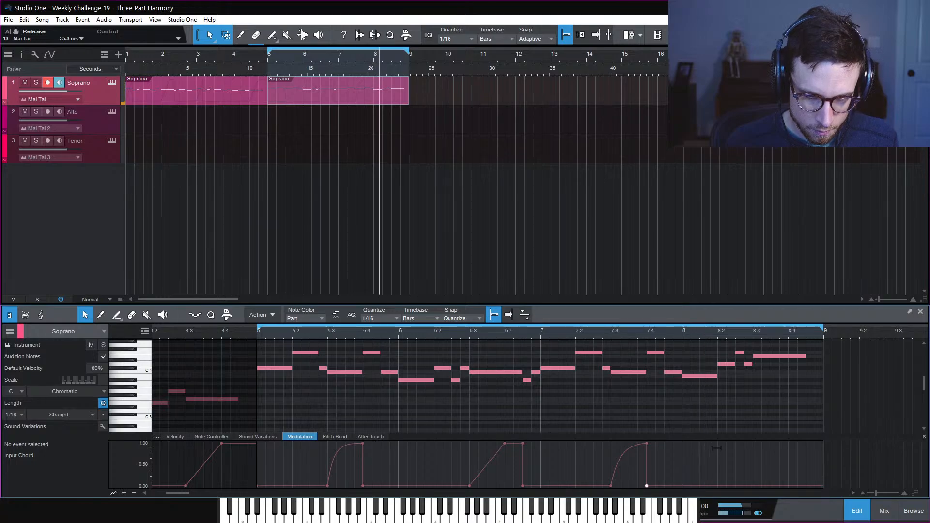
key(space)
click(753, 486)
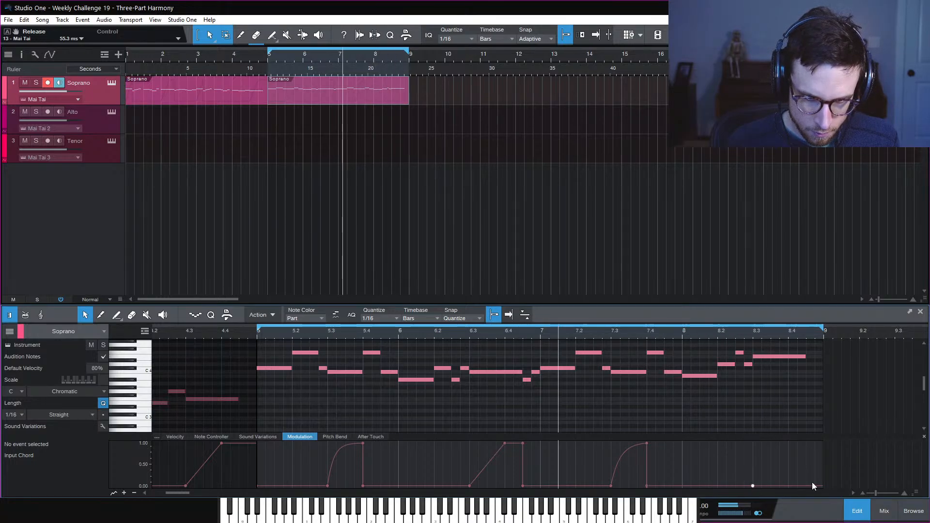
drag(792, 489, 801, 438)
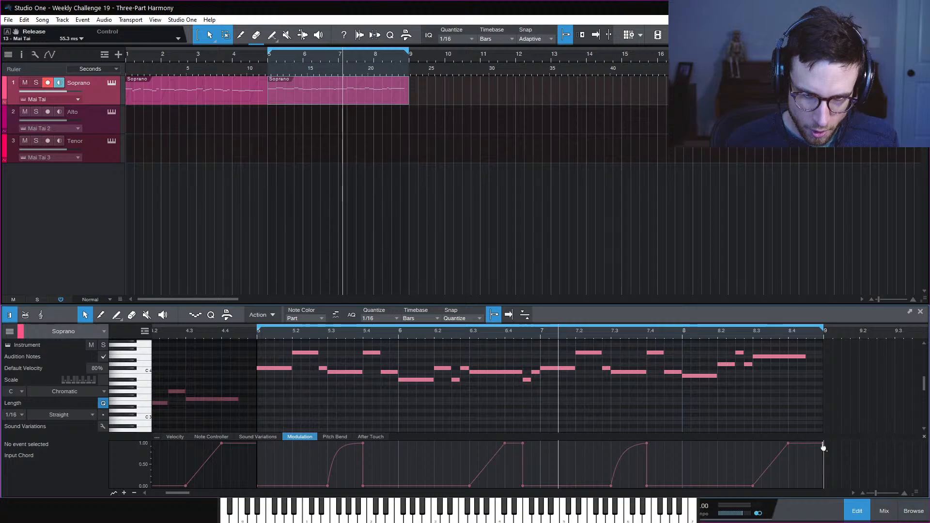
click(748, 346)
key(space)
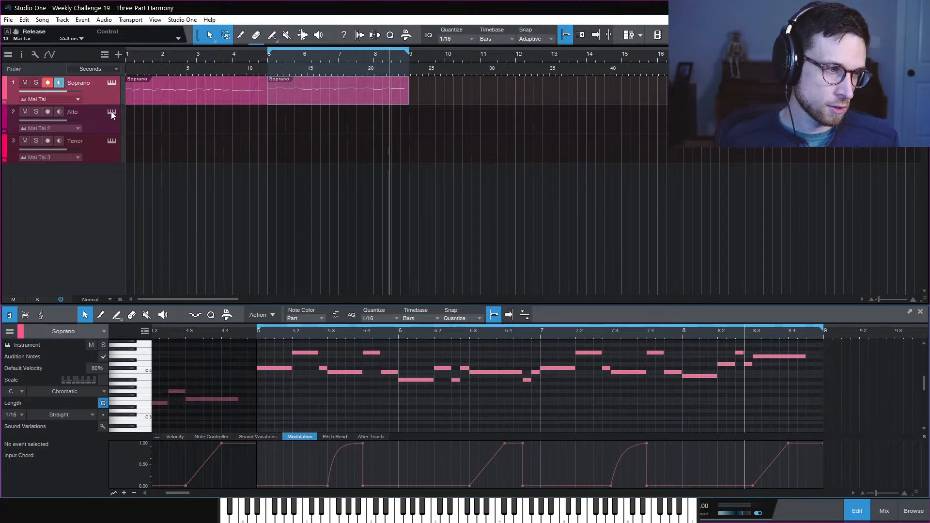
right_click(69, 92)
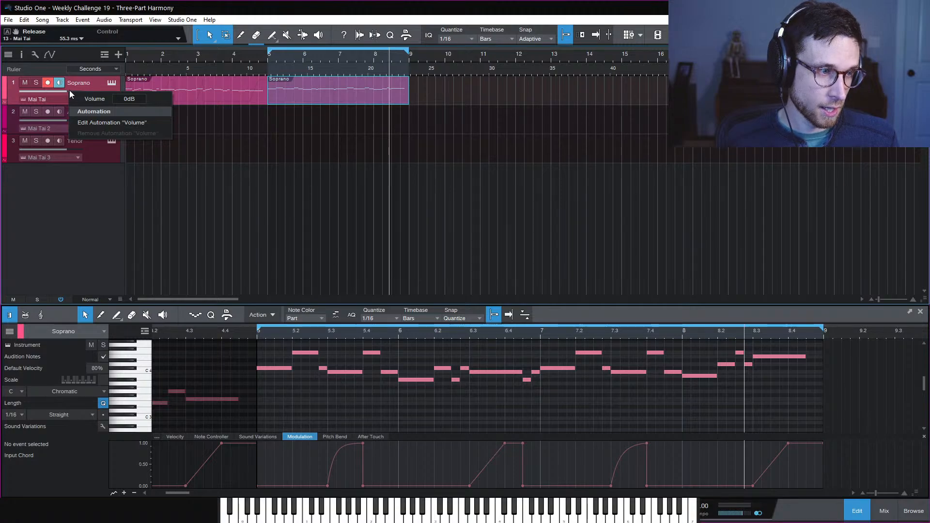
click(97, 122)
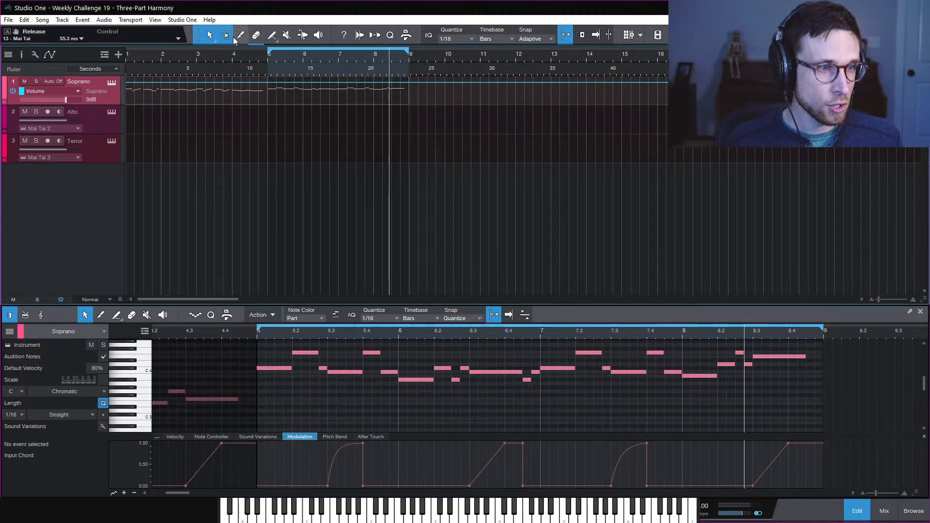
click(273, 35)
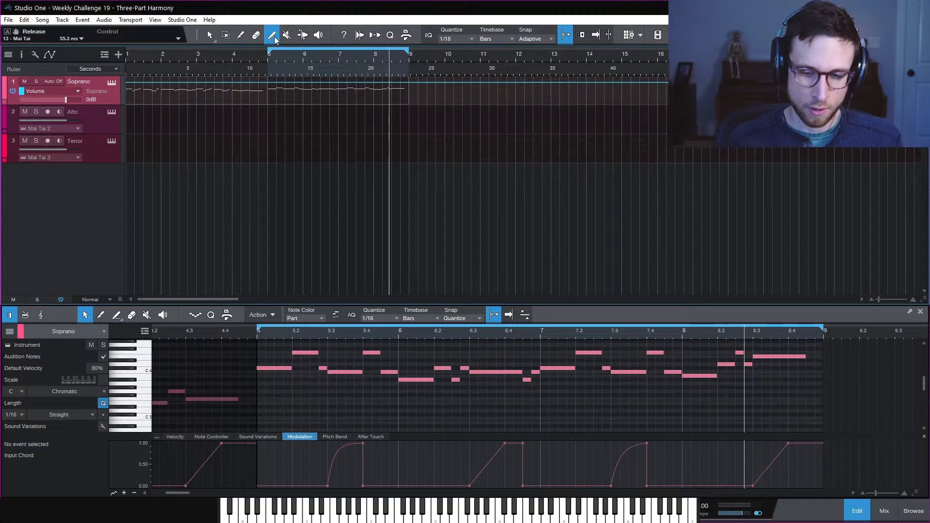
click(274, 38)
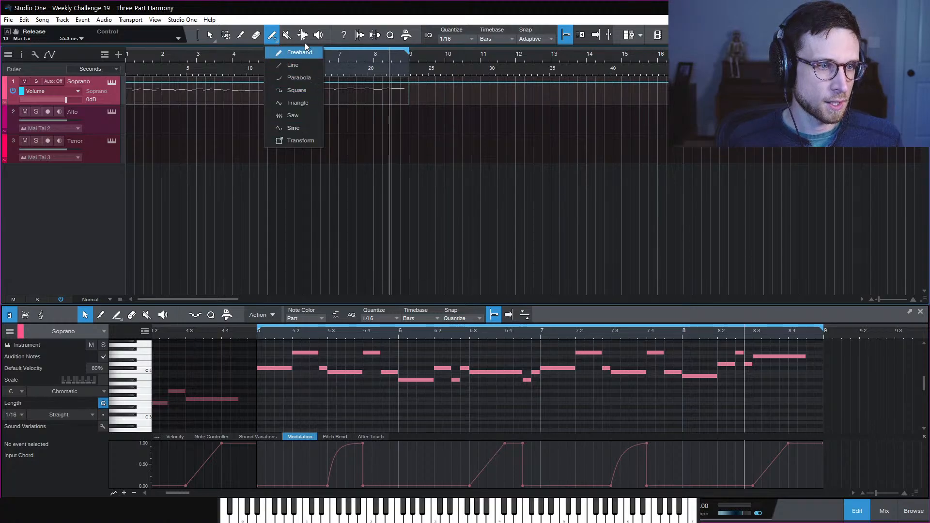
click(294, 128)
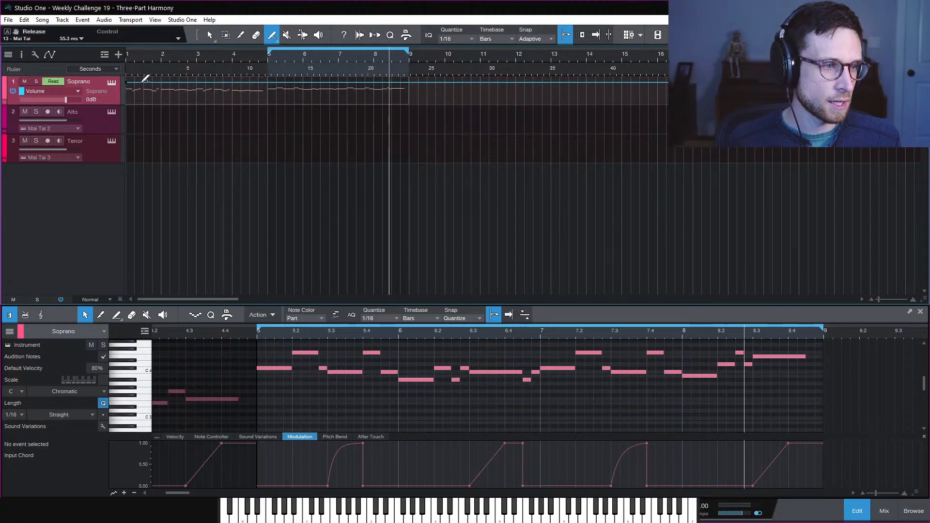
mouse_move(144, 80)
mouse_down()
mouse_move(523, 110)
mouse_move(366, 103)
mouse_move(524, 104)
mouse_up()
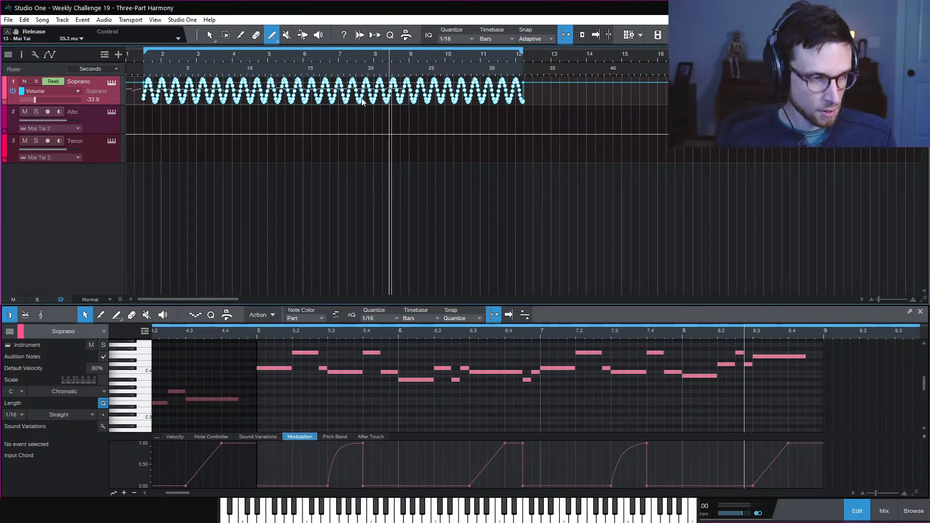
key(ctrl+z)
click(272, 36)
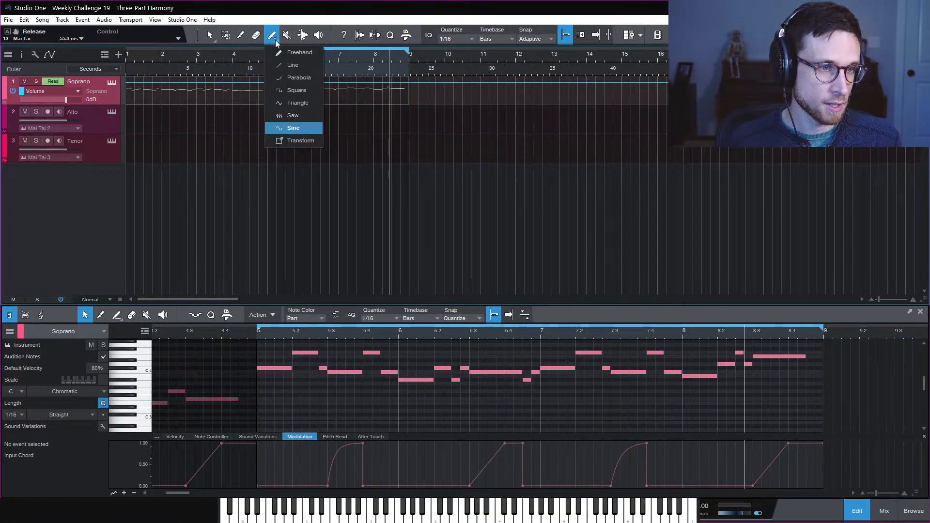
click(293, 65)
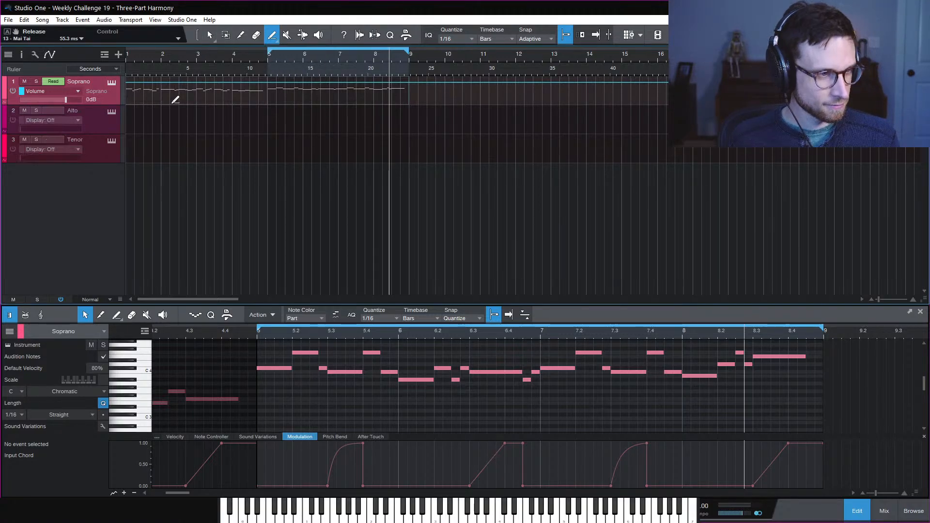
key(a)
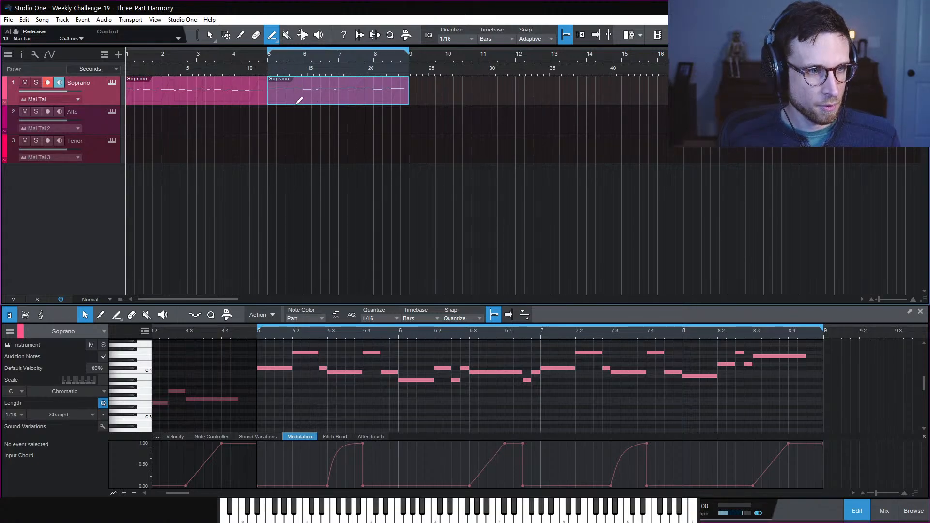
key(1)
Extend the loop to start at bar 1, show the mixer, and play both Soprano parts
drag(270, 52, 127, 53)
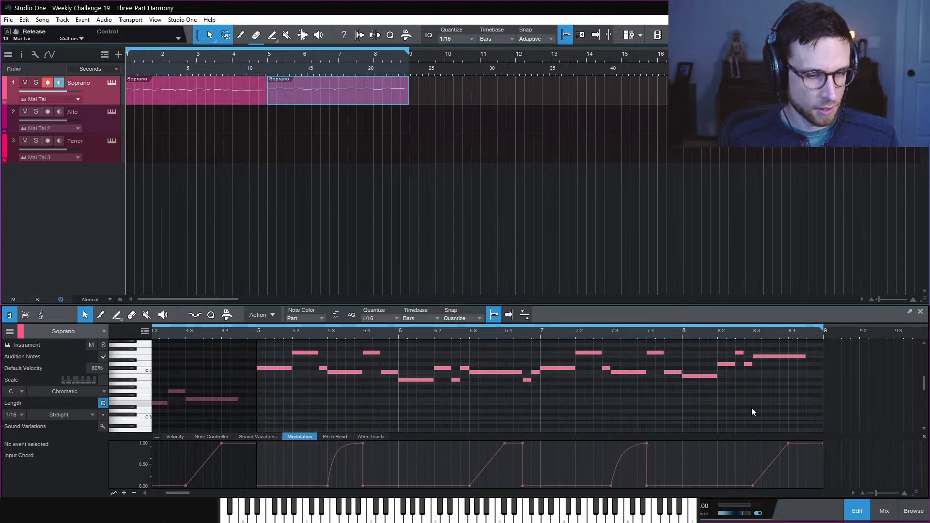
click(884, 511)
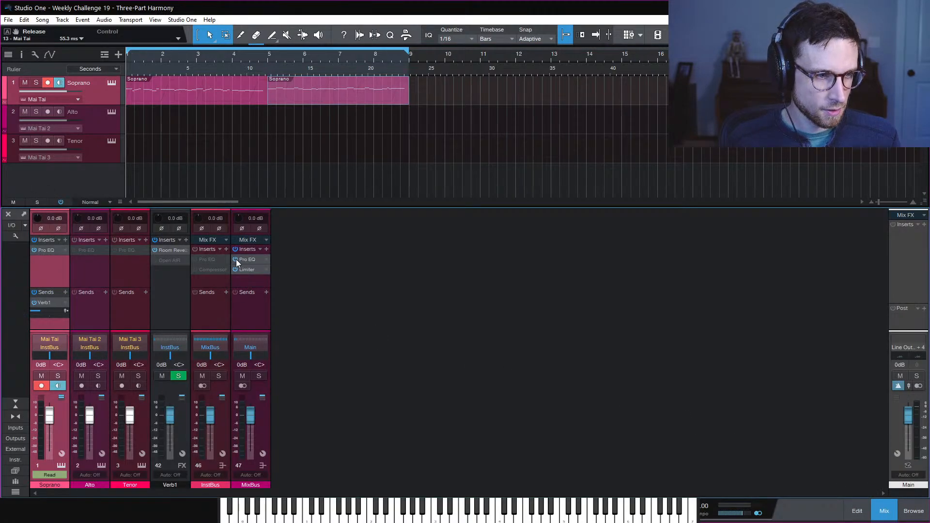
click(339, 141)
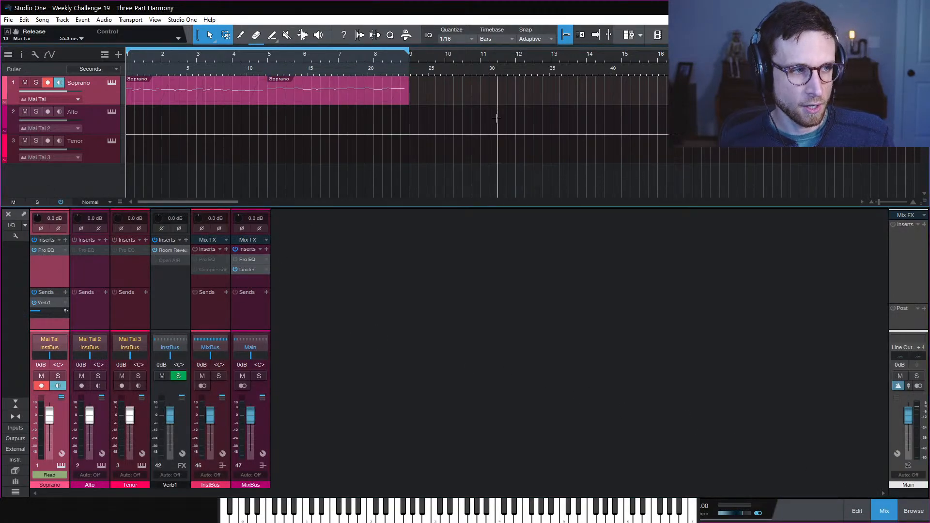
key(space)
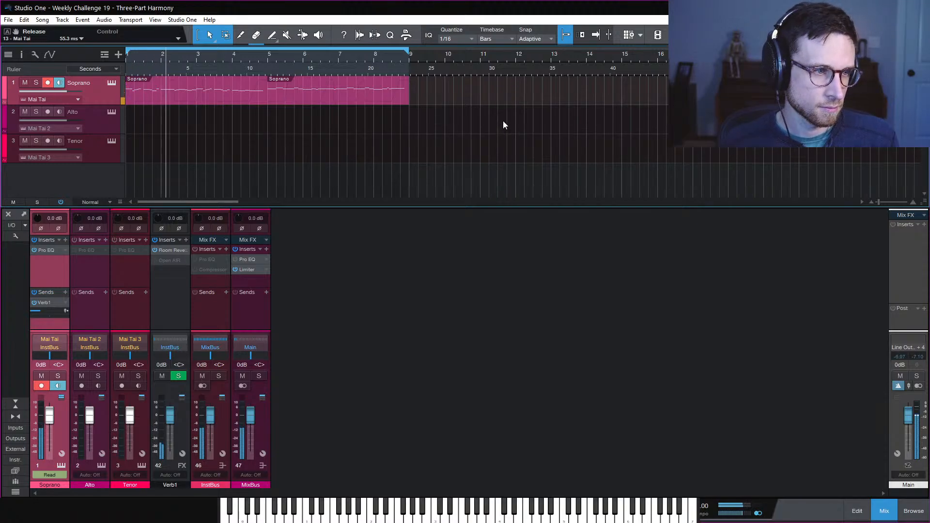
right_click(503, 123)
click(498, 107)
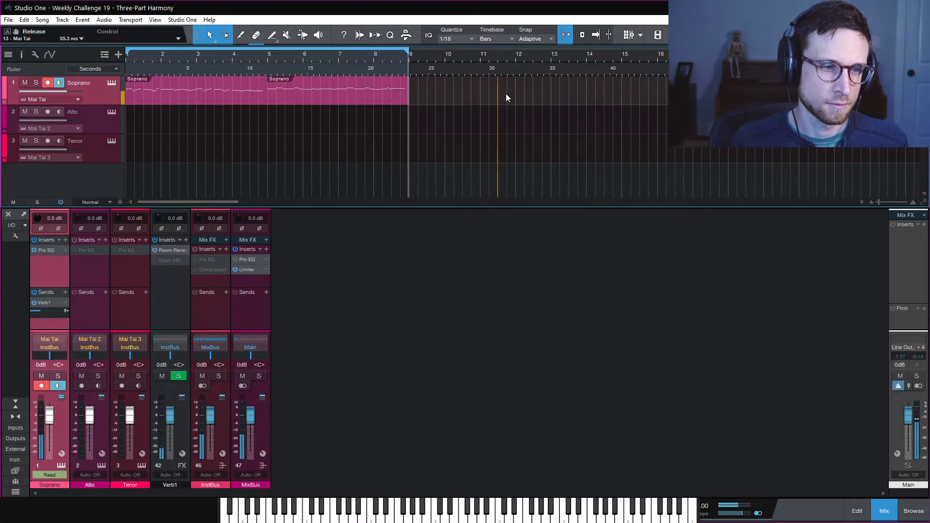
Open the second Soprano part's notes, select its long final note at bar 8.3, and stop playback
click(403, 99)
double_click(402, 99)
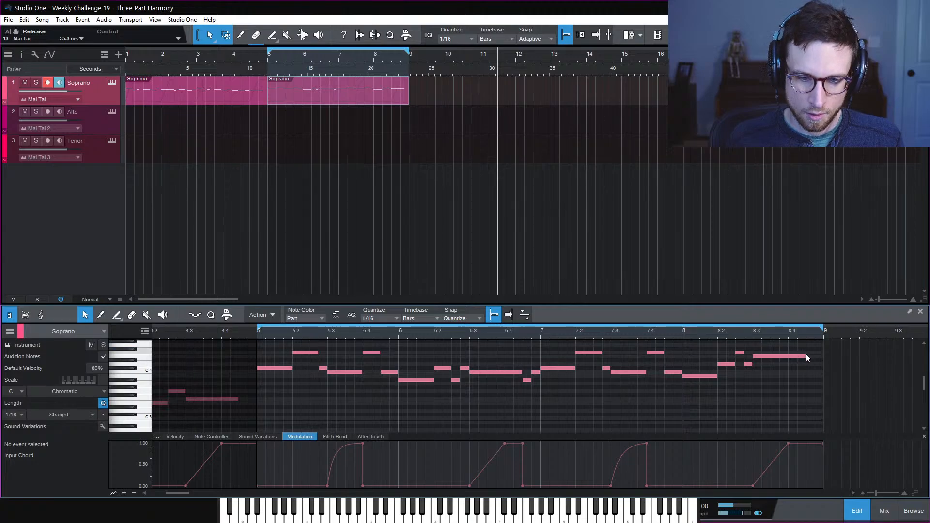
click(780, 356)
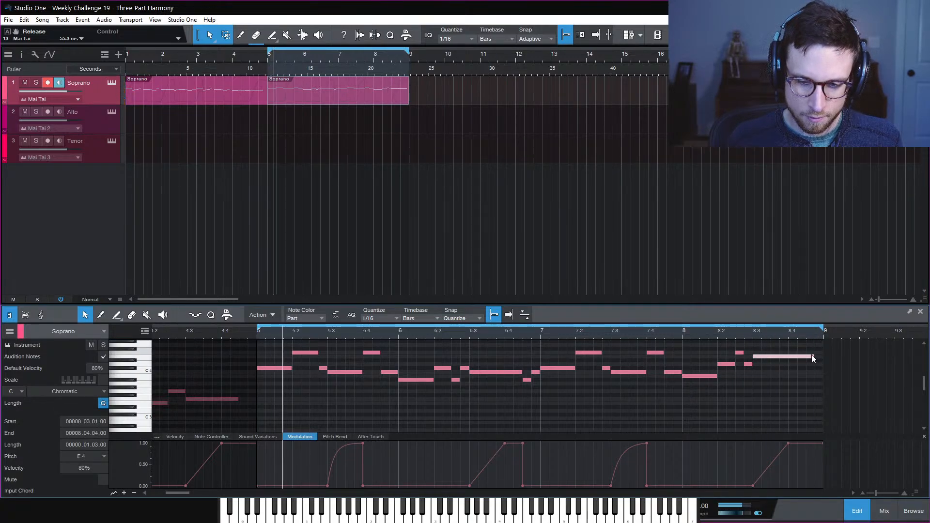
key(space)
Return the playhead to the song start, extend the loop to bar 1, and show the mixer
click(590, 187)
key(comma)
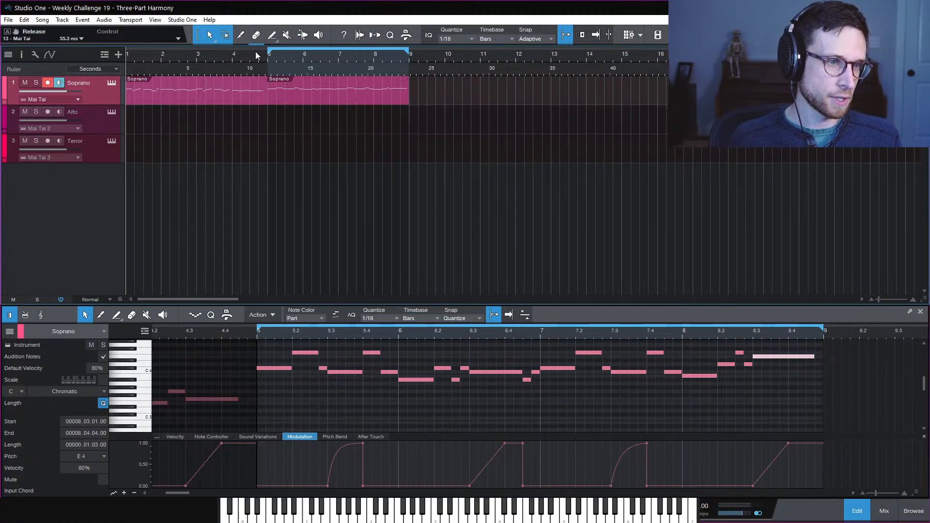
drag(266, 54, 41, 57)
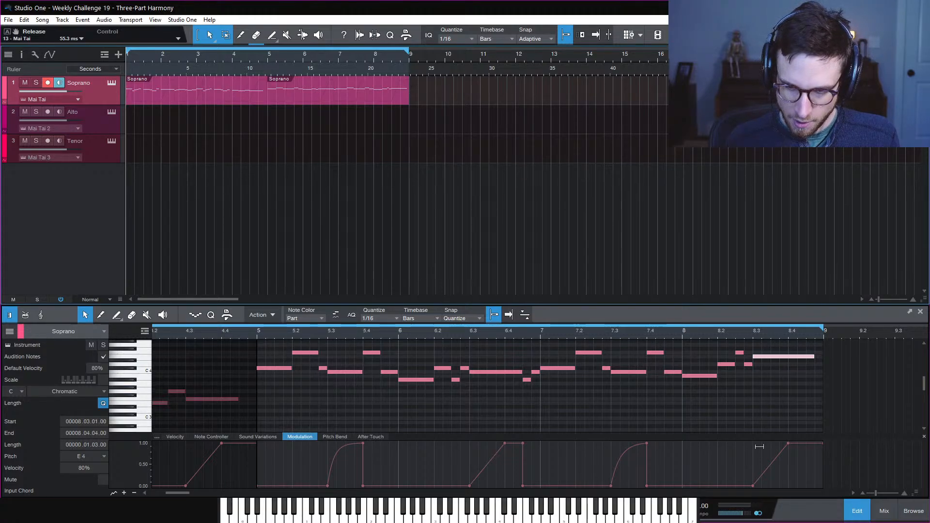
click(885, 511)
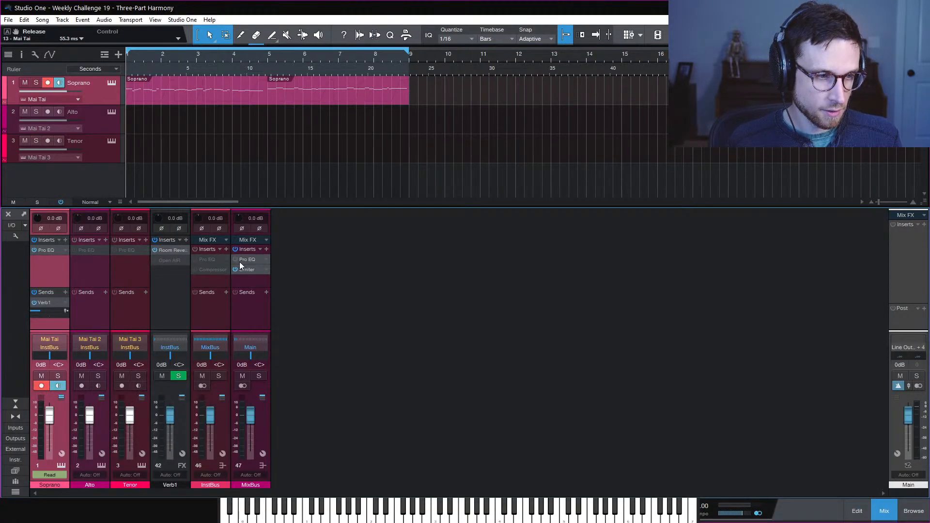
Hide the mixer and move both Soprano parts (bars 1–9) onto the Tenor track, then play
click(885, 511)
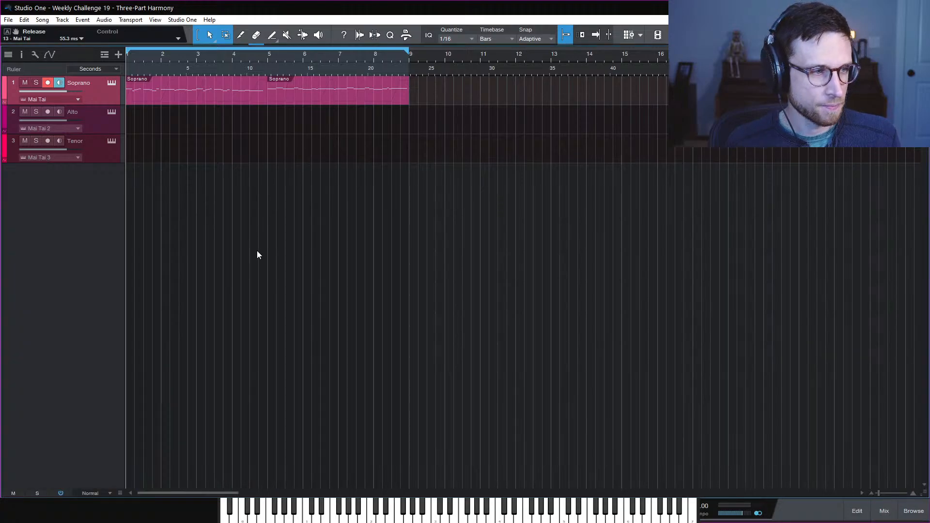
click(95, 126)
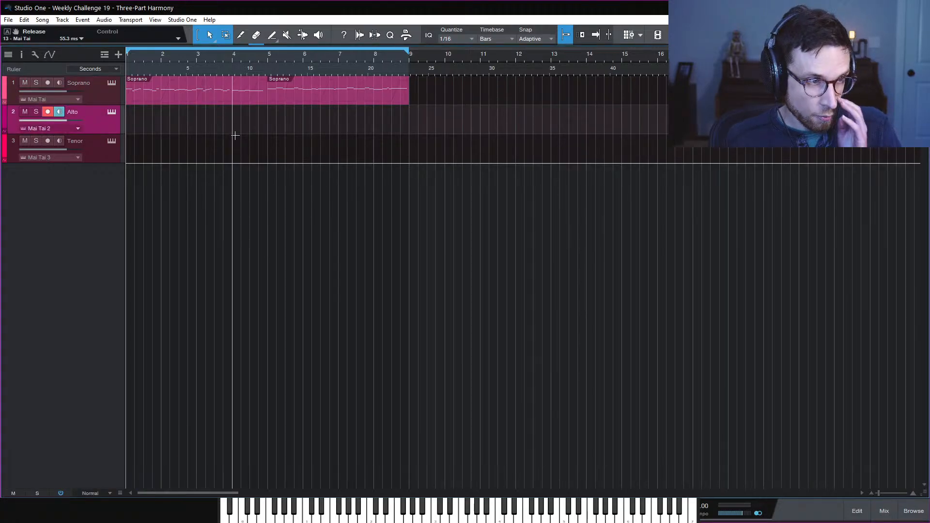
drag(428, 93, 178, 142)
key(space)
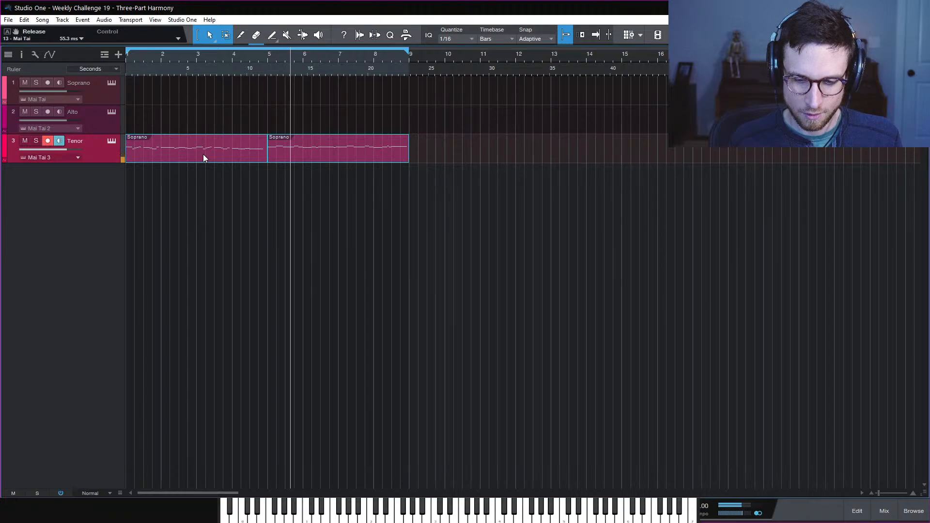
Copy Soprano's Verb1 reverb send to the Alto and Tenor channels in the mixer
click(884, 512)
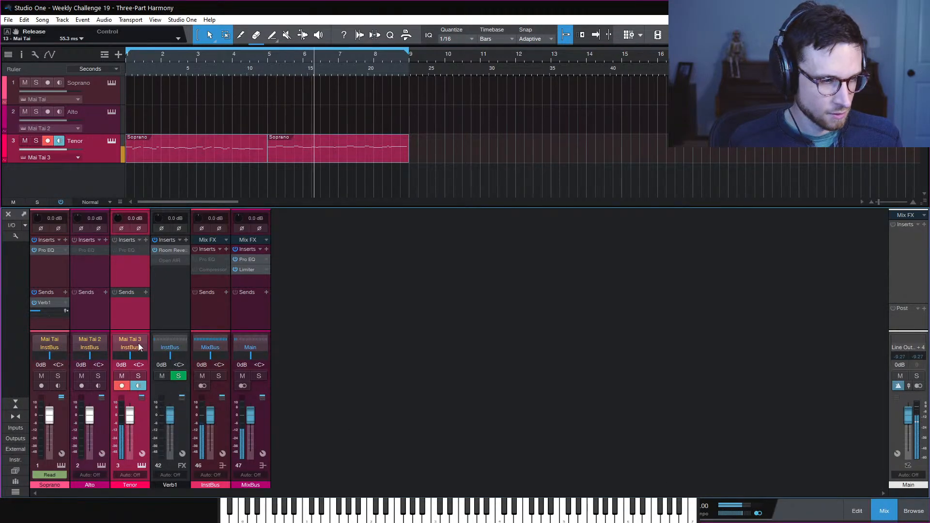
drag(46, 304, 87, 306)
drag(85, 304, 132, 308)
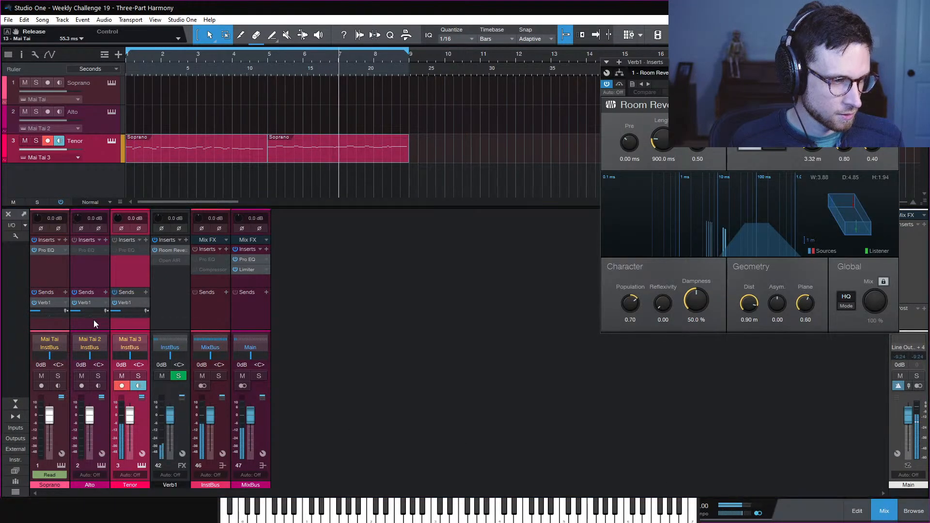
Set Mai Tai 2's amp release to 91.1 ms and Mai Tai 3's to 65.7 ms
click(102, 465)
drag(604, 157, 618, 137)
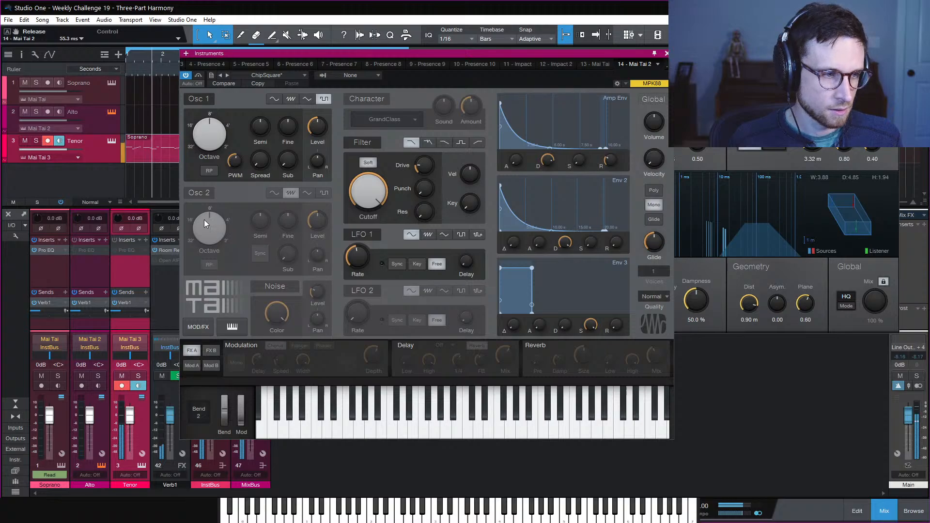
click(142, 464)
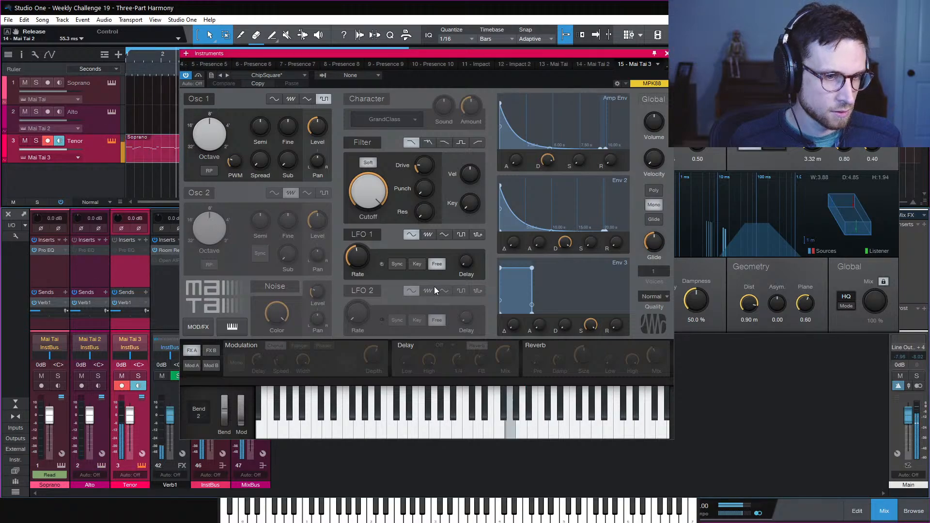
mouse_move(611, 159)
mouse_down()
mouse_move(618, 135)
mouse_move(618, 147)
mouse_up()
Close the synth and Room Reverb windows, stop playback, and save the song
click(668, 53)
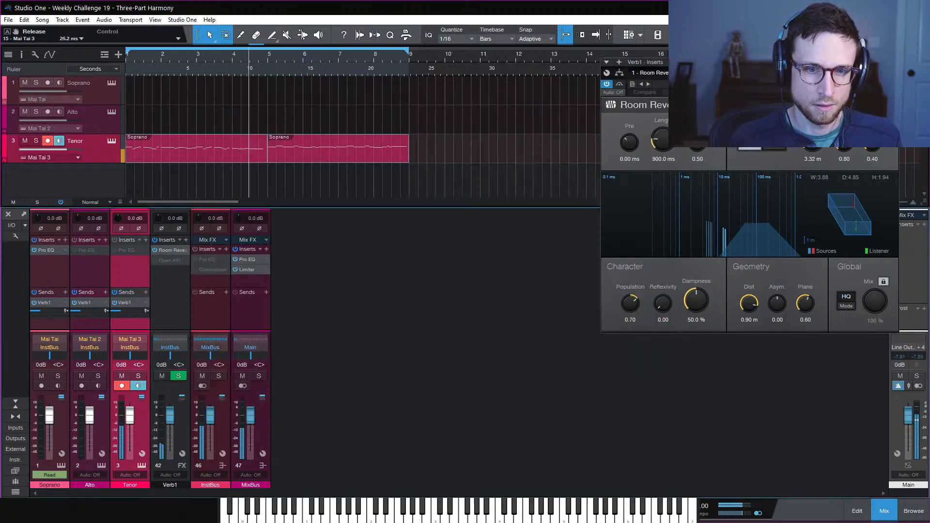
click(894, 61)
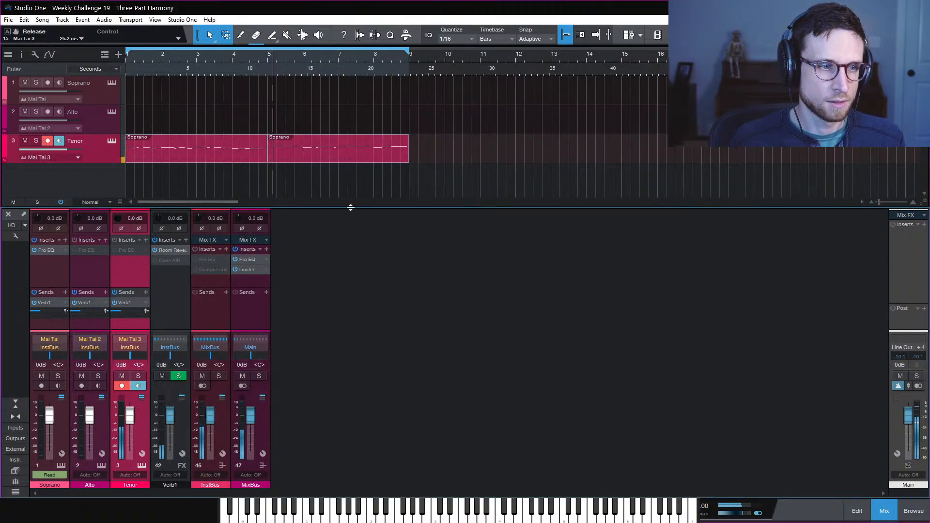
key(space)
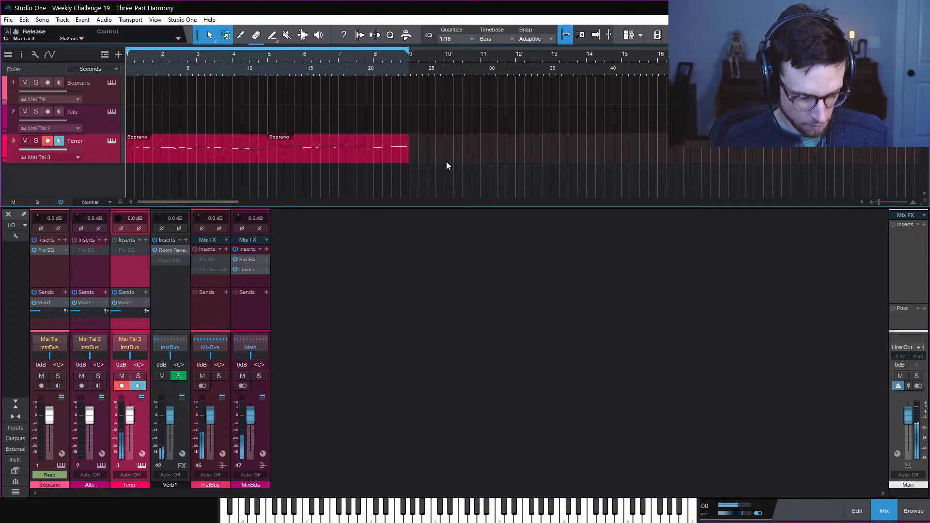
key(ctrl+s)
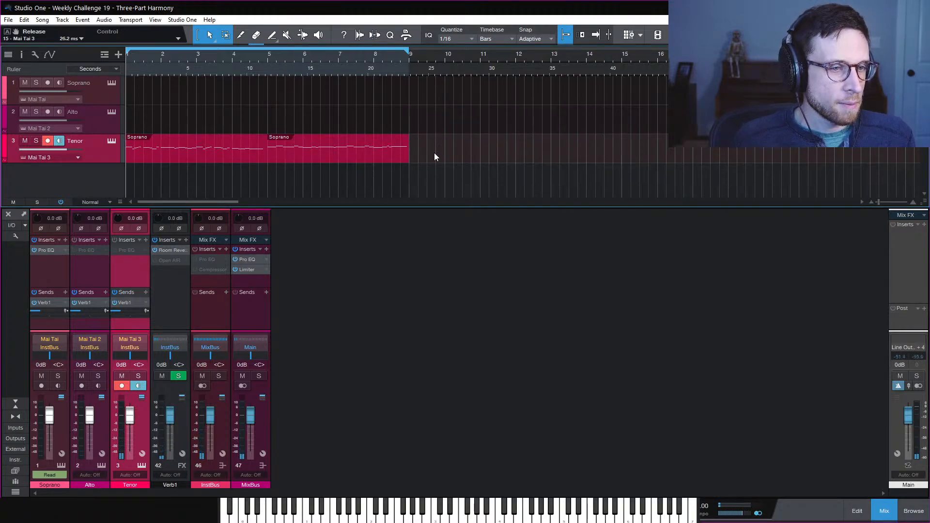
Move both melody parts back to Soprano, merge them into one part, and open its notes
drag(187, 146, 187, 87)
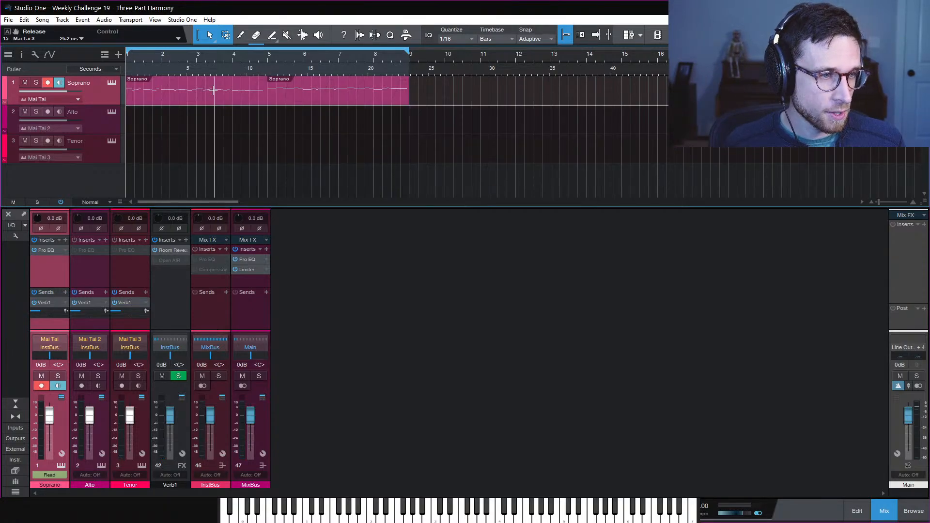
click(294, 101)
shift+click(211, 95)
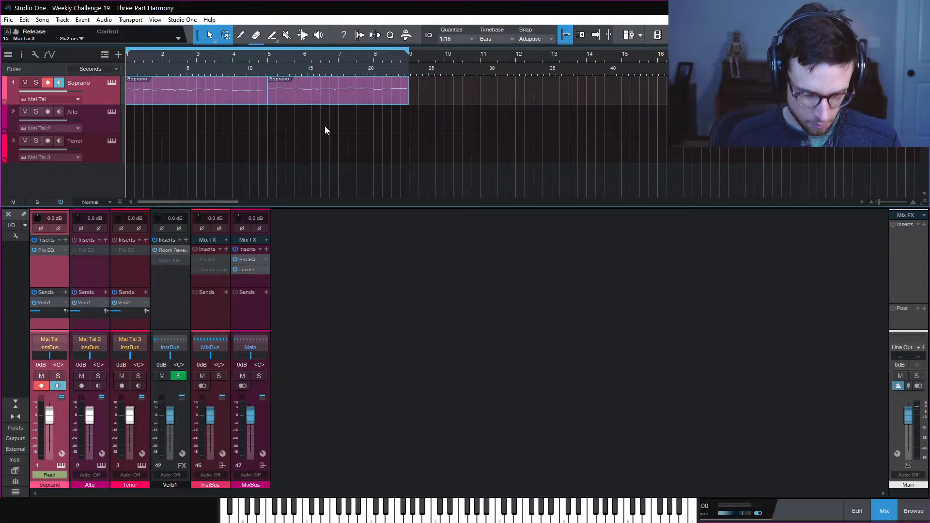
key(g)
double_click(271, 91)
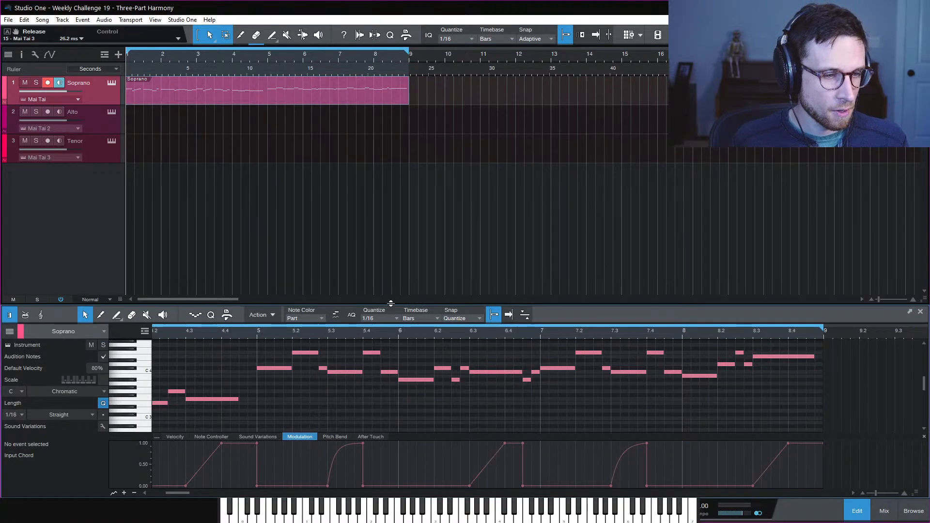
Switch the editor to Alto and create an empty Alto part across bars 1–9, with Soprano shown as reference
drag(391, 303, 418, 129)
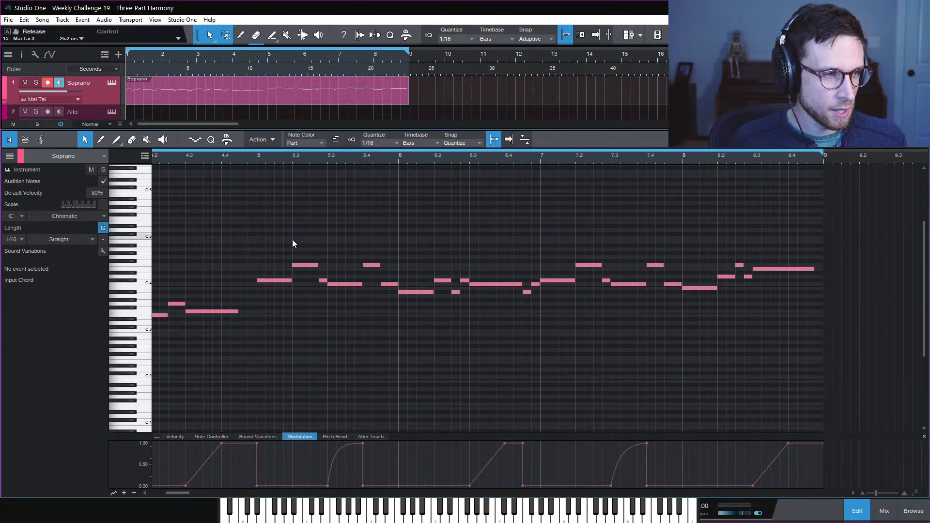
click(9, 157)
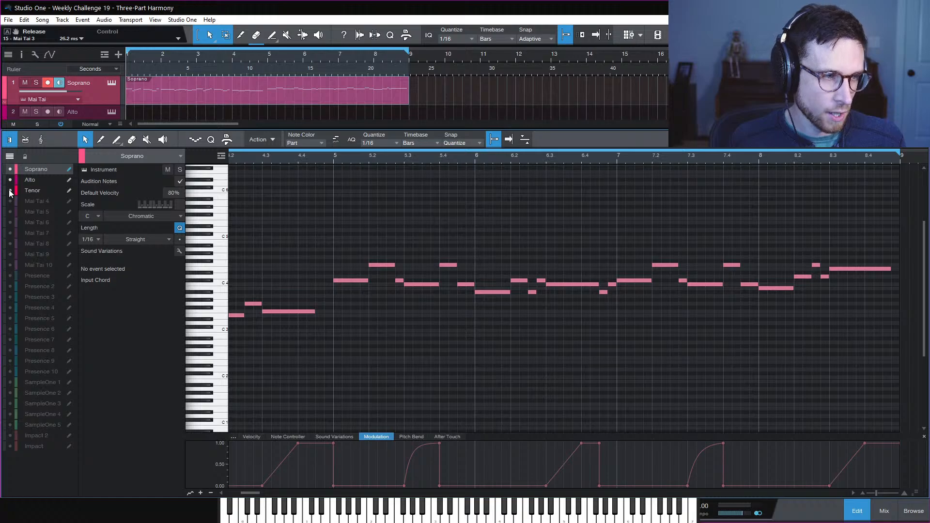
click(68, 180)
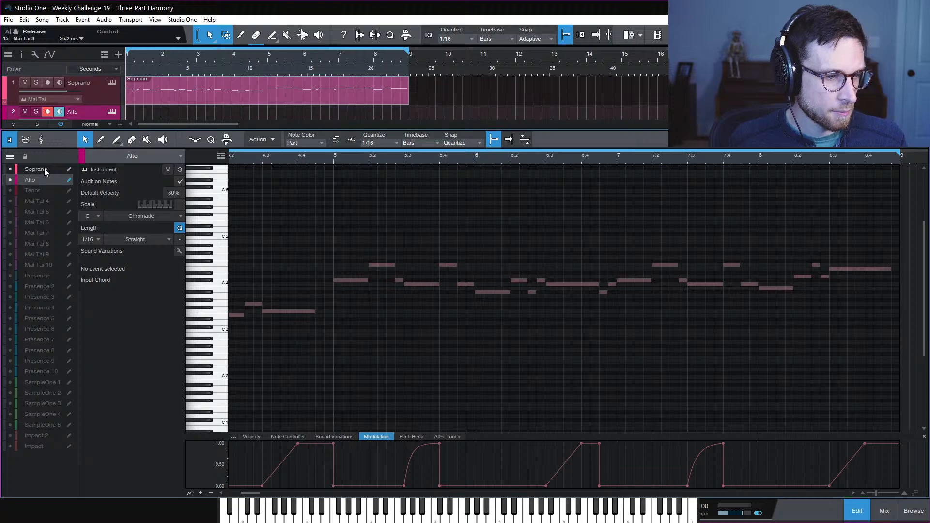
scroll(260, 94, down, 1)
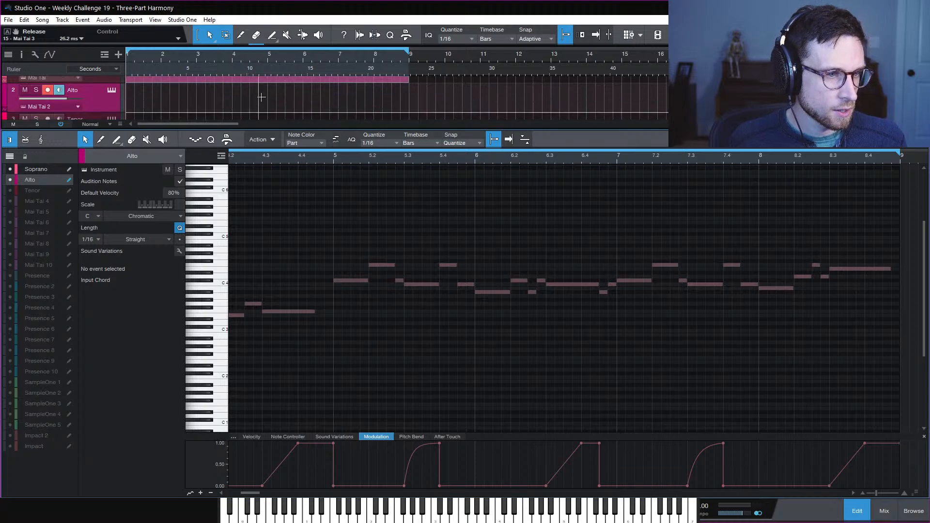
double_click(132, 105)
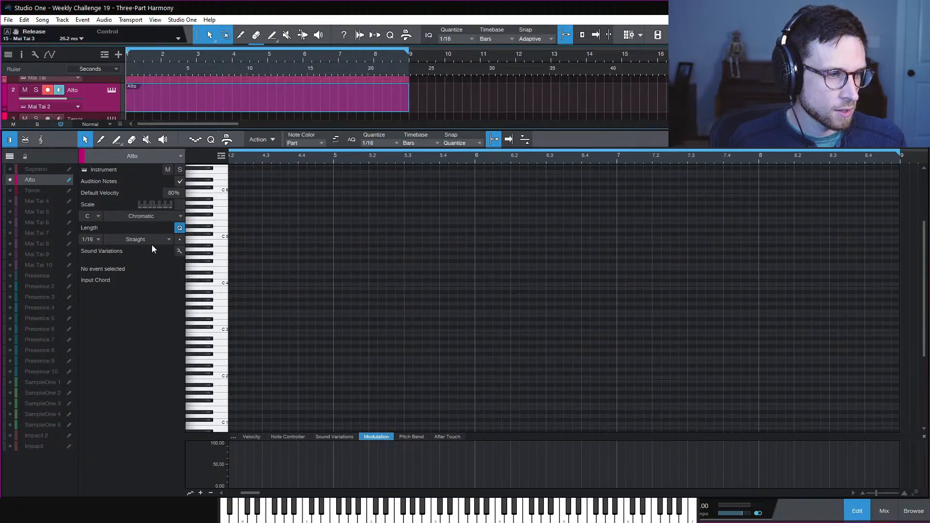
click(10, 169)
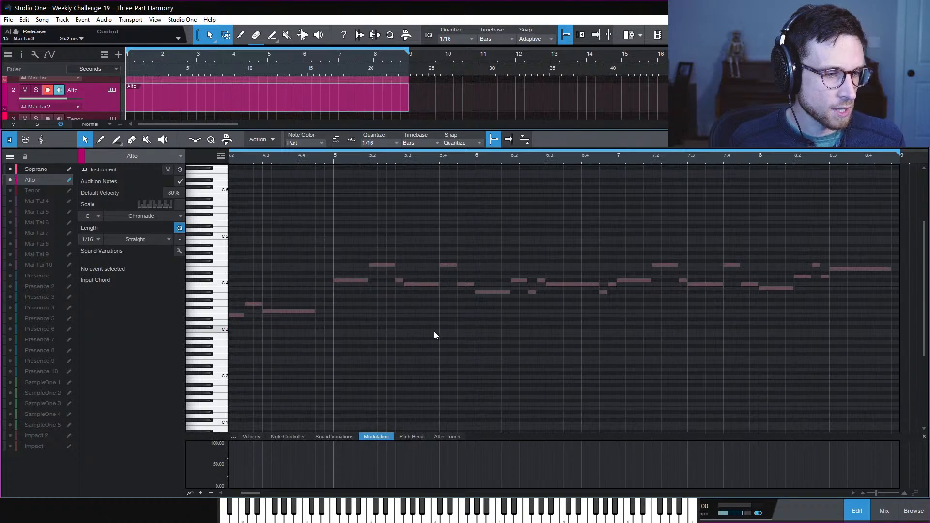
scroll(434, 335, left, 10)
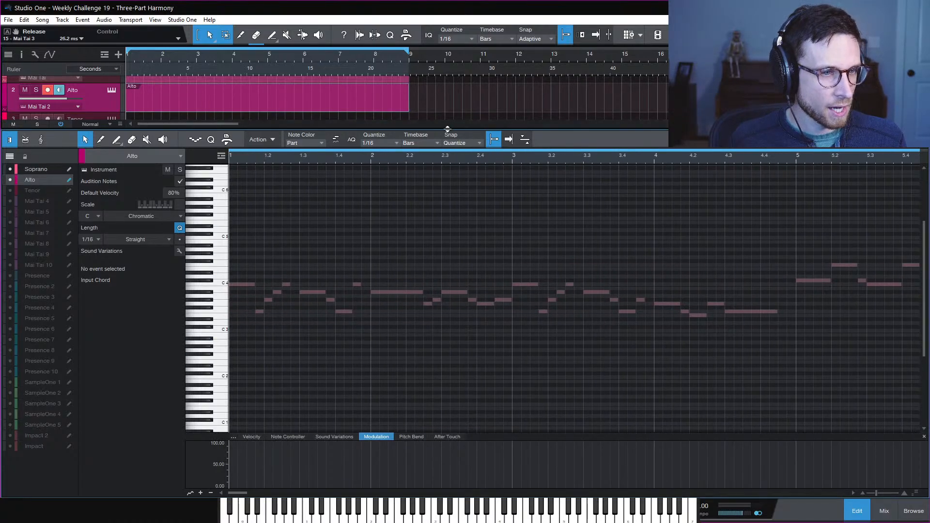
drag(446, 129, 450, 174)
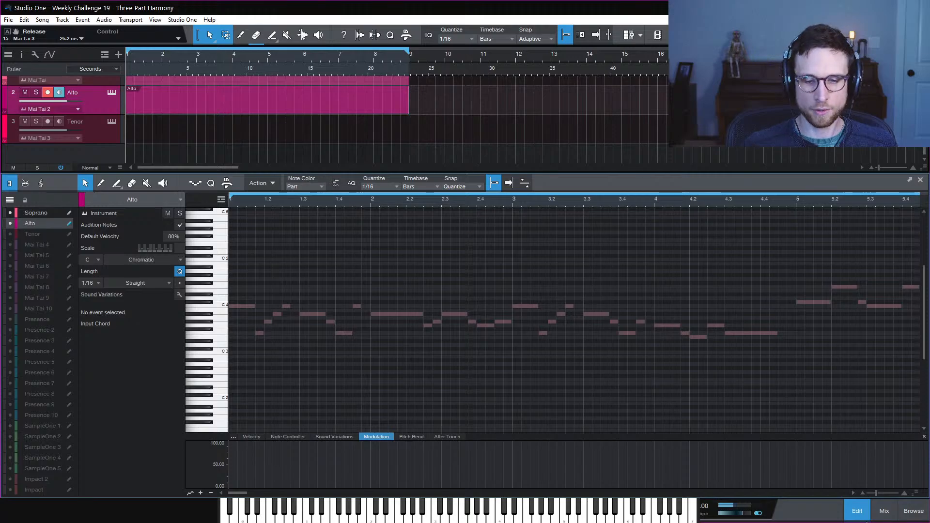
Duplicate the Soprano track with its instrument and delete the copied melody from Soprano 2
click(863, 519)
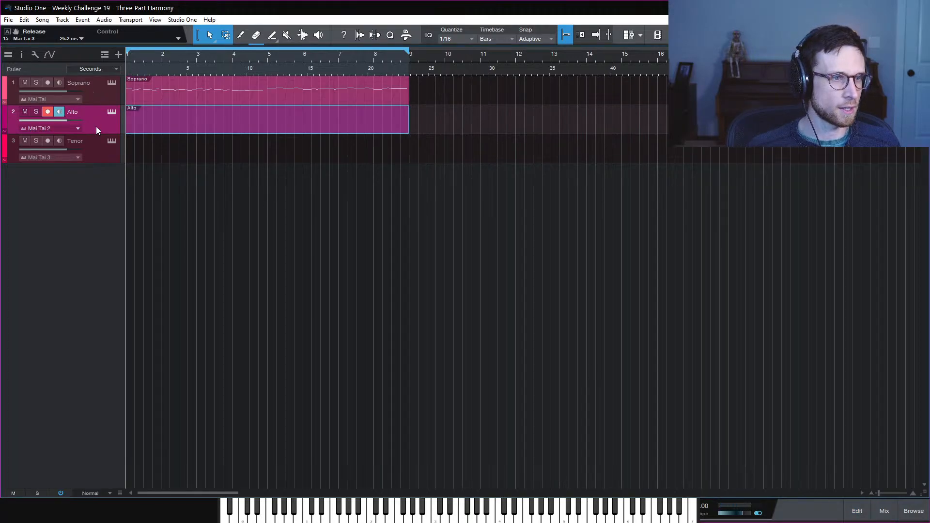
click(102, 100)
right_click(97, 94)
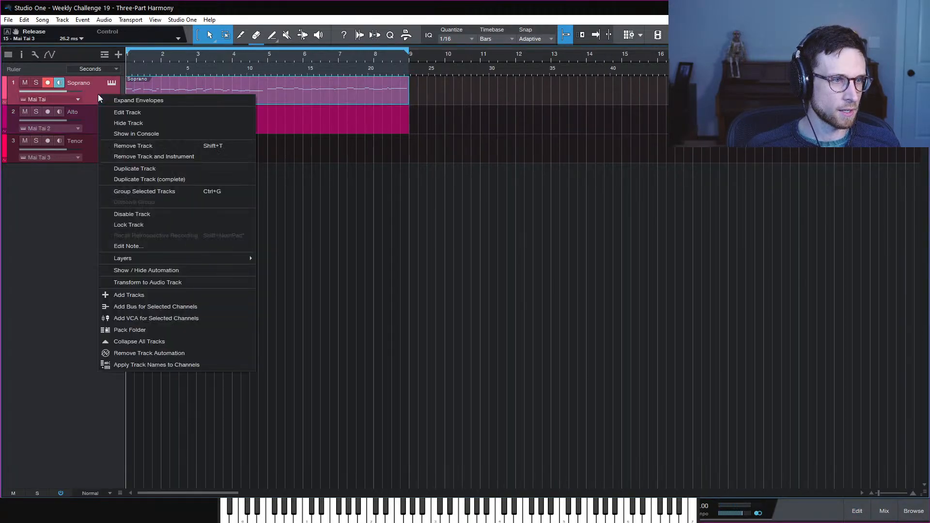
click(160, 179)
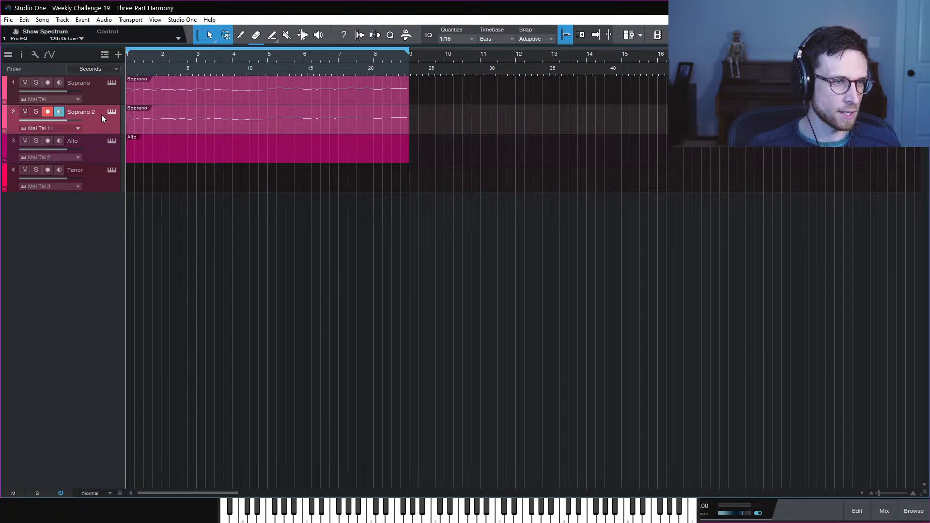
click(269, 128)
key(Delete)
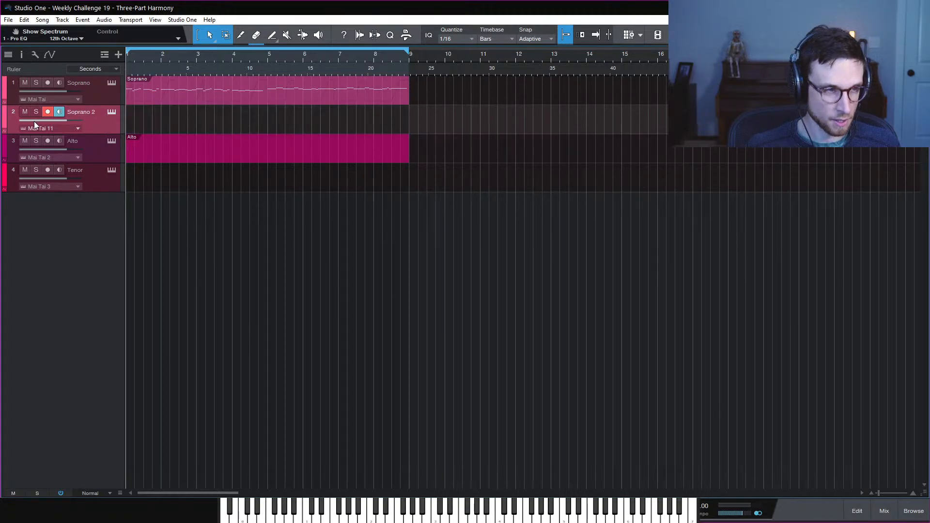
Move the duplicate track below Tenor, rename it POLY, and bring up its Mai Tai
drag(34, 121, 86, 191)
double_click(84, 169)
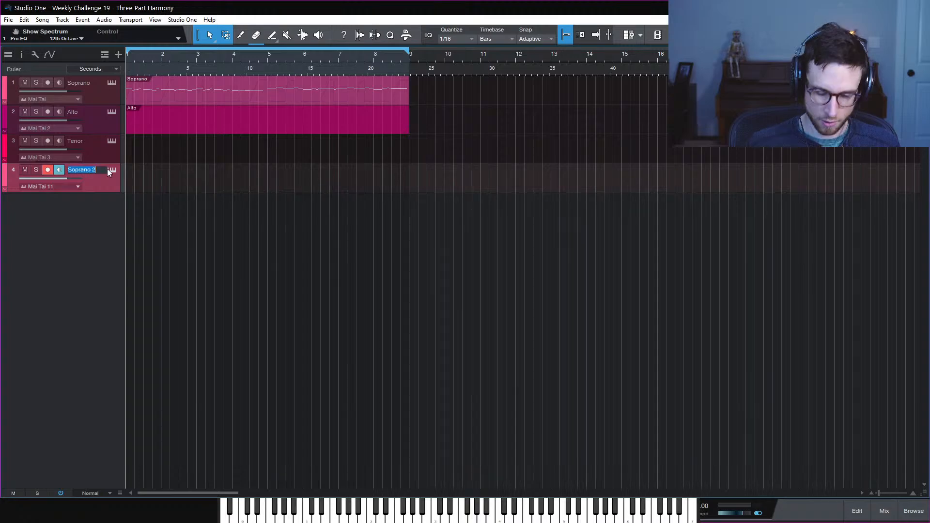
text(POLY)
key(Return)
click(112, 170)
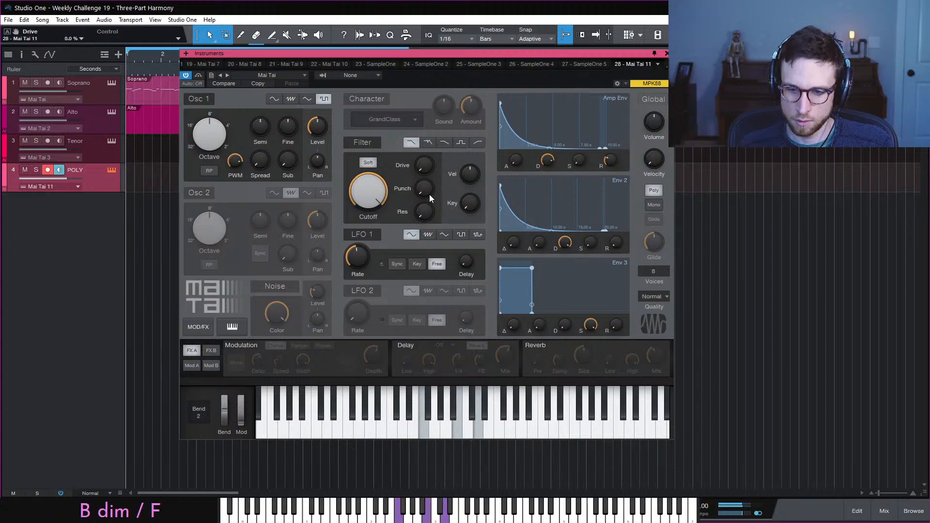
Close the POLY Mai Tai panel after checking its polyphonic, 8-voice, 0 % drive settings
mouse_move(426, 196)
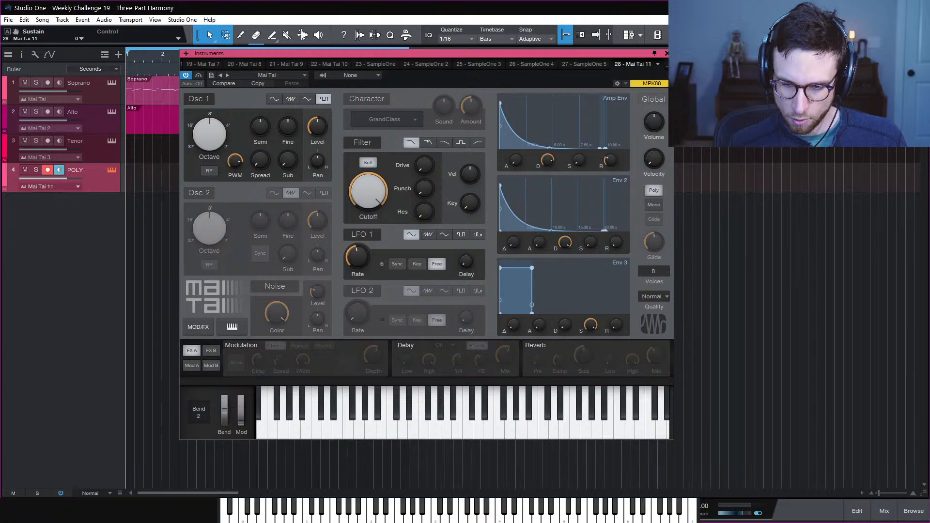
click(667, 53)
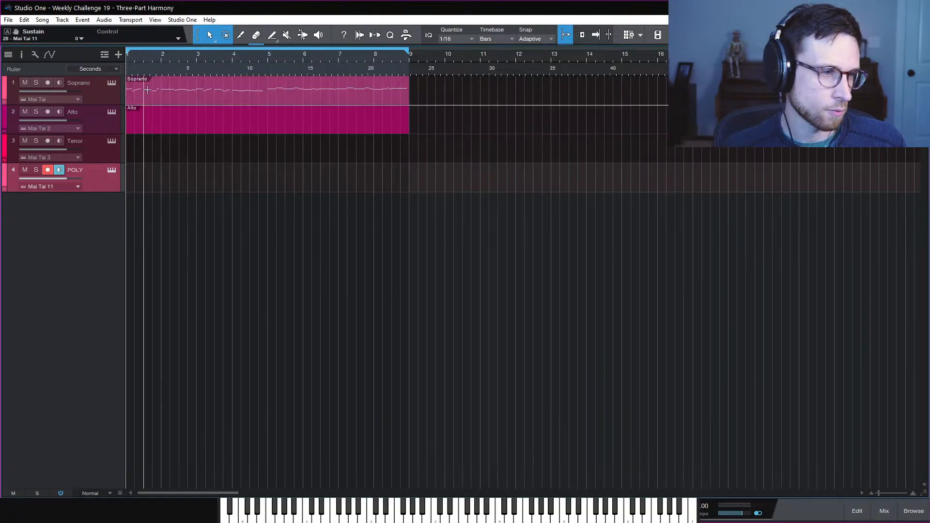
Select the Soprano melody notes, then turn on Edit Lock for the Soprano part
double_click(180, 95)
key(w)
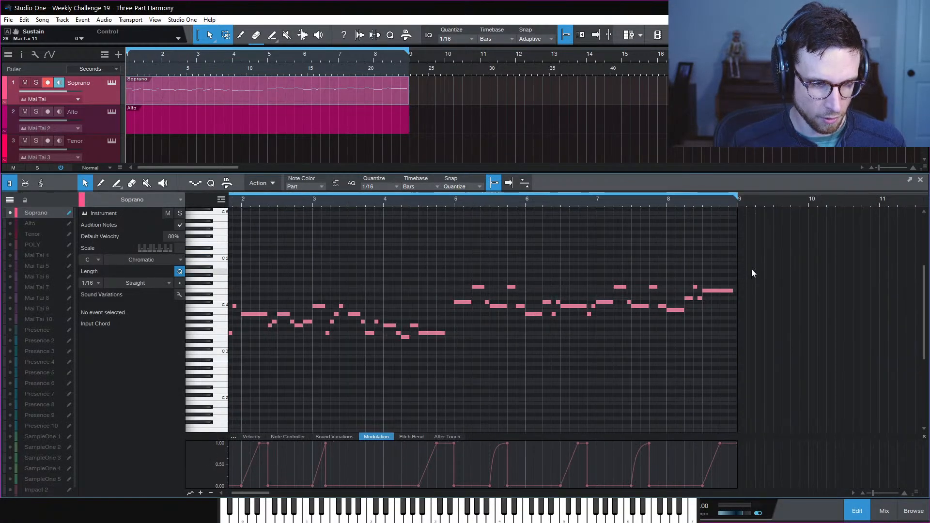
drag(795, 263, 180, 339)
scroll(279, 304, left, 1)
scroll(286, 310, left, 1)
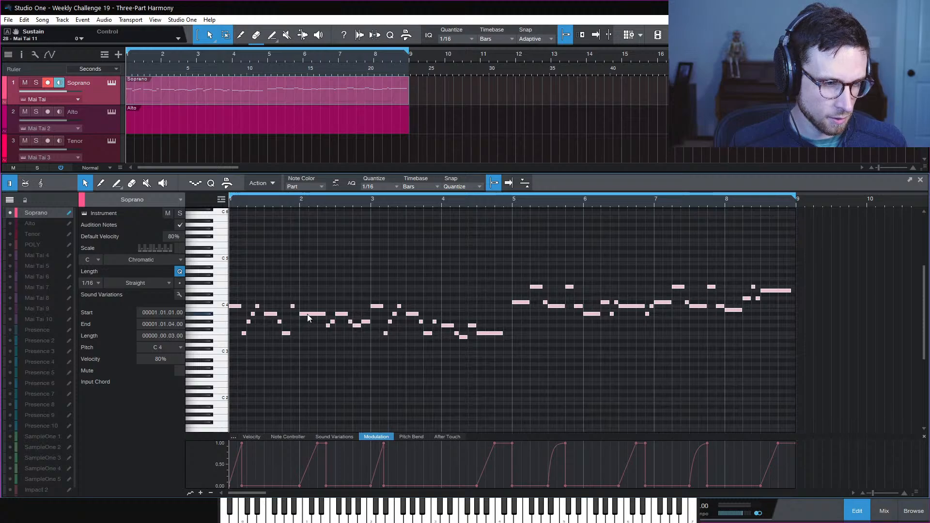
right_click(307, 313)
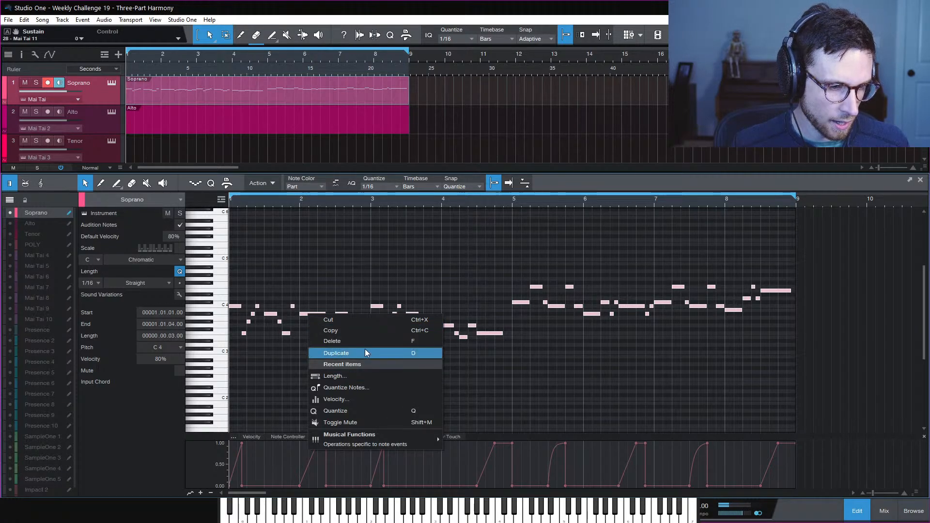
right_click(276, 95)
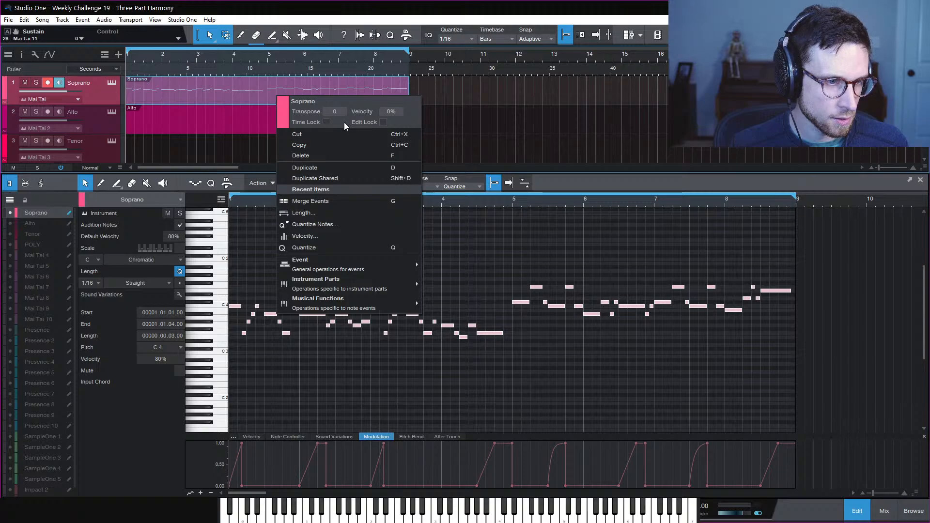
click(383, 122)
click(482, 266)
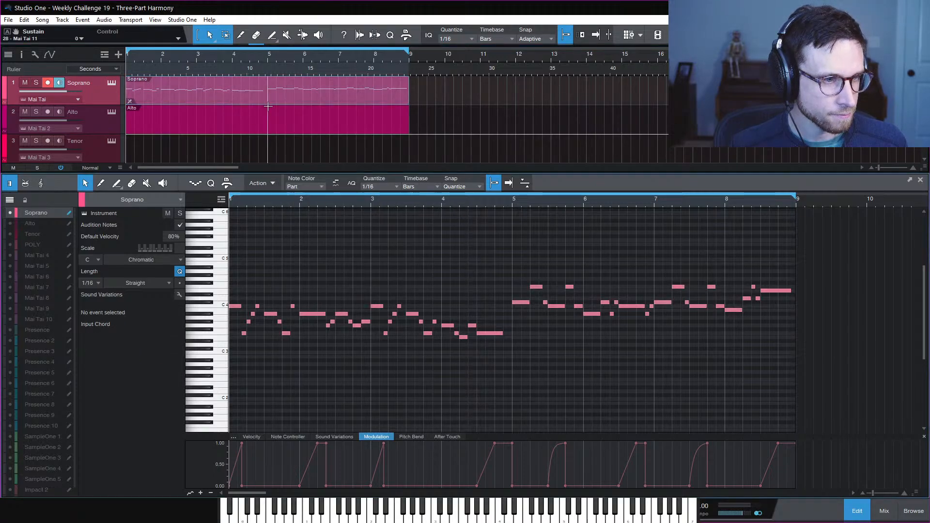
Show the Soprano notes as a guide and draw the Alto's first note at bar 1
click(188, 128)
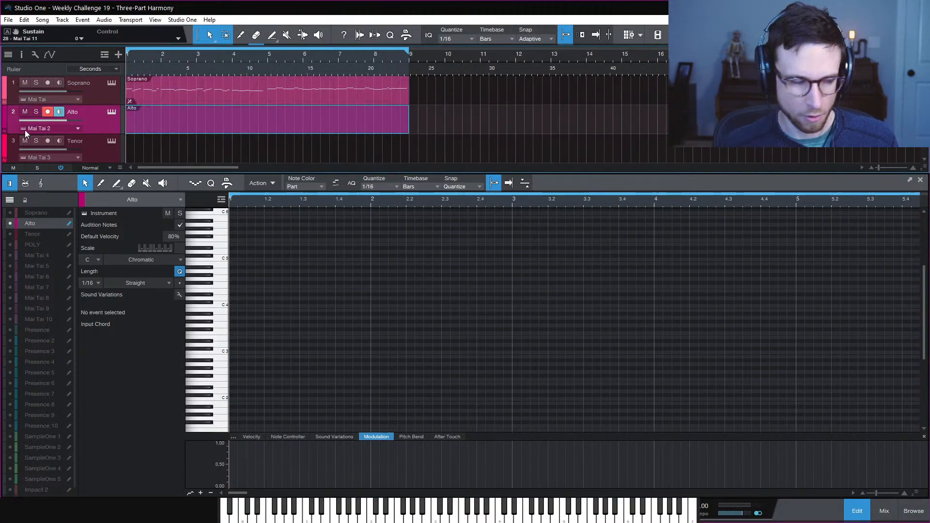
click(10, 214)
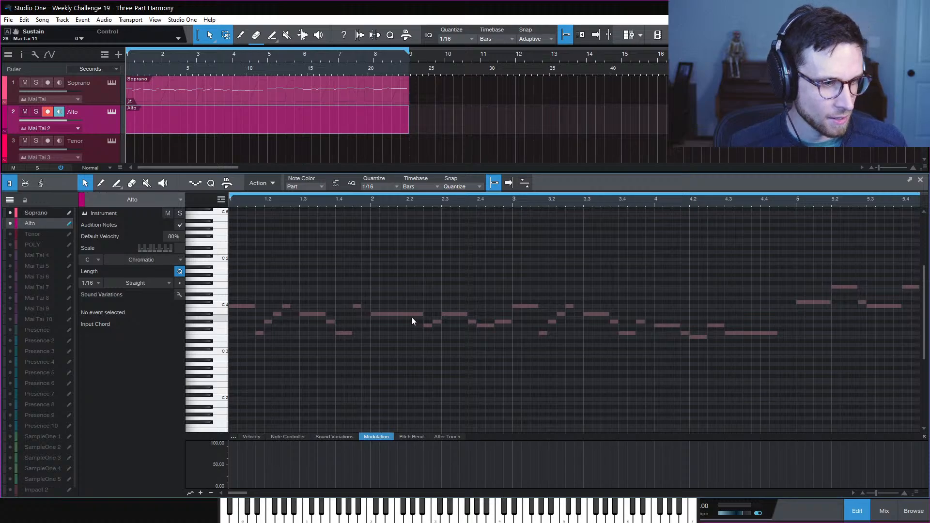
scroll(353, 358, down, 1)
scroll(353, 356, down, 2)
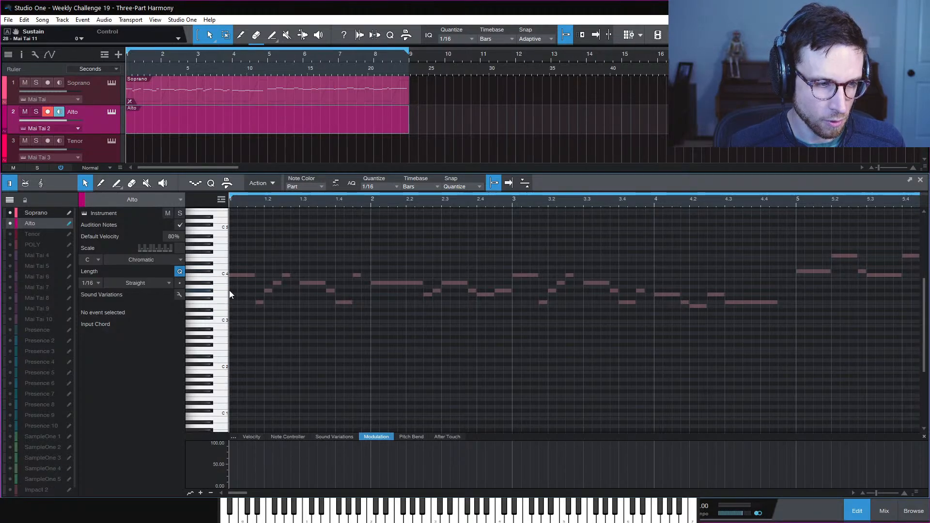
drag(234, 290, 262, 306)
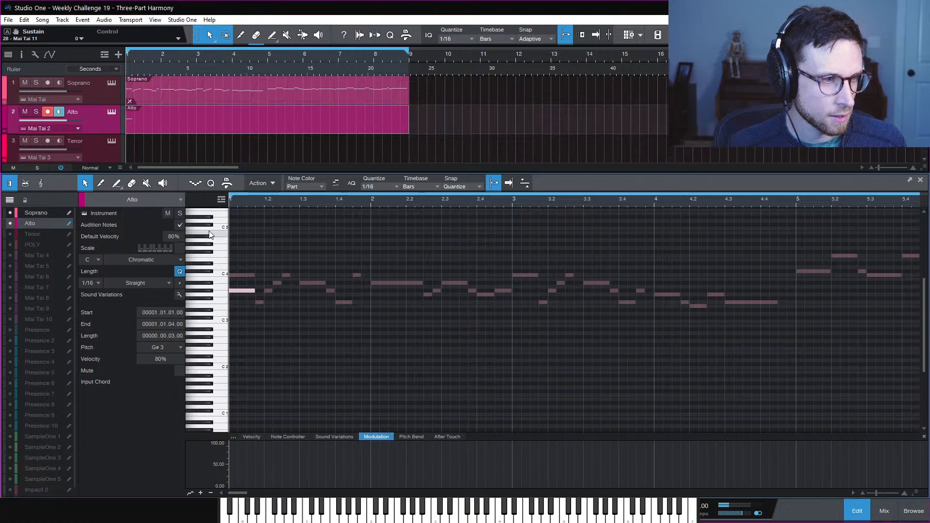
click(275, 234)
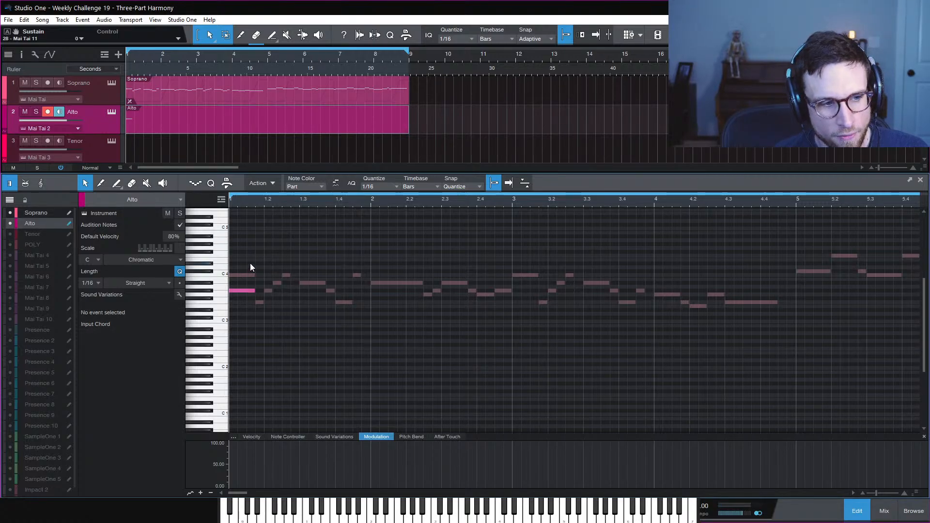
Lower the Alto's first note, then create an empty Tenor part across bars 1–9
click(244, 289)
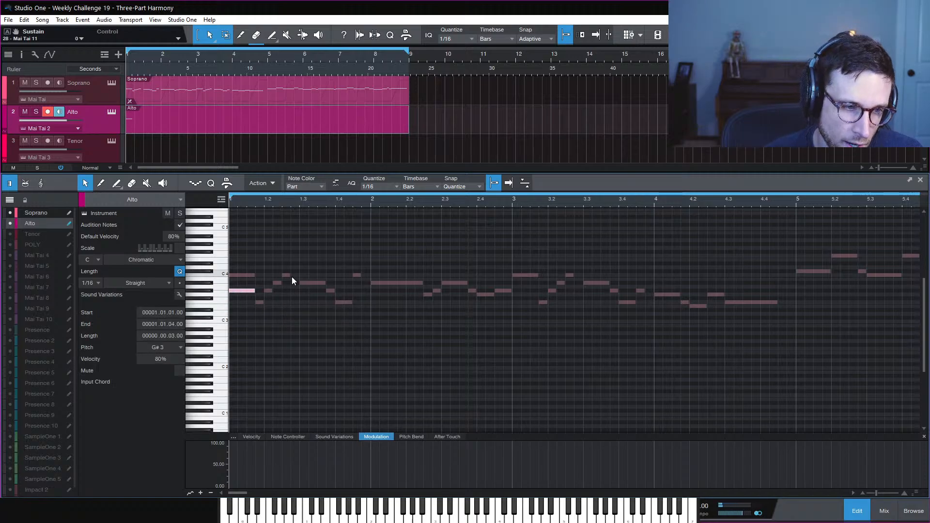
drag(254, 259, 248, 281)
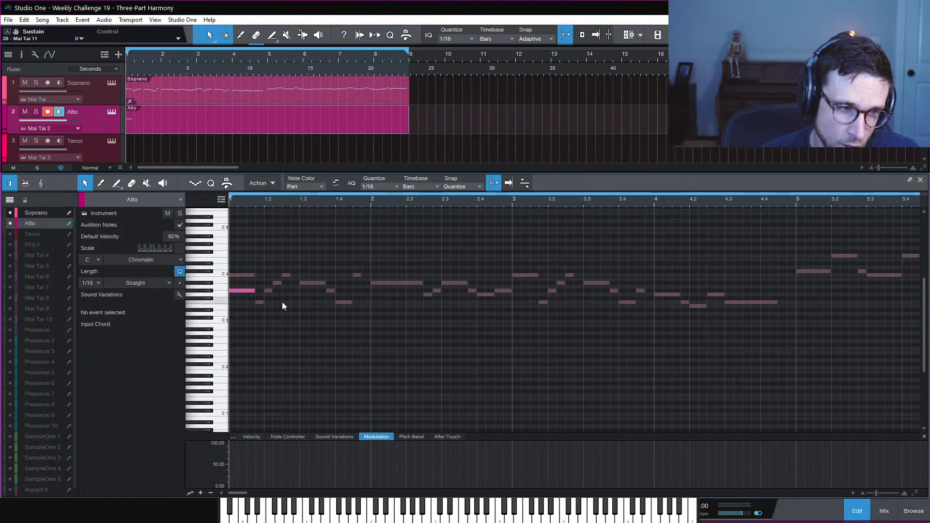
drag(248, 292, 243, 302)
click(295, 315)
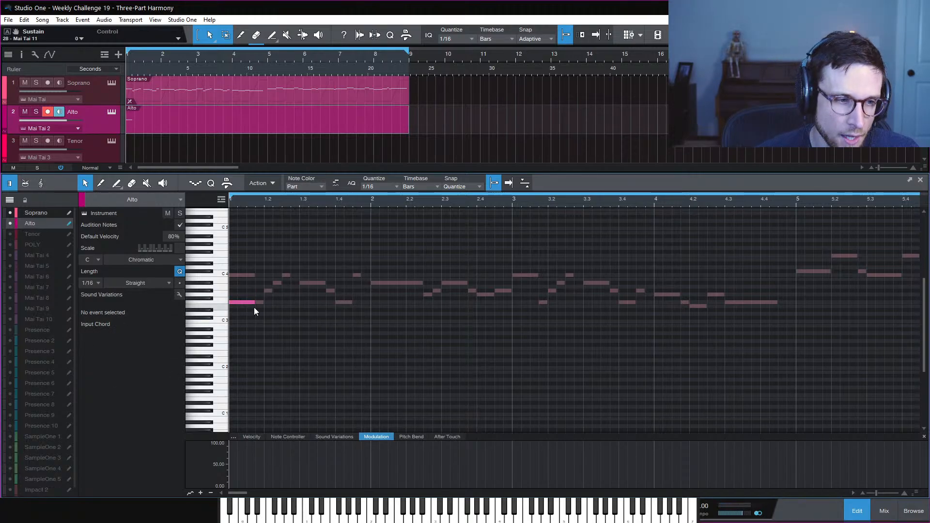
double_click(133, 145)
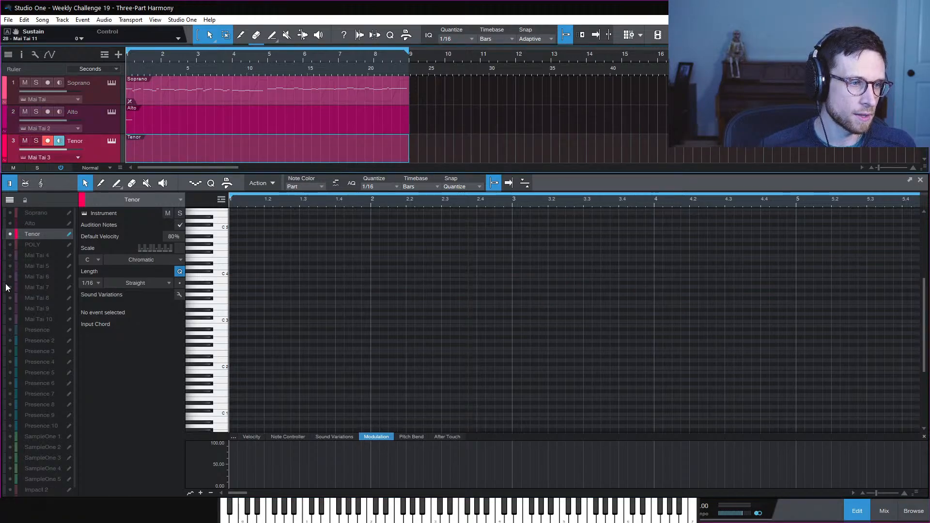
Show Soprano and Alto as guides and add a 3/16-long G#2 Tenor note at bar 1
click(11, 224)
click(10, 212)
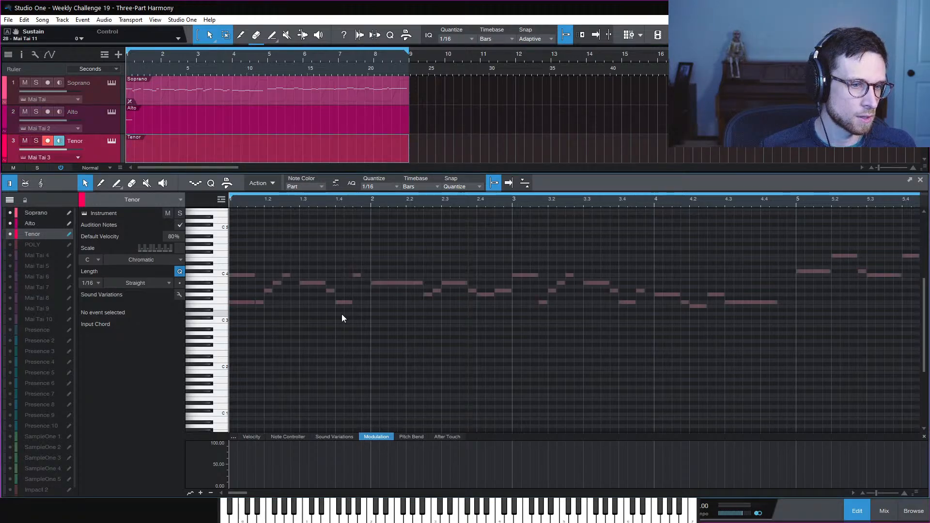
double_click(232, 337)
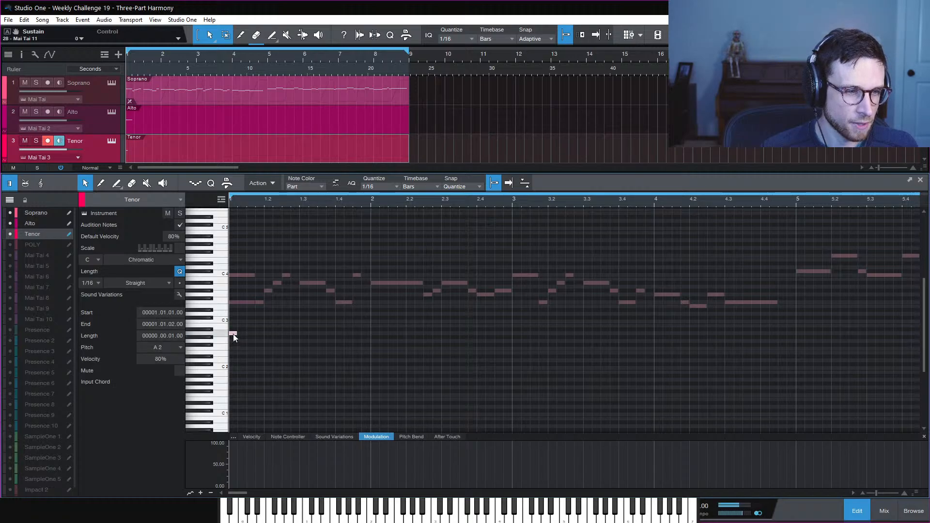
drag(237, 338, 255, 338)
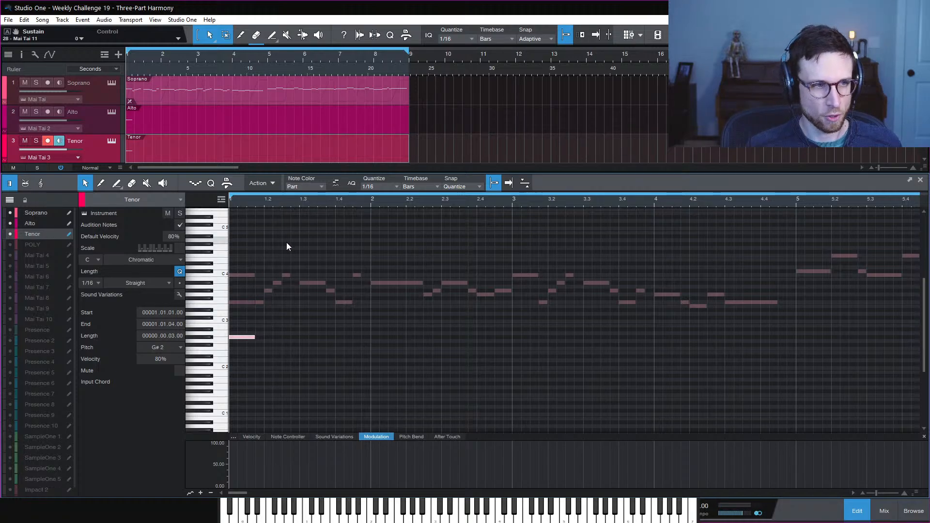
Play back the three parts to hear the harmony, then deselect the Tenor note
key(space)
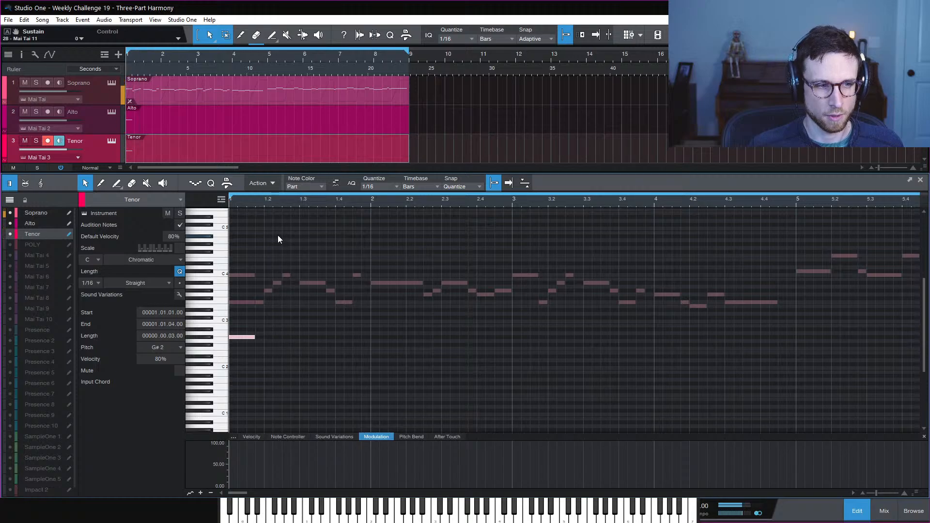
key(space)
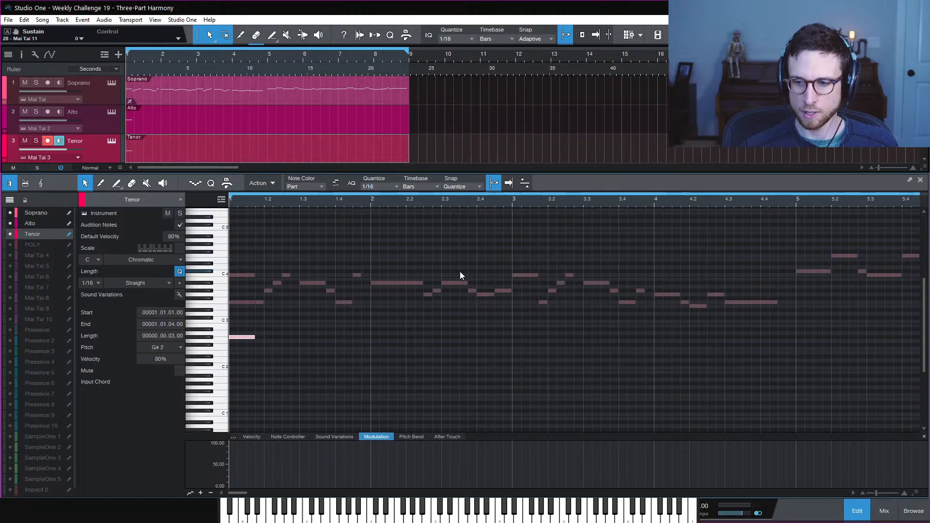
click(441, 337)
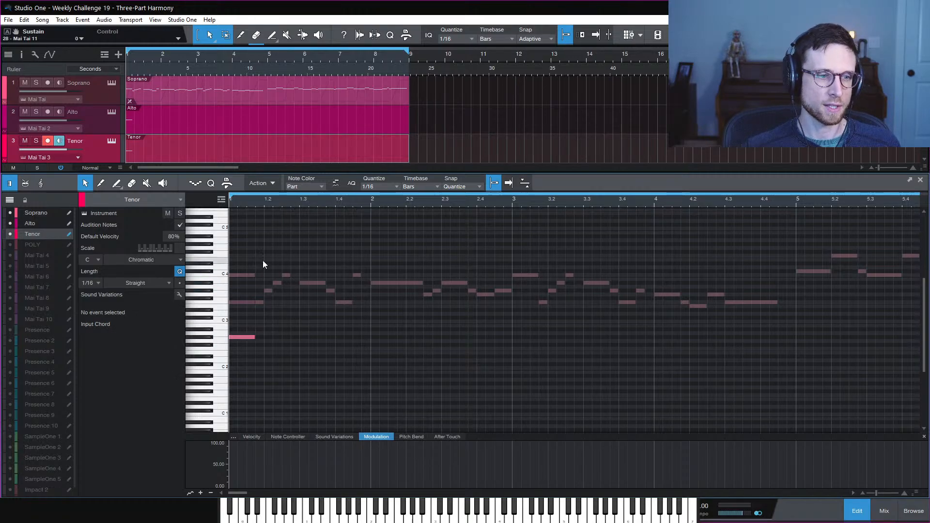
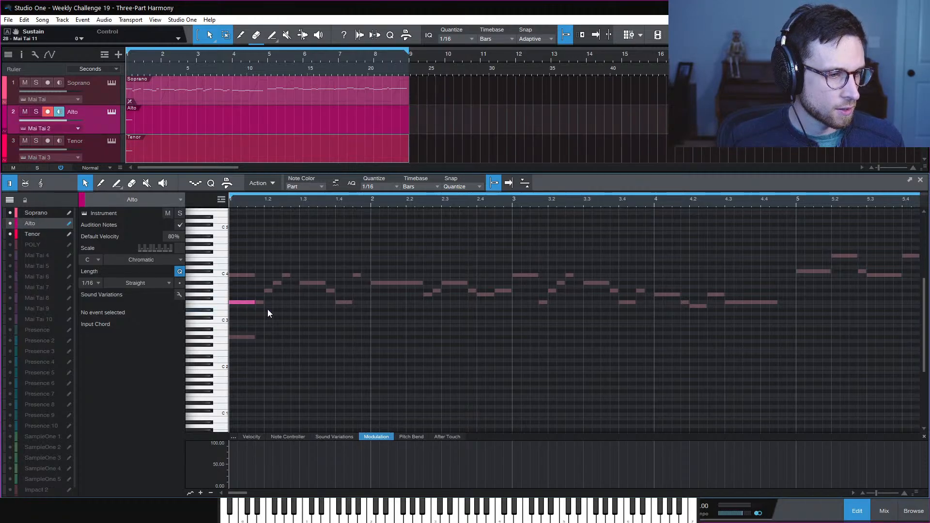
Add a C3 sixteenth after the alto F3 and stretch the tenor G#2 to one beat
click(243, 301)
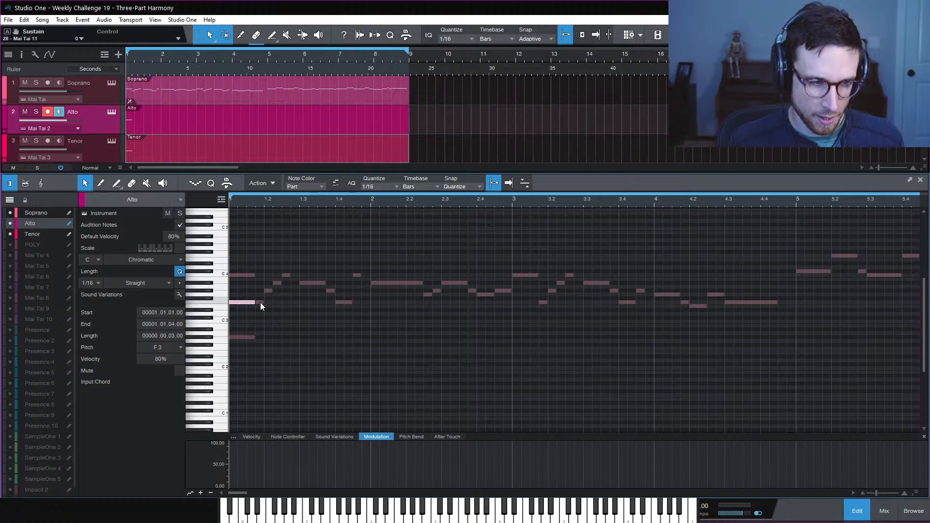
click(261, 321)
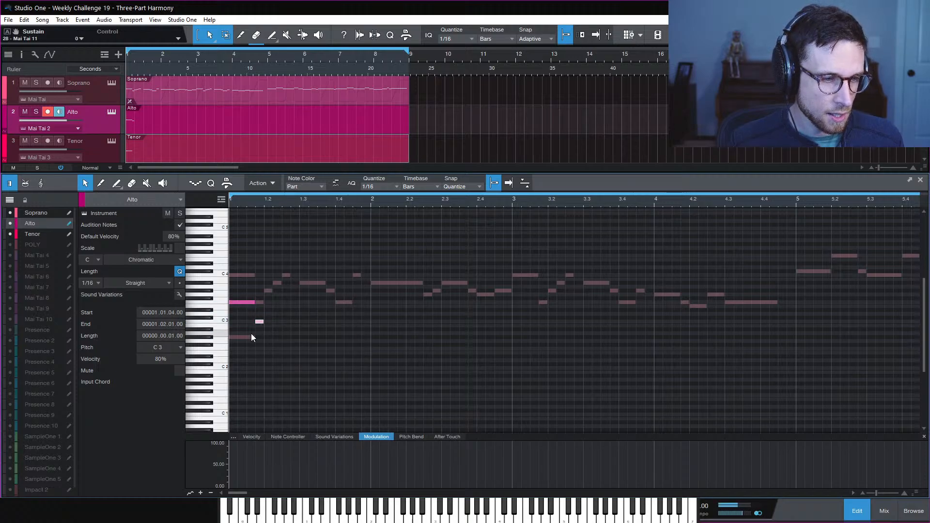
click(43, 234)
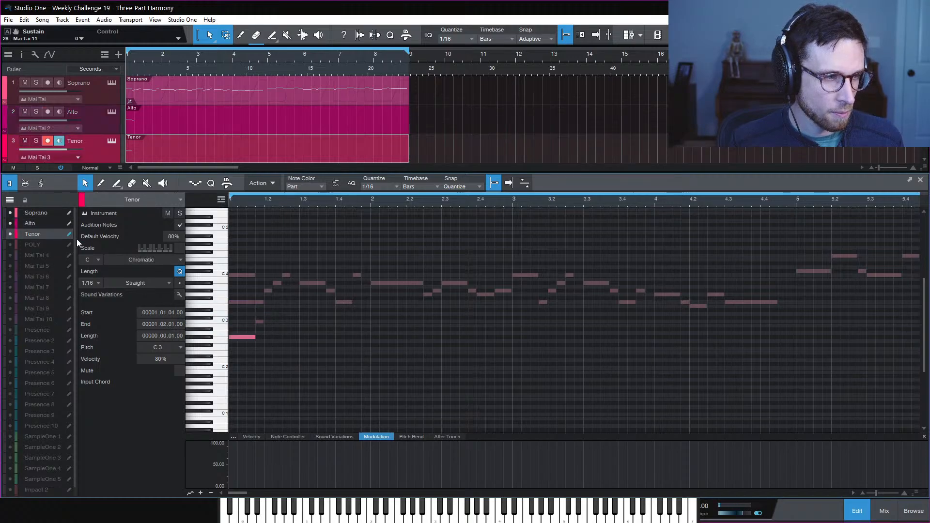
drag(232, 337, 264, 342)
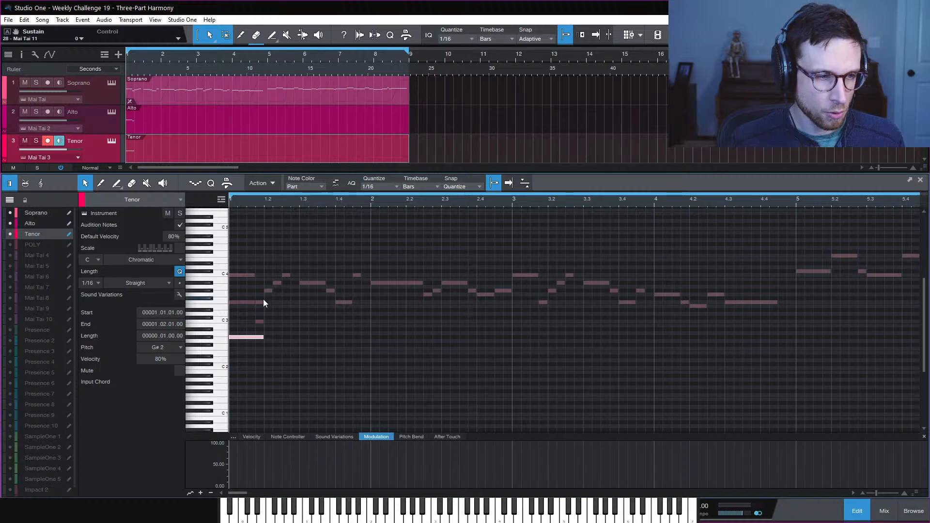
Shorten the alto F3 to two sixteenths, add a C#3 before the C3, and replay the opening
click(43, 224)
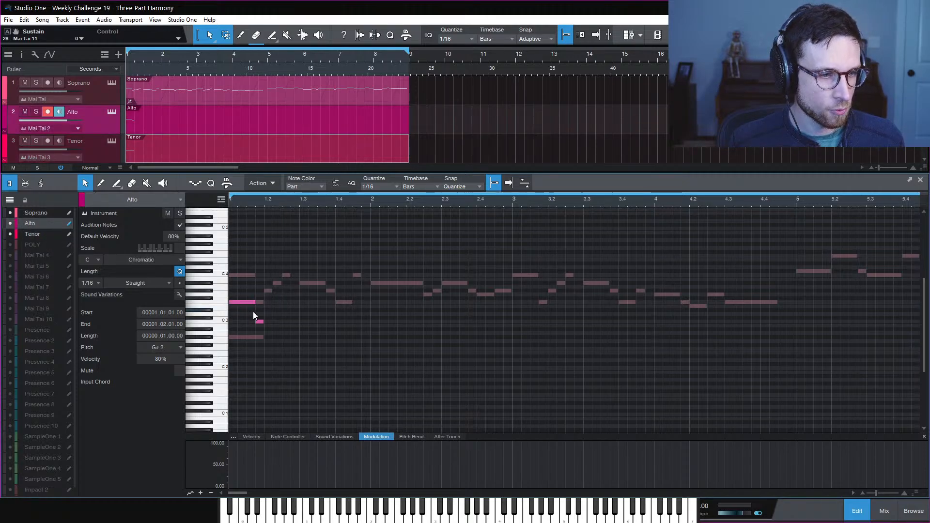
drag(252, 302, 246, 310)
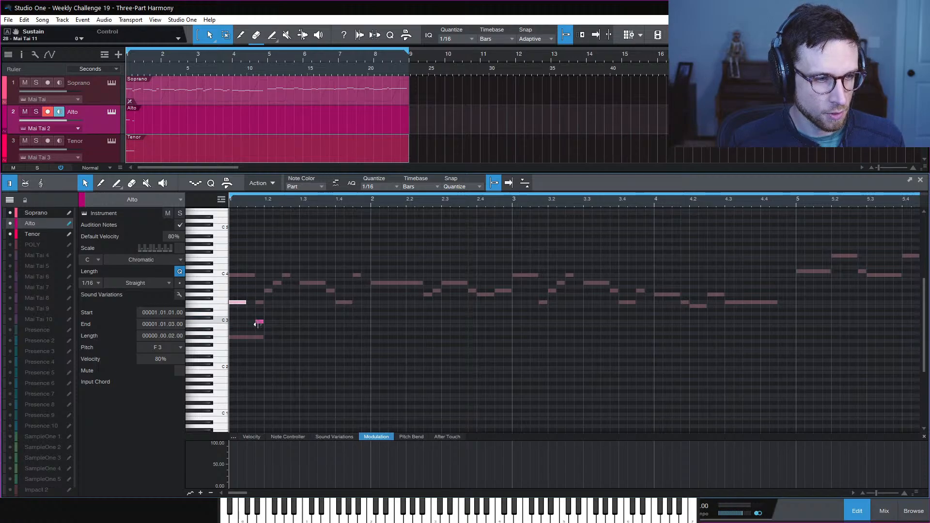
click(259, 322)
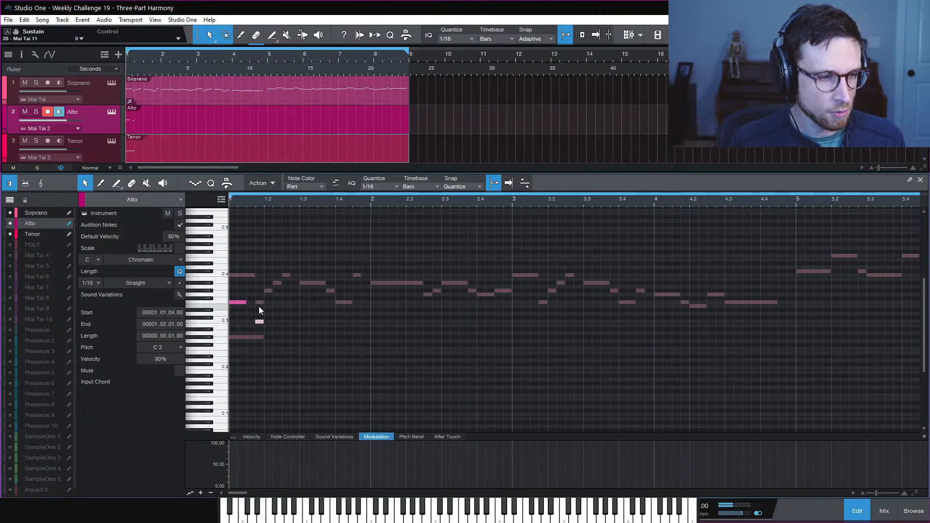
double_click(251, 318)
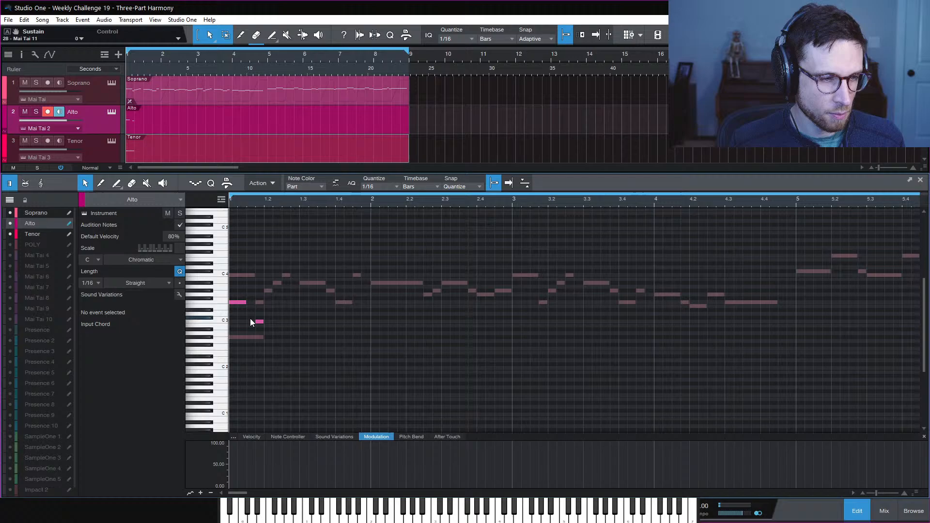
click(326, 330)
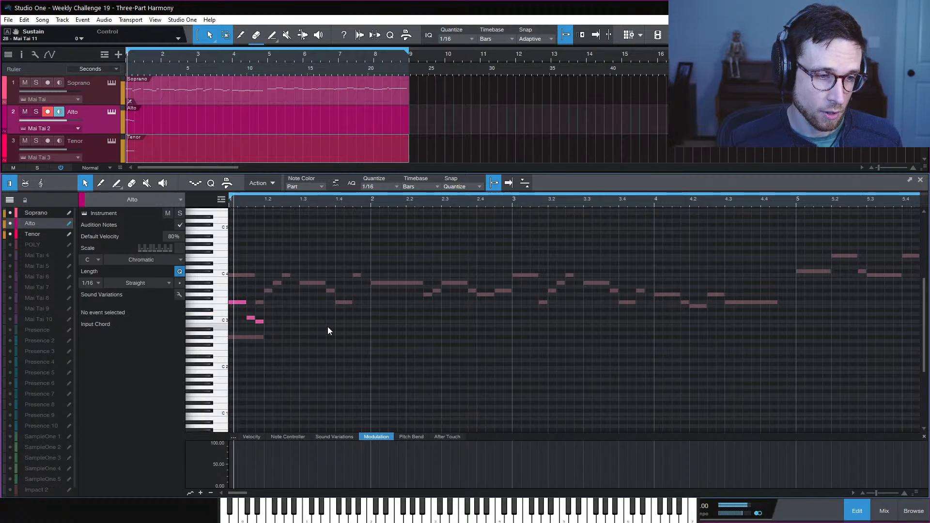
key(space)
key(space)
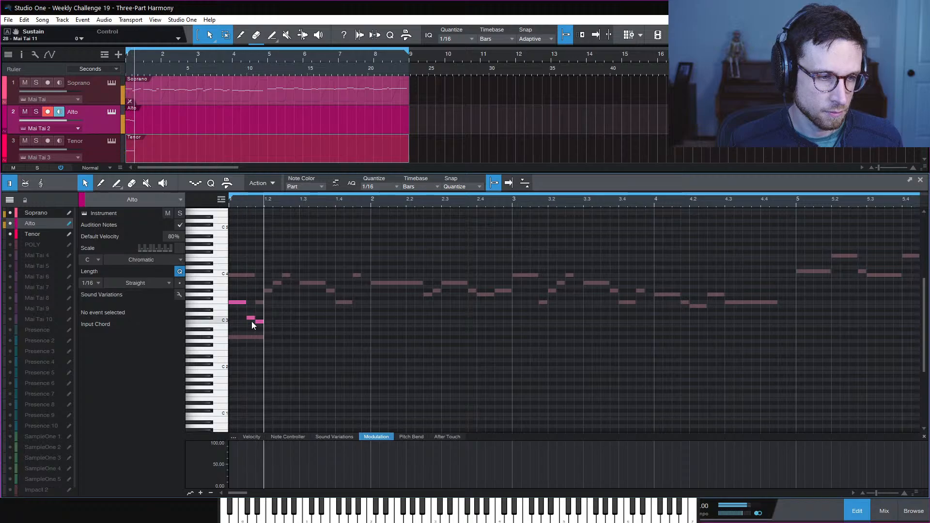
Try another pitch for the C#3, then lengthen the alto C3 to end at 1.02.02
mouse_move(252, 318)
mouse_down()
mouse_move(252, 330)
mouse_move(251, 318)
mouse_up()
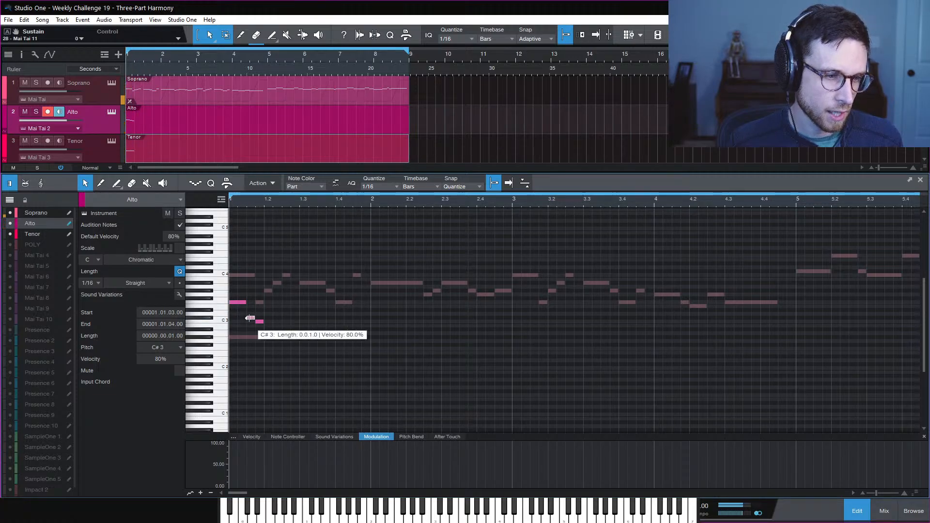
click(302, 322)
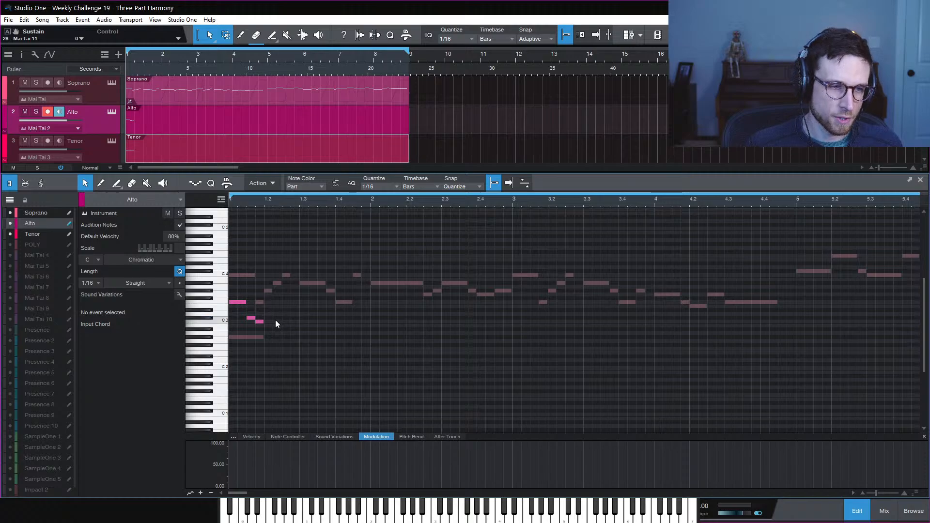
drag(263, 323, 273, 328)
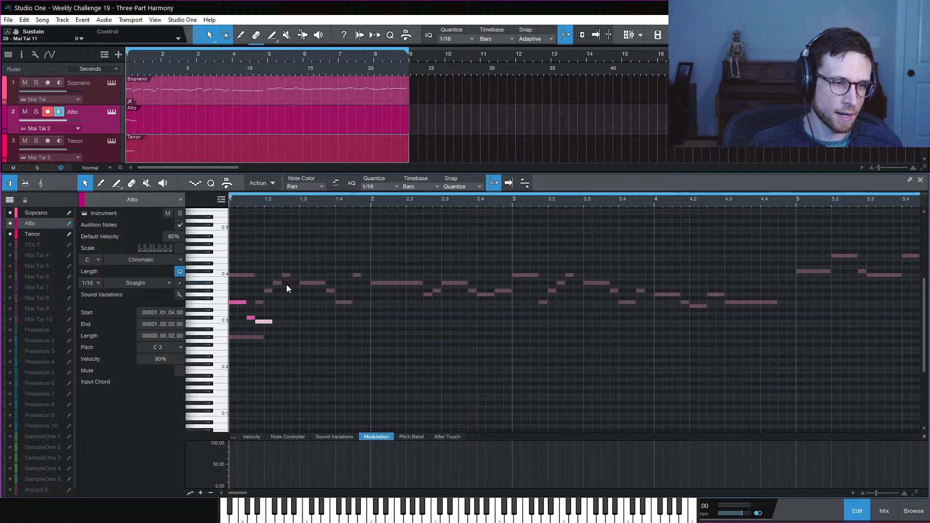
Add F3 and G#2 alto notes at 1.2.3 and audition them from the start
click(281, 203)
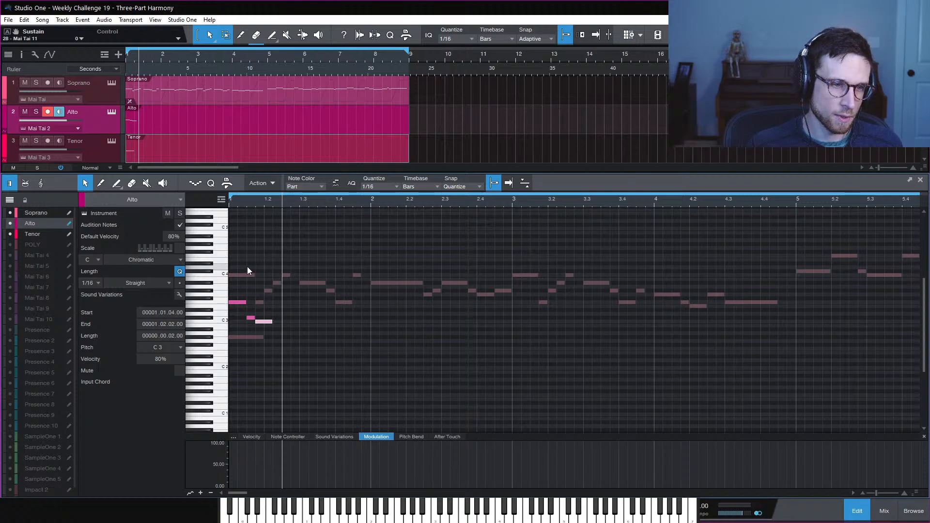
double_click(286, 302)
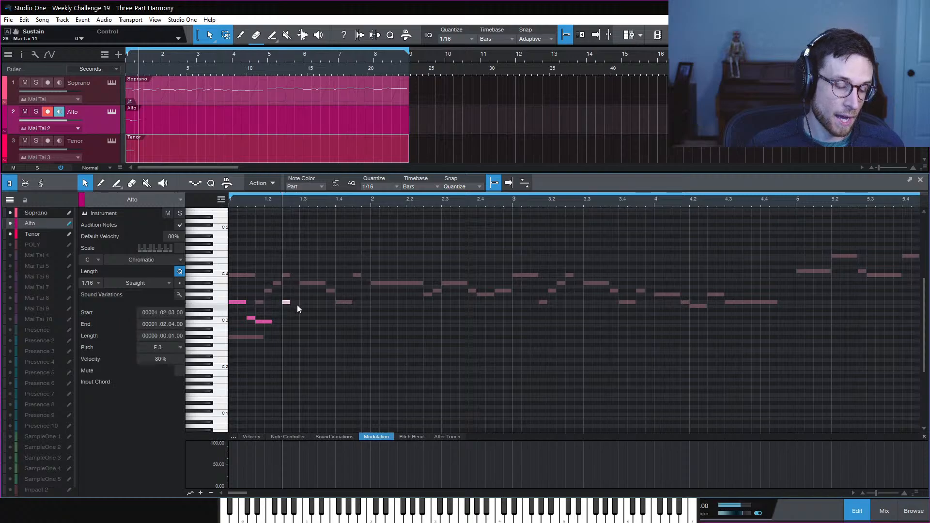
double_click(286, 337)
key(space)
key(space)
key(space)
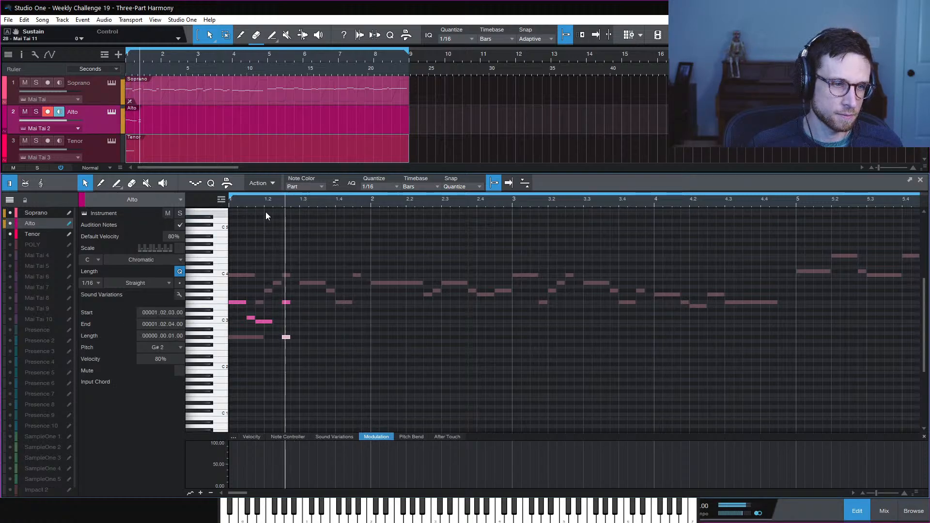
key(comma)
key(space)
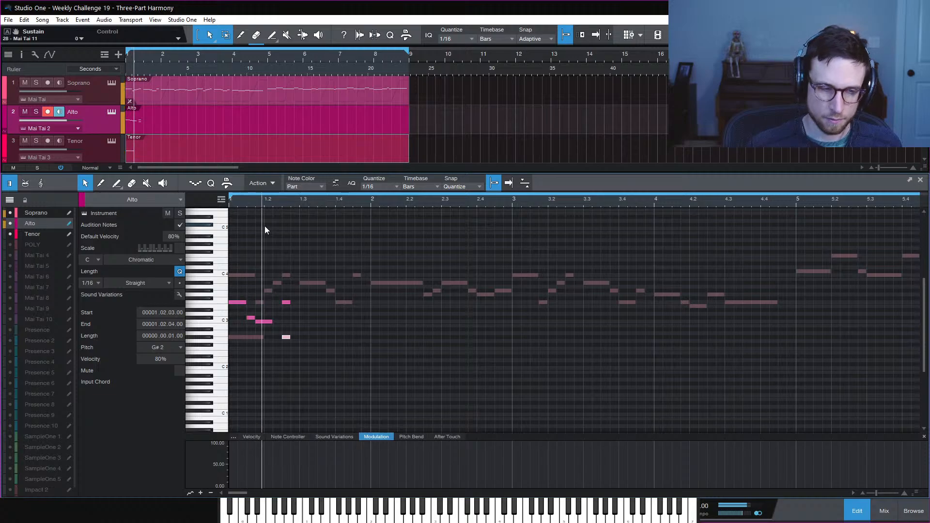
key(space)
key(space)
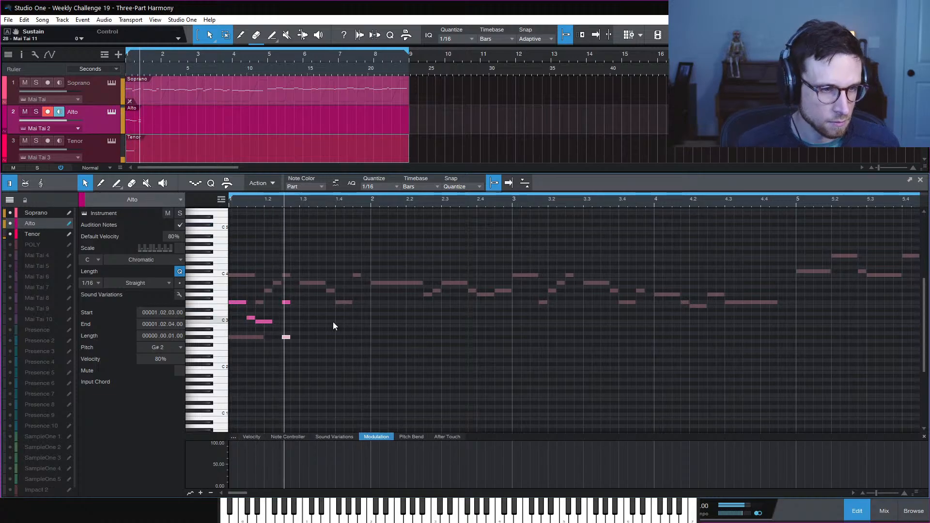
Copy the alto F3 down to a D#3 at 1.2.2 and replay the harmony
click(278, 314)
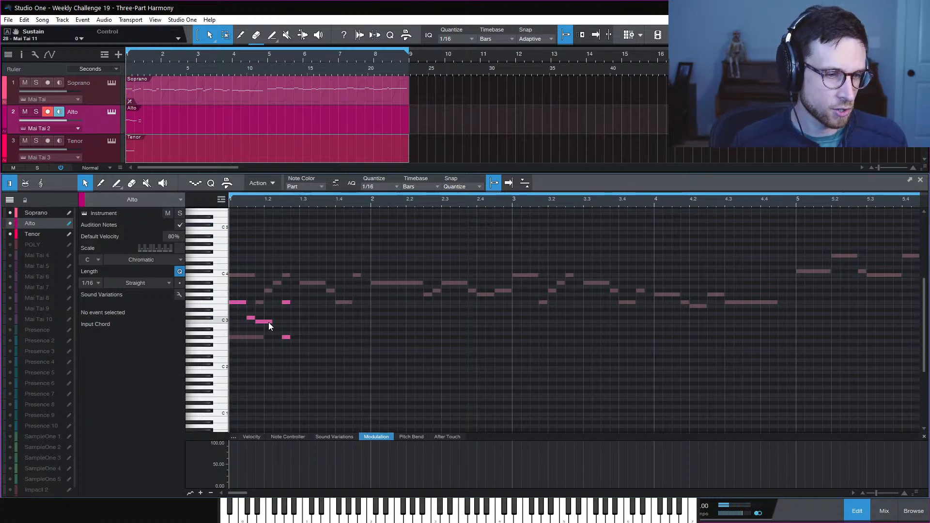
drag(287, 304, 275, 310)
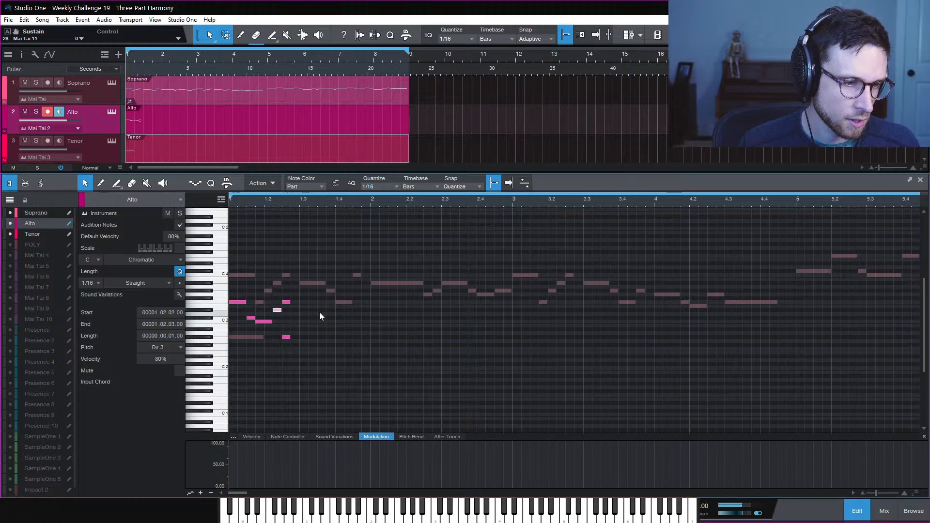
click(317, 313)
key(space)
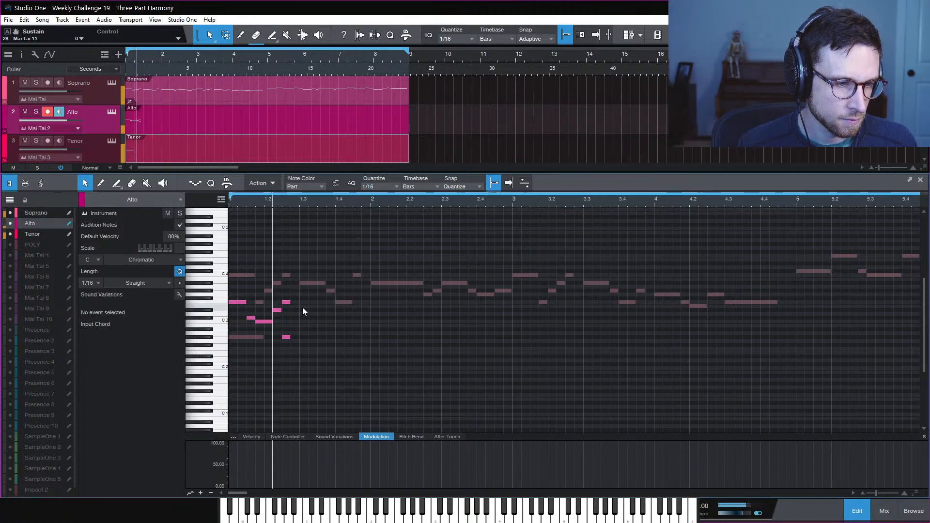
right_click(305, 310)
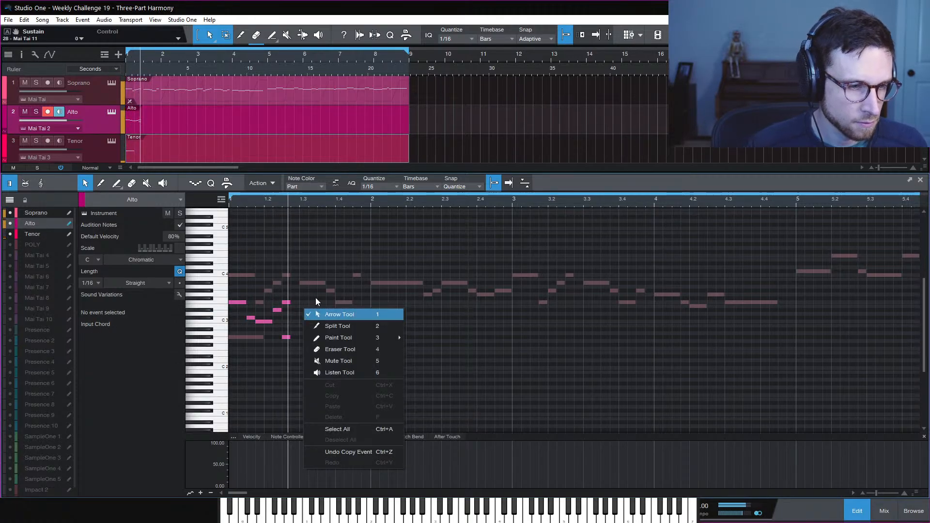
Select and review the alto notes between beats 1.2 and 1.3
click(316, 298)
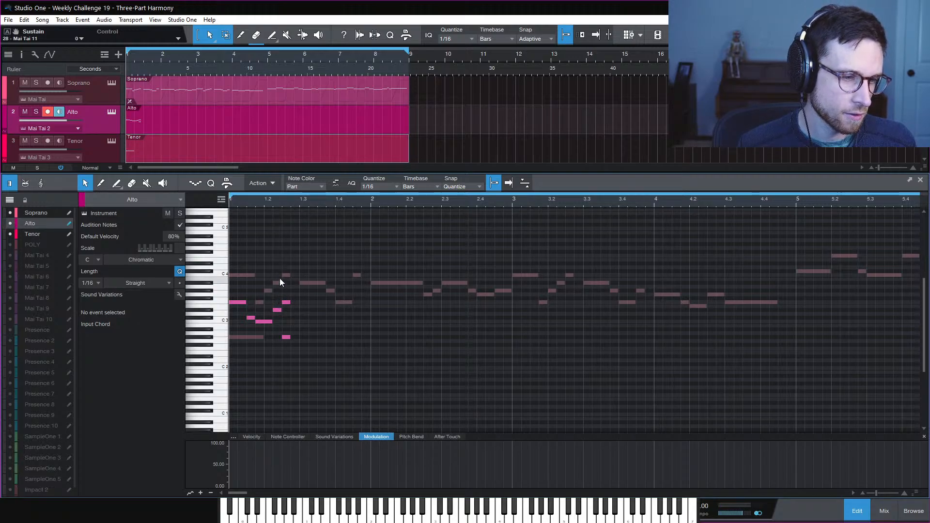
drag(277, 288, 278, 328)
drag(286, 254, 287, 311)
click(292, 252)
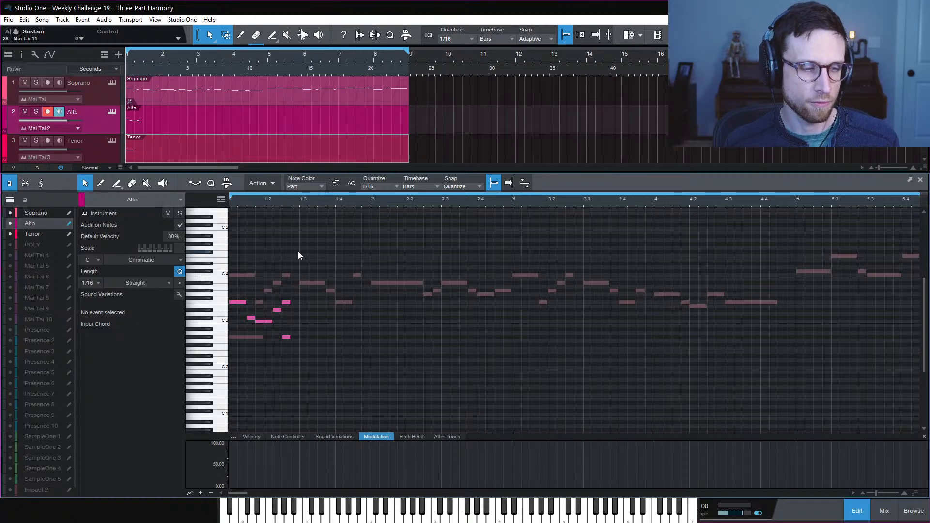
drag(273, 258, 294, 319)
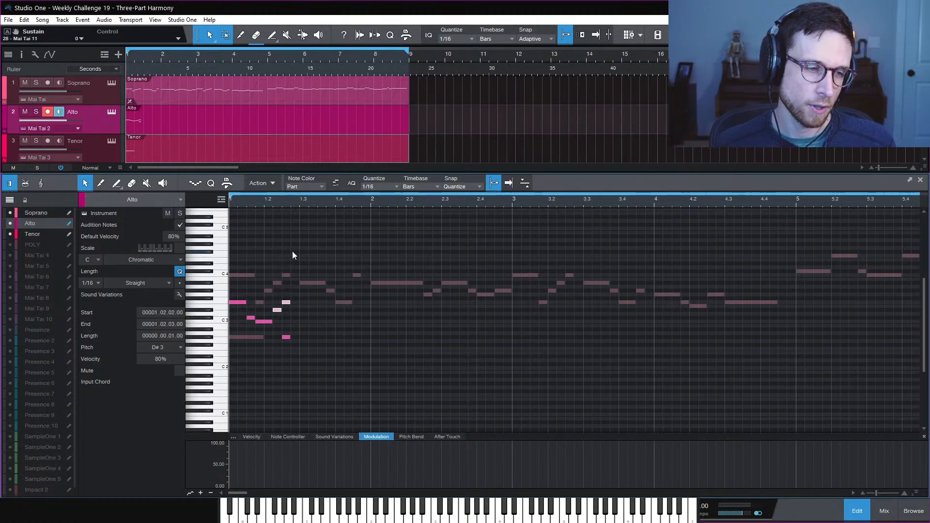
click(293, 249)
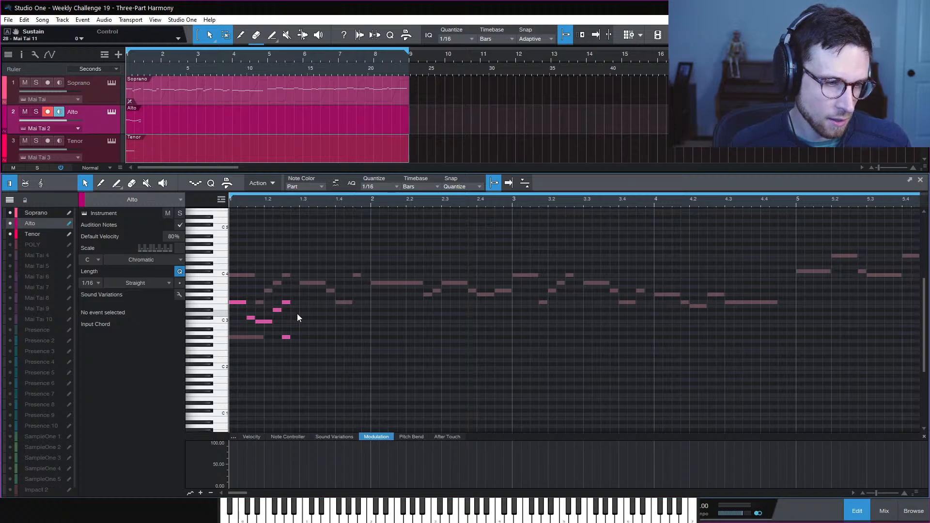
Lower the alto D#3 to D3, replay bar 1 several times, and show the Alto track inspector
mouse_move(279, 311)
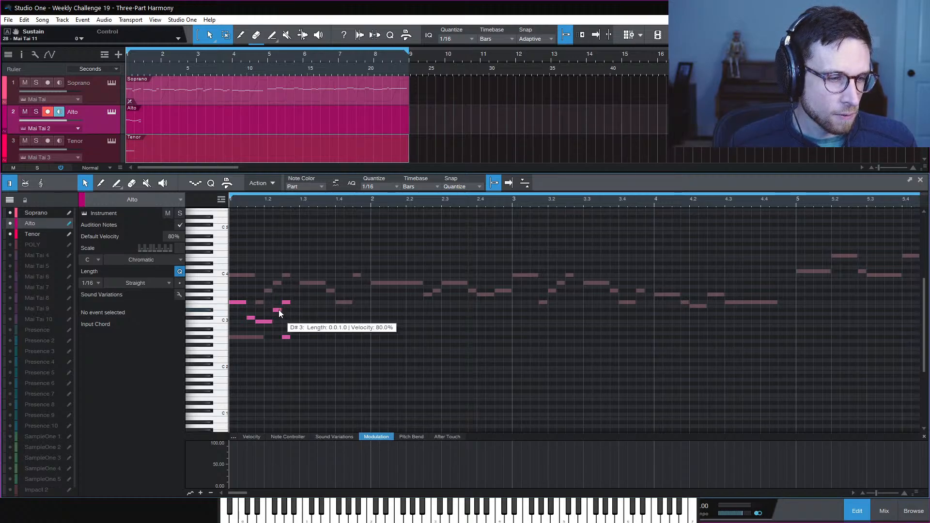
drag(278, 310, 278, 318)
key(space)
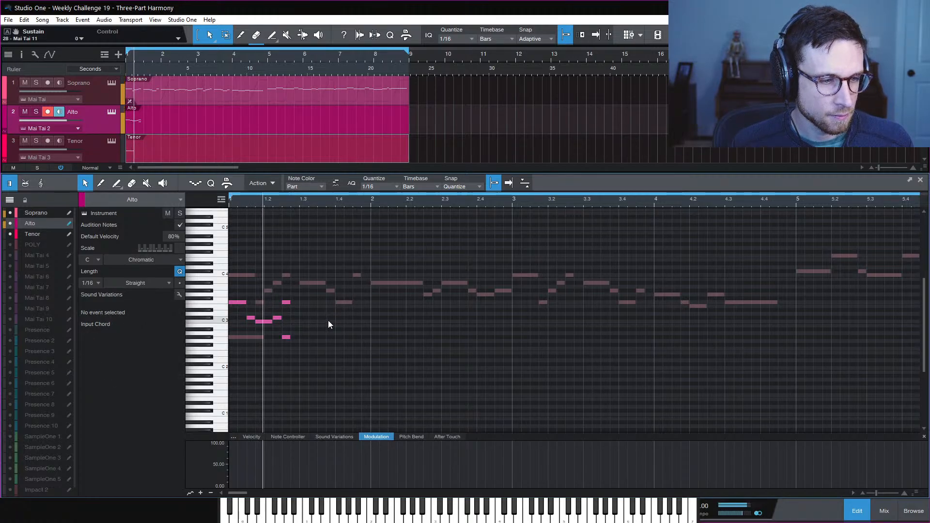
key(space)
key(space)
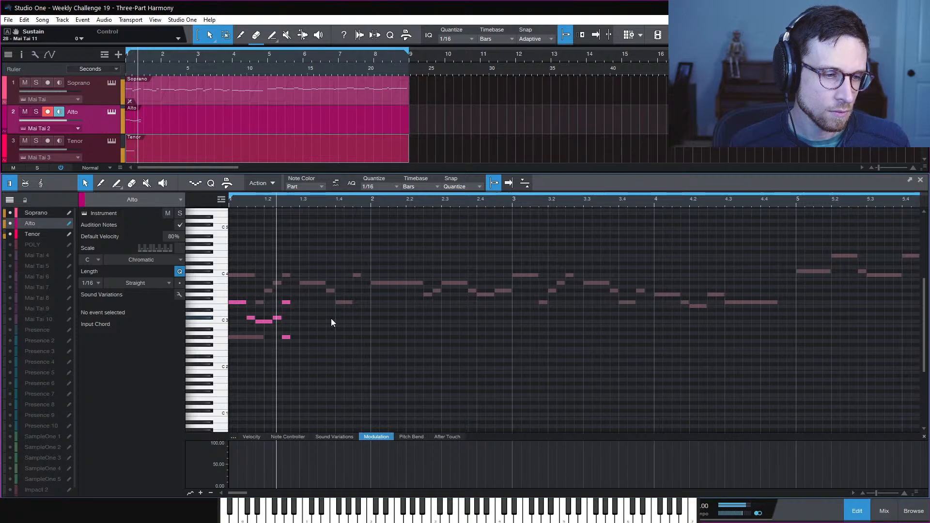
key(space)
key(space)
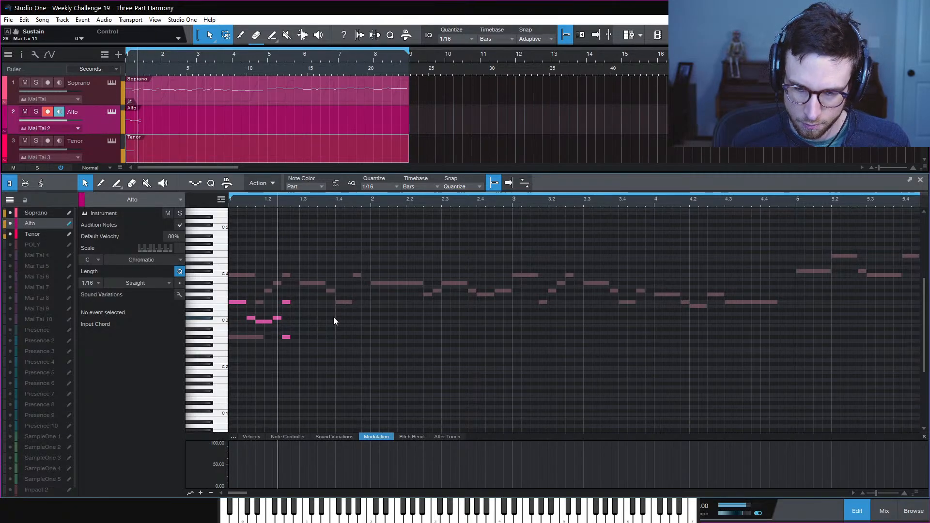
key(space)
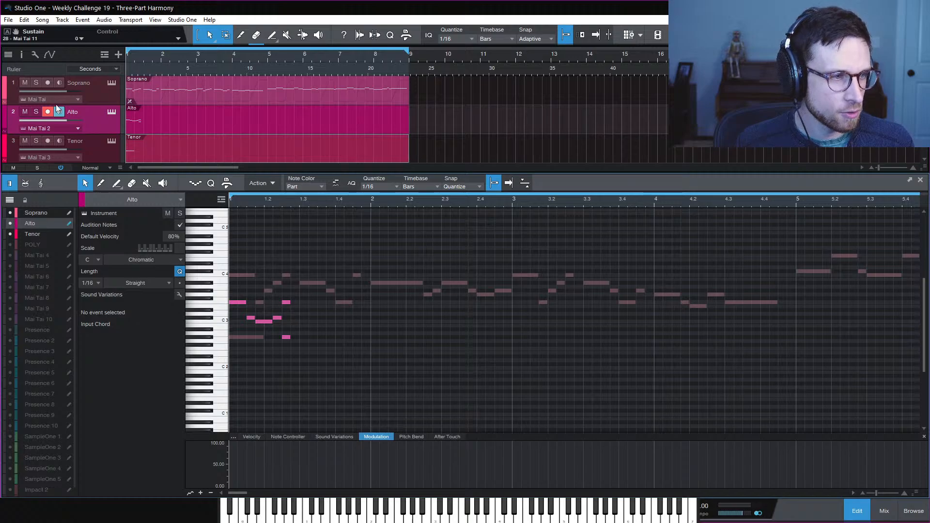
click(21, 55)
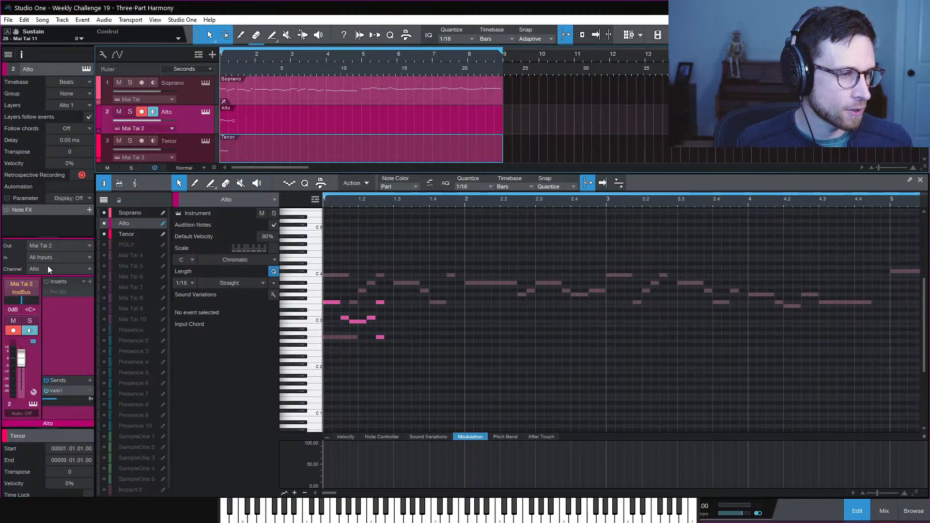
Pan Alto to L79 and Tenor to R85, reselect the Tenor, and hide the Inspector with F4
drag(22, 300, 52, 319)
click(201, 153)
click(297, 116)
click(304, 101)
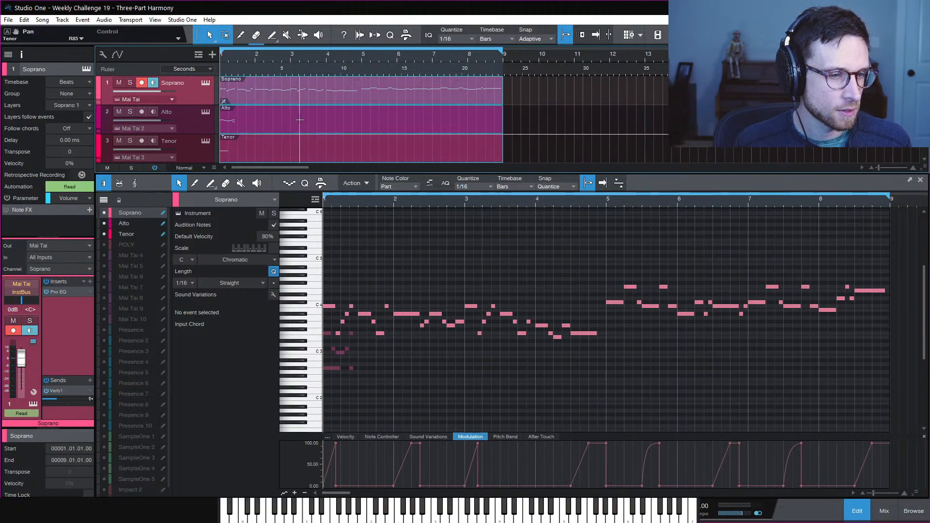
click(291, 154)
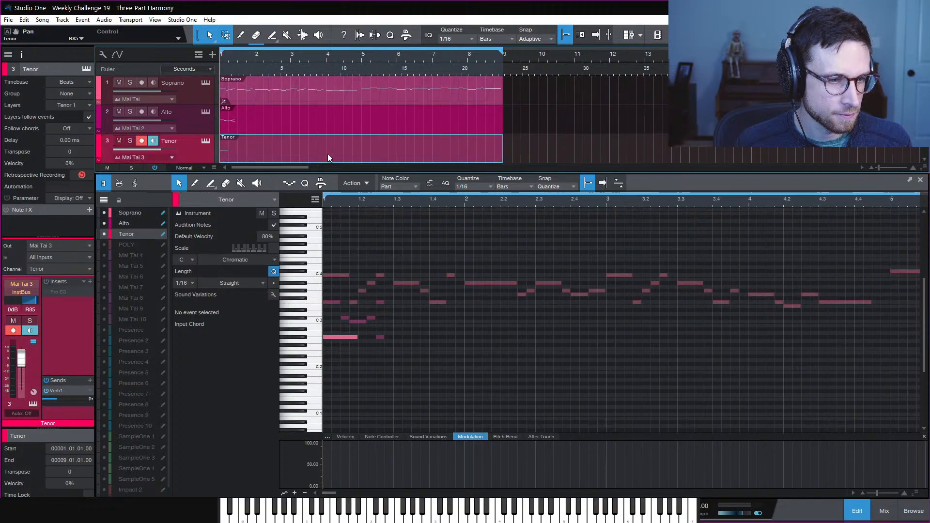
click(451, 367)
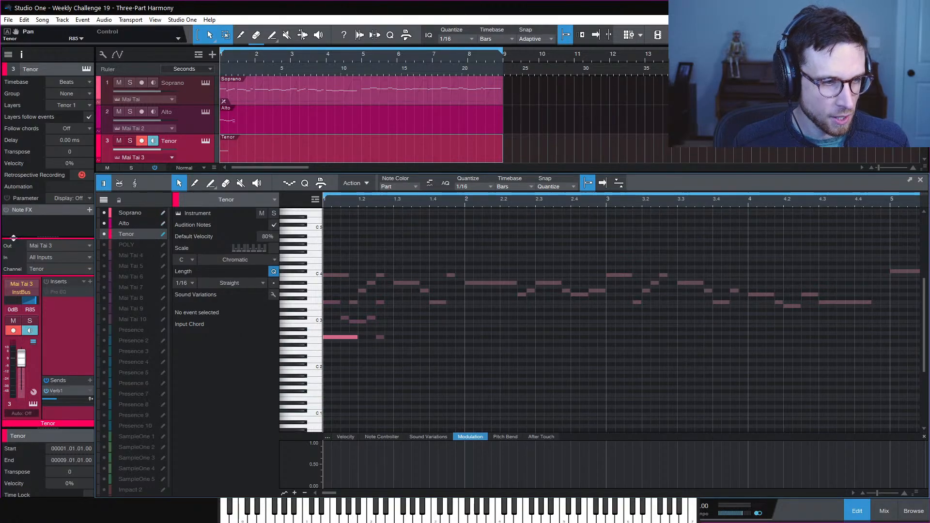
key(F4)
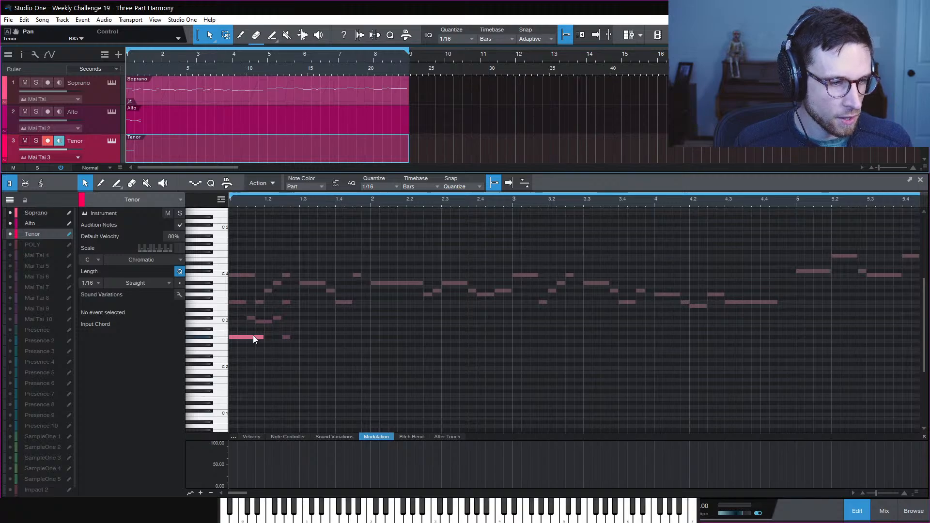
Extend the tenor G#2 to end at 1.2.2, zoom in on bar 1, and cancel the Export Mixdown dialog
click(253, 335)
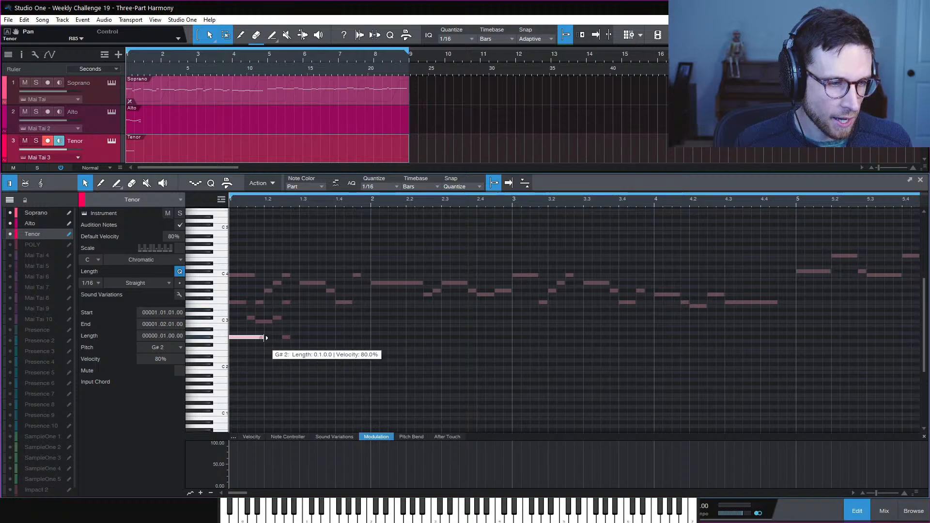
drag(266, 338, 272, 339)
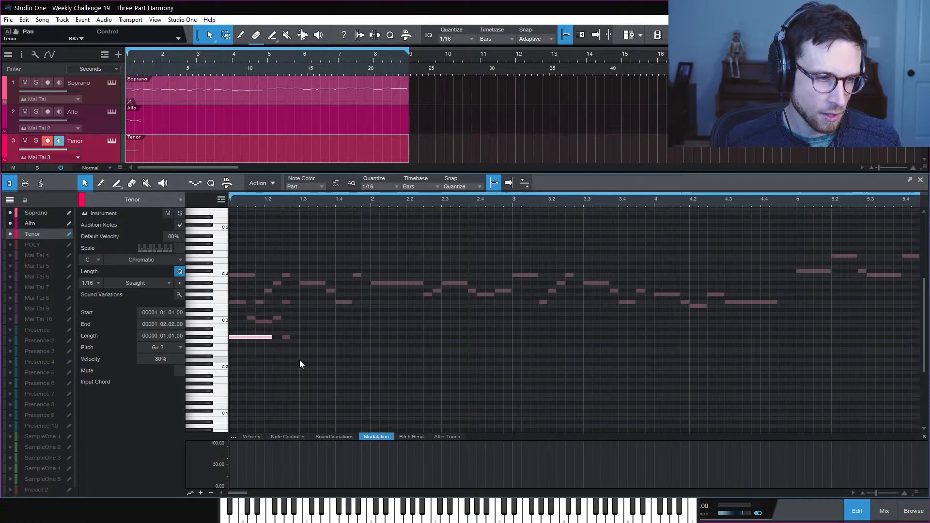
click(295, 321)
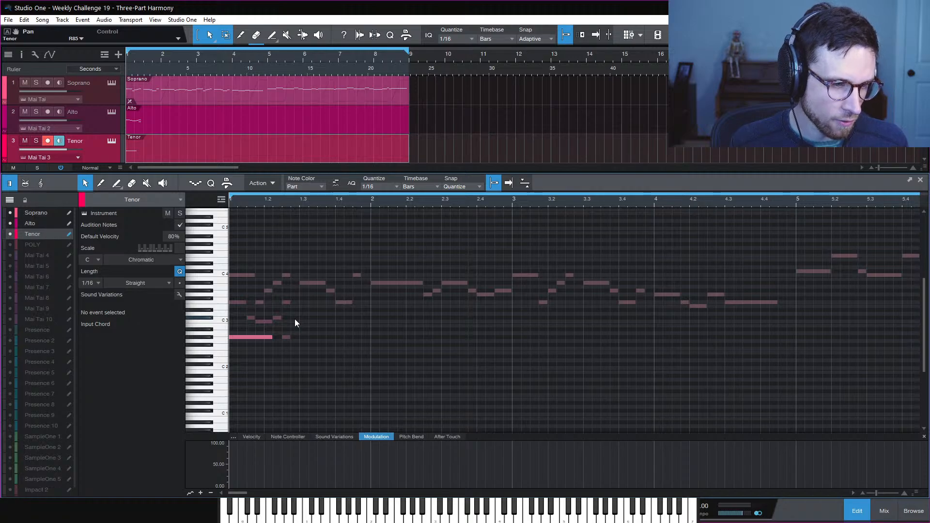
key(e)
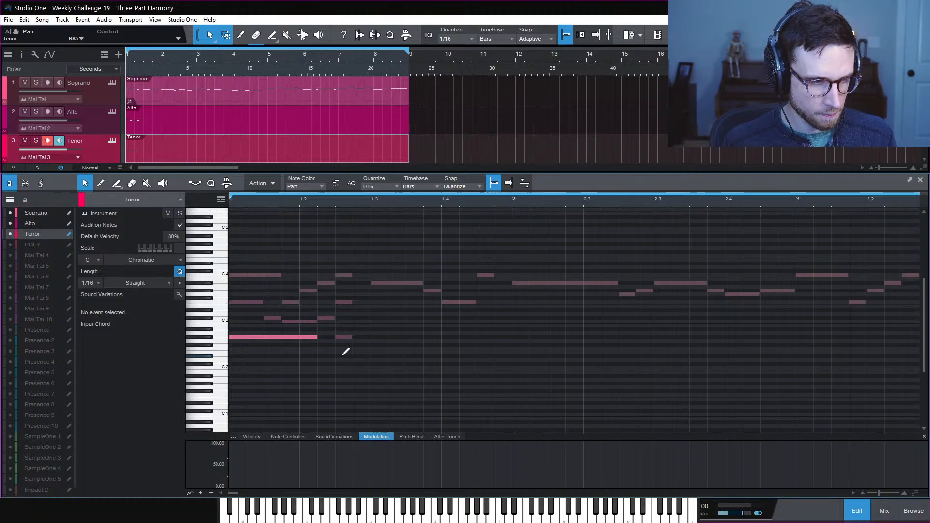
key(ctrl+e)
click(848, 369)
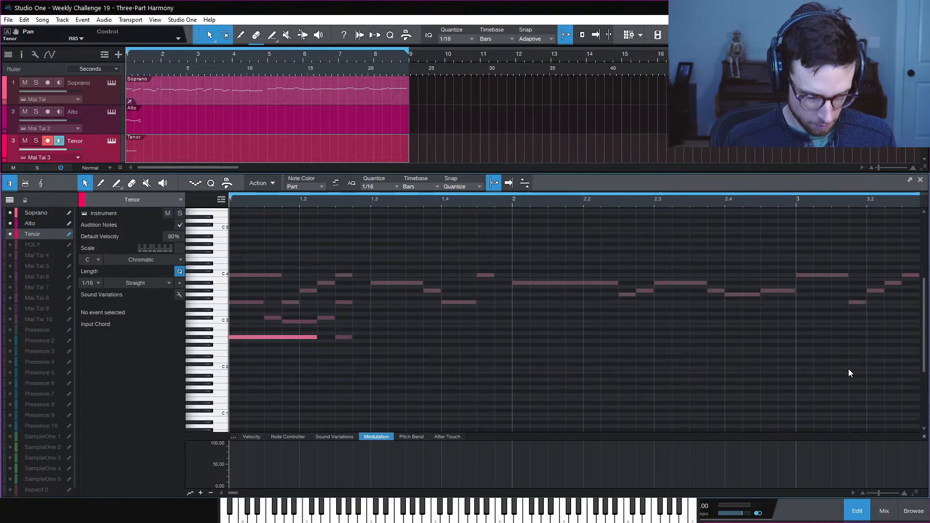
Colour the Tenor track green, select the Alto track, and bring up the mixing console
scroll(678, 339, up, 2)
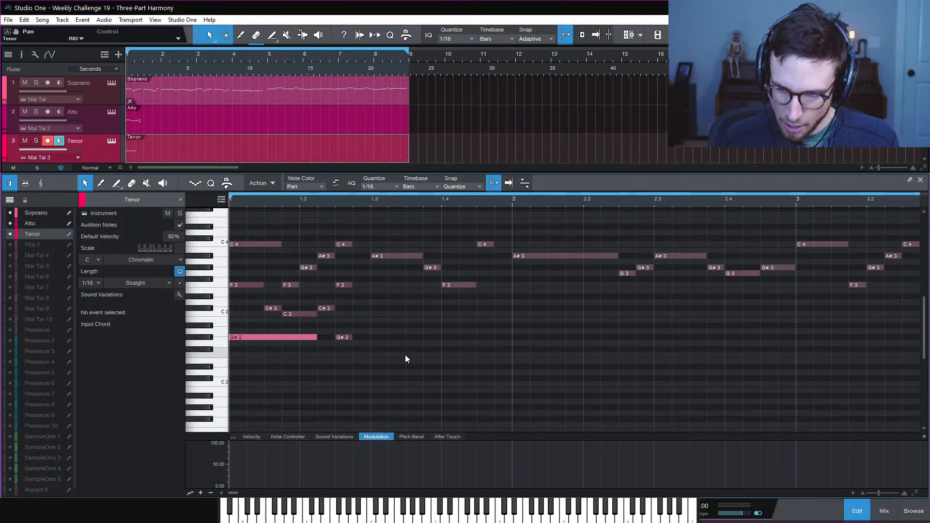
click(4, 145)
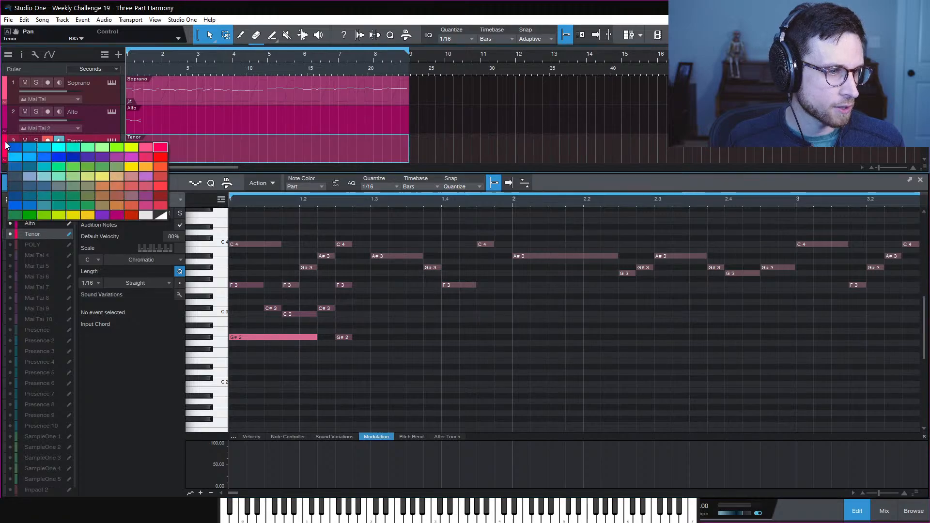
click(100, 147)
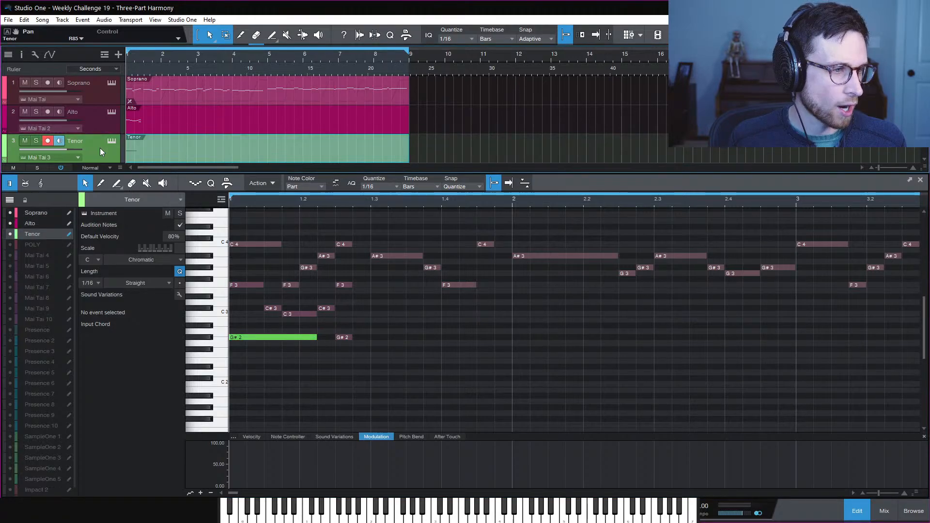
click(6, 119)
key(F3)
click(6, 116)
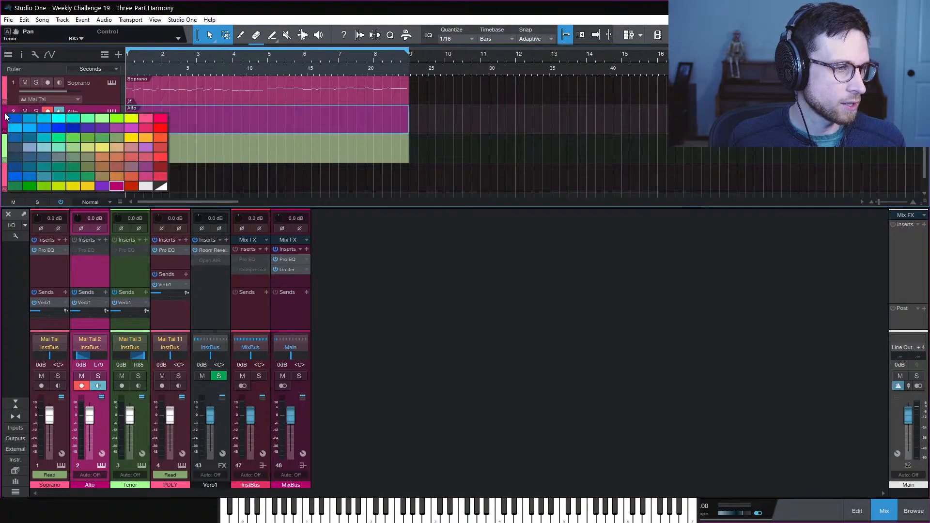
Colour the Alto track cyan and edit the Tenor part with Alto and Soprano notes visible
click(62, 121)
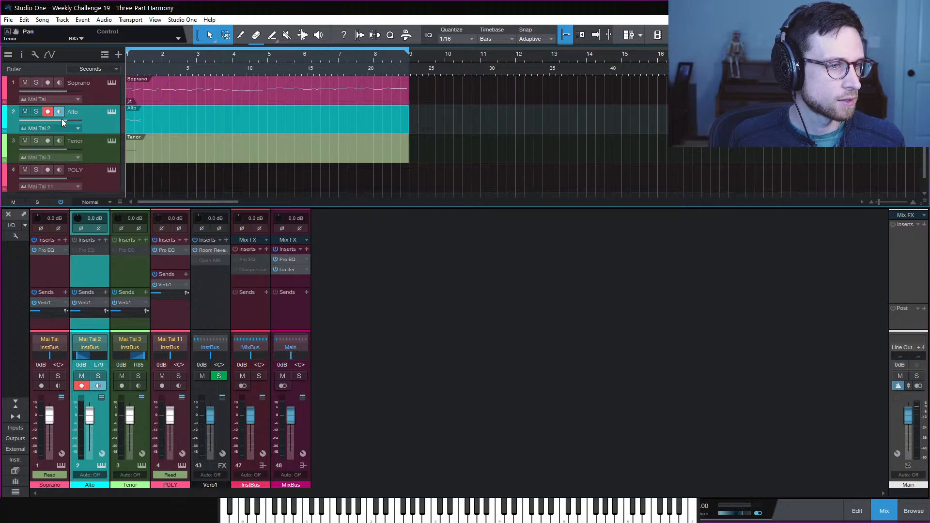
click(104, 152)
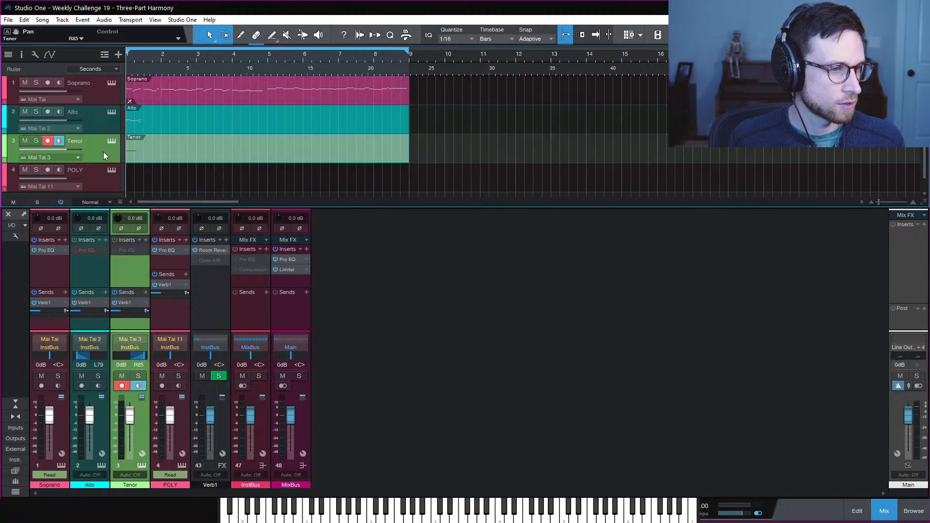
double_click(188, 153)
click(10, 223)
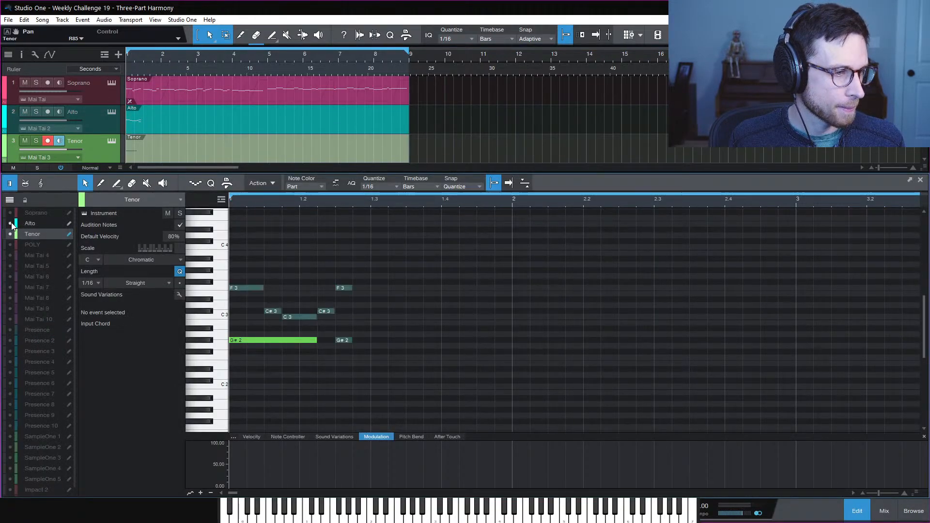
click(11, 213)
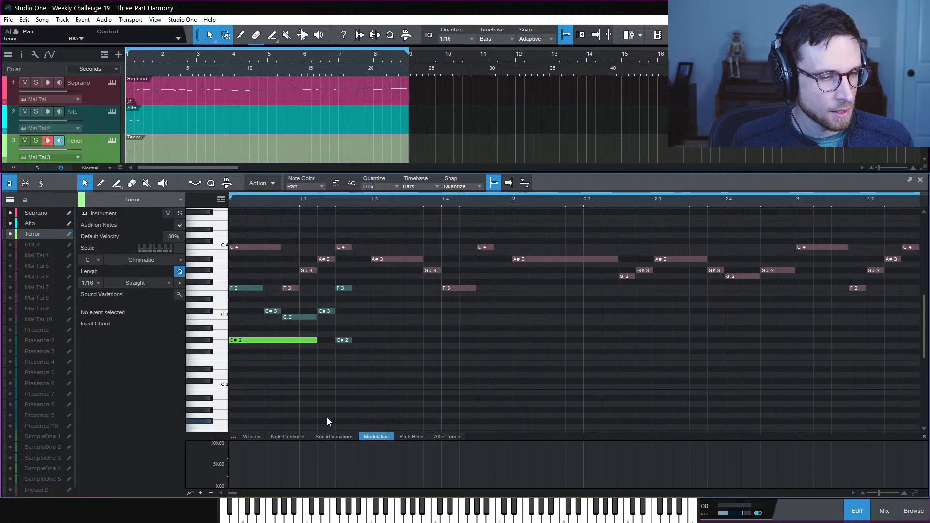
Play the three parts, then trim the tenor G#2 to end at beat 1.2 and add an F2 after it
key(space)
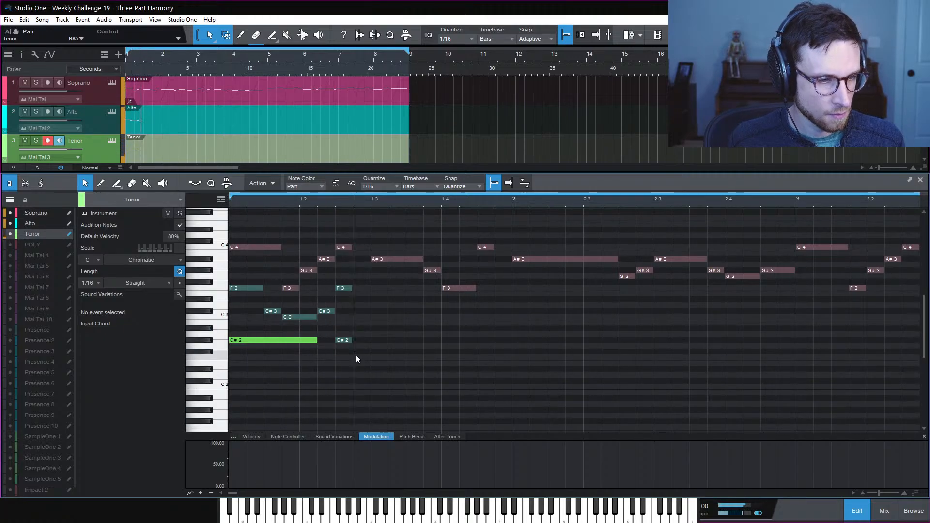
key(space)
key(space)
key(space)
key(space)
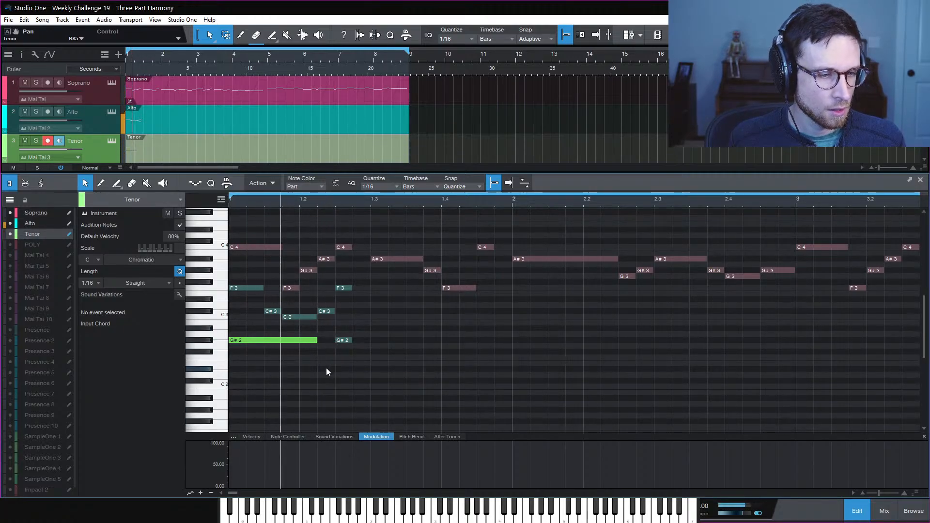
key(space)
click(299, 203)
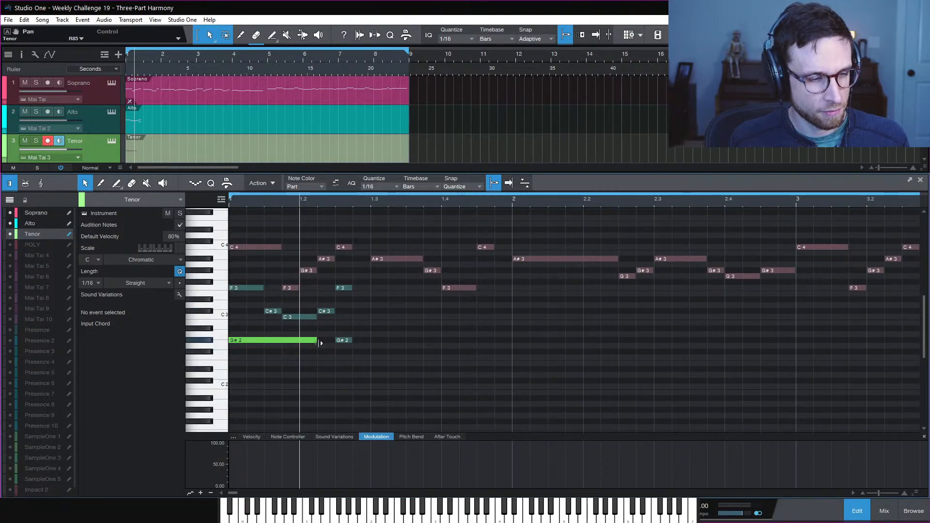
drag(320, 343, 299, 345)
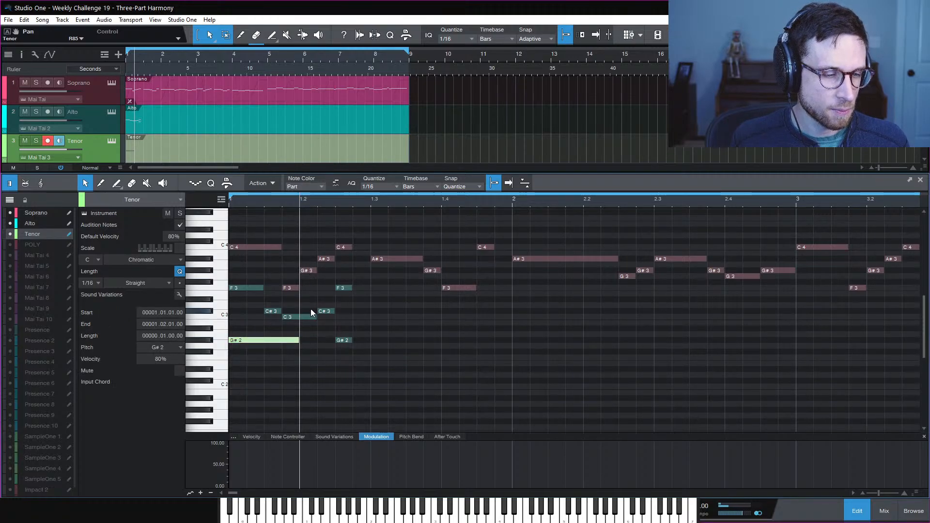
double_click(309, 357)
click(345, 358)
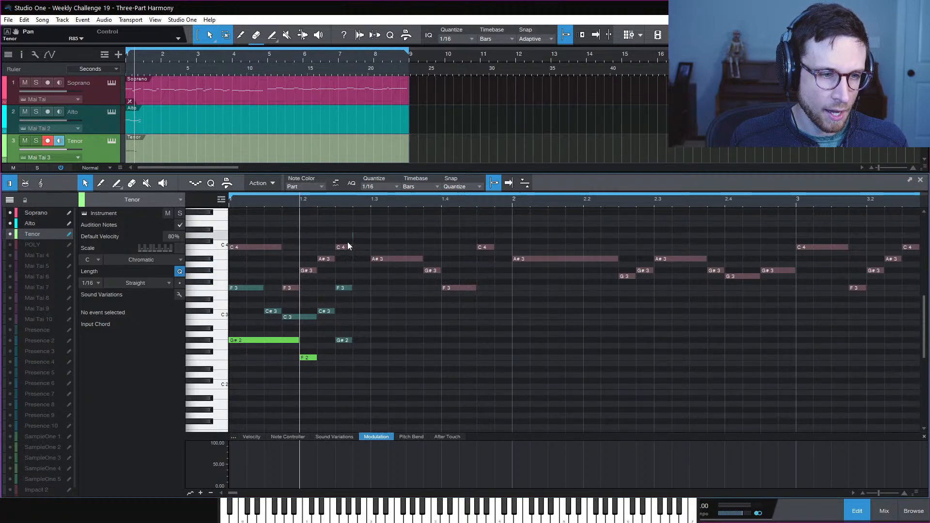
Add a tenor G2 note right after the F2 near beat 1.2
drag(352, 233, 340, 358)
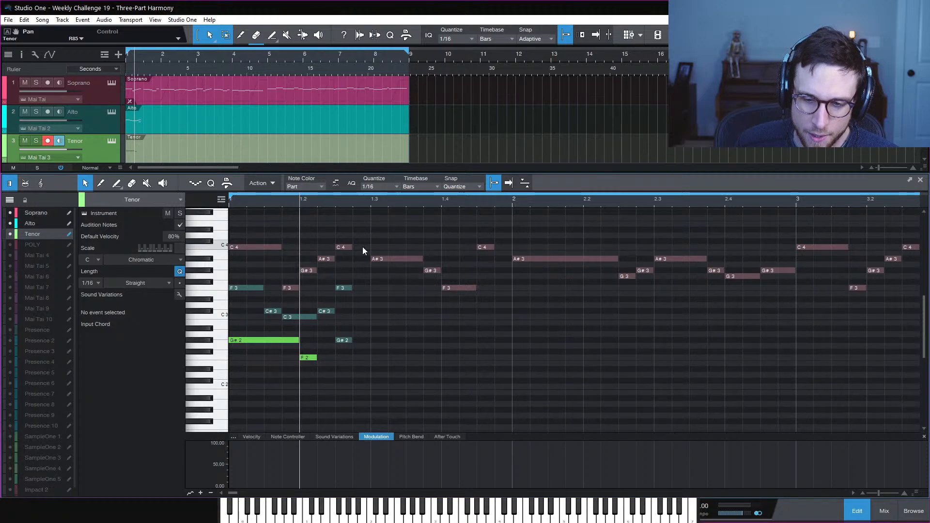
drag(340, 229, 356, 344)
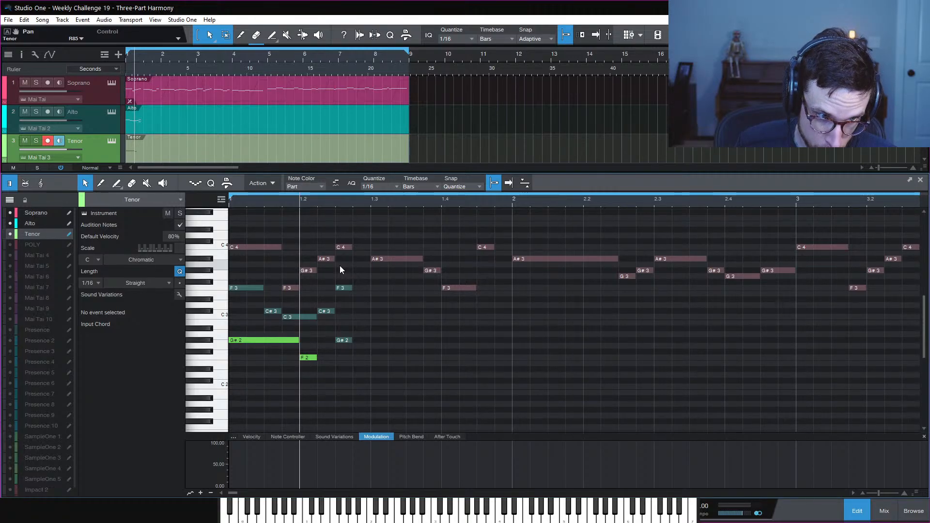
click(318, 202)
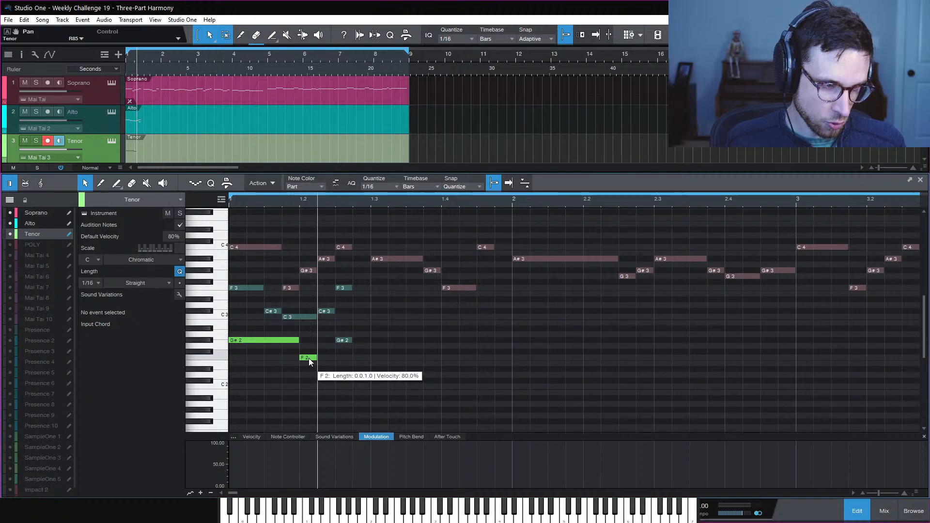
drag(314, 362, 329, 350)
click(369, 352)
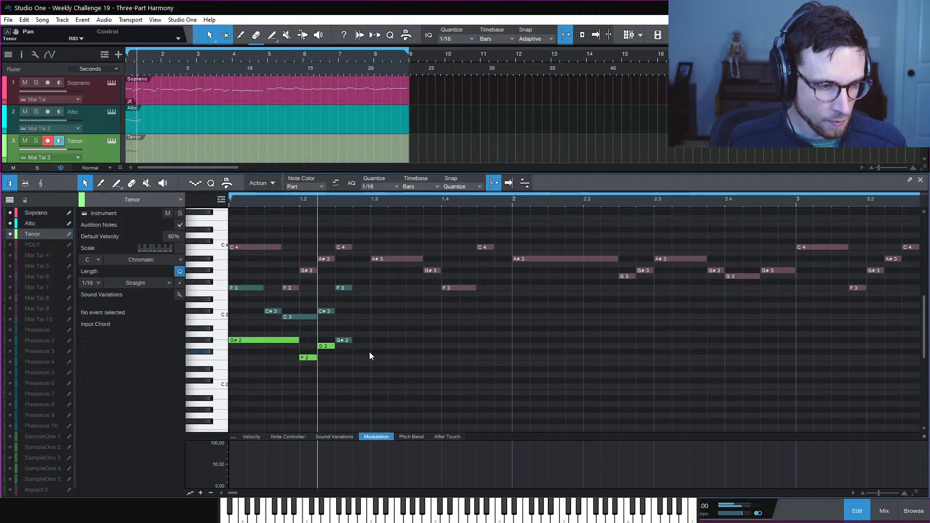
click(323, 347)
click(324, 310)
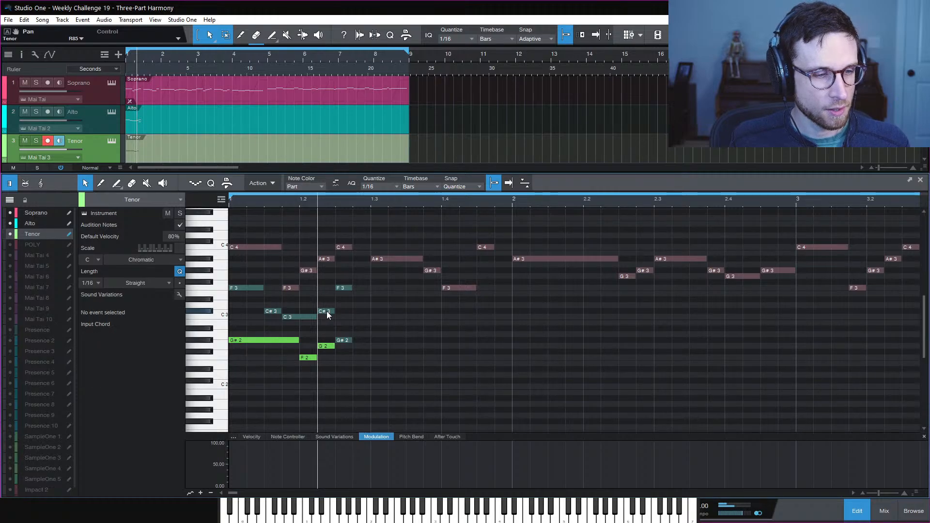
Raise the Alto's second C#3 at 1.2.2 up to E3
click(41, 224)
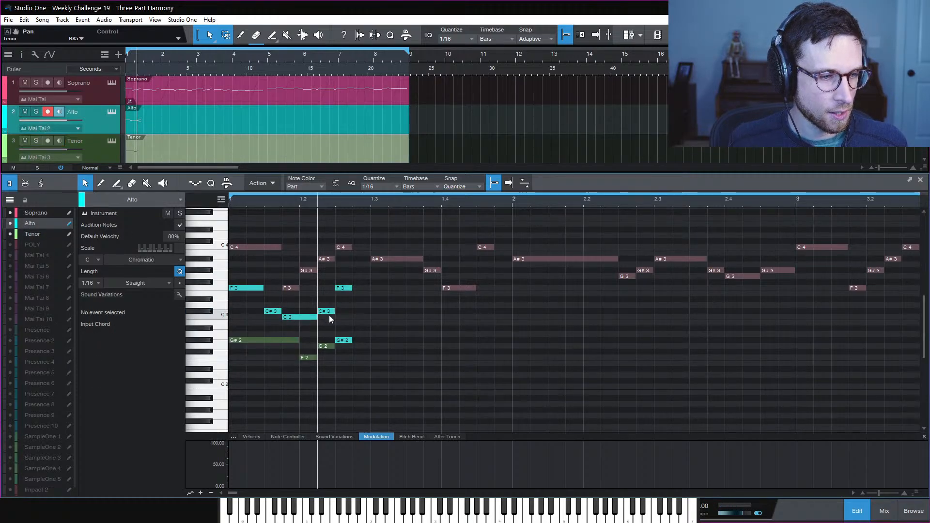
drag(329, 313, 330, 296)
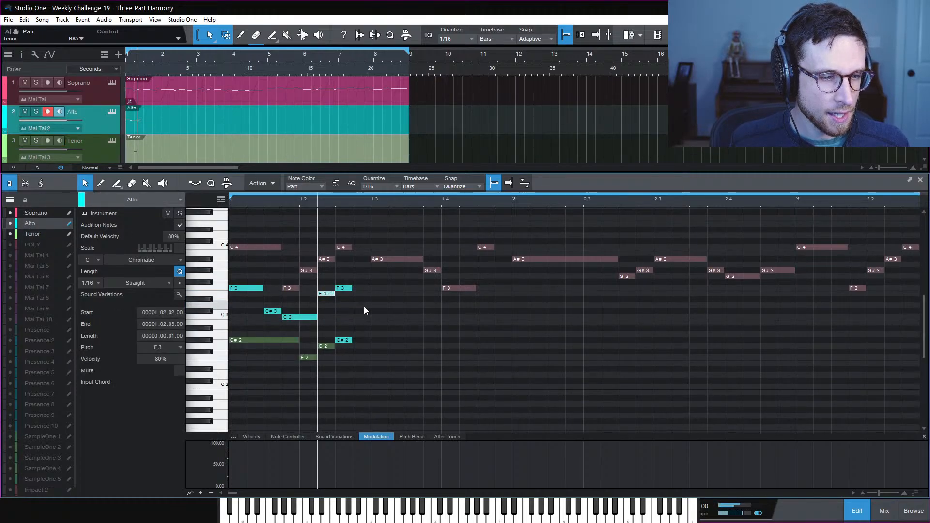
click(364, 306)
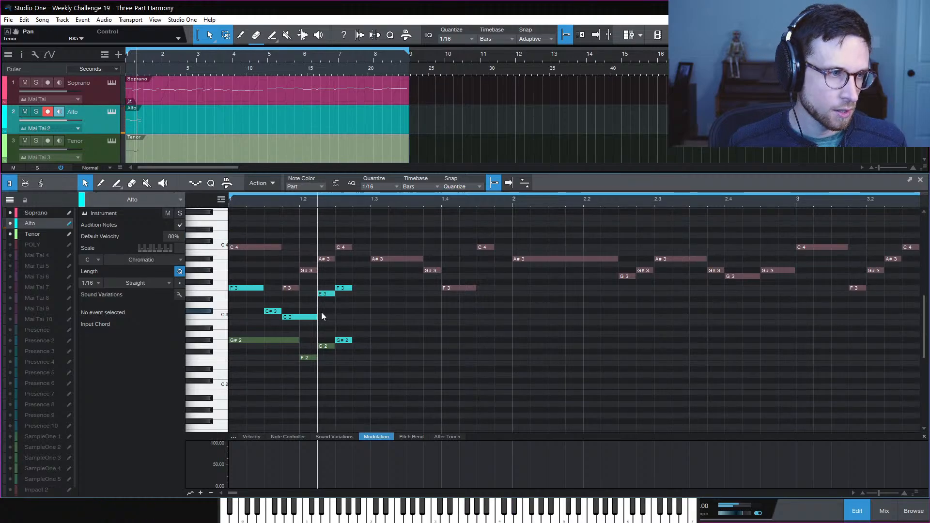
Switch the Soprano and Tenor Mai Tai synths to Poly with 8 voices, then close the Instruments window
click(112, 83)
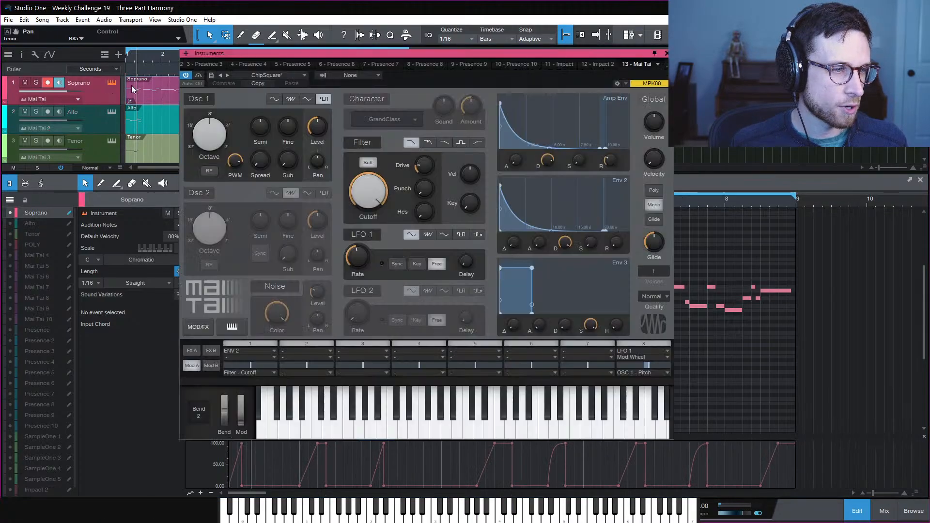
click(655, 204)
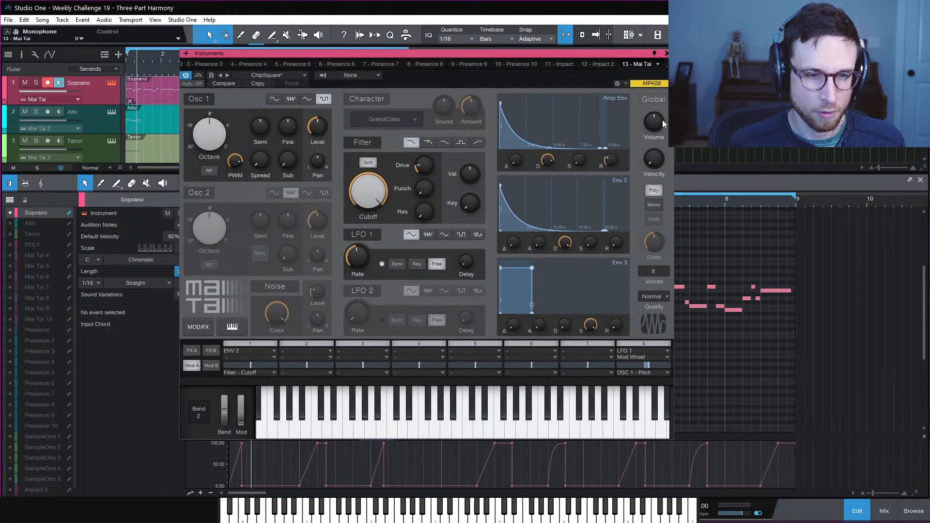
click(666, 53)
click(114, 117)
click(111, 112)
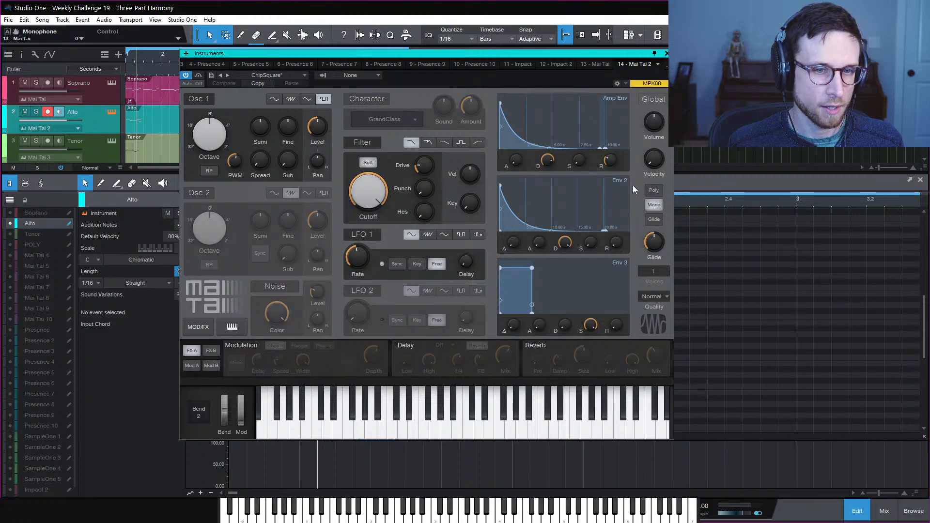
key(Down)
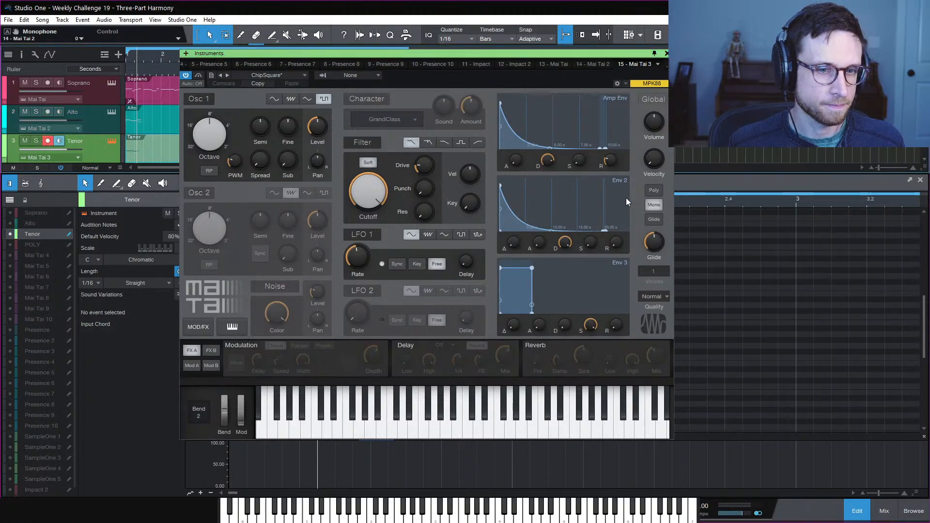
click(655, 192)
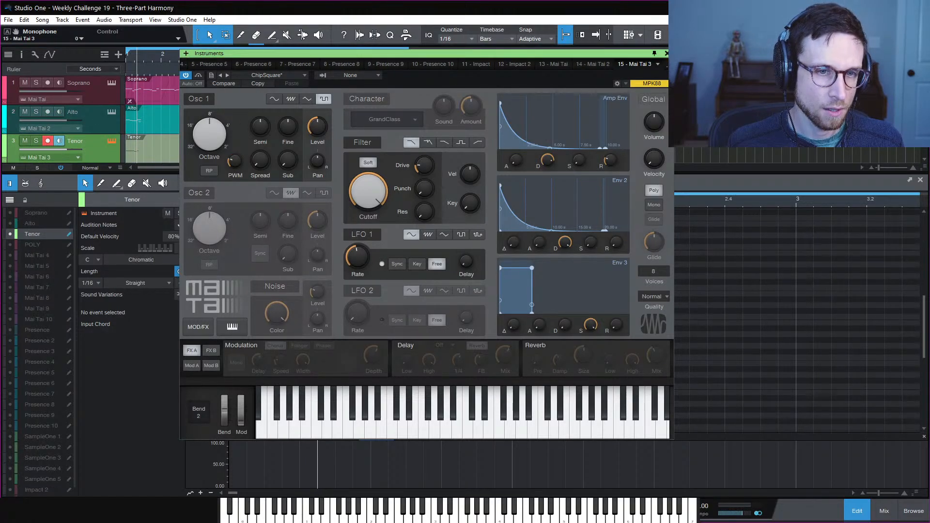
click(667, 53)
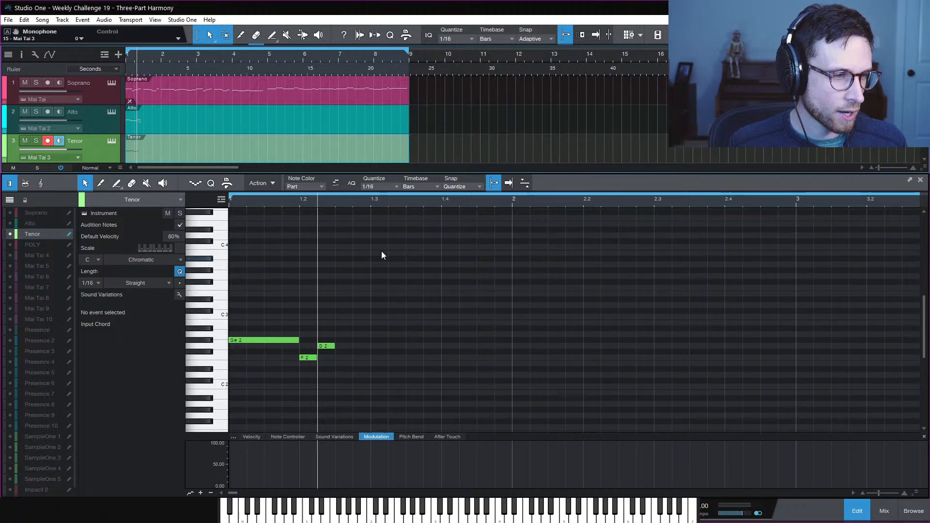
Show Alto and Soprano notes behind the Tenor and play back the three-part harmony
click(10, 223)
click(9, 212)
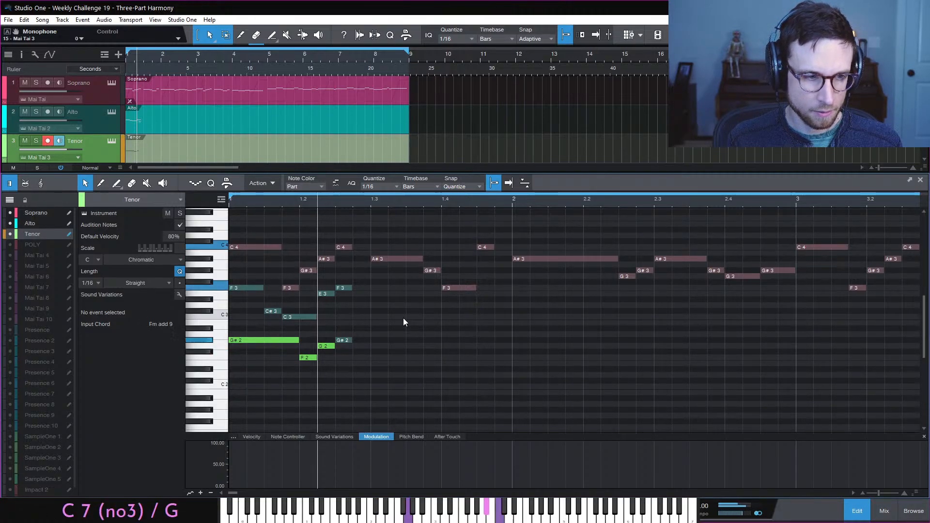
key(space)
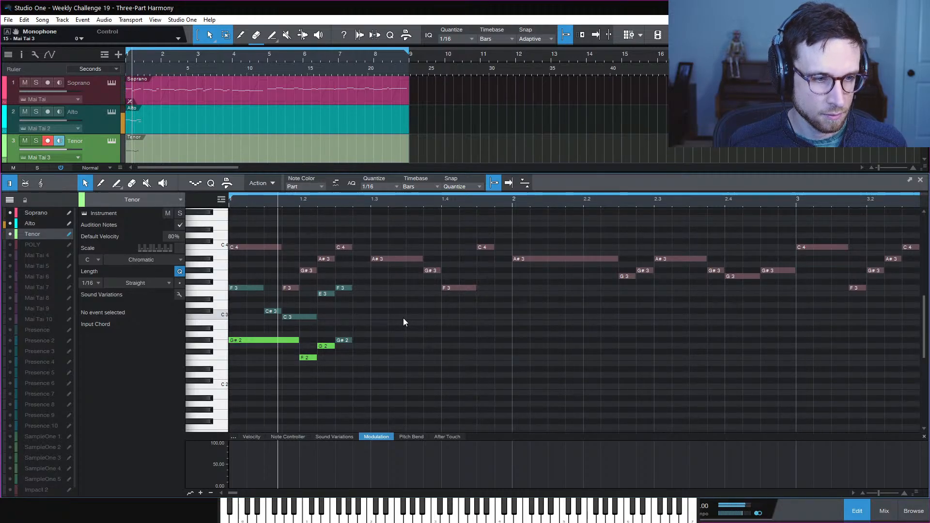
key(space)
key(space)
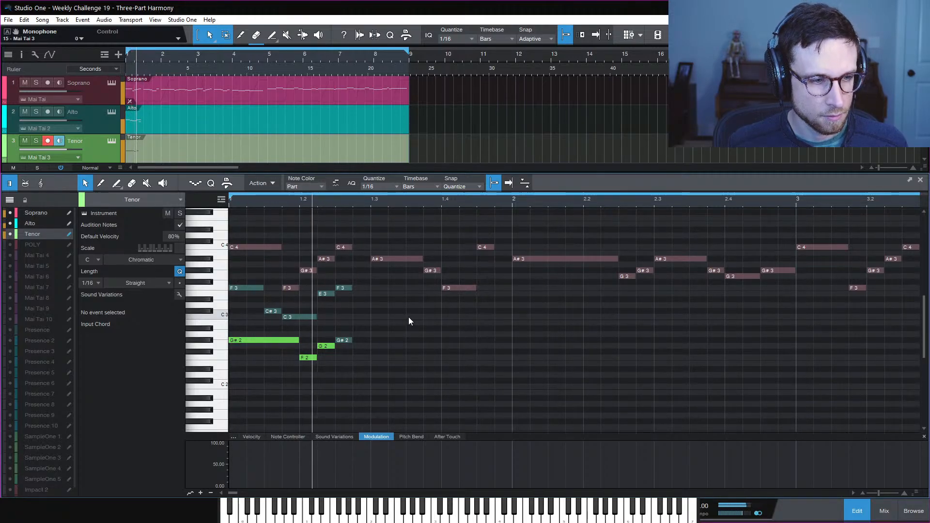
key(space)
key(space)
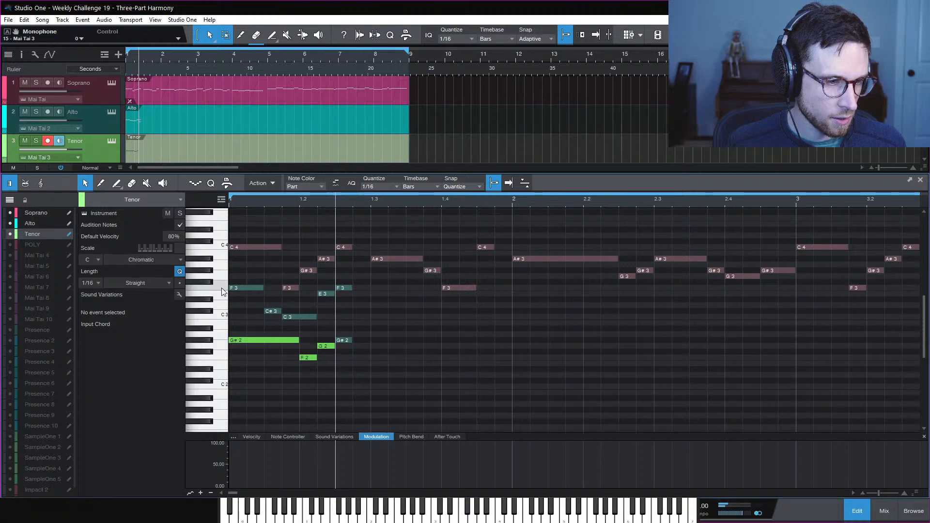
Solo and play the Alto, open the Inspector, and redisplay Soprano and Alto behind the Tenor
click(39, 113)
key(space)
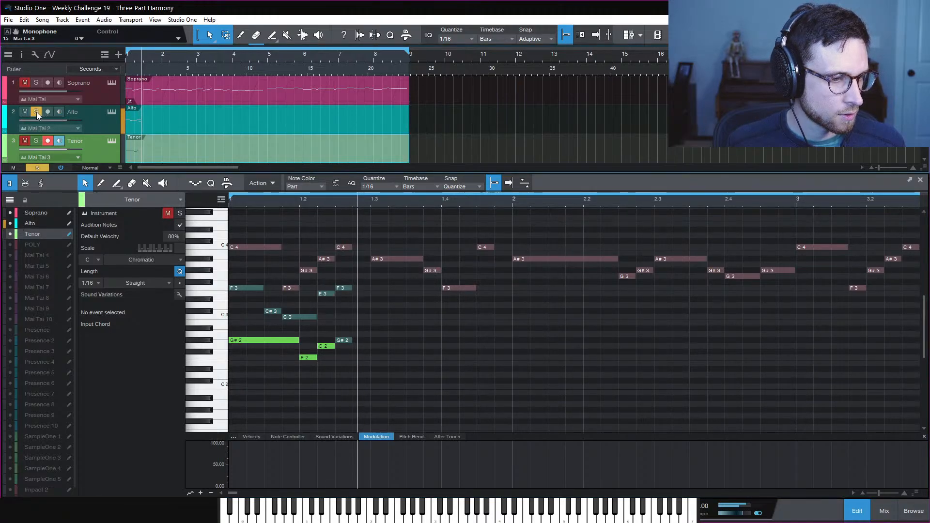
click(89, 124)
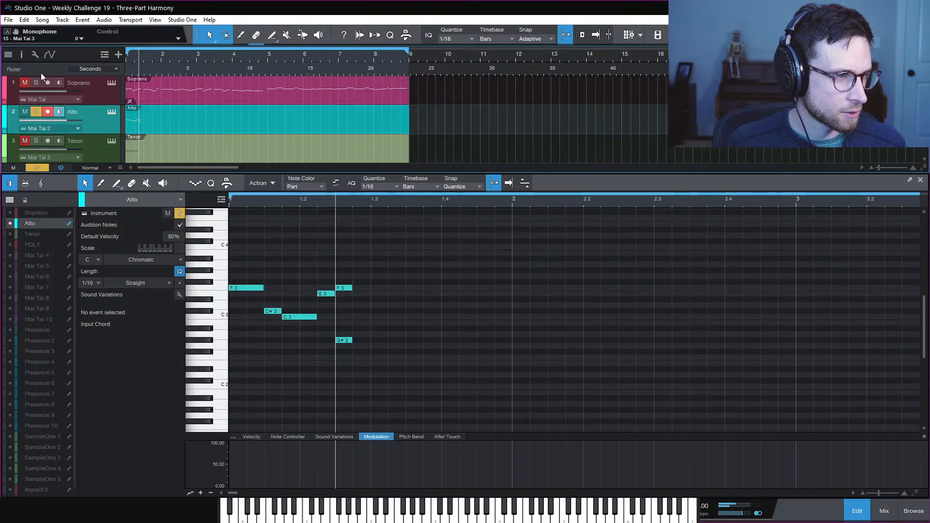
click(21, 53)
click(181, 148)
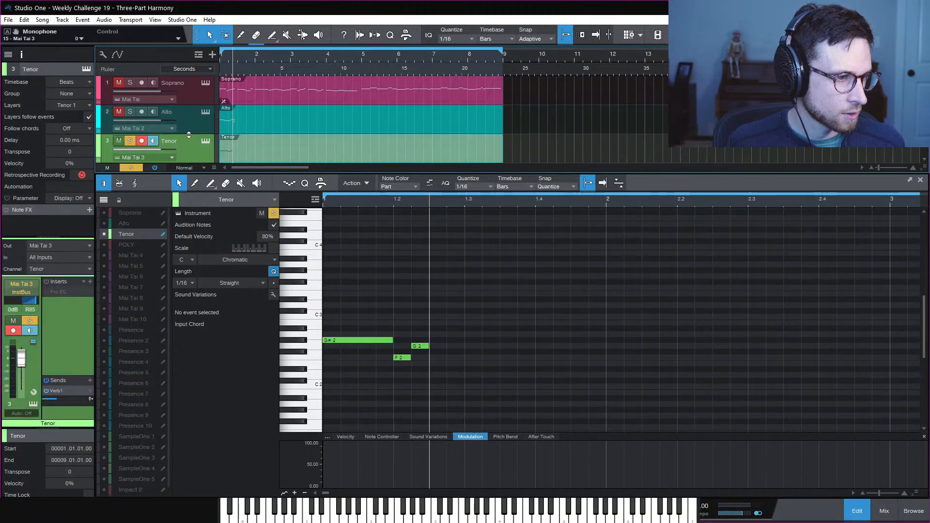
key(space)
key(space)
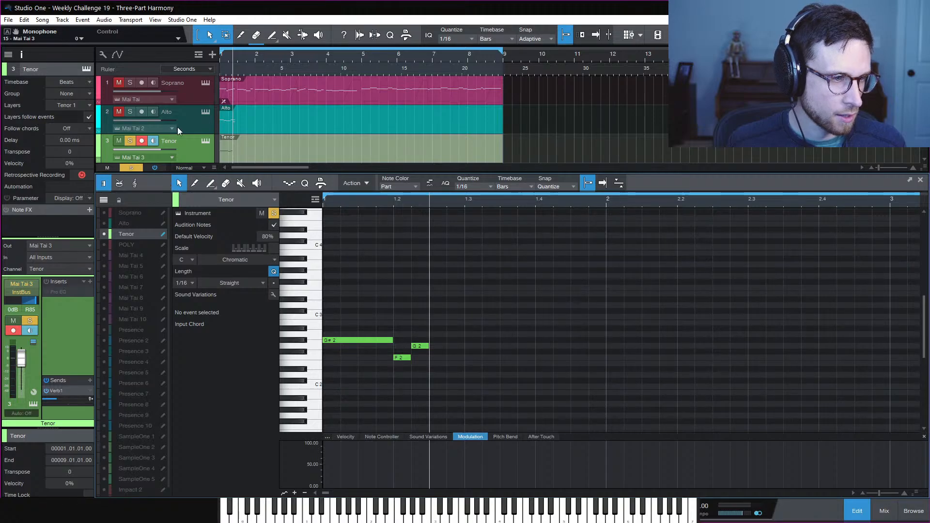
click(104, 224)
click(104, 213)
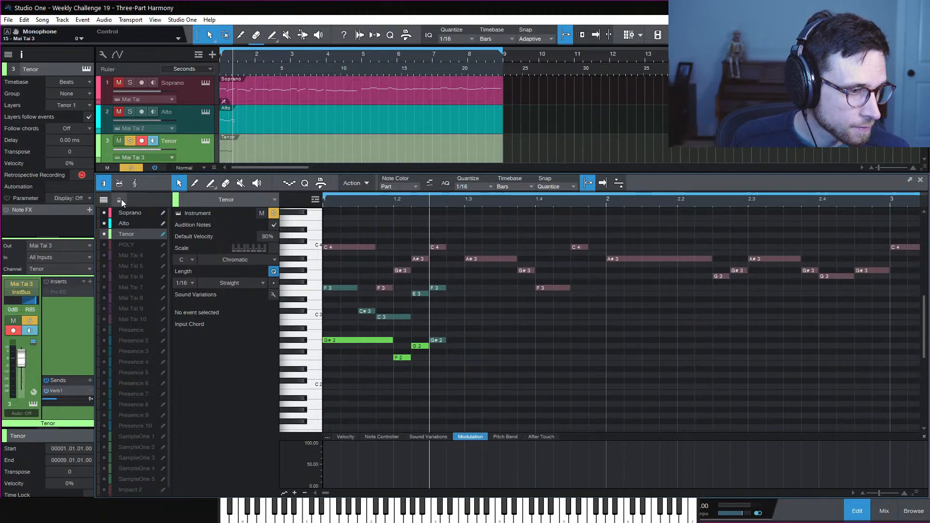
Delete the Alto's duplicate G#2 at 1.3 and keep the Tenor's G#2 in place
click(21, 54)
click(343, 341)
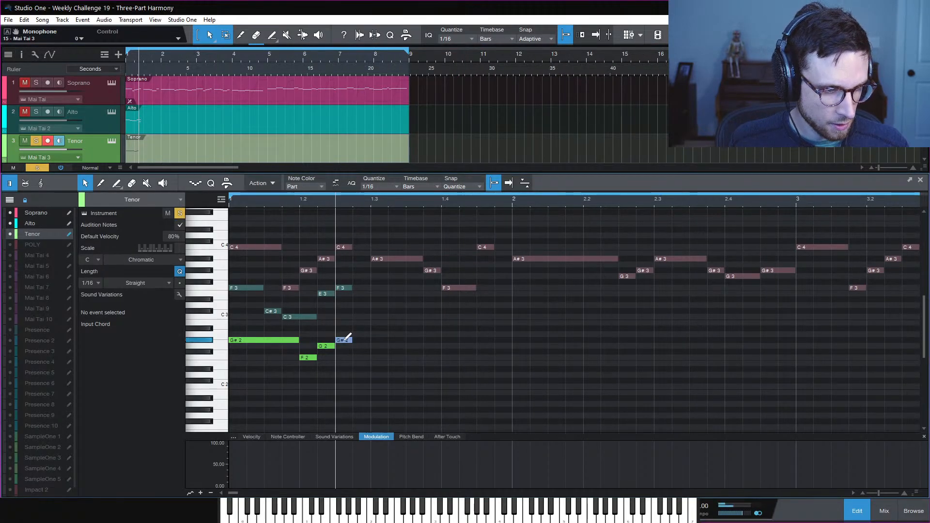
drag(345, 341, 347, 347)
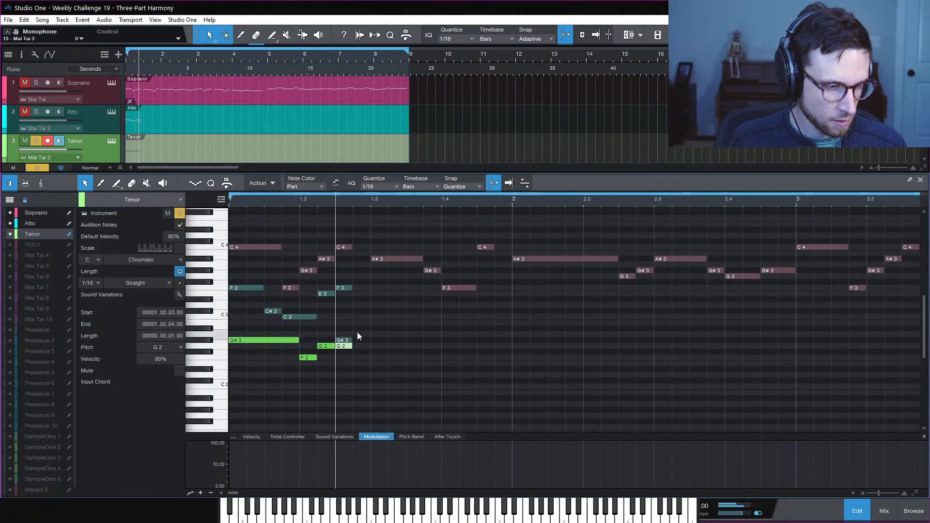
click(340, 340)
click(51, 225)
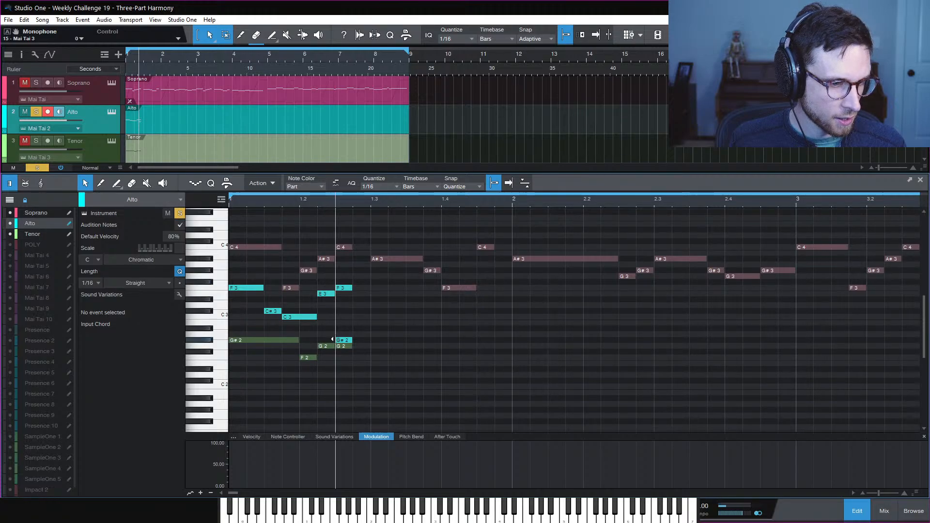
click(341, 341)
key(Delete)
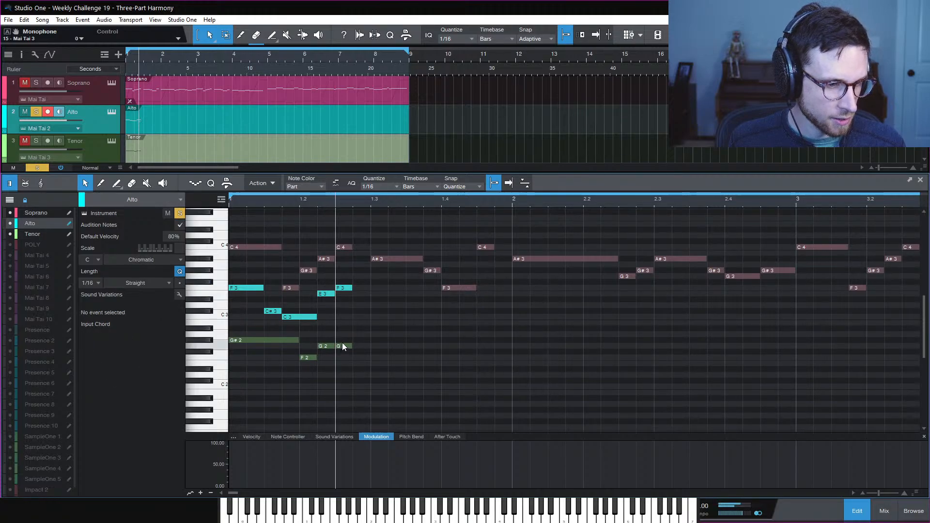
click(41, 234)
drag(336, 347, 336, 341)
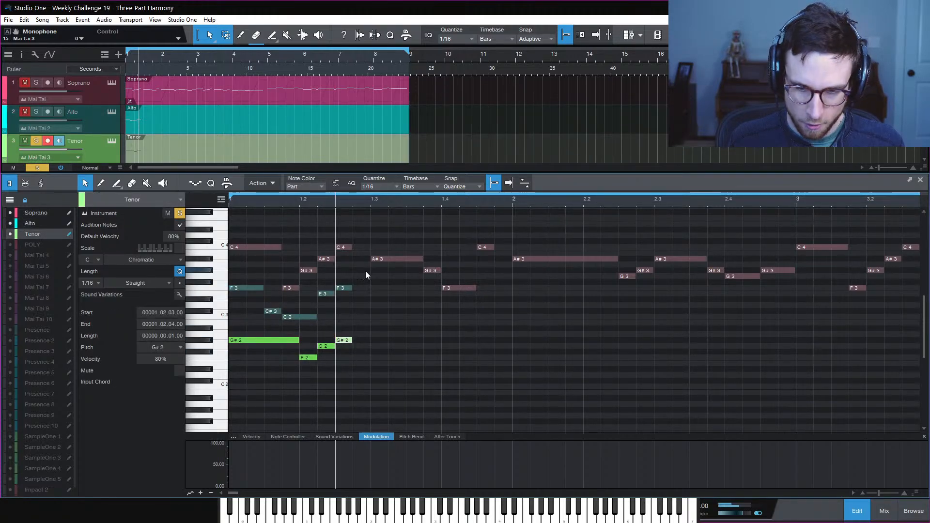
Play back the passage from the start, selecting the Alto and then the Soprano track
key(space)
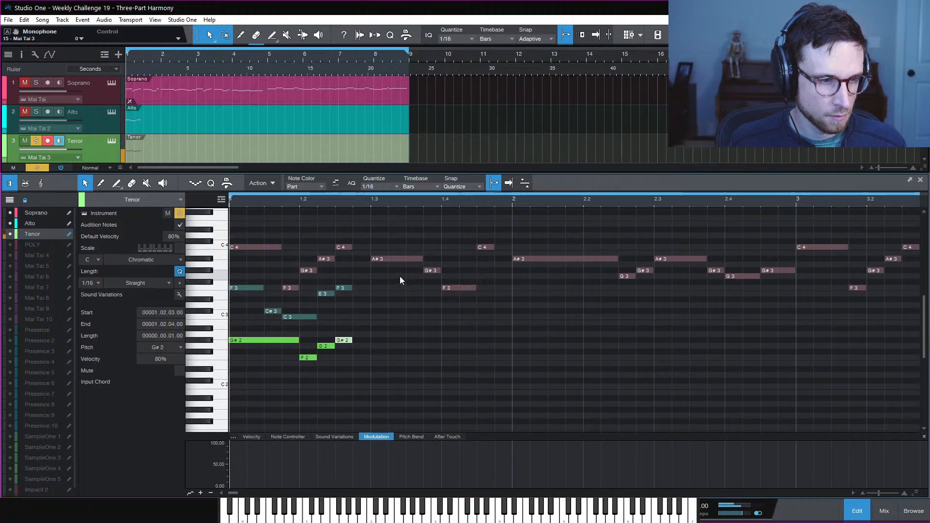
key(space)
key(space)
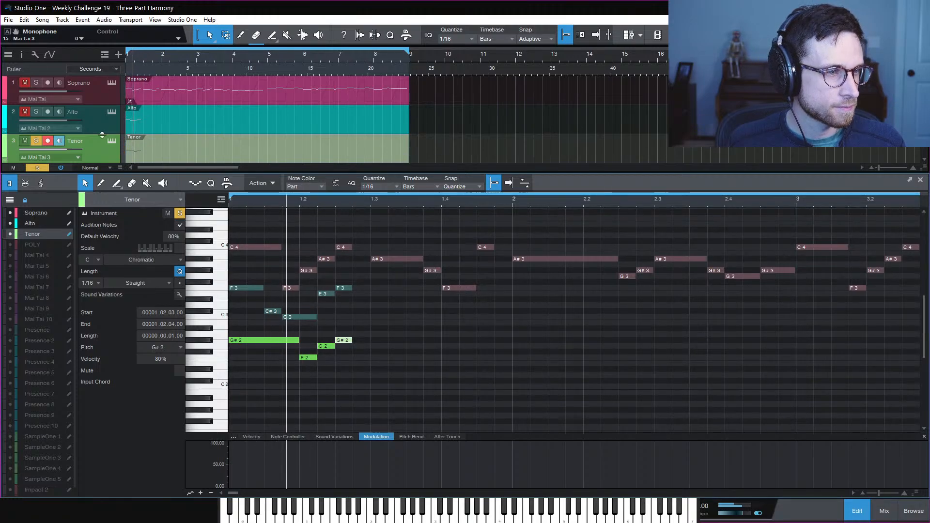
key(space)
click(103, 123)
key(space)
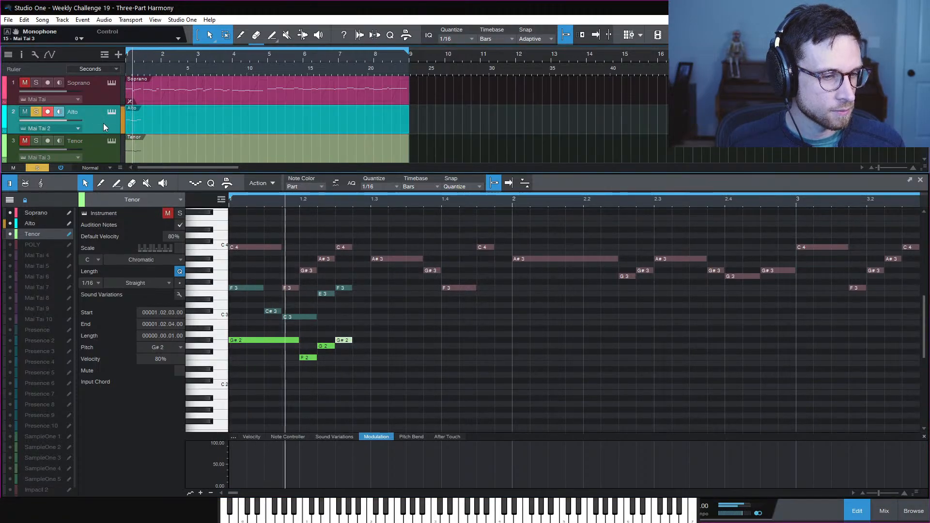
click(98, 93)
key(space)
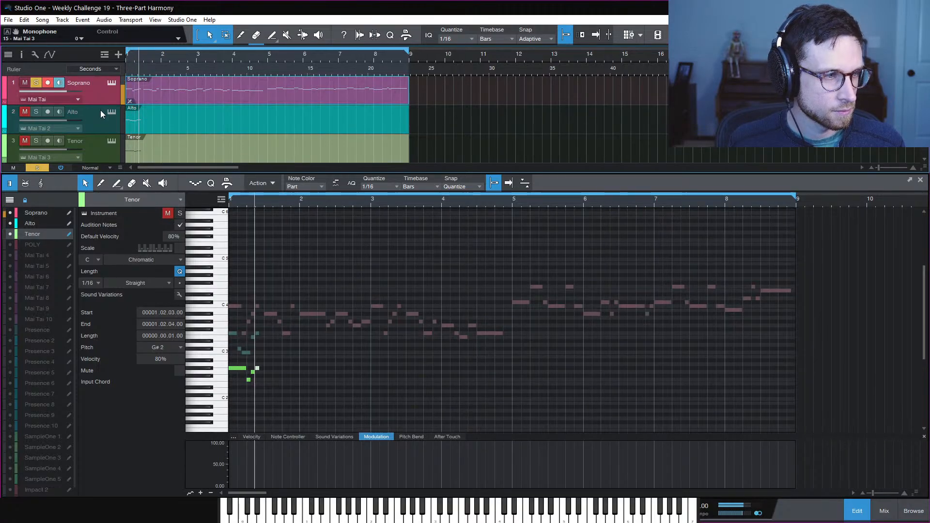
key(space)
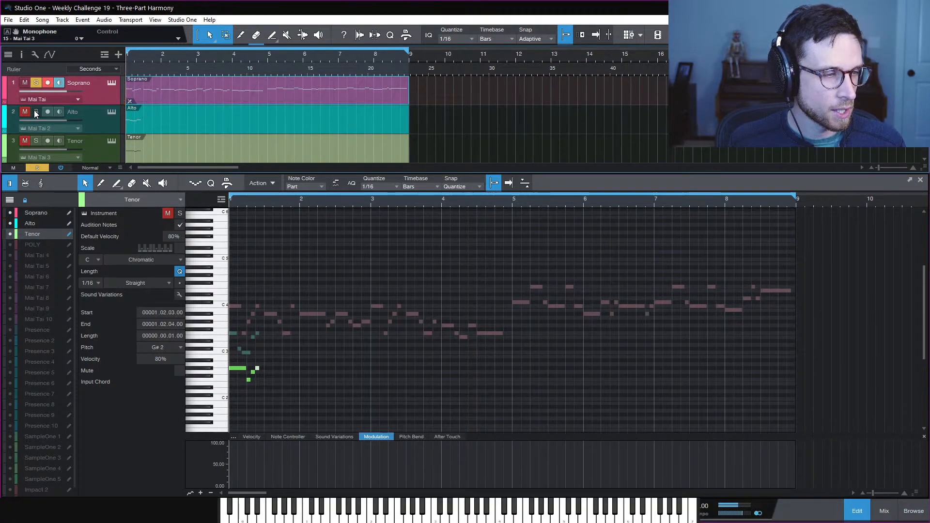
Solo the Alto, solo and unmute the Tenor, and play the three-part harmony
click(35, 112)
key(space)
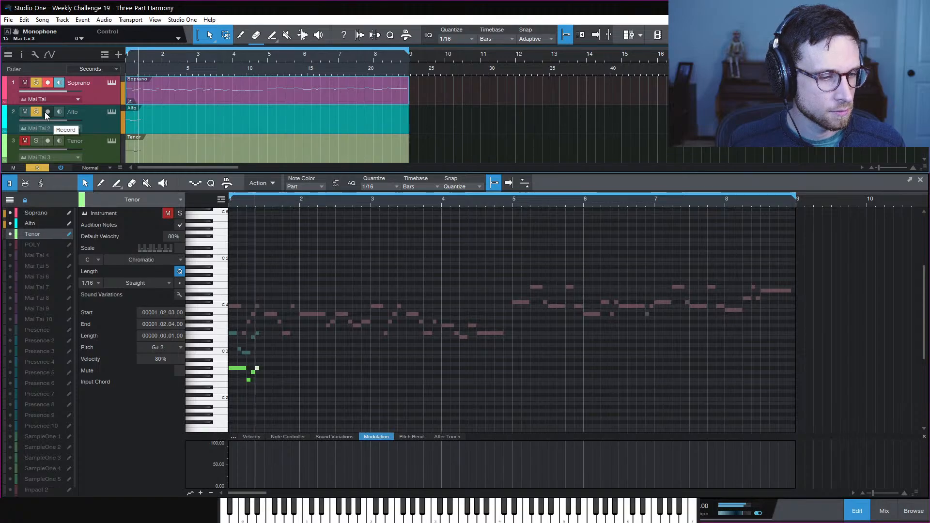
key(space)
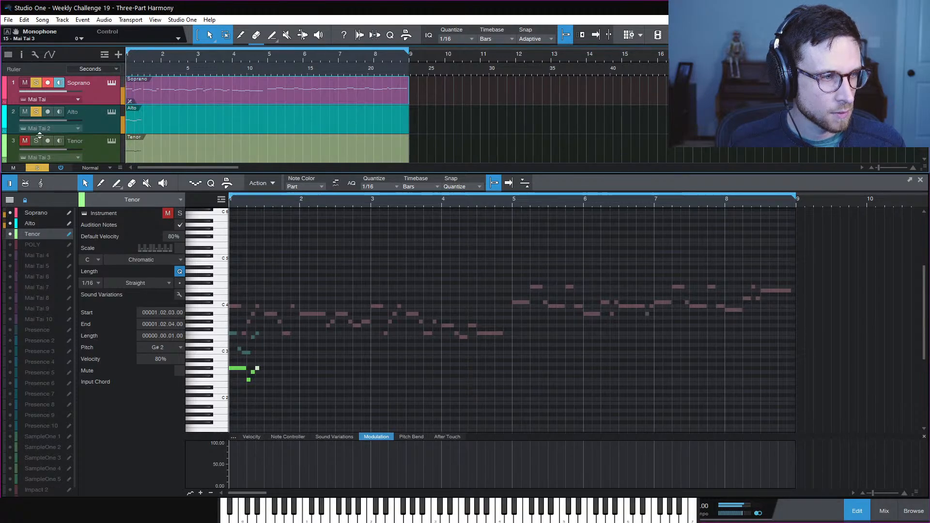
click(37, 141)
key(space)
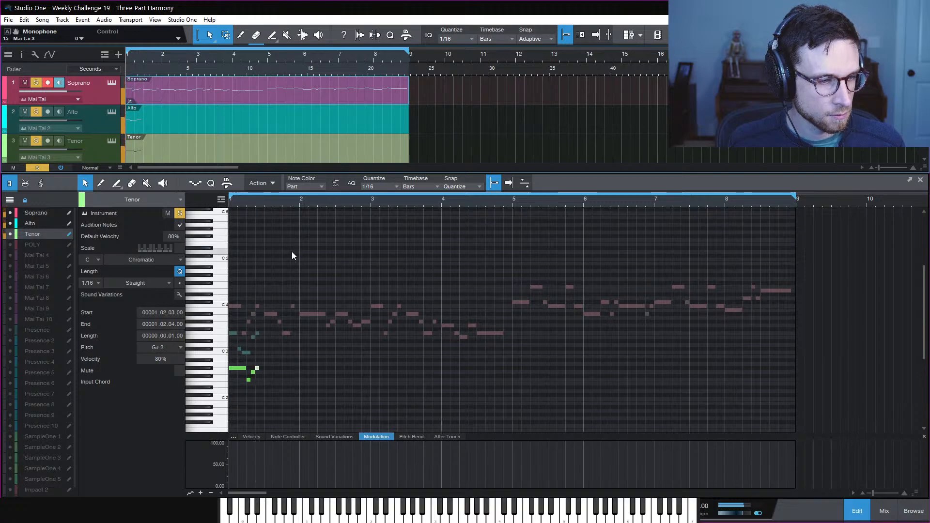
click(312, 268)
key(space)
Zoom the piano roll to bars 1–3 with taller note rows and replay the harmony
key(e)
key(e)
key(e)
scroll(364, 274, down, 10)
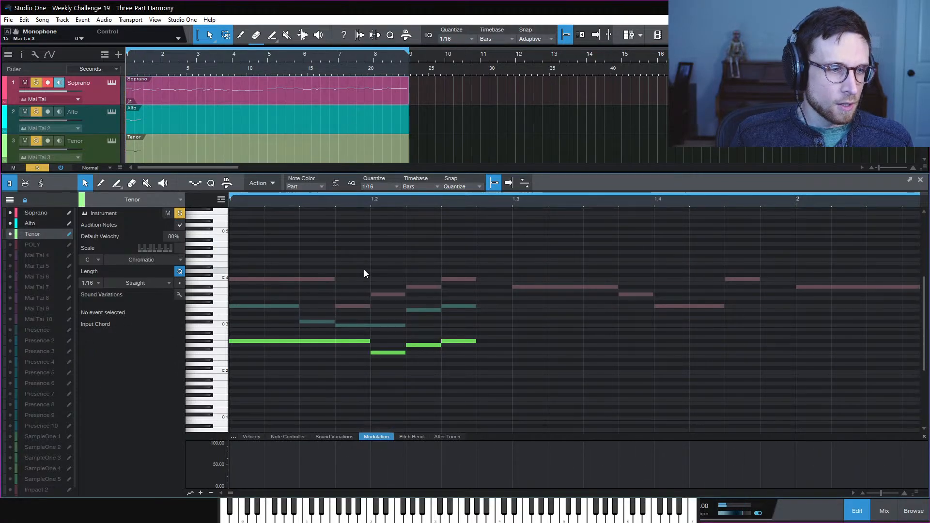
key(shift+e)
key(shift+e)
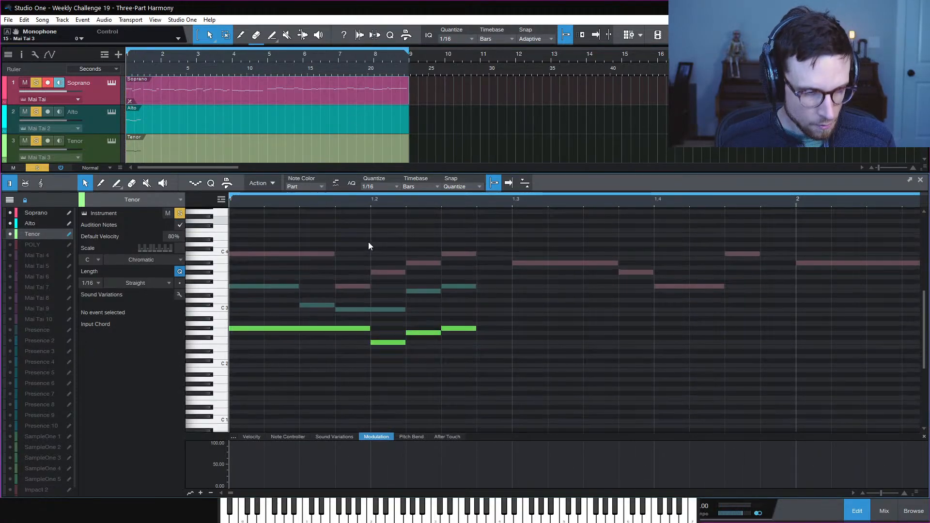
key(w)
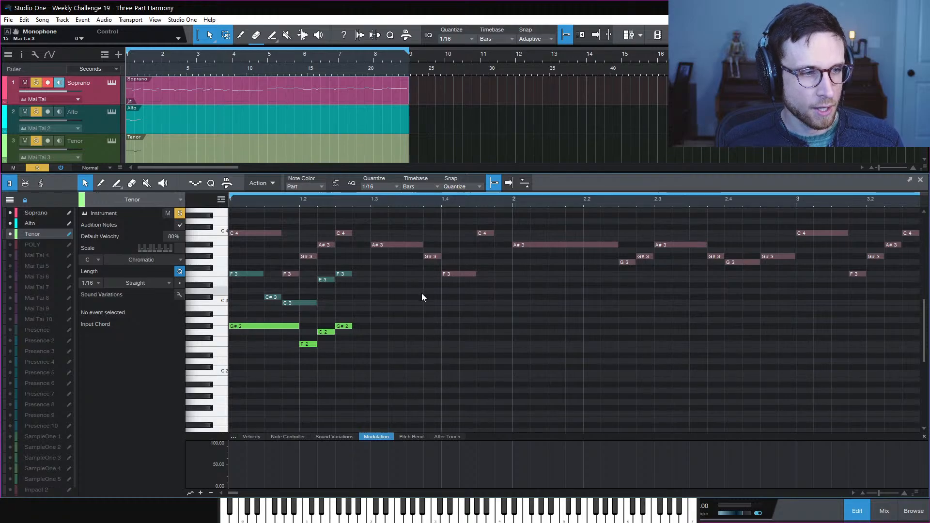
key(space)
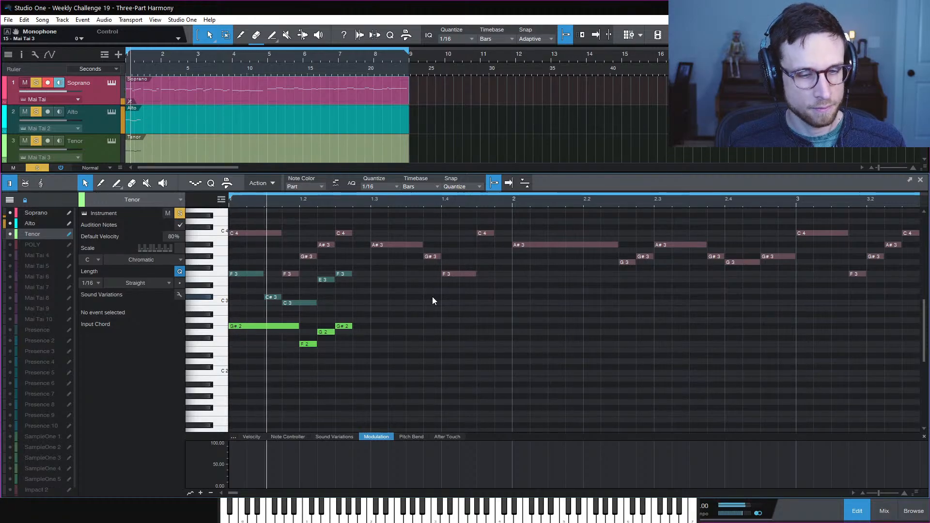
key(space)
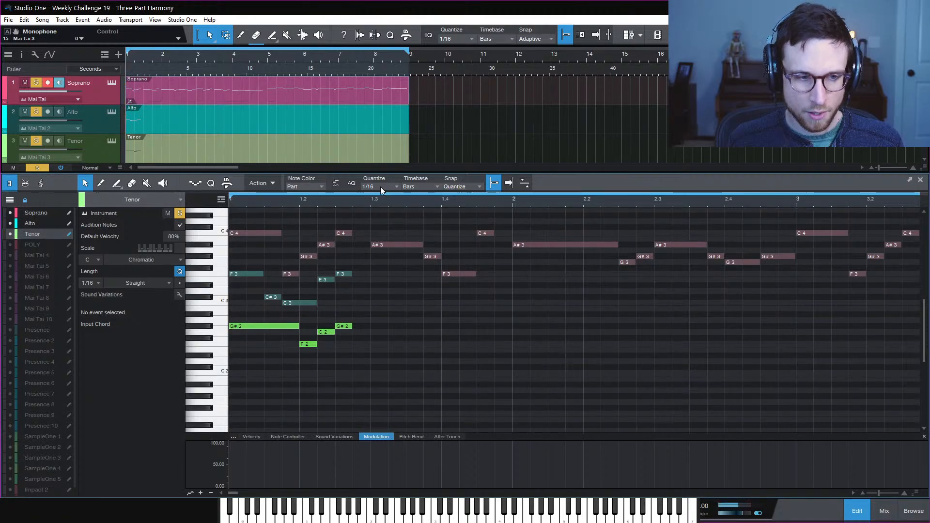
key(space)
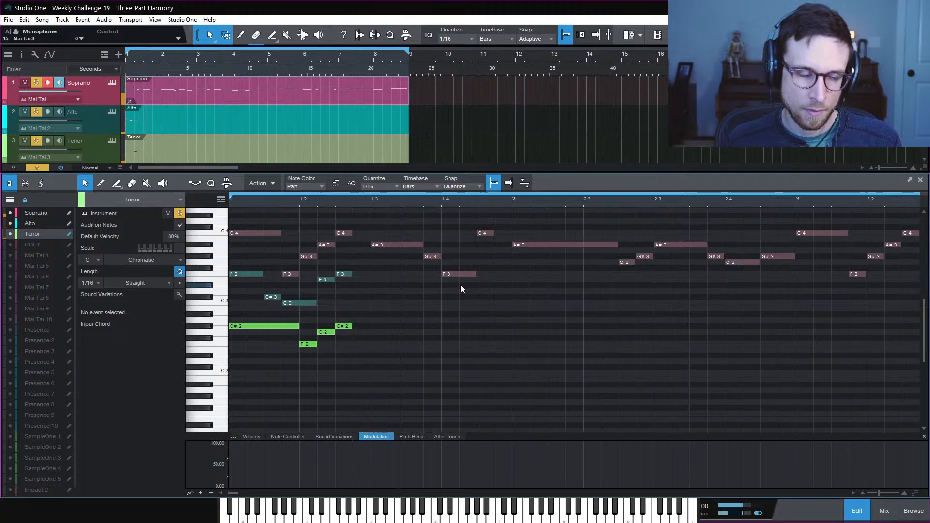
key(space)
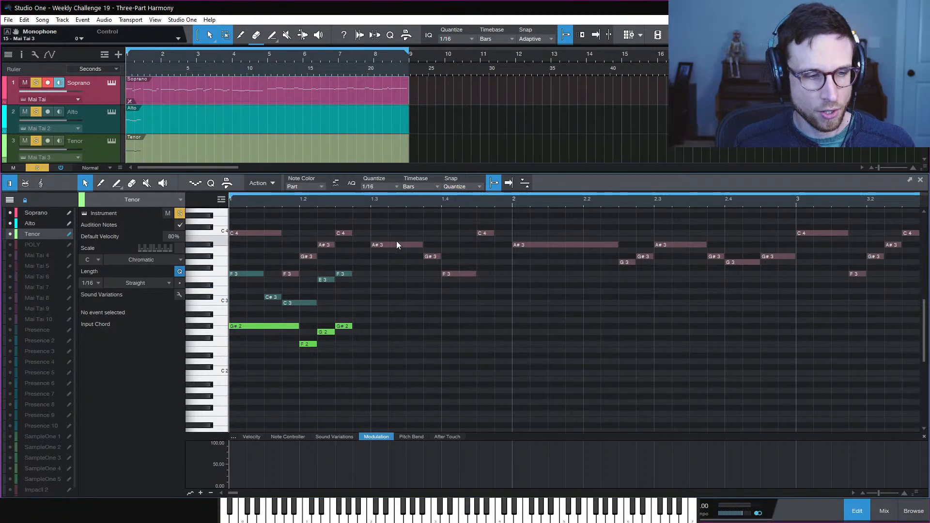
Choose Fm as the song key and give the piano roll more height
click(678, 506)
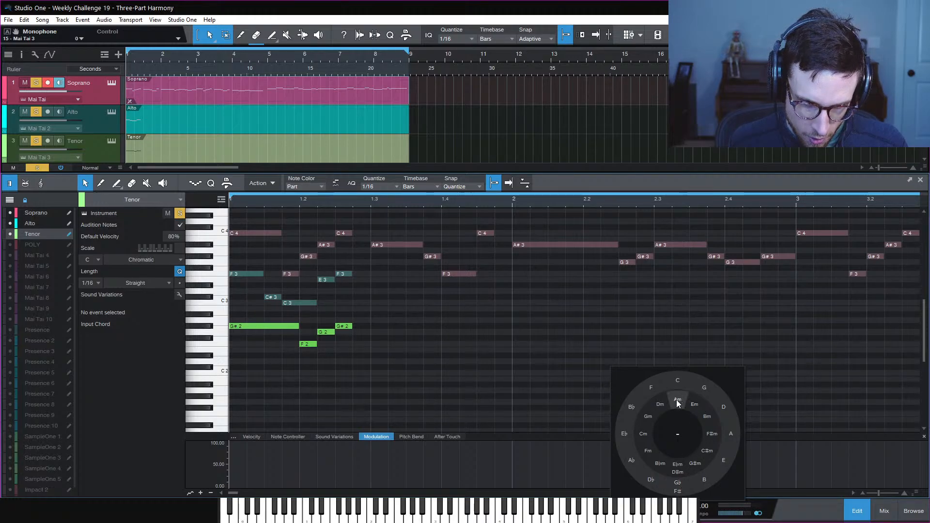
click(647, 450)
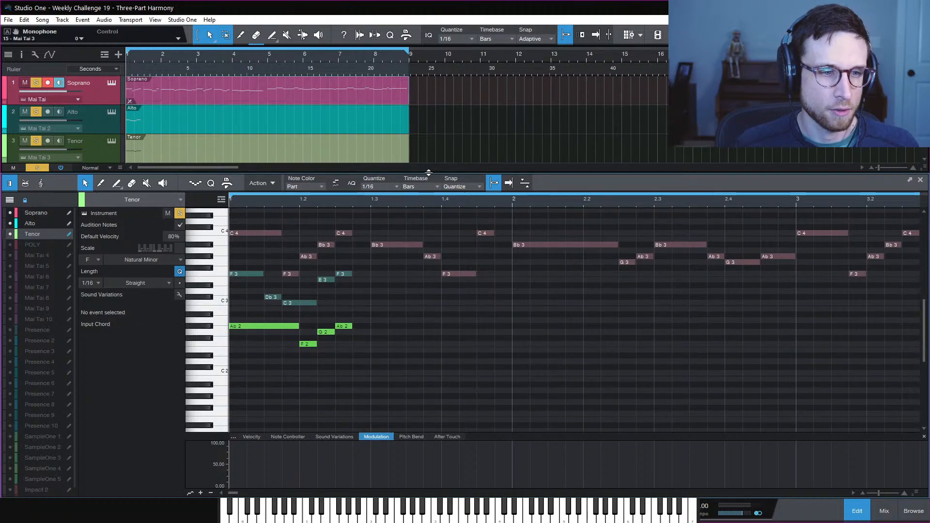
drag(426, 170, 426, 103)
key(e)
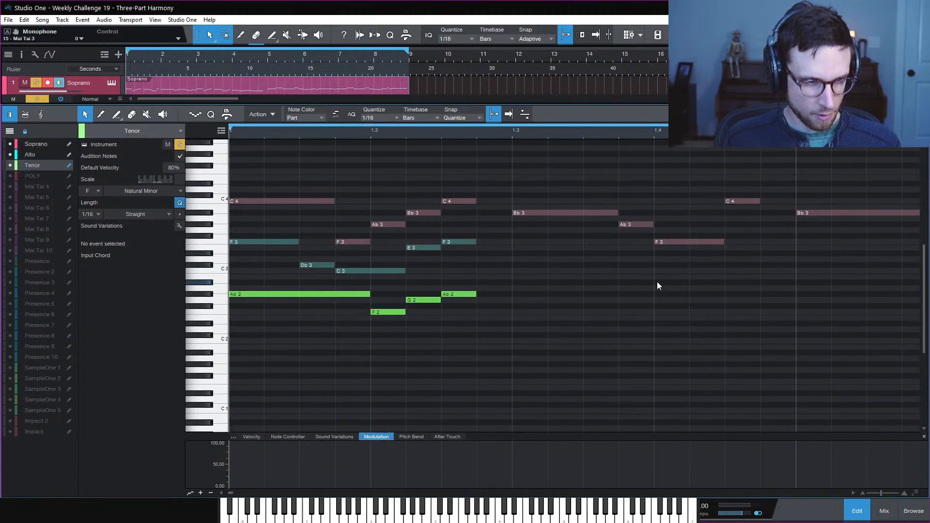
scroll(647, 283, right, 2)
scroll(647, 281, left, 1)
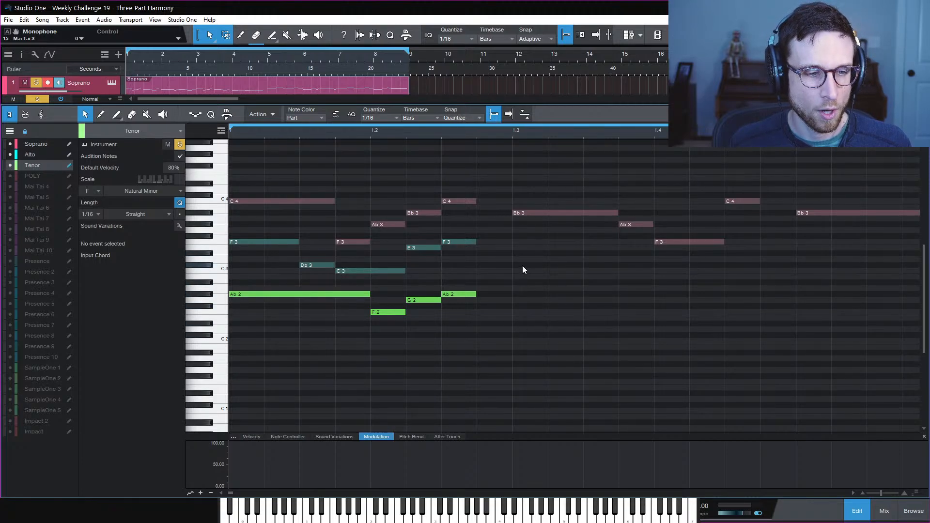
Add a Tenor F2 and an Alto Db3 at beat 1.3, each three sixteenths long
click(514, 312)
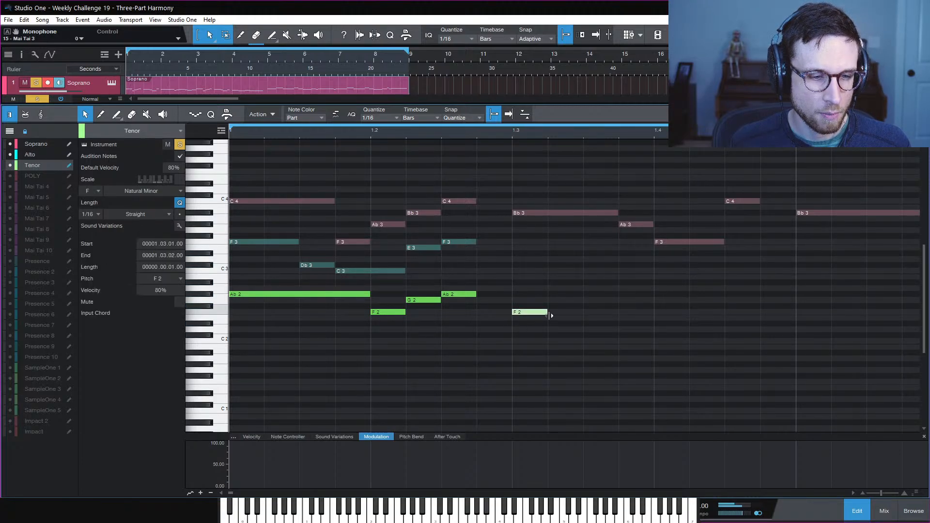
drag(551, 316, 619, 316)
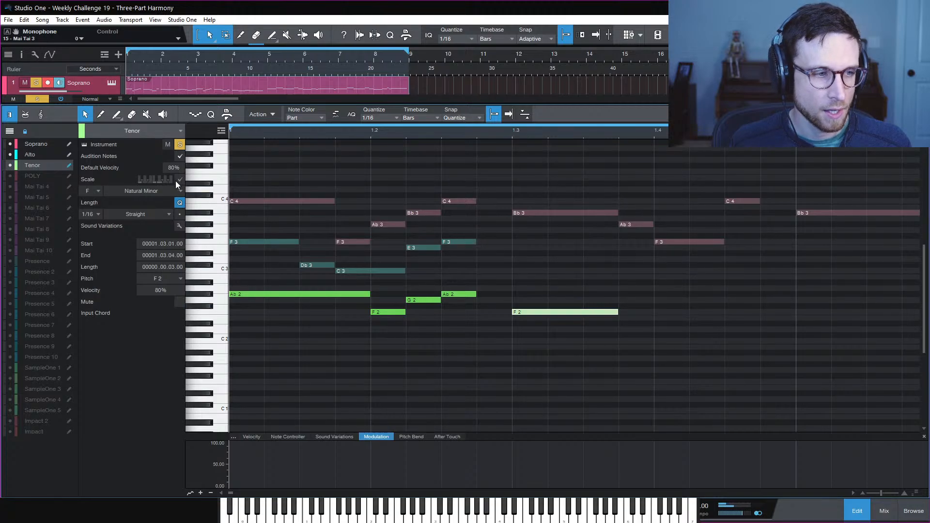
click(31, 155)
click(514, 266)
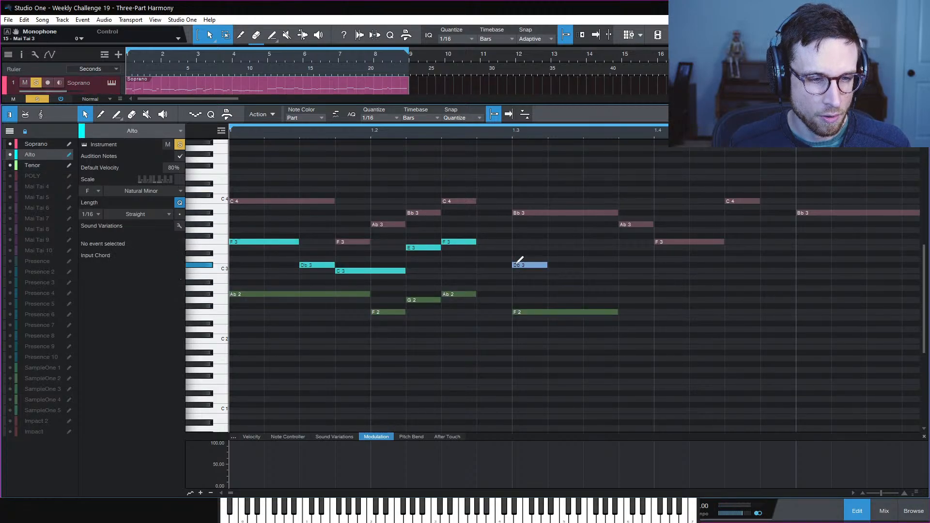
drag(545, 269, 619, 268)
Play back the new chord and set the playback position to beat 1.2.3
key(space)
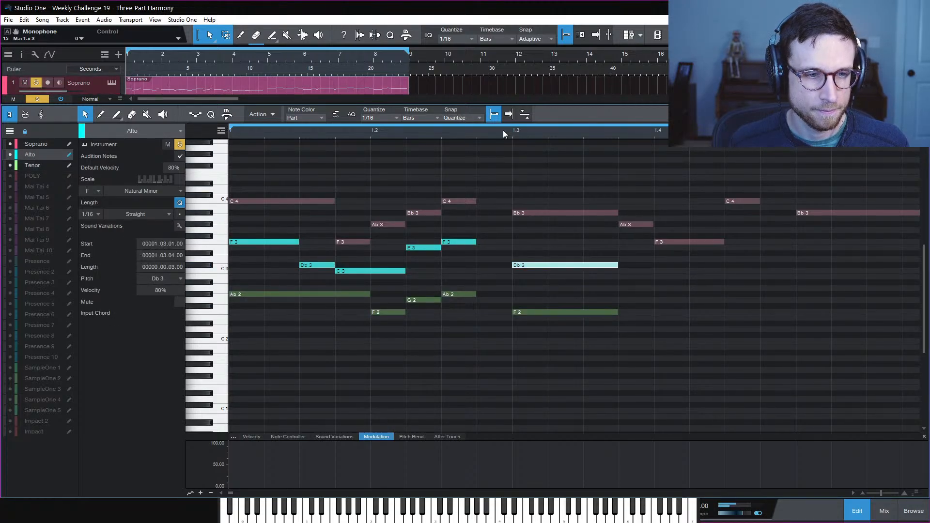
key(space)
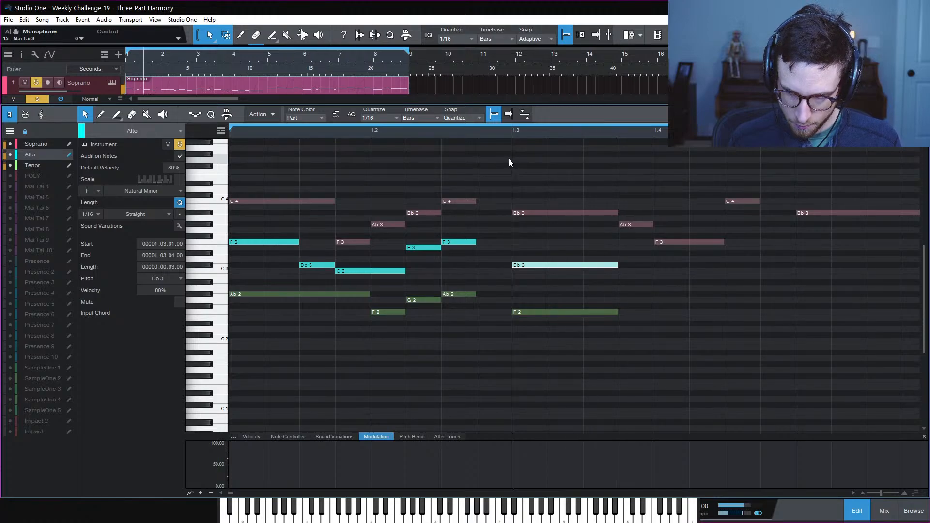
key(space)
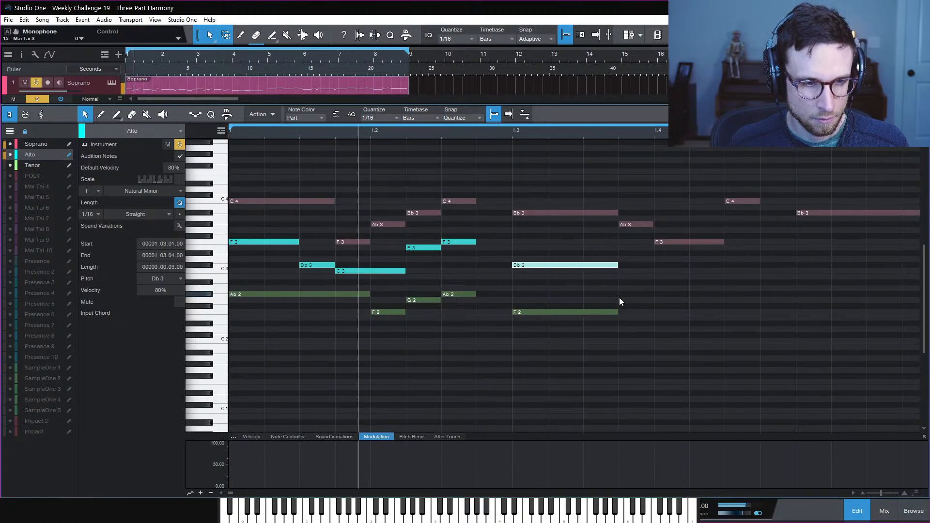
click(662, 281)
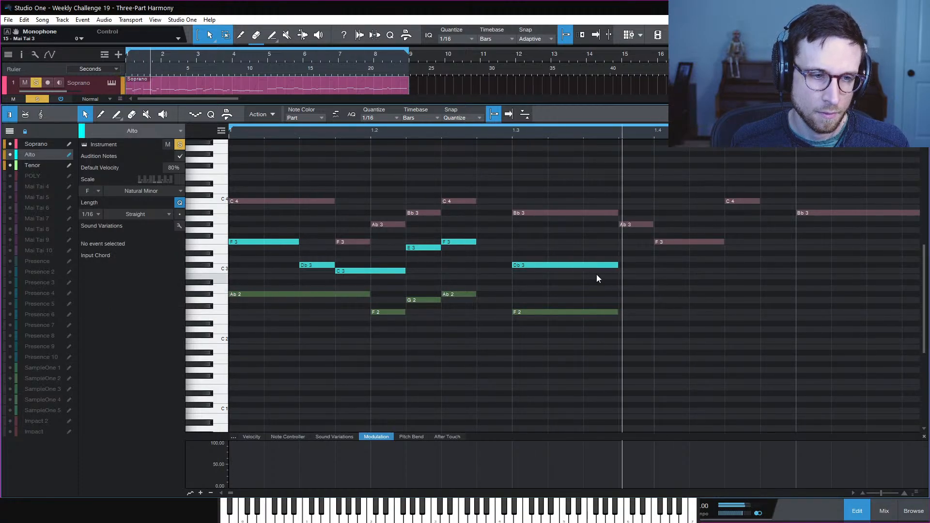
click(444, 135)
key(space)
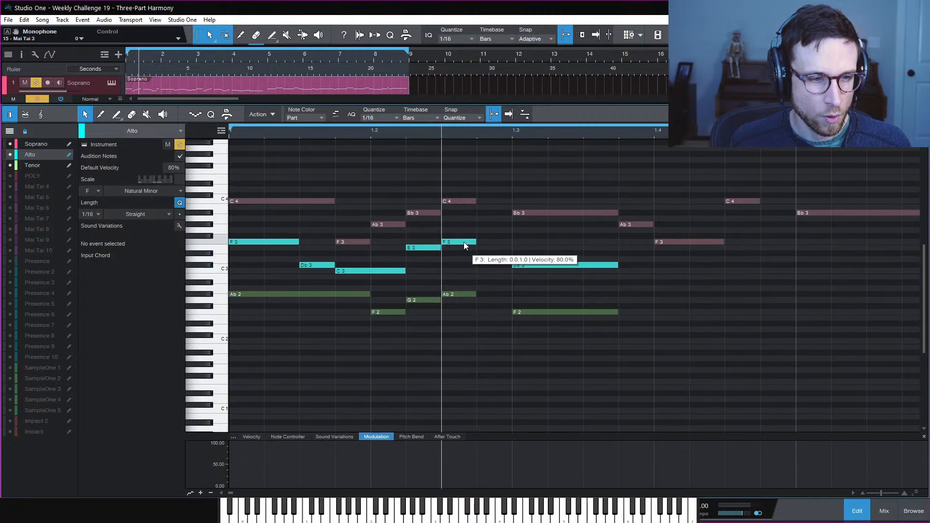
Copy the Alto F3 down to Eb3 and the Tenor Ab2 down to G2, then play from 1.2.3
drag(464, 242, 508, 262)
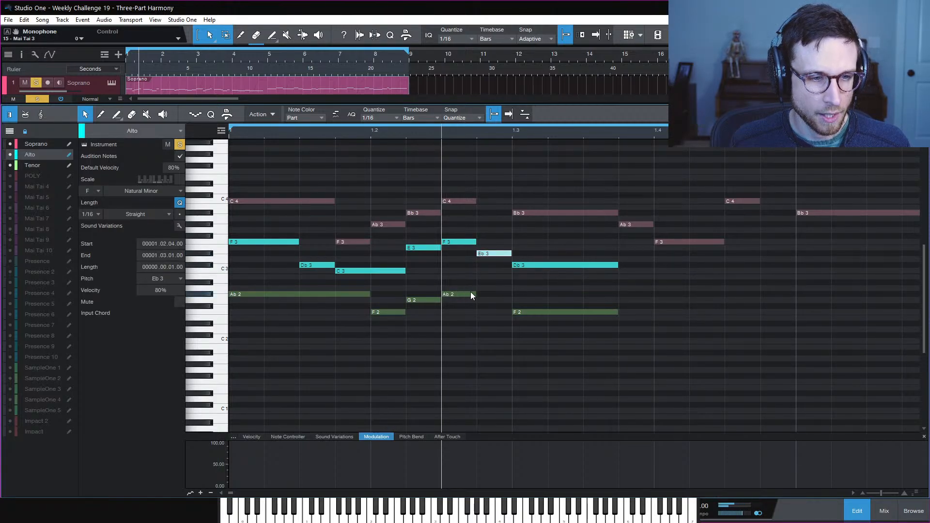
click(33, 167)
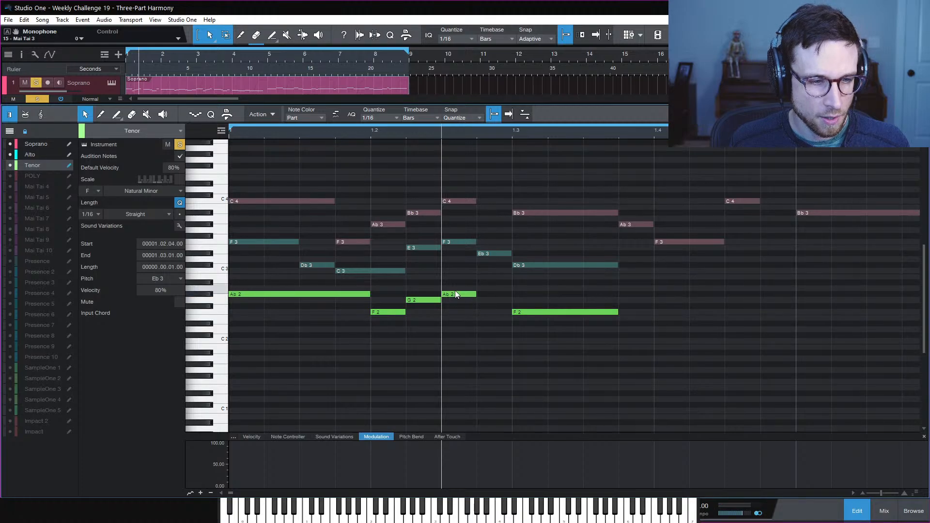
drag(455, 293, 495, 301)
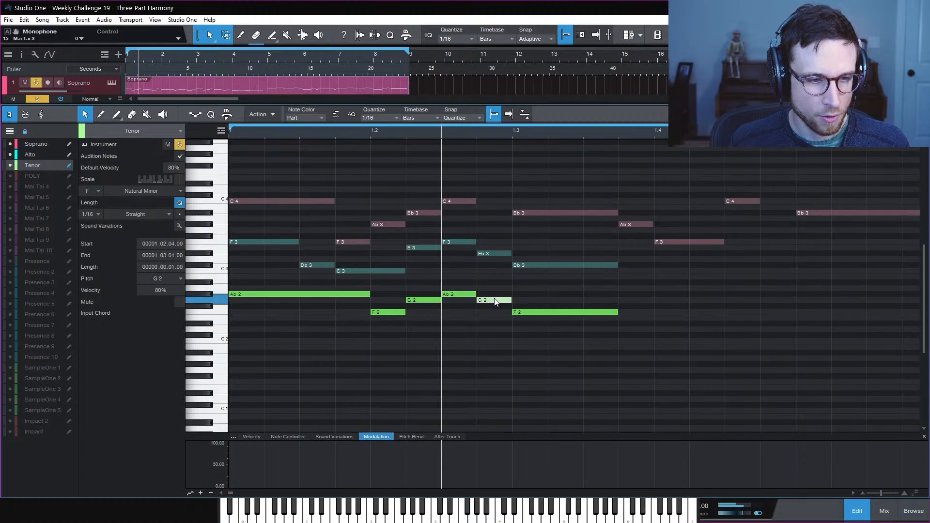
click(542, 286)
key(space)
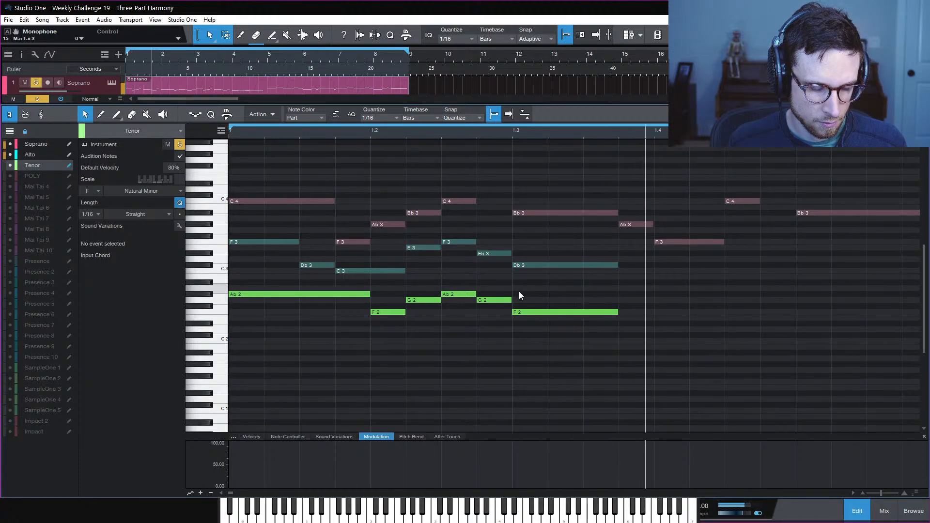
key(space)
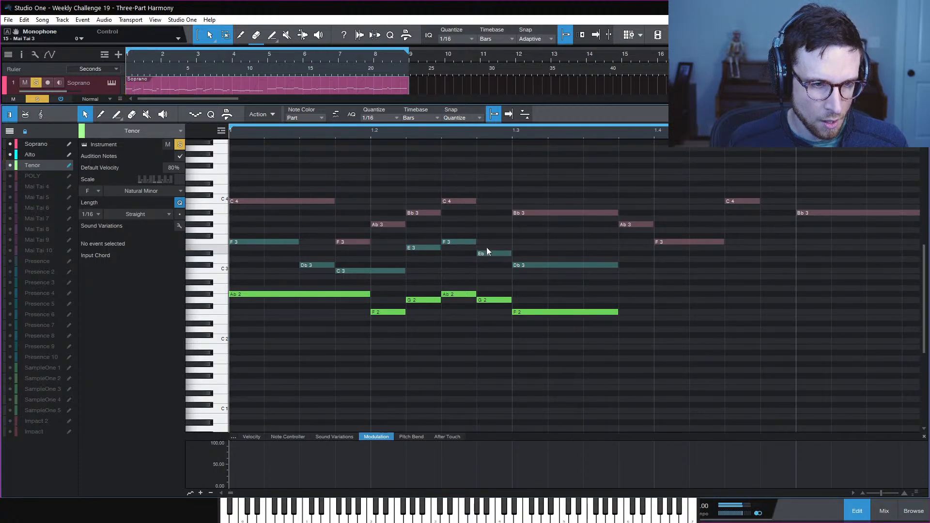
Copy an Alto note down to a short C3 leading into the Db3 and play the harmony
click(59, 155)
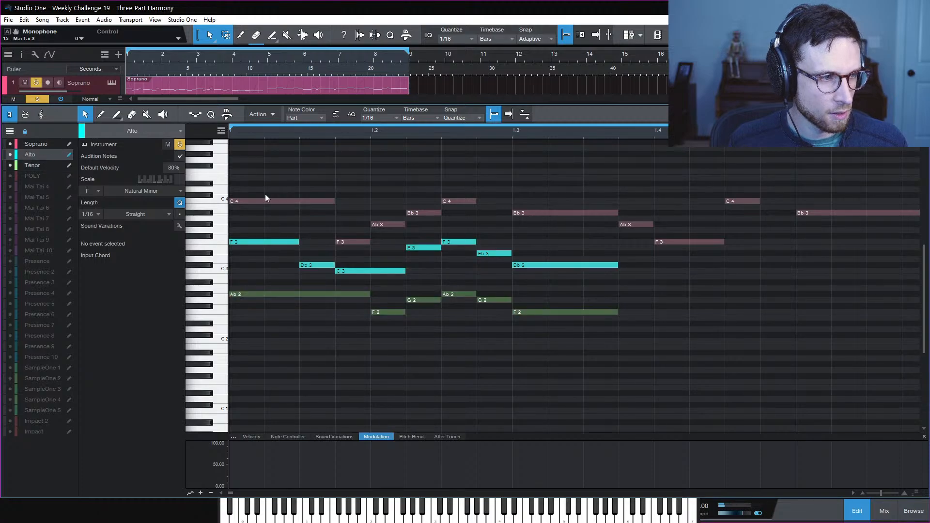
drag(490, 252, 494, 270)
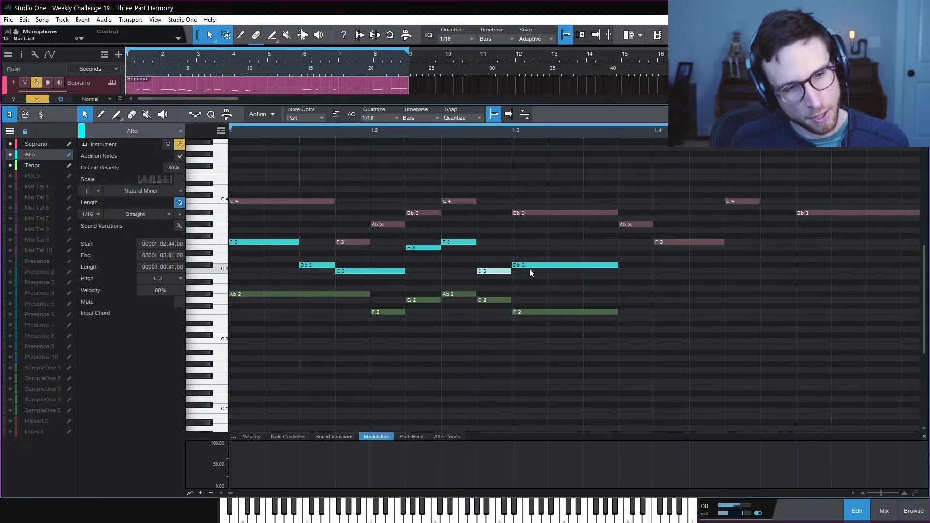
click(569, 289)
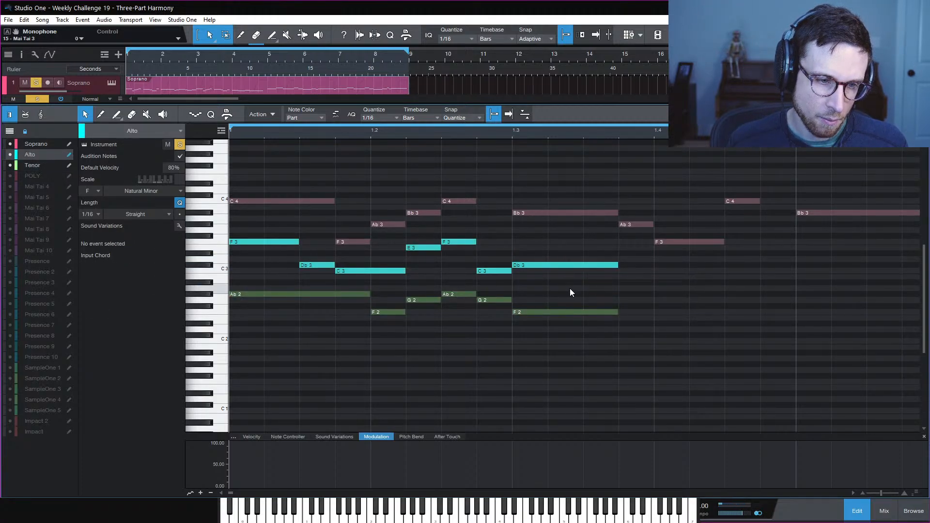
key(space)
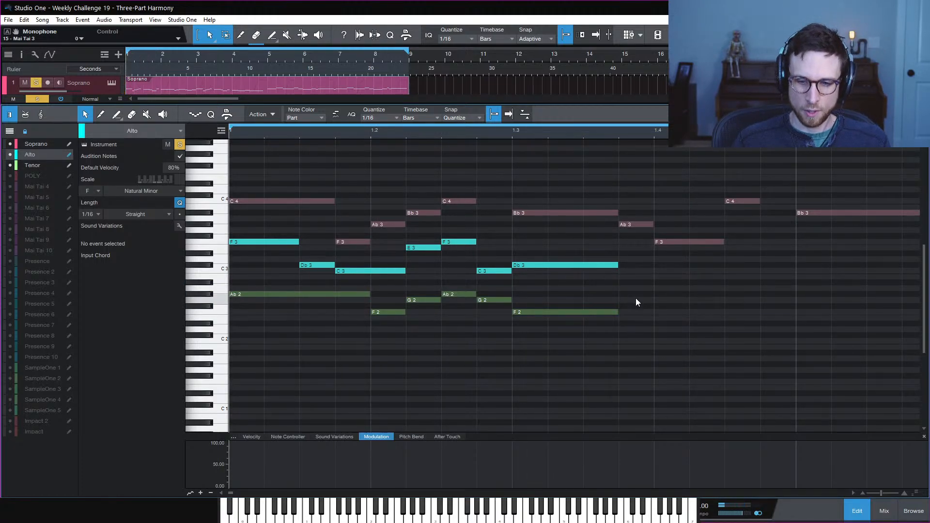
click(512, 132)
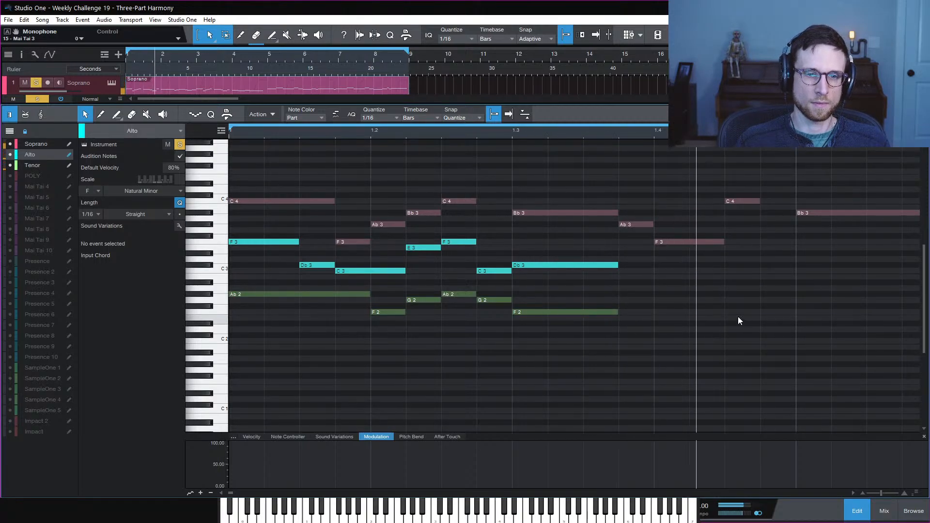
key(space)
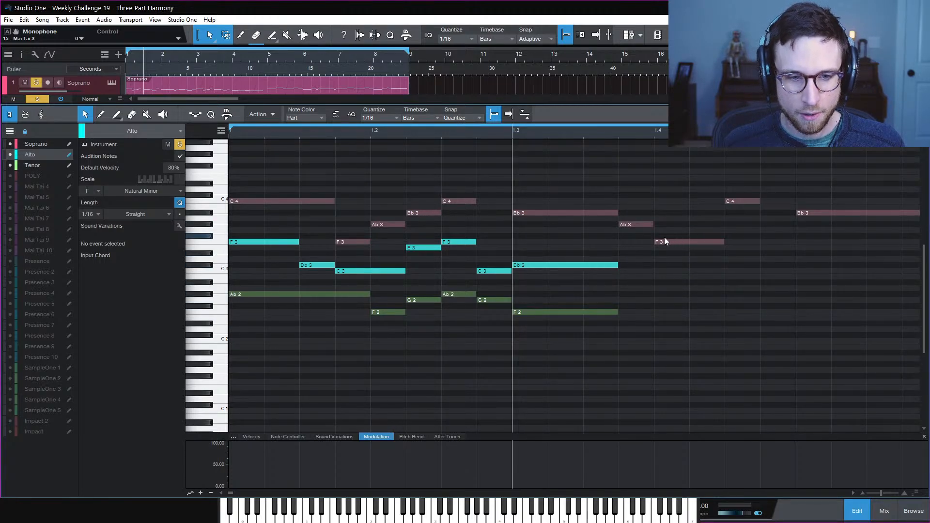
click(655, 130)
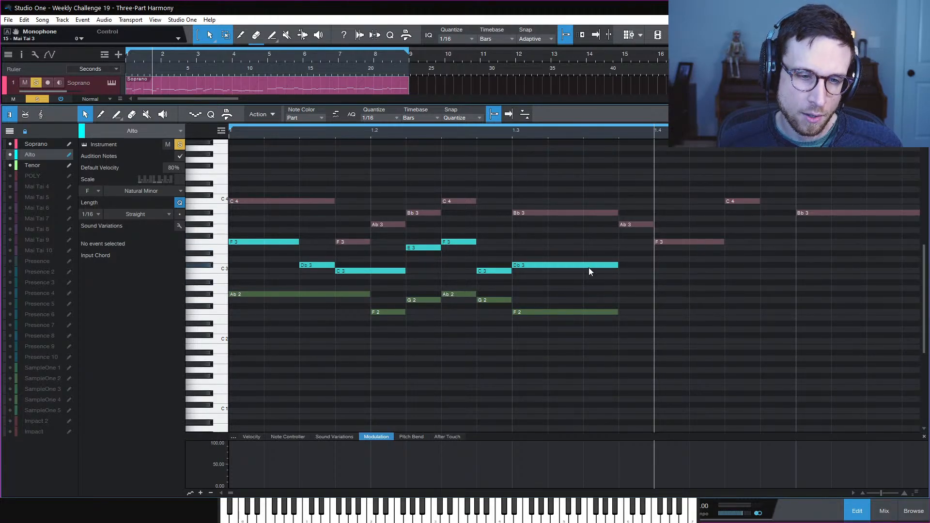
Draw Alto C3 and Ab2 notes at beat 1.4 and play them back from 1.3
drag(659, 271, 725, 272)
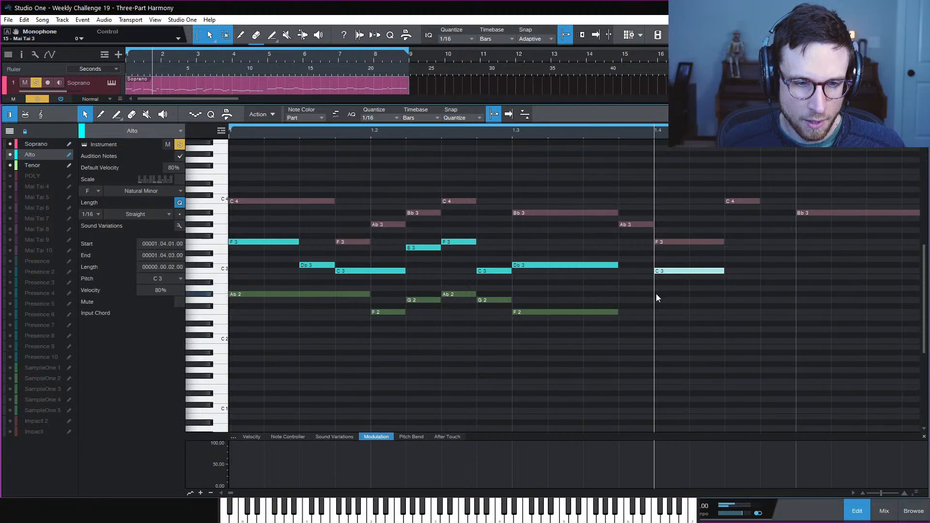
drag(656, 294, 716, 299)
key(space)
key(space)
key(space)
key(space)
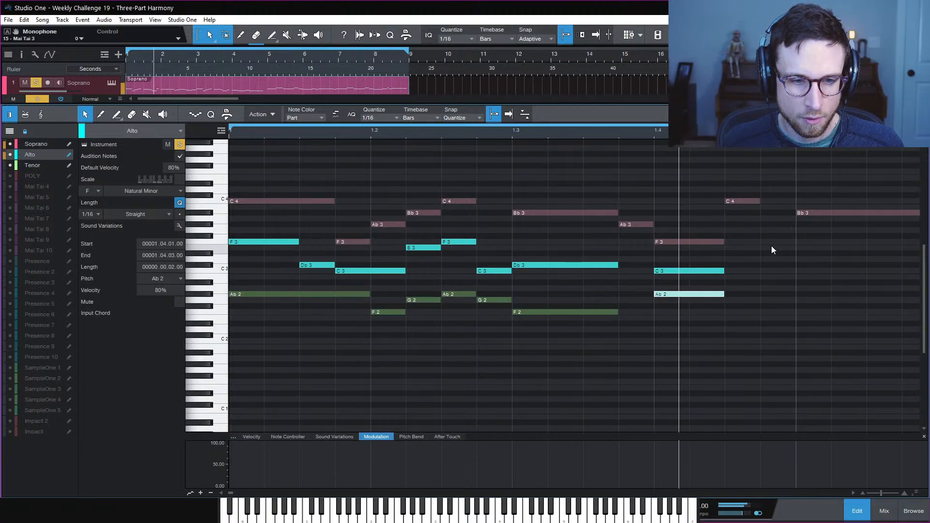
click(511, 133)
key(space)
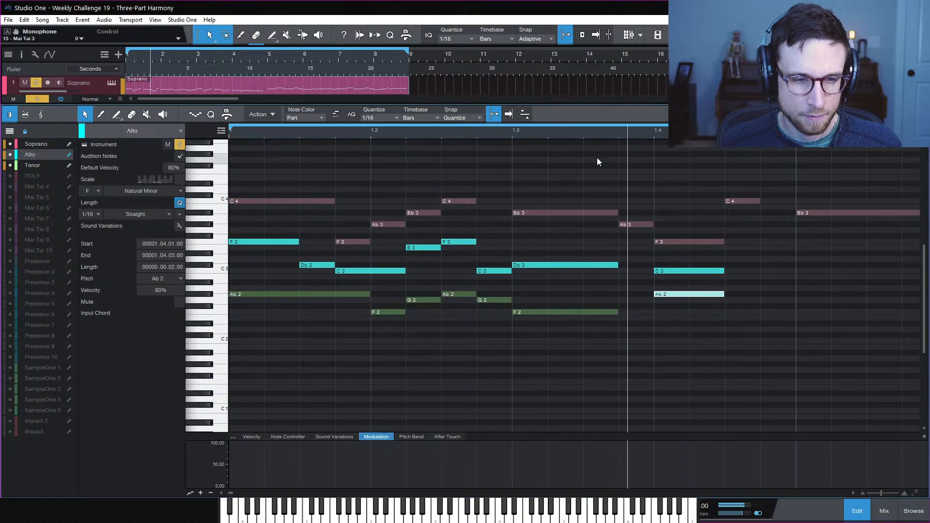
key(space)
key(space)
click(719, 322)
key(space)
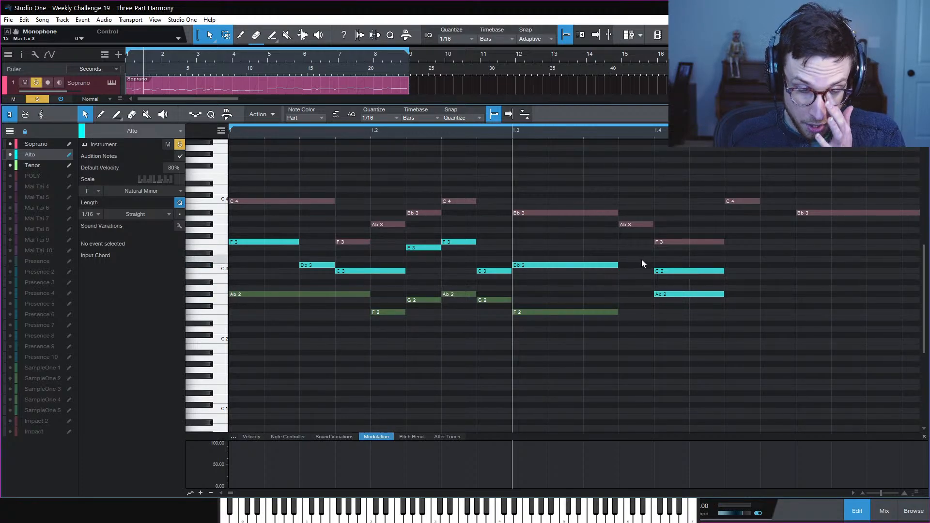
Add short Alto Bb2 and Tenor E2 passing notes at 1.3.4 and play the harmony
double_click(629, 283)
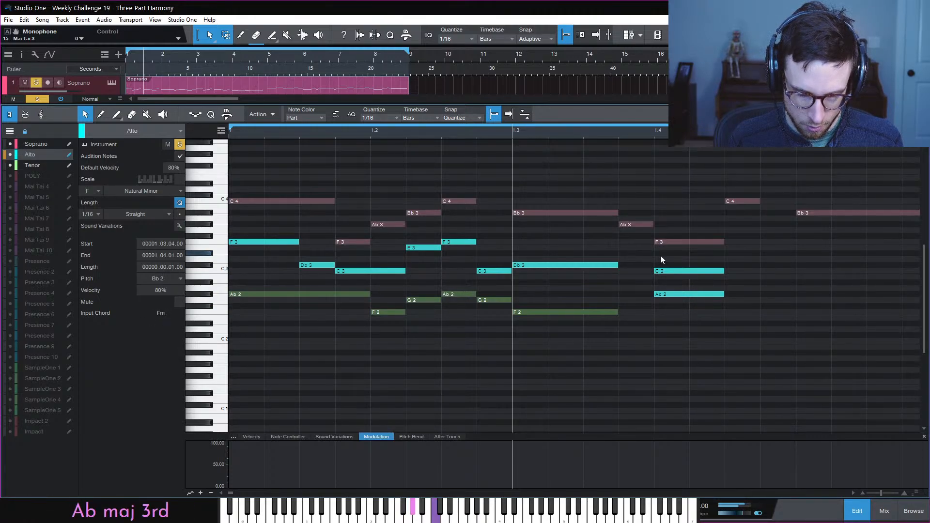
click(662, 259)
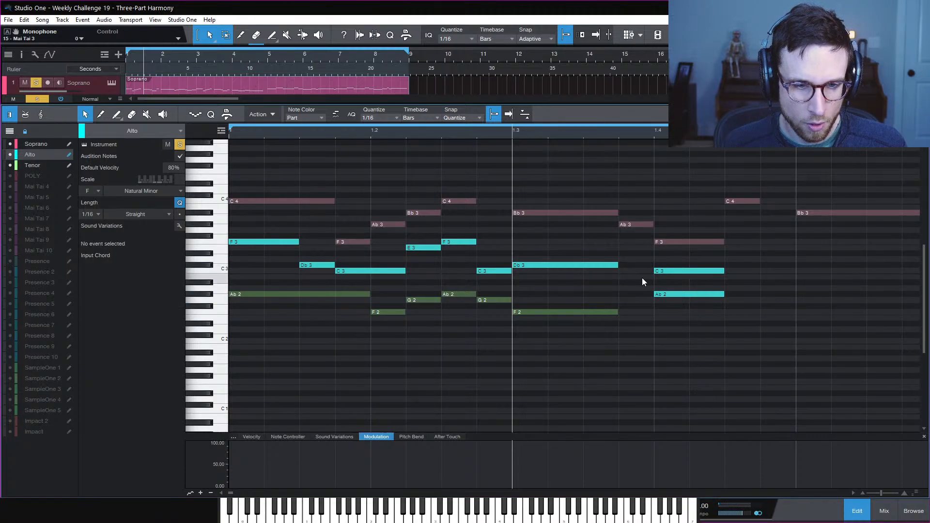
double_click(635, 283)
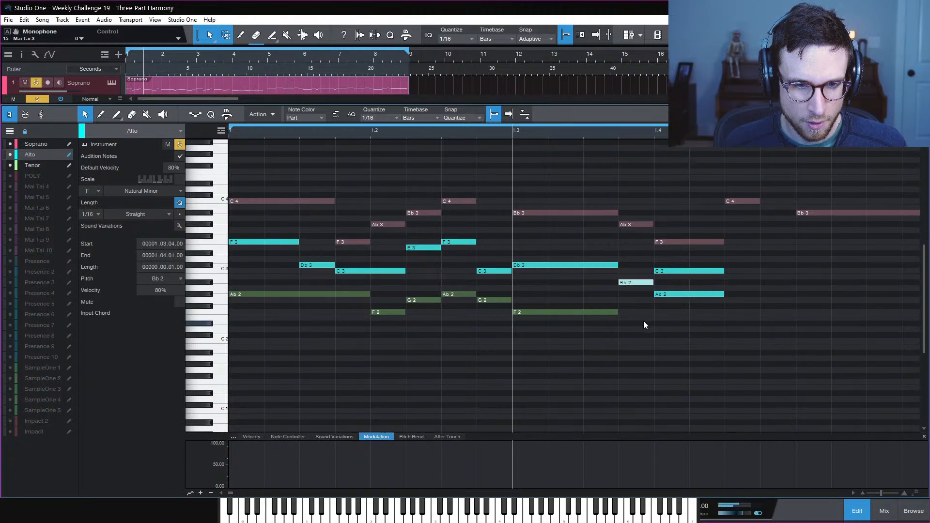
click(42, 165)
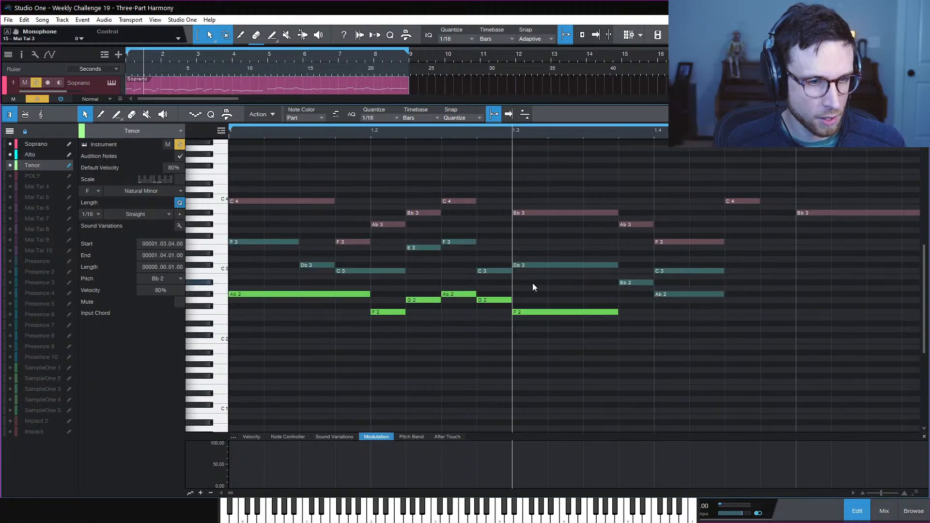
double_click(631, 318)
key(space)
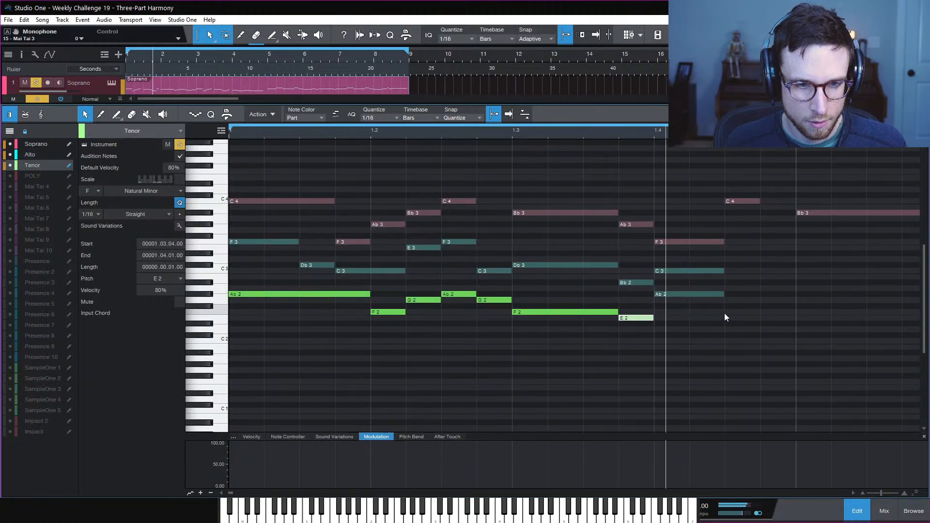
click(711, 321)
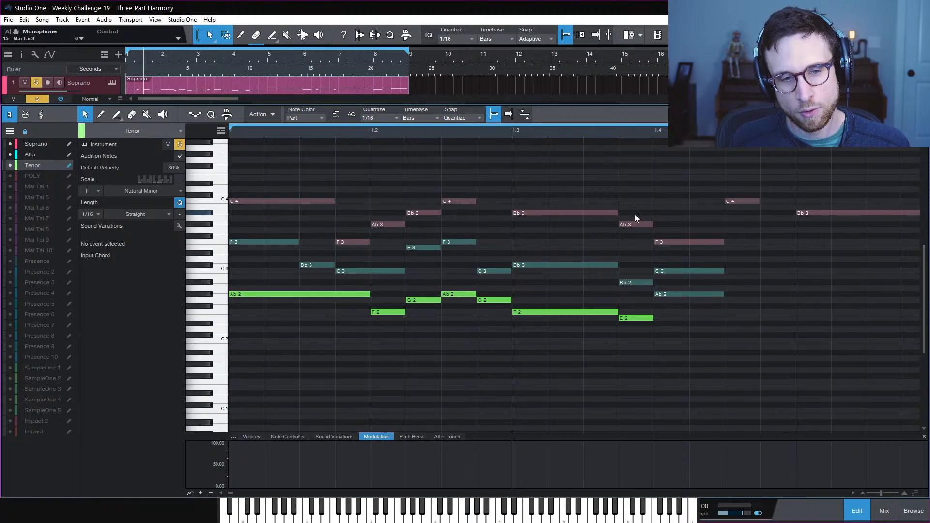
click(619, 132)
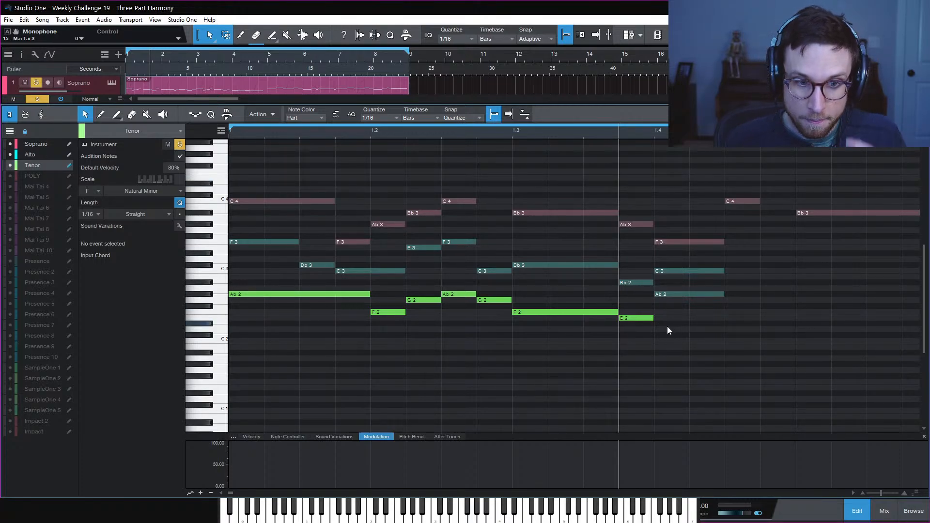
Remove the Tenor E2 and Alto Bb2, extend Tenor F2 and Alto Db3 to 1.4, and play from 1.3
double_click(639, 319)
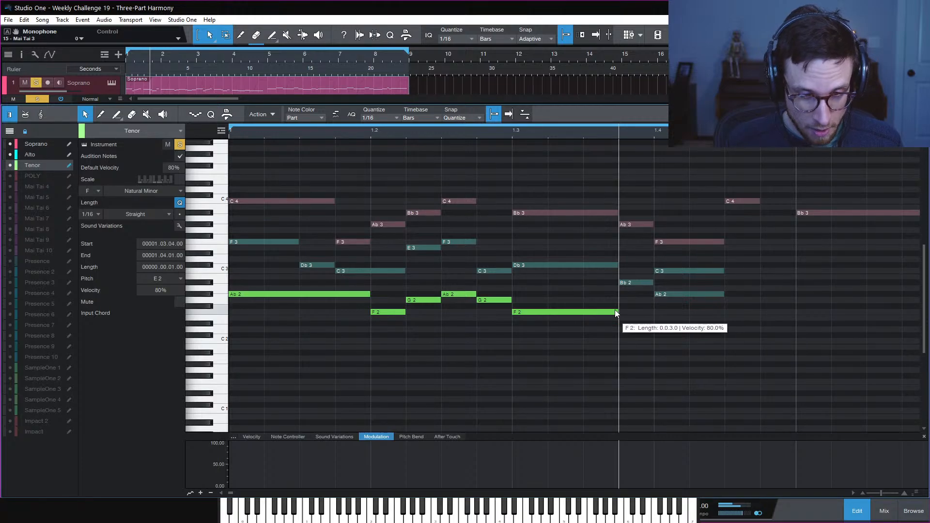
drag(617, 312, 645, 316)
click(643, 283)
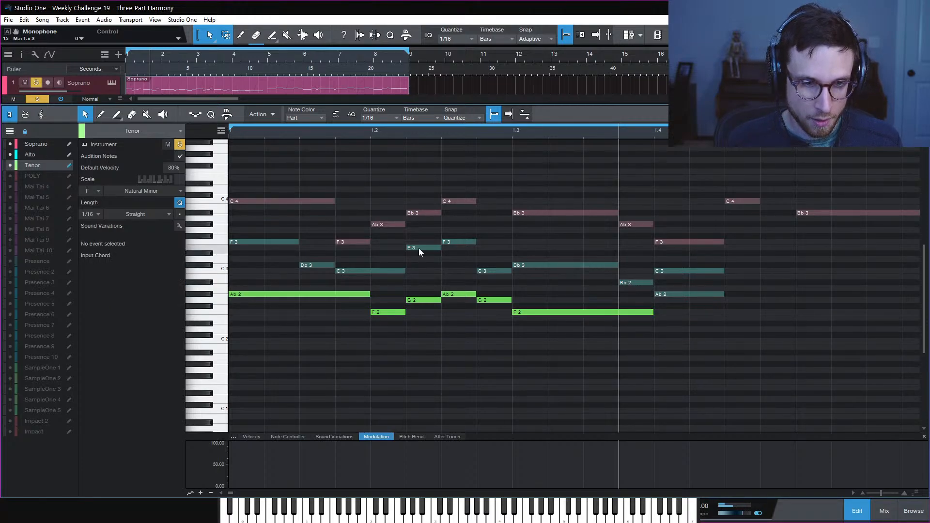
click(632, 282)
drag(621, 271, 652, 266)
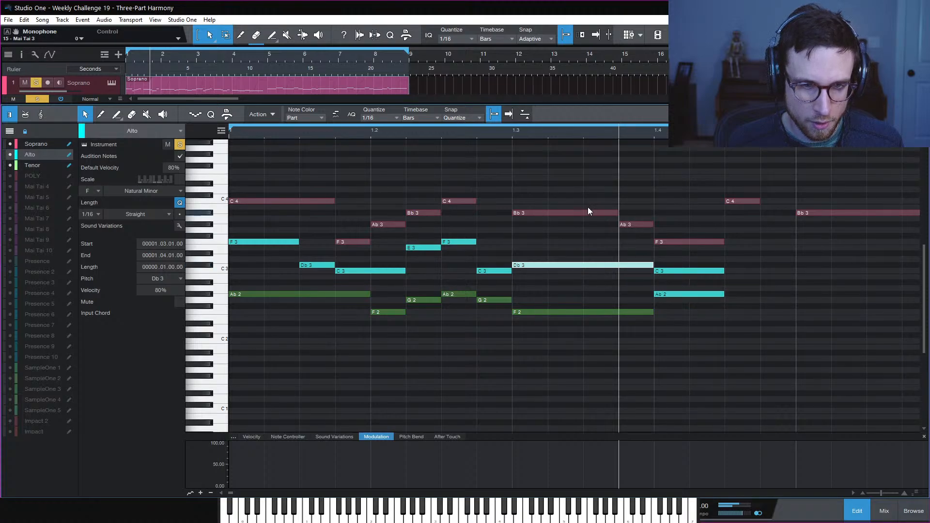
click(512, 136)
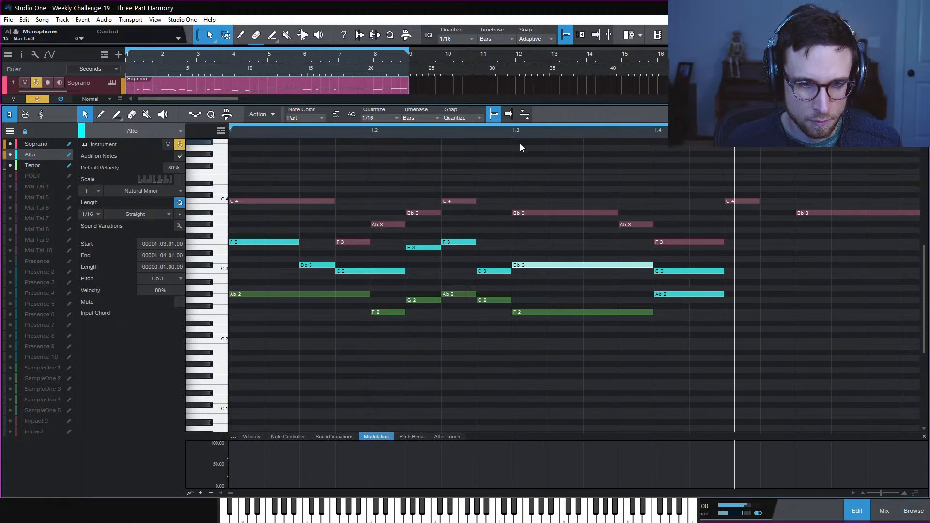
key(space)
key(space)
key(space)
Copy the Tenor F2 up to a G2 at 1.3.3 and replay the passage from 1.3
mouse_move(652, 314)
mouse_down()
mouse_move(583, 321)
mouse_move(612, 295)
mouse_move(639, 302)
mouse_up()
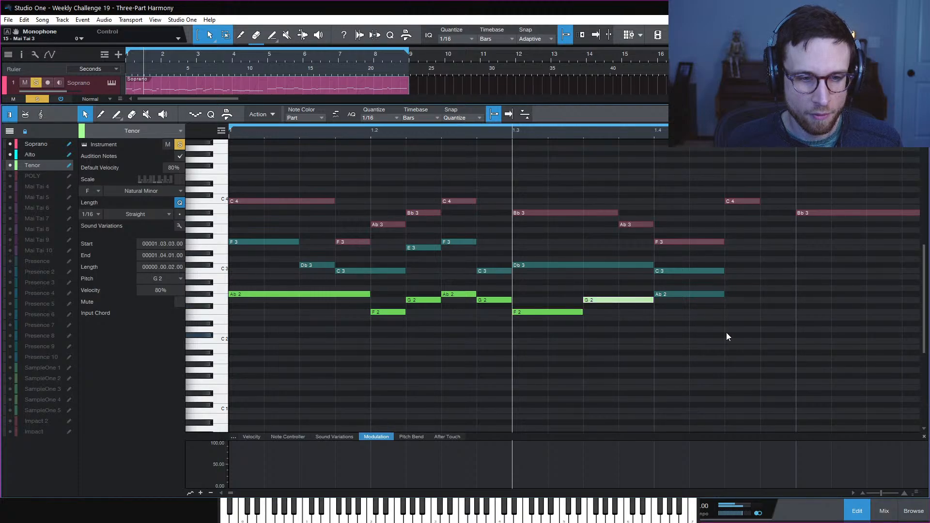
click(726, 332)
key(space)
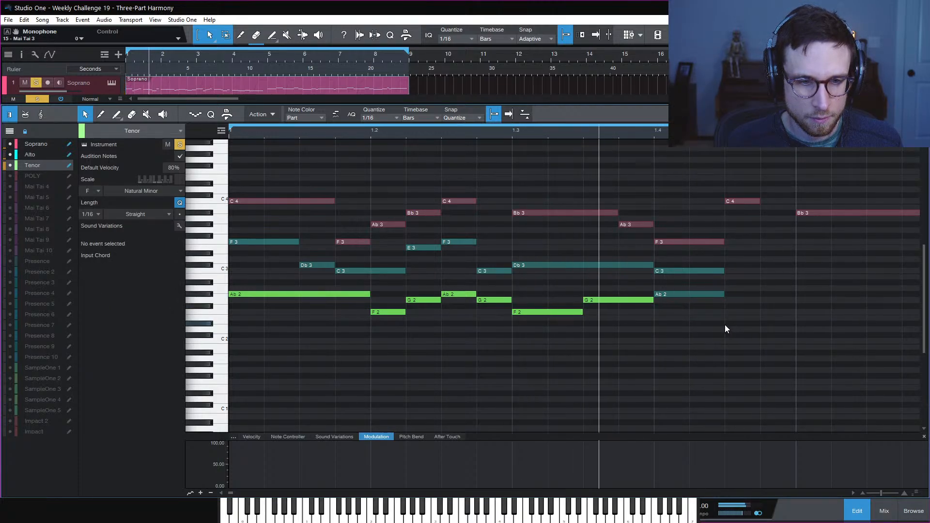
key(space)
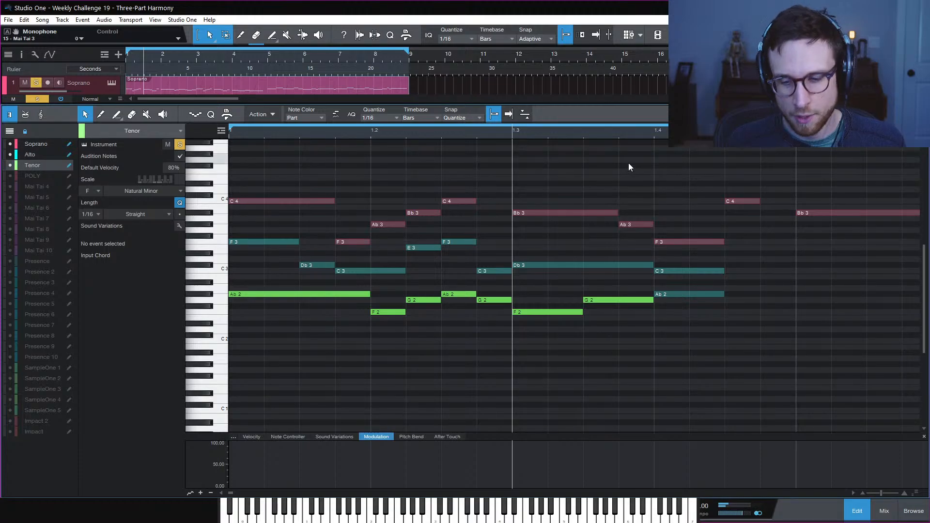
key(space)
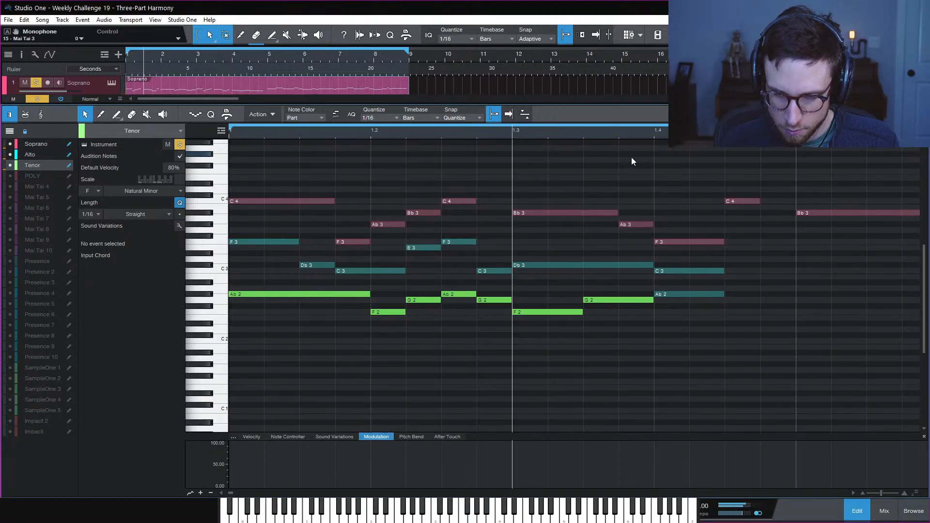
key(space)
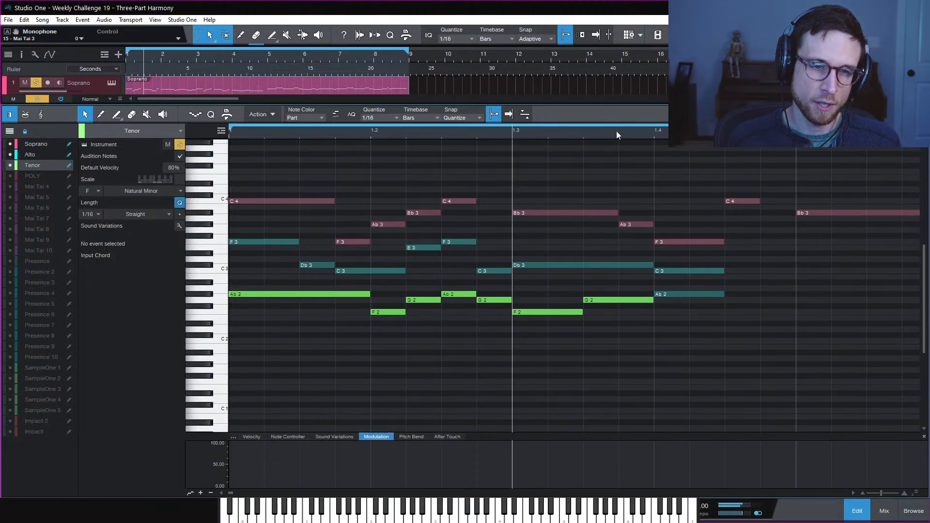
Audition the last beat from 1.3.4, then open the Options dialog on its Locations page
click(618, 132)
key(space)
key(space)
key(space)
key(space)
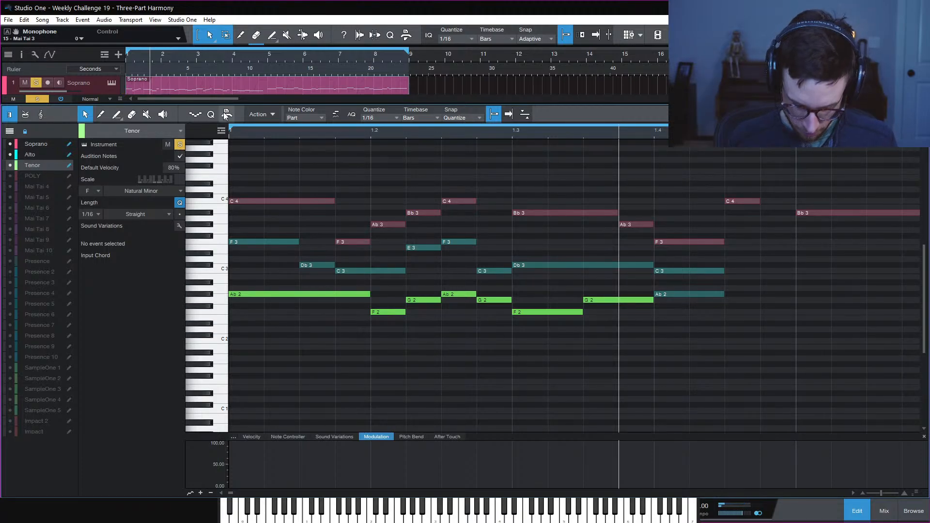
key(ctrl+comma)
click(457, 107)
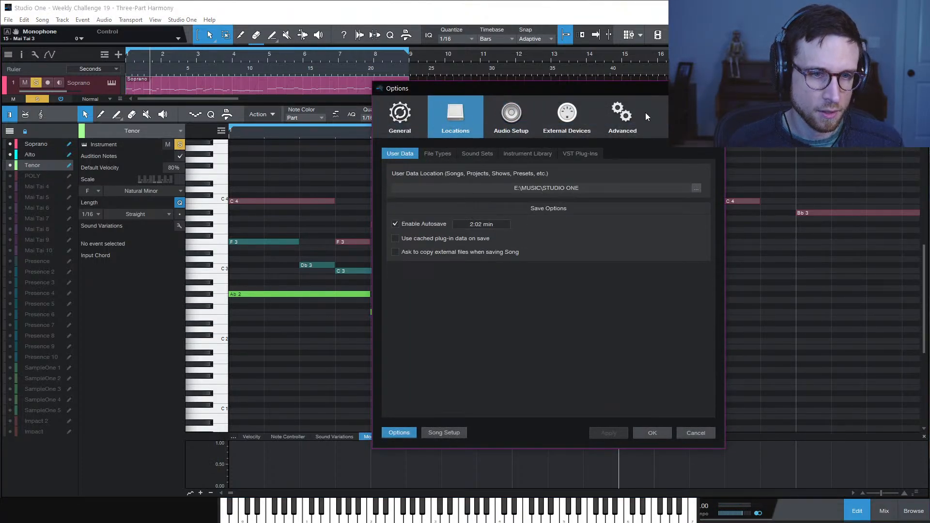
Look over the Advanced MIDI settings in Options, then close the dialog with OK
click(625, 121)
click(487, 154)
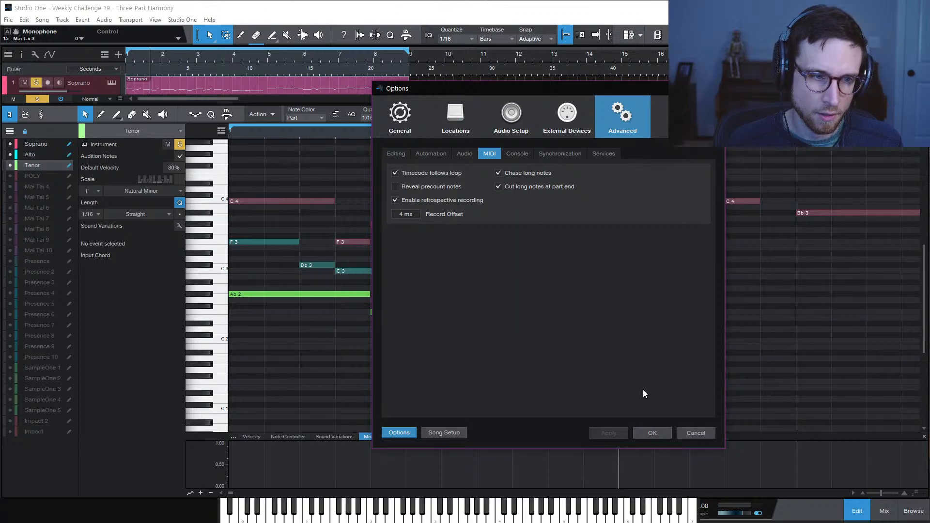
click(652, 433)
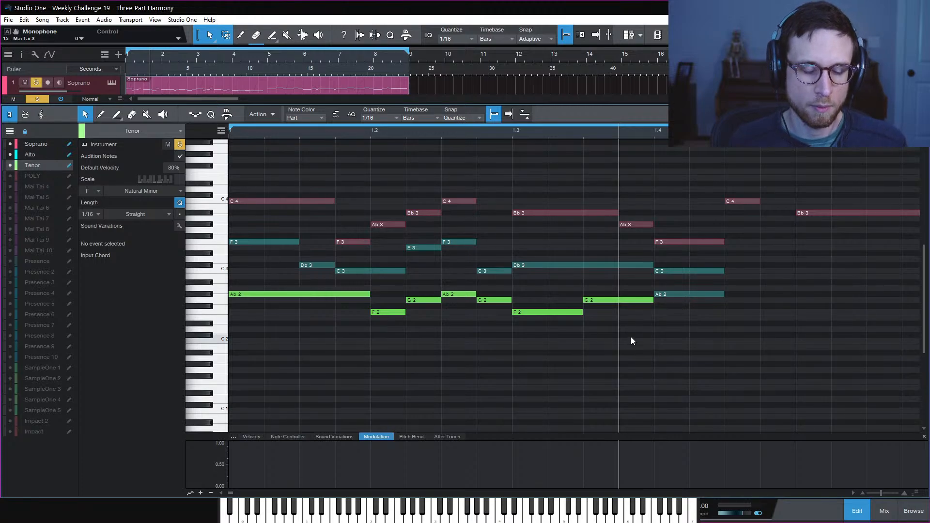
Halve the Tenor's later G2 and add a Bb2 right after it
click(513, 136)
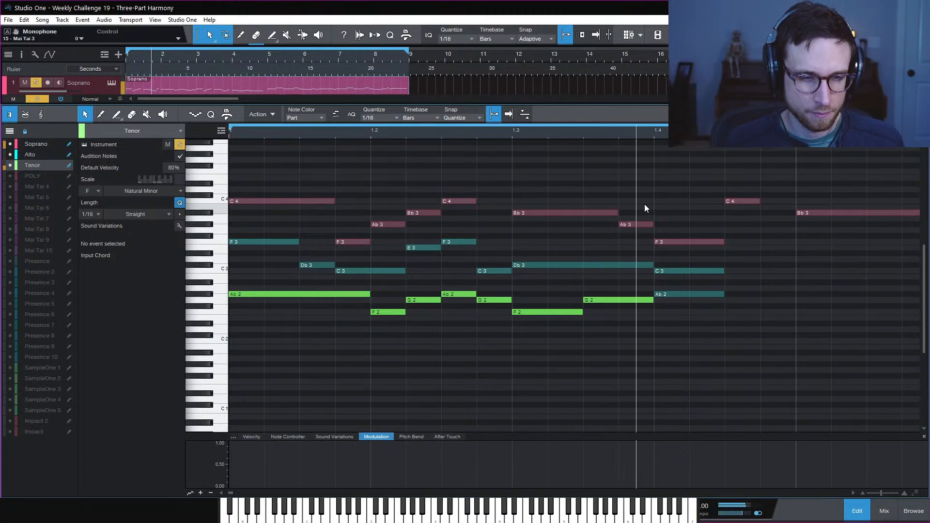
key(space)
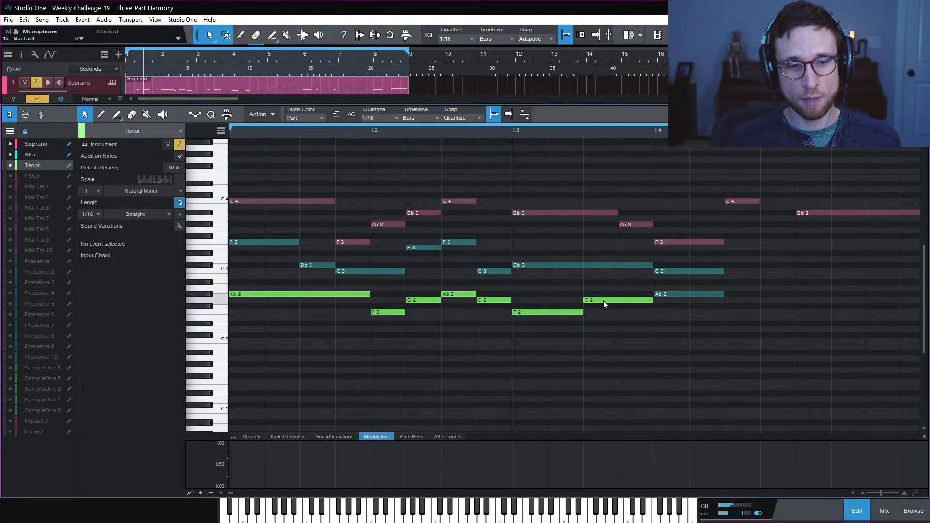
click(623, 302)
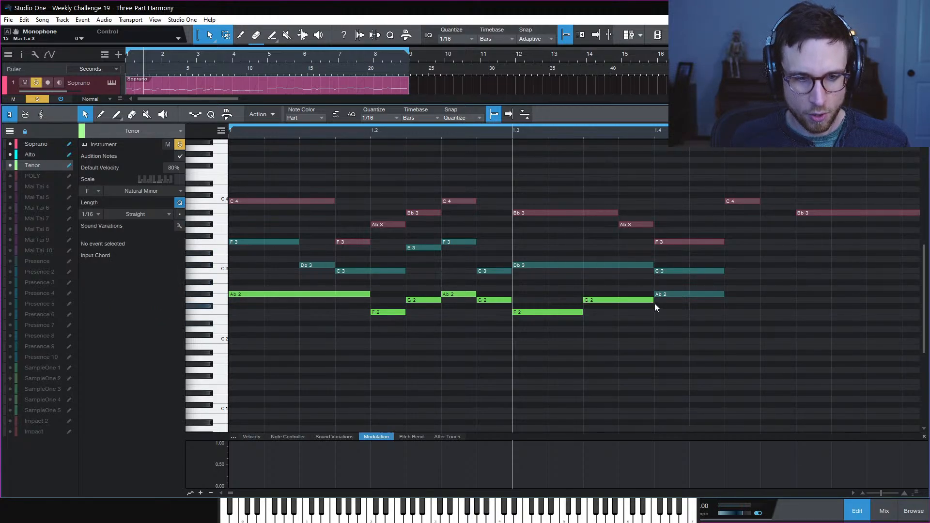
drag(653, 300, 638, 283)
click(714, 314)
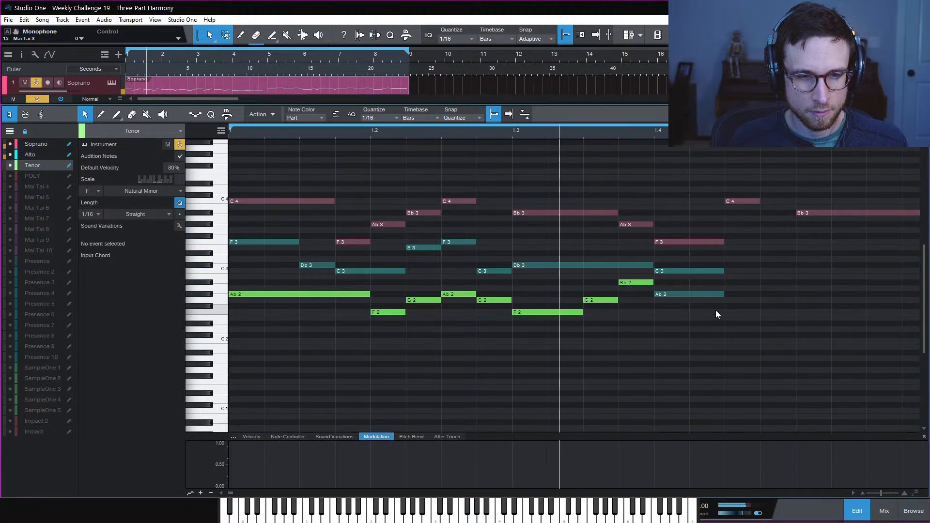
key(space)
key(space)
Move the Ab2 at beat 1.4 from the Alto into the Tenor line
key(space)
double_click(679, 296)
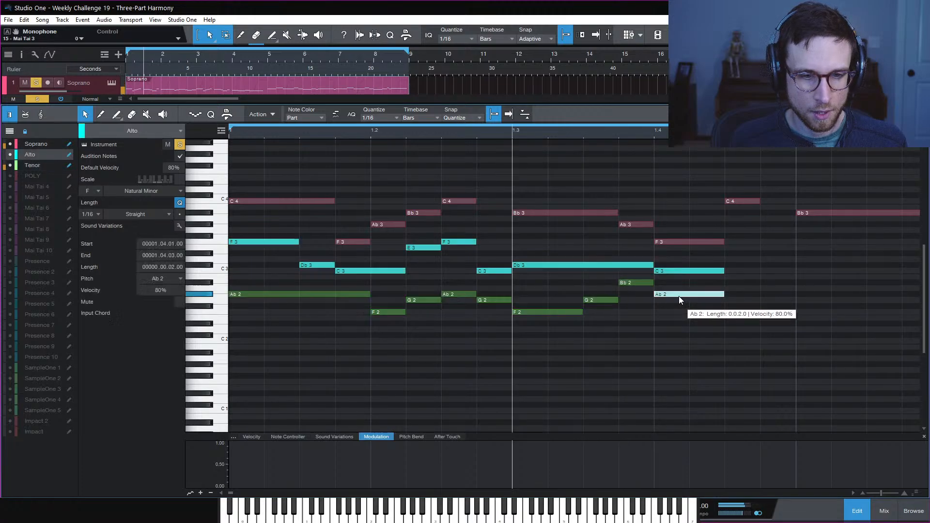
drag(642, 283, 723, 303)
click(732, 320)
key(space)
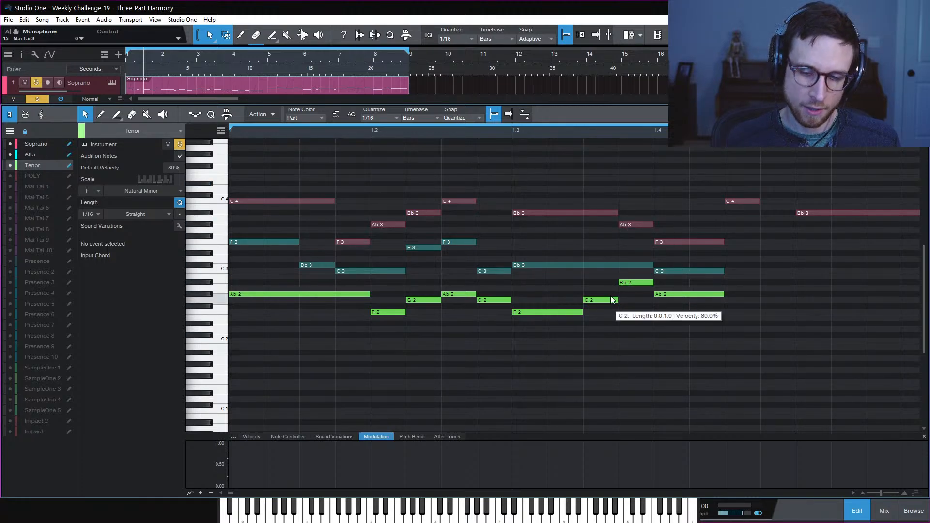
Check the Tenor's G2, F2, Ab2 and Bb2 notes and play the new Tenor line
click(592, 300)
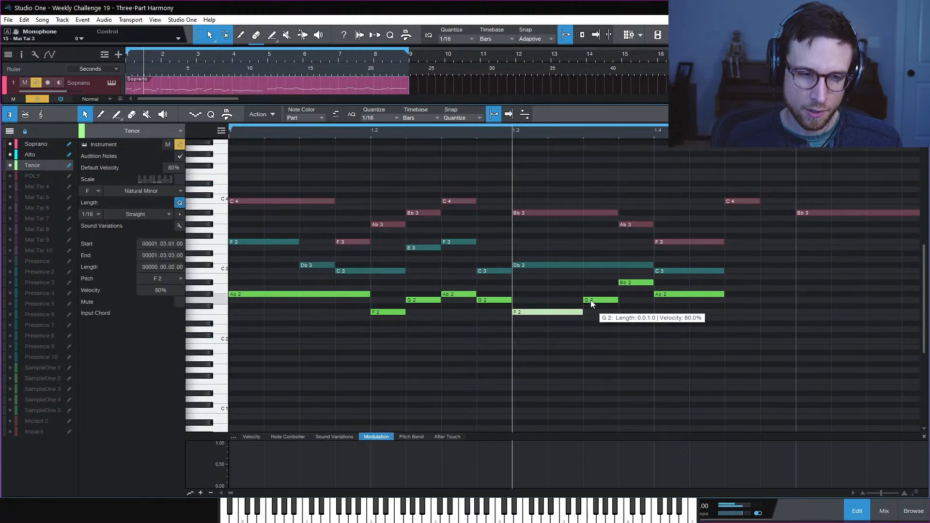
click(631, 283)
click(669, 293)
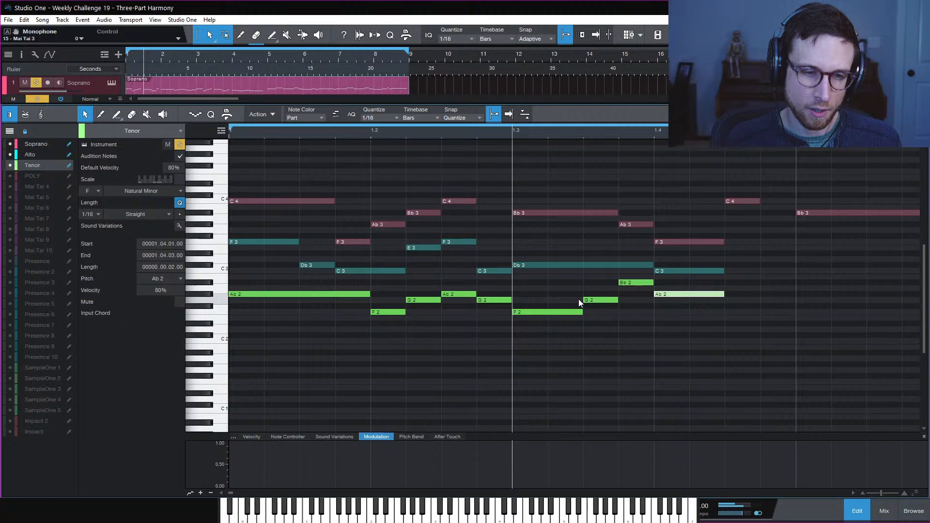
click(612, 301)
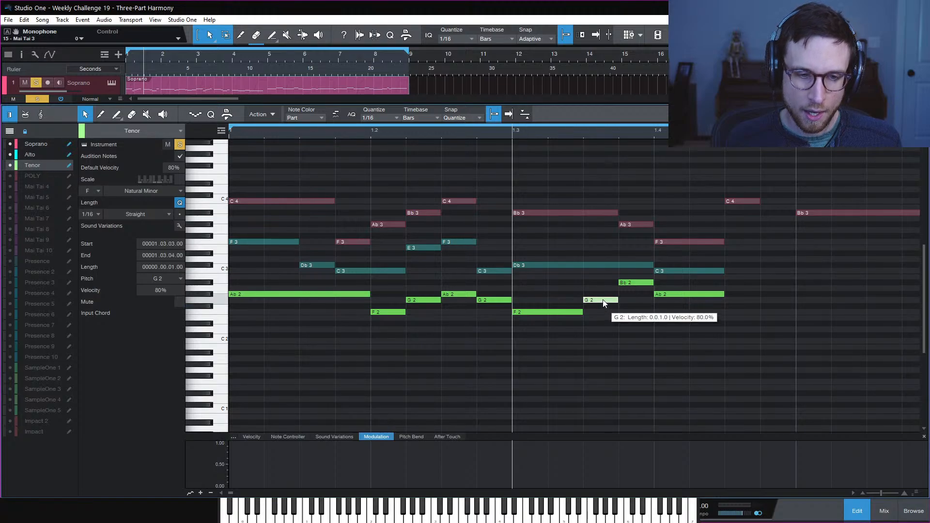
click(634, 283)
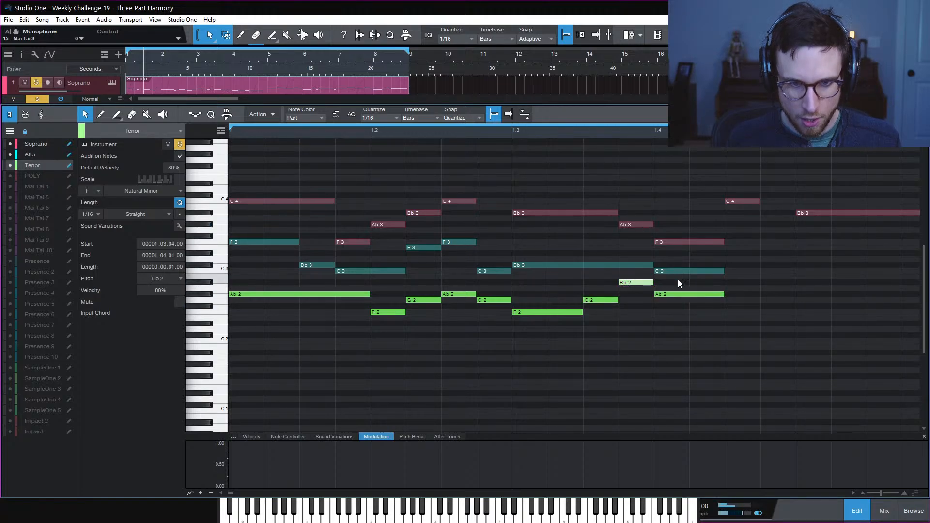
click(760, 287)
key(space)
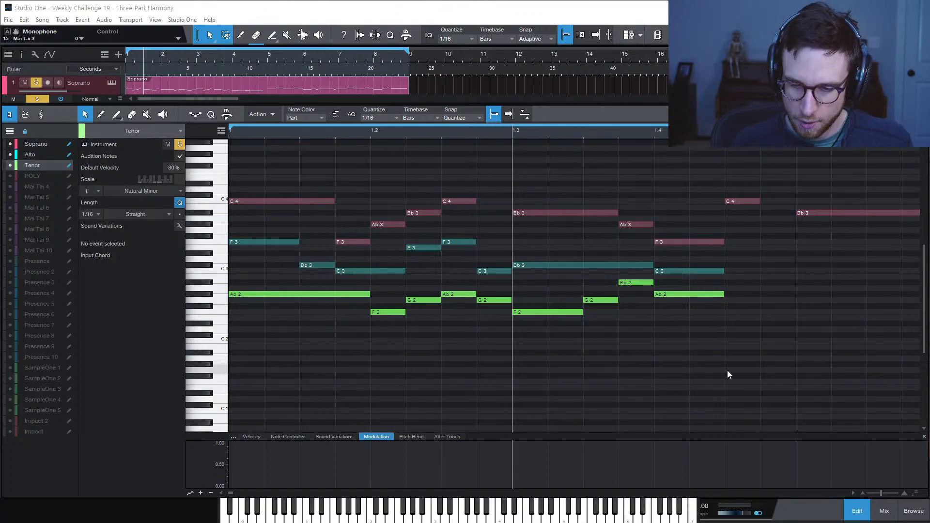
key(space)
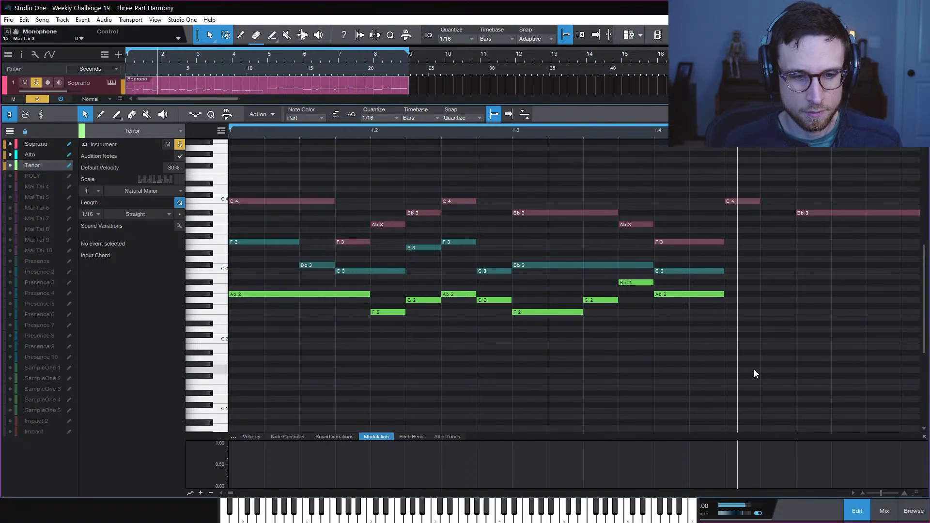
key(space)
key(space)
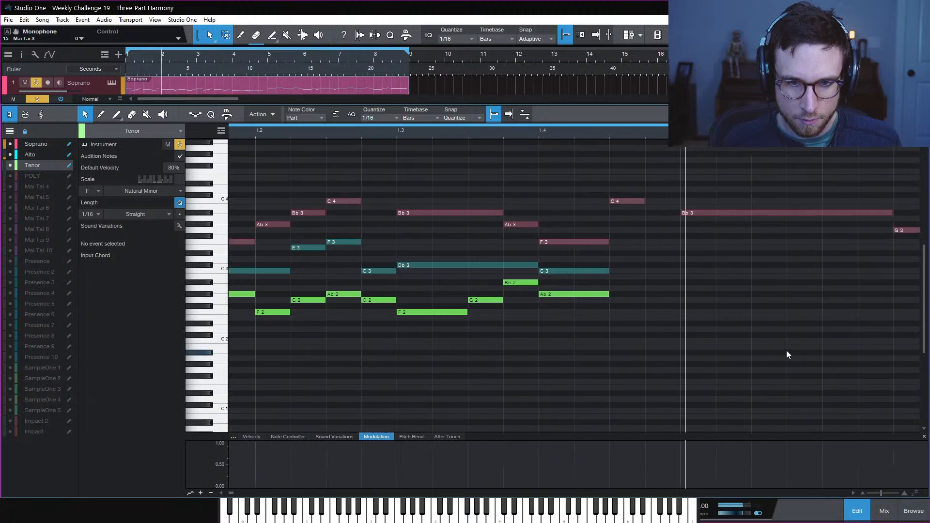
key(w)
key(w)
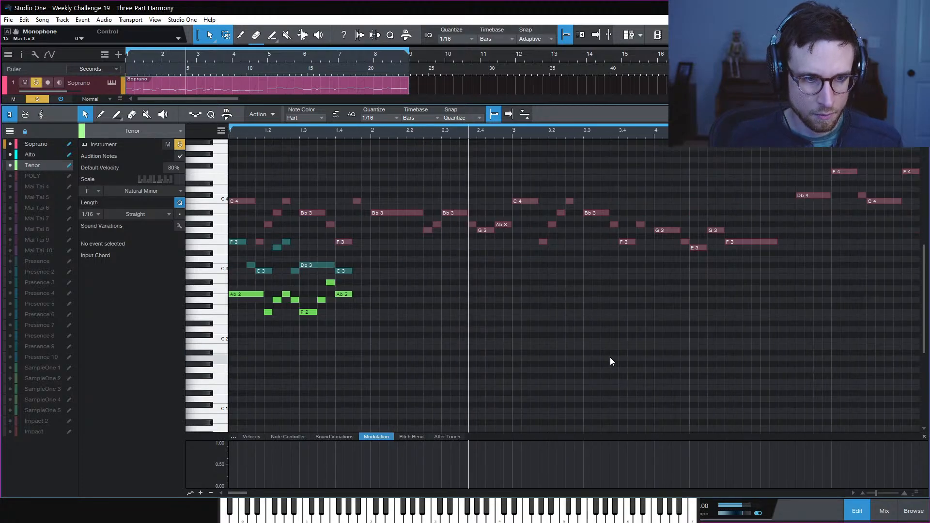
key(space)
key(space)
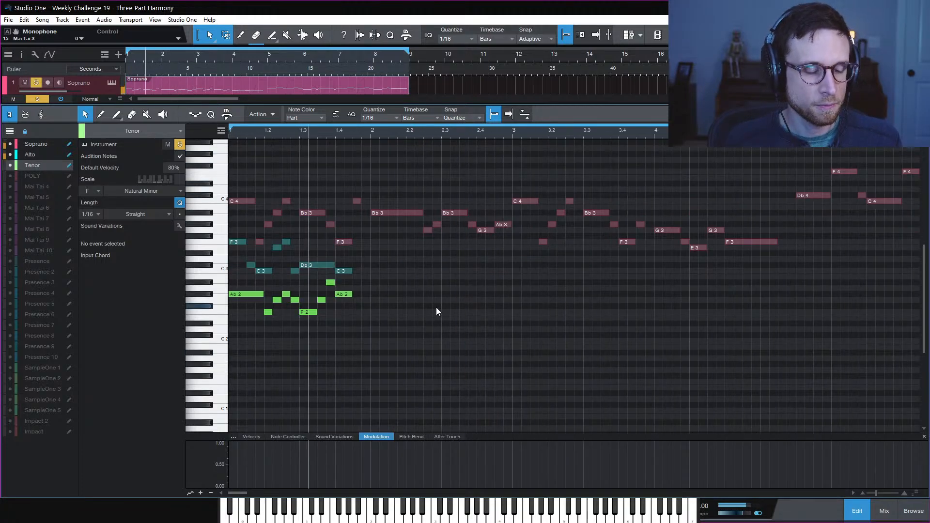
key(space)
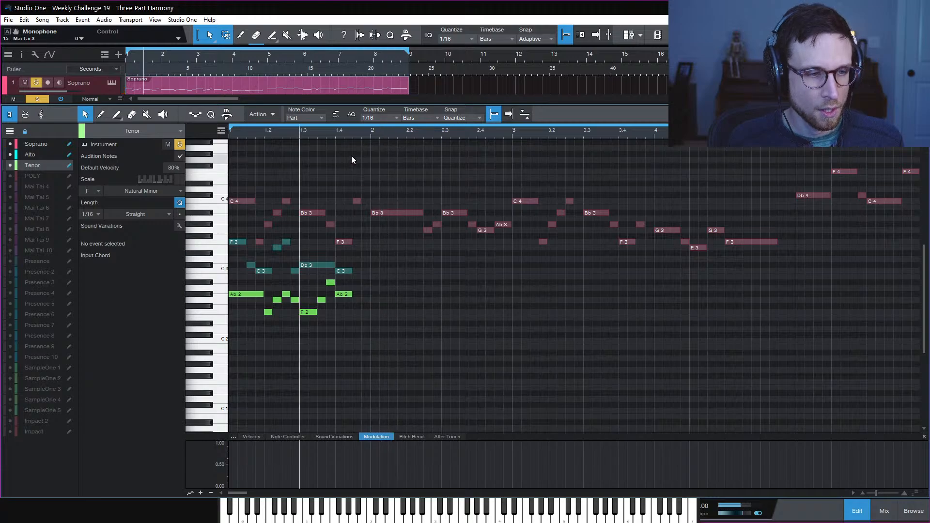
key(space)
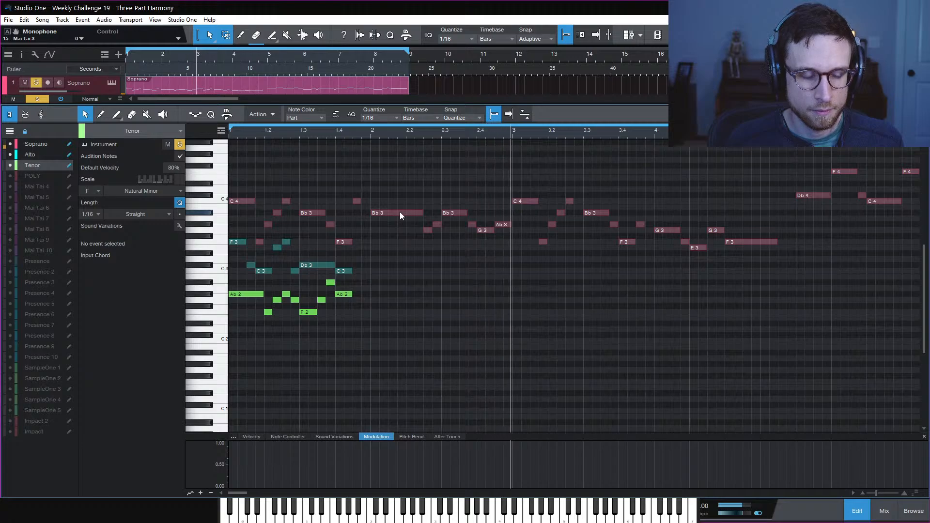
key(space)
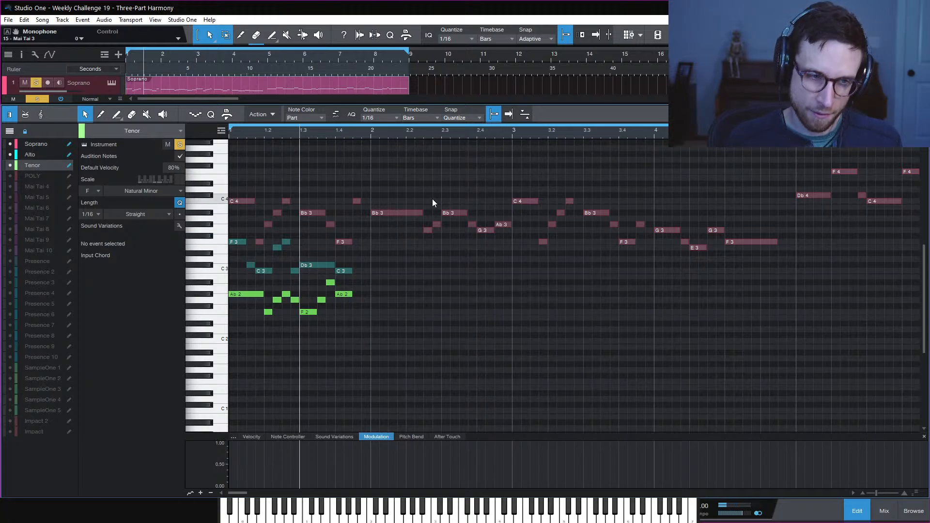
key(space)
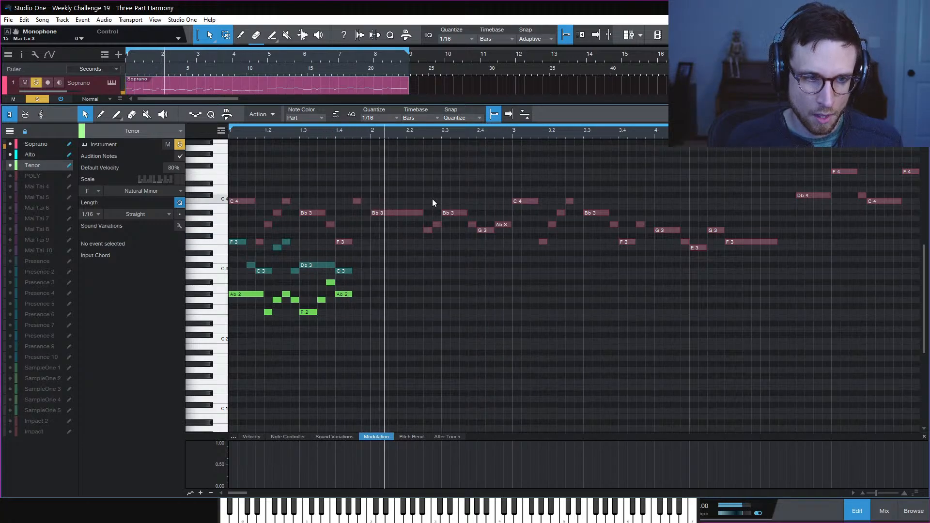
key(space)
key(space)
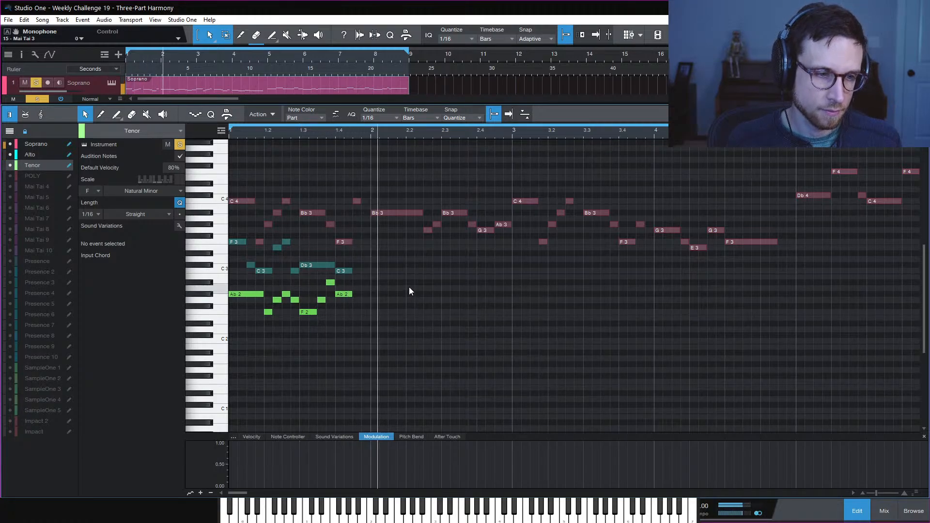
key(space)
key(space)
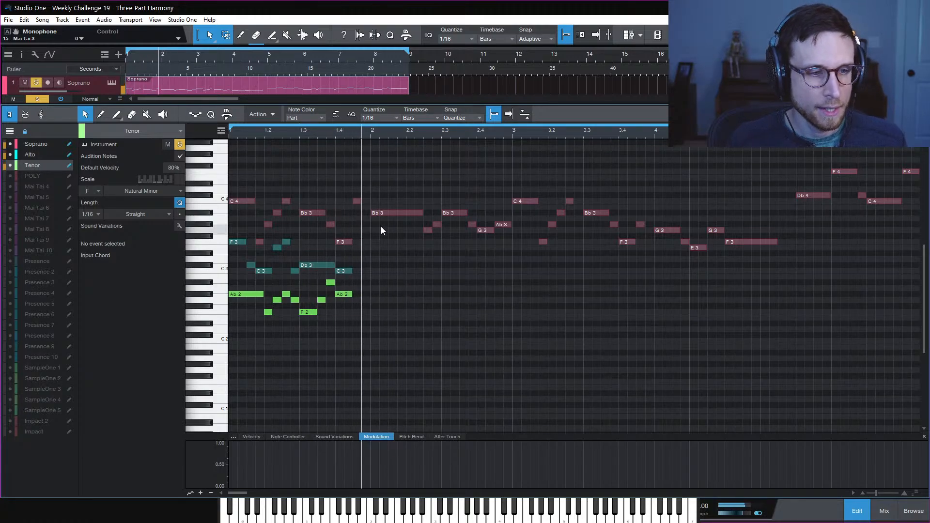
key(space)
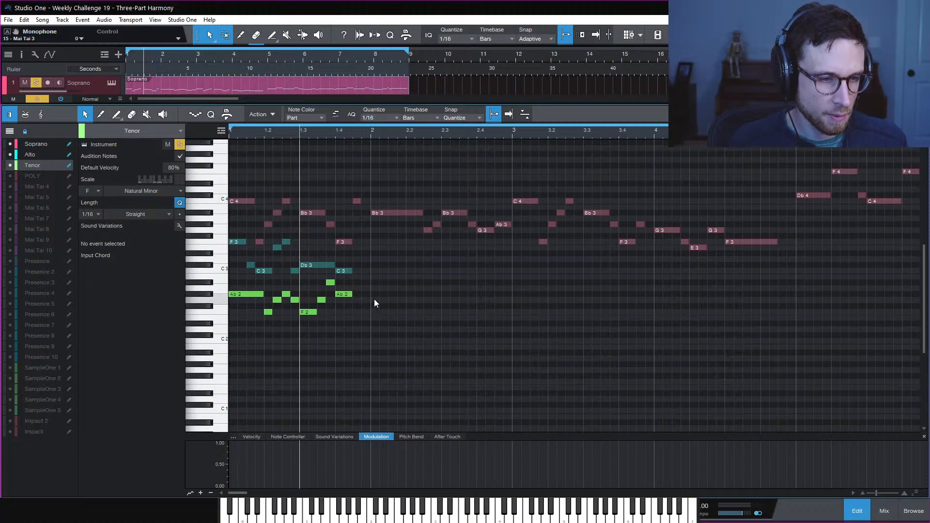
drag(374, 300, 430, 309)
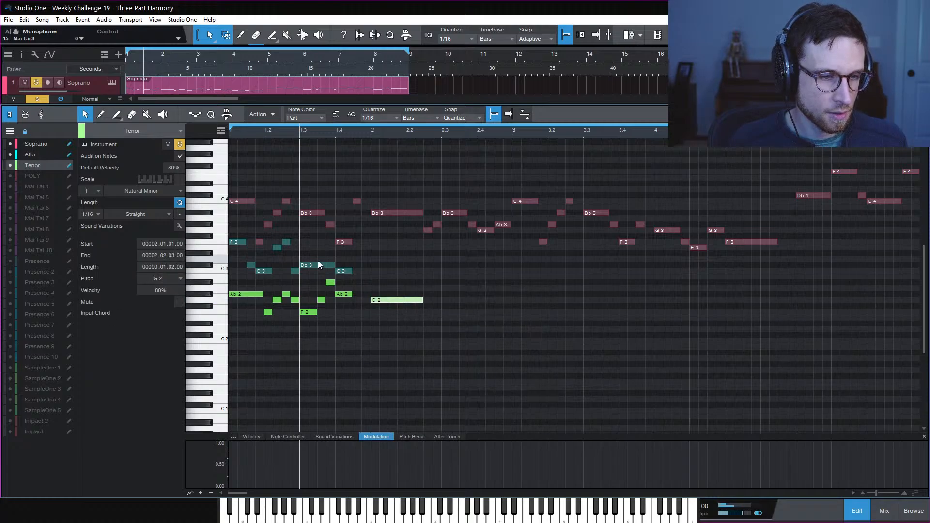
click(318, 266)
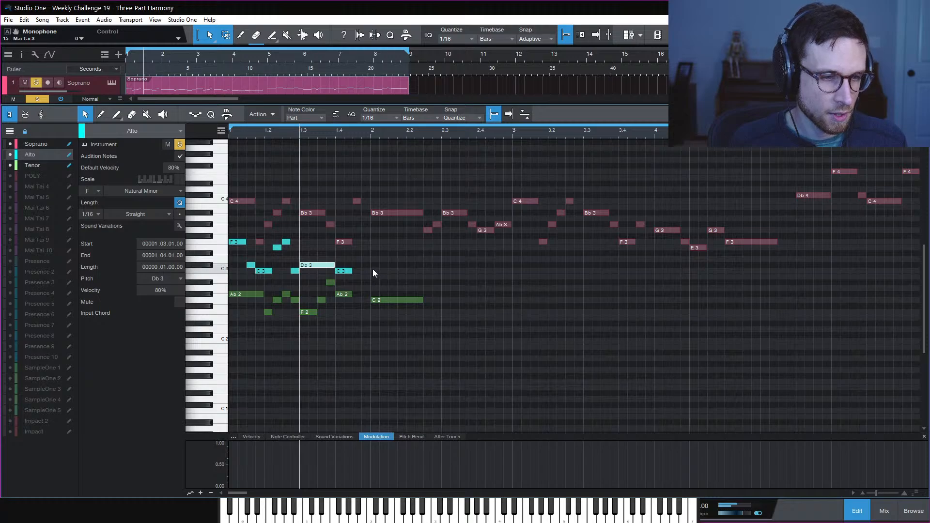
click(375, 265)
drag(382, 266, 425, 268)
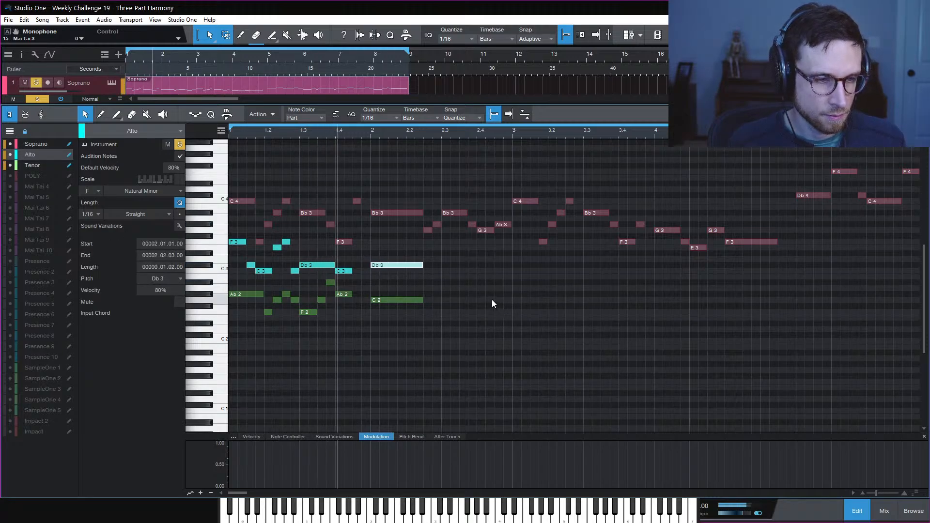
key(space)
key(space)
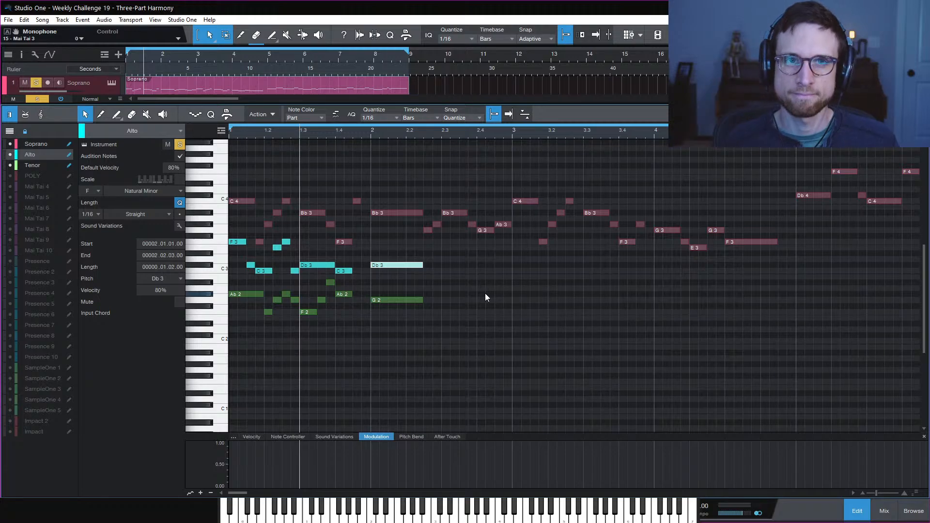
click(459, 294)
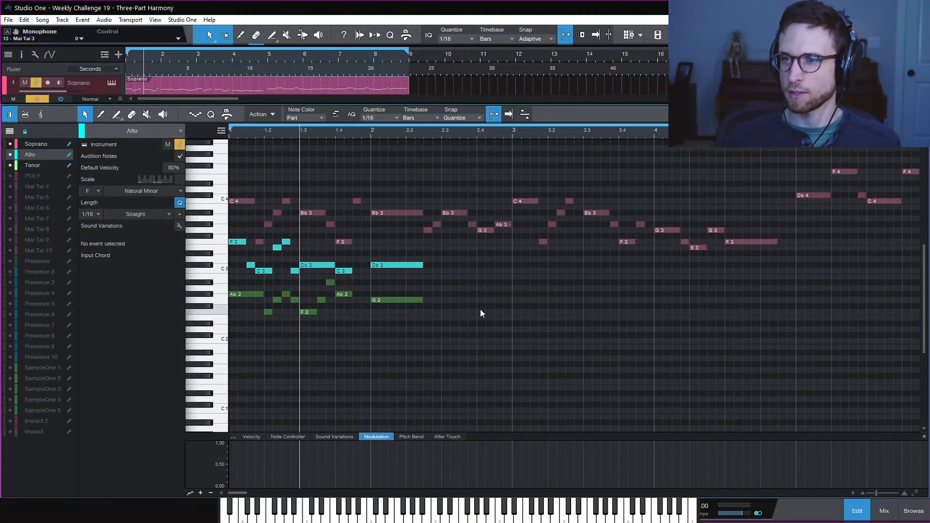
key(space)
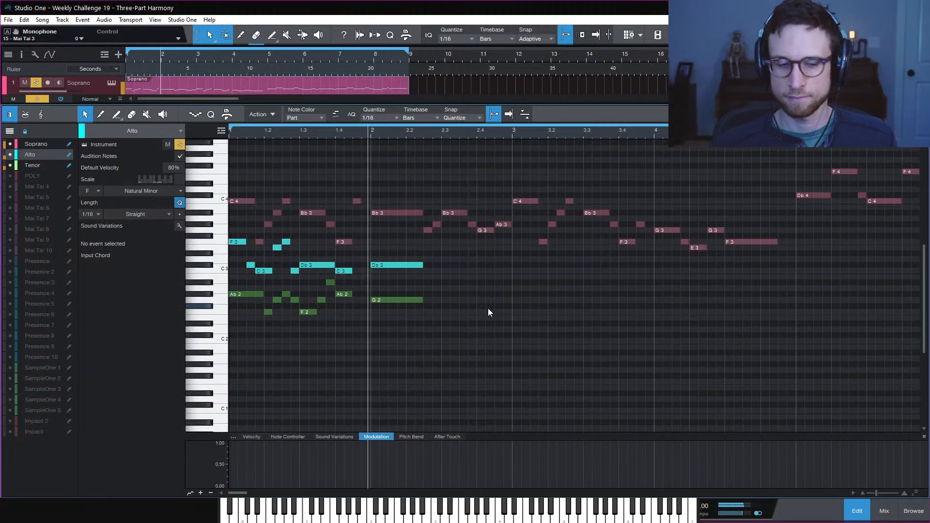
key(space)
key(space)
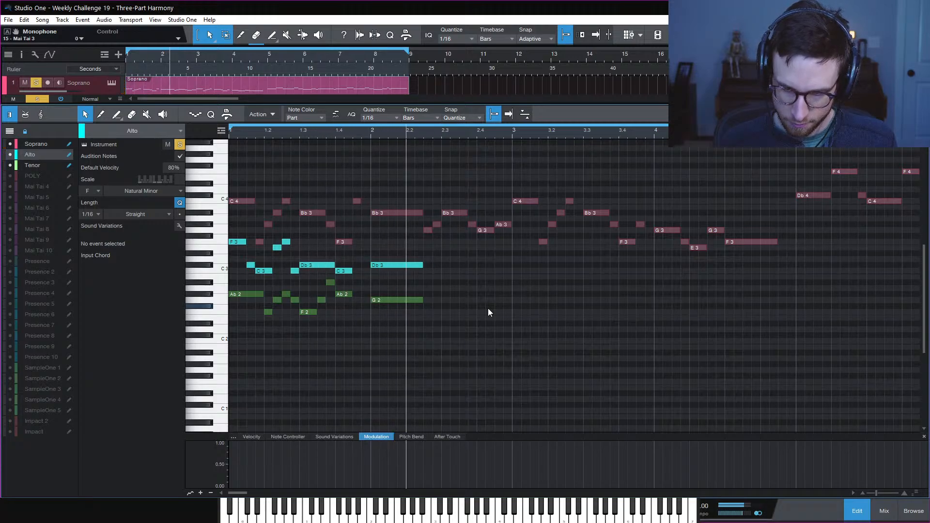
key(space)
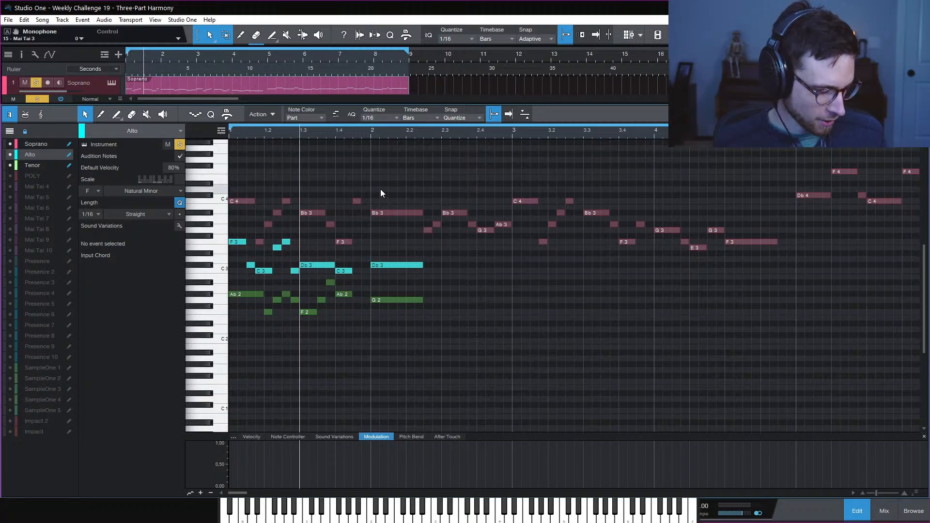
Play the three parts, then audition the passage from late beat 1.4
key(space)
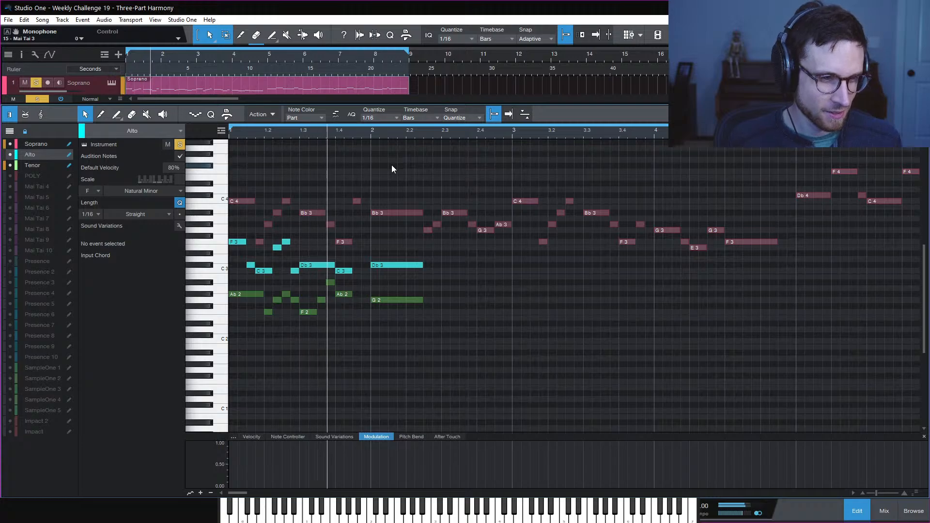
key(space)
click(352, 134)
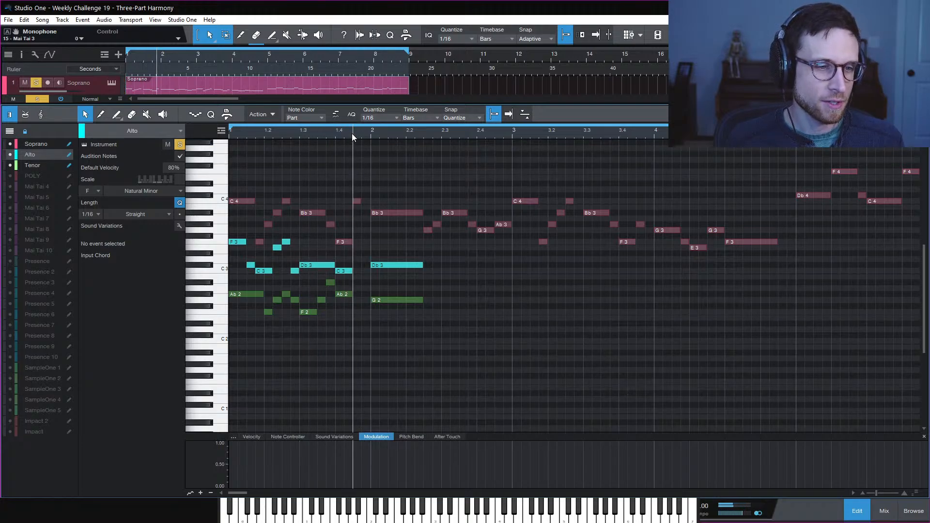
key(space)
key(space)
key(space)
key(space)
key(space)
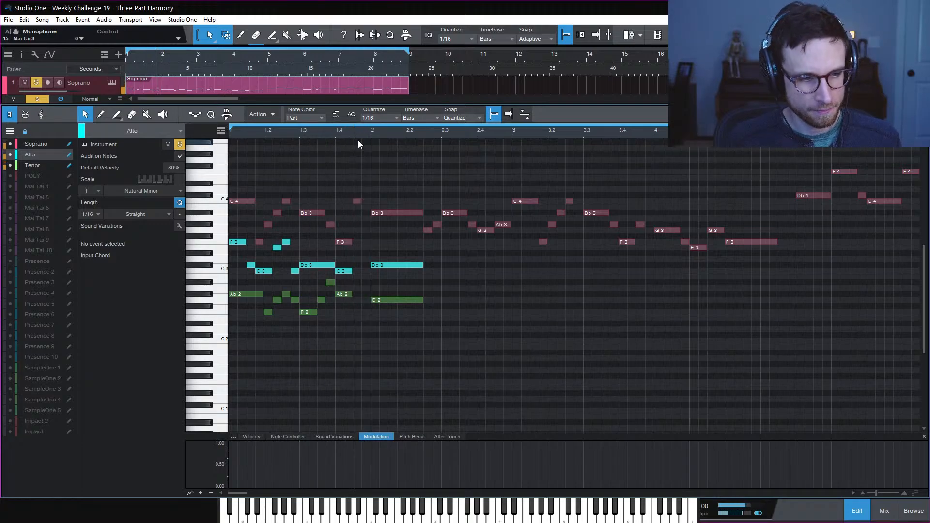
key(space)
key(space)
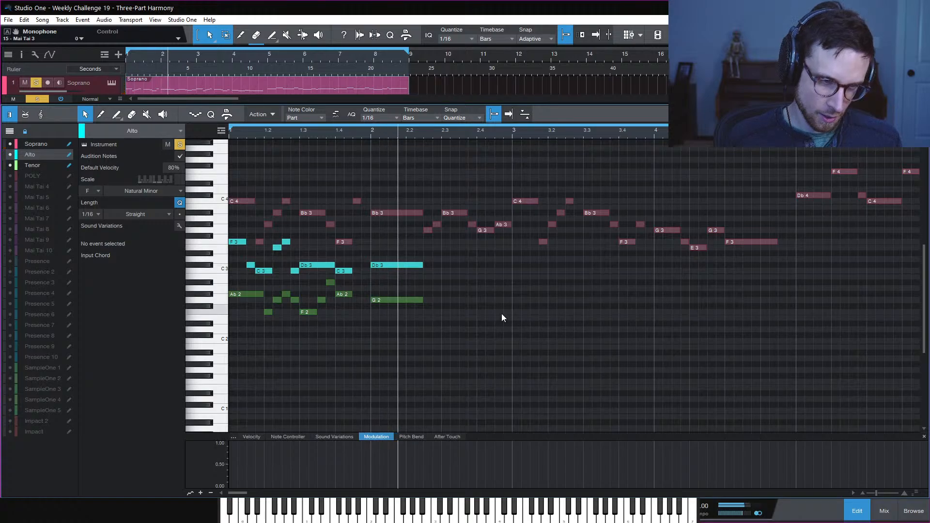
key(space)
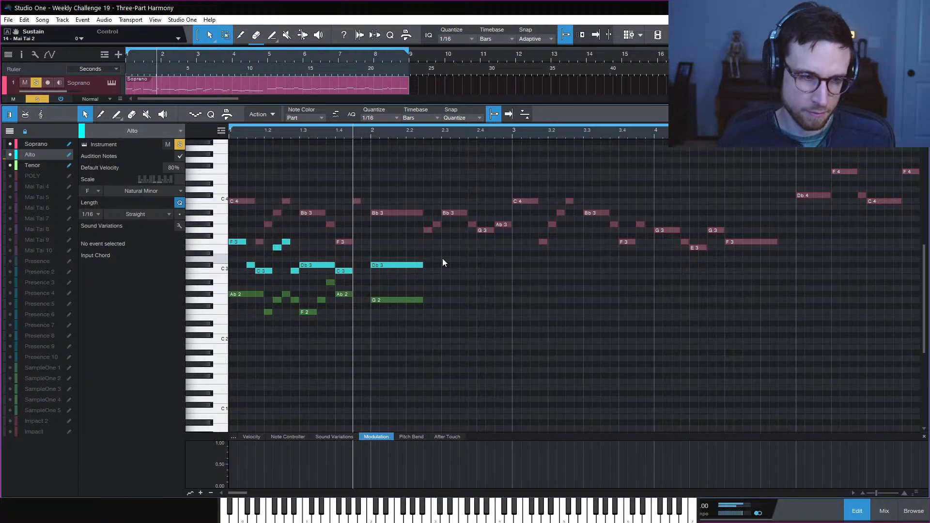
Replay the harmony from beat 1.4 and move the playback start to beat 1.3.3
key(space)
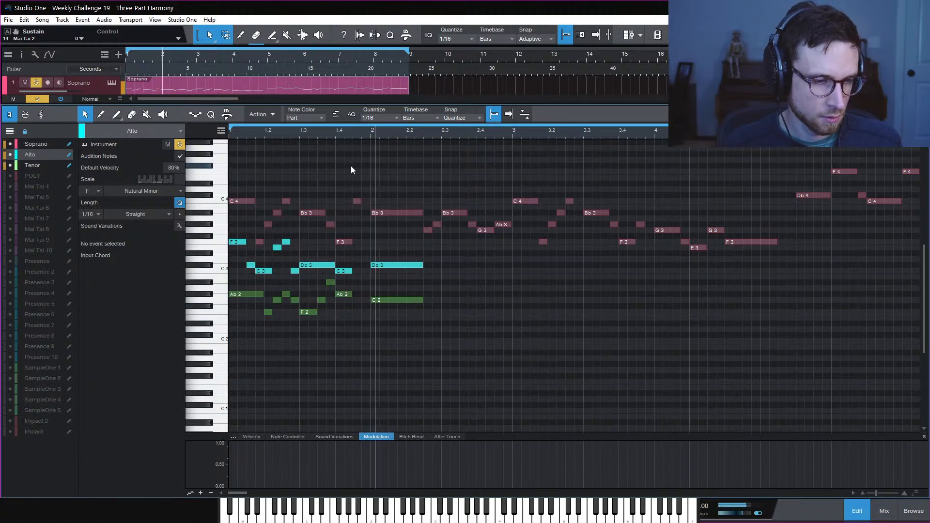
key(space)
key(space)
key(space)
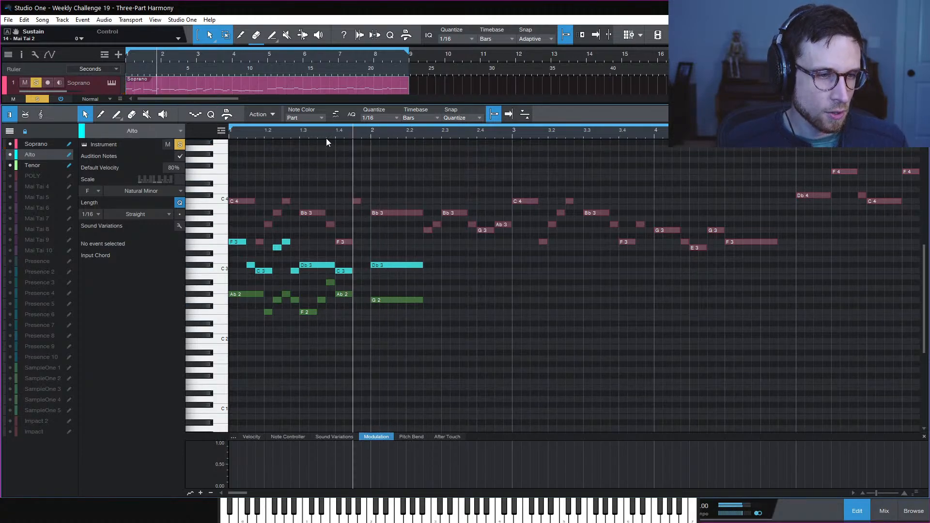
click(321, 130)
Lengthen the Alto C3 and Tenor Ab2 at beat 1.4 to three sixteenths and play them
key(space)
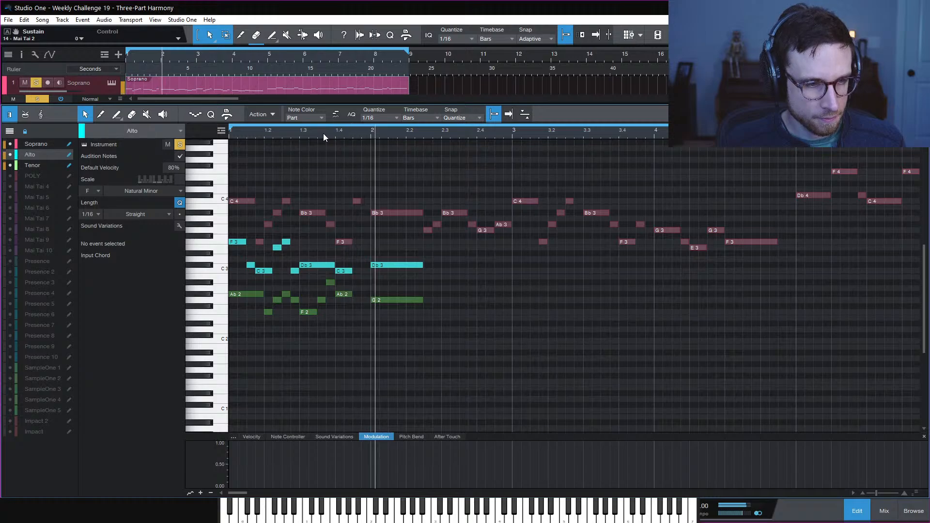
key(space)
key(space)
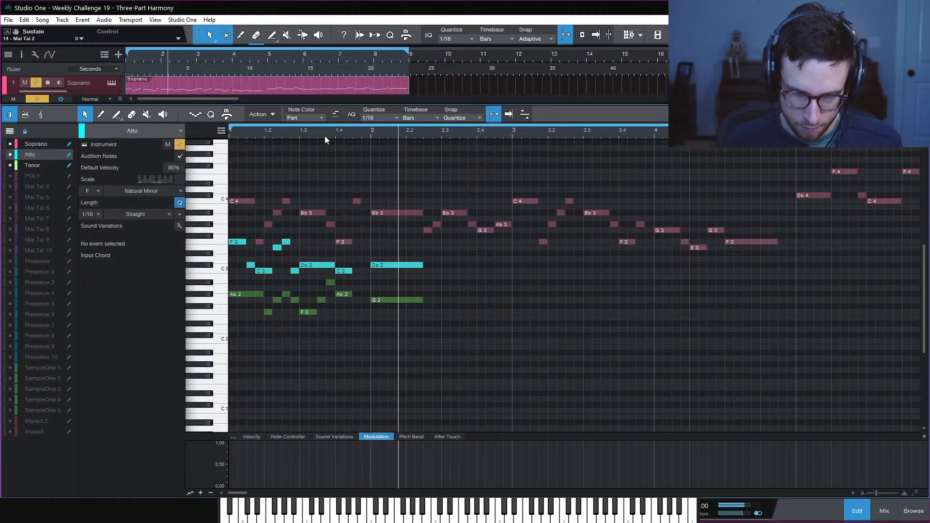
key(space)
key(space)
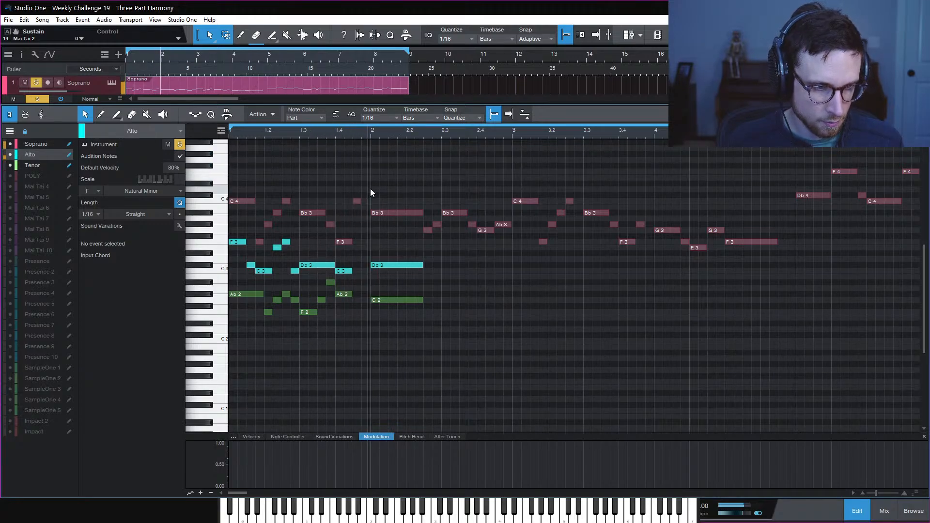
key(space)
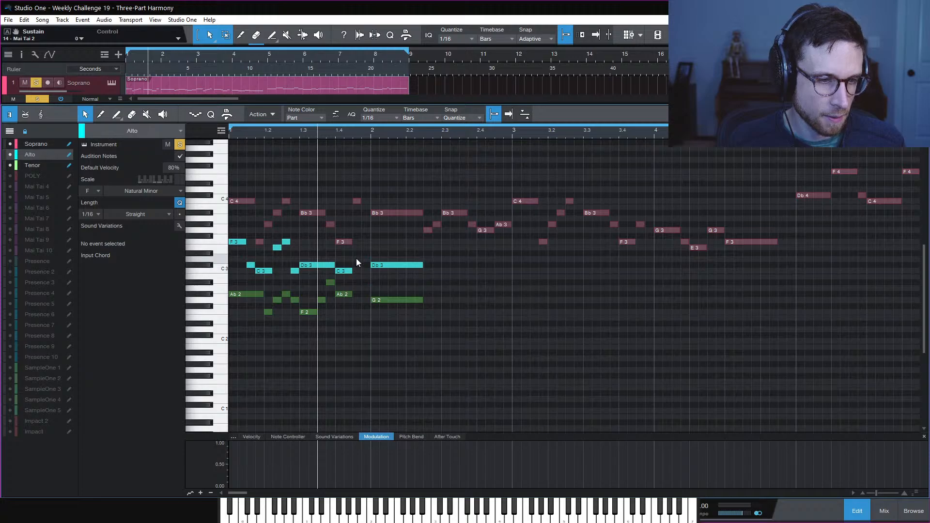
drag(341, 313, 361, 297)
key(space)
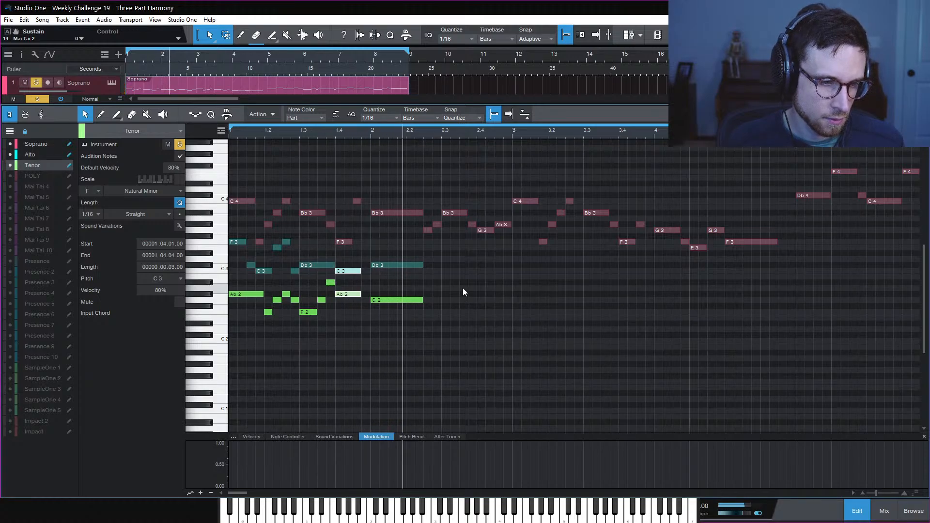
click(383, 276)
Select the Alto Db3 and C3 notes and replay the harmony from beat 1.3
click(349, 270)
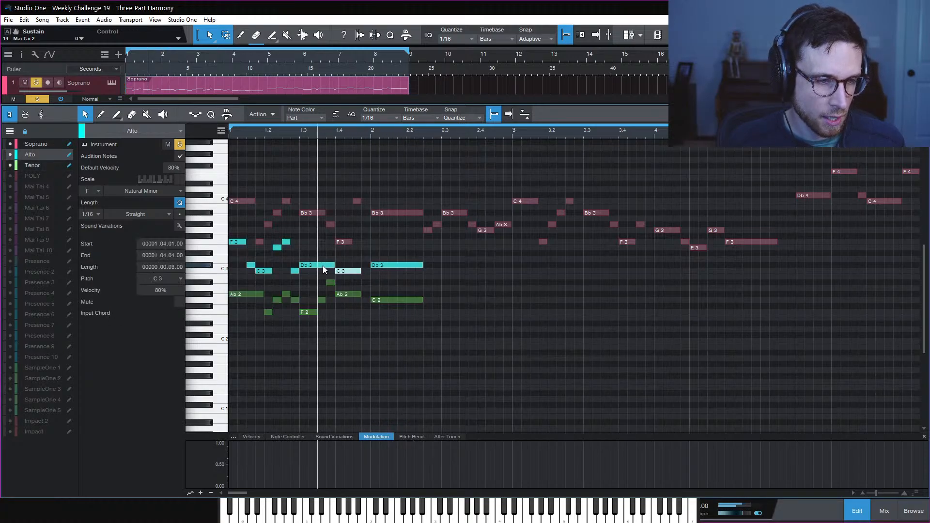
click(310, 259)
click(312, 266)
click(351, 271)
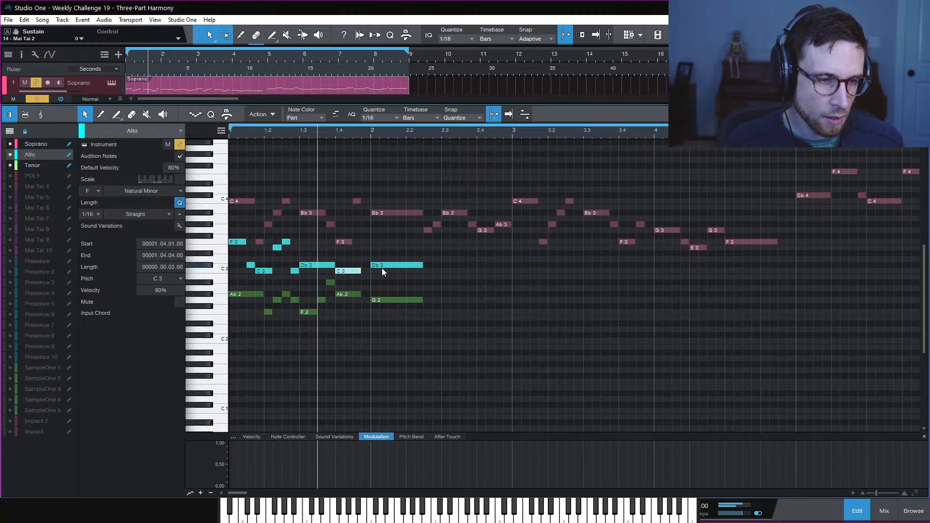
click(301, 136)
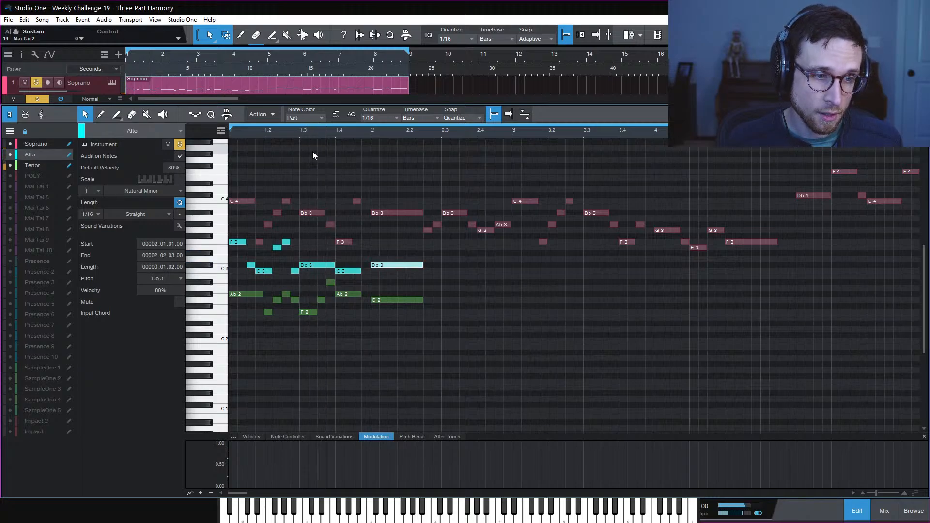
key(space)
key(space)
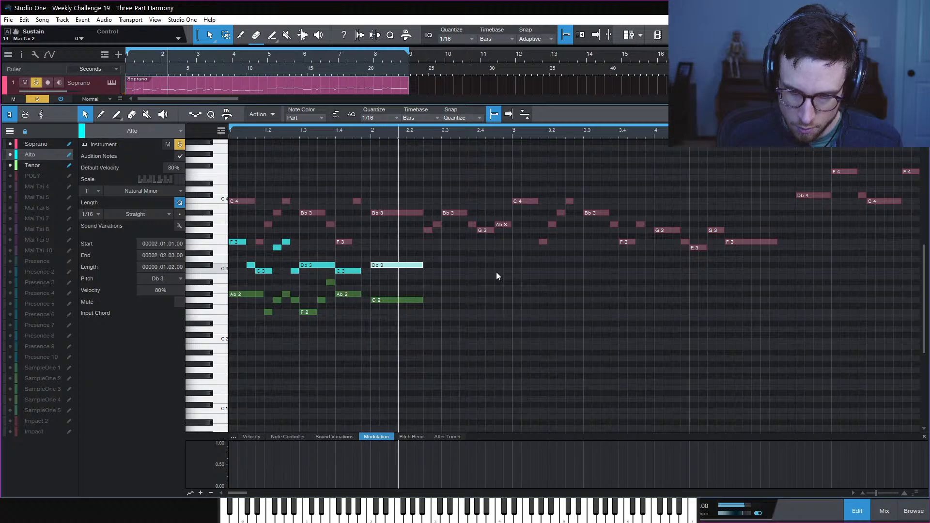
key(space)
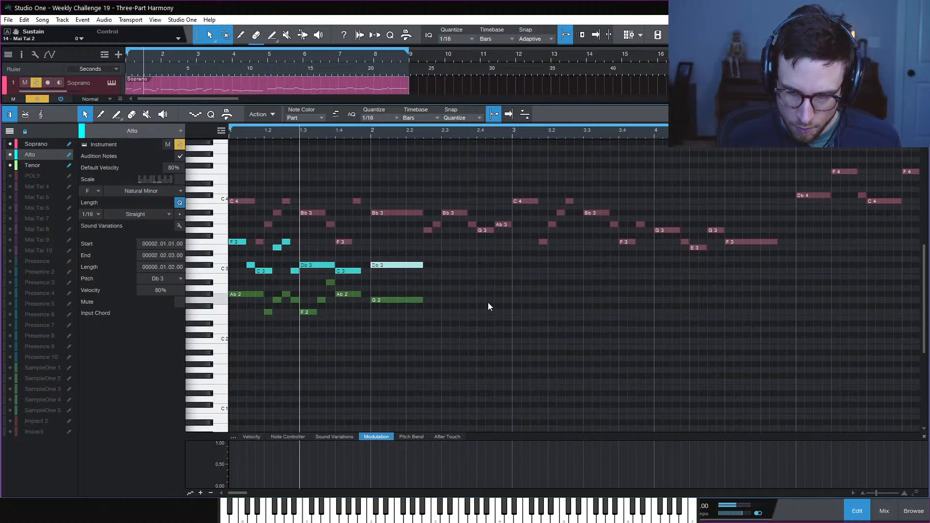
Play the three parts from beat 1.3, then from bar 2
click(513, 287)
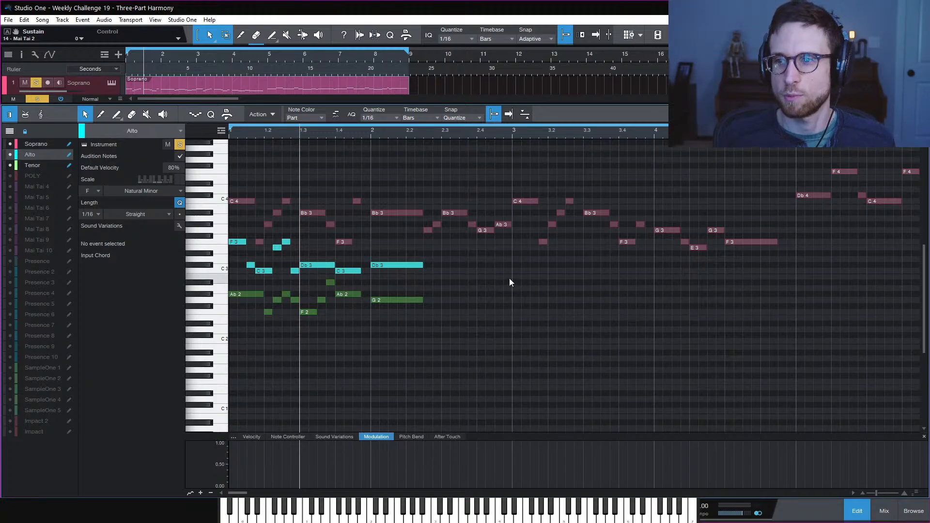
key(space)
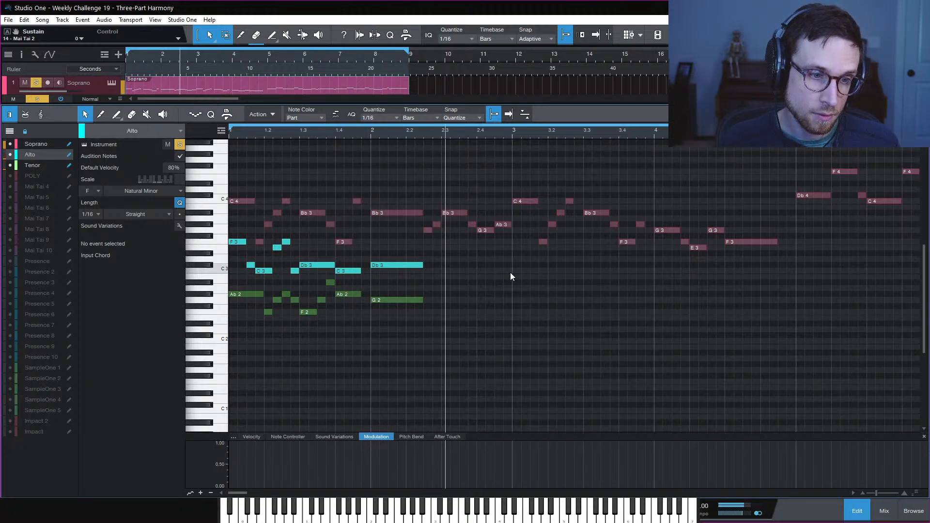
key(space)
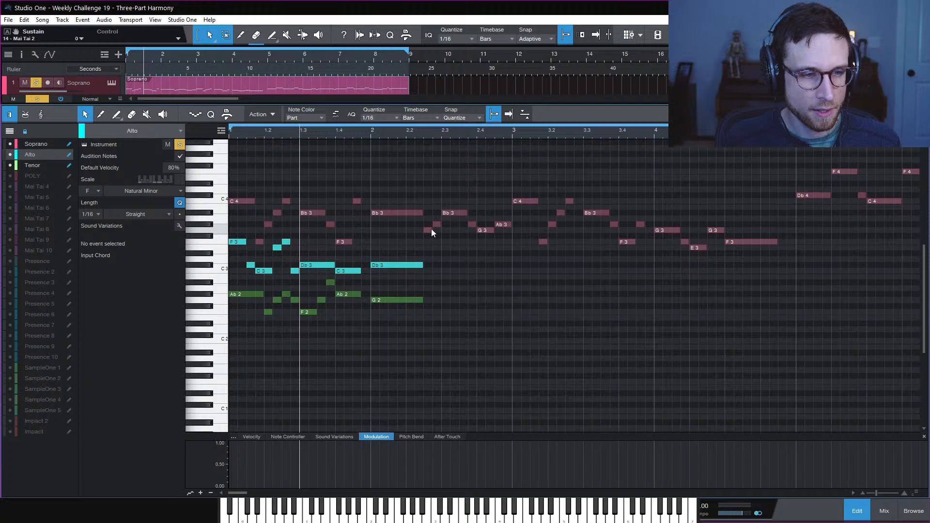
click(371, 135)
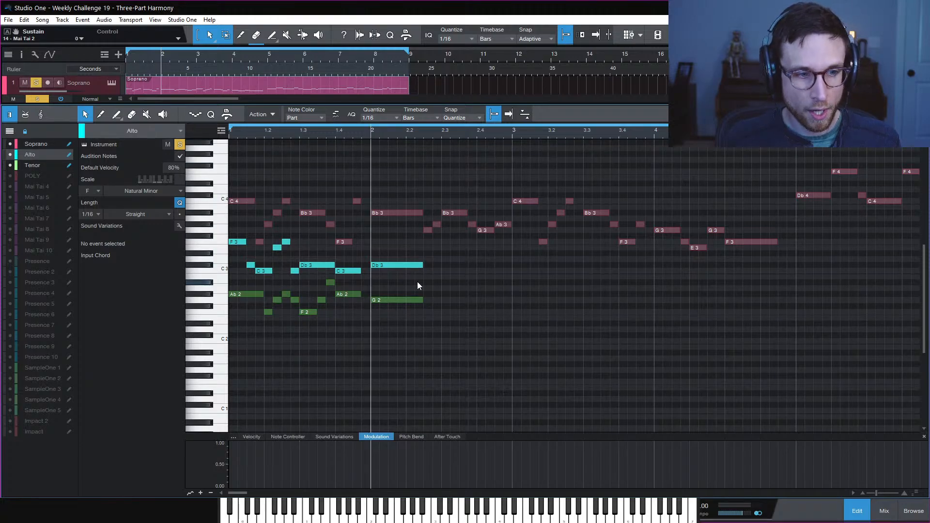
key(space)
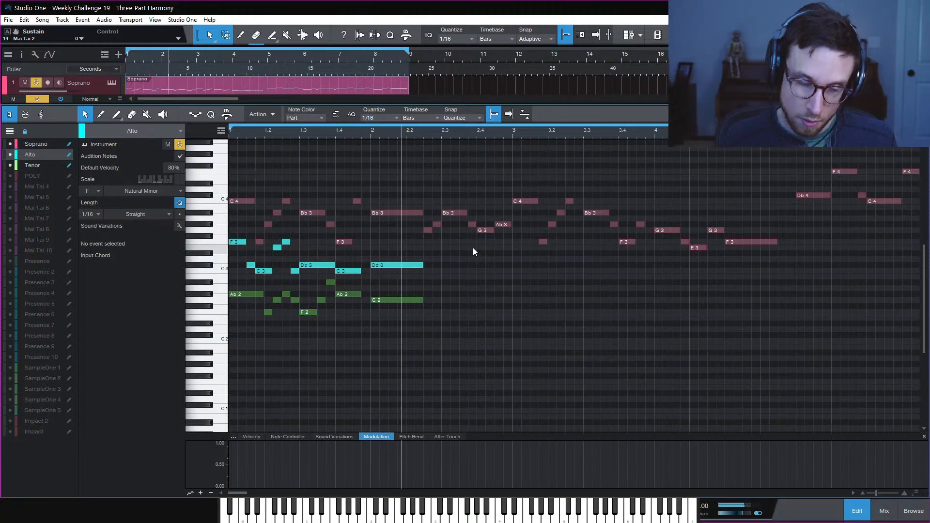
key(space)
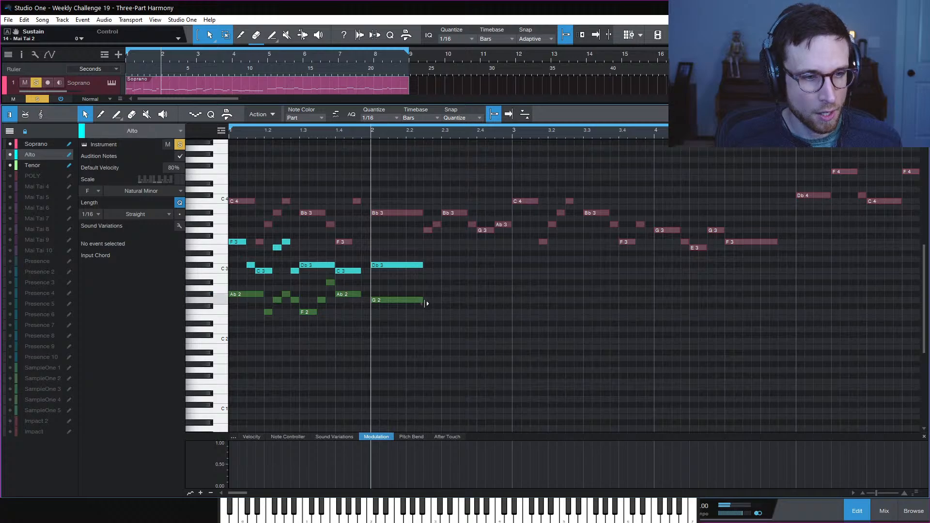
Shorten the Alto Db3 and Tenor G2 notes at bar 2 to two sixteenths
drag(396, 258, 410, 340)
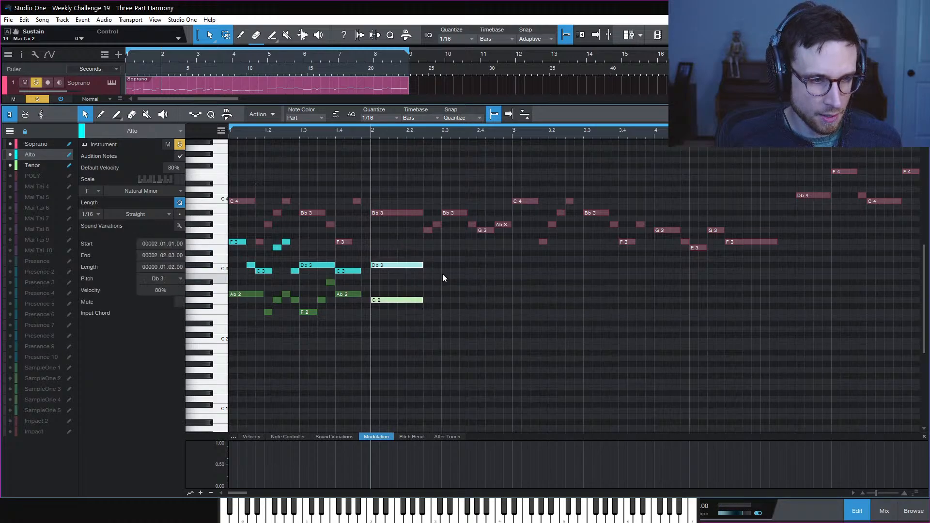
click(446, 272)
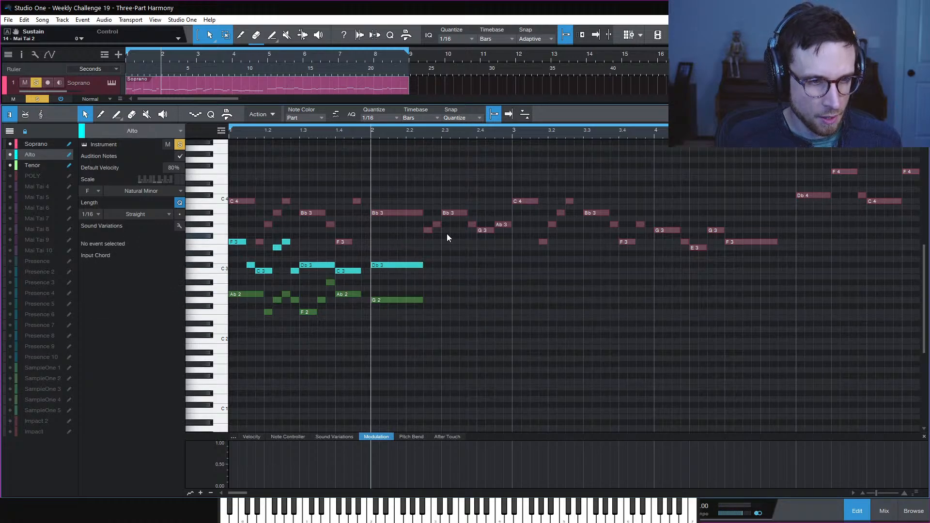
click(426, 265)
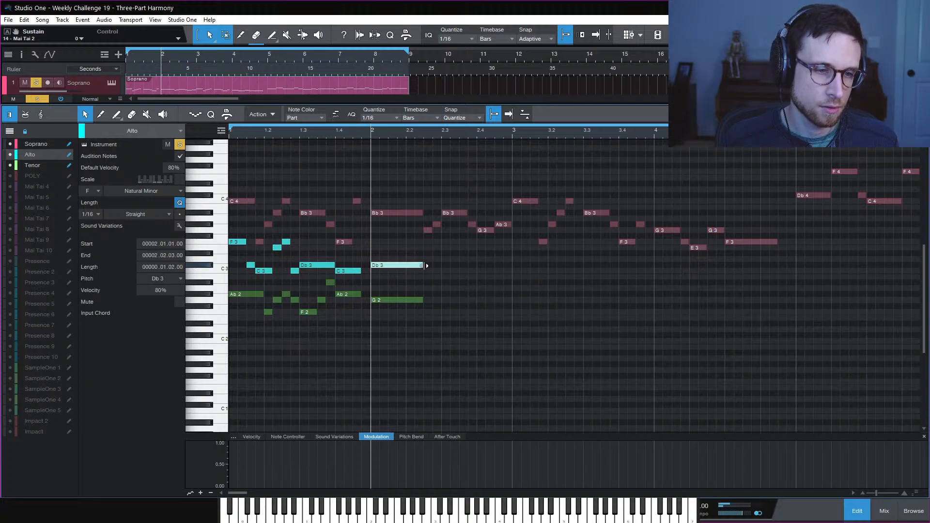
drag(427, 265, 387, 267)
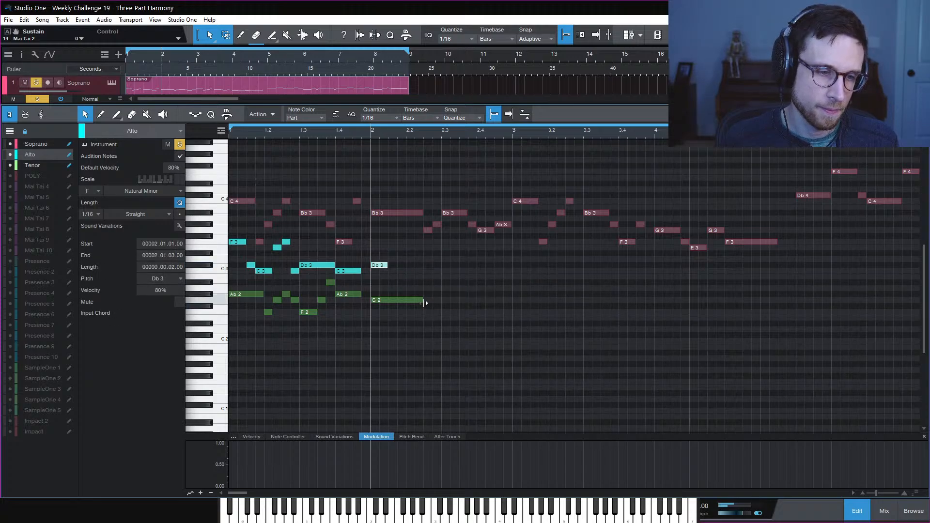
drag(423, 301, 389, 304)
click(412, 273)
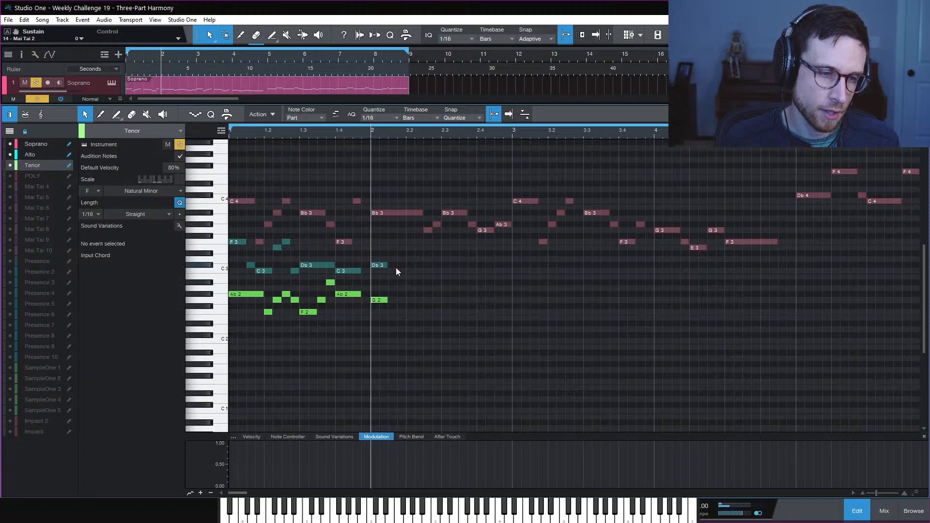
Copy the Alto Db3 up to an F3 starting at bar 2.2, then check the notes
alt+drag(380, 265, 415, 242)
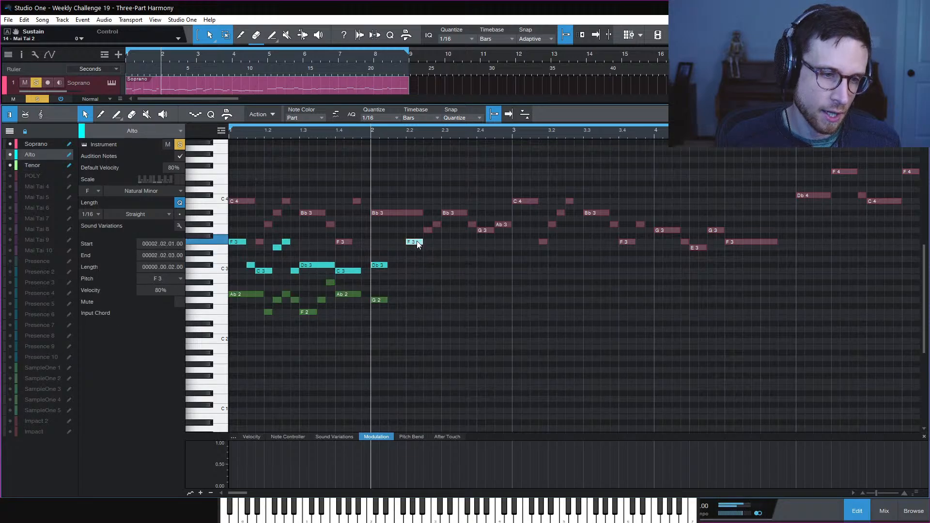
click(380, 299)
click(384, 266)
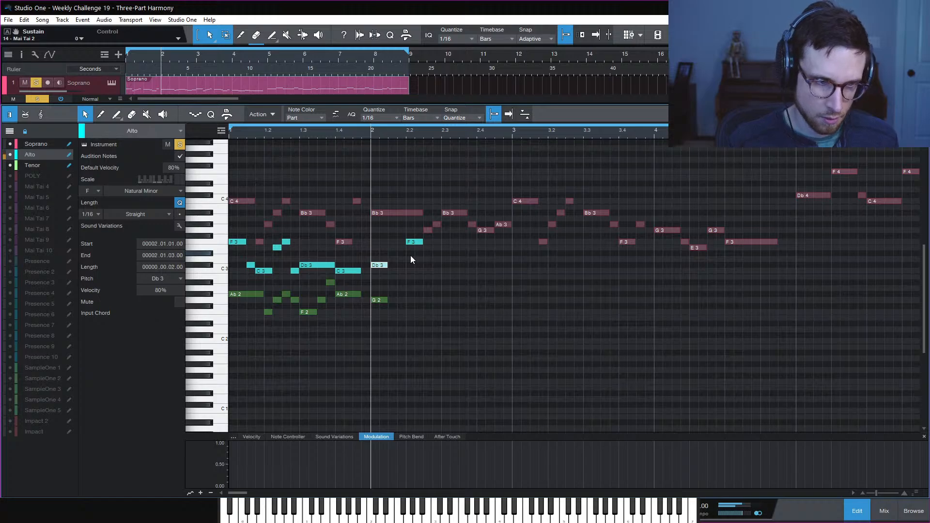
Add Alto passing sixteenths: Db3 at 2.1.3 and Eb3 at 2.1.4
double_click(391, 266)
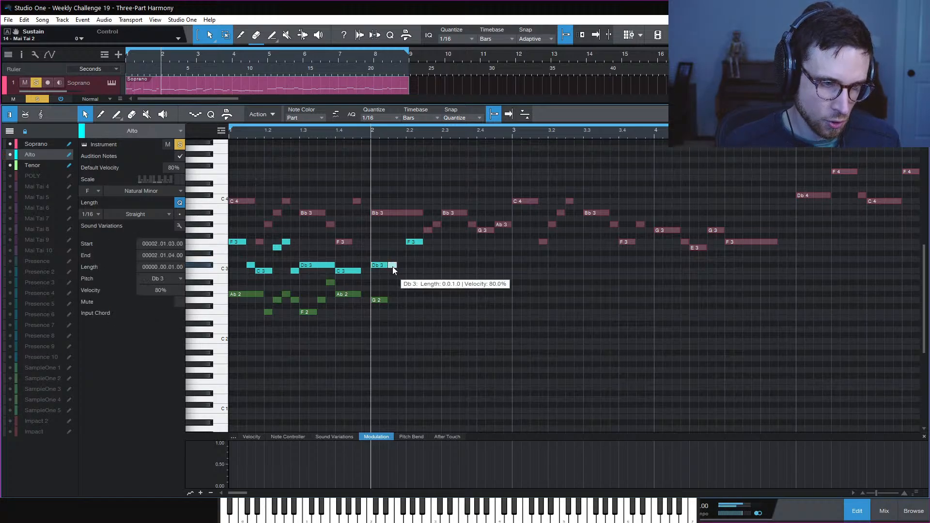
drag(393, 266, 404, 253)
click(419, 282)
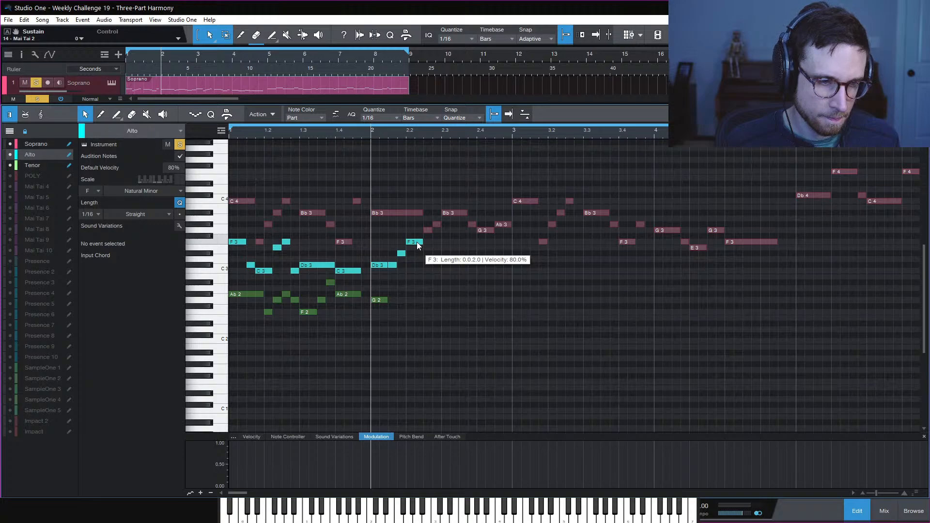
Put a Db3 at bar 2.2 in the Tenor part instead of the Alto
double_click(411, 266)
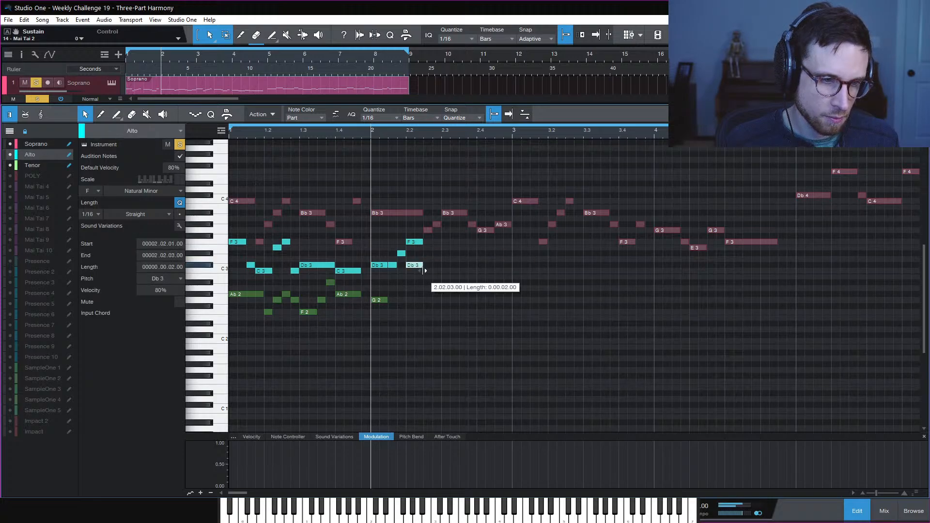
double_click(414, 265)
click(381, 300)
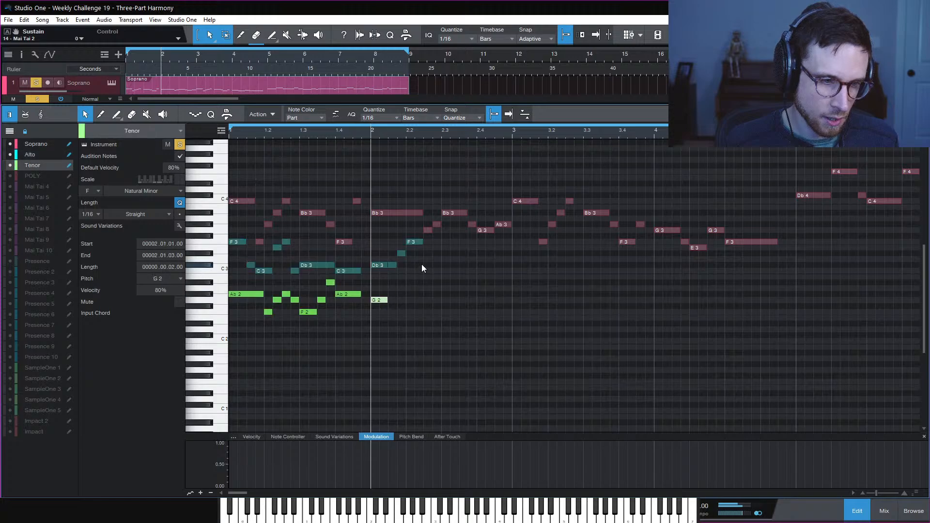
double_click(410, 266)
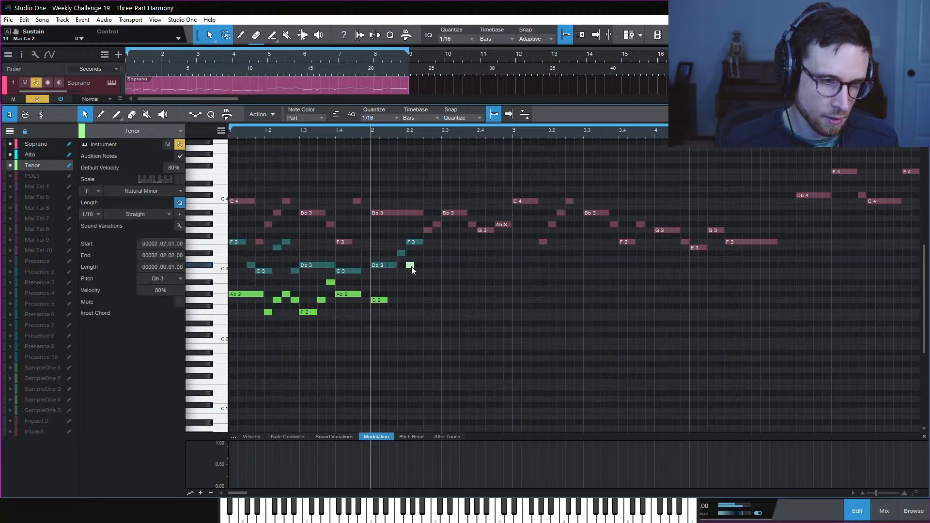
click(383, 301)
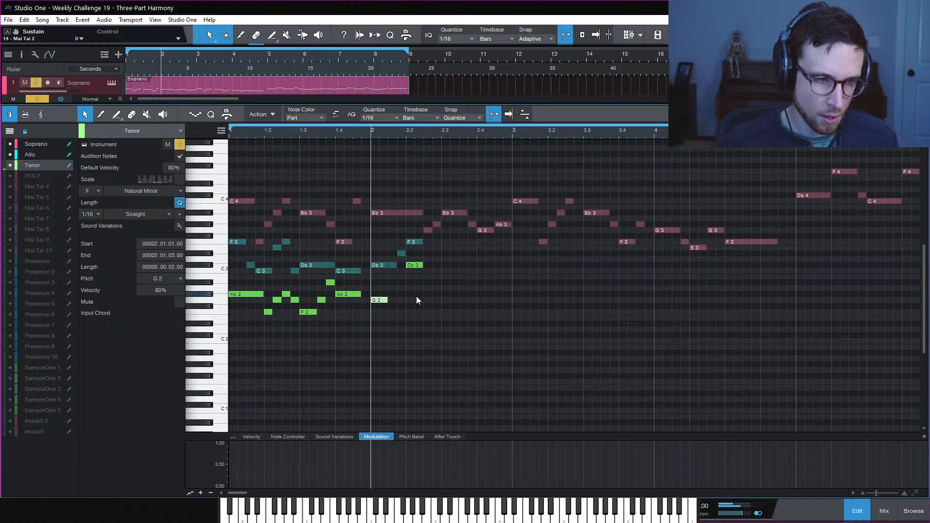
Add Tenor passing sixteenths Bb2 at 2.1.3 and C3 at 2.1.4, then play back
double_click(394, 282)
drag(394, 284, 404, 273)
key(space)
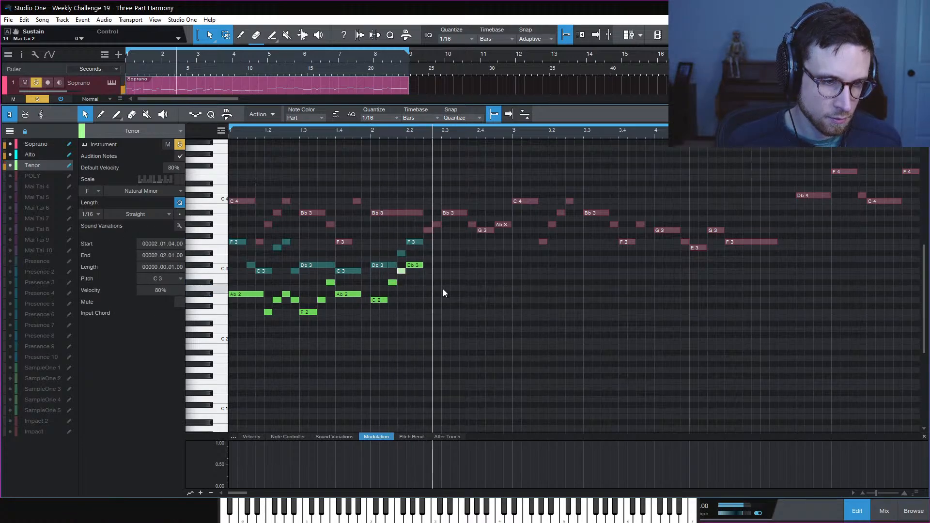
key(space)
key(space)
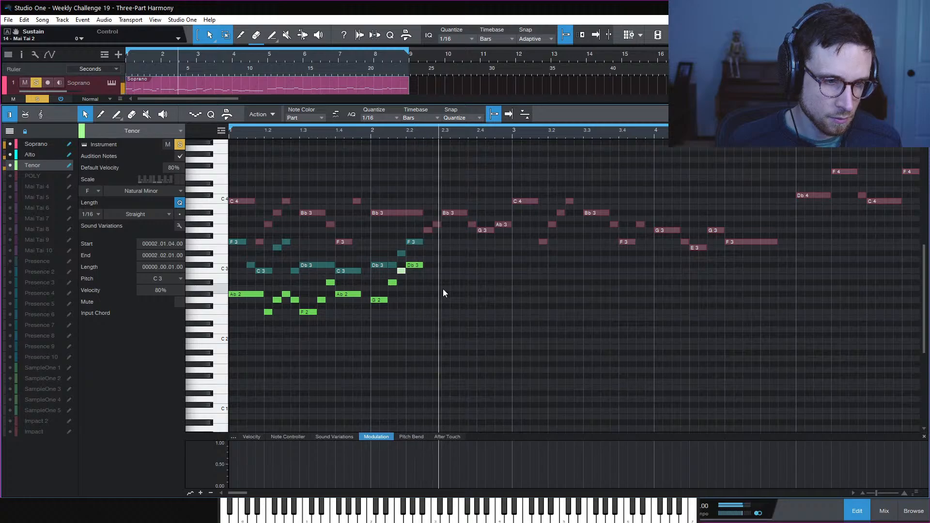
key(space)
key(space)
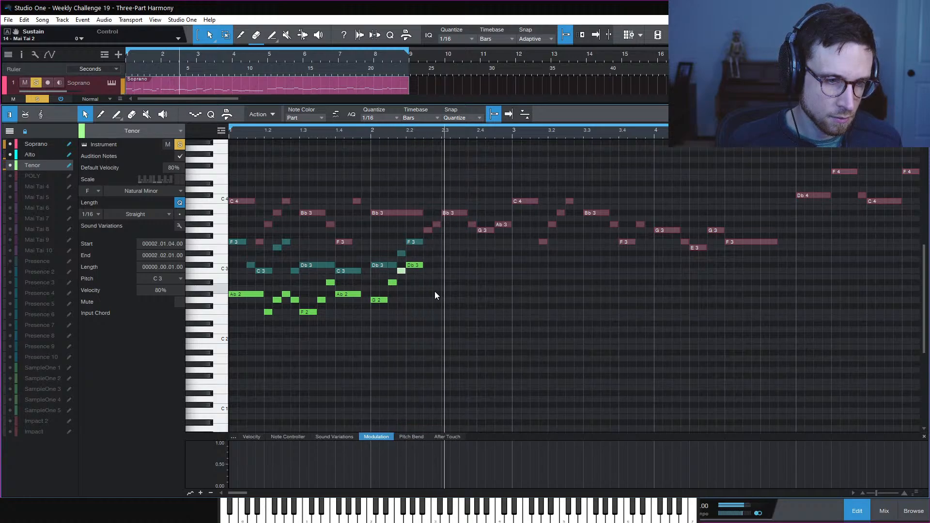
key(space)
Lengthen the Alto F3 and Tenor Db3 at bar 2.2 to end at bar 2.4, and play back
click(421, 266)
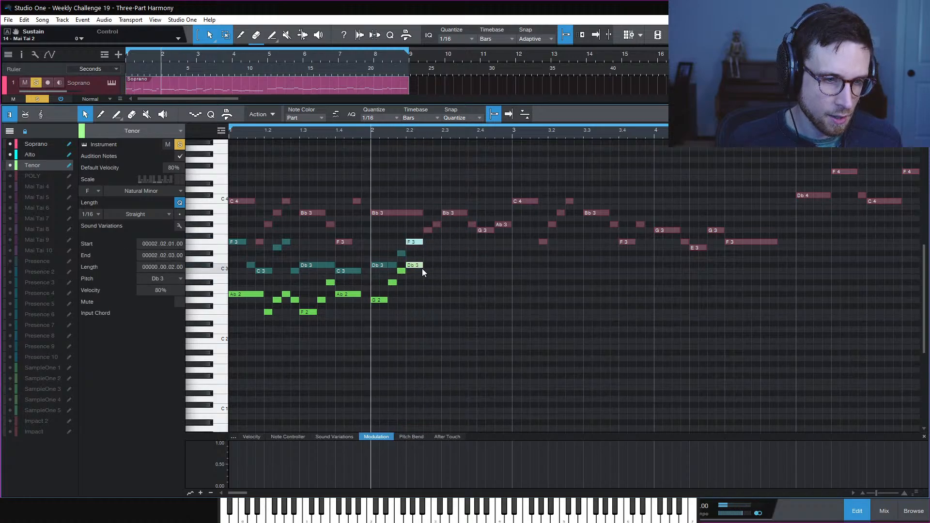
shift+click(420, 242)
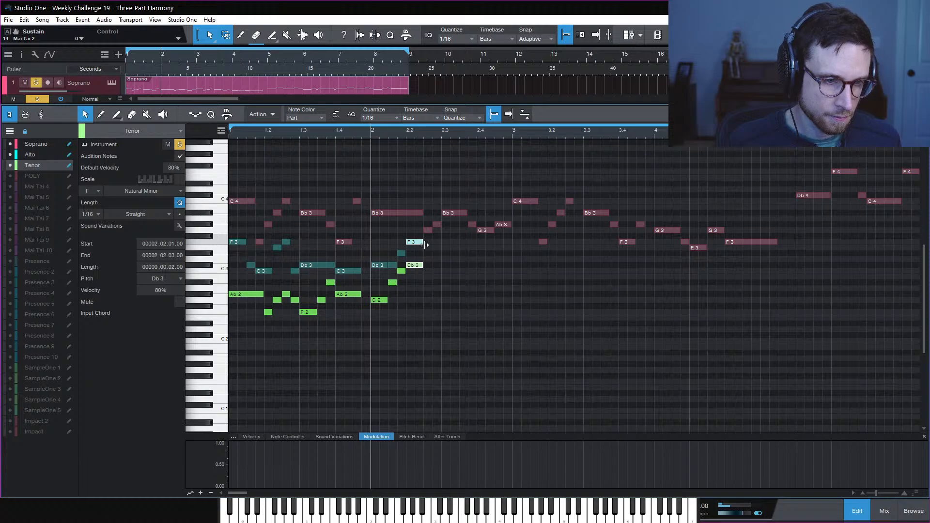
drag(426, 245, 473, 248)
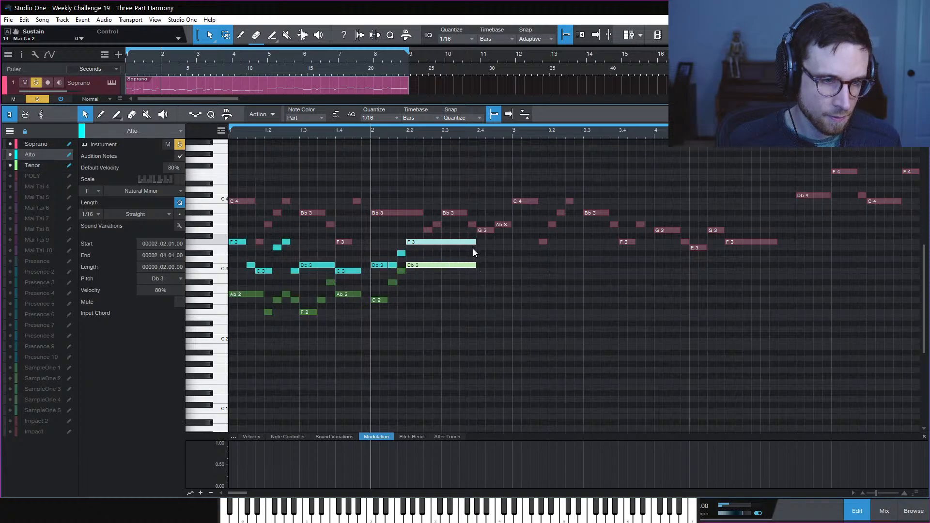
key(space)
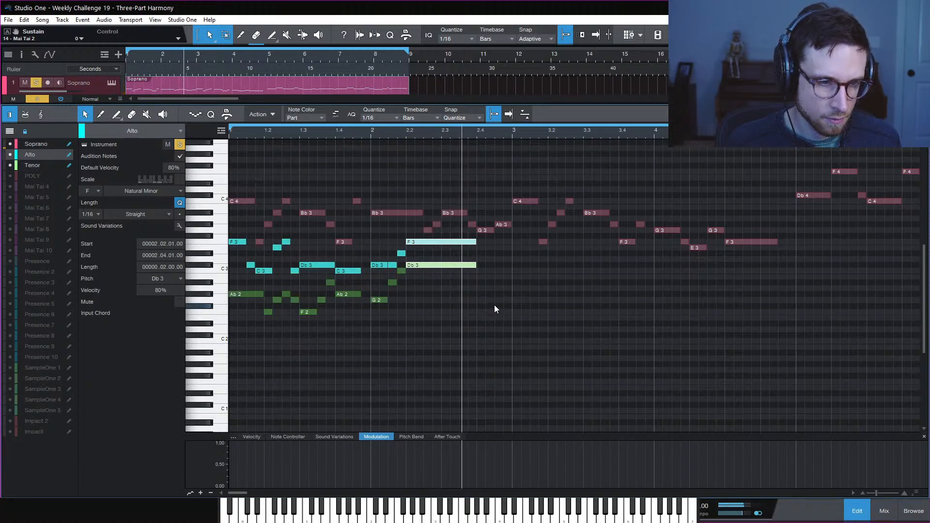
key(space)
key(space)
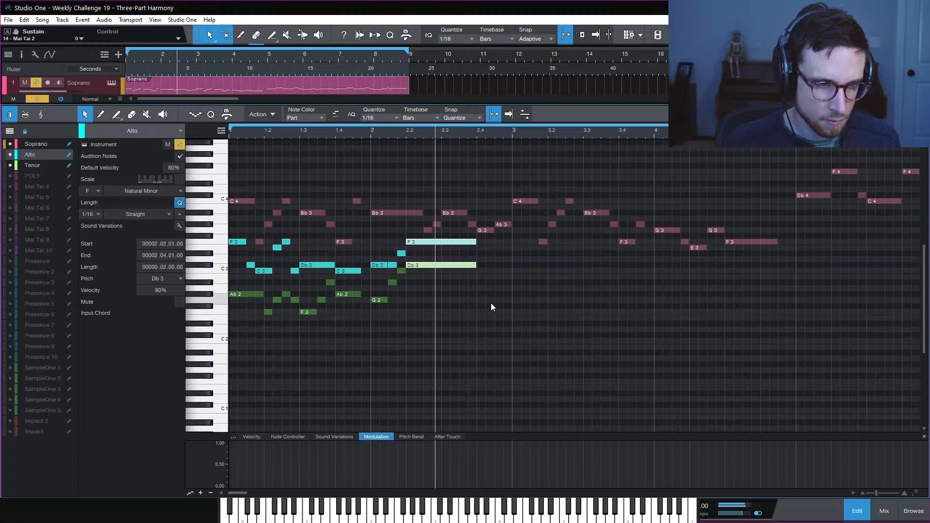
key(space)
key(space)
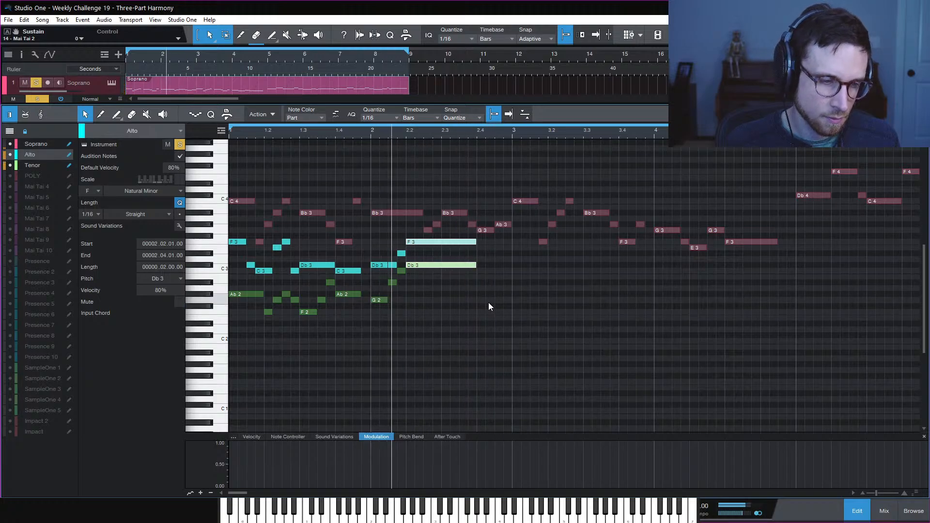
key(space)
key(space)
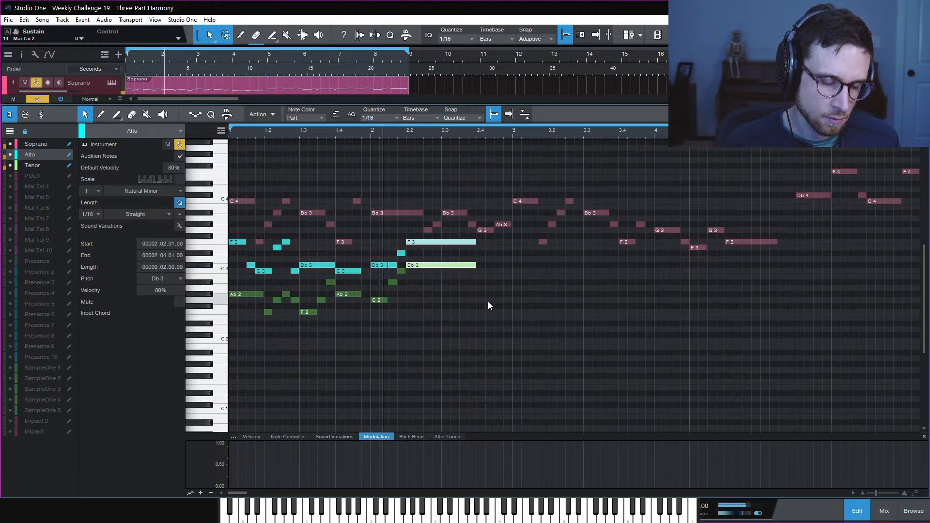
key(space)
Lower the Tenor Bb2 passing note at 2.1.3 to Ab2
click(451, 299)
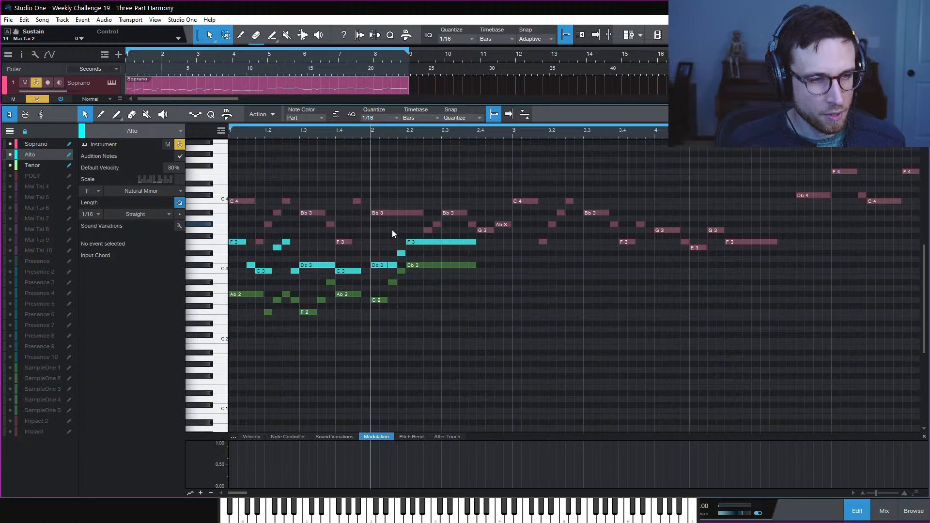
click(392, 282)
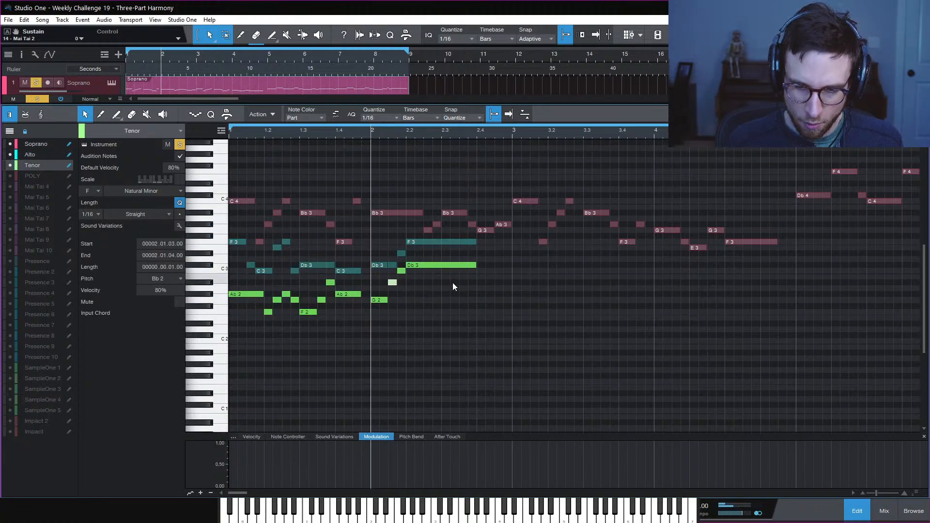
click(420, 289)
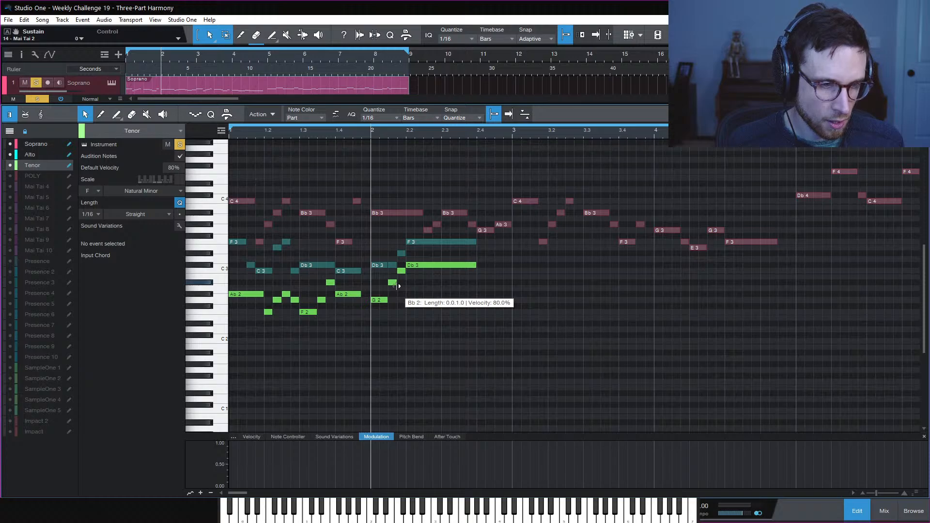
drag(393, 284, 393, 294)
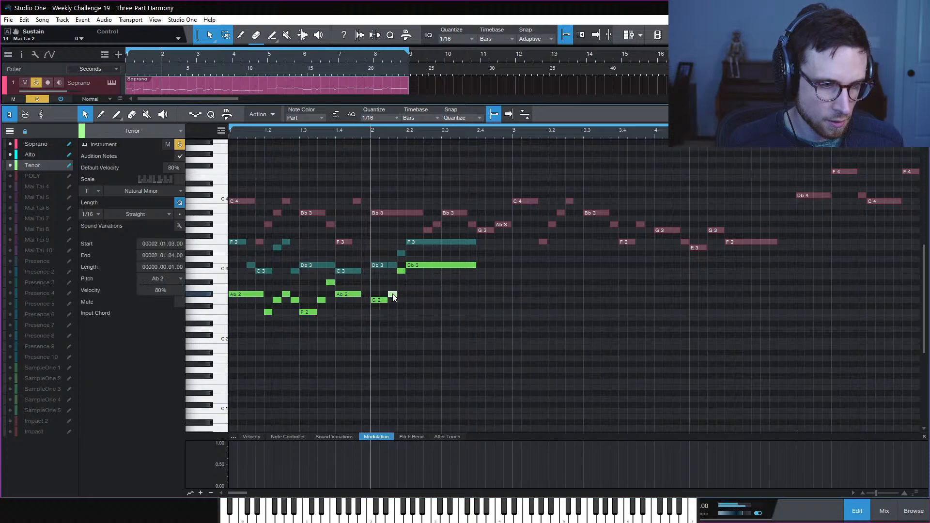
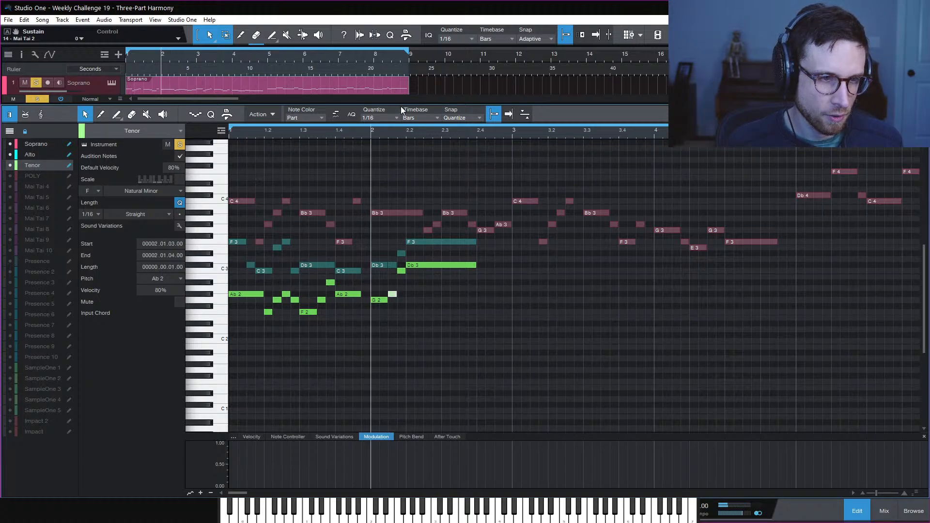
Show the Soprano and Alto tracks and unsolo the Tenor so all three voices play
drag(401, 106, 399, 172)
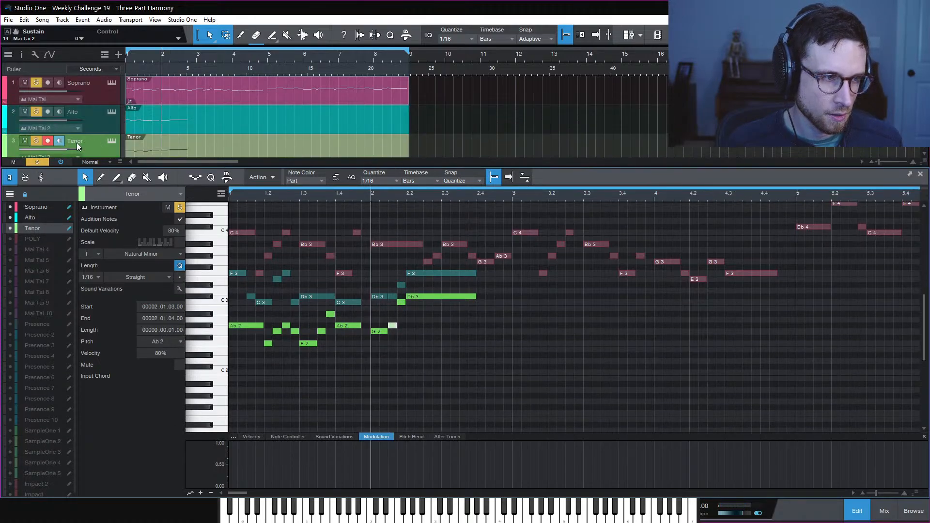
alt+click(34, 142)
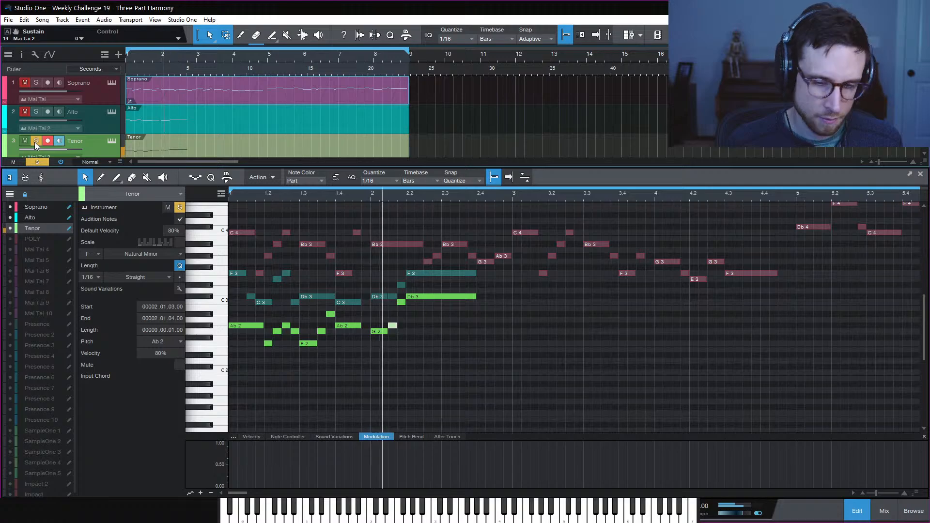
click(35, 141)
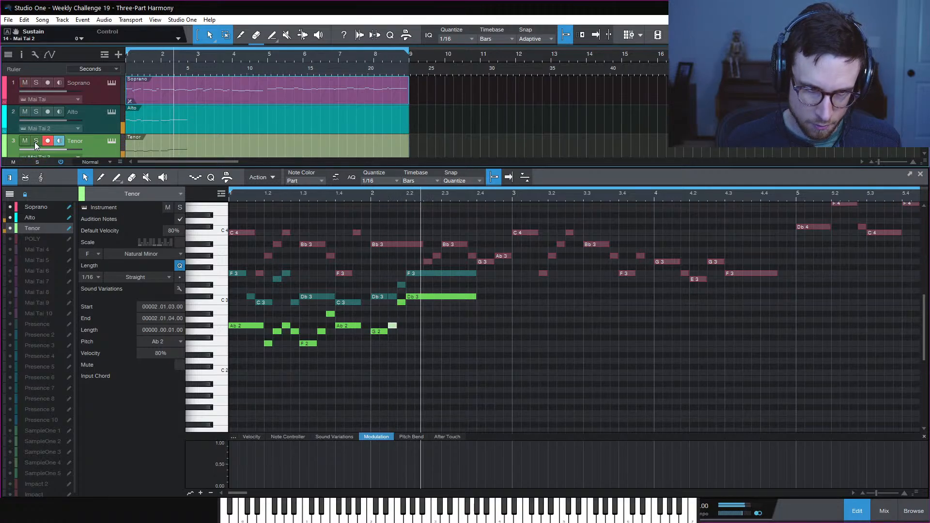
key(KP_Subtract)
Raise the tenor Ab2 at 2.1.3 to Bb2 and audition from bar 1.4
click(429, 326)
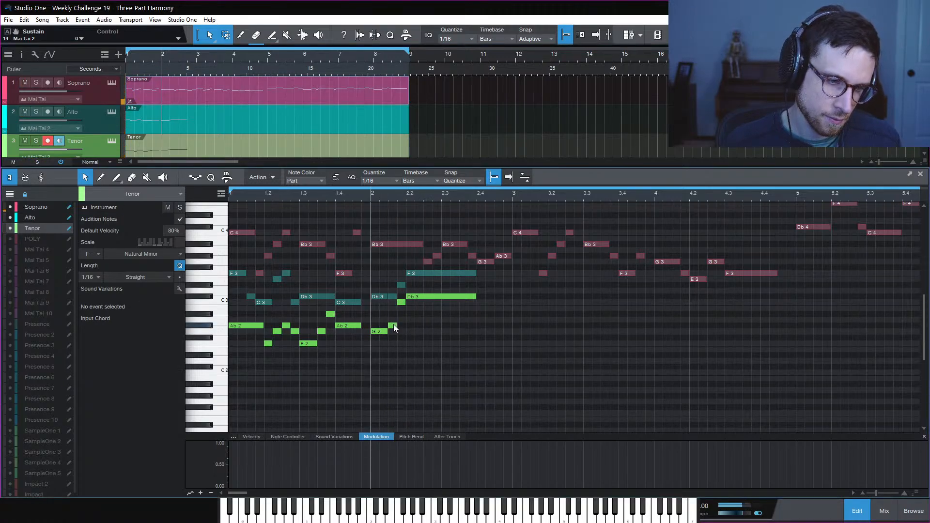
drag(394, 324, 394, 314)
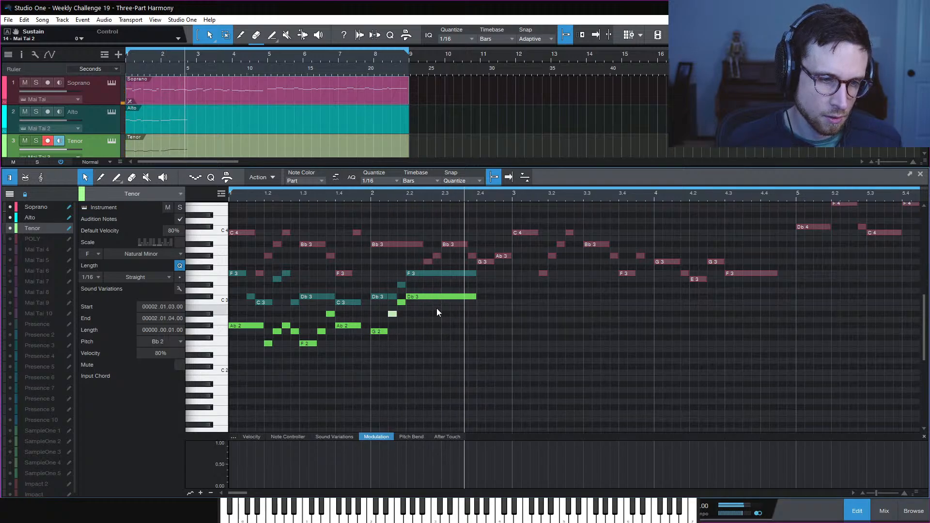
key(space)
click(333, 196)
key(space)
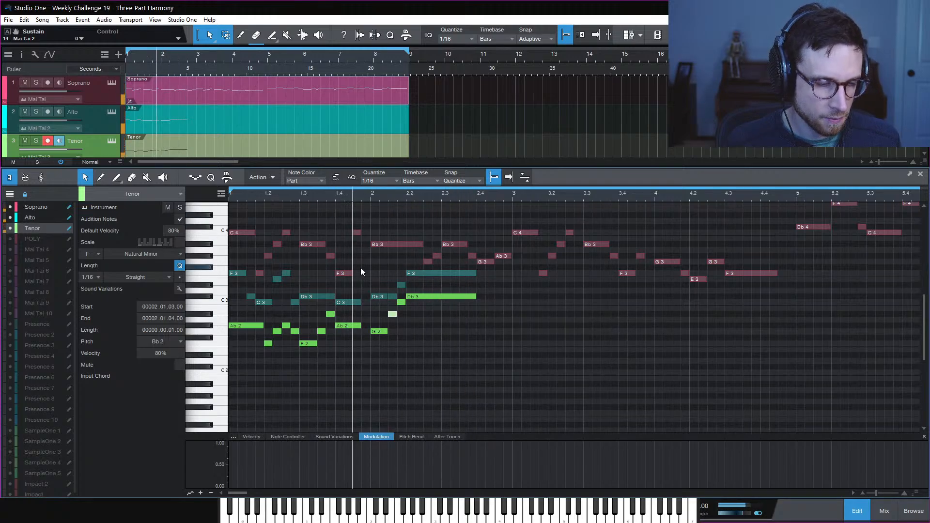
key(space)
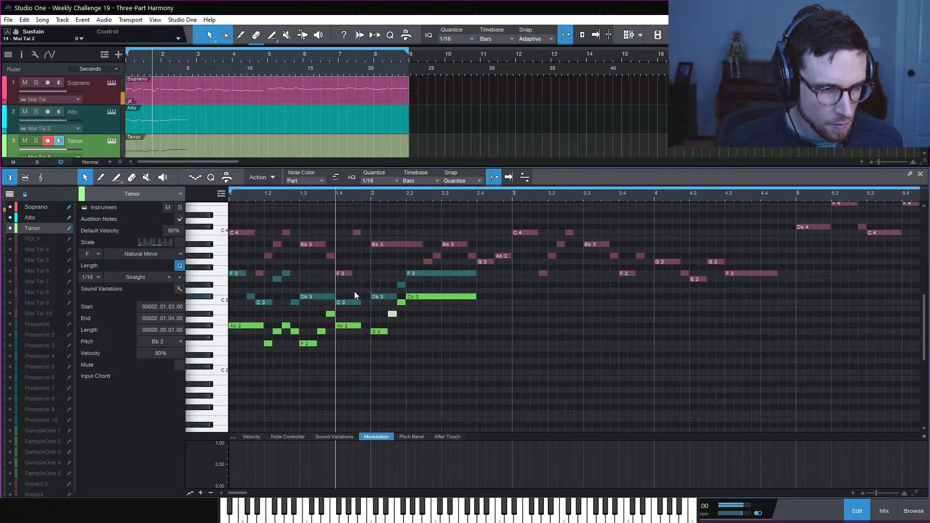
Shorten the tenor Ab2 at bar 1.4 to two sixteenths and the alto C3 by a sixteenth
drag(354, 292, 360, 329)
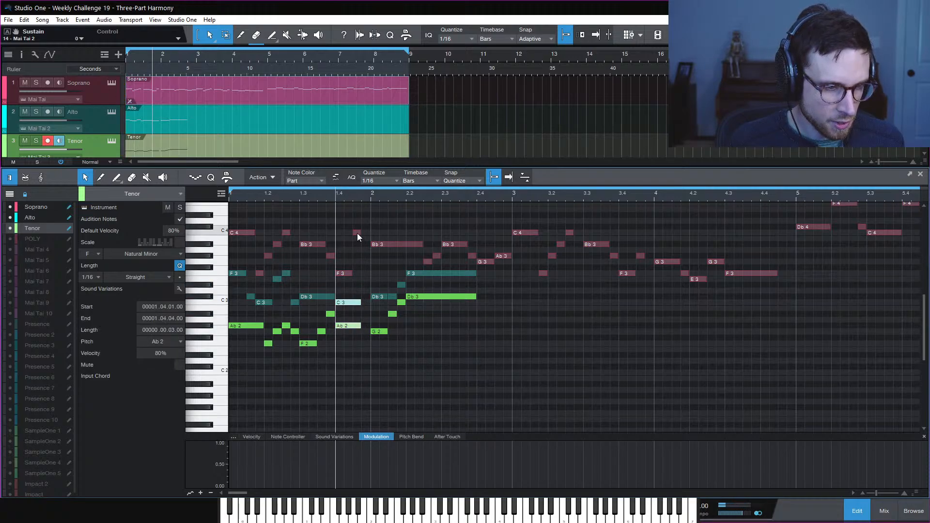
click(366, 316)
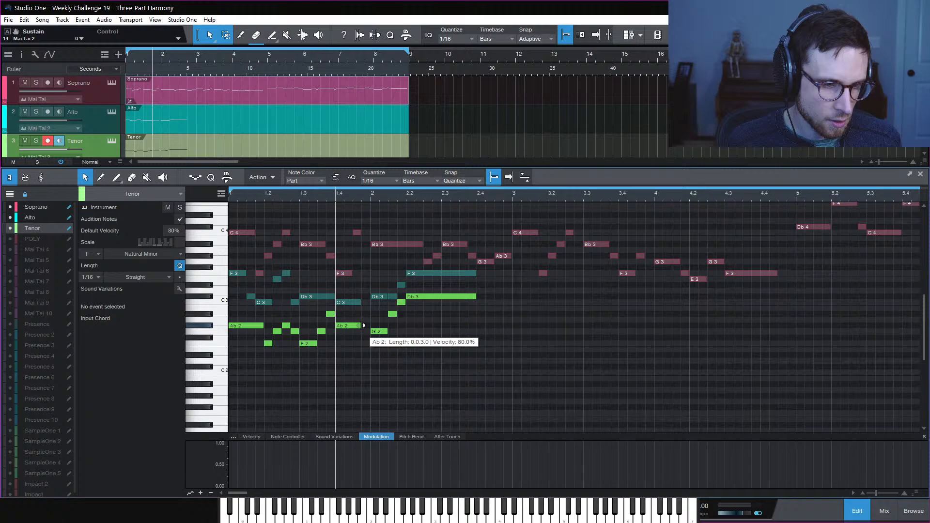
drag(363, 326, 361, 348)
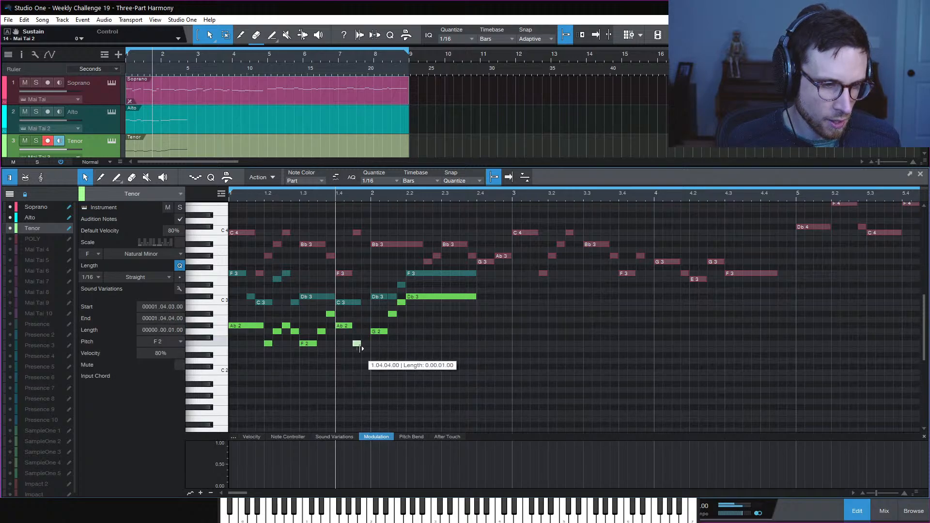
key(space)
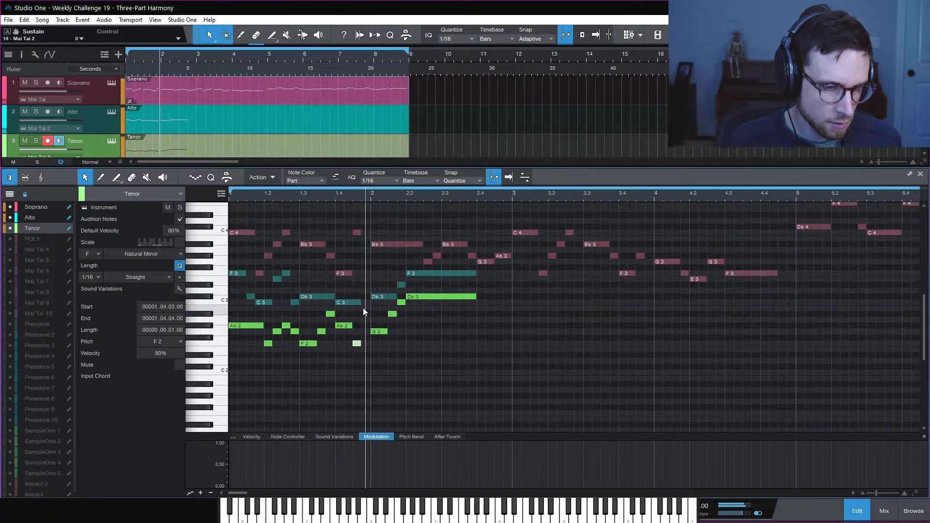
drag(361, 303, 363, 286)
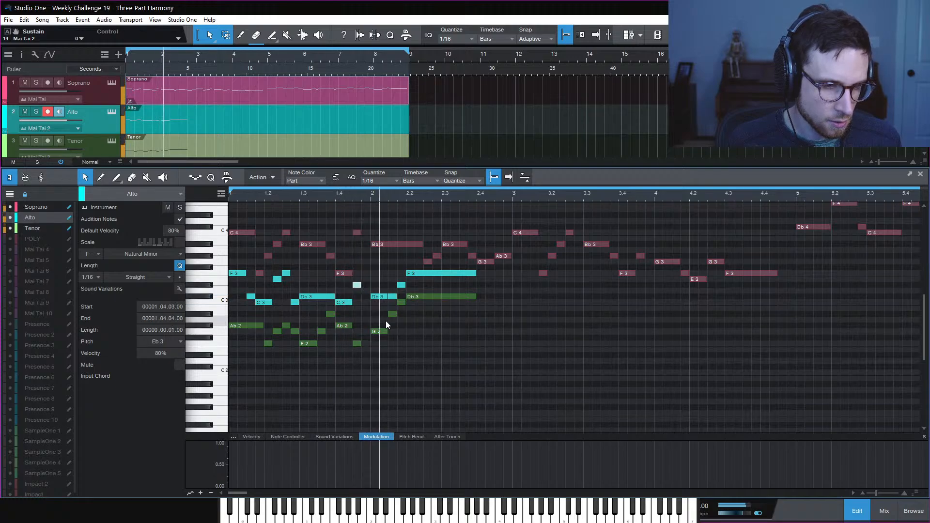
Audition the passage repeatedly from bar 1.4 and from the song start
key(space)
key(space)
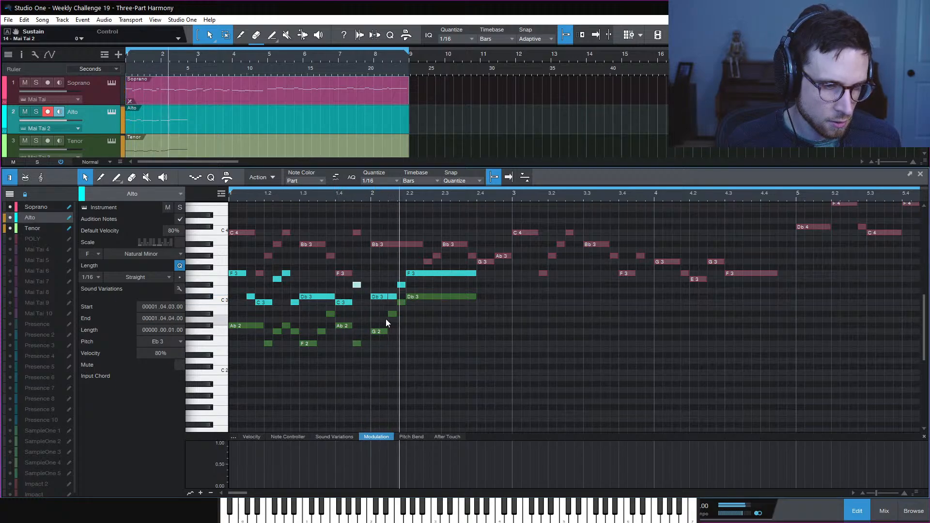
key(space)
key(space)
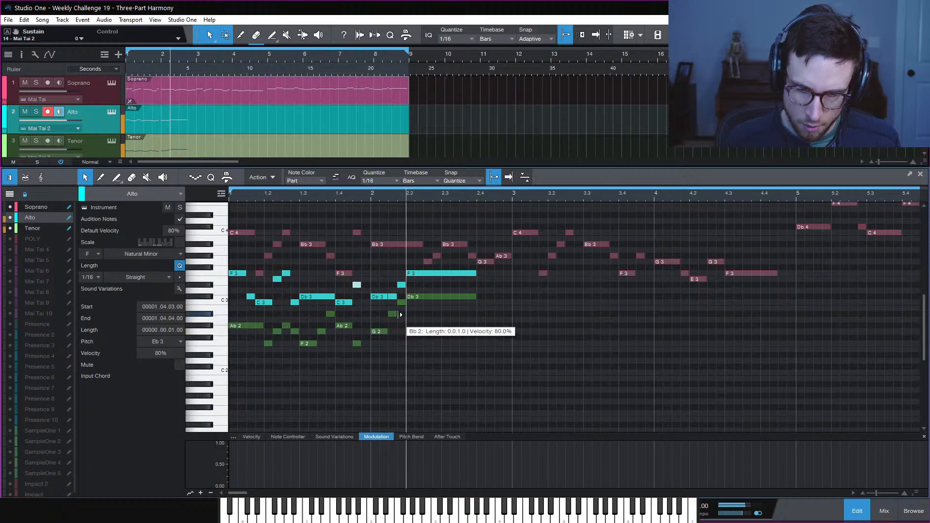
key(space)
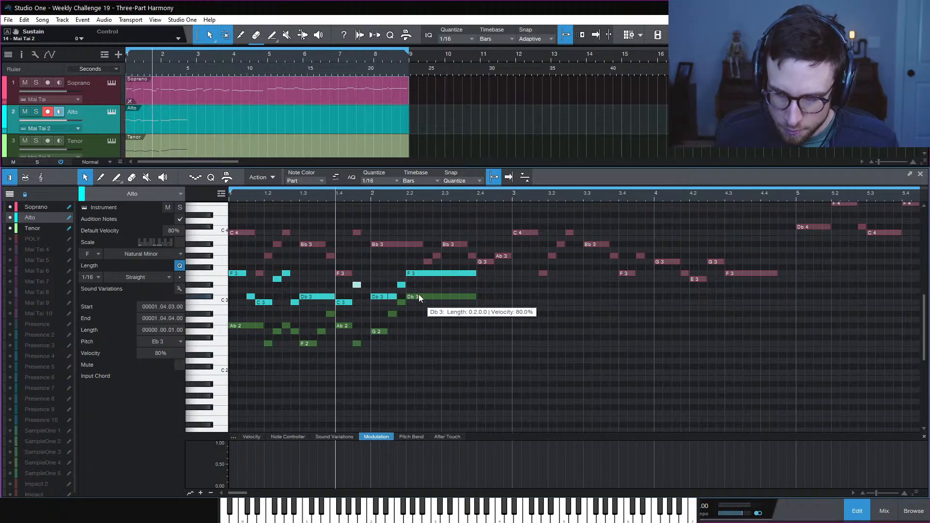
key(space)
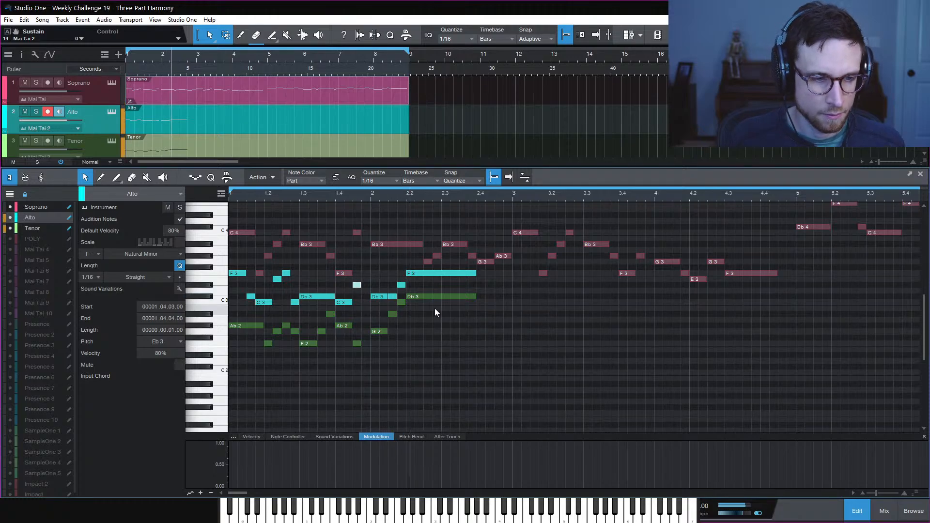
key(space)
key(space)
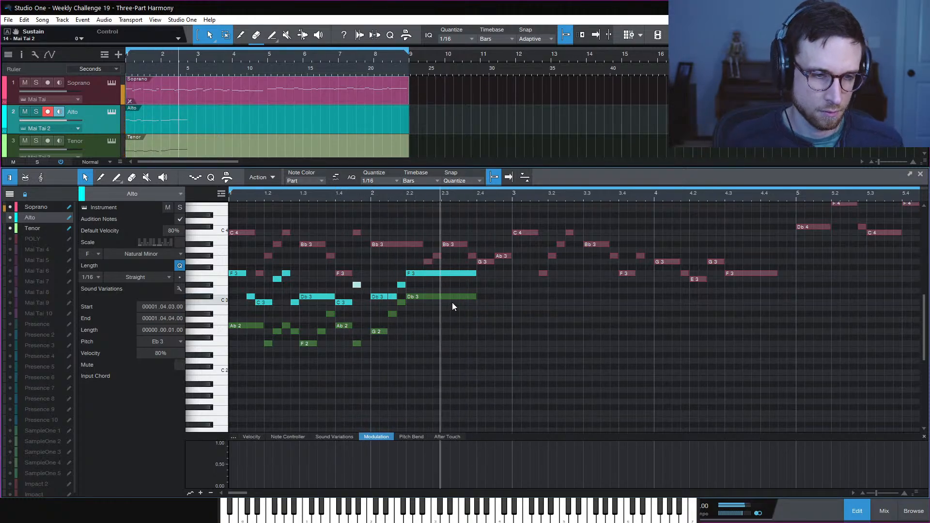
key(space)
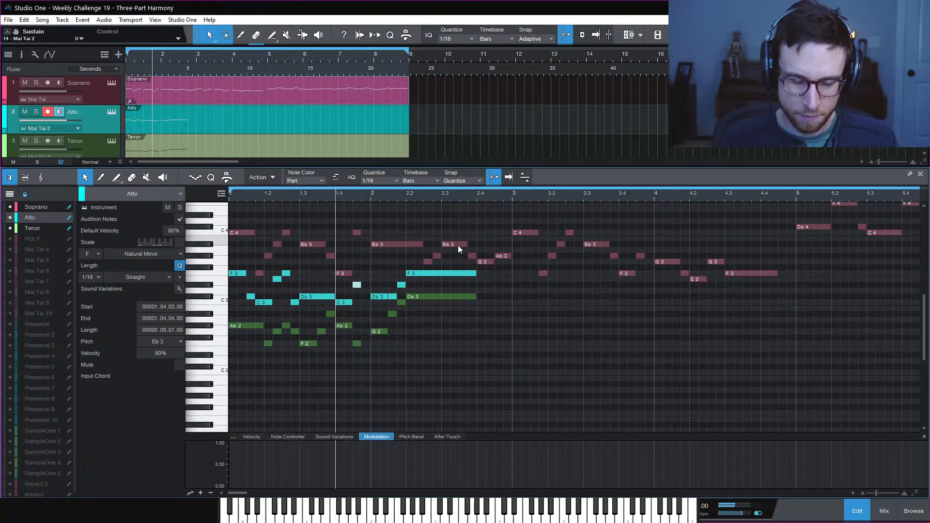
key(comma)
key(space)
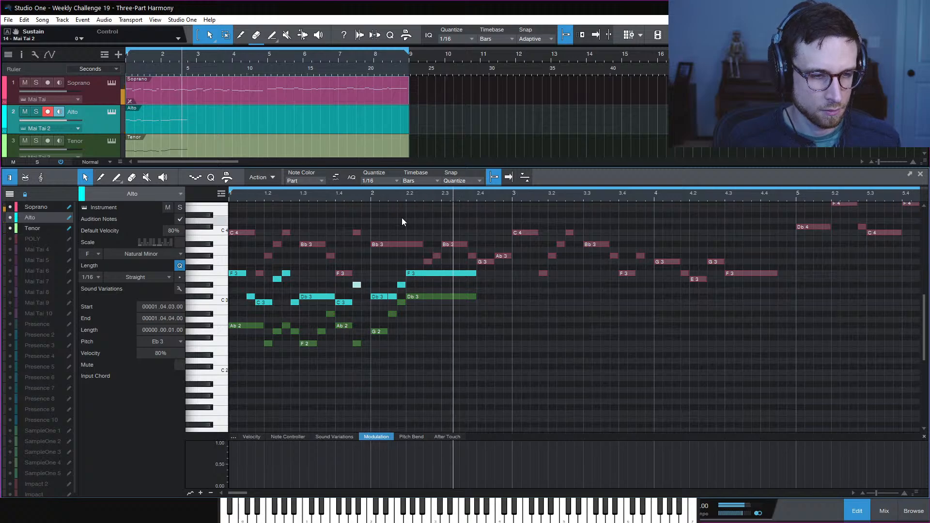
key(comma)
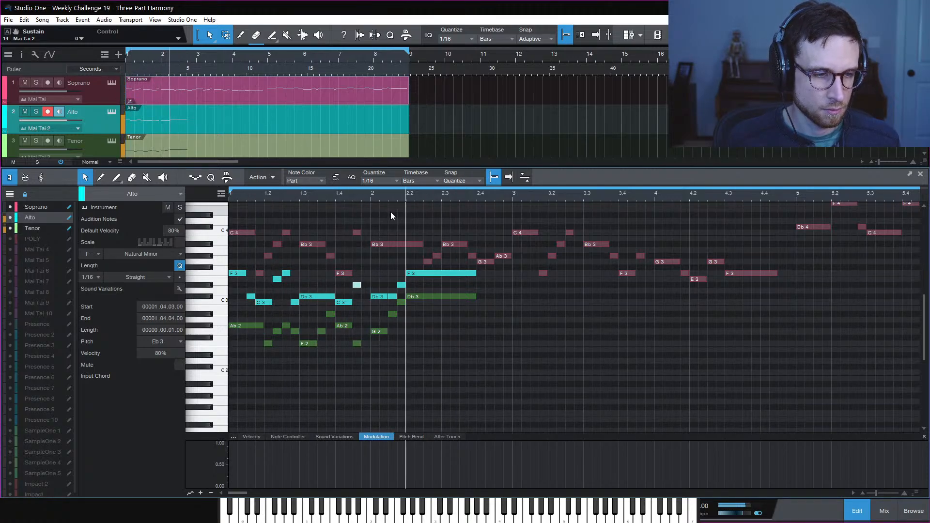
click(342, 195)
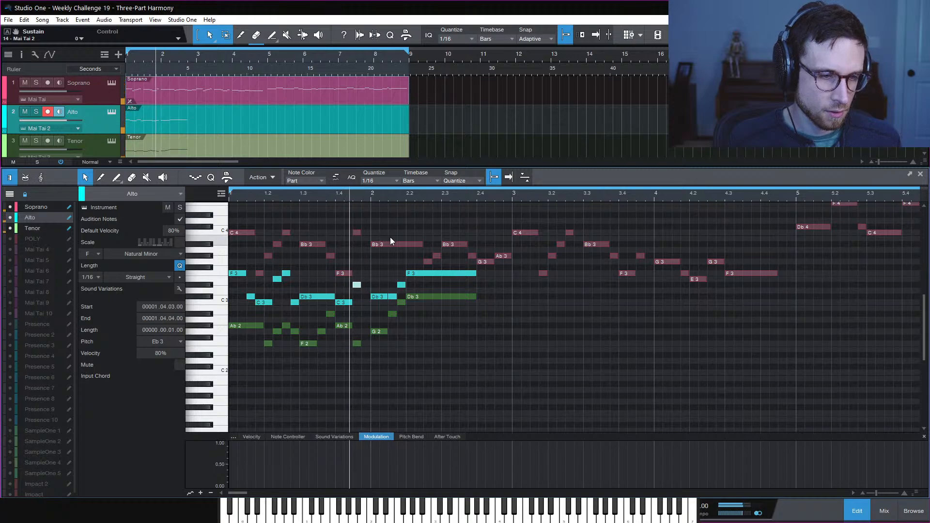
key(space)
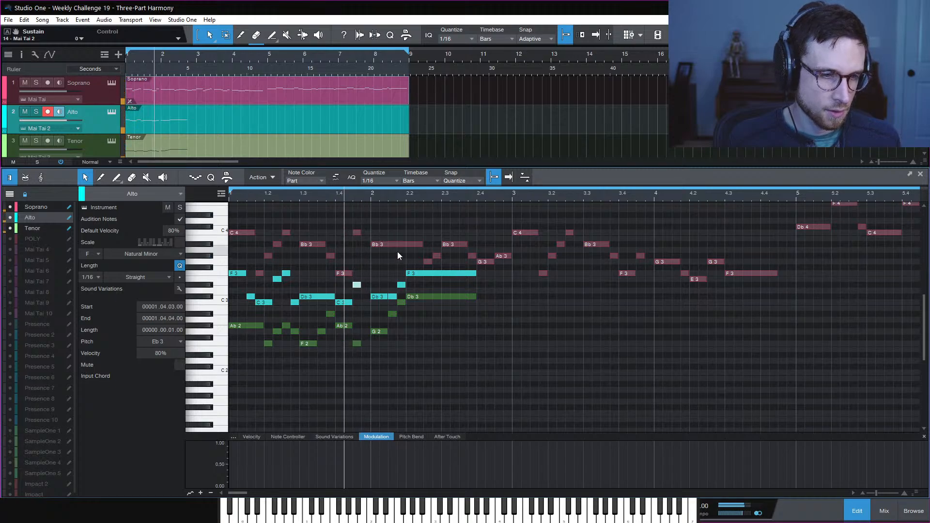
Lower the short alto note to D3 and replay the passage around bar 1.3
click(359, 318)
click(359, 286)
drag(358, 286, 358, 291)
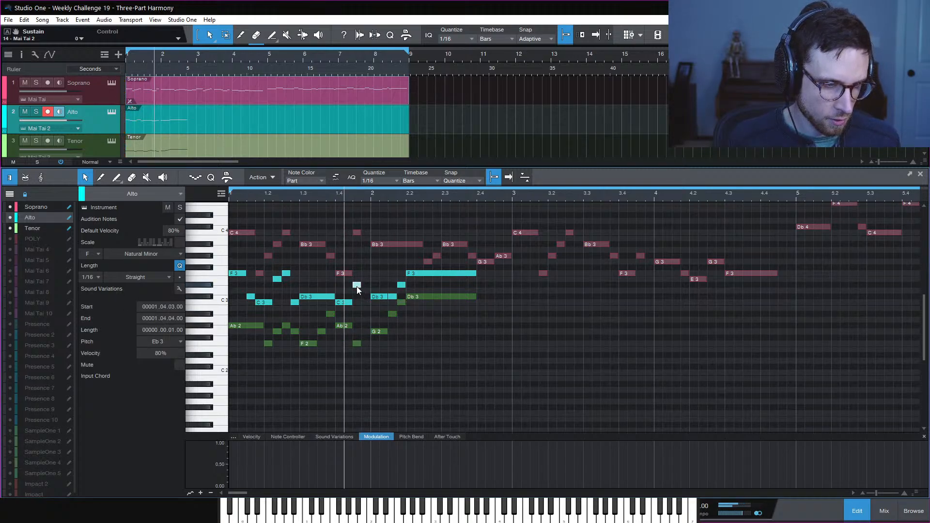
key(space)
click(320, 197)
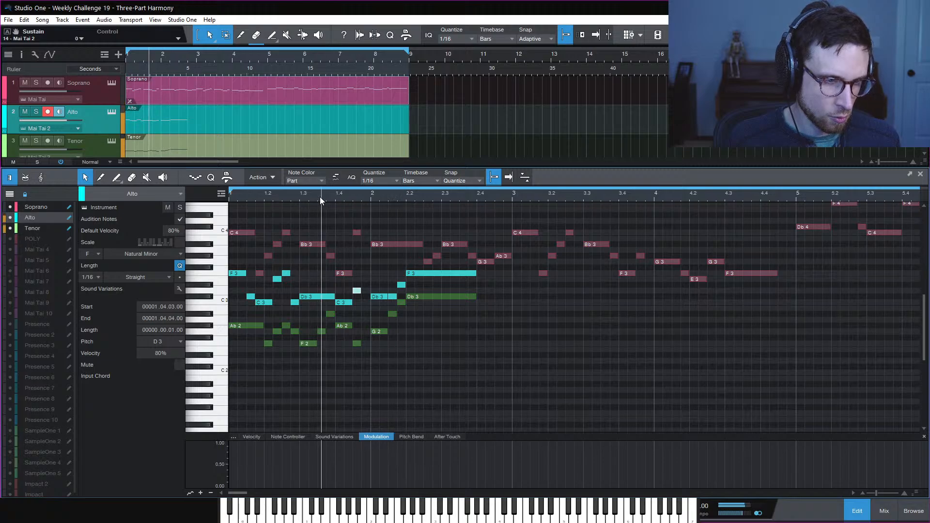
key(space)
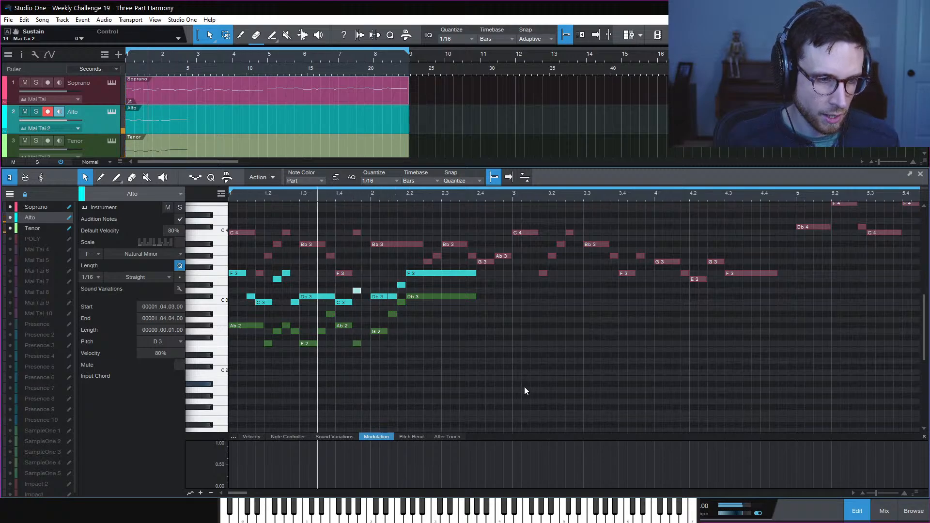
key(space)
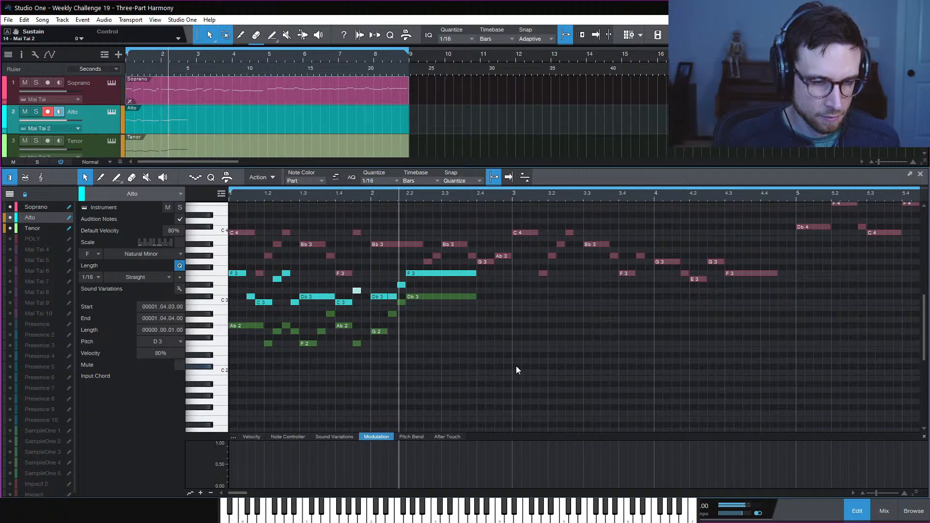
key(space)
key(space)
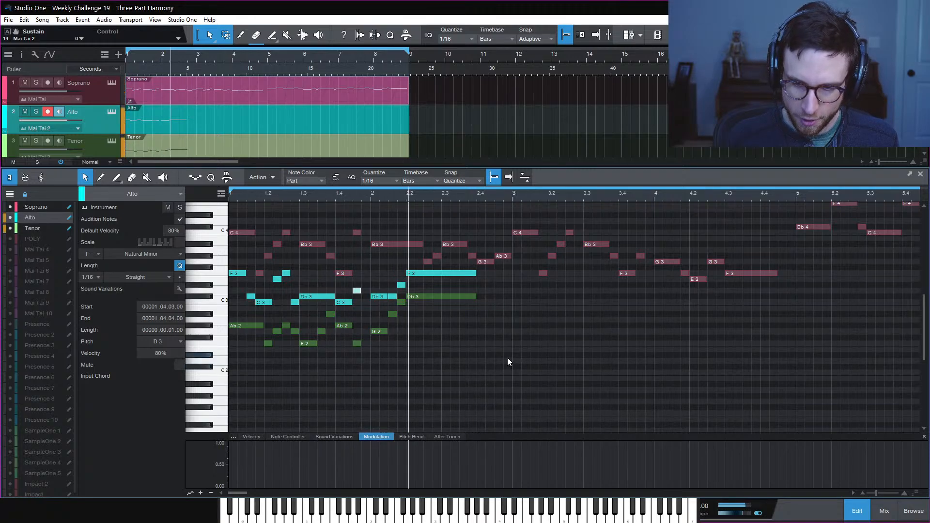
key(space)
key(space)
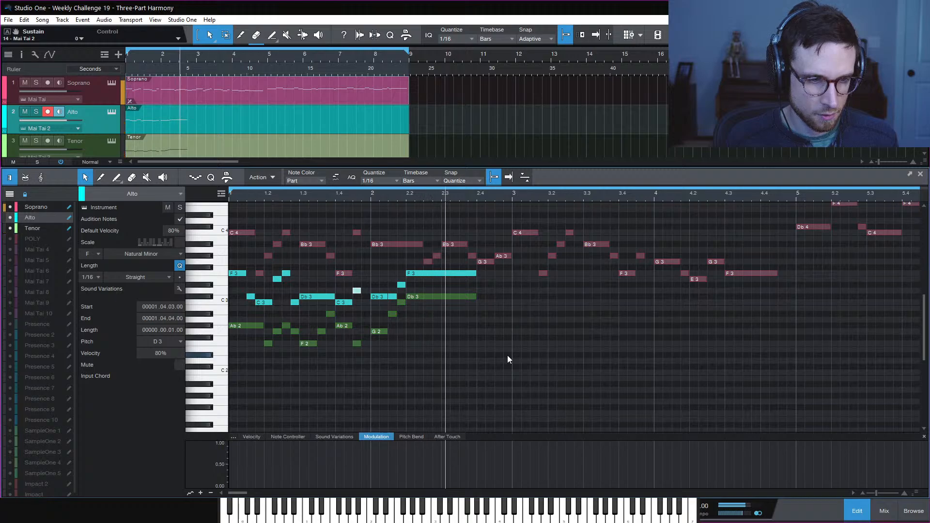
key(space)
key(space)
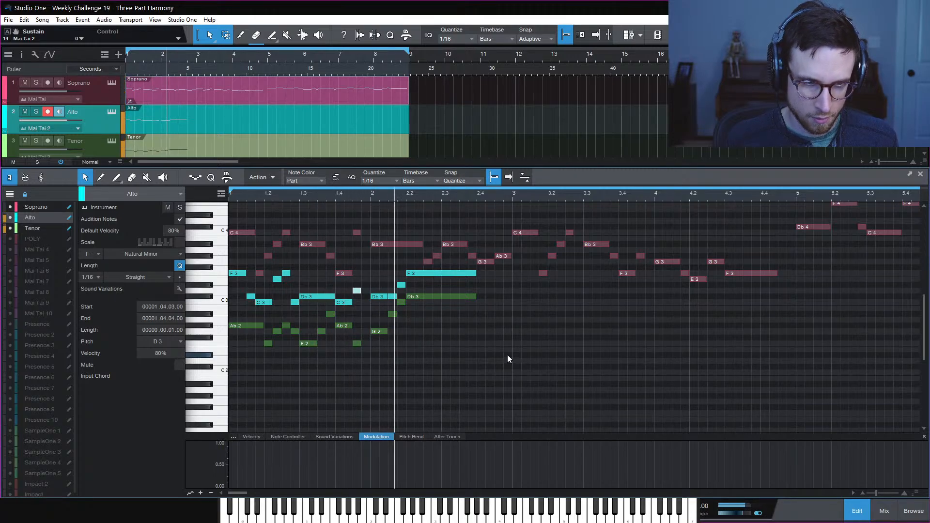
key(space)
Shorten the alto F3 and tenor Db3 at bar 2.2 to an eighth
click(463, 311)
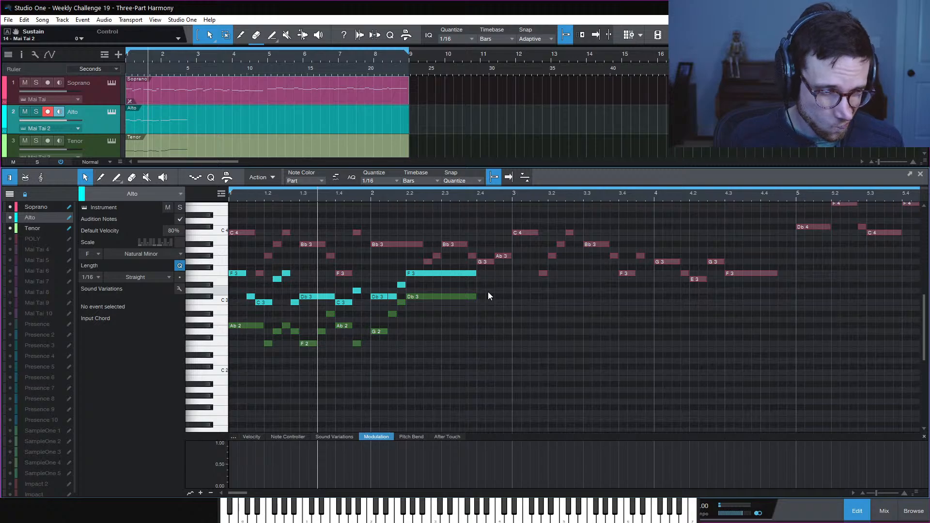
drag(448, 266, 426, 303)
click(437, 304)
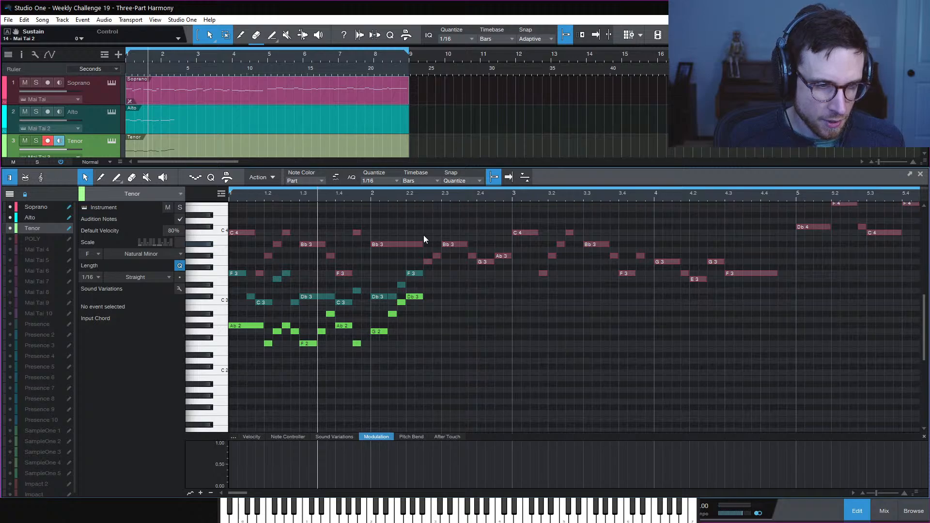
Copy the Db3 down to a tenor Bb2 and the F3 to an alto Eb3 at 2.2.3
click(371, 197)
key(space)
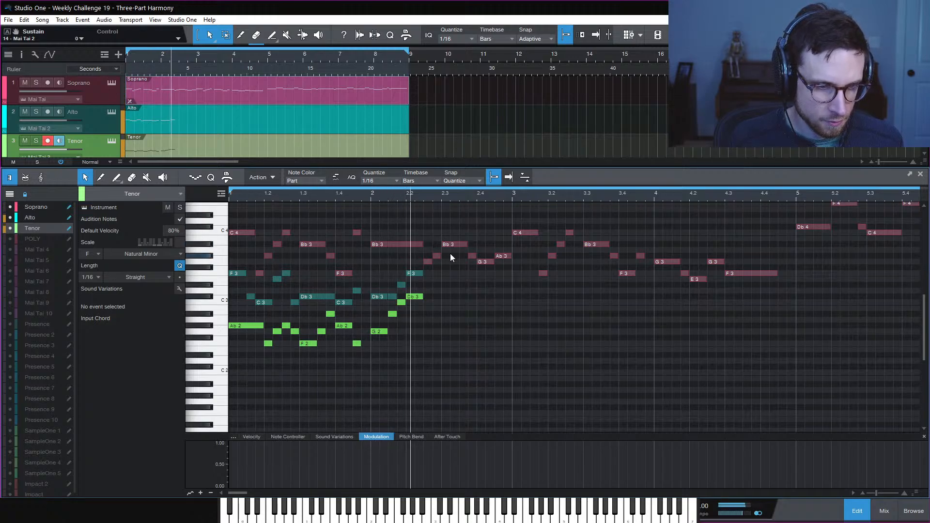
key(space)
key(space)
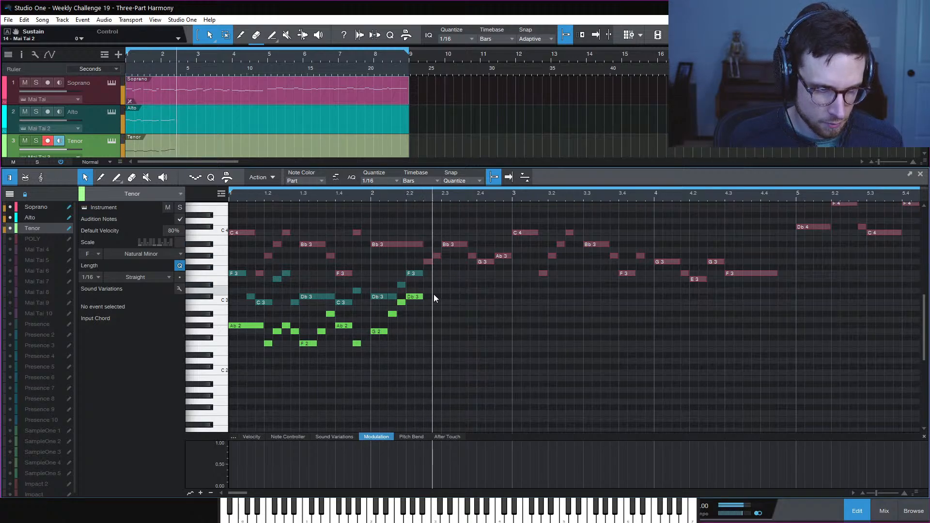
key(space)
click(415, 298)
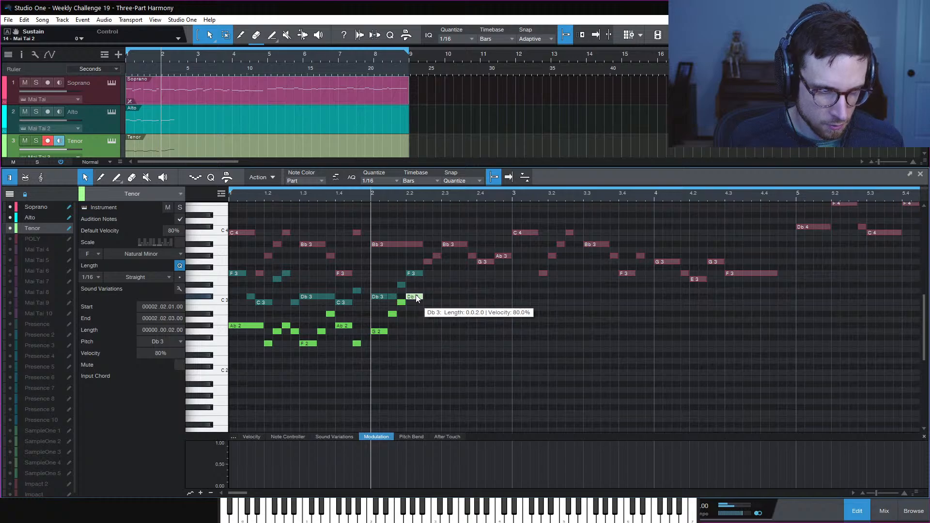
drag(416, 297, 437, 315)
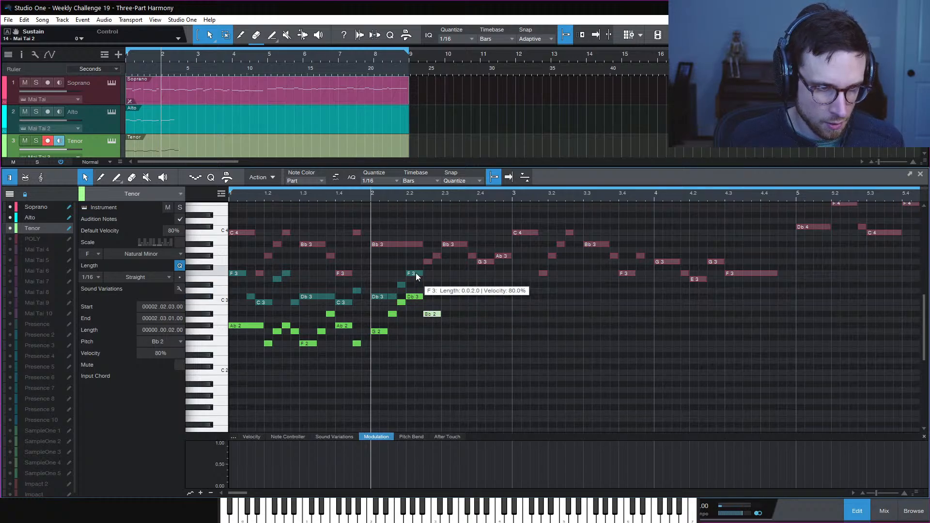
drag(416, 276, 468, 332)
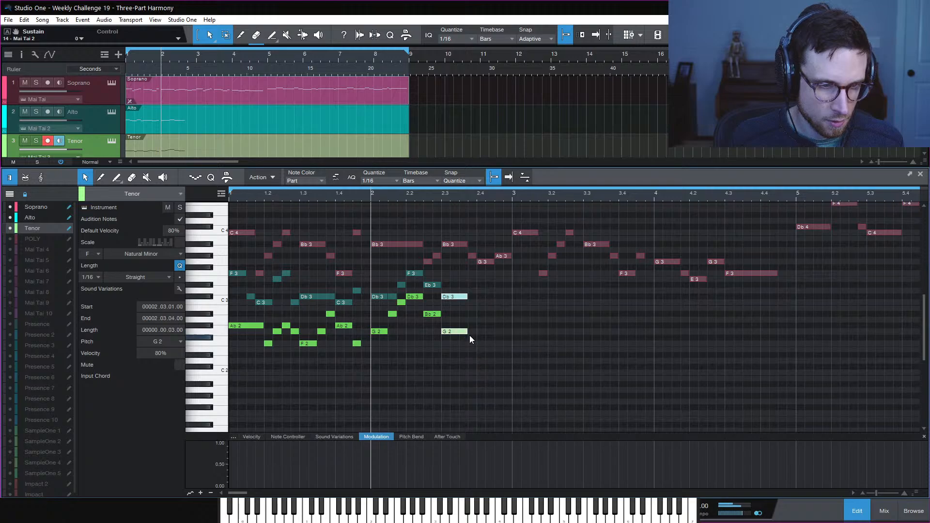
Lengthen the Db3 and G2 notes to three sixteenths and replay from bar 2
key(space)
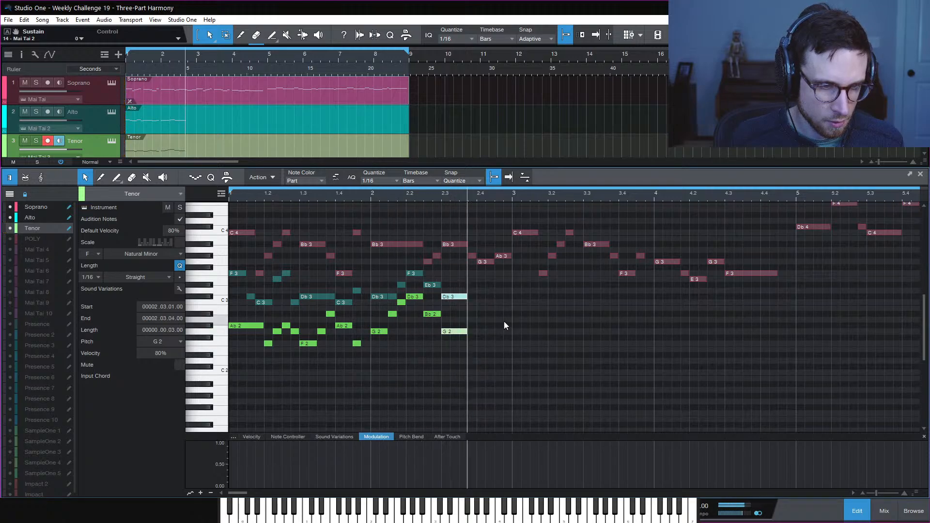
key(space)
key(space)
key(space)
key(space)
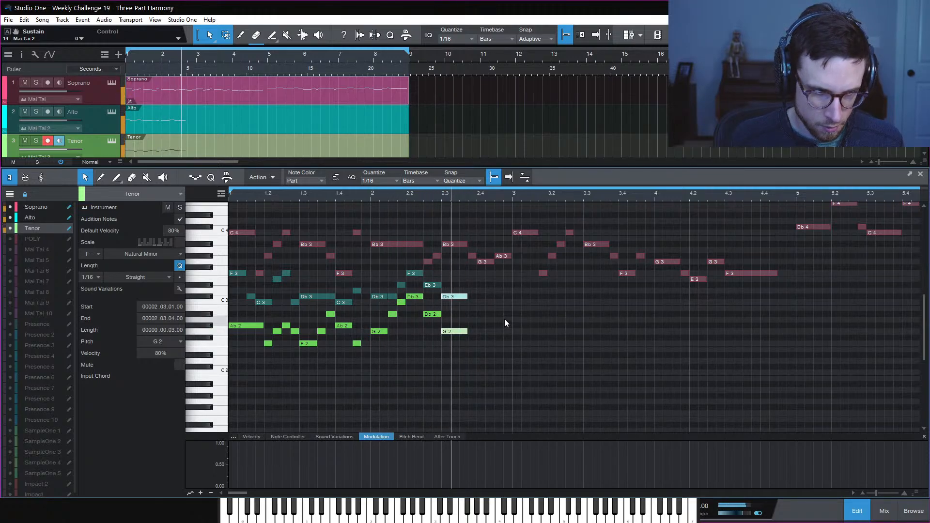
click(499, 317)
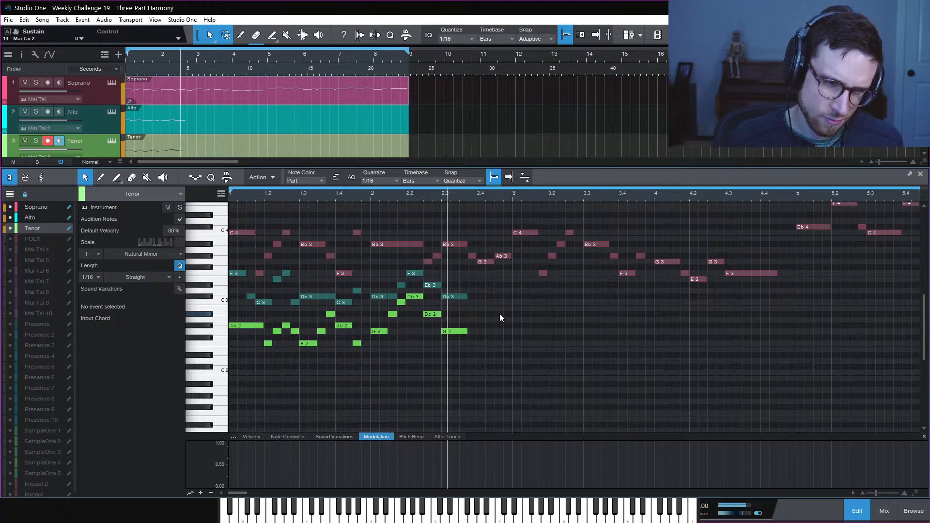
key(space)
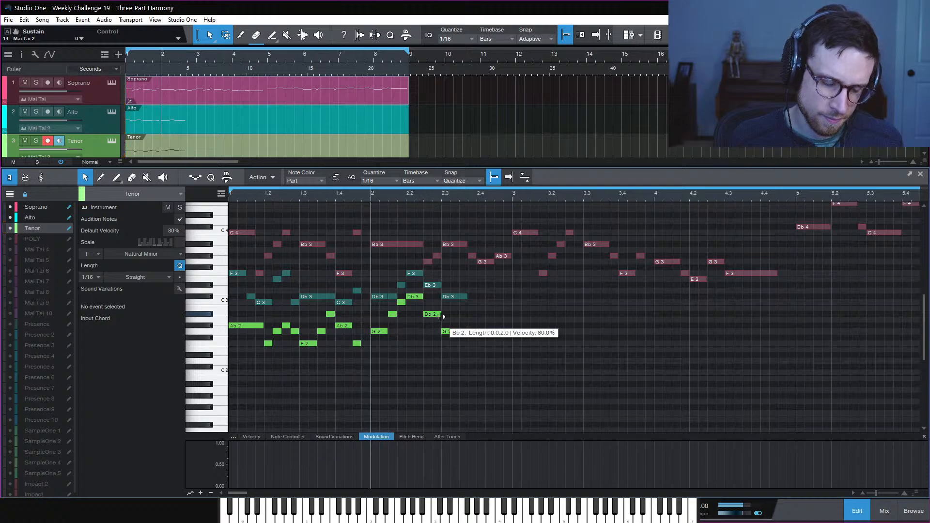
Try the tenor passing note as Ab2, then return it to Bb2
drag(432, 314, 435, 325)
key(space)
click(470, 319)
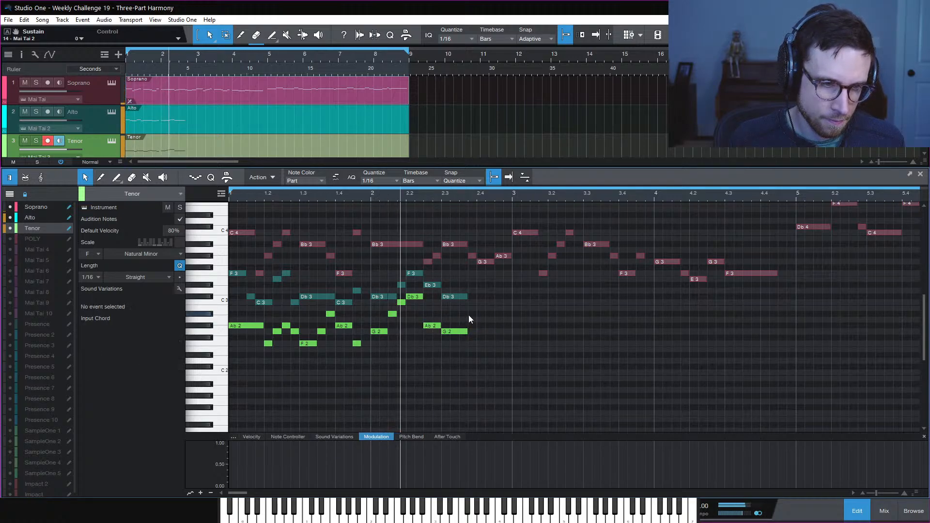
key(space)
key(space)
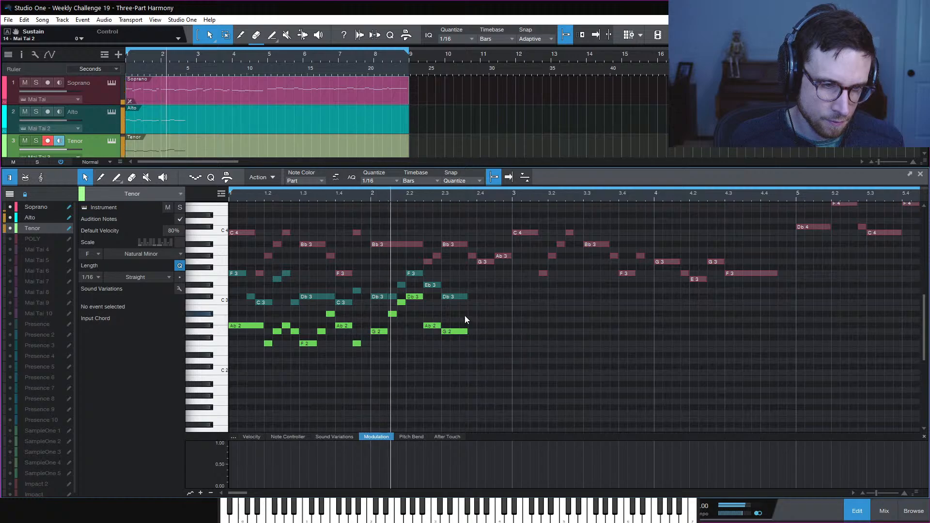
key(space)
drag(432, 325, 432, 314)
key(space)
click(472, 313)
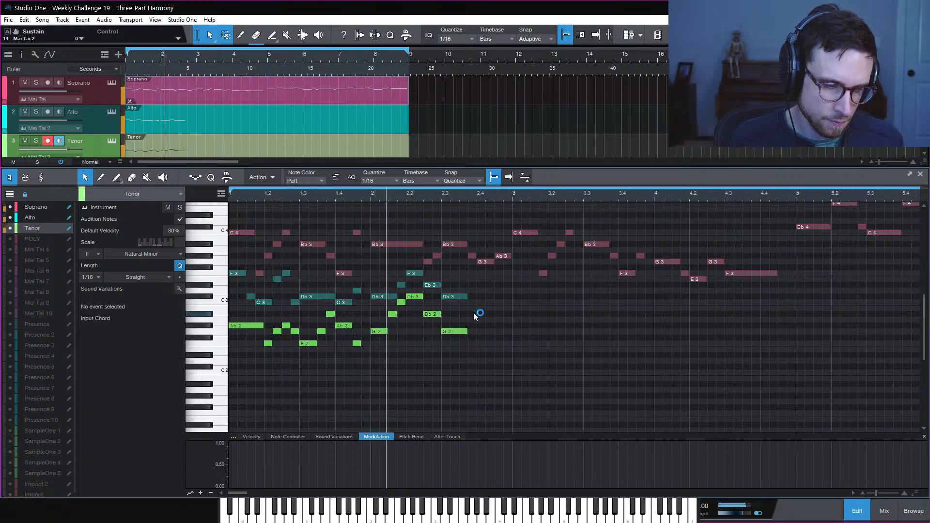
key(space)
Try the alto sixteenth as D3, then settle it on F3 and replay
key(space)
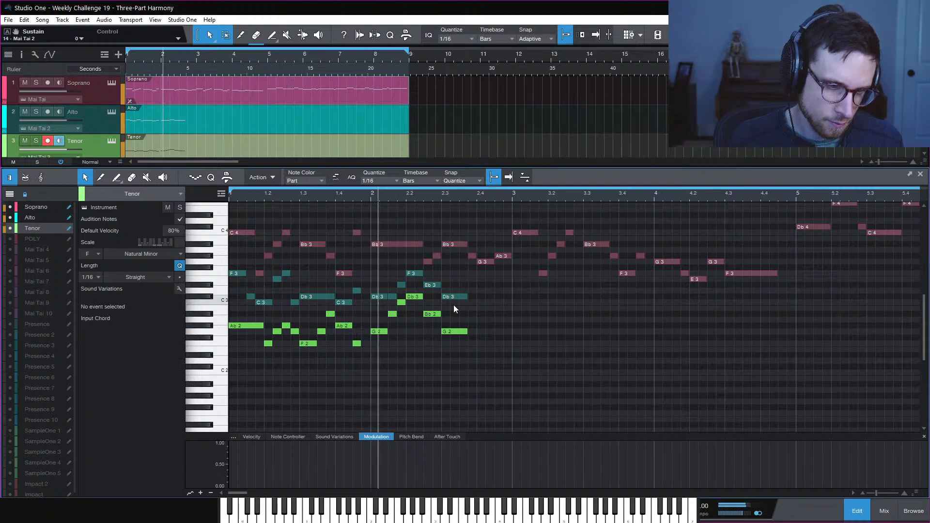
key(space)
drag(436, 285, 435, 303)
key(space)
click(489, 315)
key(space)
key(space)
click(494, 310)
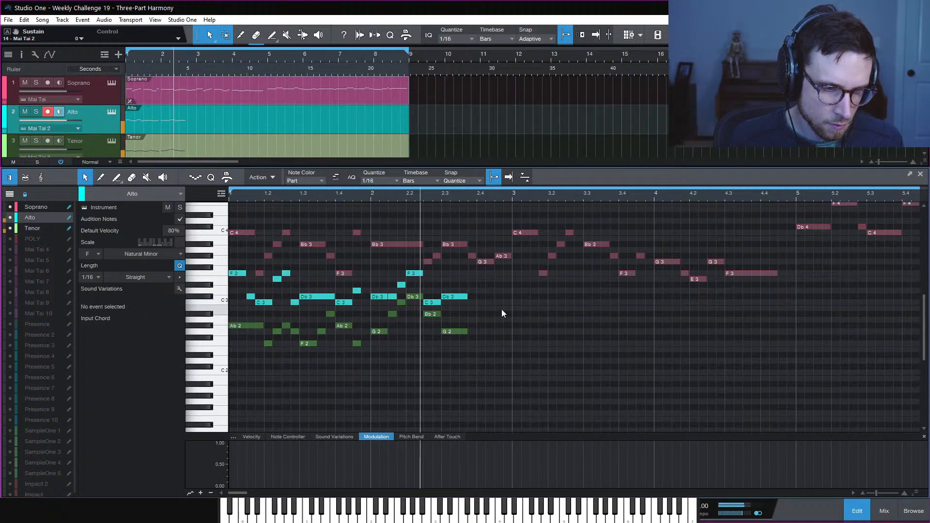
key(space)
key(space)
key(space)
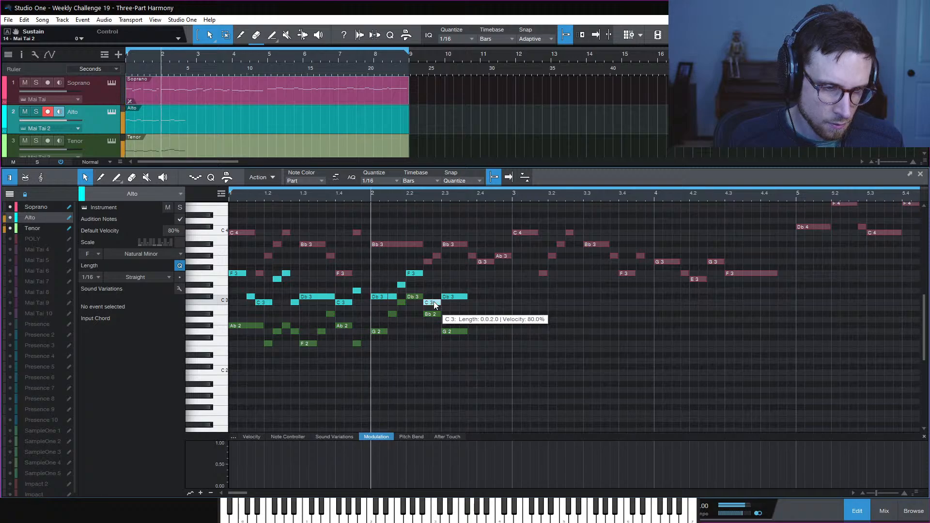
drag(435, 303, 435, 274)
key(space)
click(493, 305)
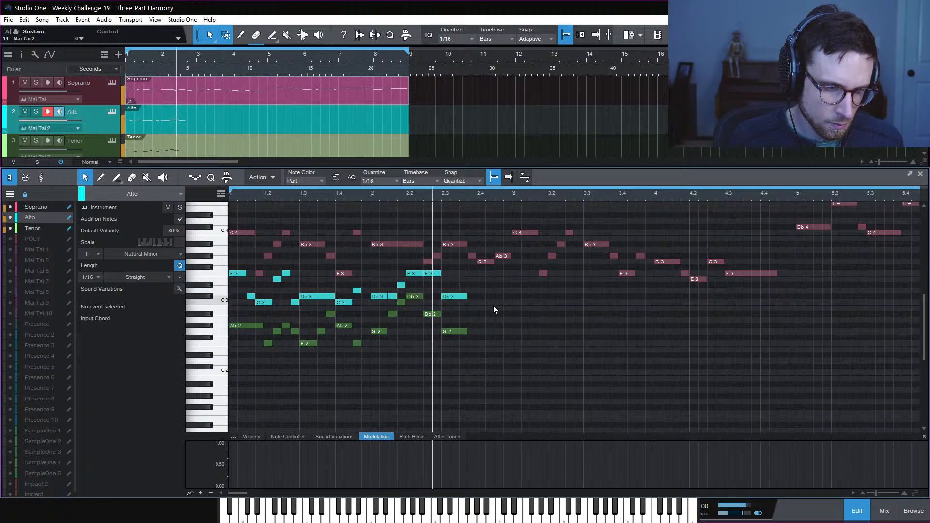
Audition the harmony from bar 2 a couple of times
key(space)
key(space)
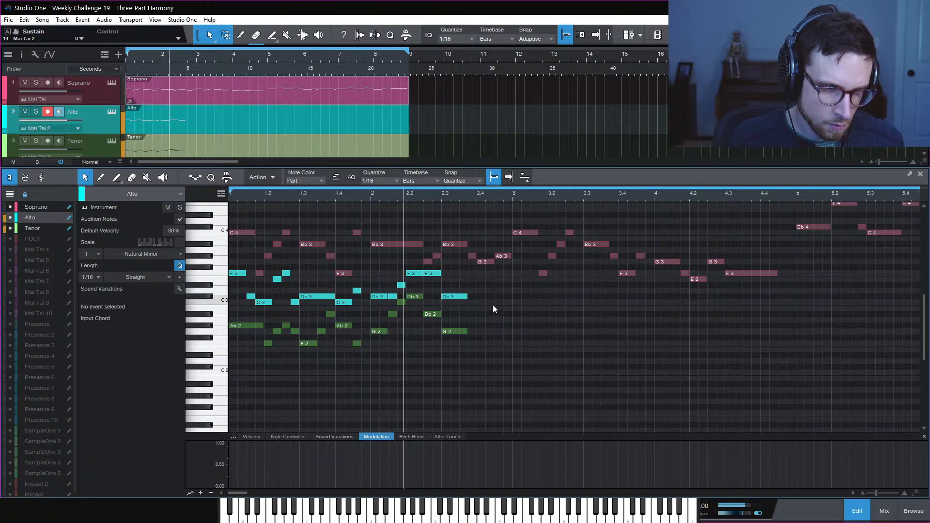
key(space)
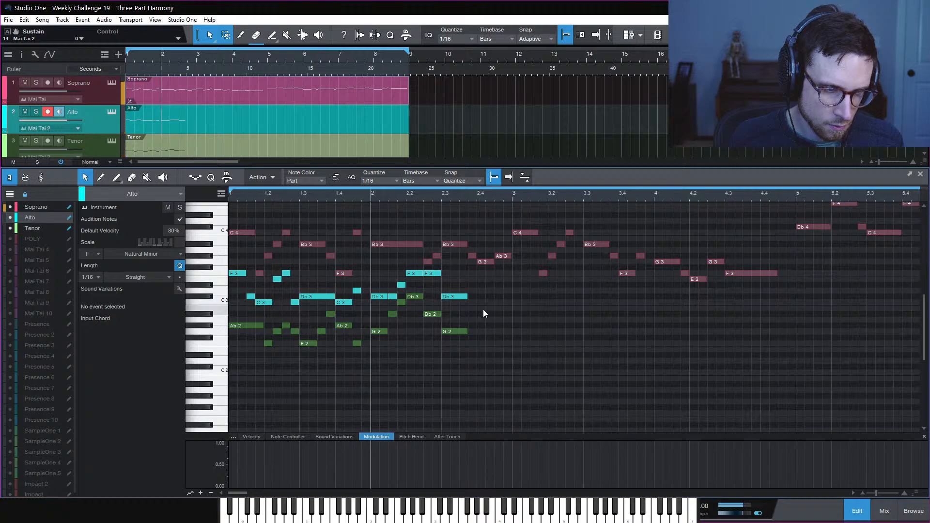
key(space)
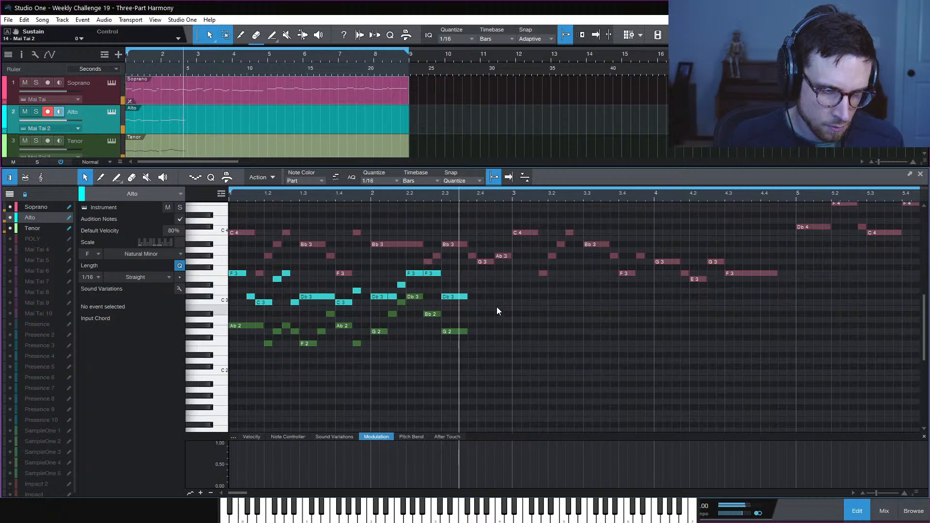
key(space)
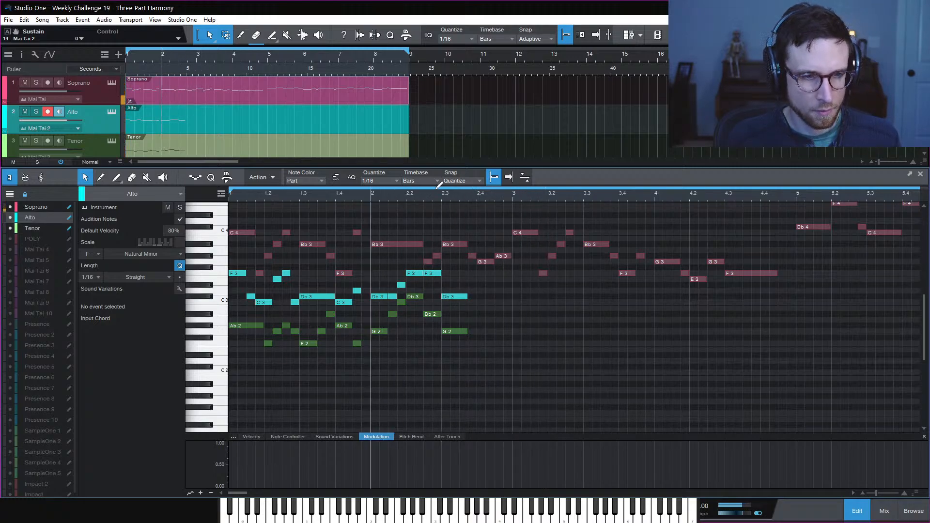
key(space)
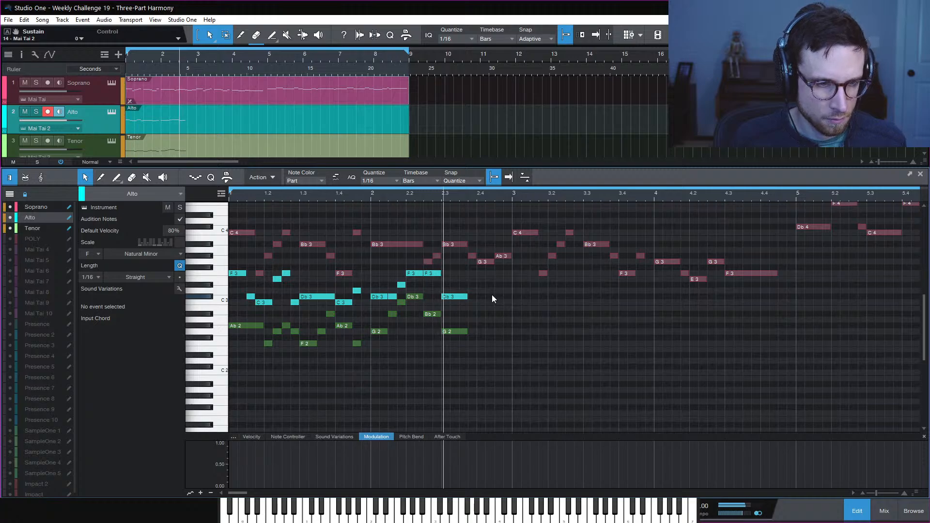
key(space)
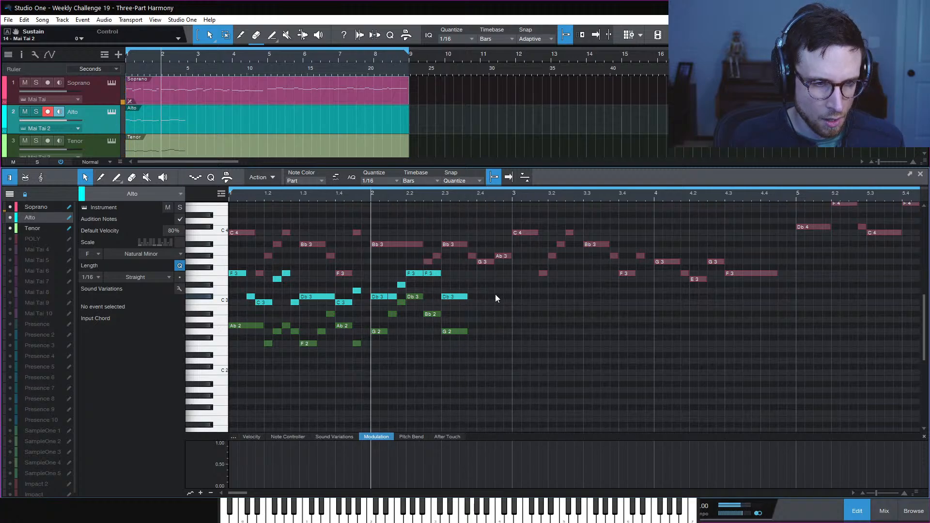
Audition from beat 2.4, then move the playback start to bar 3
click(480, 202)
key(space)
key(space)
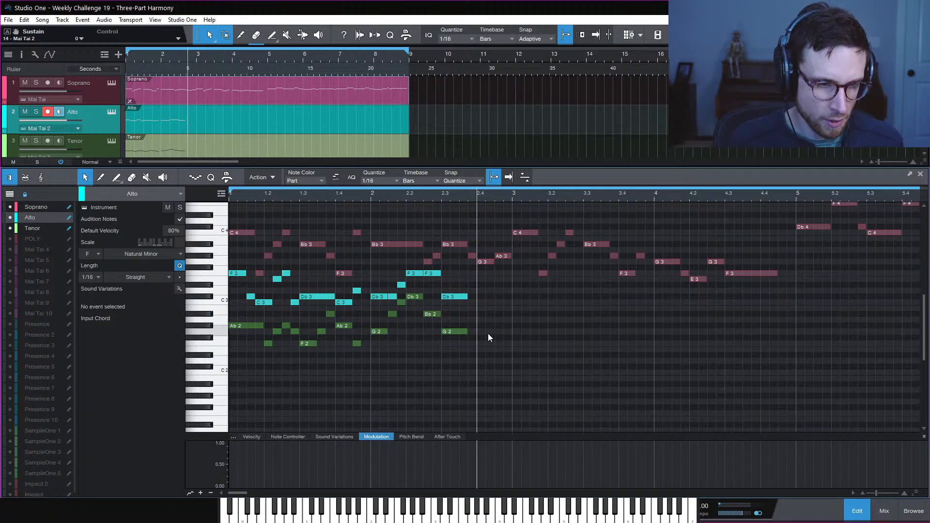
key(space)
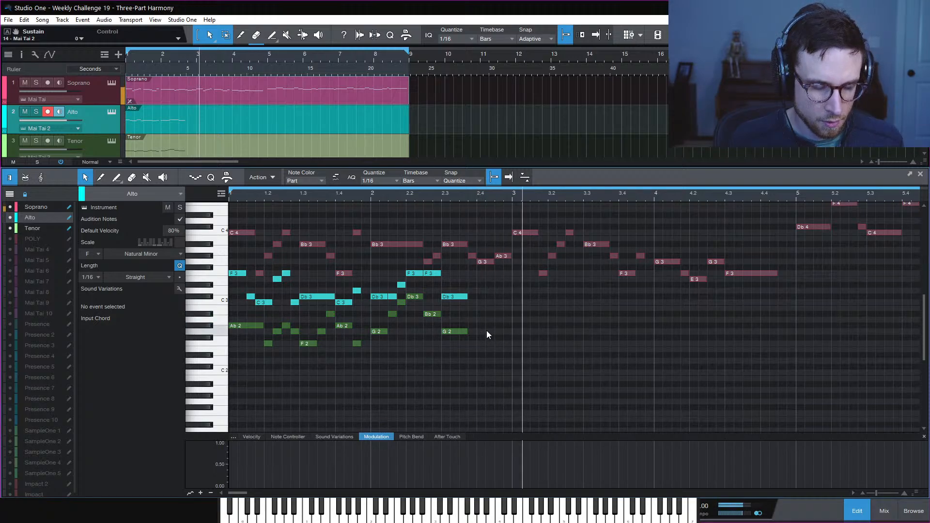
key(space)
key(space)
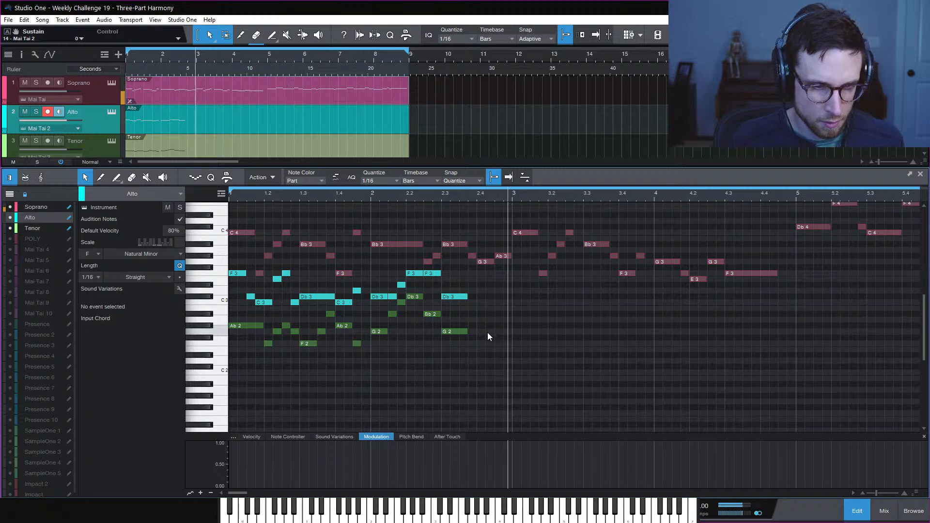
key(space)
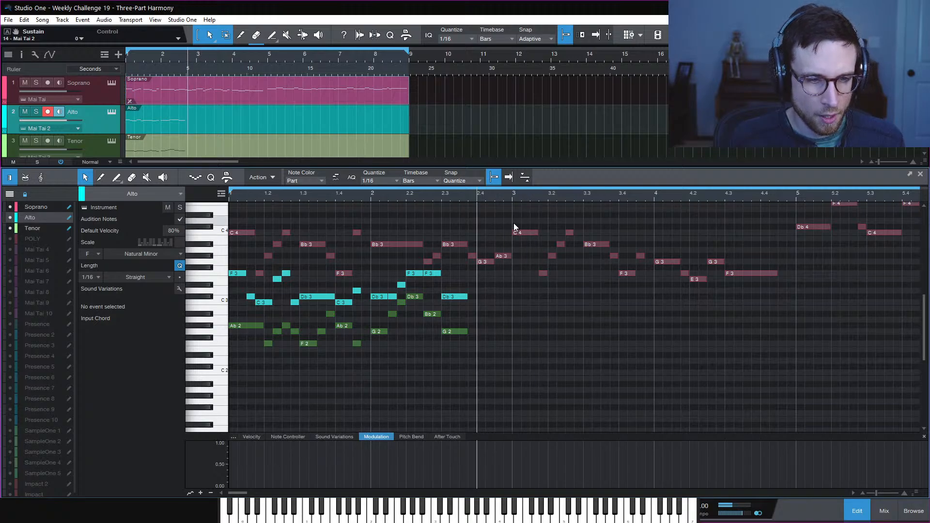
key(space)
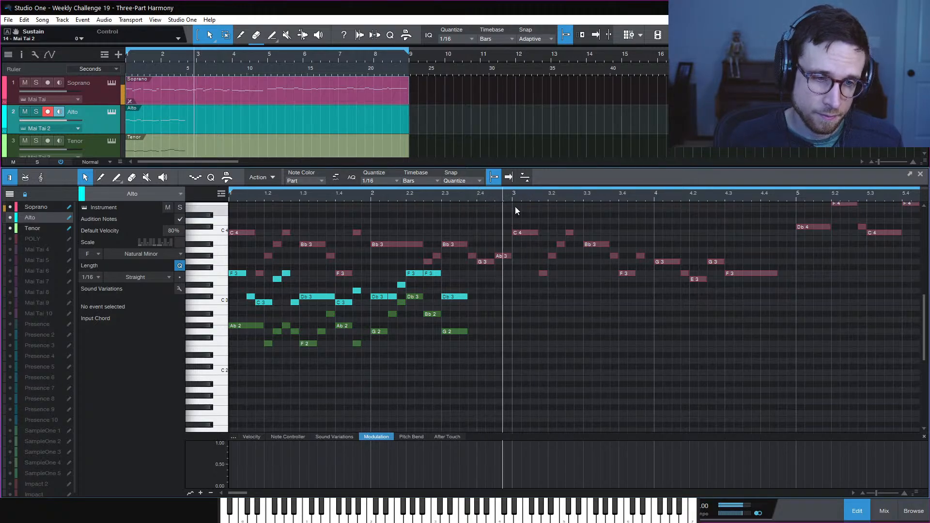
key(space)
click(514, 197)
key(space)
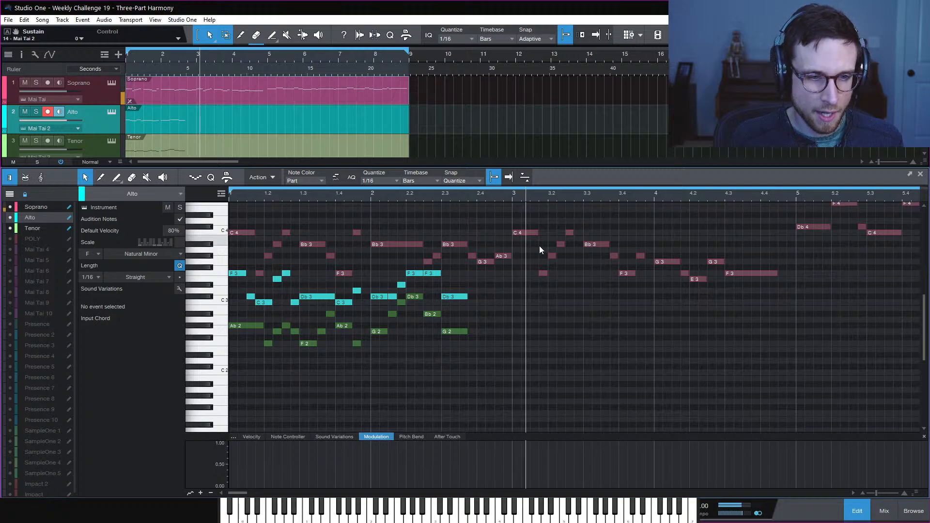
key(space)
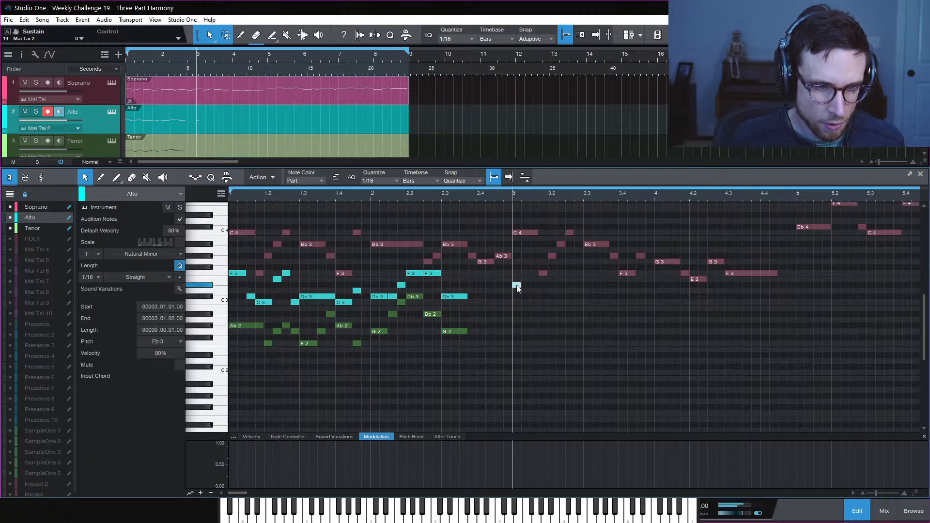
Draw an alto Eb3 and a three-sixteenth tenor Ab2 on the bar 3 downbeat
drag(517, 286, 545, 288)
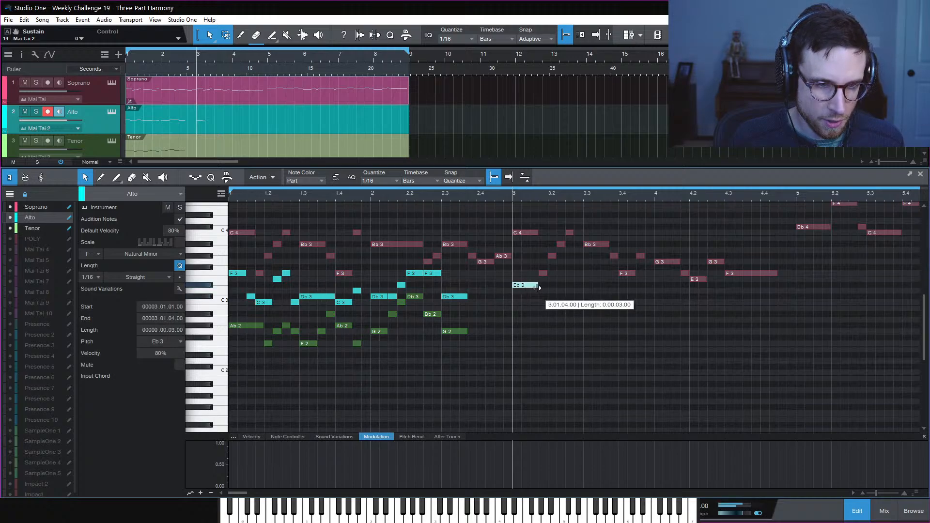
click(447, 330)
click(517, 325)
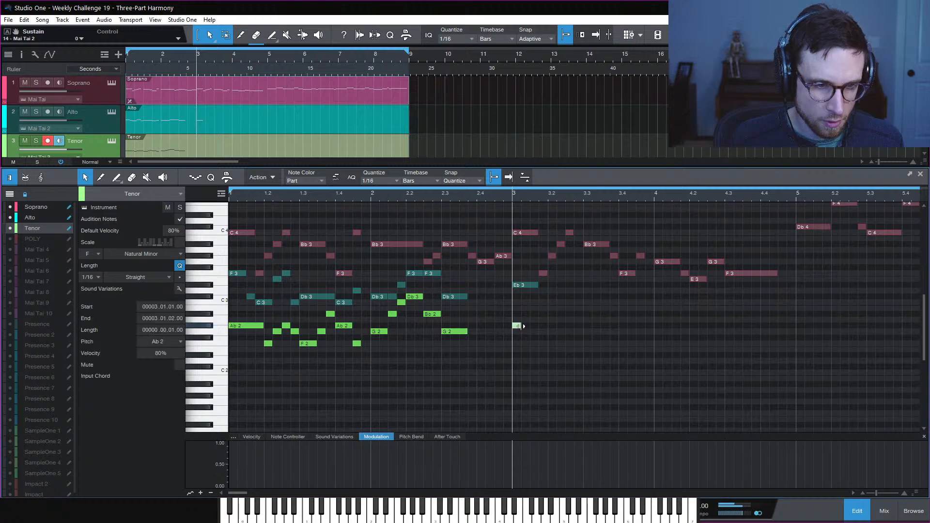
drag(523, 328, 537, 334)
key(space)
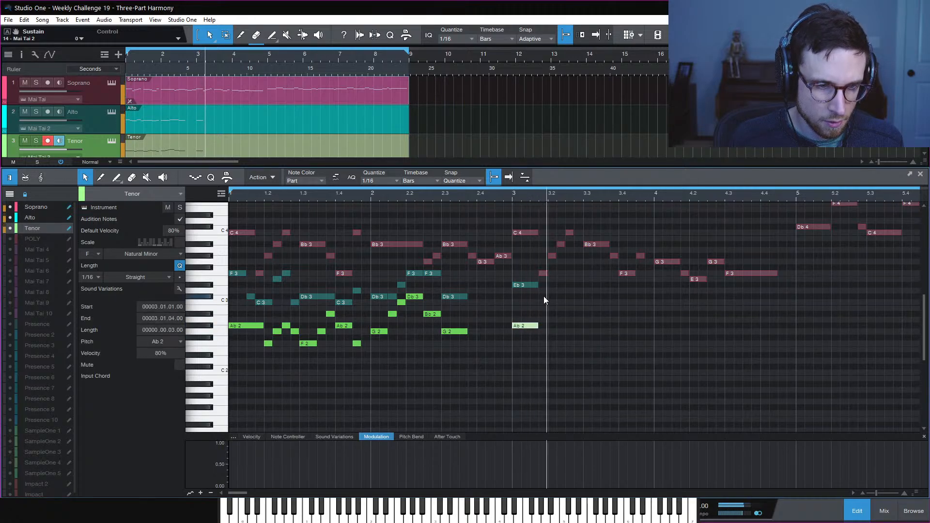
key(space)
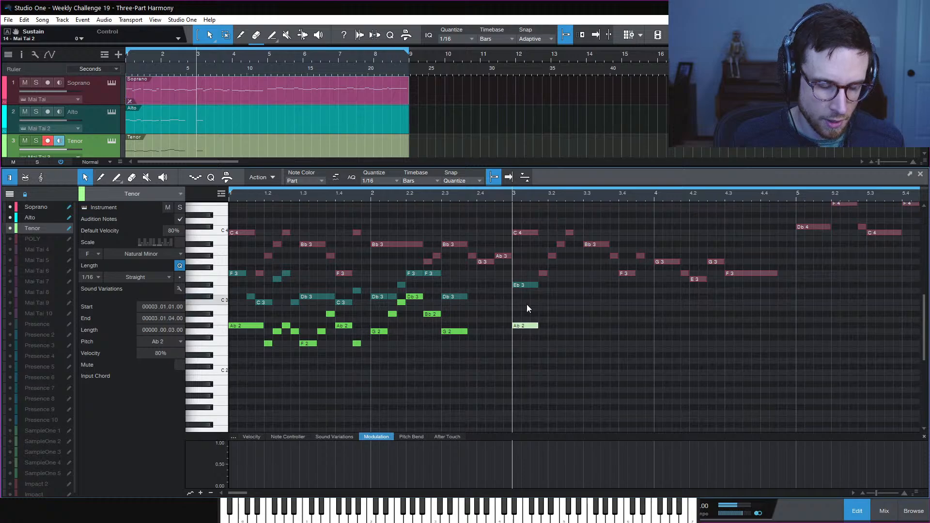
Raise the bar 3 alto note to Ab3 and the tenor note to Db3
click(554, 304)
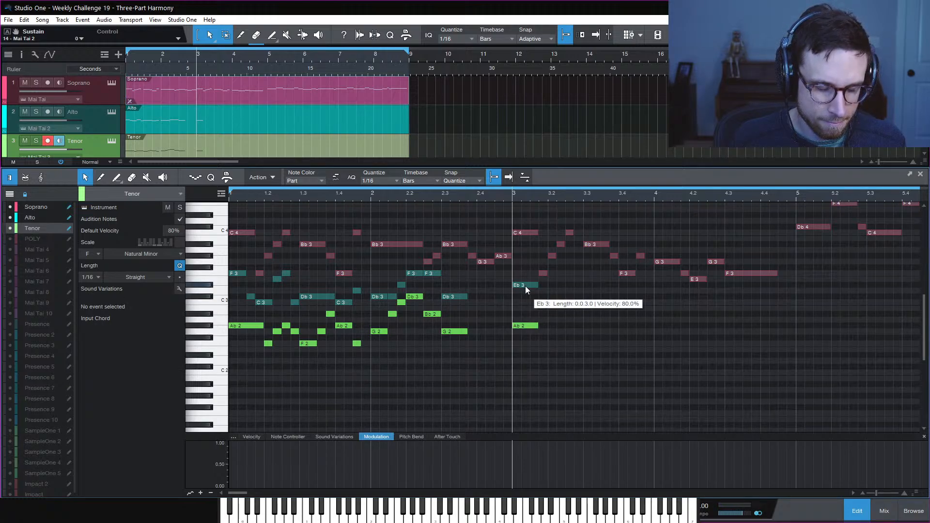
drag(525, 286, 525, 258)
drag(525, 327, 524, 298)
key(space)
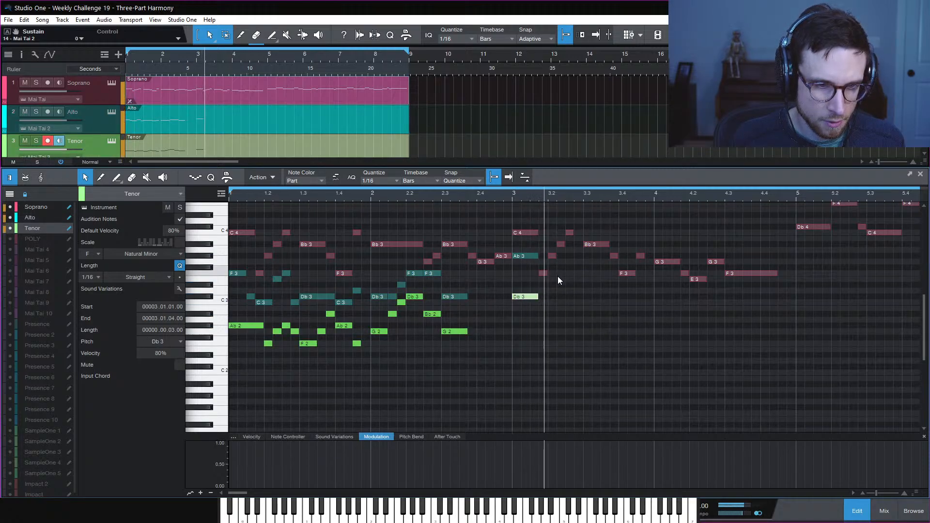
key(space)
Audition the new chord from beat 2.2 and from the start of bar 1
key(space)
key(space)
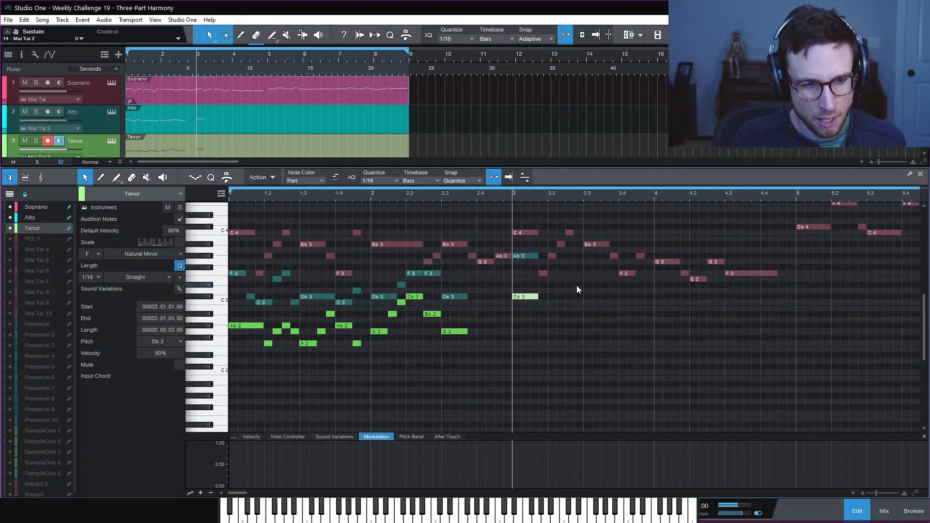
click(415, 197)
key(space)
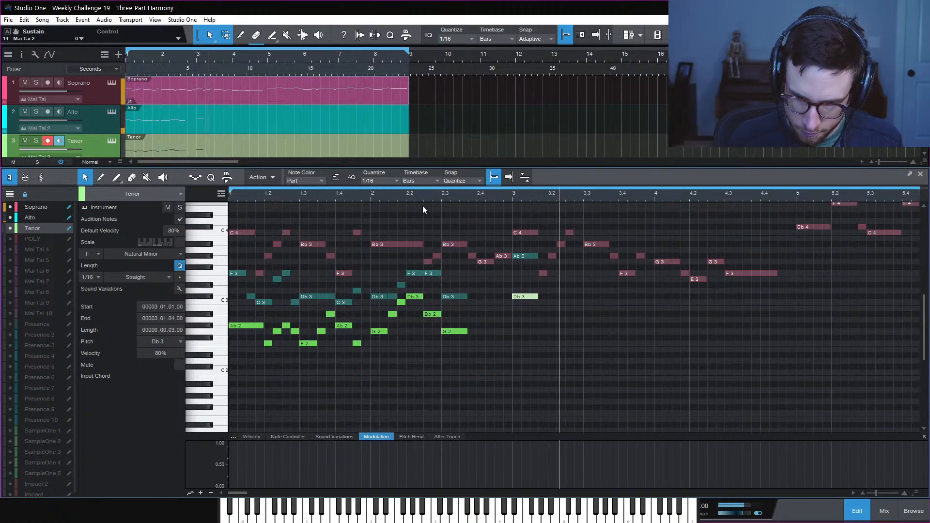
key(space)
key(space)
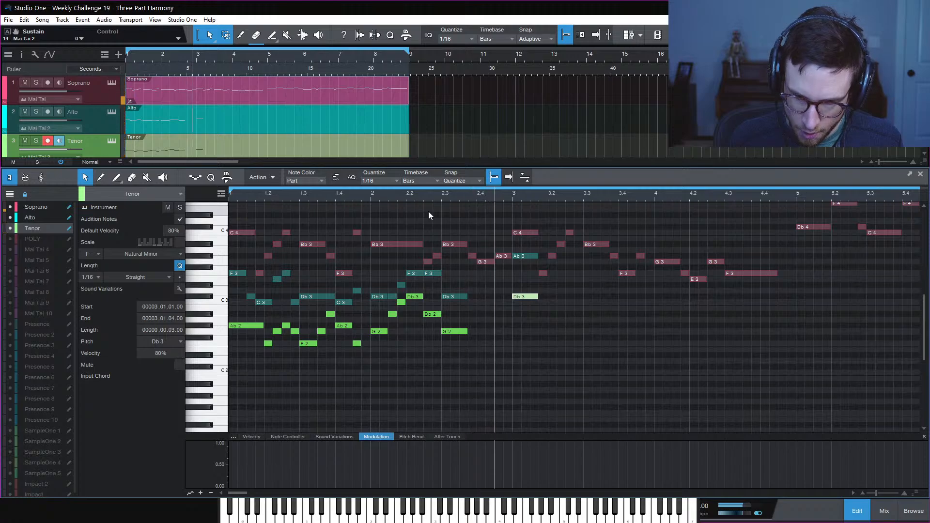
key(space)
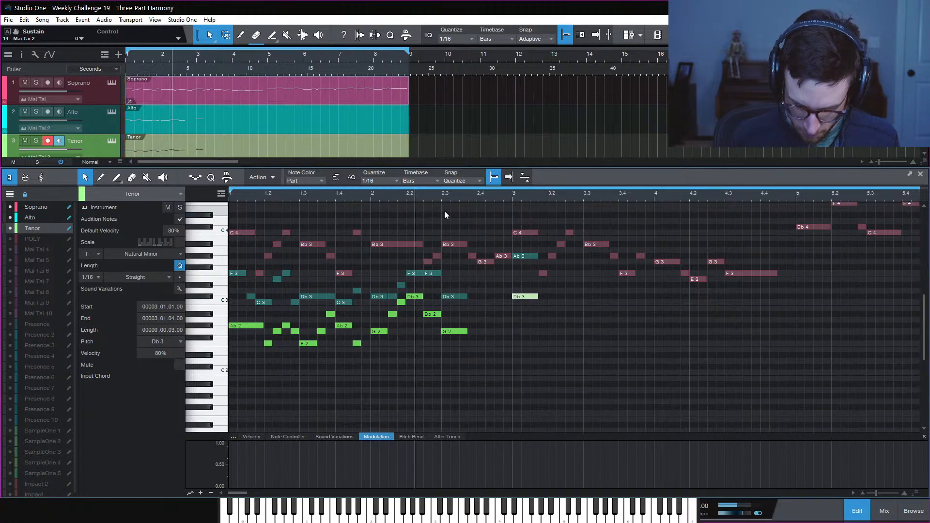
key(comma)
key(space)
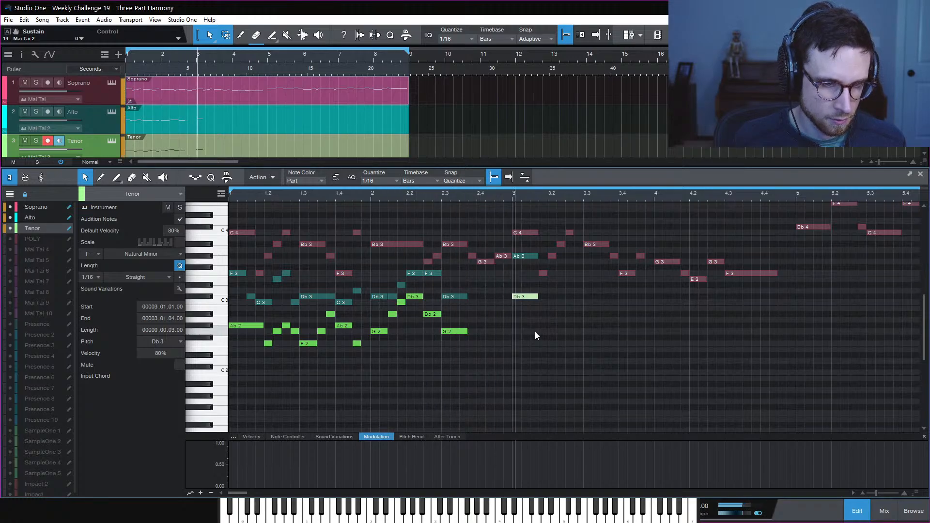
key(space)
click(549, 300)
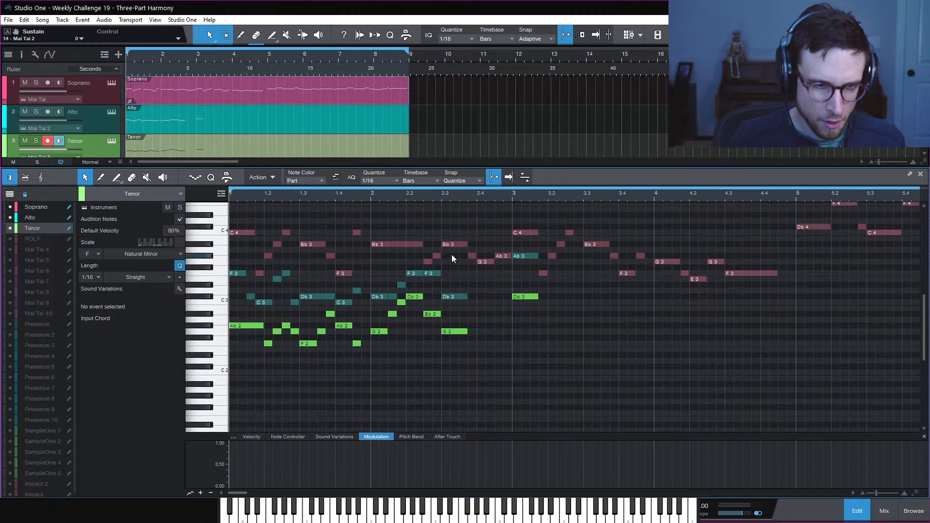
Add a tenor E2 at 2.4 lasting a full beat
click(440, 197)
key(space)
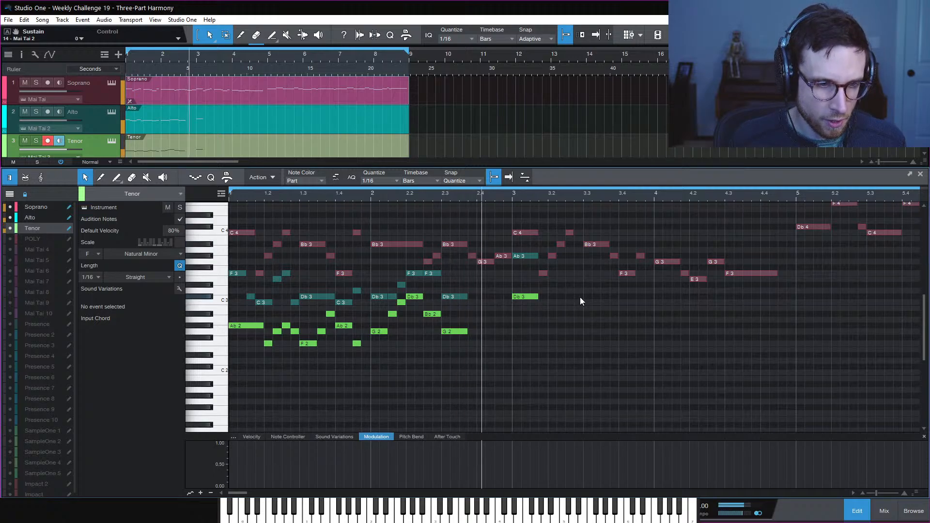
key(space)
key(space)
key(space)
key(space)
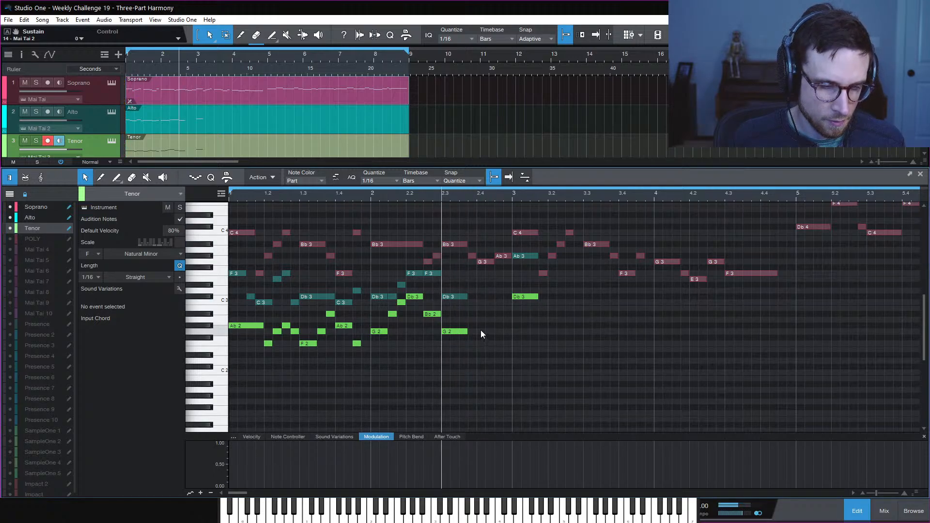
double_click(481, 350)
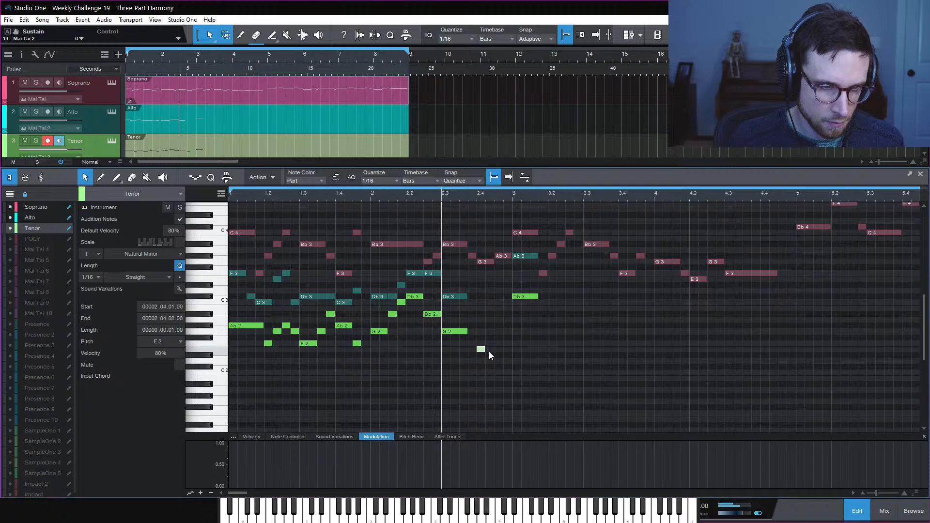
drag(487, 353, 500, 354)
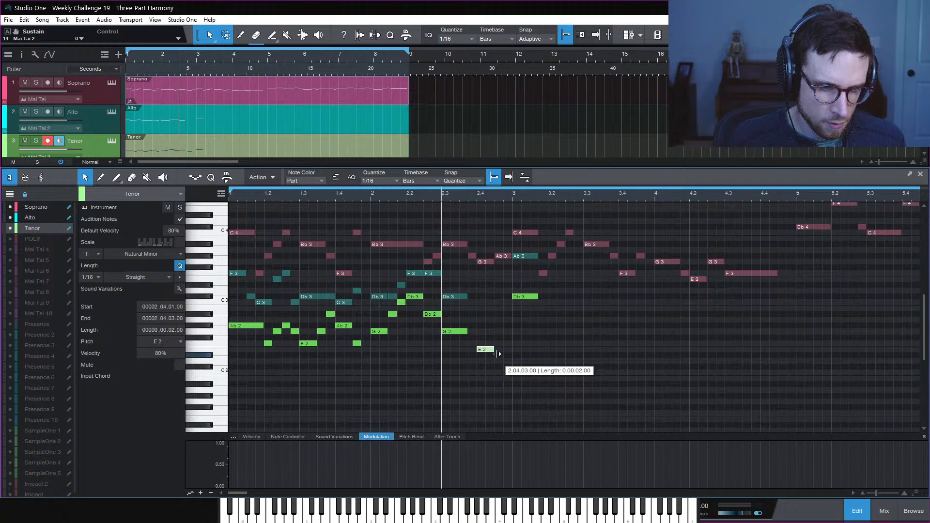
drag(499, 354, 504, 350)
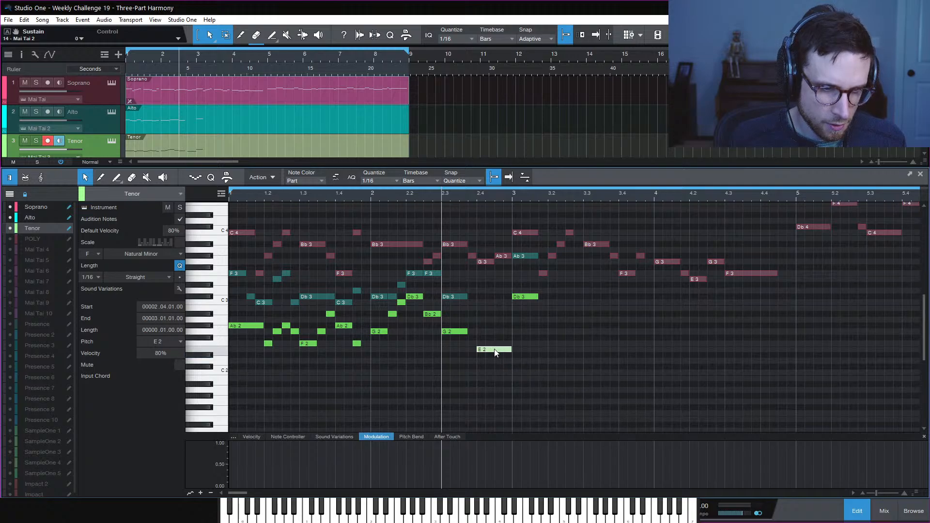
Copy the E2 up to C3 and move it into the Alto part at 2.4
drag(494, 349, 492, 302)
key(ctrl+x)
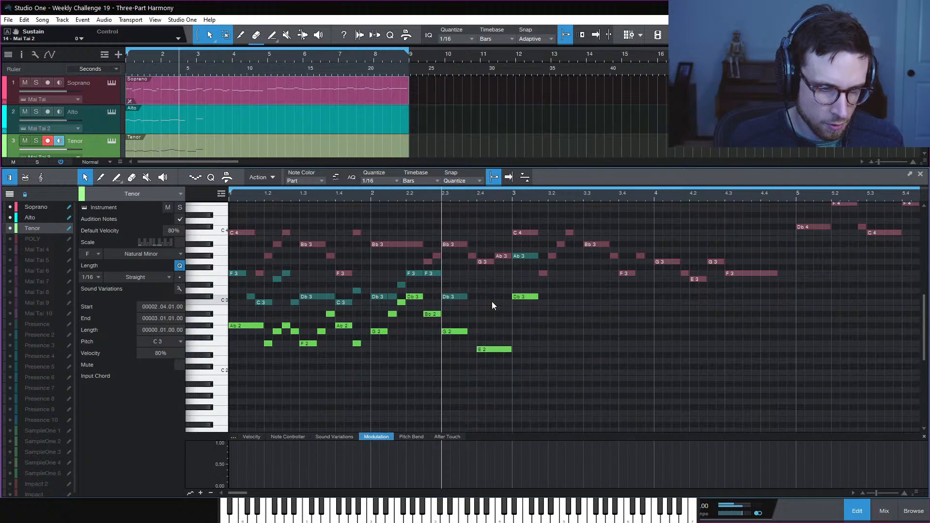
click(453, 296)
key(ctrl+v)
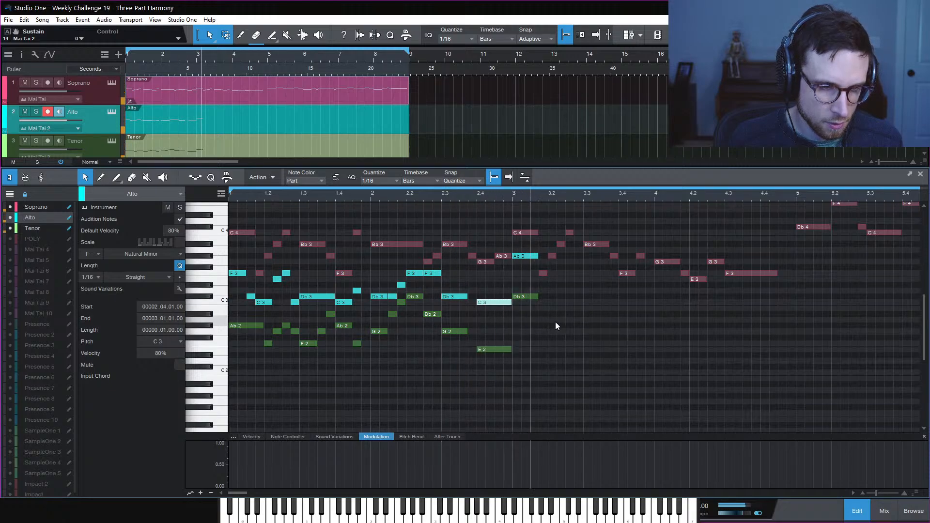
key(space)
key(space)
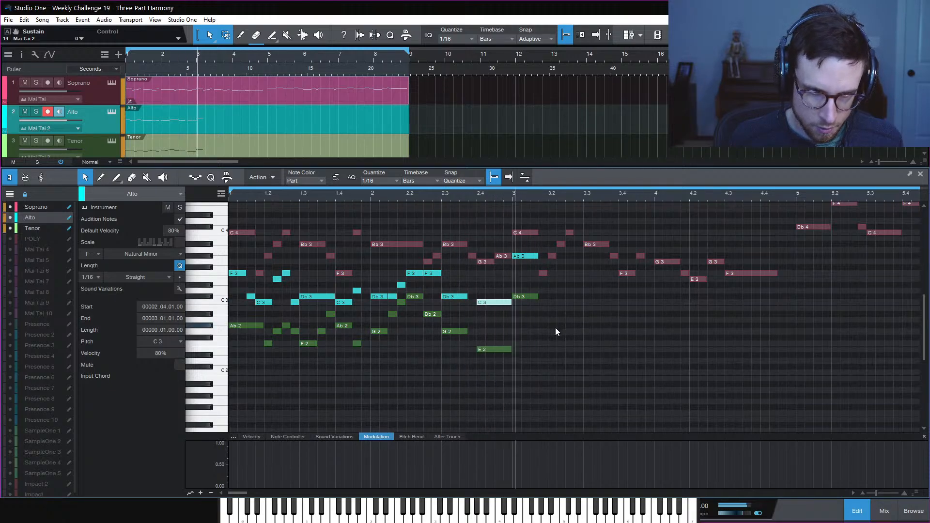
key(space)
key(space)
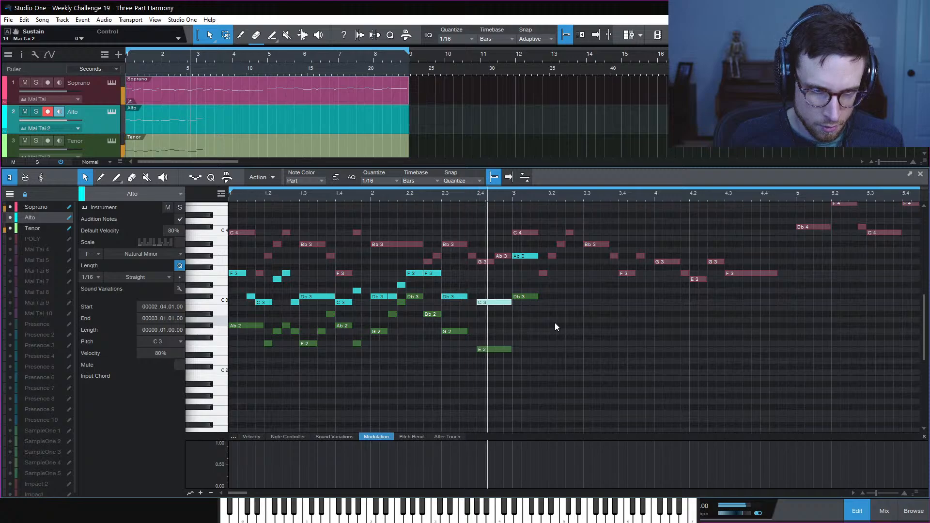
key(space)
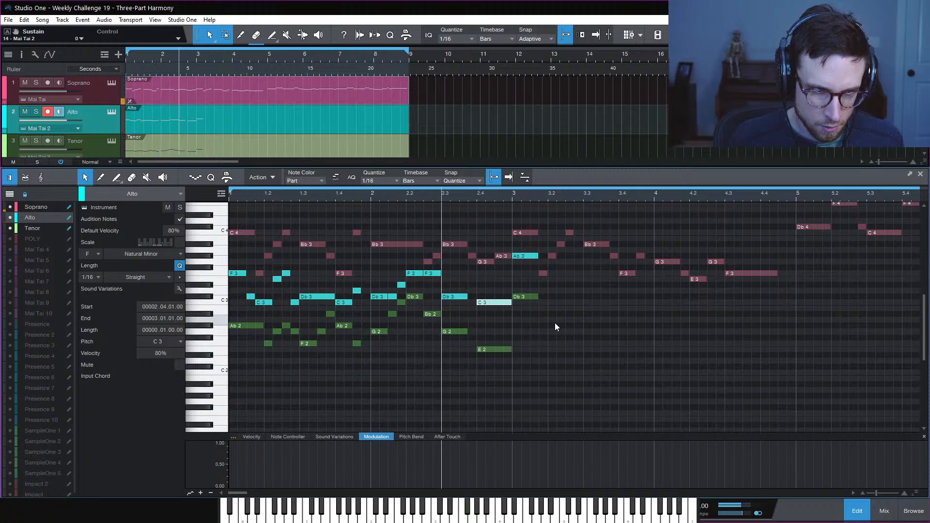
key(space)
key(space)
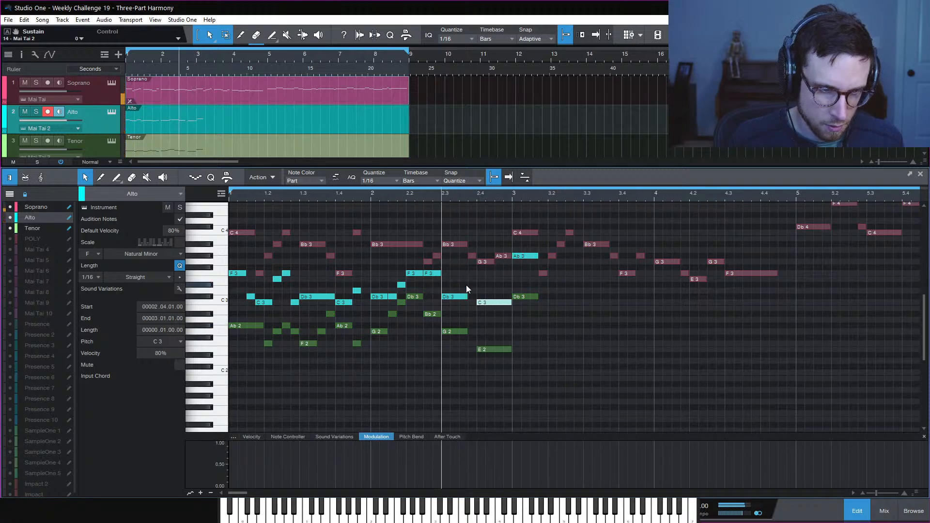
Shorten the G2 at 2.3, add a tenor F2 passing note, and lengthen alto Db3 to a beat
click(468, 327)
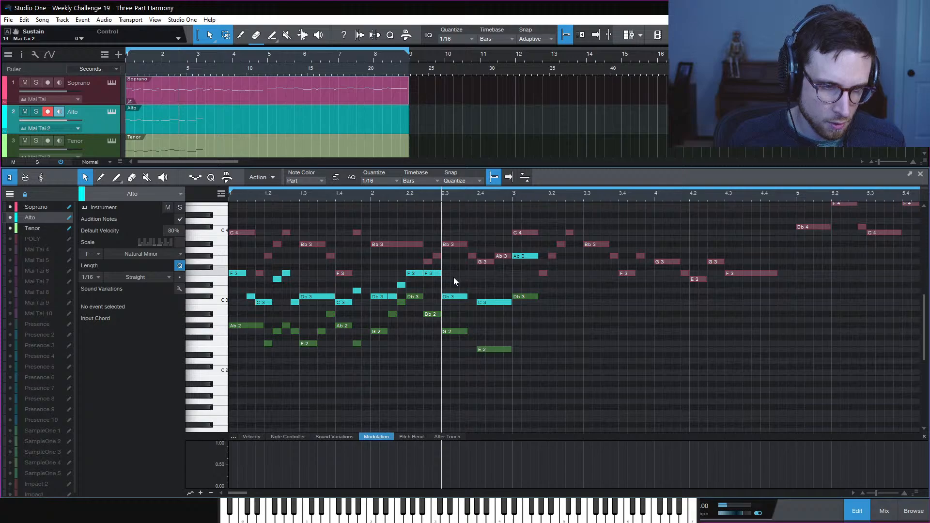
drag(458, 284, 461, 333)
click(466, 331)
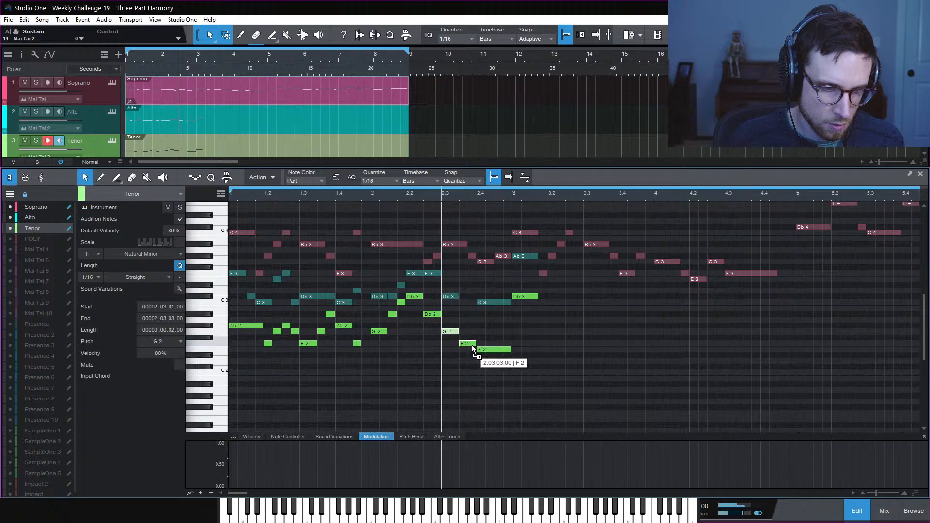
click(469, 345)
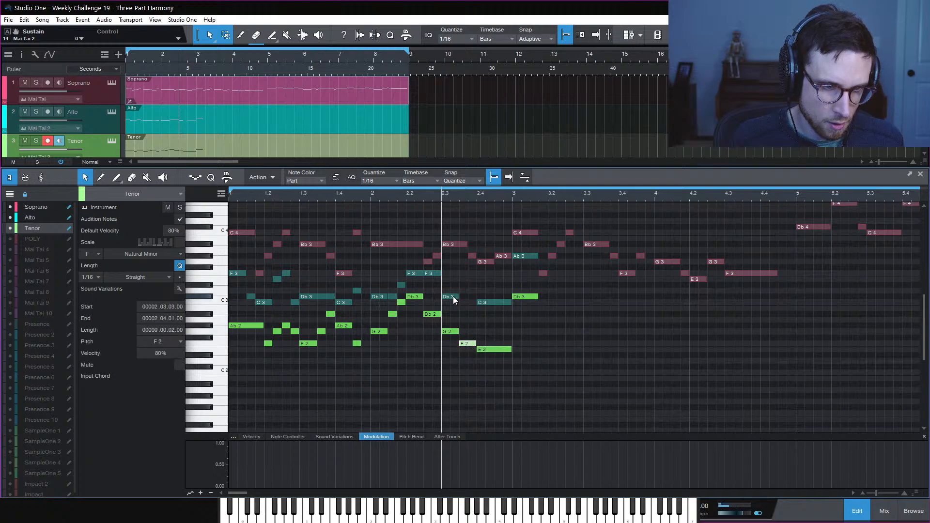
drag(456, 297, 476, 299)
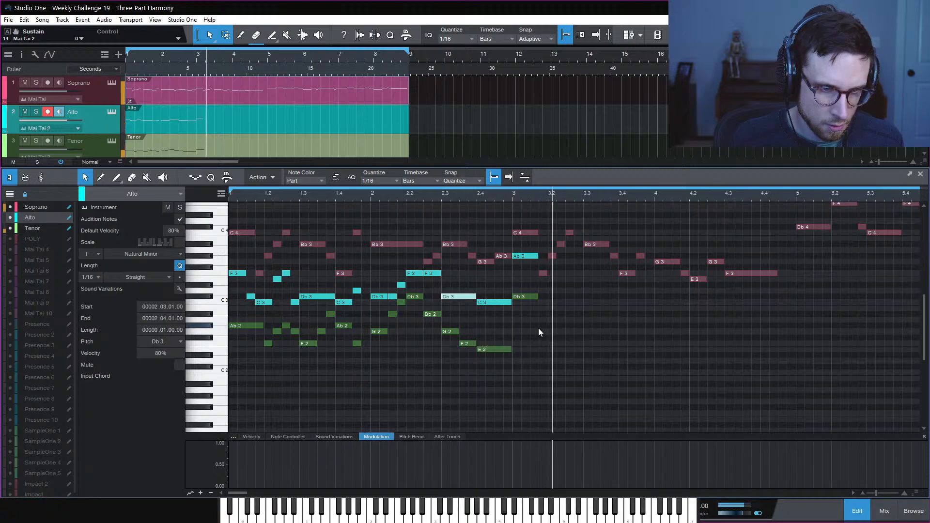
Halve the length of the C3 and E2 notes and audition the phrase from bar 2
key(space)
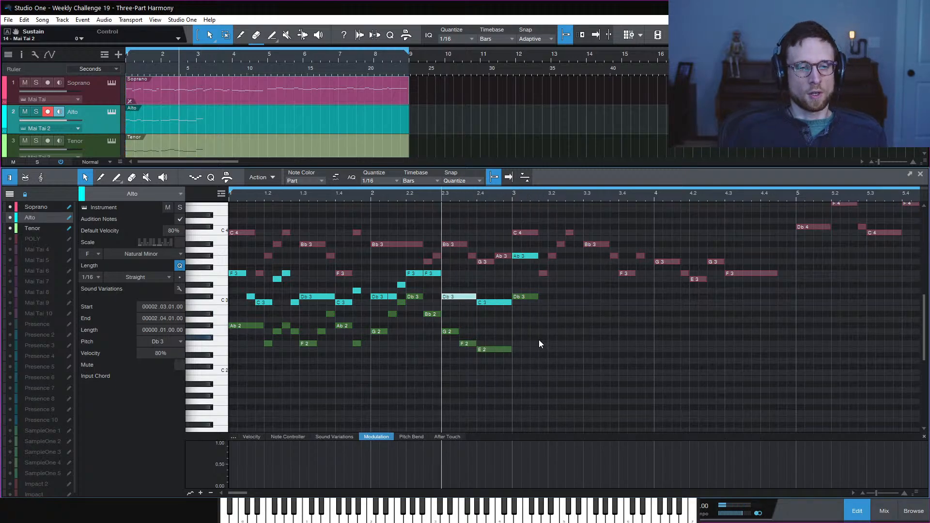
click(541, 344)
key(space)
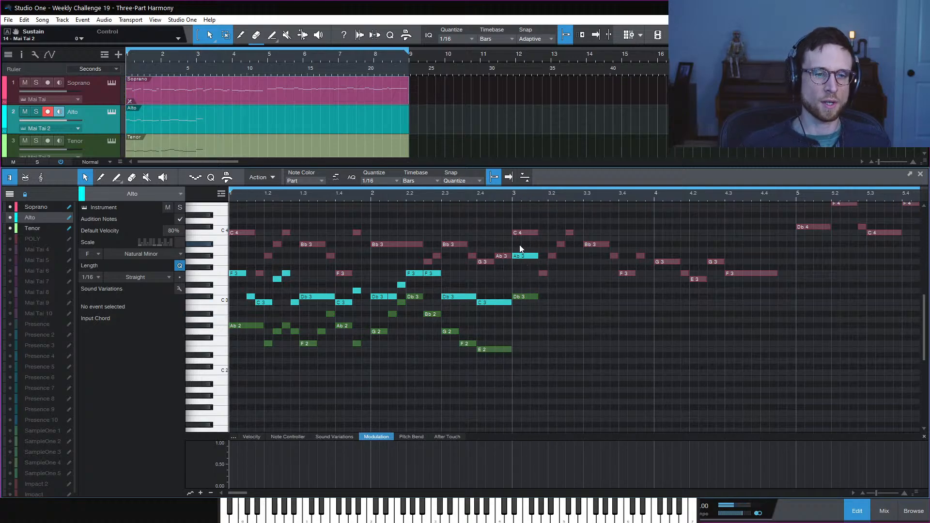
drag(491, 284, 499, 350)
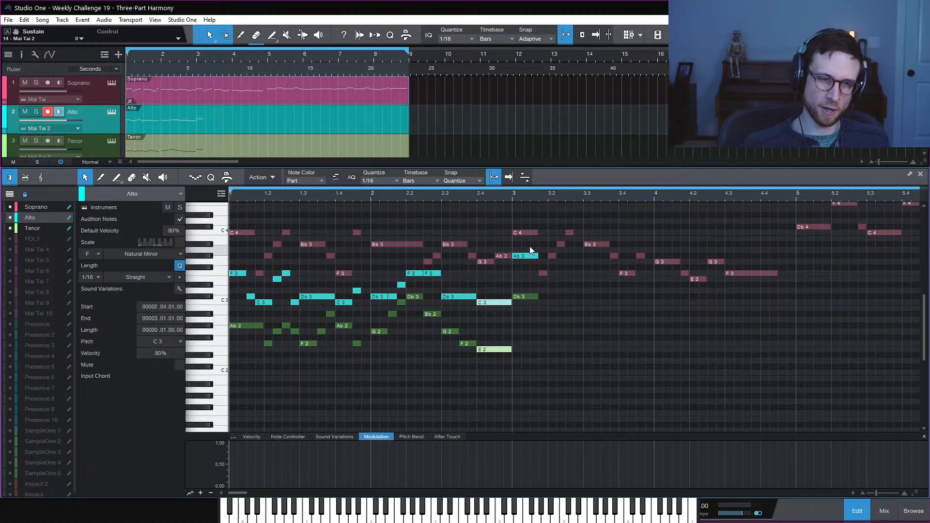
drag(531, 242, 522, 308)
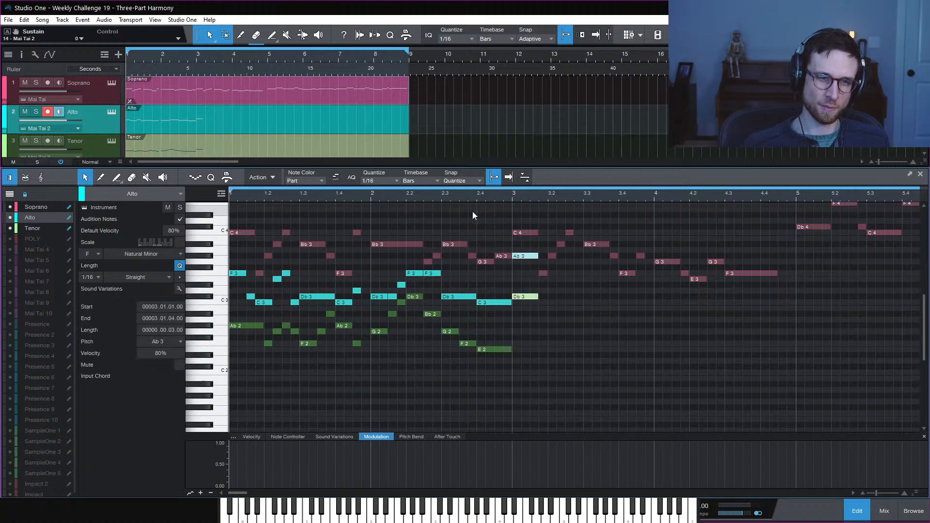
click(374, 196)
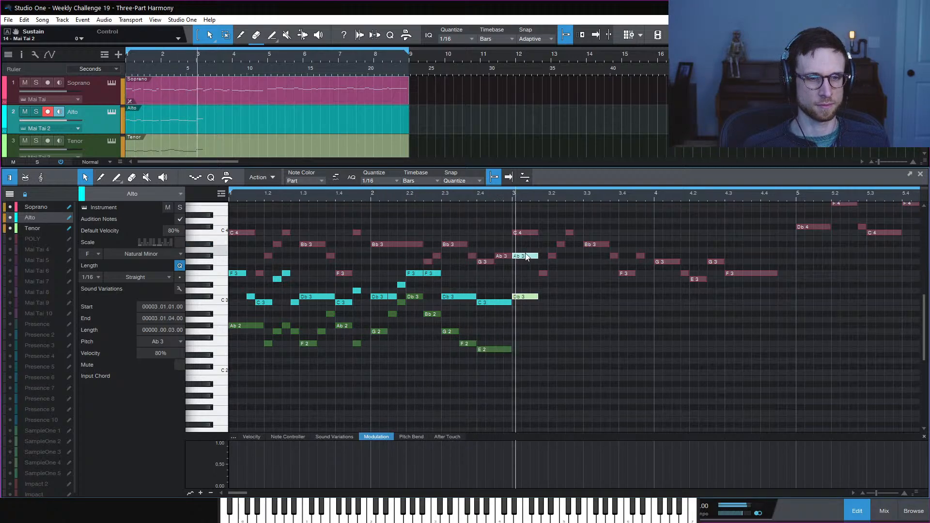
key(space)
click(501, 359)
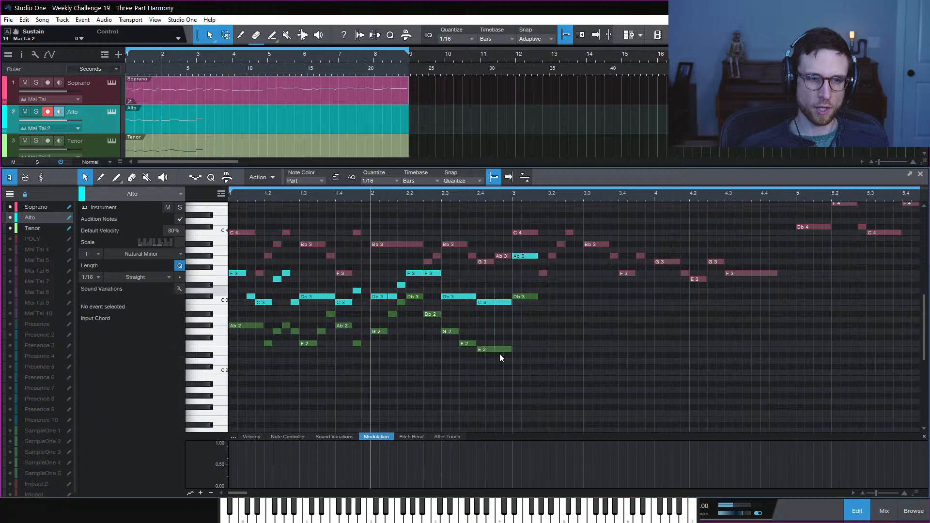
mouse_move(502, 358)
mouse_down()
mouse_move(511, 350)
mouse_move(495, 351)
mouse_up()
click(527, 345)
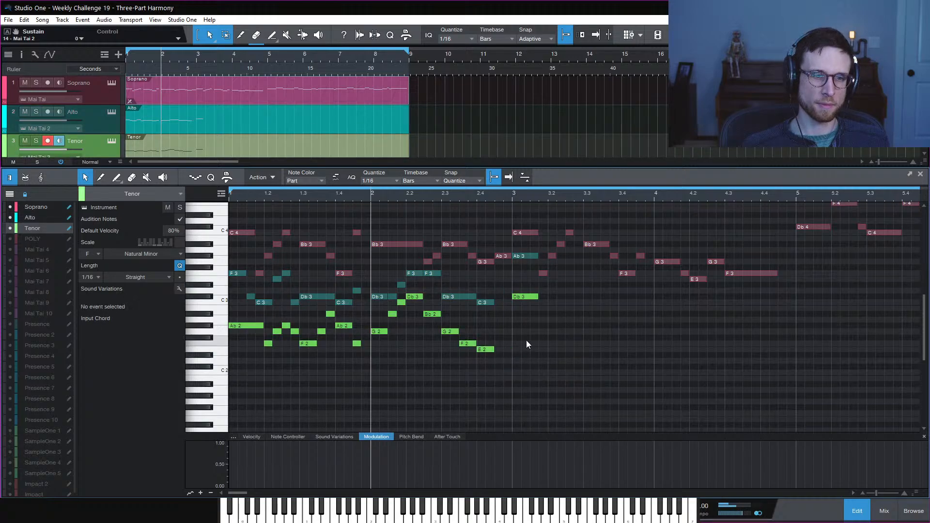
key(space)
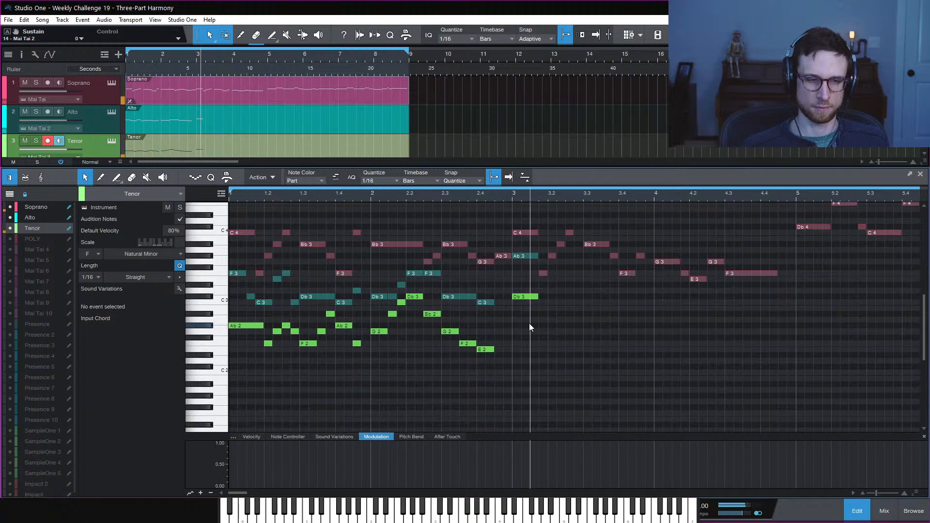
key(space)
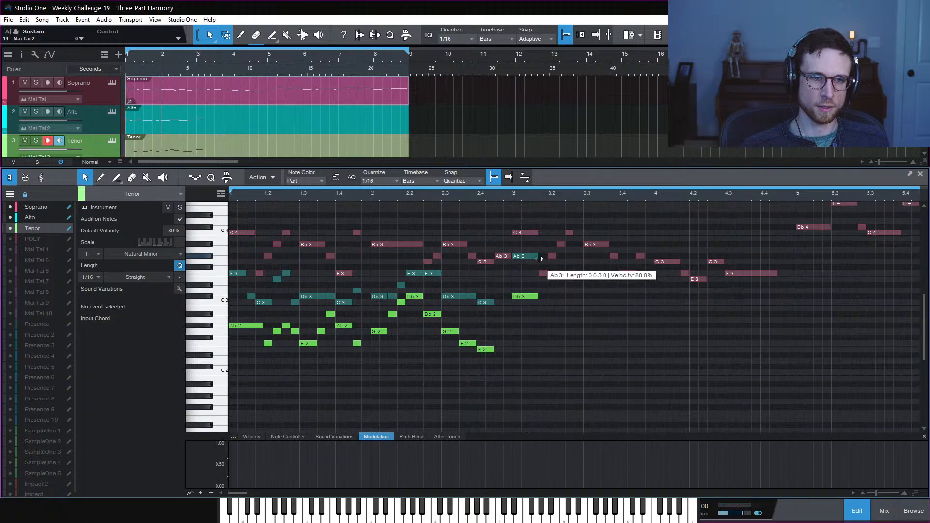
Delay the Alto Ab3 by one 16th and the Tenor Db3 by two 16ths, then audition from bar 2
click(513, 257)
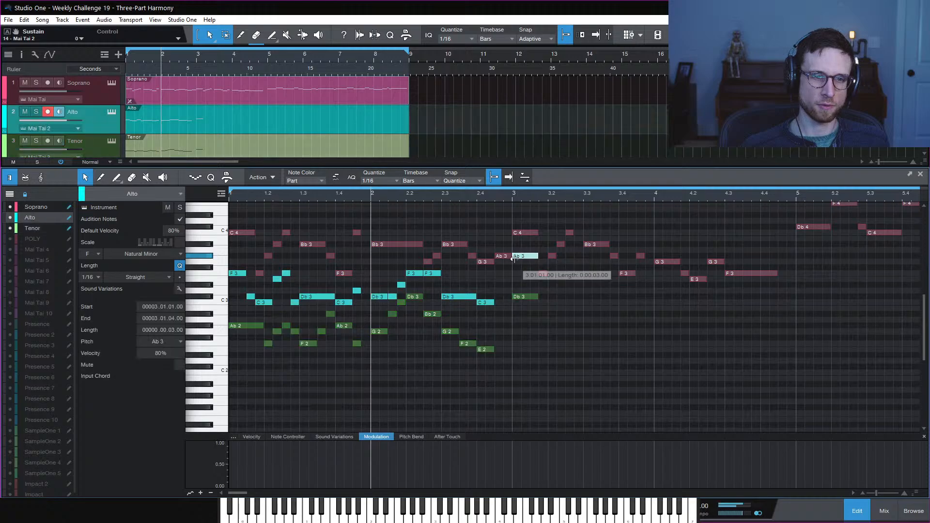
drag(514, 258, 523, 258)
drag(511, 300, 532, 298)
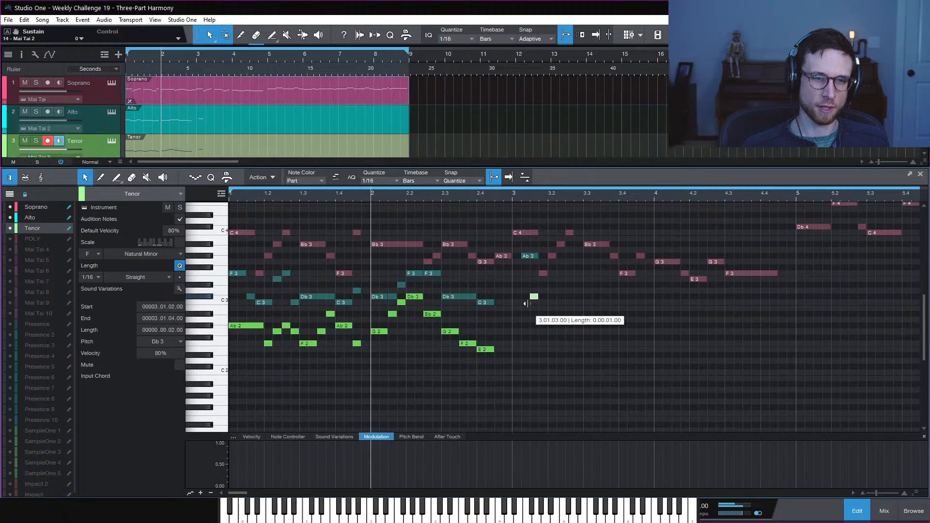
key(space)
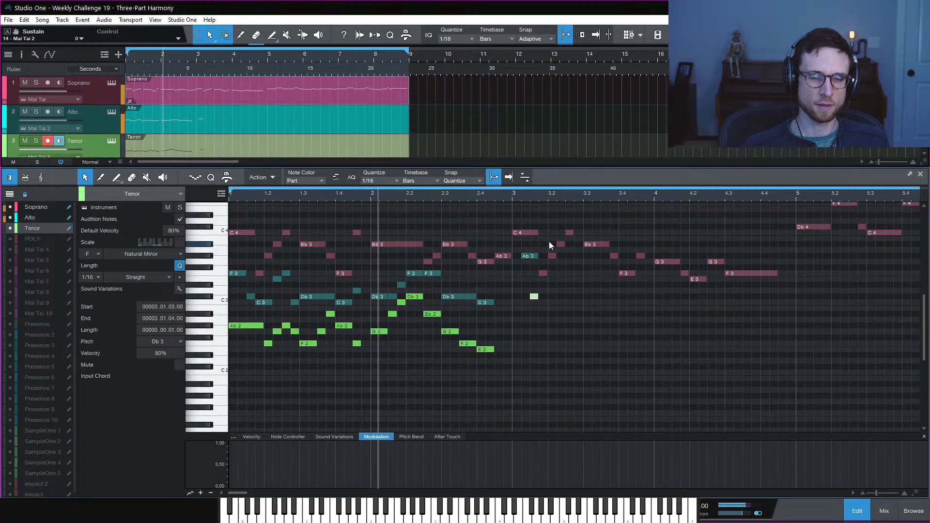
click(596, 309)
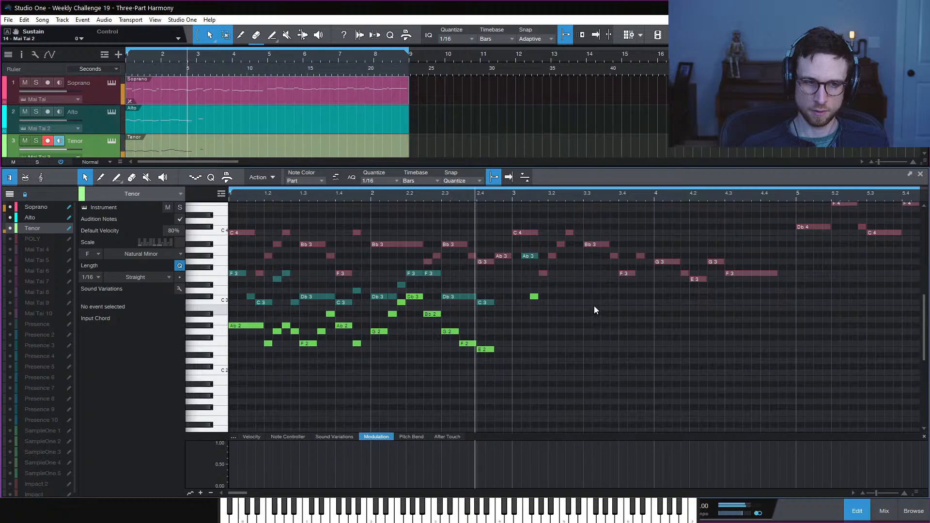
key(space)
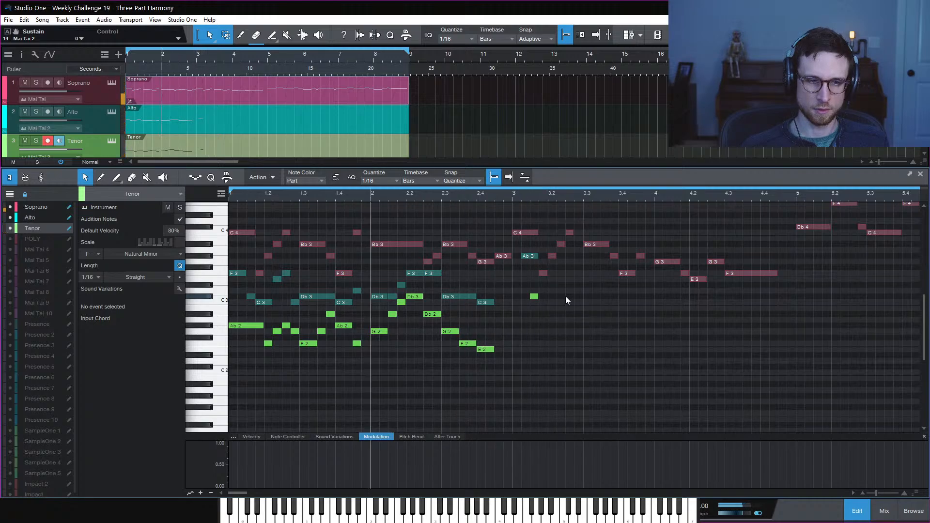
key(space)
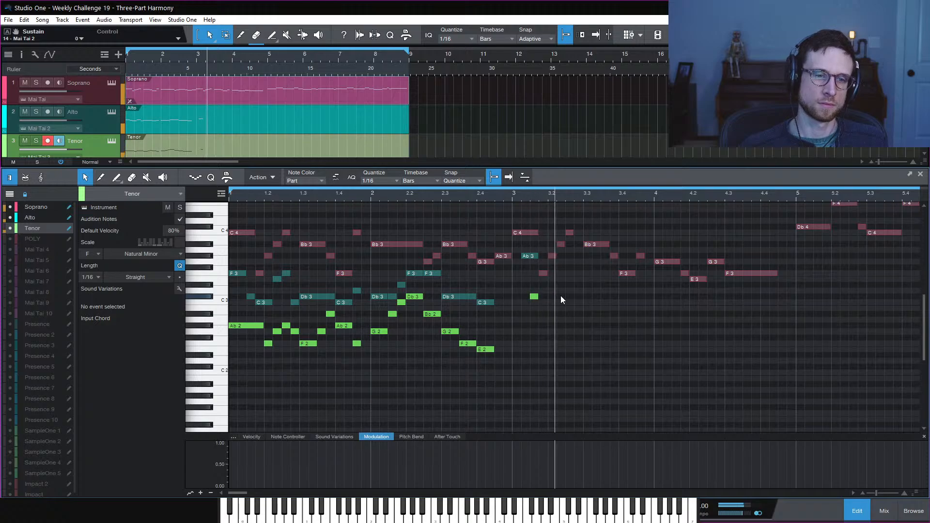
key(space)
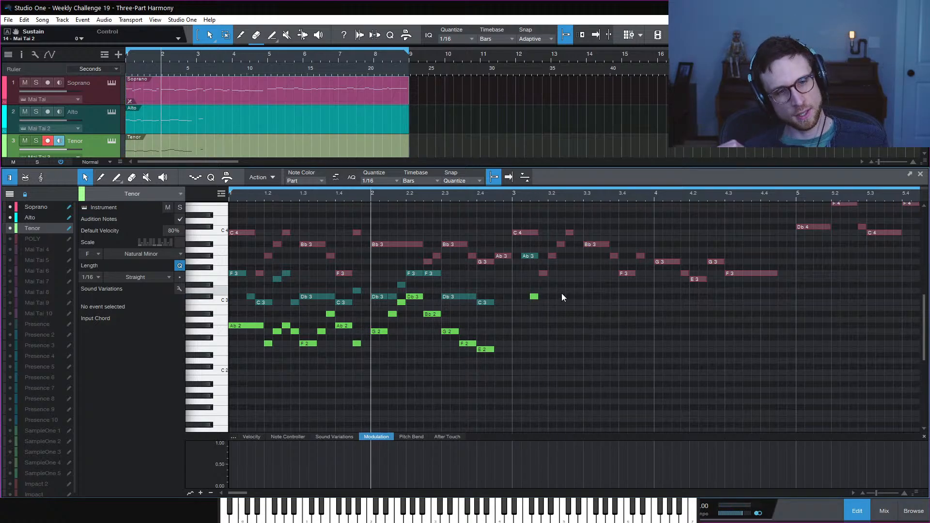
key(space)
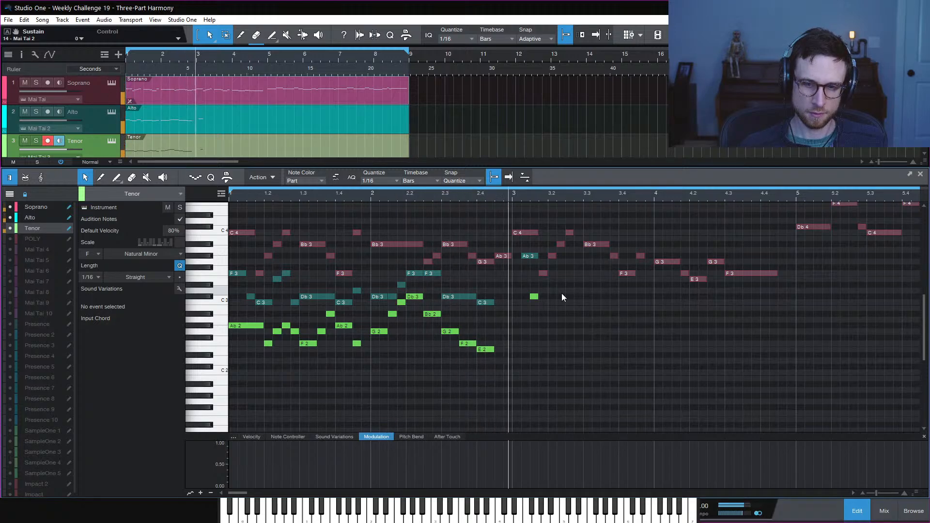
key(space)
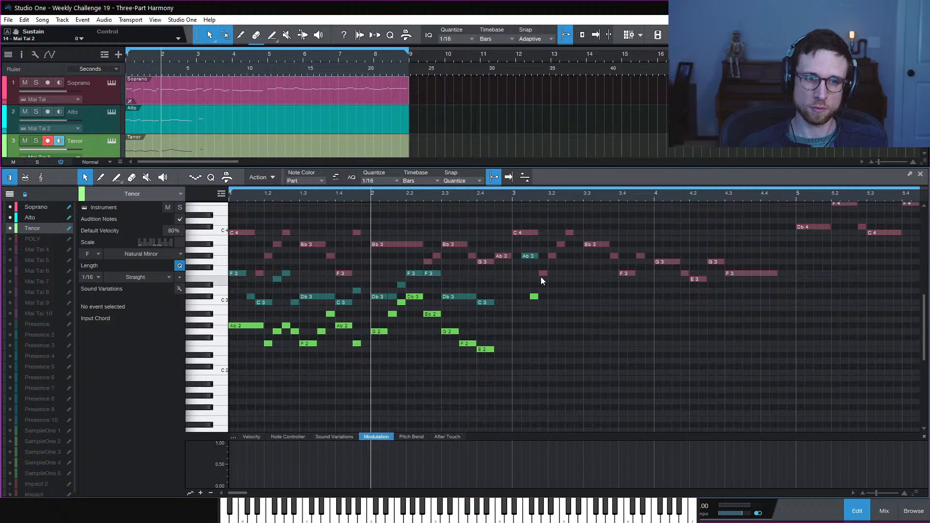
Alt-drag a backup copy of the Soprano part to near bar 11
click(53, 207)
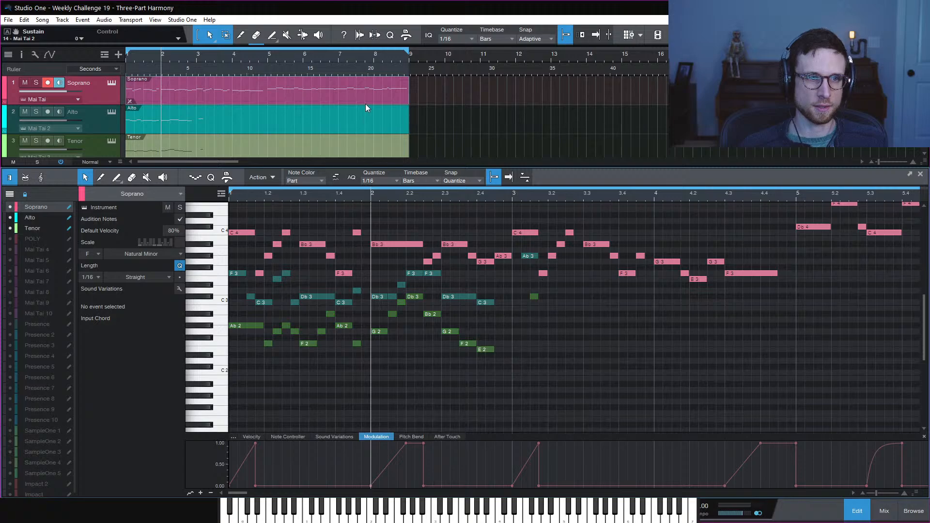
drag(358, 95, 714, 93)
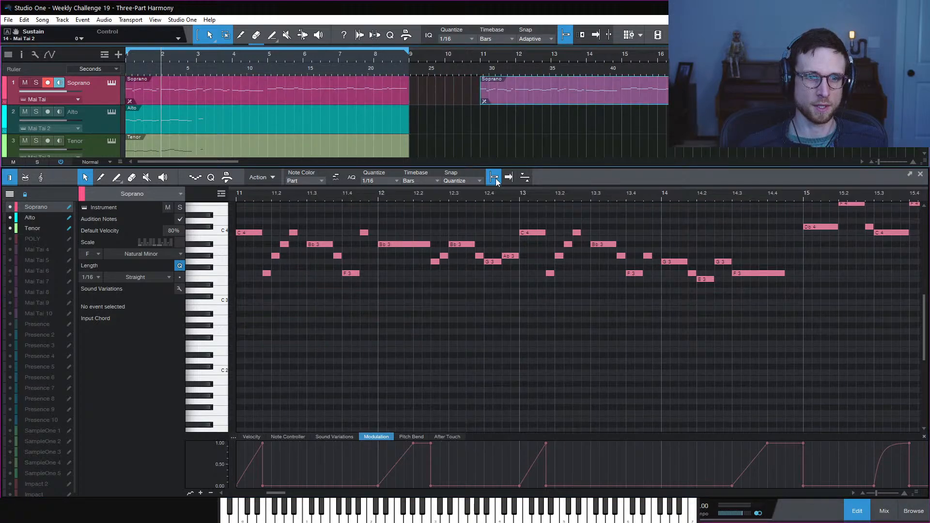
click(295, 99)
In the Tenor part, add short C4 and F3 notes at 3.1.2 and 3.1.4
click(535, 297)
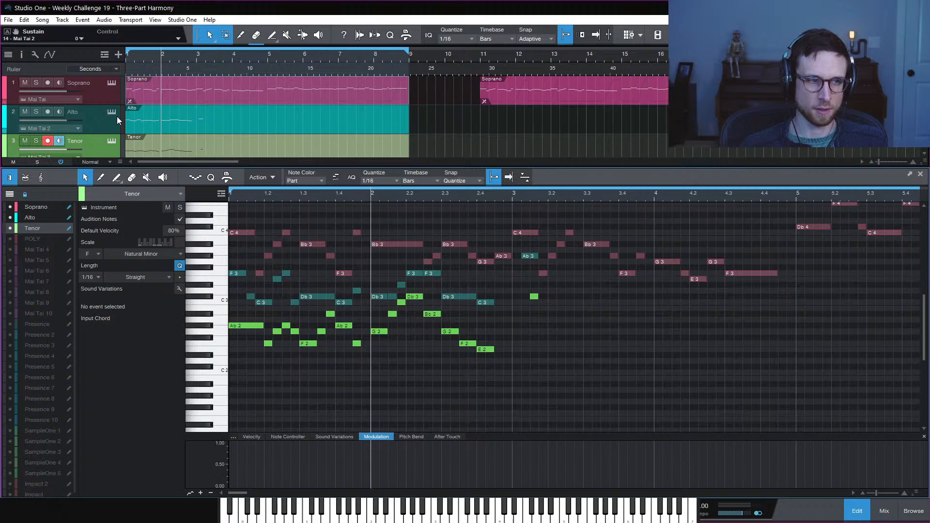
click(543, 274)
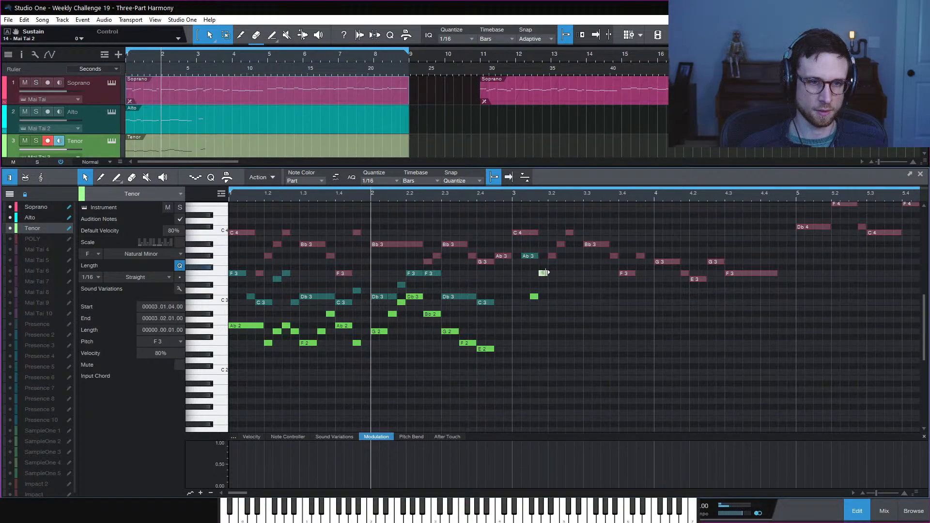
double_click(544, 274)
click(527, 233)
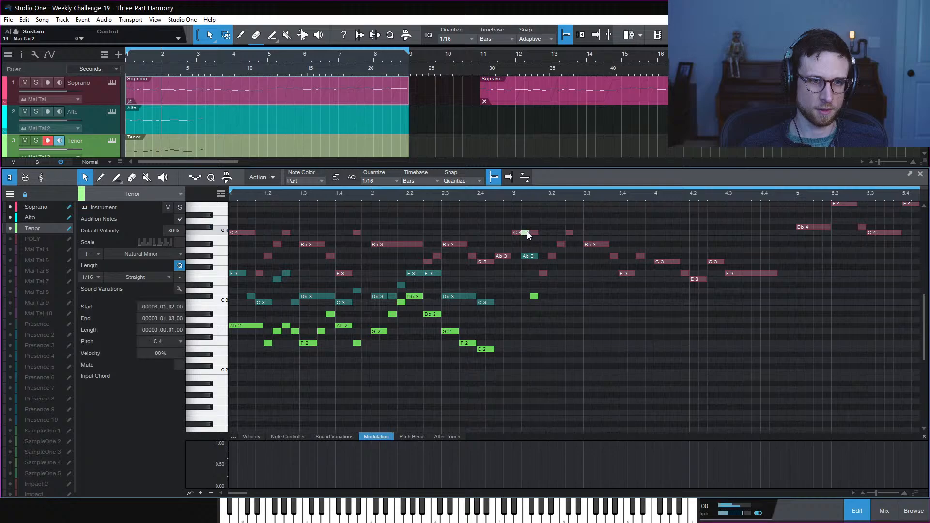
click(543, 273)
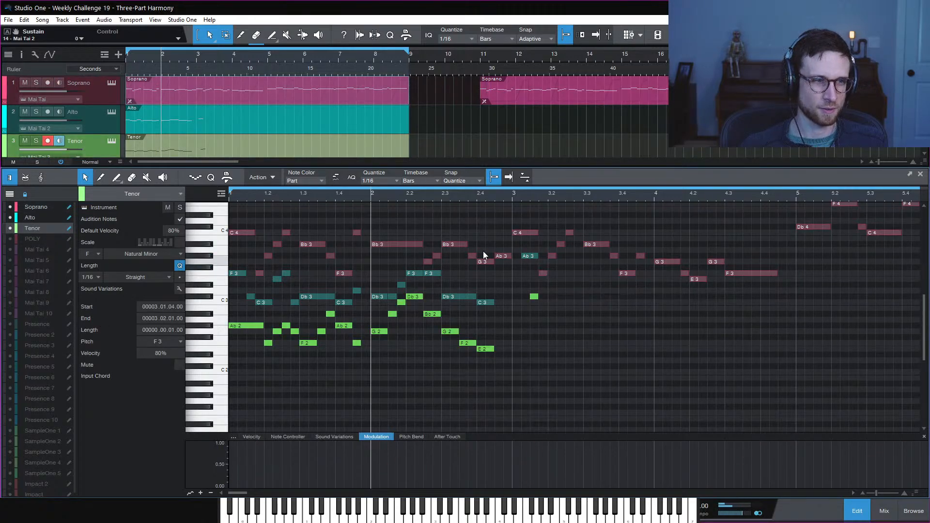
Move the Soprano F3 up to Ab3, delete leftover short notes, and copy notes down to Ab3 and G3
click(36, 207)
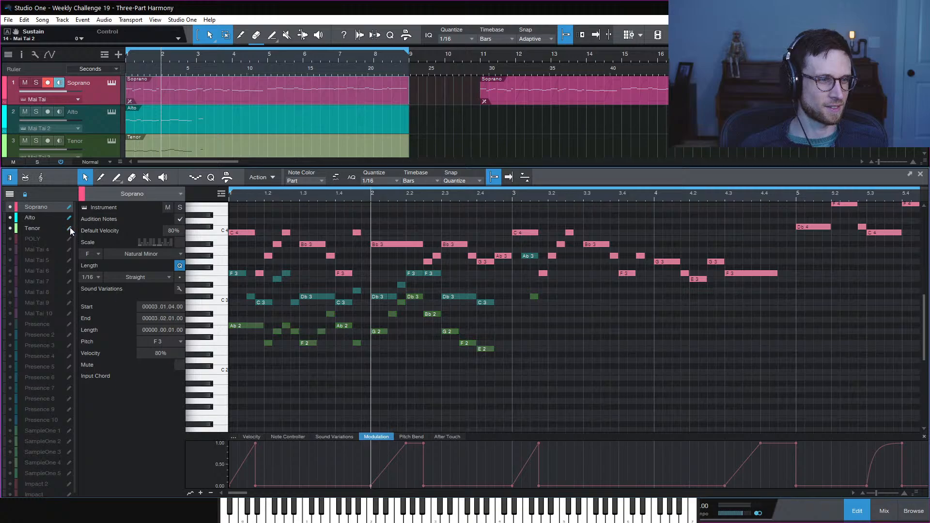
key(ctrl+z)
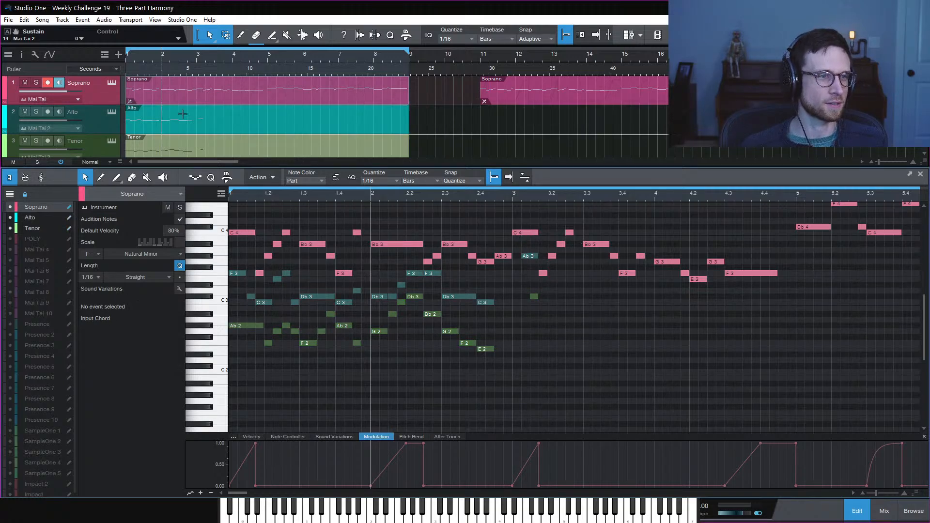
right_click(198, 102)
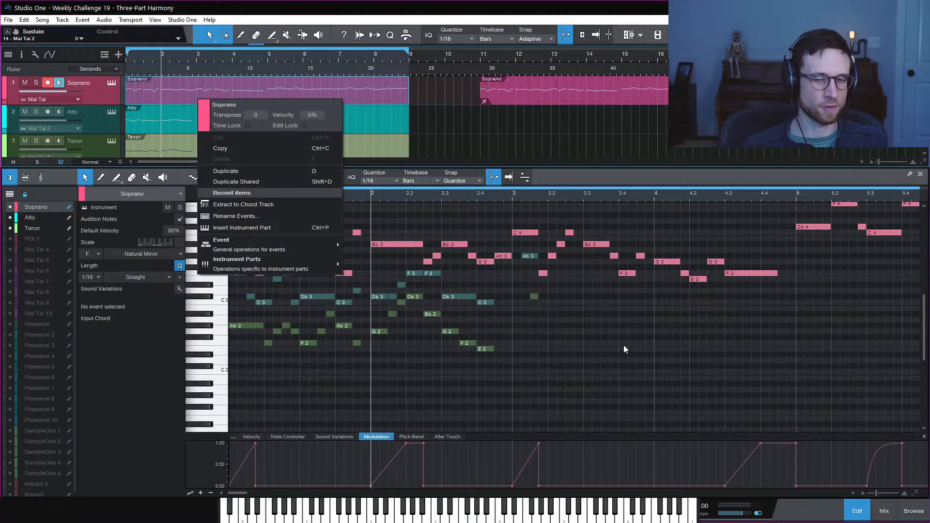
click(583, 318)
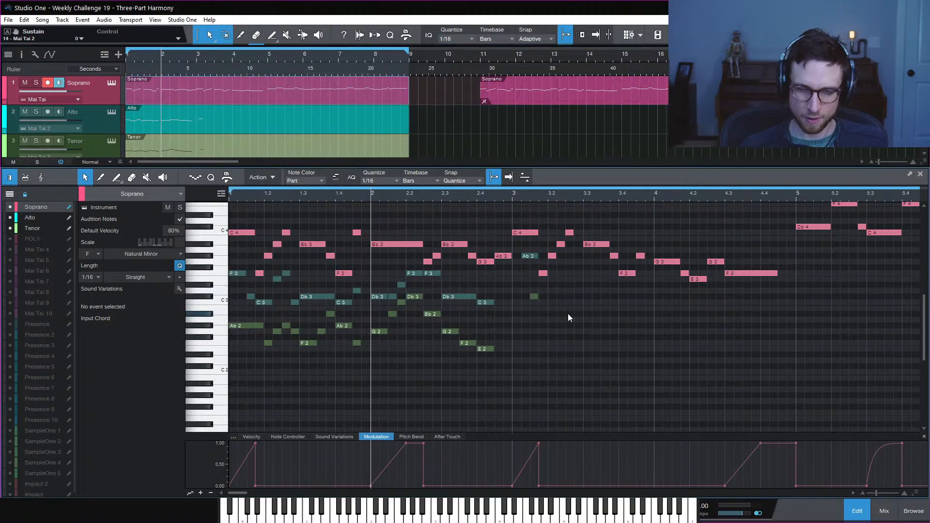
drag(543, 275, 648, 299)
key(Delete)
key(Delete)
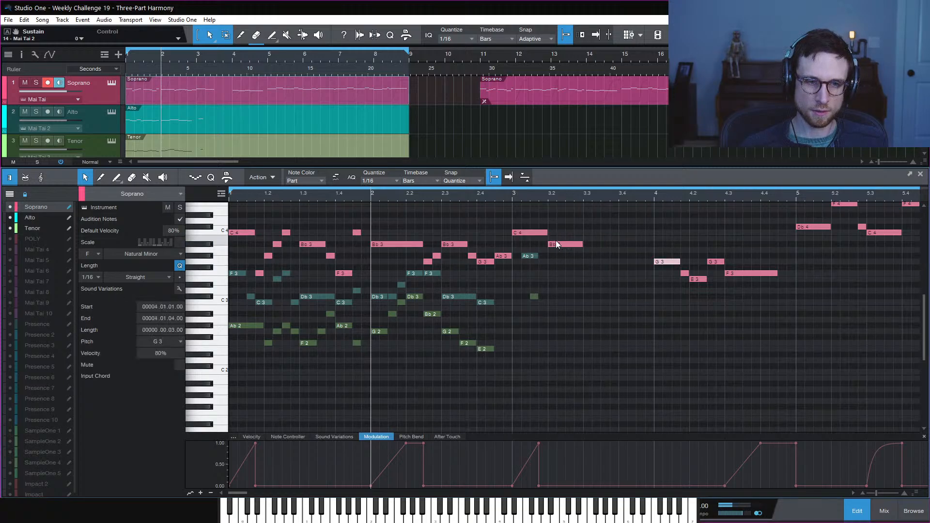
drag(557, 243, 638, 261)
click(595, 243)
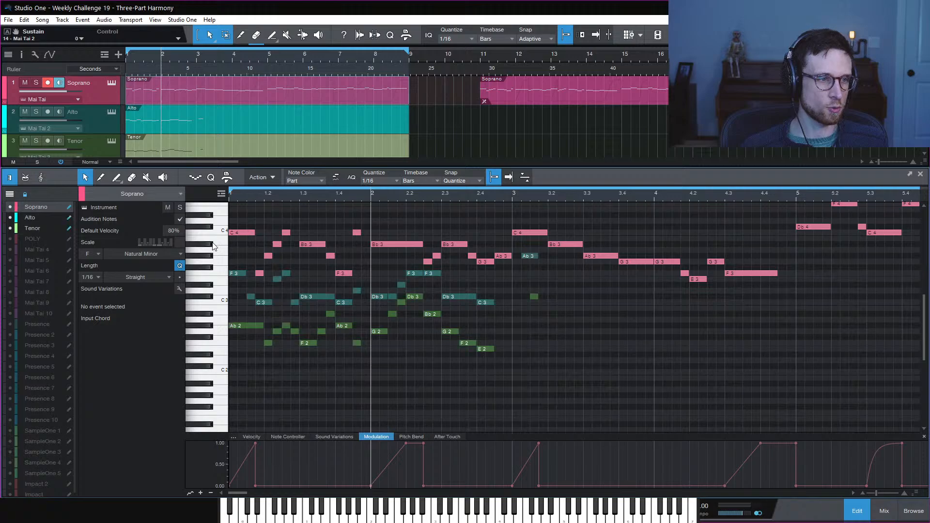
Extend the bar 3 Tenor Db3 and Alto Ab3 to end at 3.02.01, then audition from bar 3
click(529, 258)
drag(539, 298, 548, 298)
drag(538, 257, 547, 256)
click(512, 197)
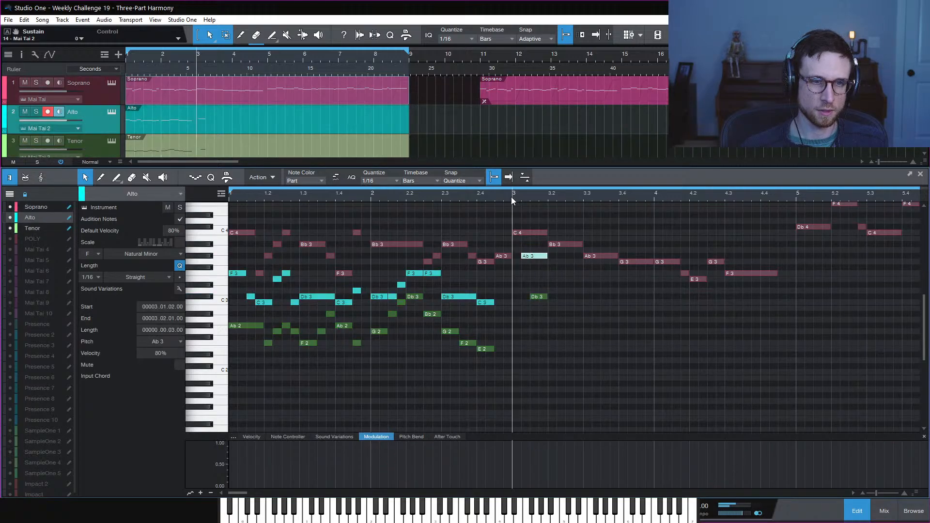
key(space)
key(space)
click(568, 272)
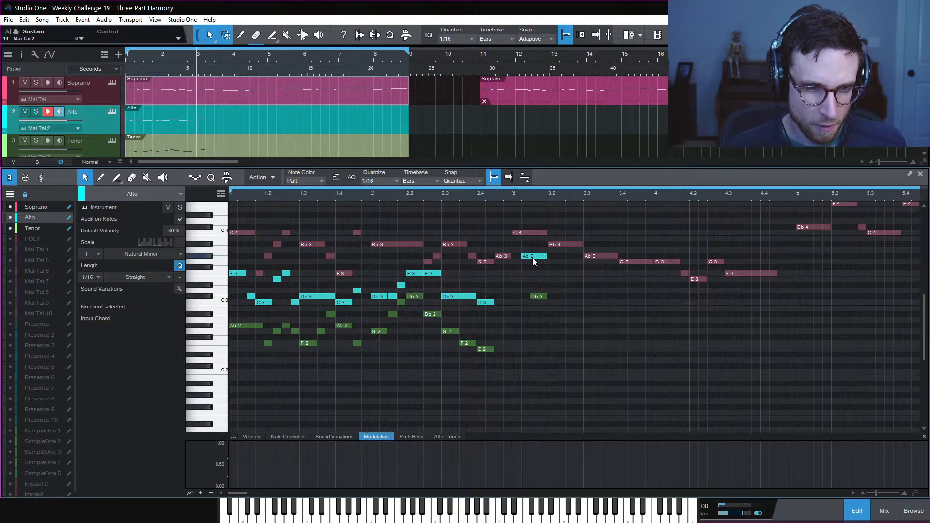
drag(534, 255, 572, 268)
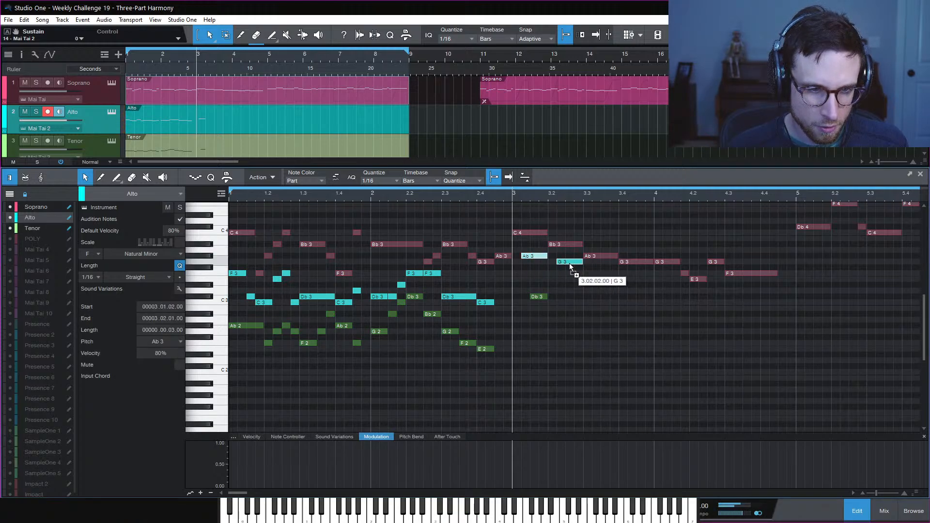
click(570, 263)
click(599, 274)
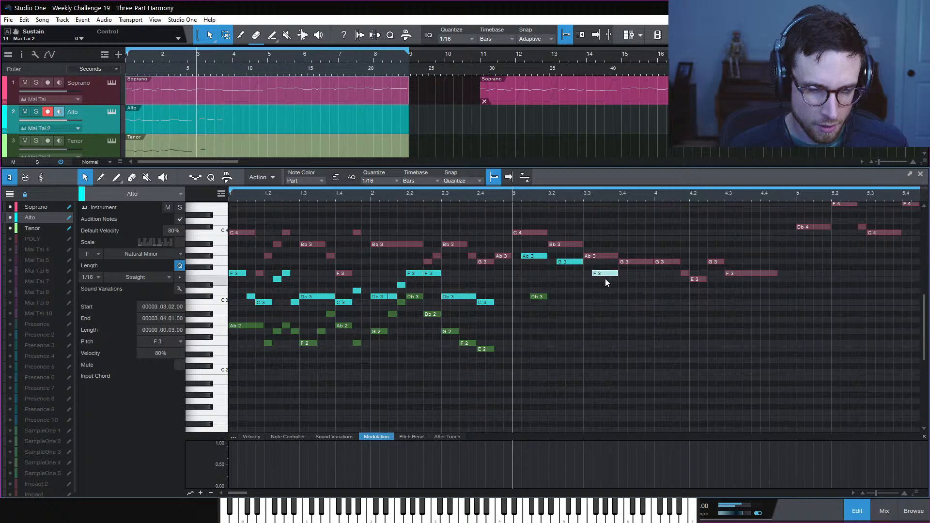
click(544, 297)
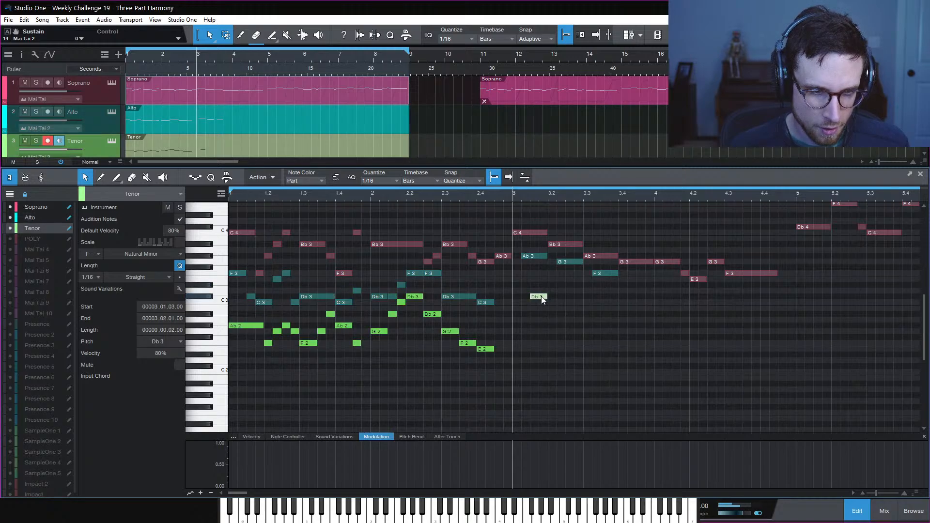
click(569, 297)
click(607, 308)
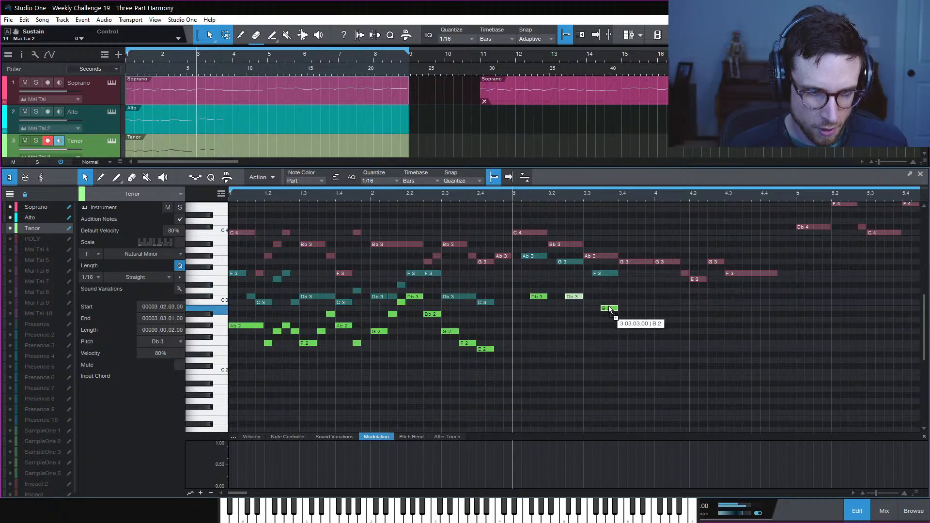
drag(608, 307, 608, 301)
key(space)
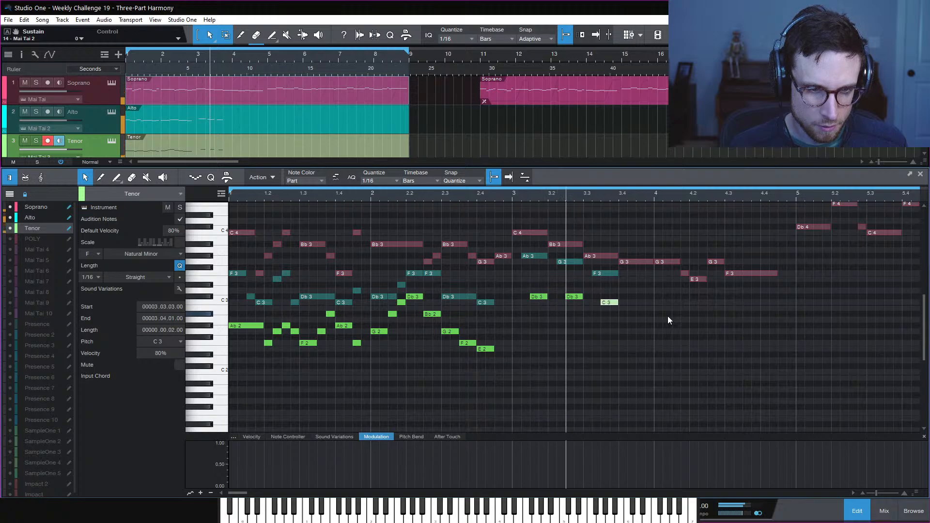
key(space)
key(space)
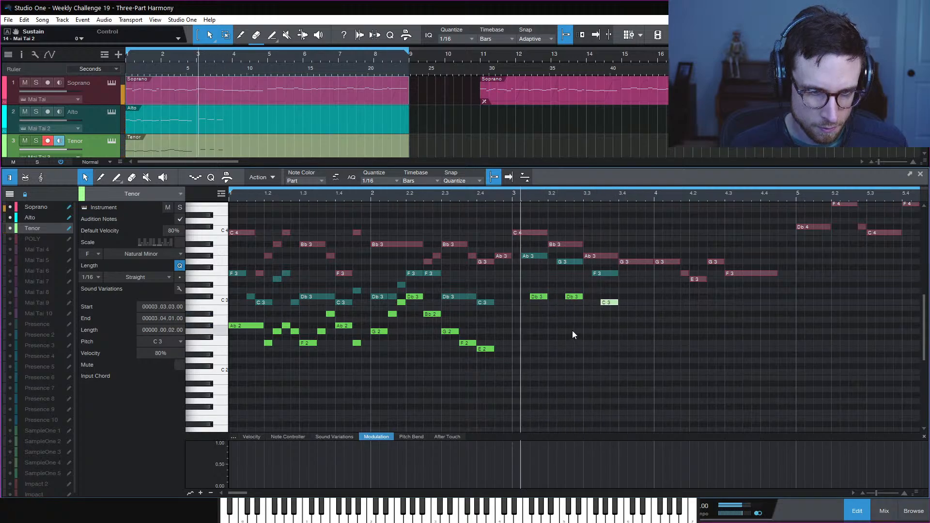
click(573, 333)
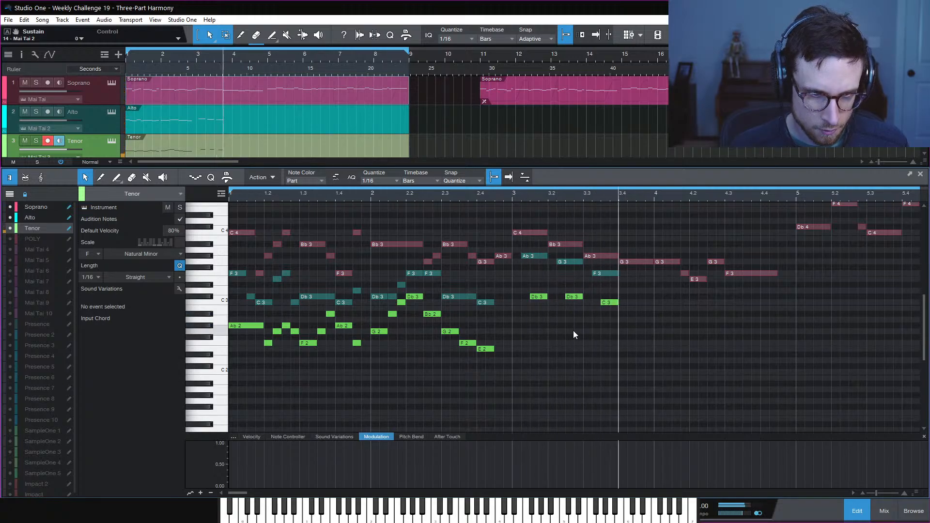
key(space)
drag(550, 263, 591, 262)
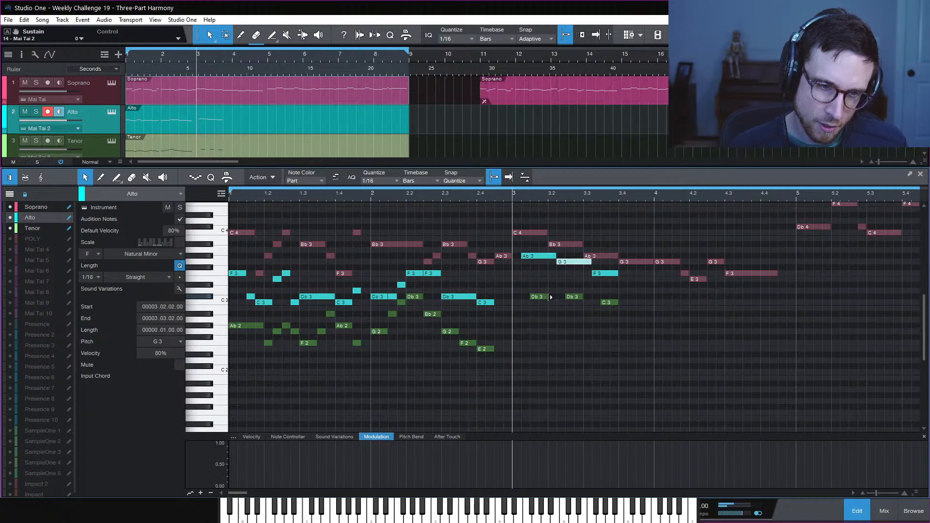
drag(550, 297, 601, 298)
key(space)
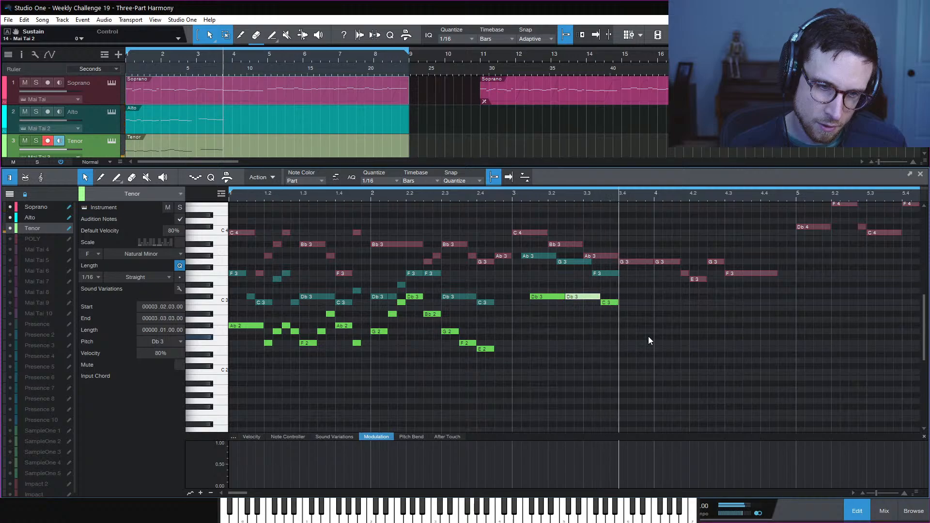
key(space)
click(632, 302)
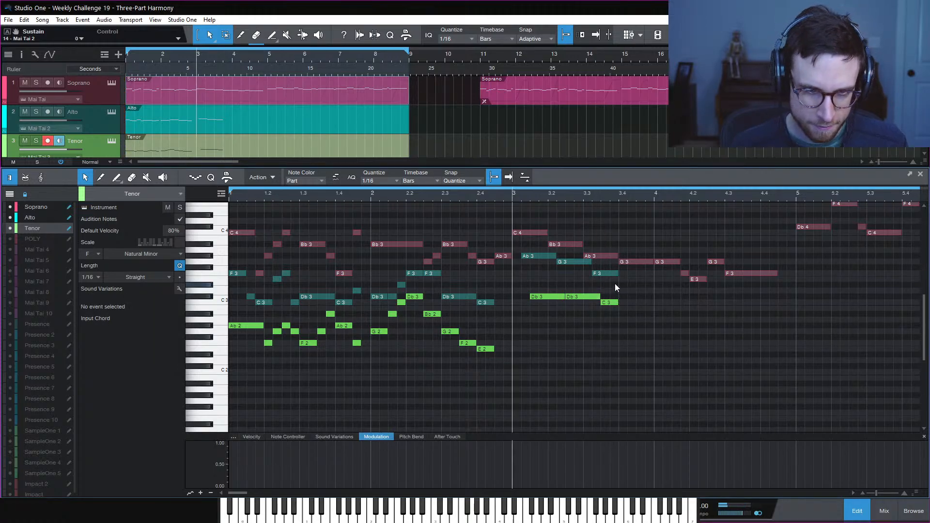
key(space)
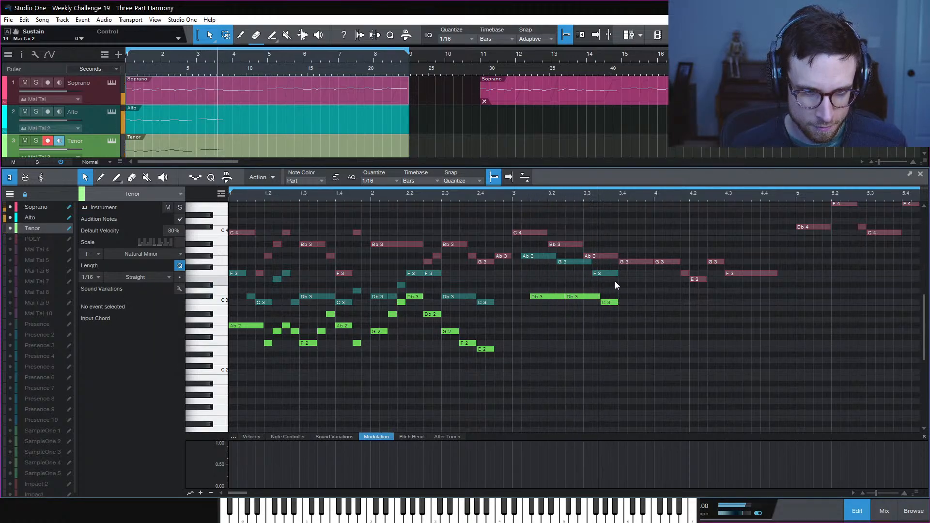
key(space)
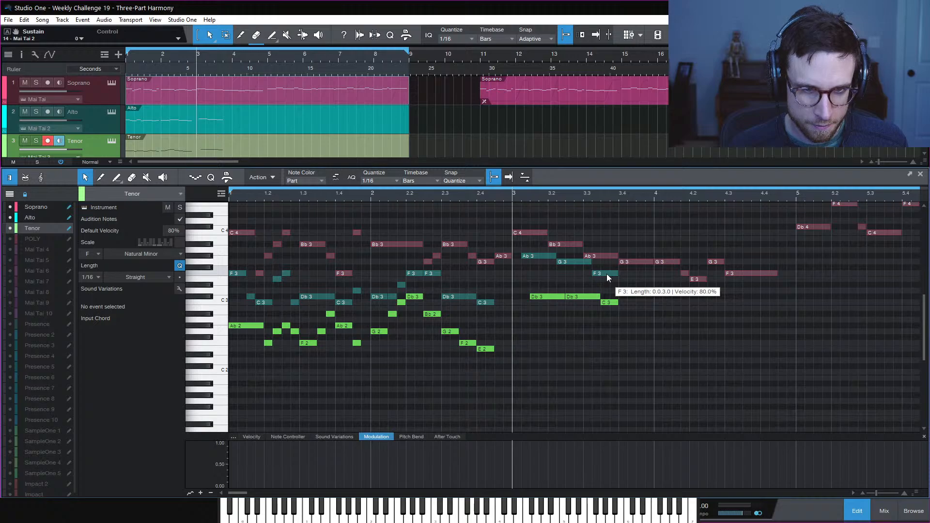
Copy the Alto F3 a beat later as E3, lengthen the F3, and audition from bar 3
alt+drag(608, 274, 635, 302)
click(683, 316)
key(space)
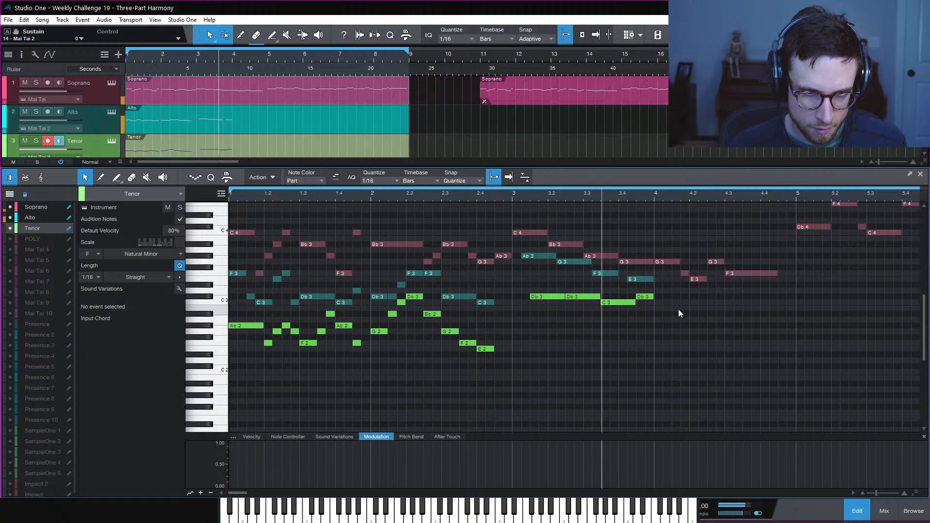
key(space)
key(space)
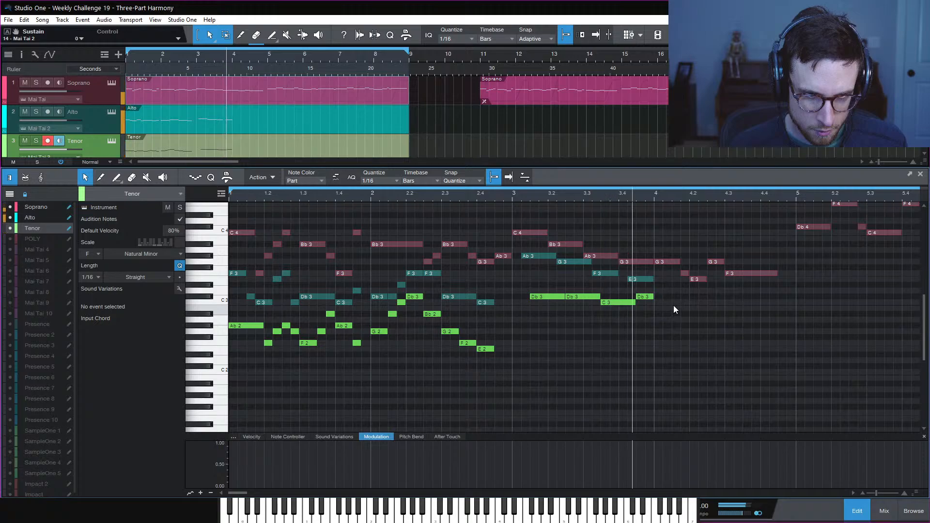
key(space)
drag(618, 274, 627, 278)
key(space)
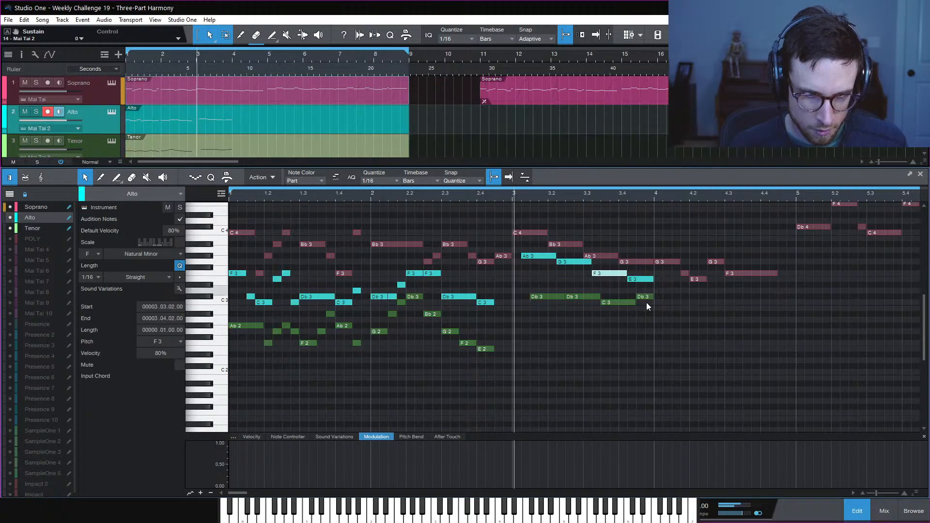
click(687, 335)
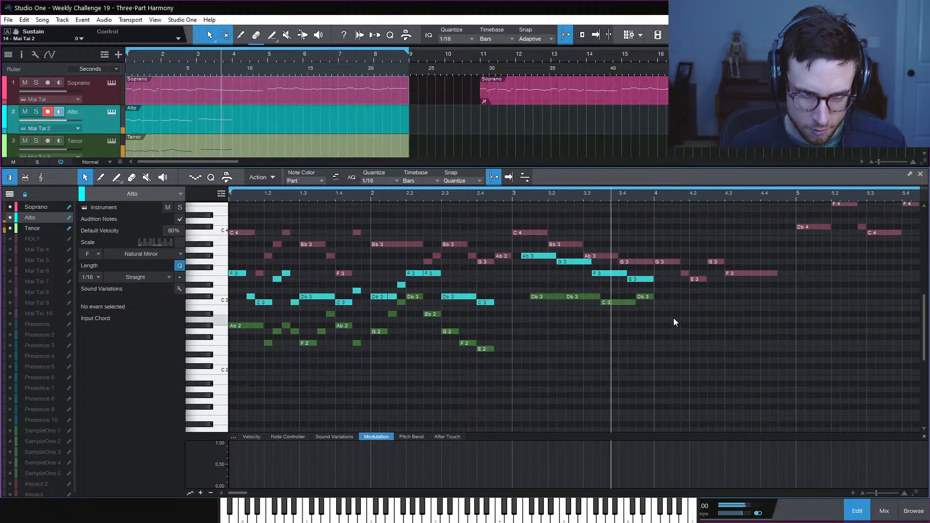
key(space)
Lower the Tenor Db3 near 3.4 to Bb2 and audition from bar 3
drag(646, 298, 647, 315)
key(space)
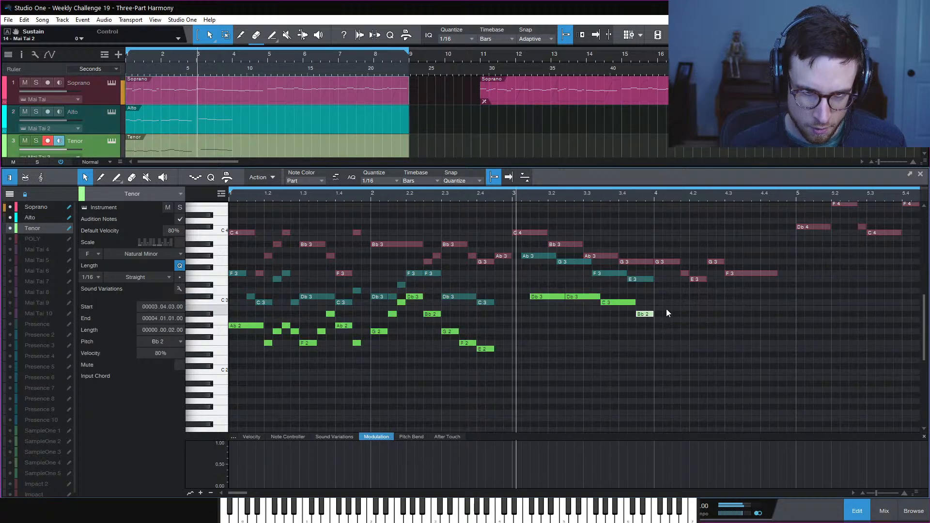
click(670, 310)
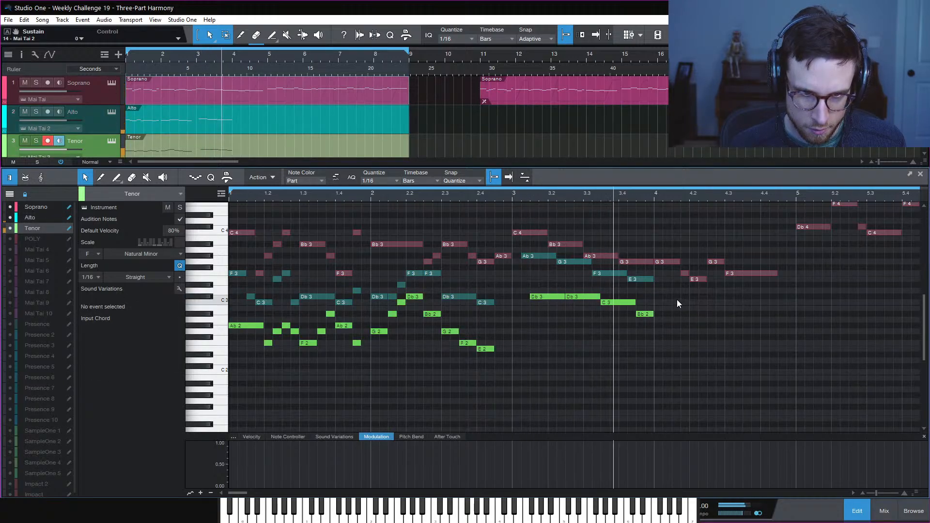
key(space)
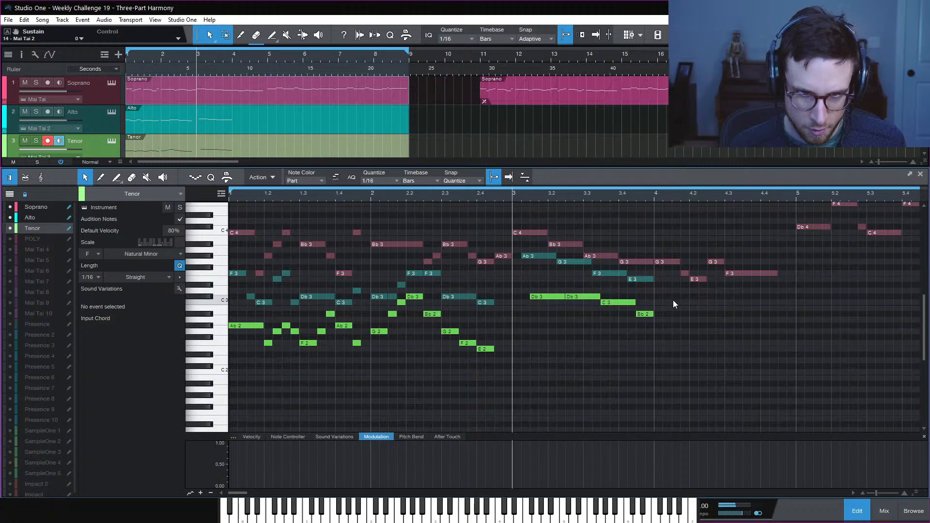
key(space)
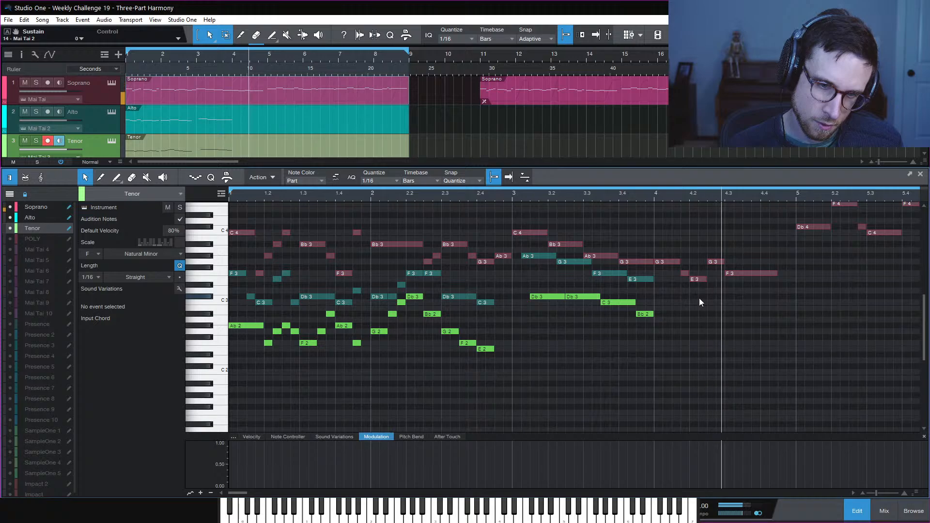
key(space)
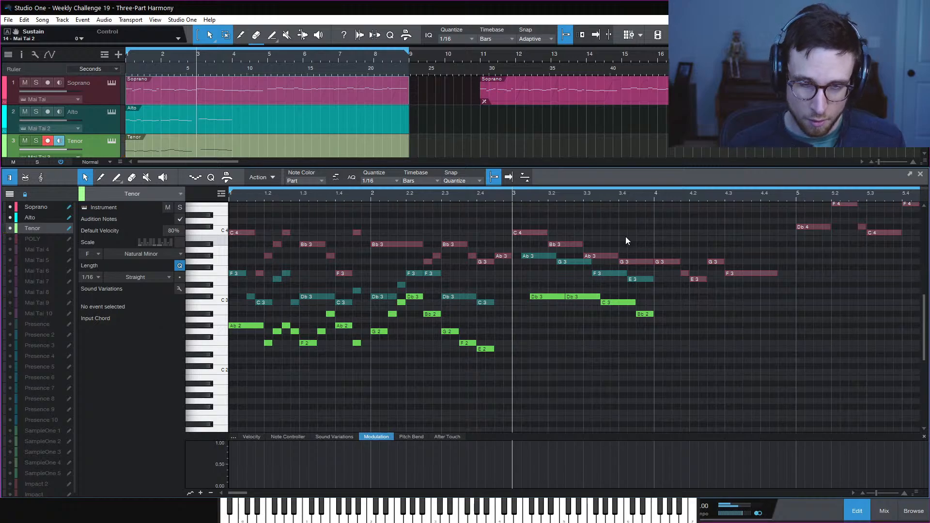
Raise the Soprano G3 in bar 4 to Ab3 and check the nearby Soprano notes
drag(671, 260, 672, 255)
click(685, 246)
click(696, 279)
click(714, 262)
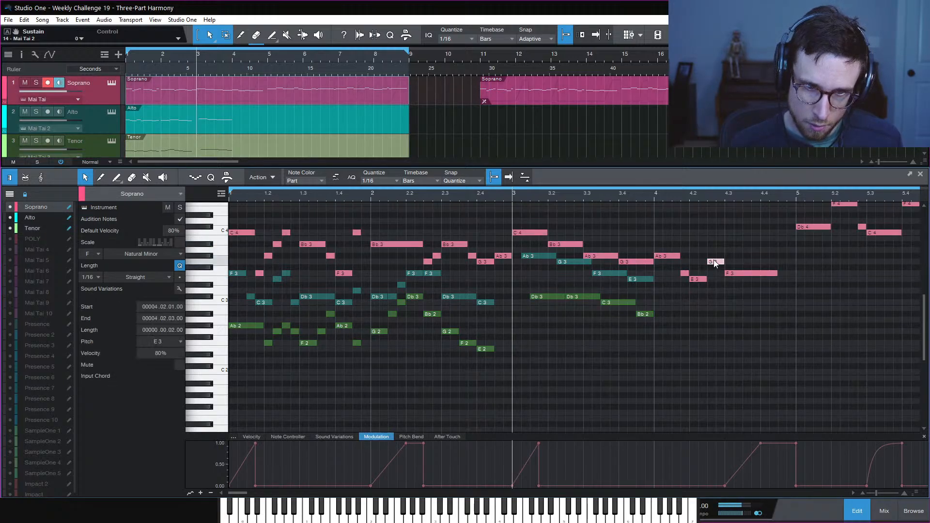
click(690, 309)
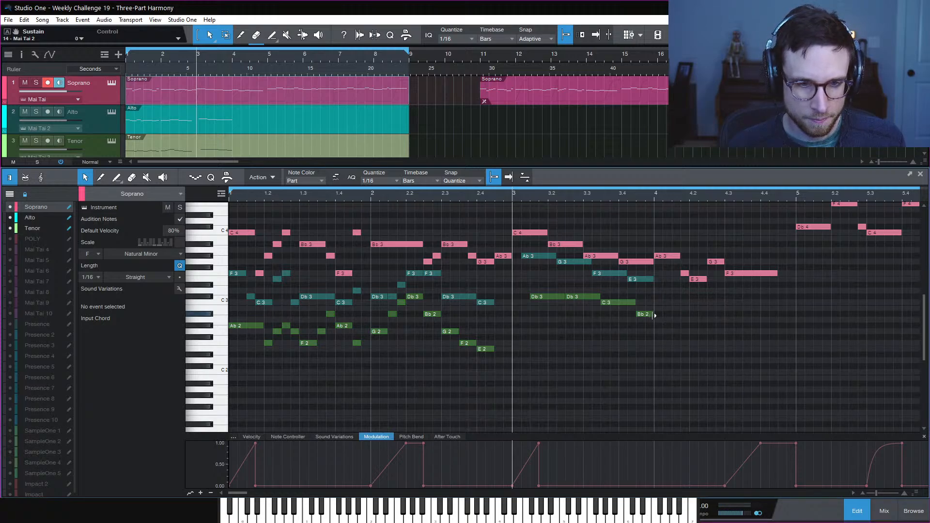
Copy the Tenor Bb2 to a lengthened C3 at beat 4 and shorten the Alto F3 there
drag(644, 316, 665, 304)
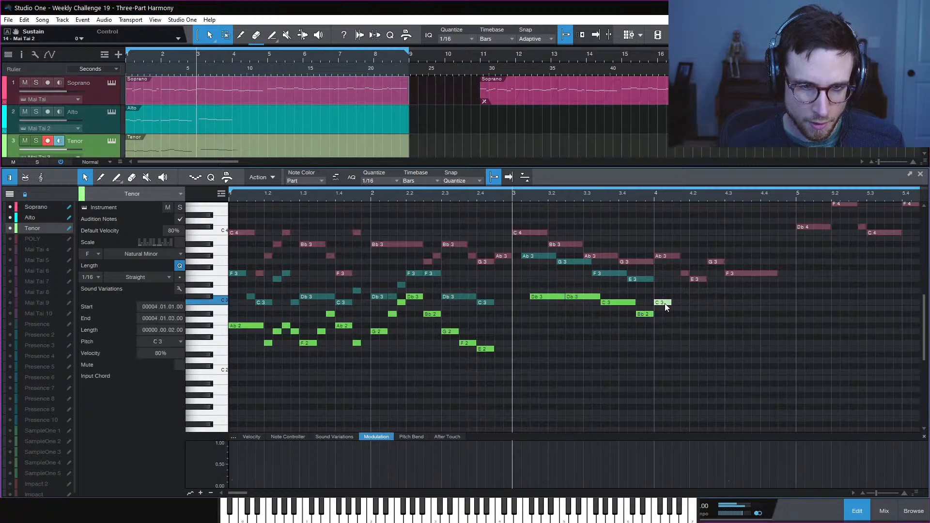
click(644, 280)
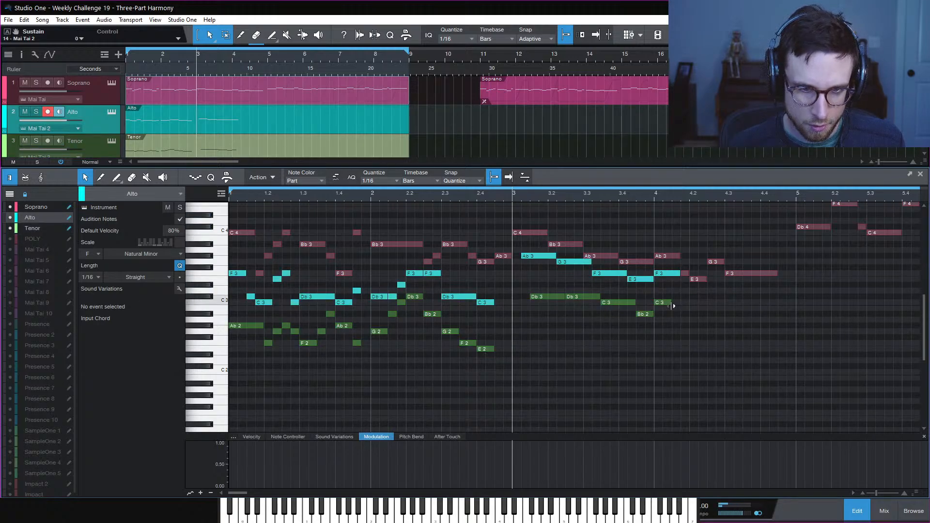
drag(673, 305, 688, 308)
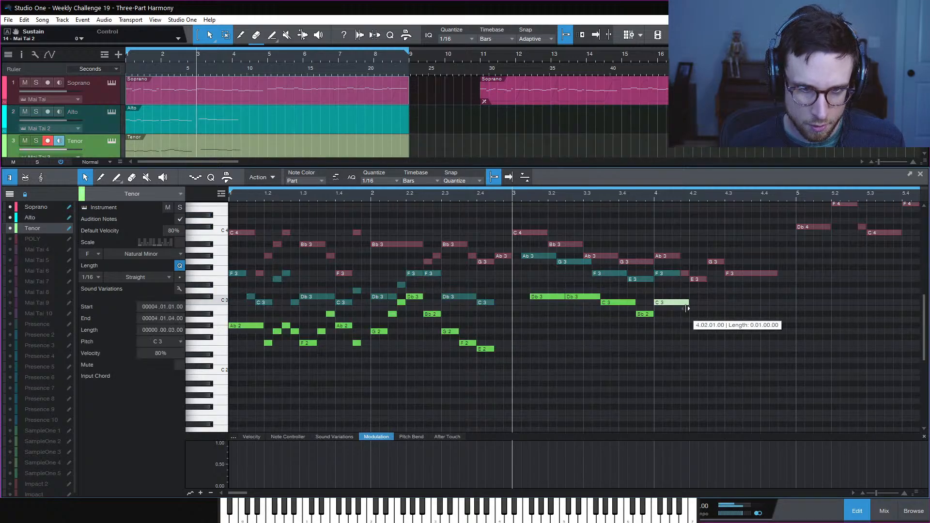
click(675, 273)
mouse_move(680, 275)
mouse_down()
mouse_move(671, 281)
mouse_move(684, 280)
mouse_up()
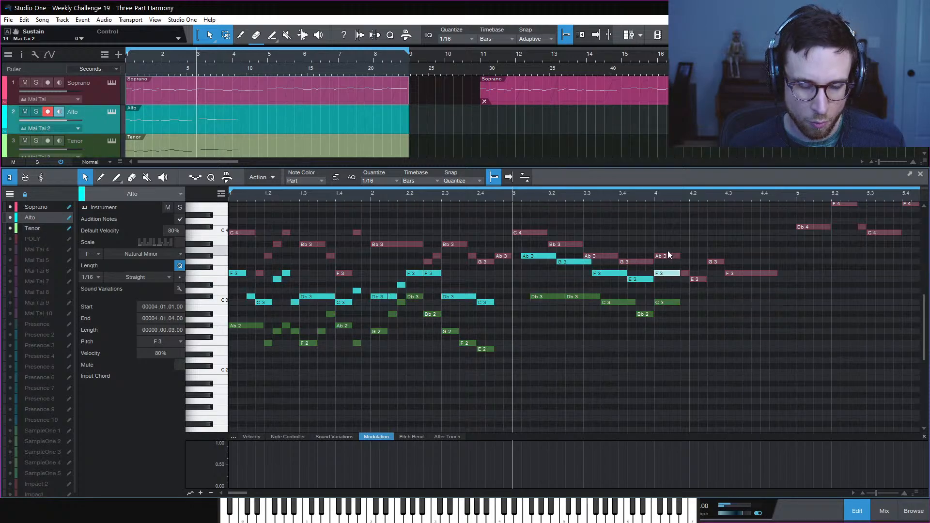
click(692, 302)
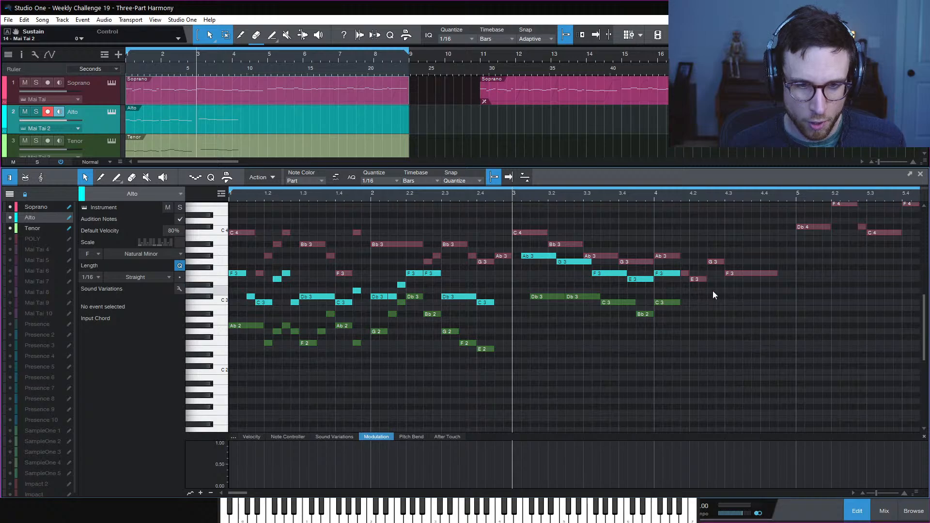
click(674, 302)
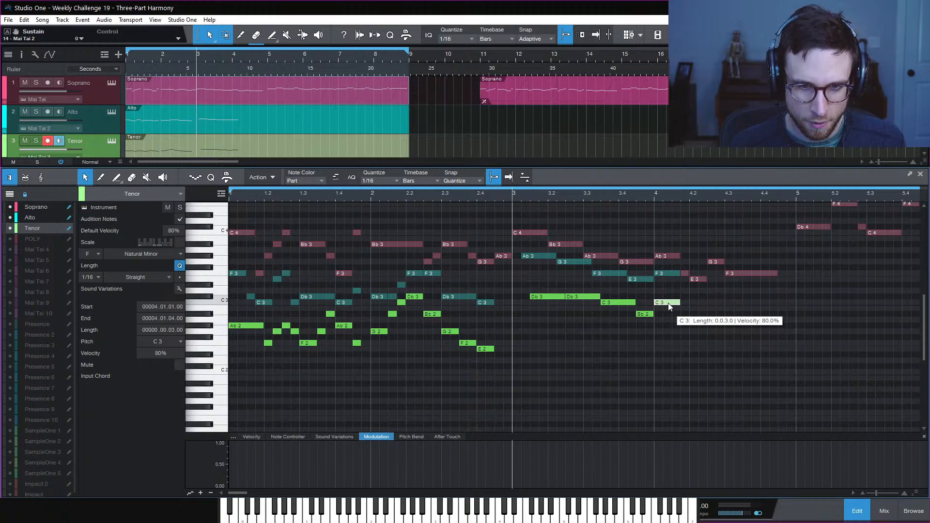
Copy Tenor G2 and Alto C3 into 4.2, then add held Tenor F2 and C3 at 4.3
drag(673, 305, 702, 334)
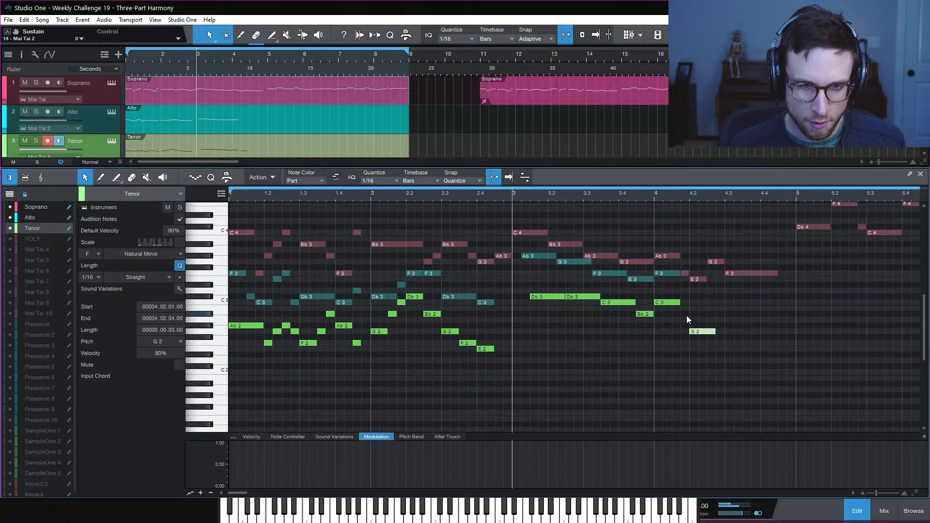
click(668, 274)
drag(669, 276, 721, 350)
click(728, 297)
click(759, 292)
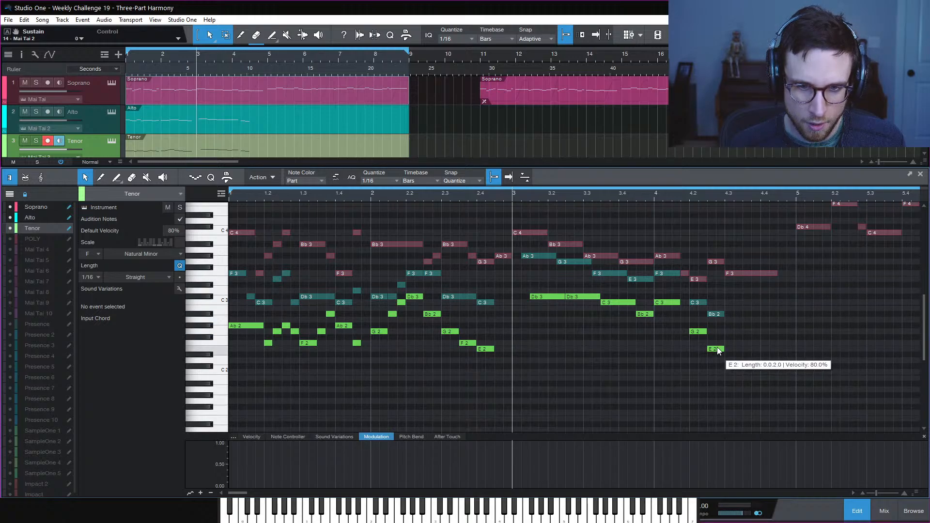
drag(718, 351, 749, 304)
click(624, 239)
Shorten the bar 4 F3 and C3 notes and copy the C3 a 16th later as Bb2
click(654, 196)
key(space)
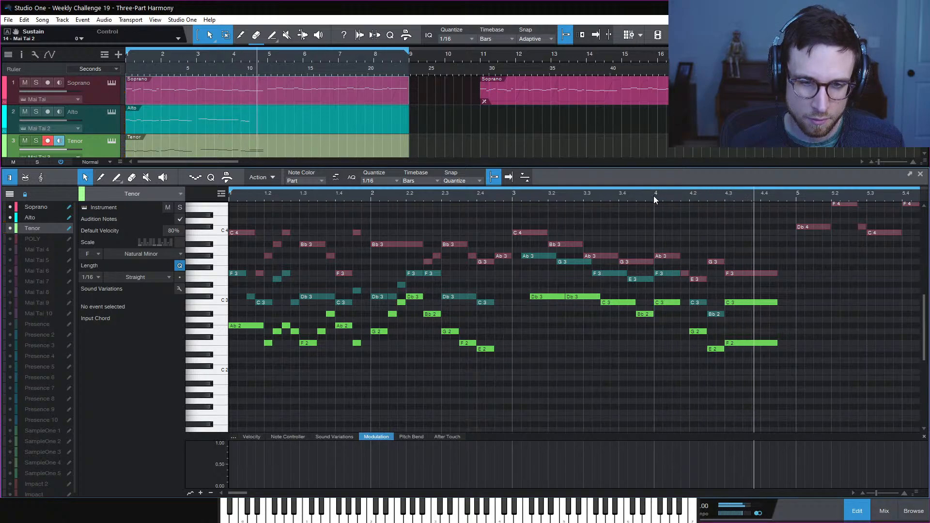
click(654, 196)
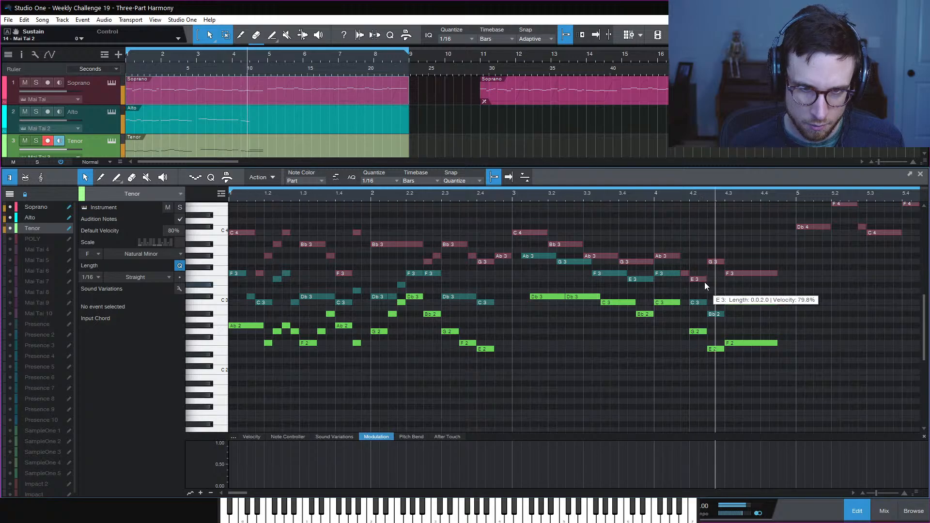
drag(662, 263, 669, 309)
click(683, 309)
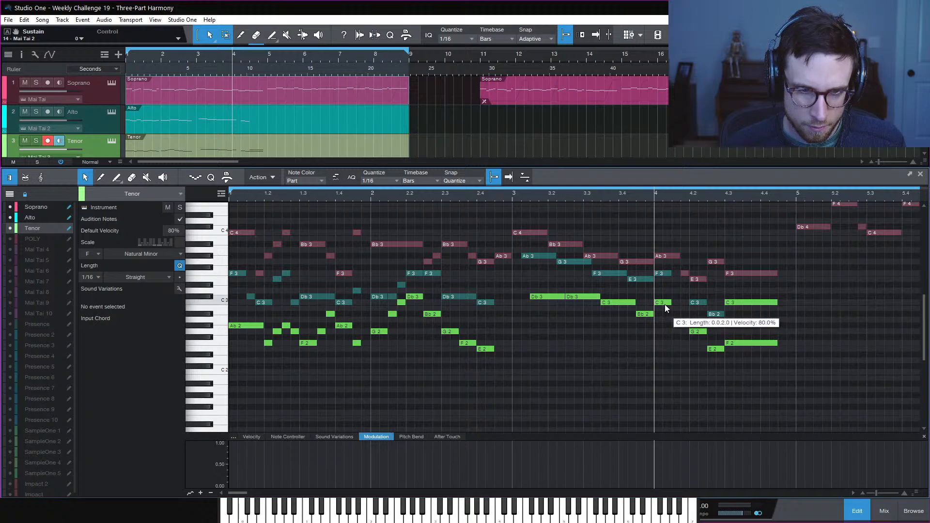
drag(666, 306, 682, 315)
key(space)
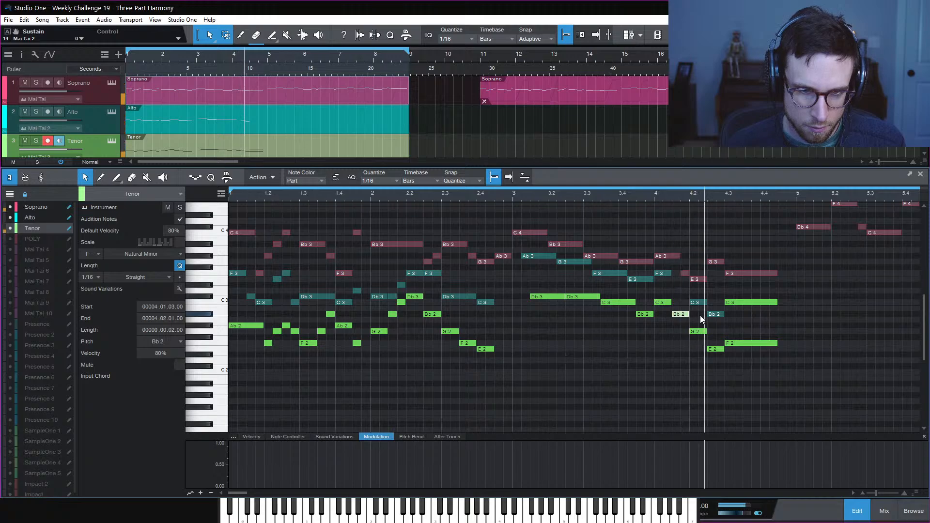
Add an Alto Db3 at 4.1.3 from a copy of the F3 and audition from bar 4
drag(664, 274, 680, 286)
key(space)
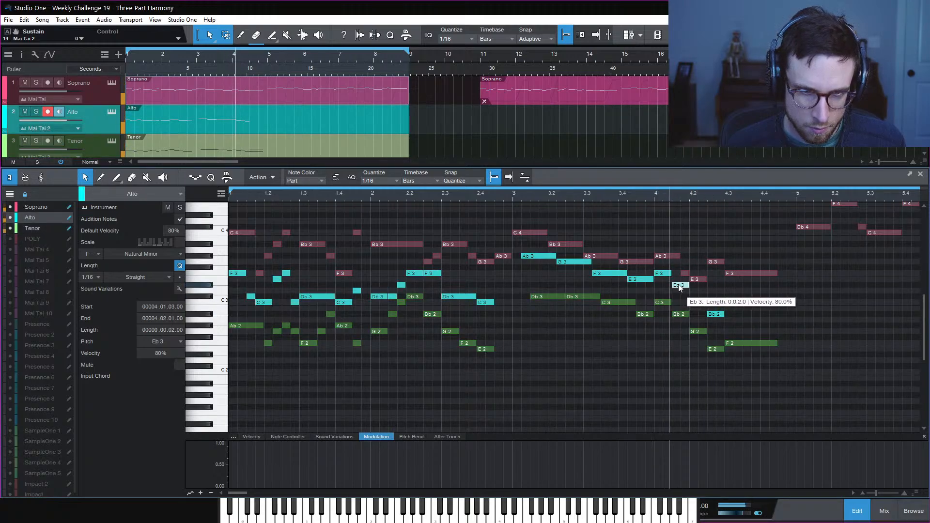
key(space)
drag(678, 285, 682, 297)
key(space)
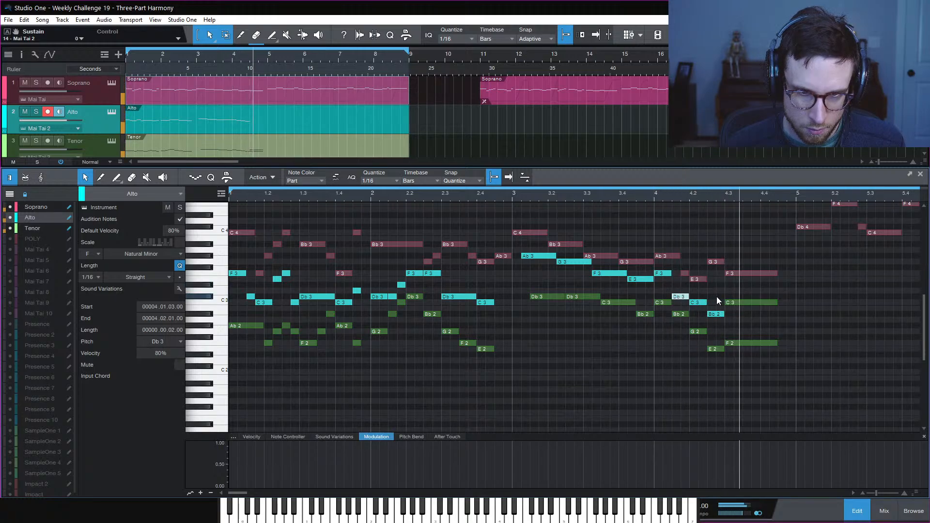
key(space)
key(space)
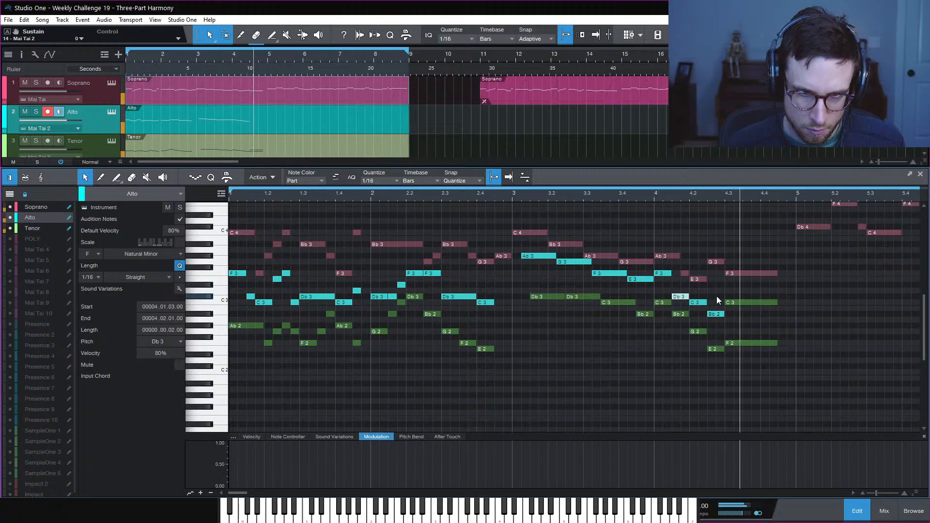
key(space)
key(space)
click(801, 309)
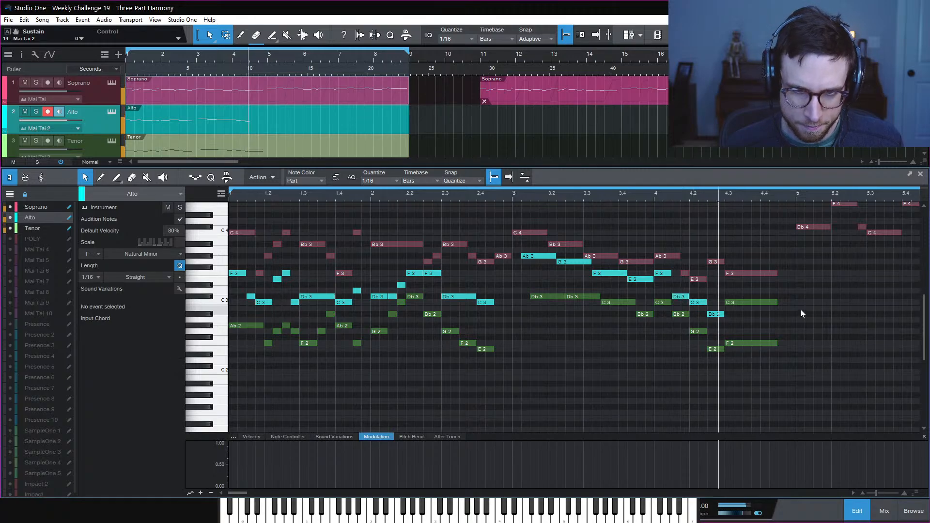
key(space)
key(space)
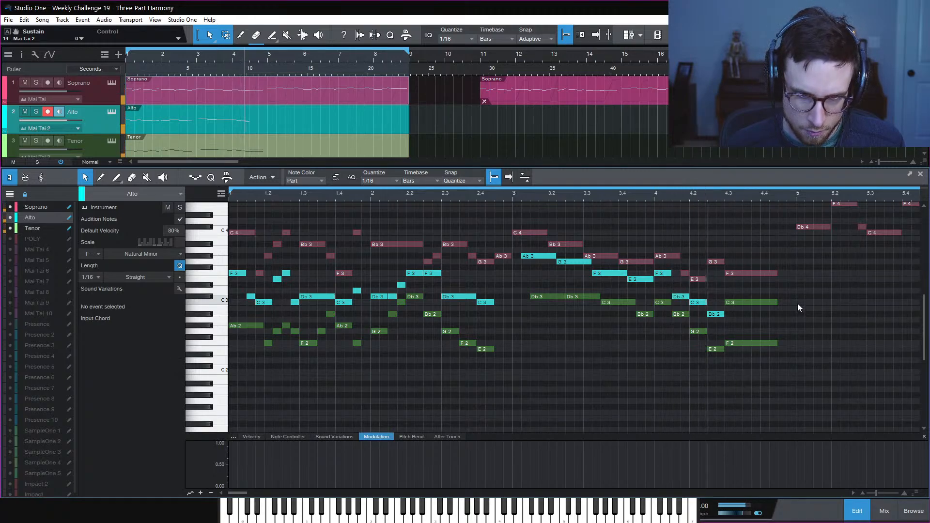
key(space)
Shorten the Tenor F2 at 4.3 and follow it with G2 and Ab2 16th notes
drag(777, 344, 775, 325)
click(754, 331)
click(766, 326)
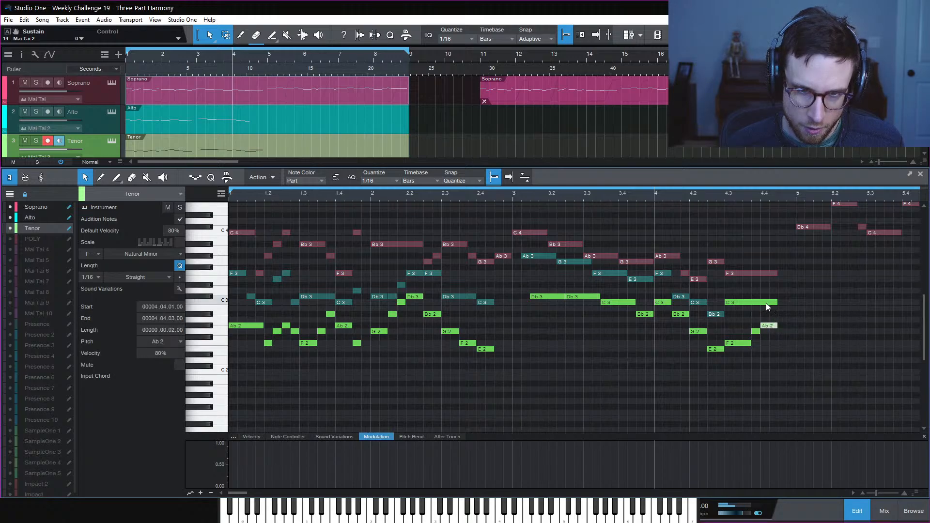
Copy the alto Bb2 up to C3 at 4.3, then stretch the F3, C3 and Ab2 notes longer
click(717, 315)
drag(717, 315, 775, 314)
key(space)
click(805, 301)
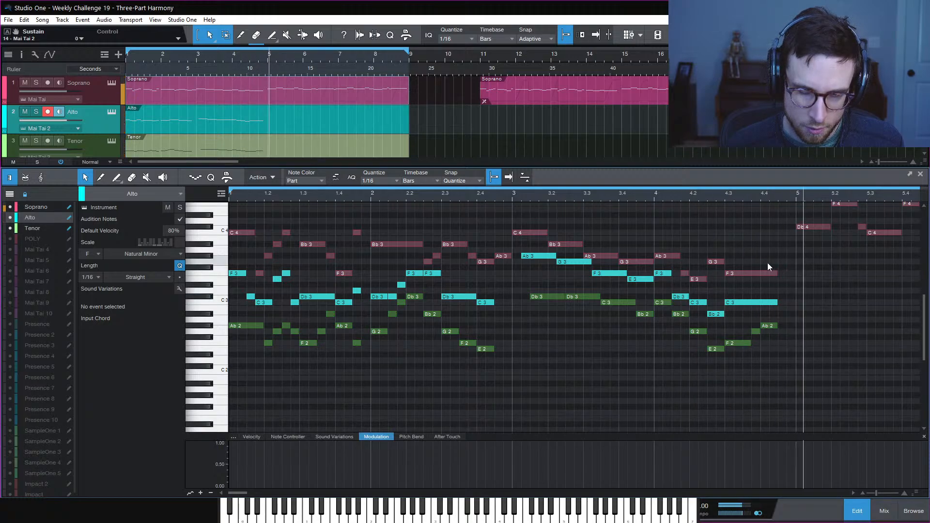
key(space)
drag(768, 263, 786, 330)
key(space)
click(808, 331)
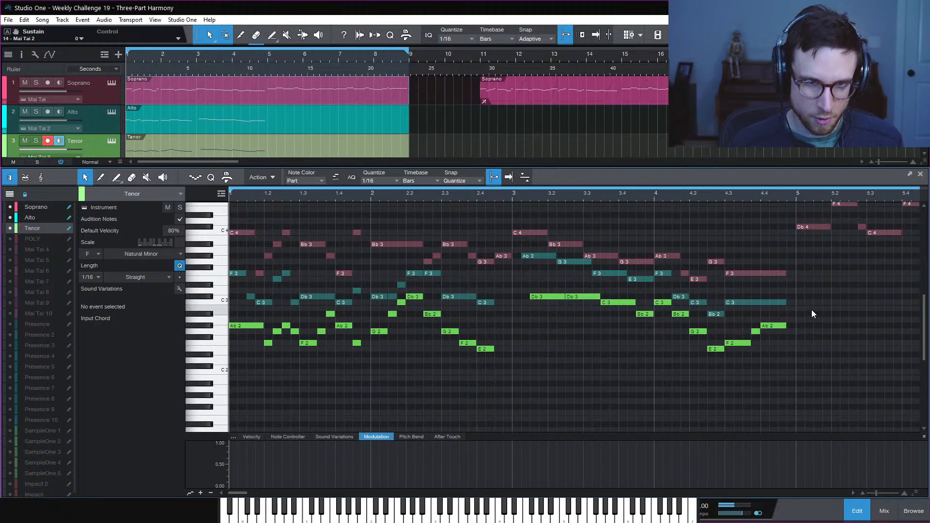
key(space)
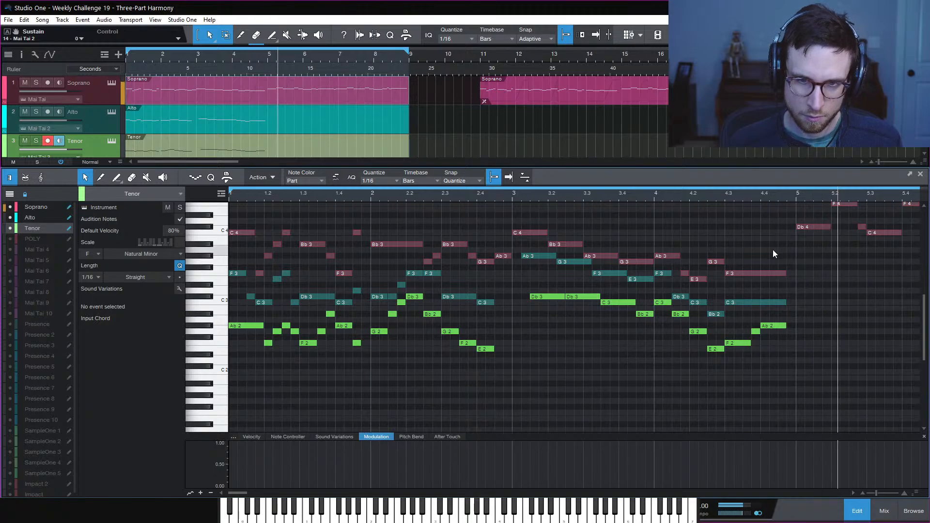
key(space)
key(space)
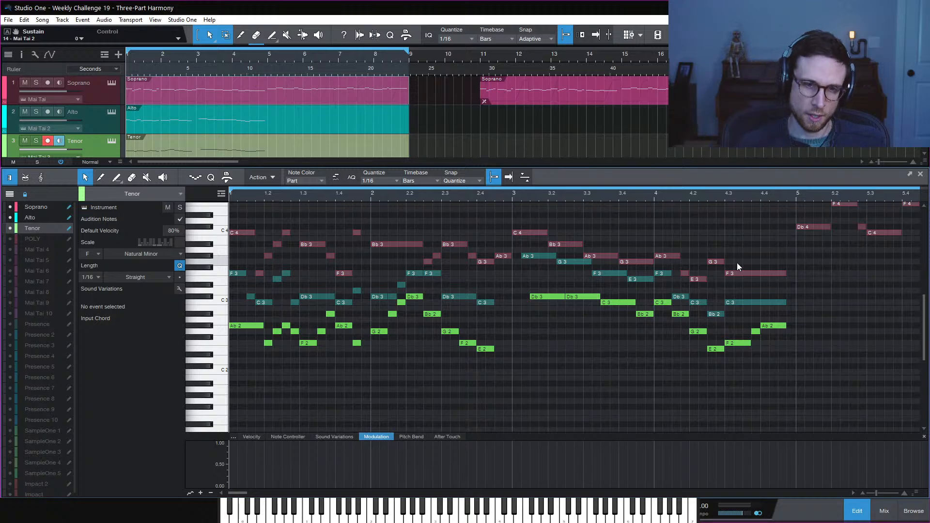
Audition bar 4 and the individual Bb2, E2, F2 and C3 notes with the Alto active
click(655, 199)
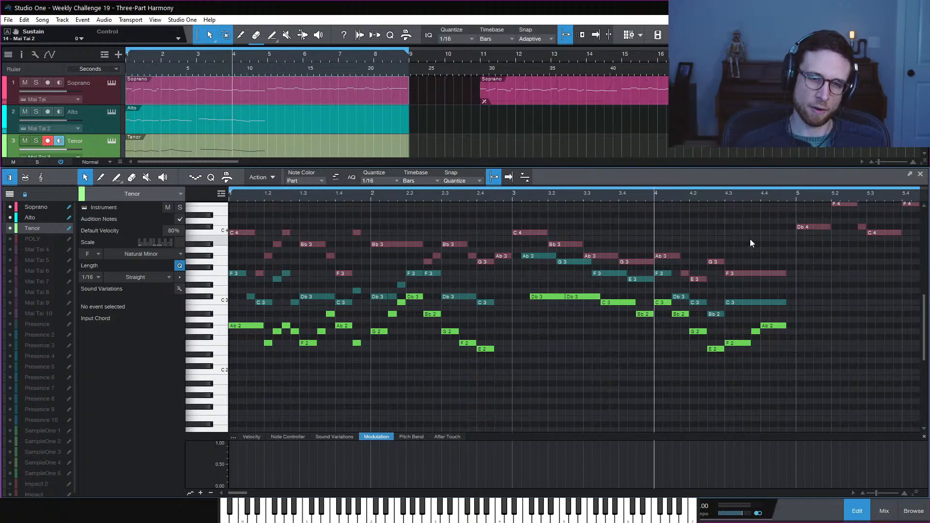
key(space)
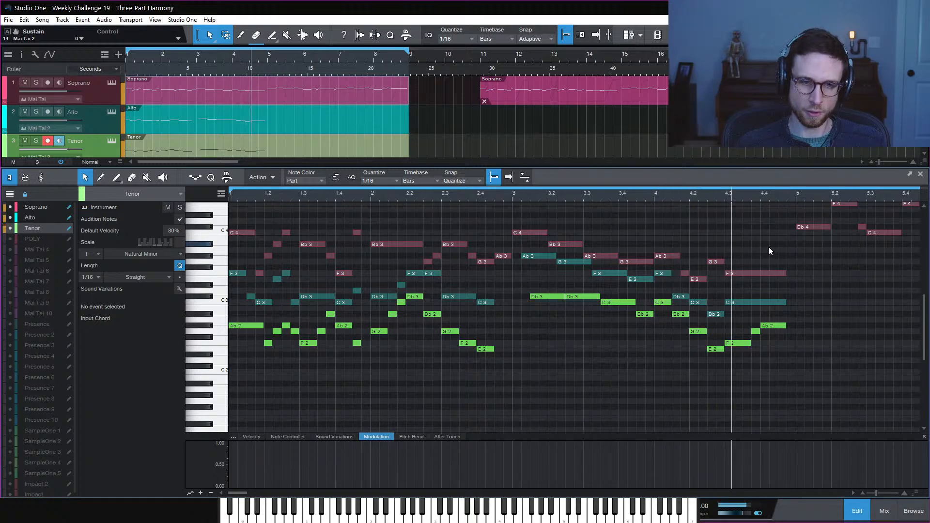
key(space)
click(713, 315)
click(717, 348)
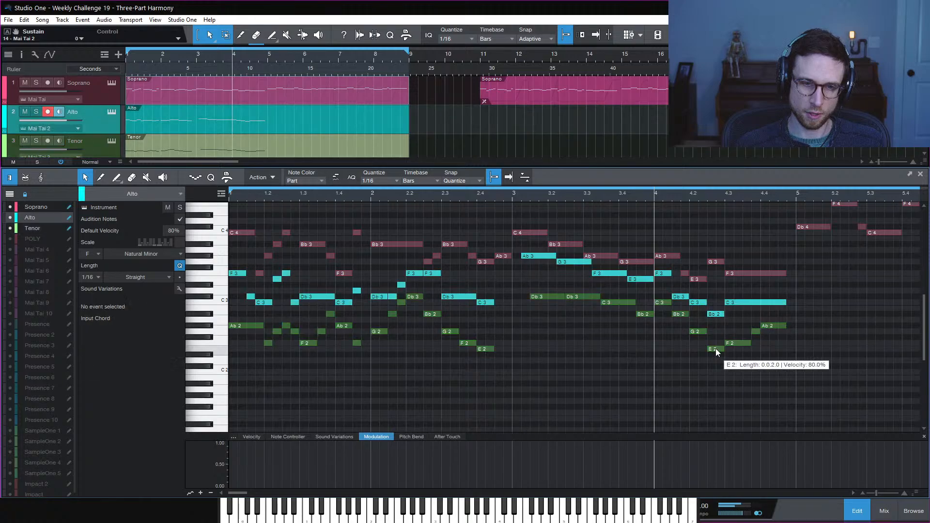
click(740, 343)
click(739, 303)
click(749, 361)
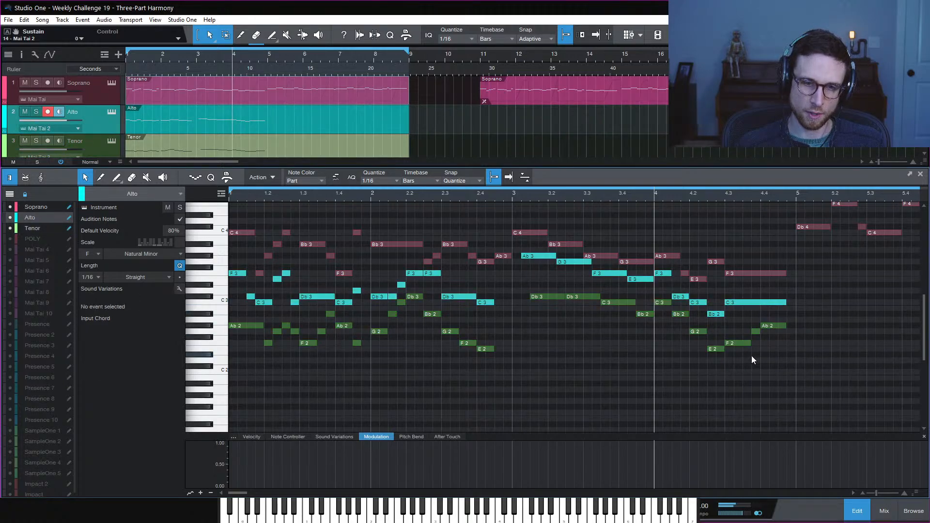
key(space)
key(space)
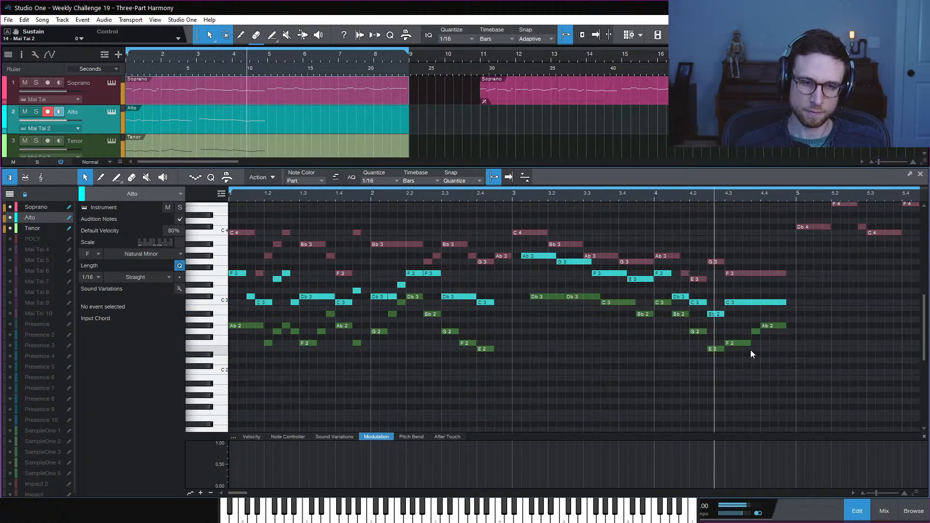
key(space)
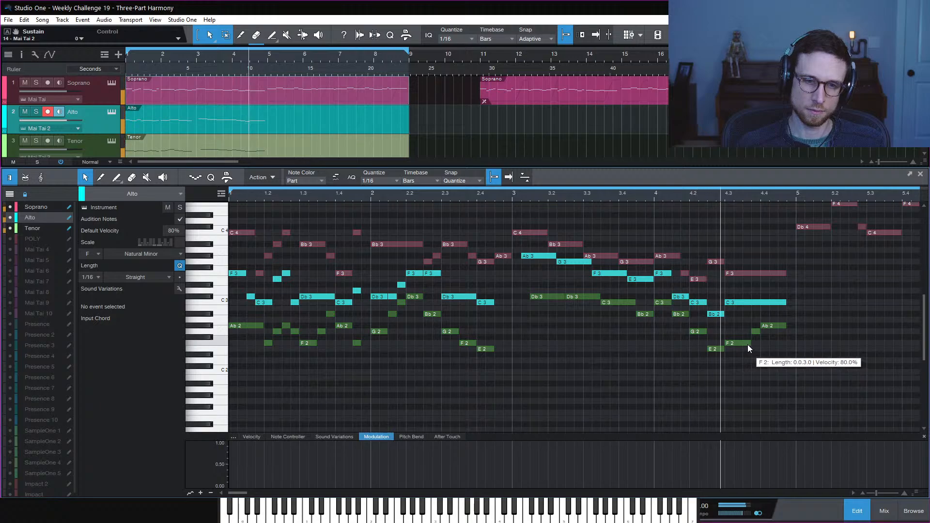
key(space)
key(space)
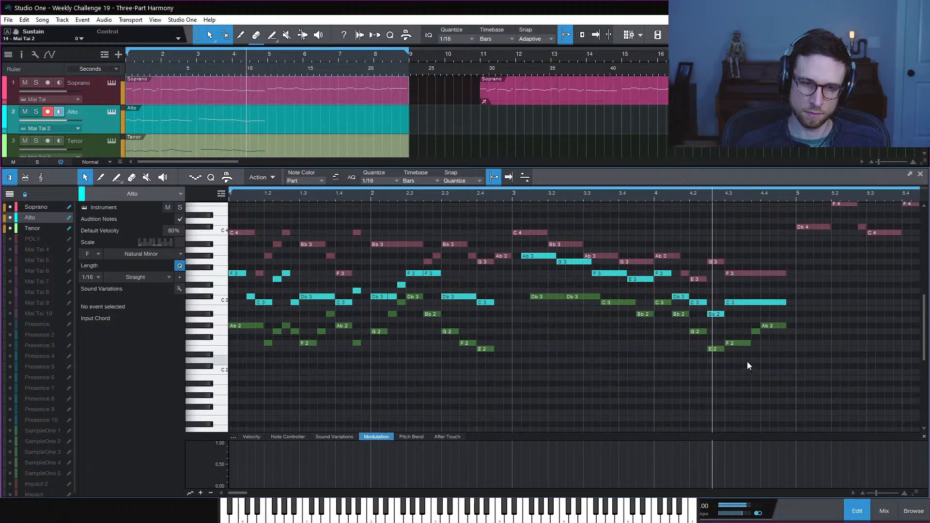
key(space)
key(space)
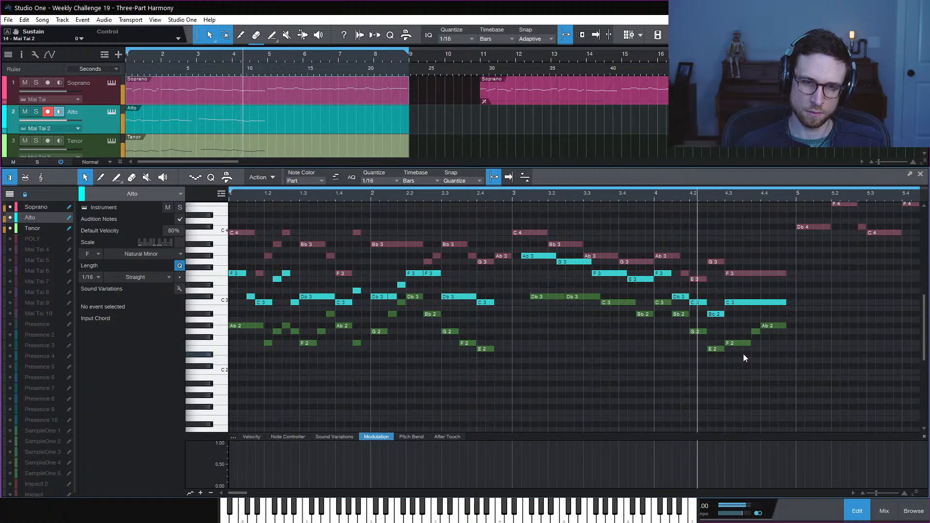
key(space)
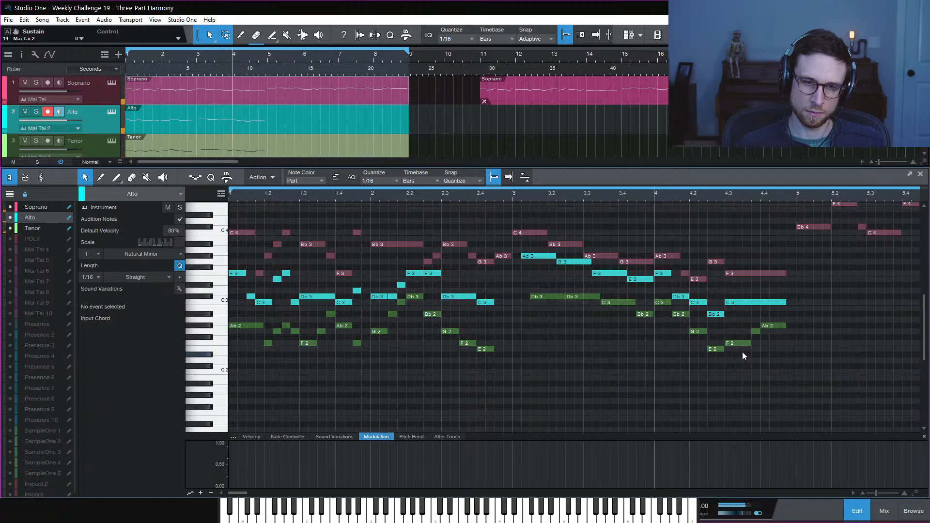
Move the alto C3 down to Ab2, add Bb2, and hold a new C3 from 4.4
drag(742, 301, 786, 302)
double_click(756, 314)
double_click(763, 302)
click(813, 320)
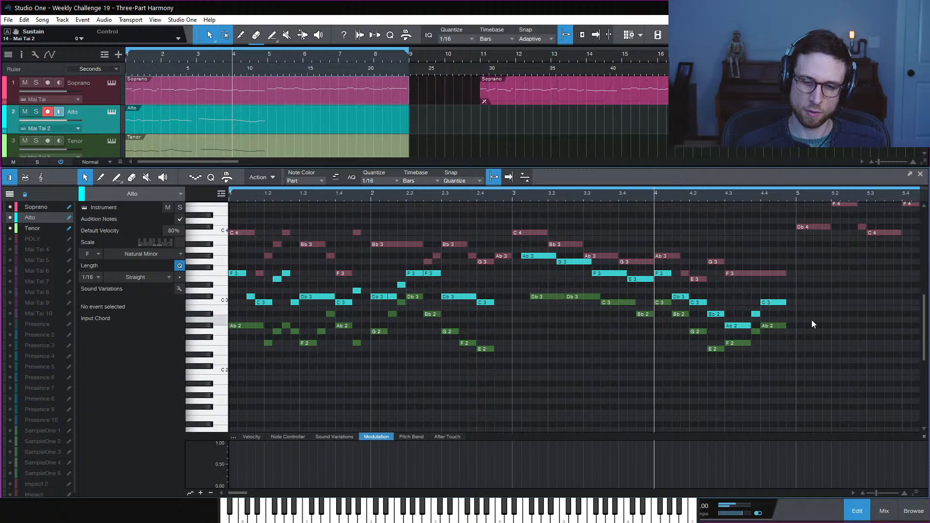
key(space)
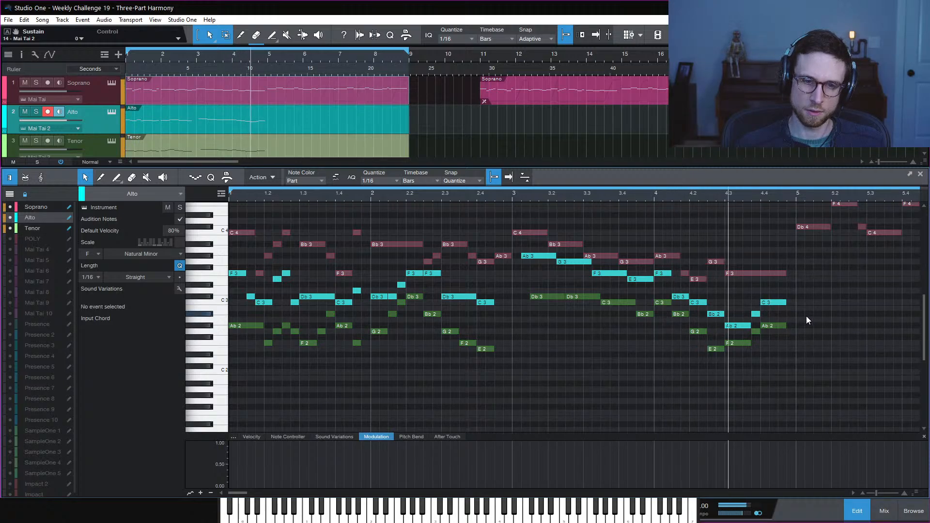
key(space)
key(space)
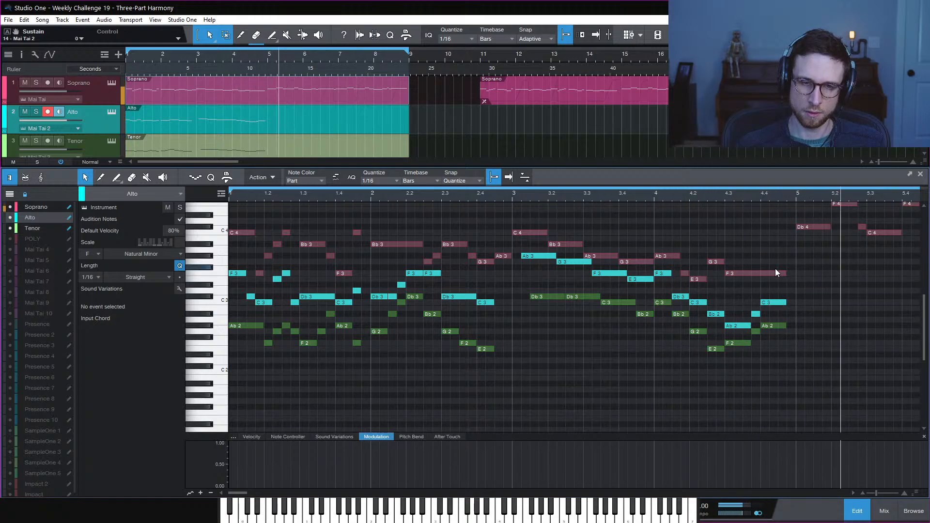
key(space)
Save the song and try the Soprano's held F3 lowered to E3
key(ctrl+s)
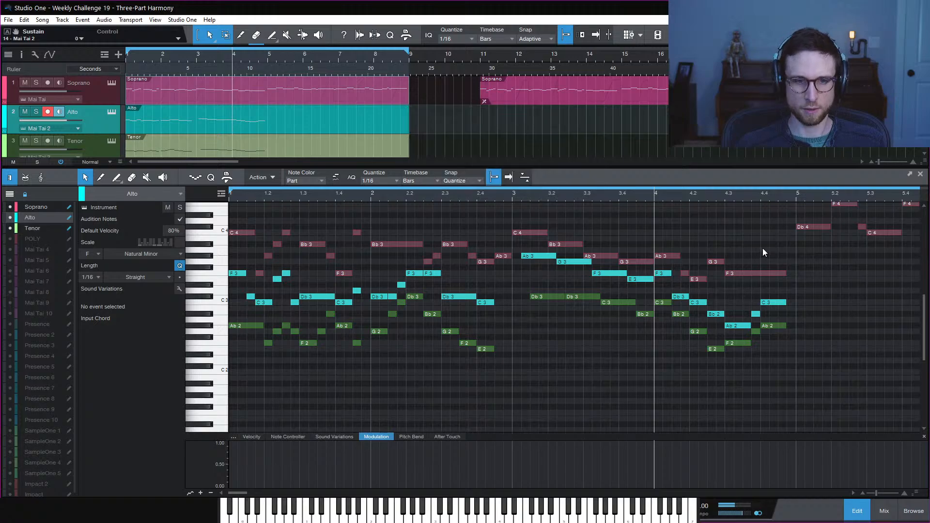
key(space)
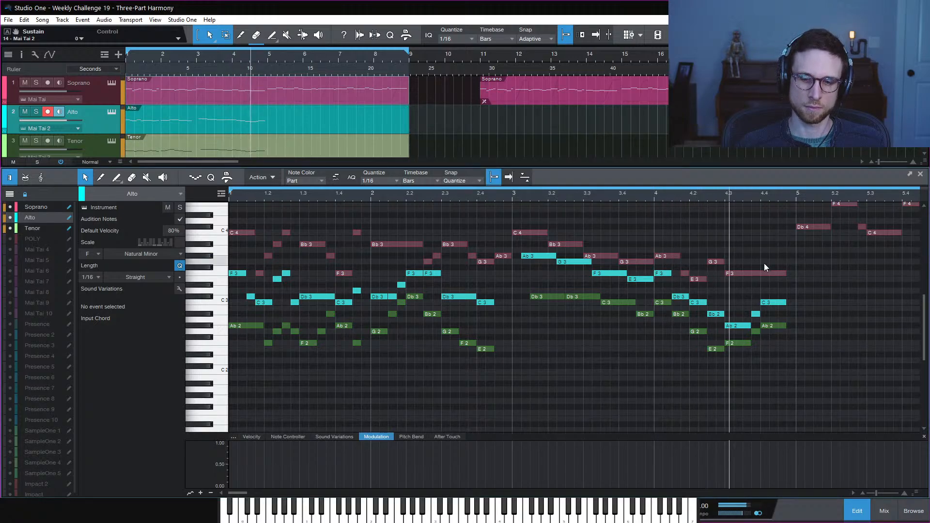
key(space)
drag(754, 275, 755, 280)
Raise the Soprano's held note from E3 back to F3 and play it from bar 4
click(764, 257)
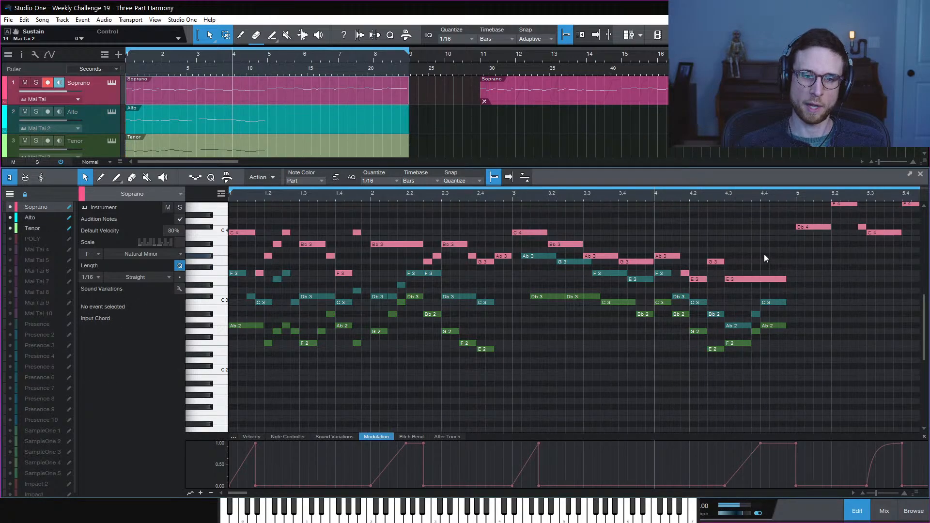
key(space)
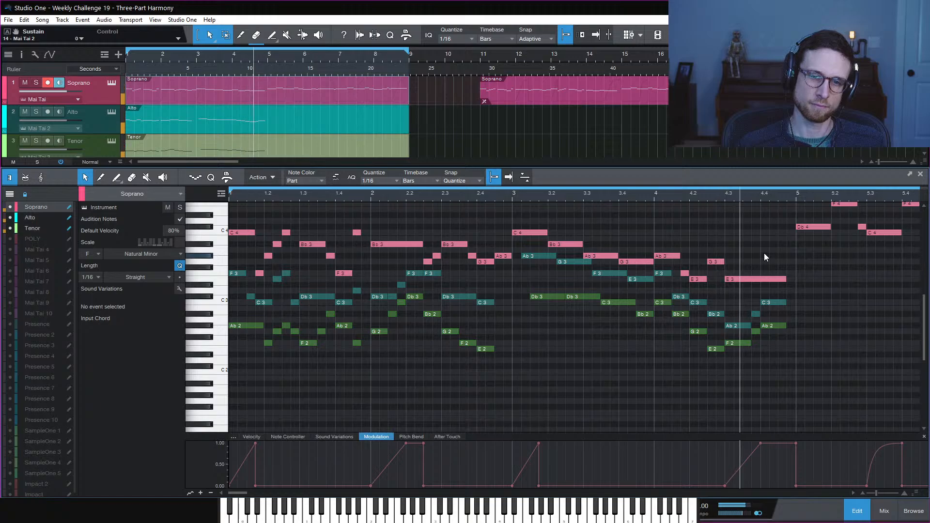
key(space)
drag(771, 280, 763, 274)
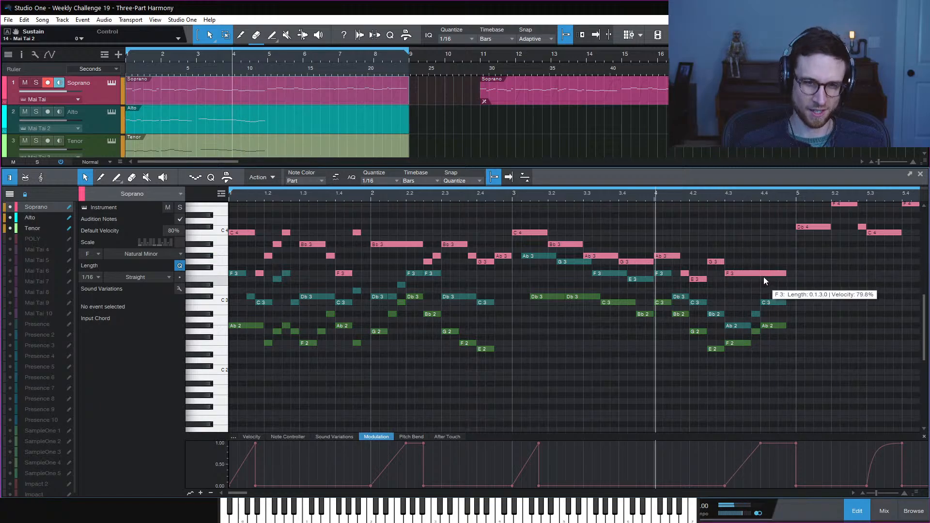
key(space)
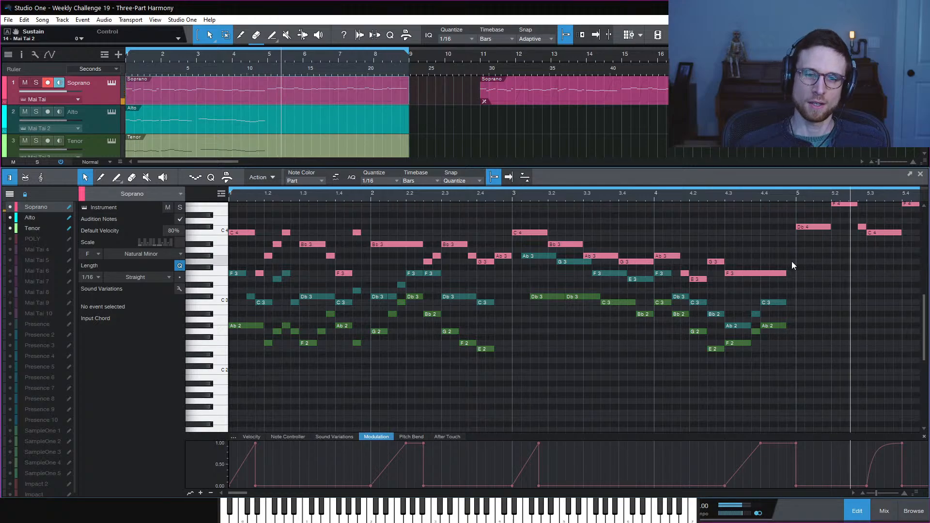
Zoom out to show bars 1–10 and move the playhead to bar 5
scroll(790, 269, up, 5)
scroll(789, 267, right, 5)
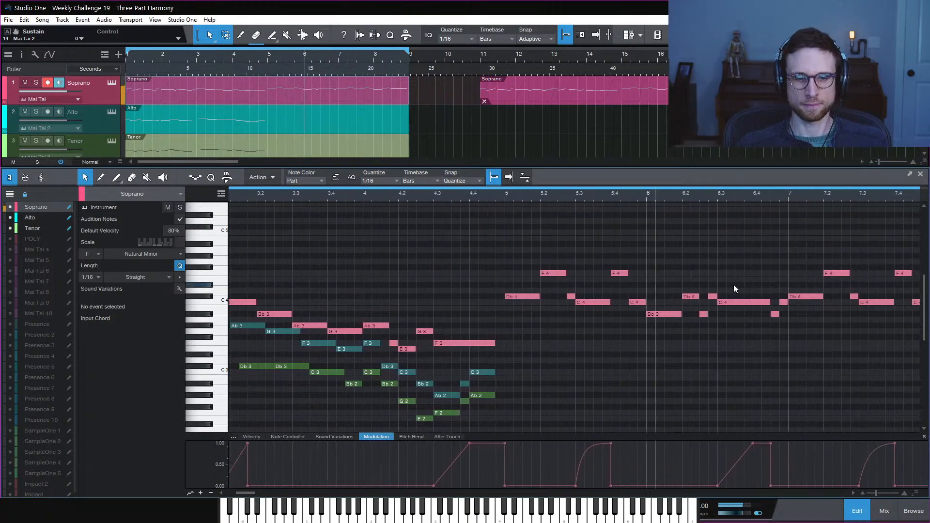
scroll(777, 346, down, 3)
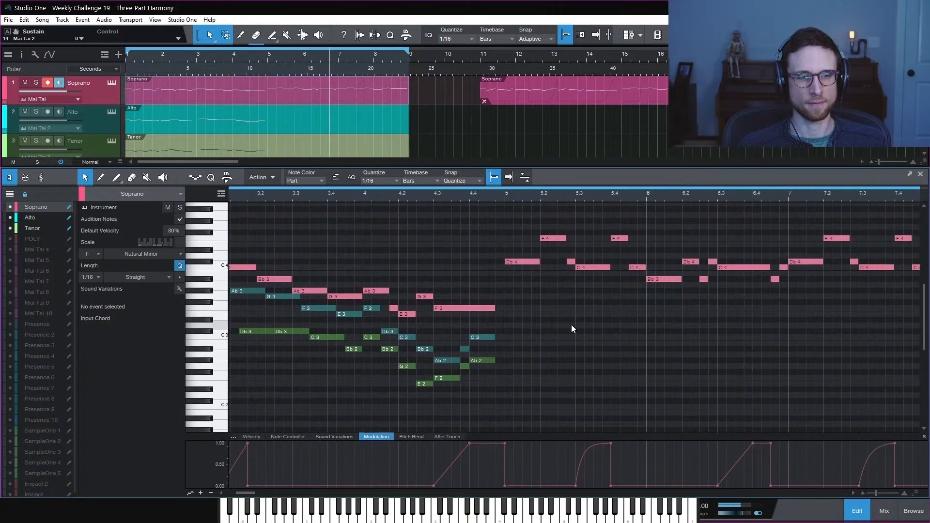
scroll(595, 332, right, 5)
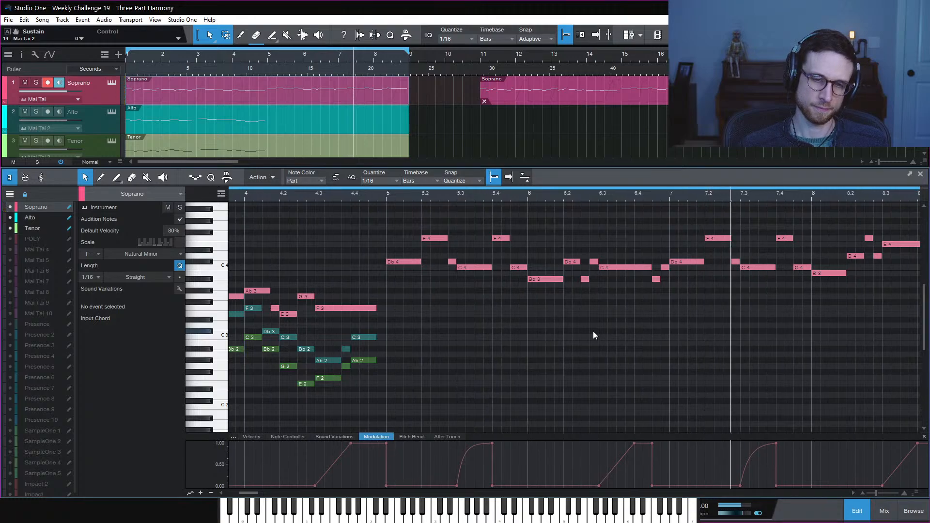
key(w)
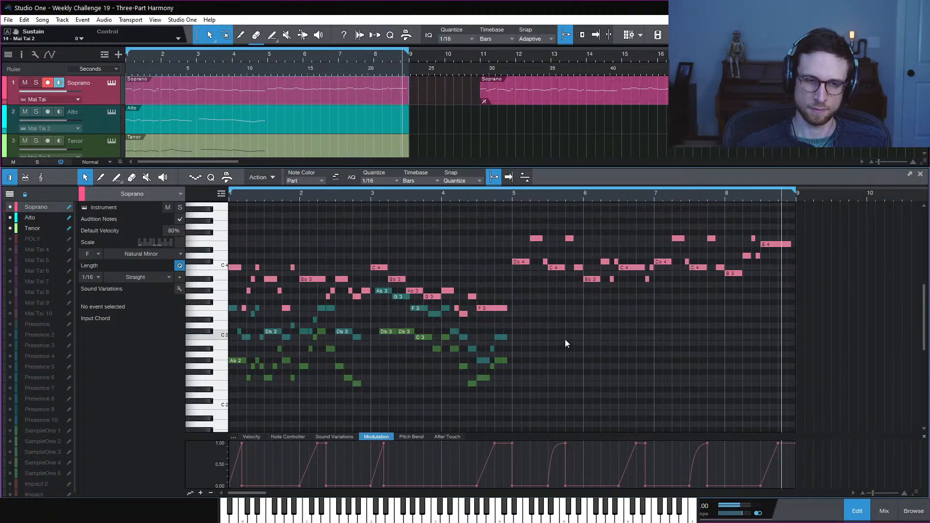
key(space)
click(512, 194)
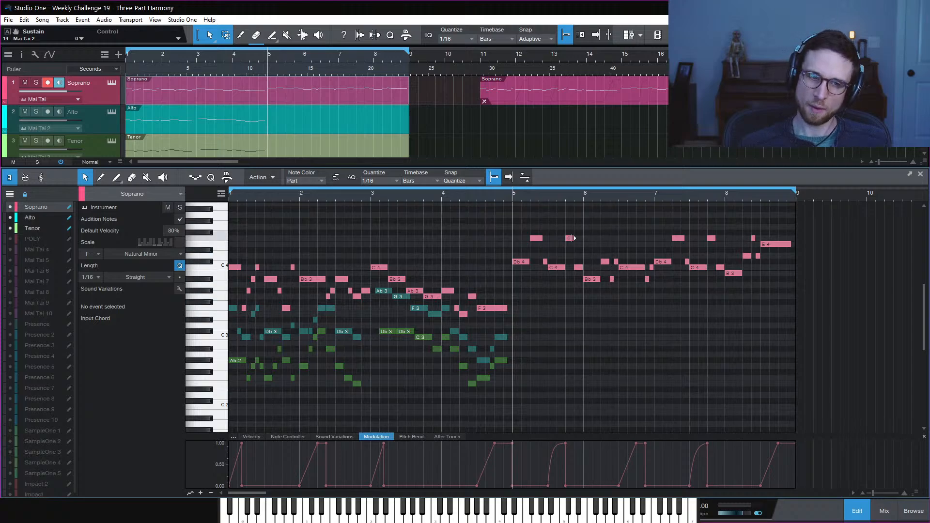
Check the Soprano's Db4 at bar 5, then make the Alto the active part
click(521, 263)
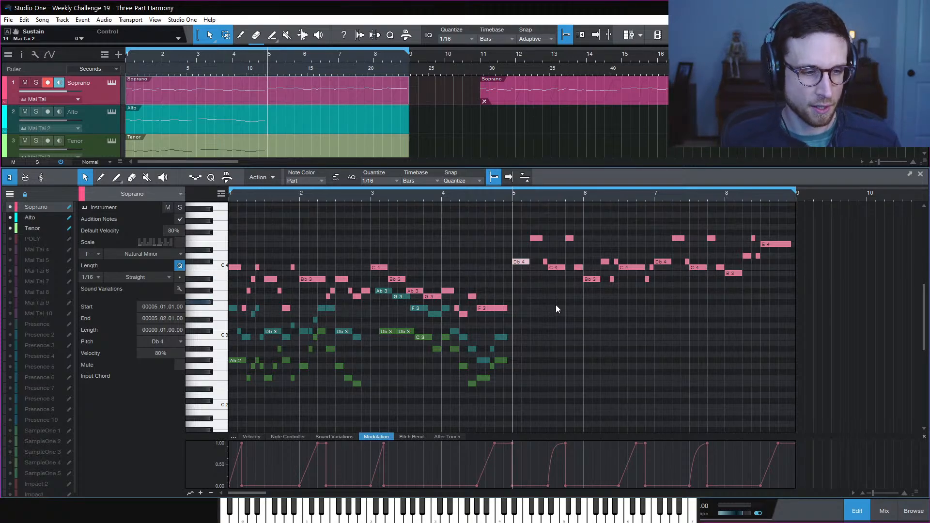
click(527, 281)
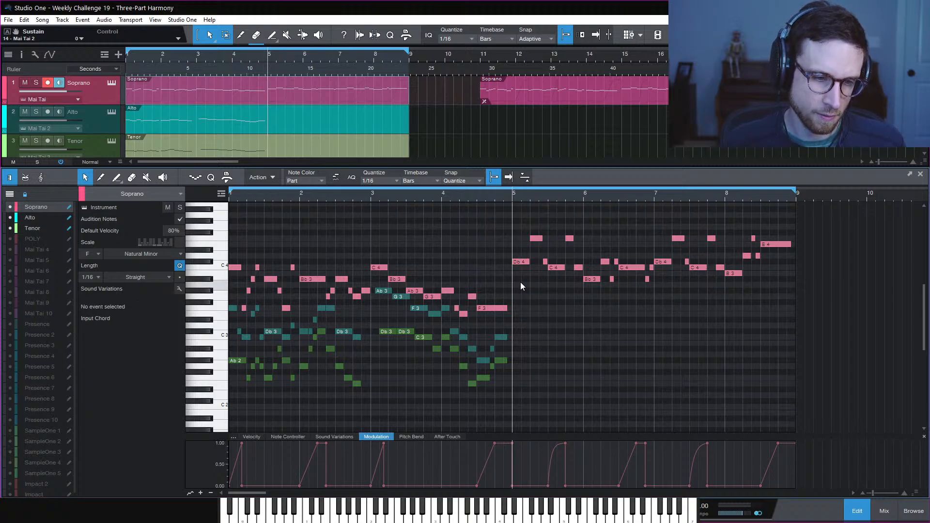
click(37, 217)
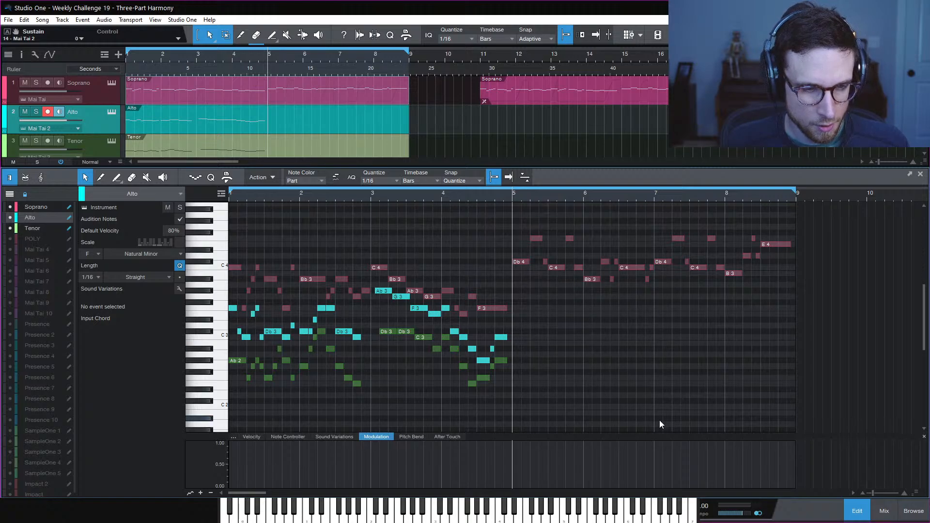
Add a long Alto Bb3 note at the start of bar 5 and audition it from bar 4
key(KP_Add)
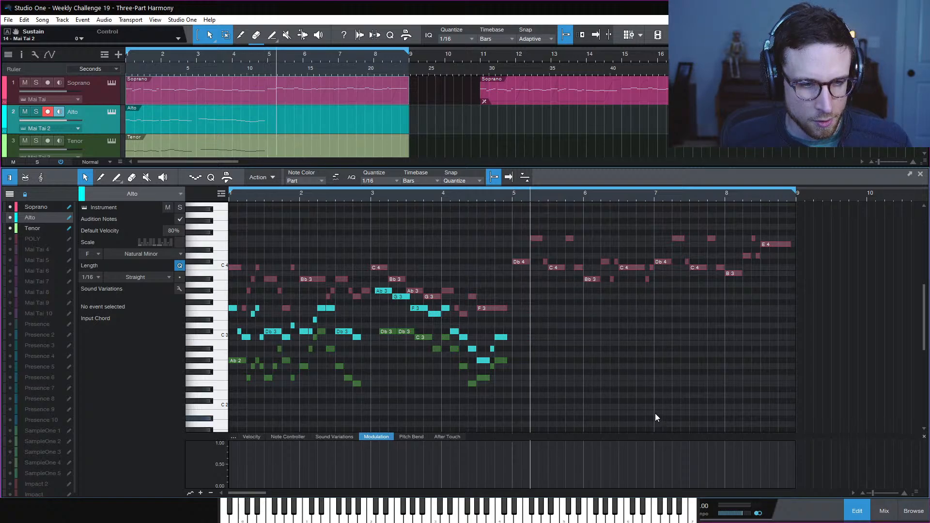
double_click(517, 278)
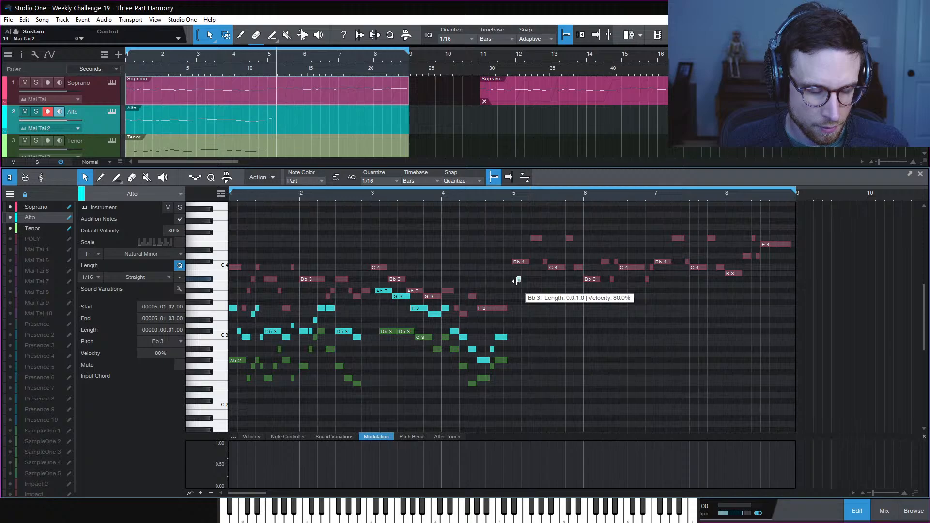
drag(517, 280, 527, 309)
click(434, 192)
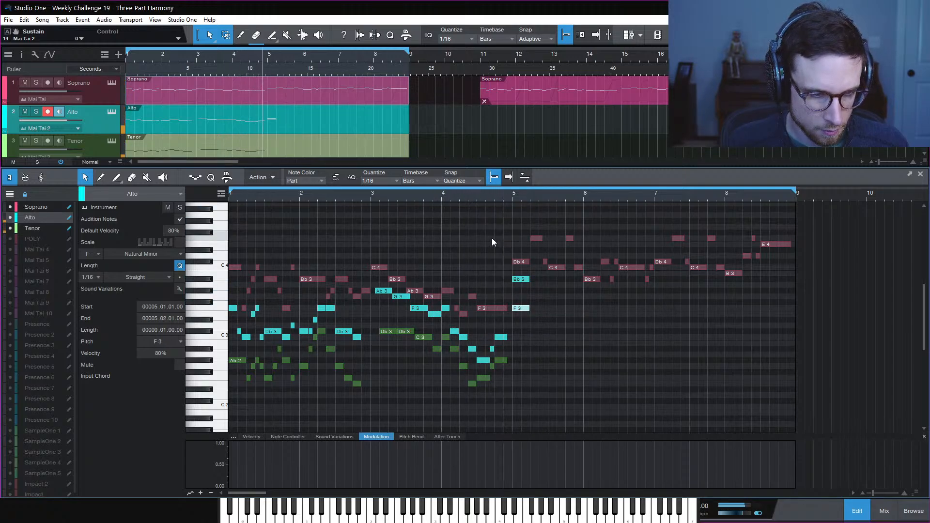
key(space)
click(553, 289)
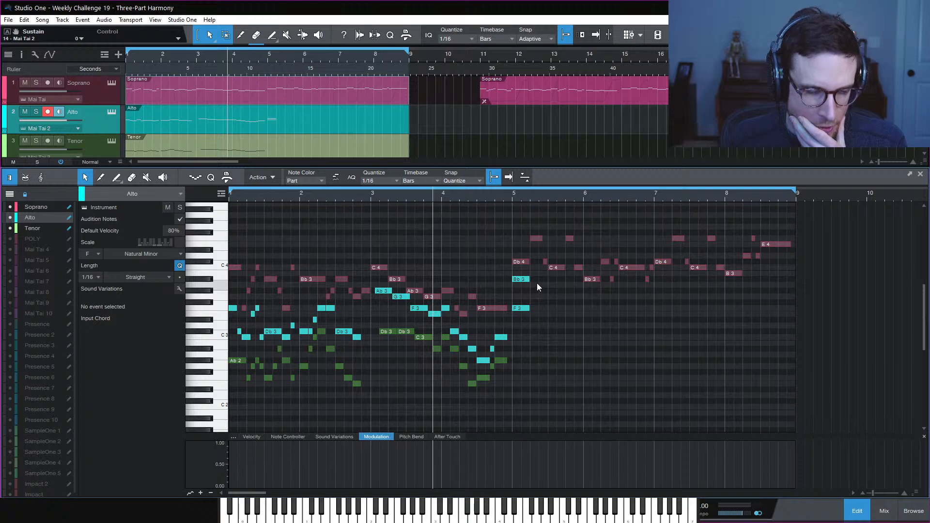
With the playhead at bar 5 and the view zoomed in, shorten the Bb3 to a 16th
click(510, 198)
click(513, 197)
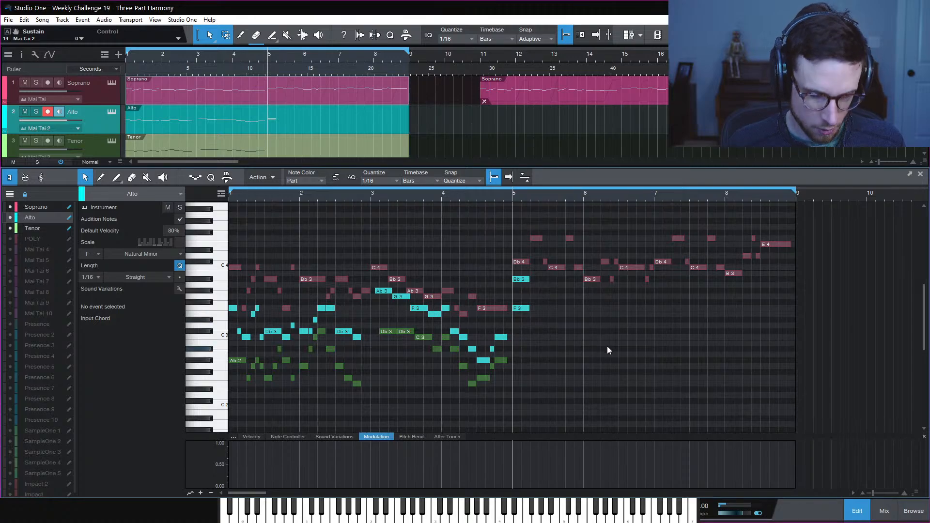
key(e)
drag(551, 279, 520, 282)
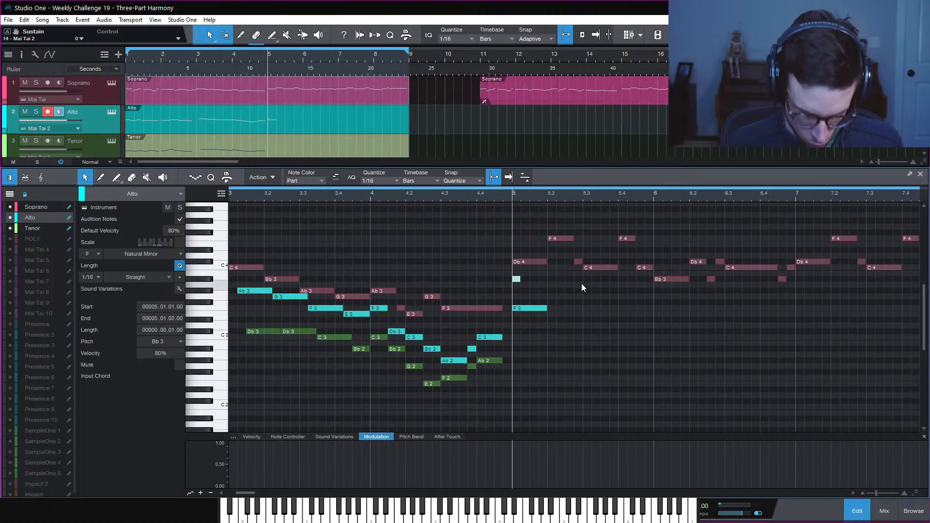
Follow the Bb3 with alternating G3, Bb3, G3 16ths
key(d)
key(Down)
key(Down)
key(Down)
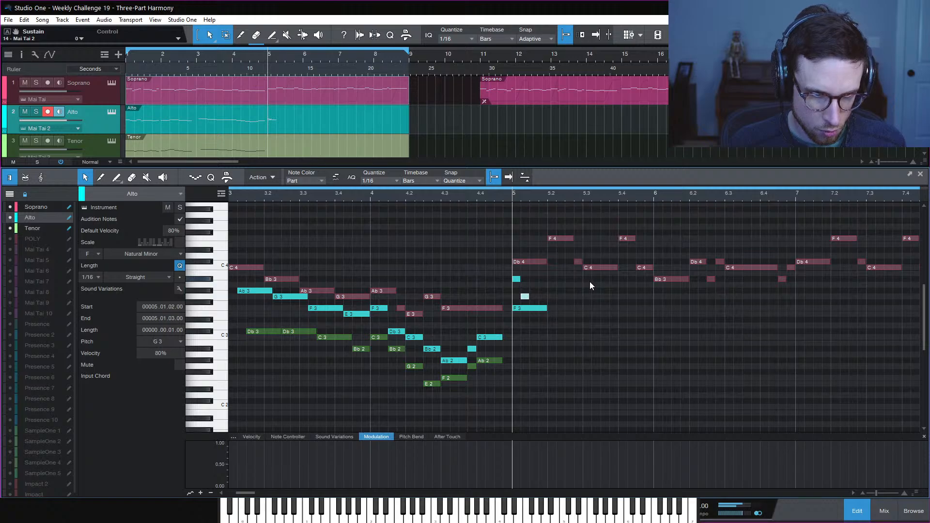
key(d)
key(Up)
key(Up)
key(Up)
key(d)
key(Down)
key(Down)
key(Down)
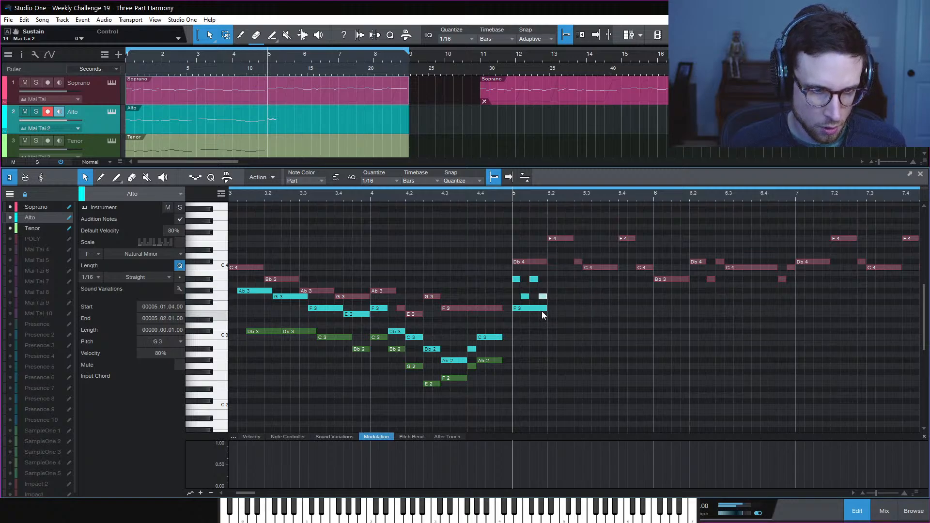
Shorten the F3 to a 16th and build an alternating F3/Db3 16th line beneath
drag(547, 309, 521, 310)
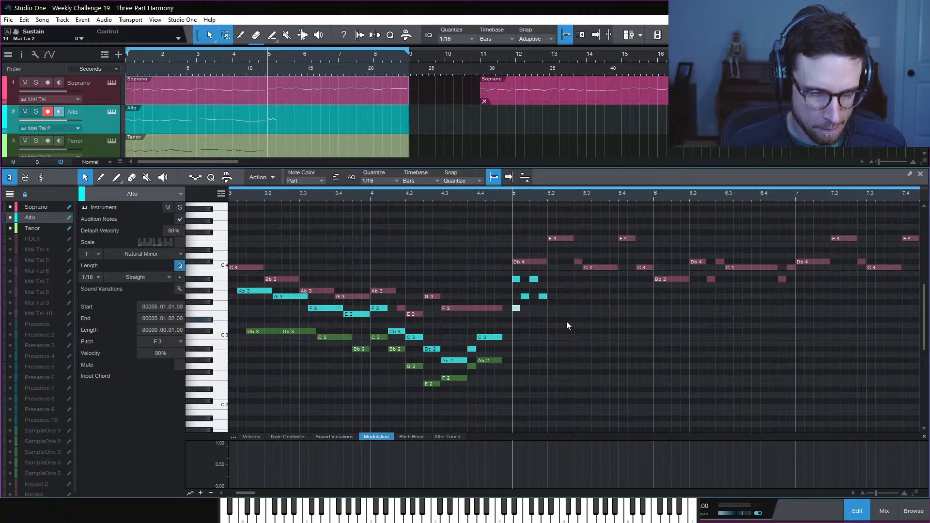
key(d)
key(Down)
key(Down)
key(Down)
key(Down)
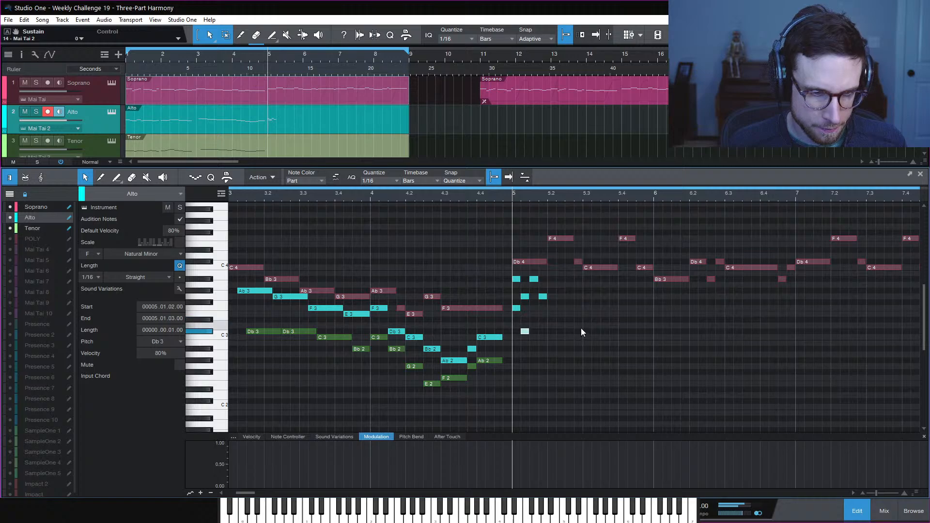
key(d)
key(Up)
key(Up)
key(Up)
key(Up)
key(d)
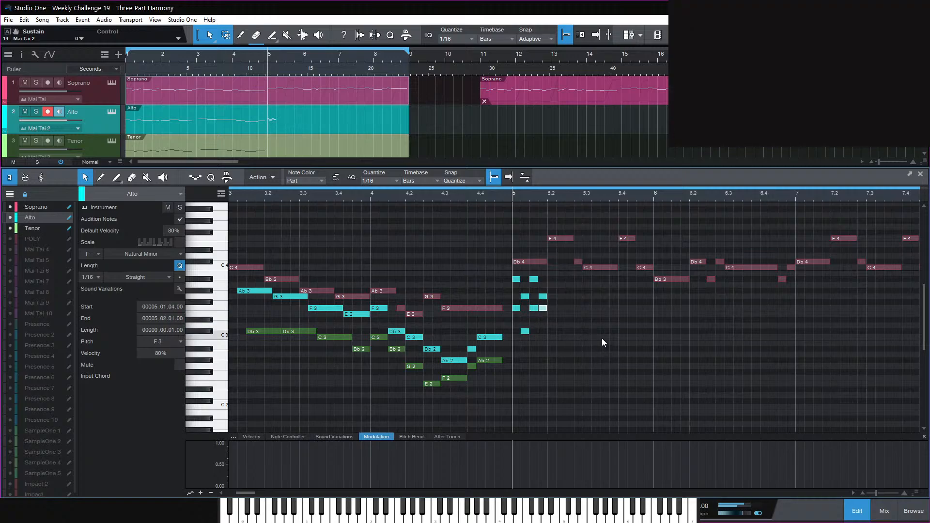
key(Down)
key(Down)
key(Down)
key(Down)
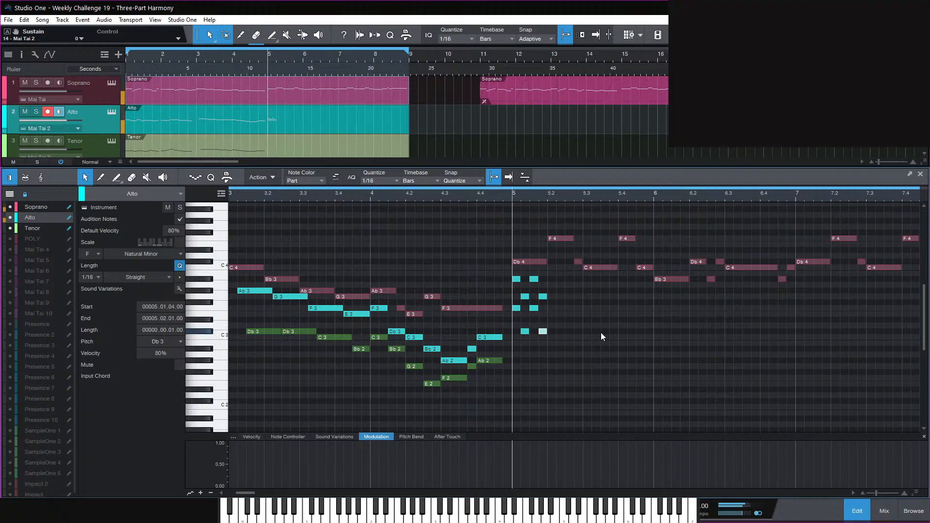
Audition the pattern from bar 5 and try raising the two Db3 notes to Eb3
key(space)
key(space)
key(space)
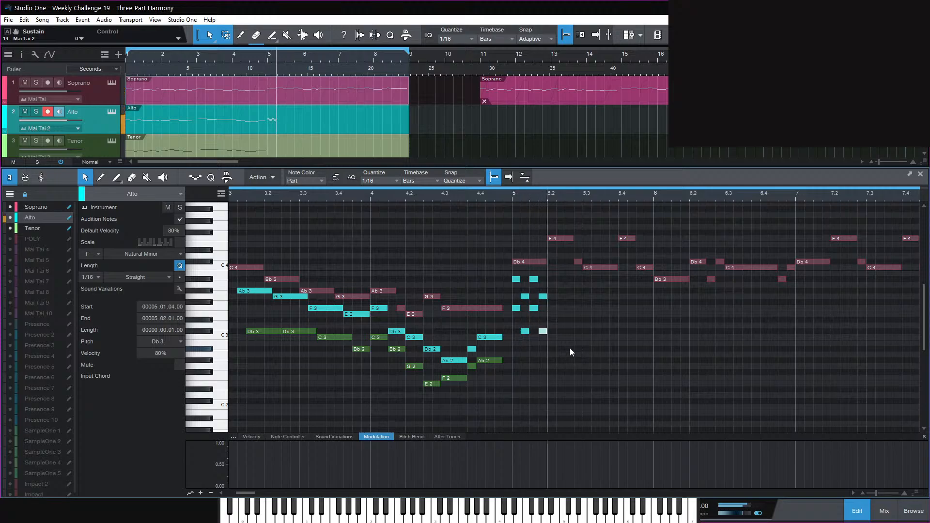
key(space)
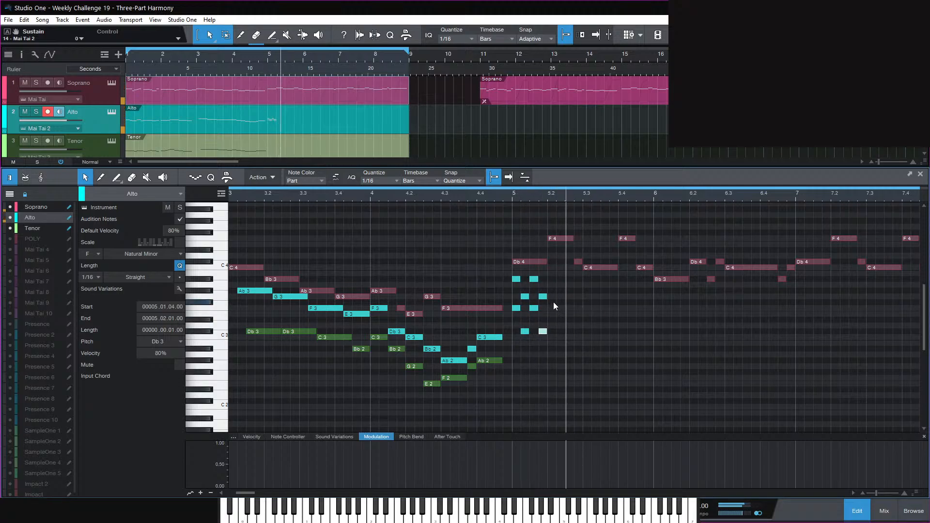
key(space)
key(space)
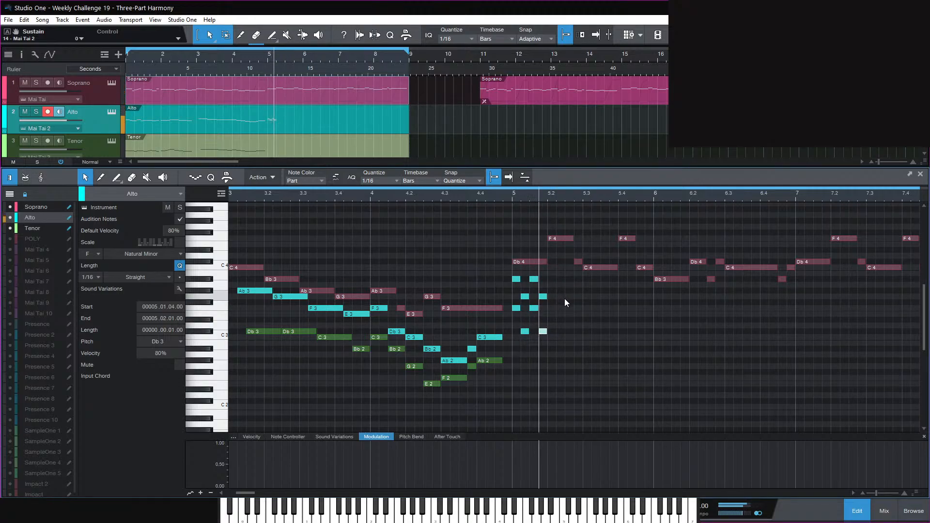
key(space)
drag(558, 332, 528, 331)
drag(528, 331, 528, 320)
key(space)
key(space)
key(space)
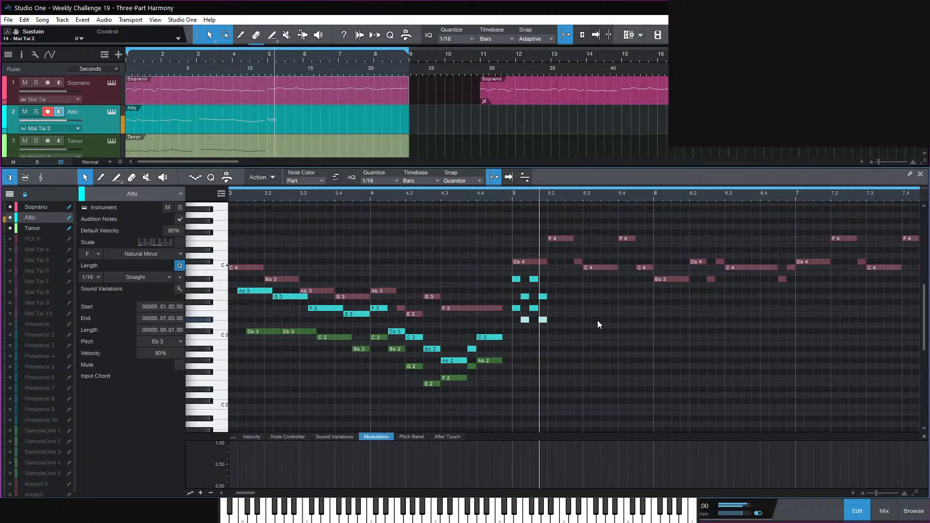
key(space)
Undo to Db3, try D3, then settle back on Db3 and listen again
key(space)
key(space)
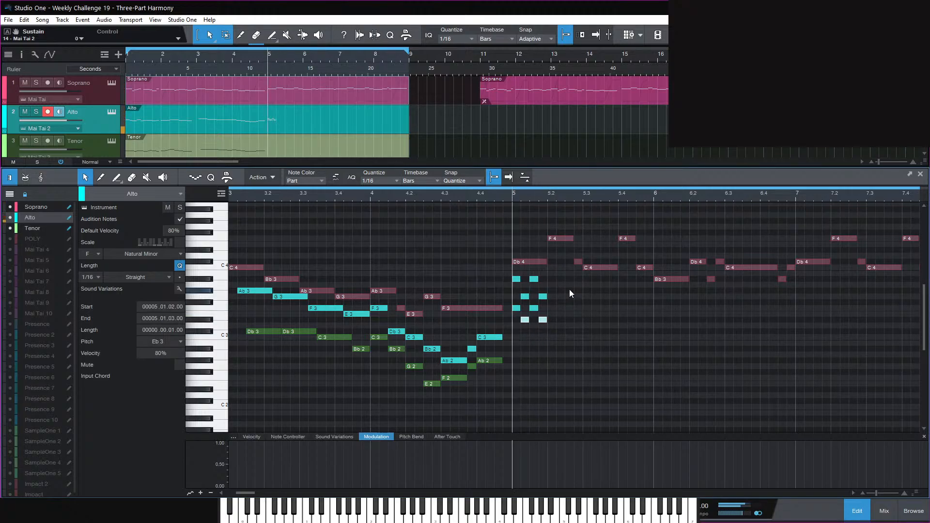
key(ctrl+z)
key(space)
key(space)
key(Up)
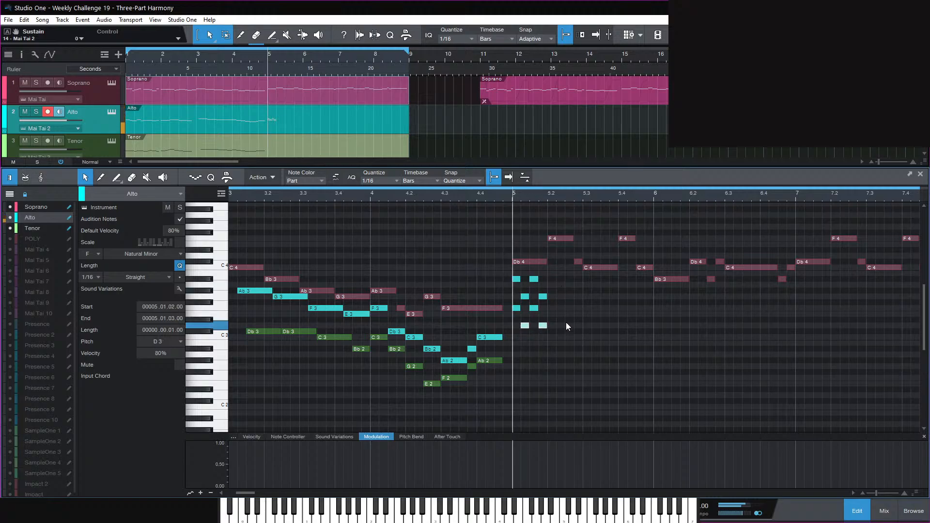
key(space)
key(space)
key(Down)
key(space)
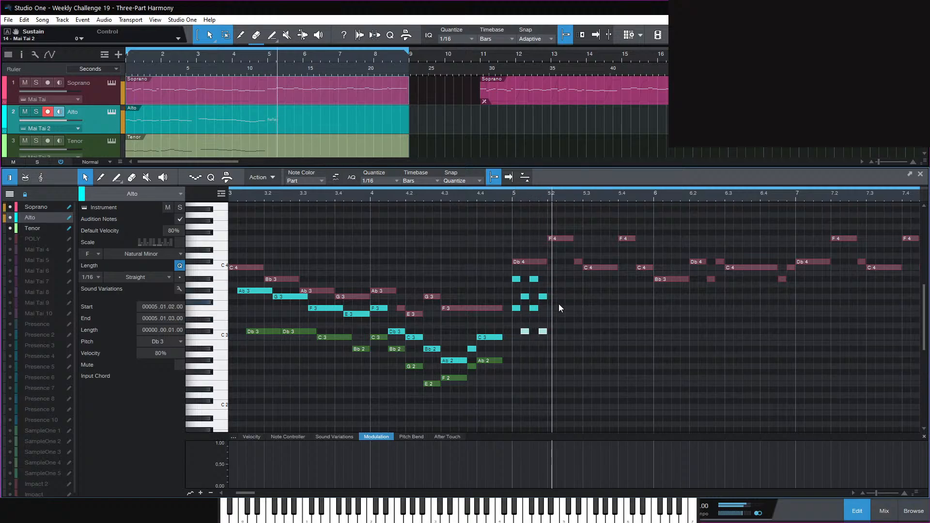
key(space)
Duplicate the eight-note 16th figure onto the next beat and audition both beats
drag(565, 351, 512, 280)
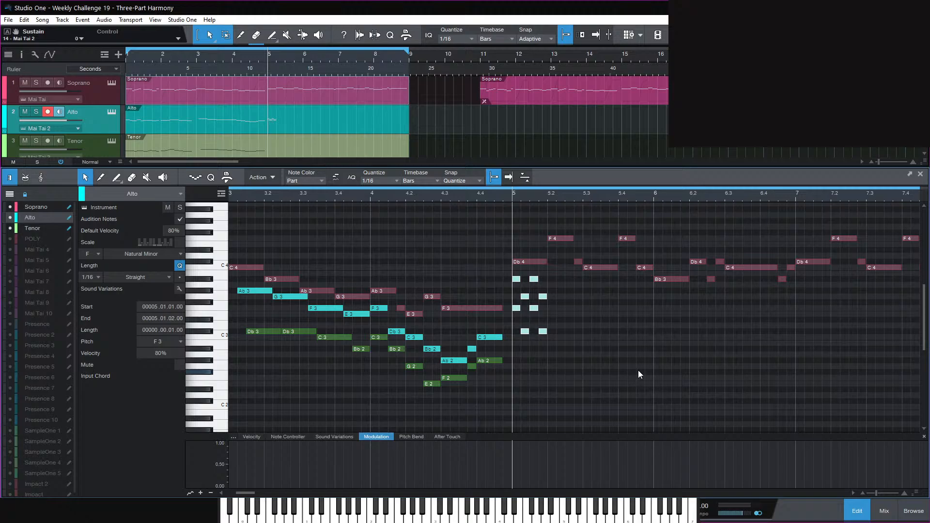
key(d)
key(space)
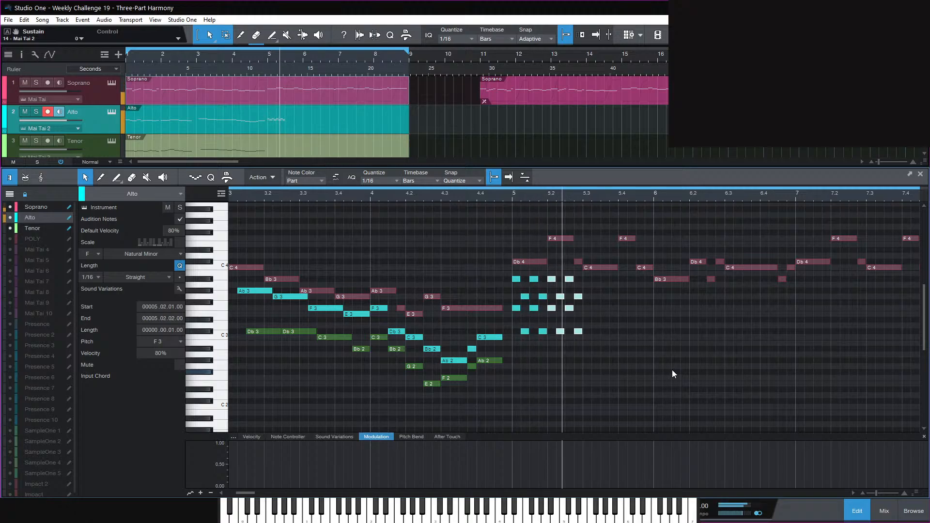
key(space)
key(space)
key(space)
key(space)
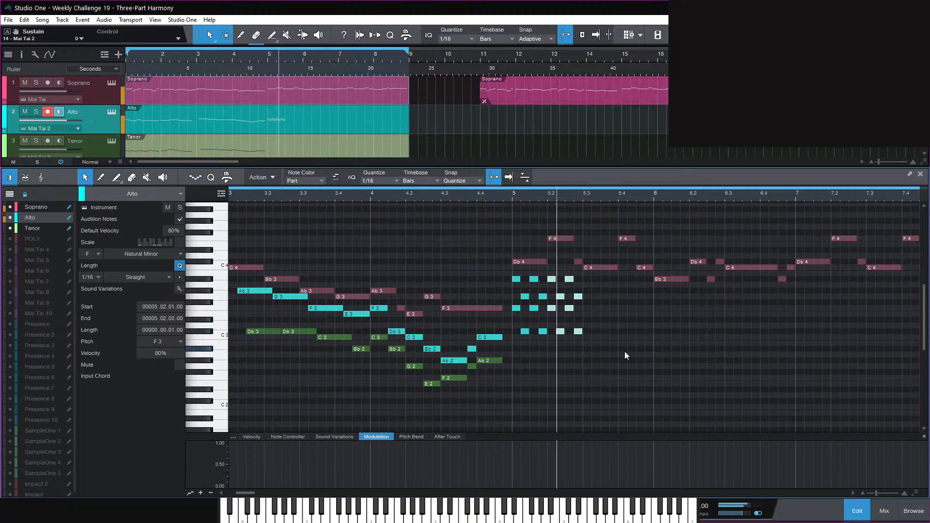
key(space)
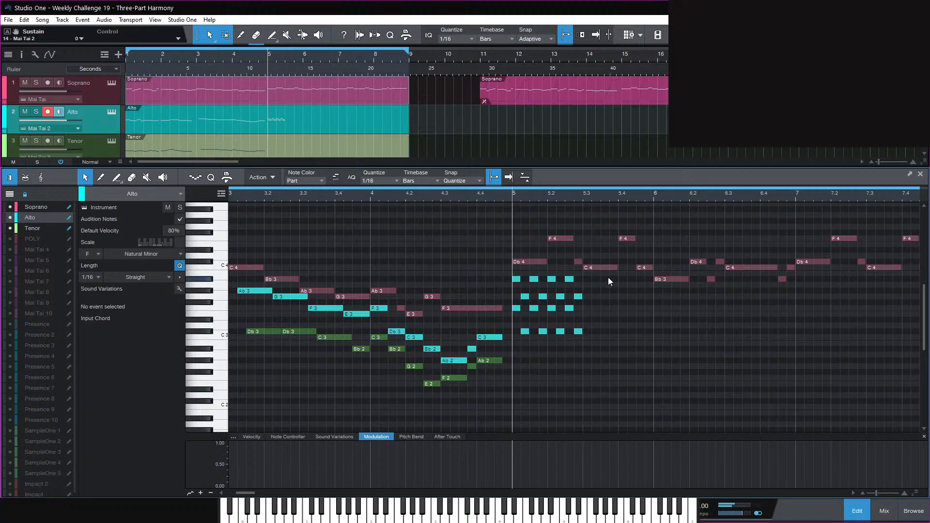
Cut the eight lower-line F3/Db3 notes out of the Alto and select the Tenor part
click(590, 268)
click(570, 279)
drag(608, 356, 513, 307)
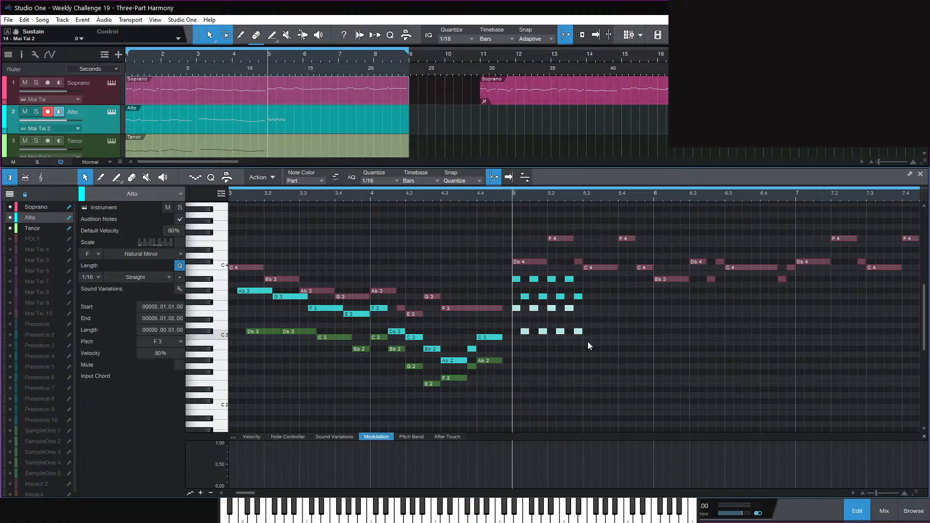
key(Delete)
click(53, 229)
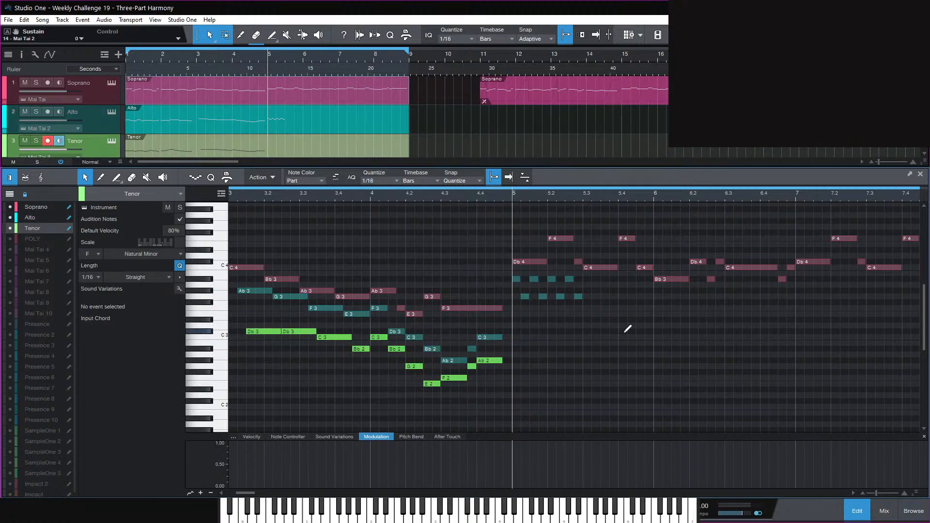
Paste the F3/Db3 16ths into the Tenor at bar 5, then select the Alto's last G3
key(ctrl+v)
click(598, 338)
click(577, 297)
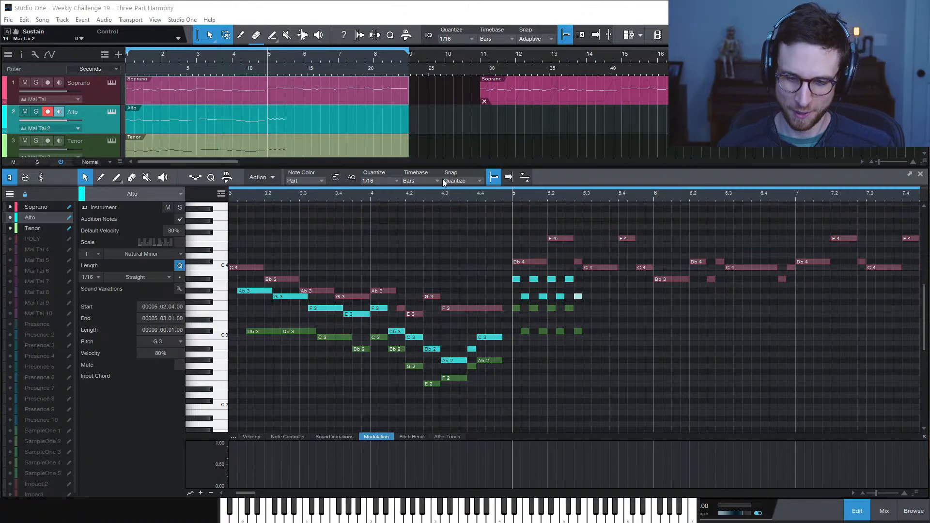
Add Ab3 and G3 Alto 16ths at beat 3 of bar 5 and duplicate the pair
click(659, 340)
key(space)
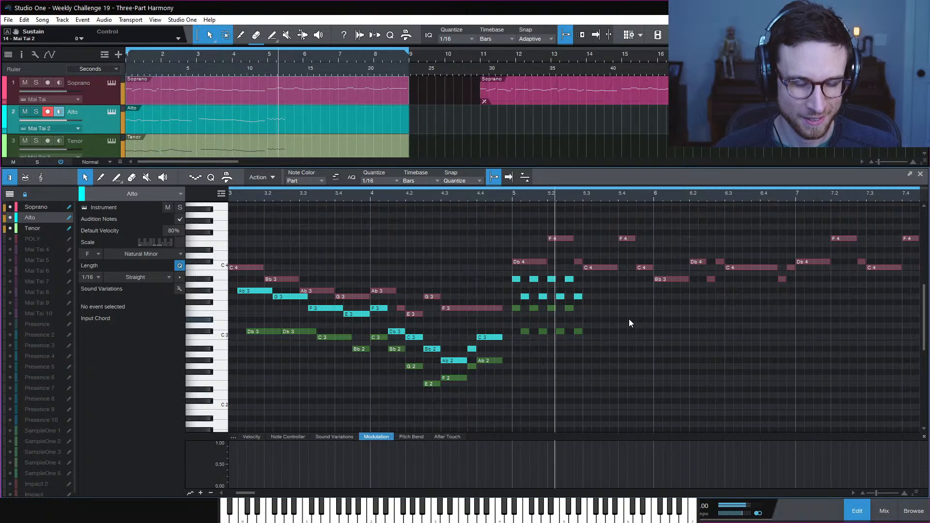
key(space)
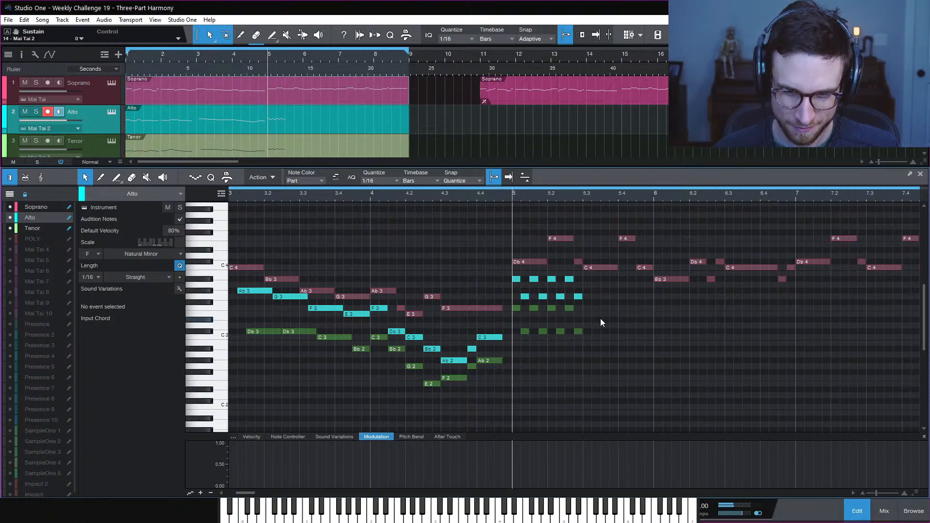
double_click(587, 291)
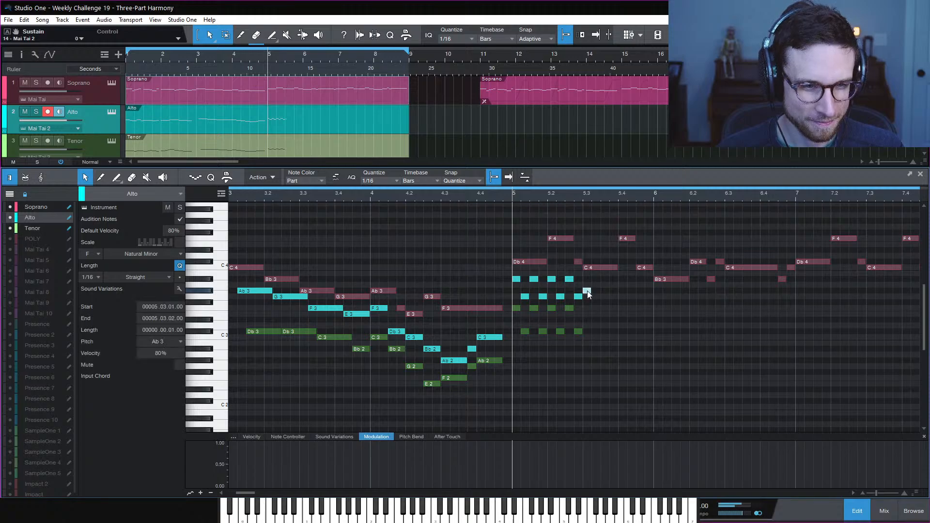
double_click(595, 296)
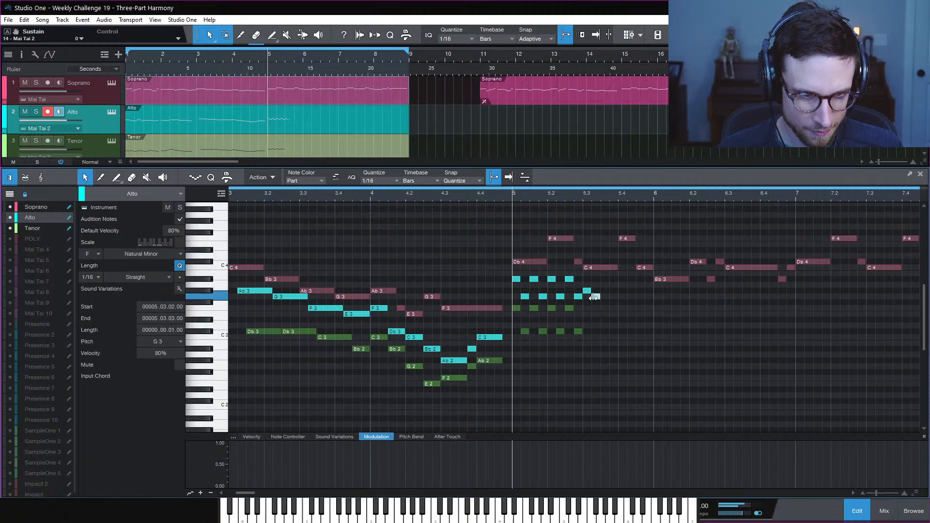
drag(610, 282, 588, 306)
key(ctrl+d)
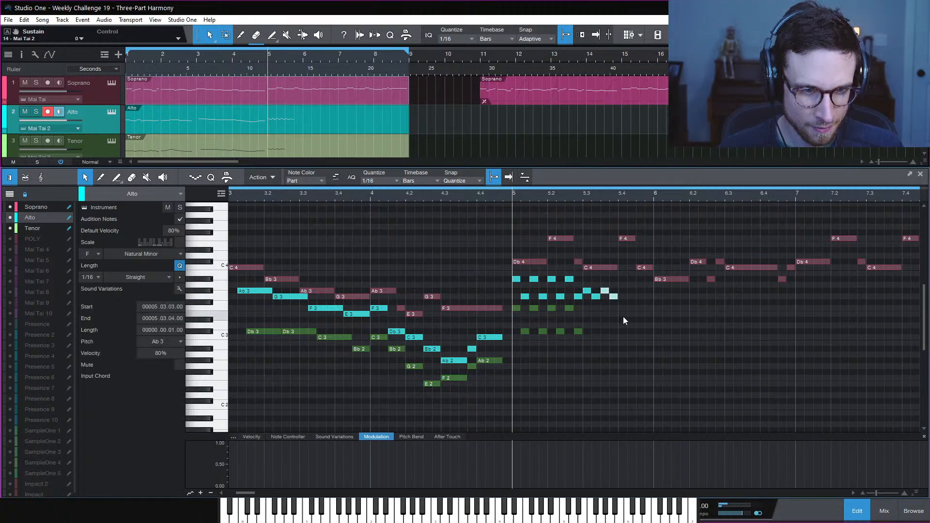
Duplicate the Tenor's eight bar-5 notes and the Alto pattern onto the following beats
click(570, 309)
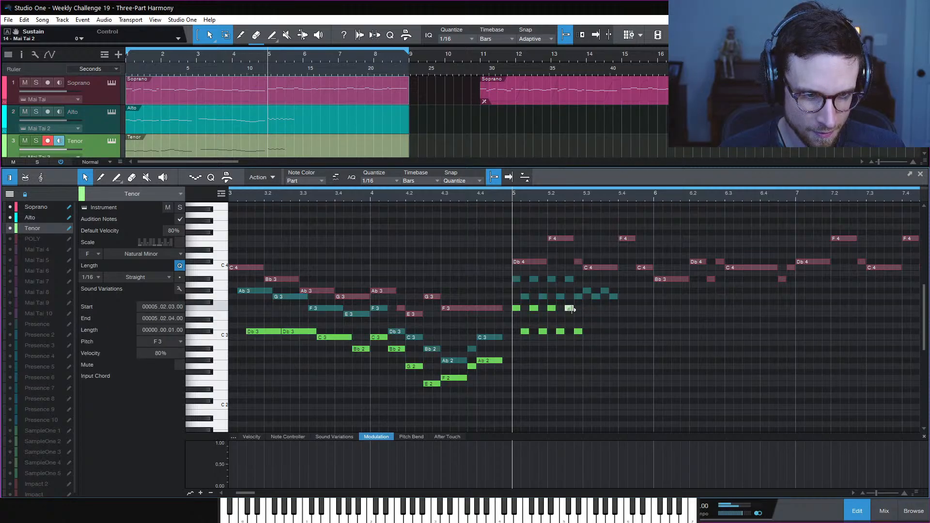
drag(612, 343, 509, 306)
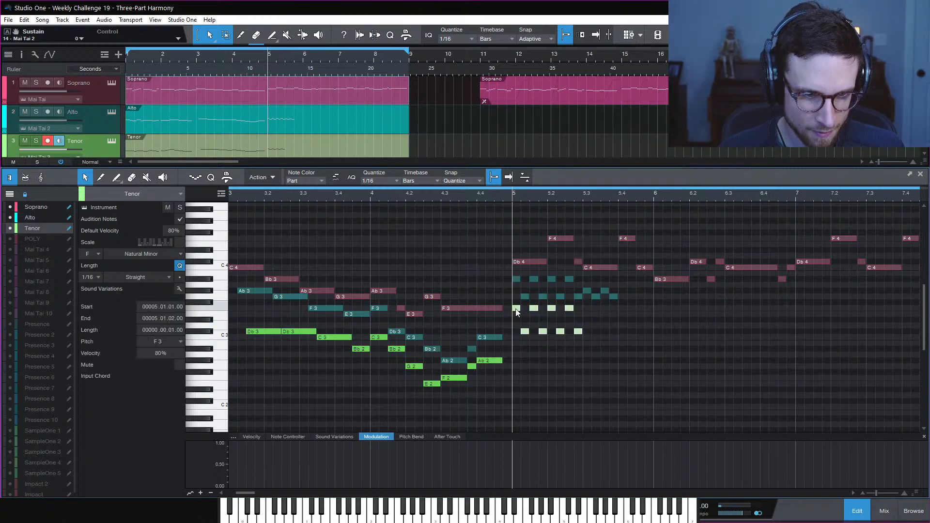
key(d)
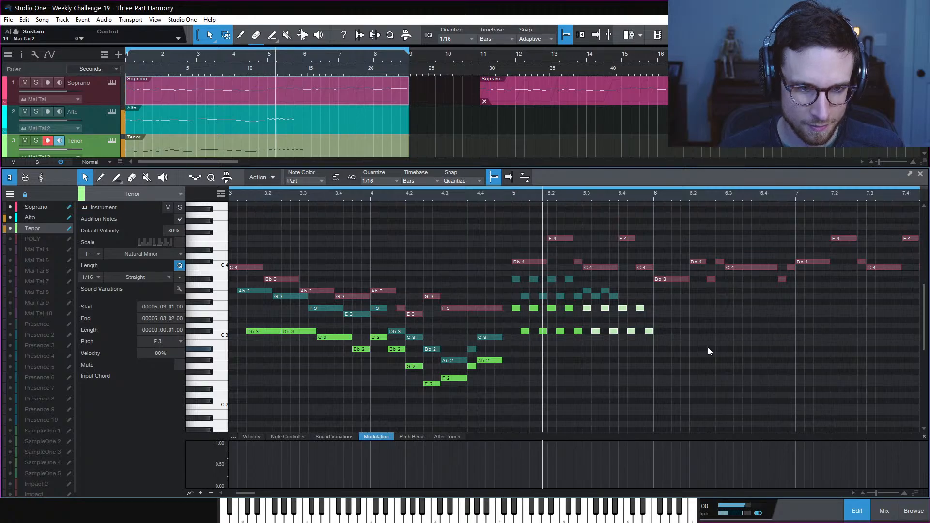
key(space)
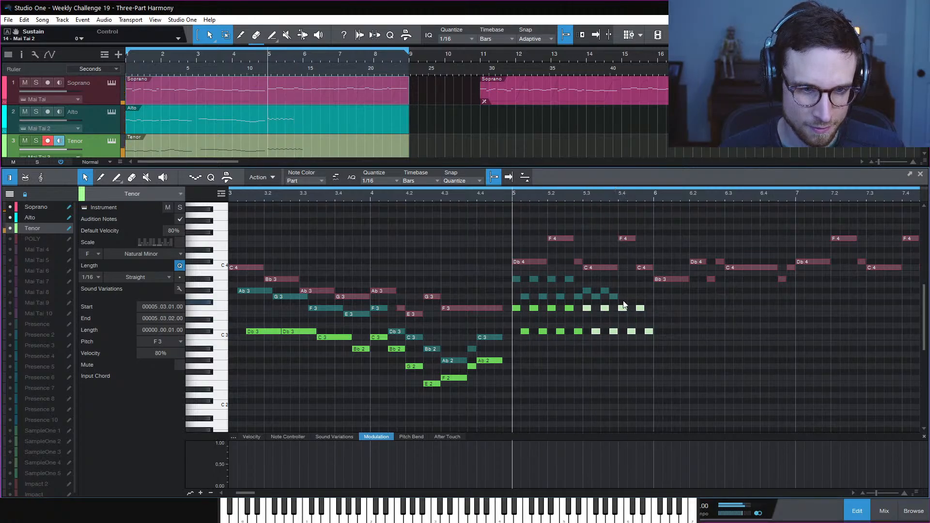
drag(627, 299, 584, 285)
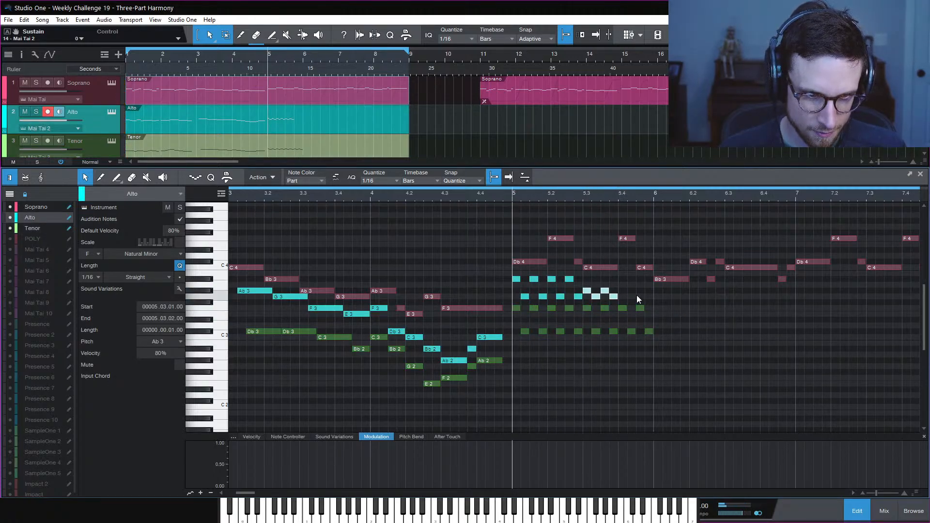
key(d)
click(681, 309)
Lower four Tenor notes from Db3 to C3 and audition the harmony from bar 5
key(space)
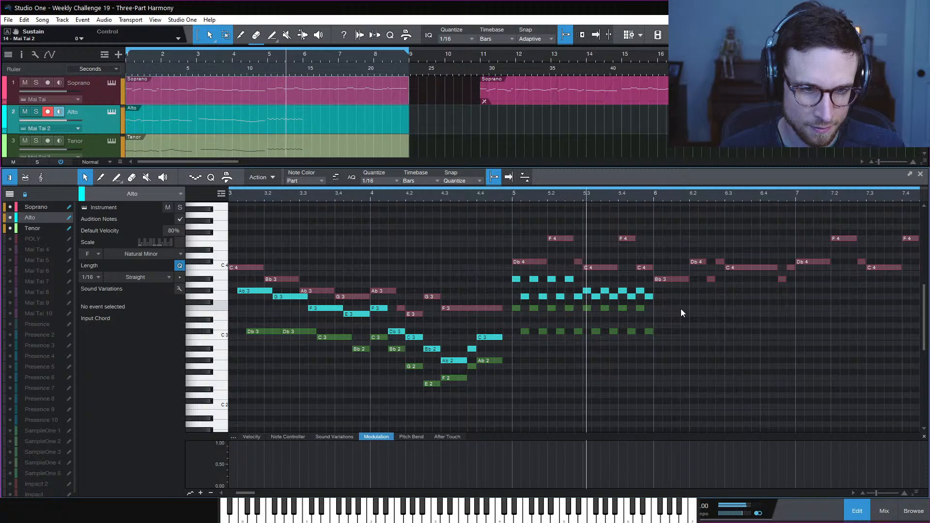
key(space)
key(space)
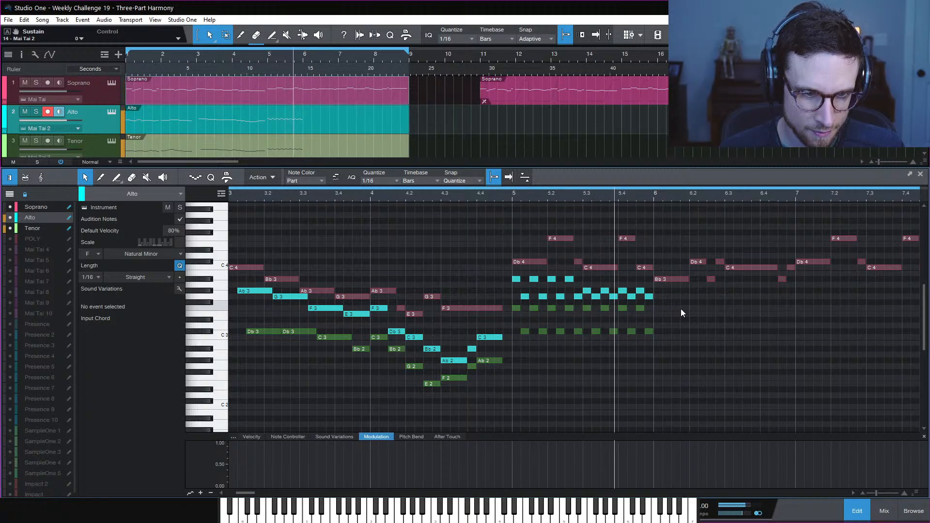
key(space)
drag(678, 330, 593, 338)
key(Down)
key(space)
click(697, 317)
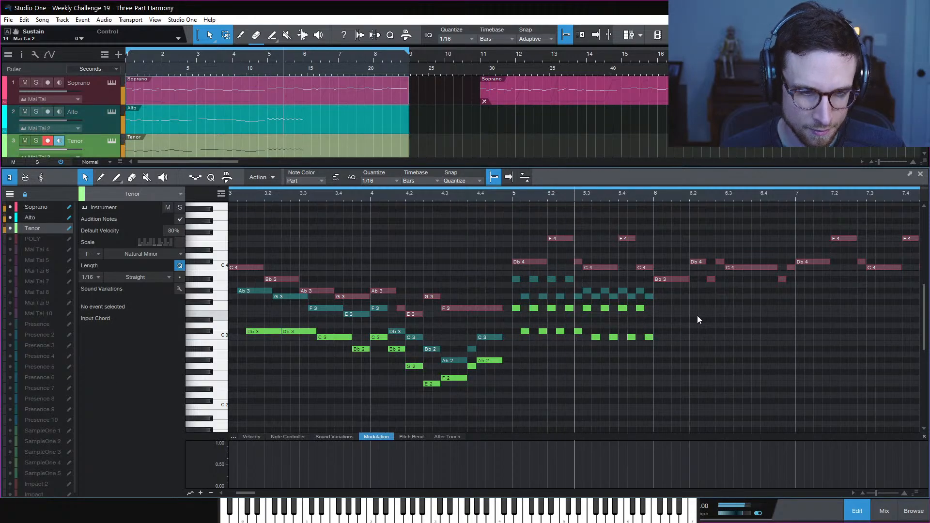
key(space)
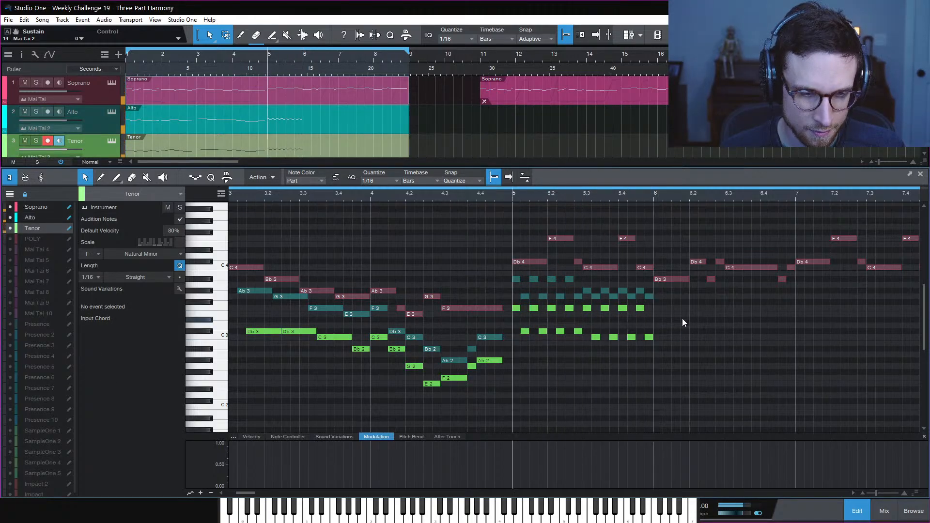
key(space)
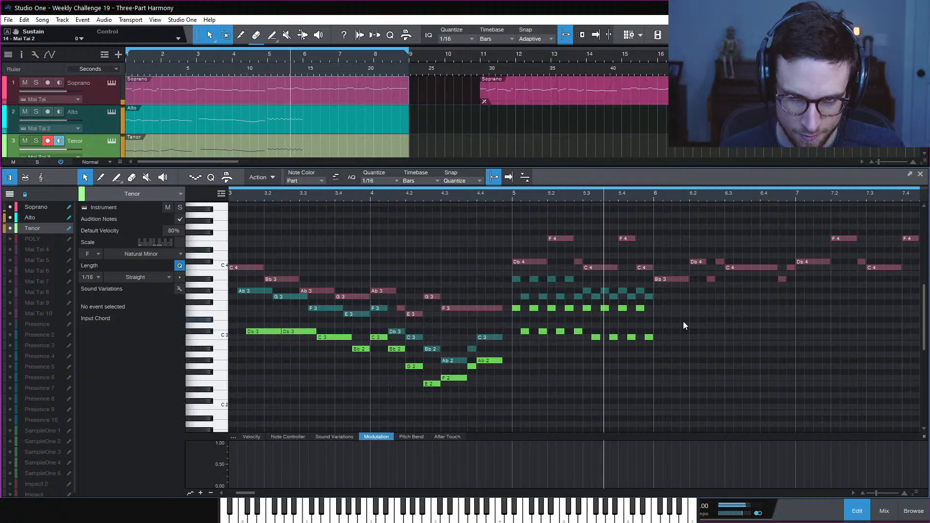
key(space)
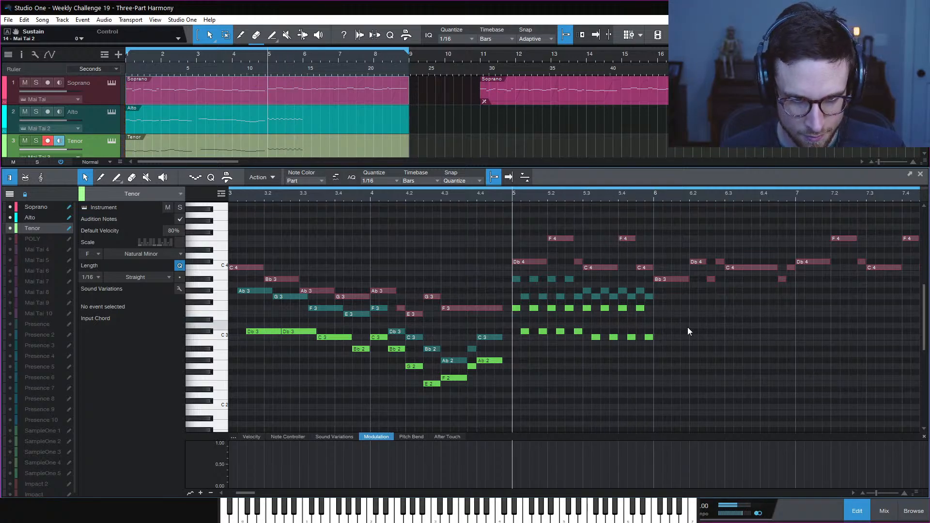
key(space)
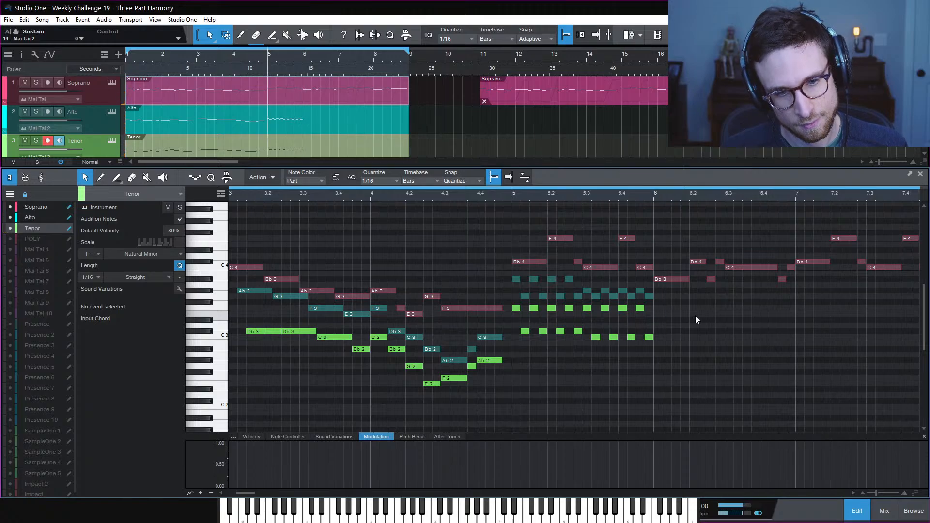
Write the Alto's bar-6 opening as G3, F3, G3, Gb3 16ths
scroll(673, 315, right, 2)
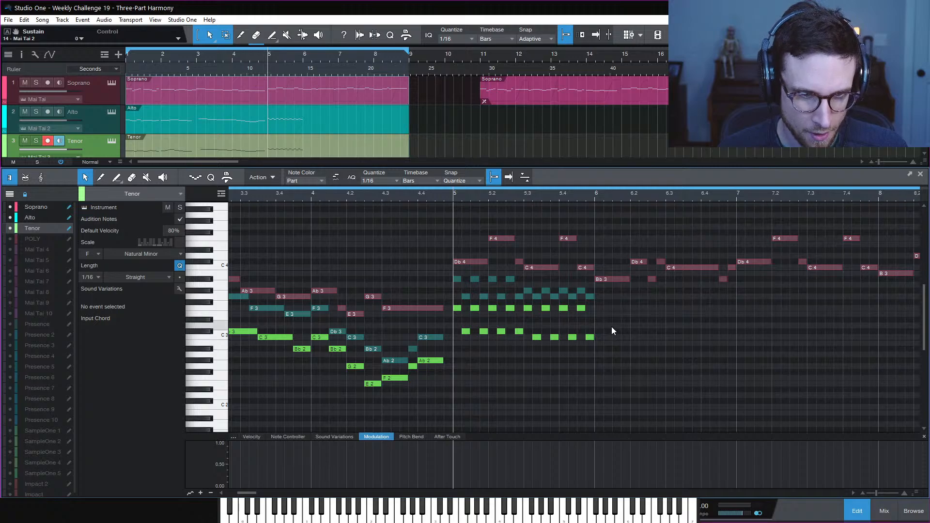
click(600, 297)
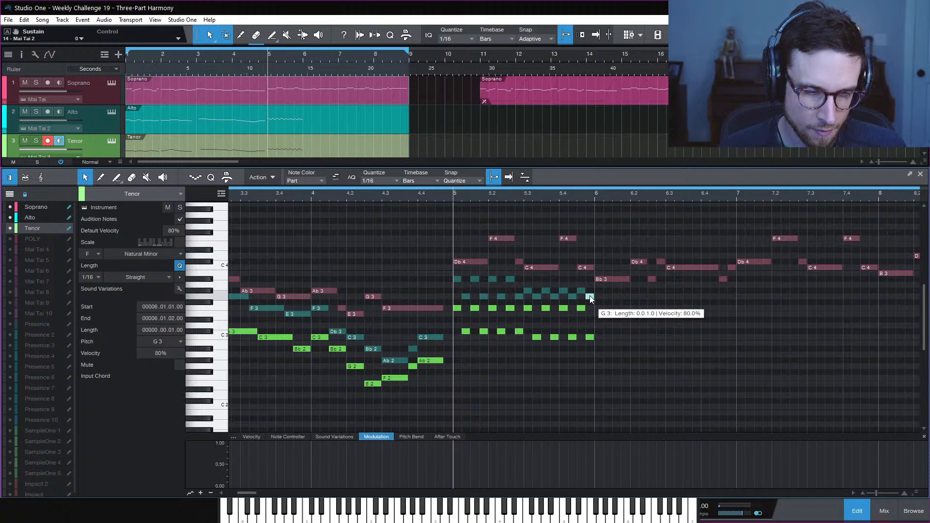
click(589, 296)
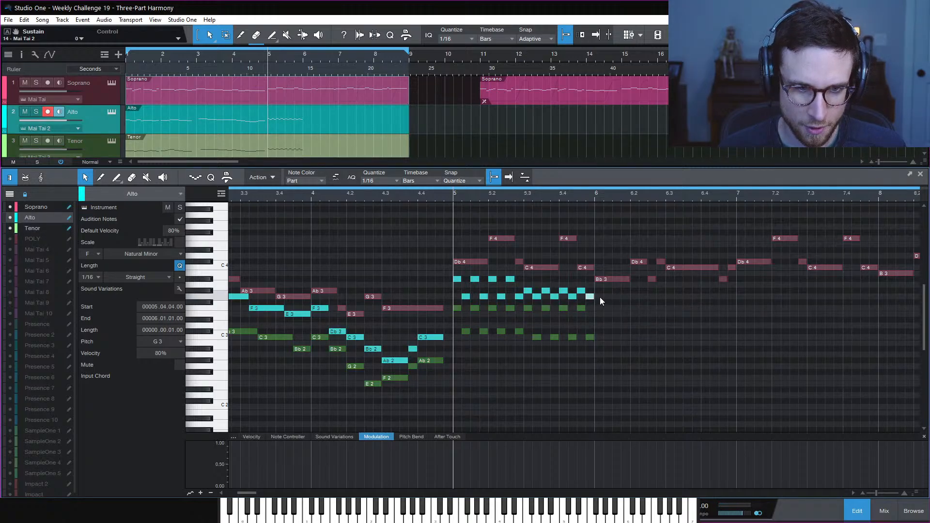
key(ctrl+d)
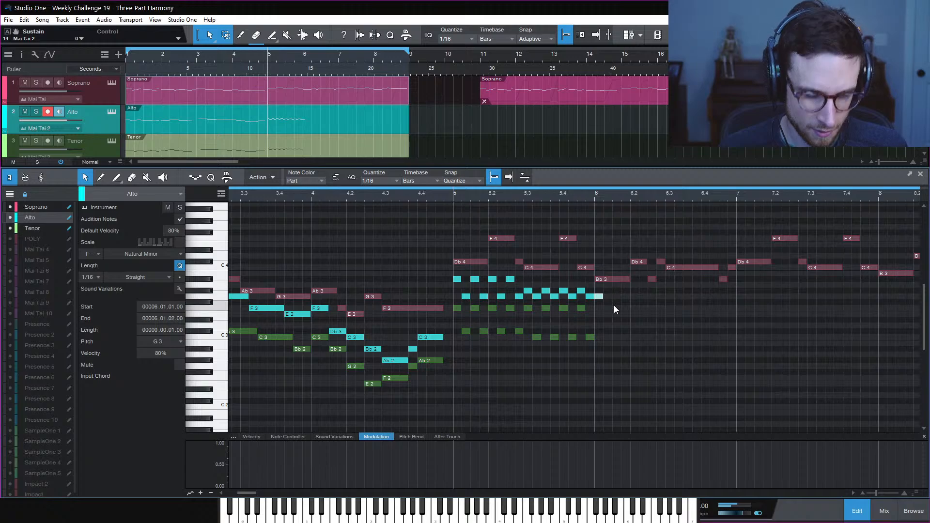
key(Down)
key(Down)
key(d)
key(Up)
key(Up)
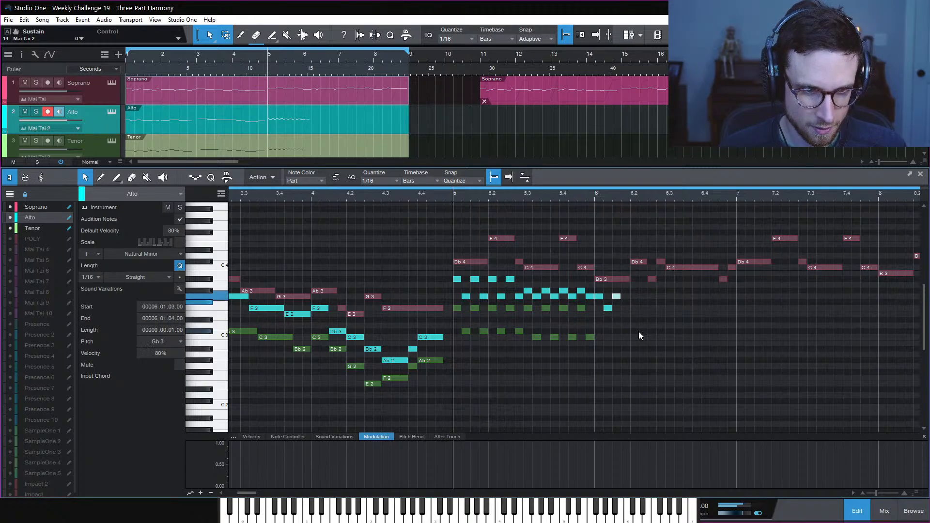
key(d)
key(Down)
key(Down)
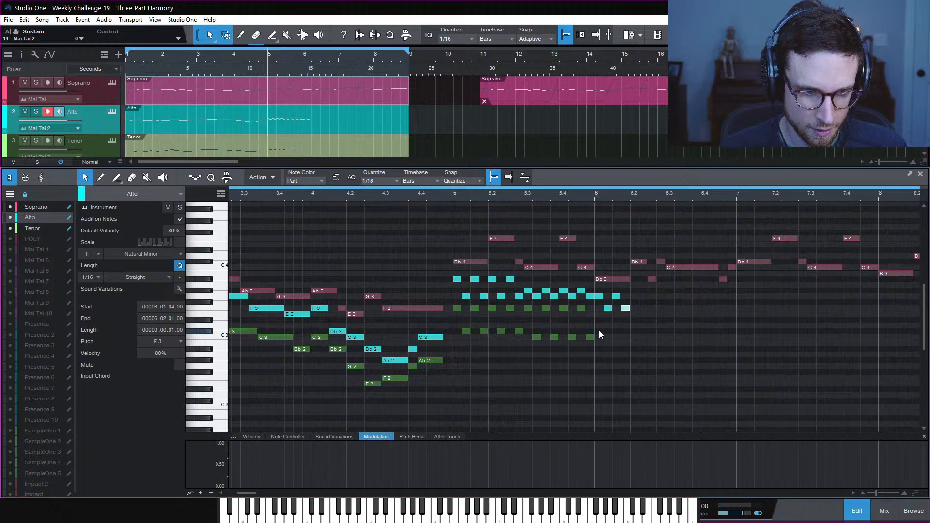
Build the Tenor's bar-6 16ths alternating C3, Db3, Bb2, Db3, Bb2
click(593, 336)
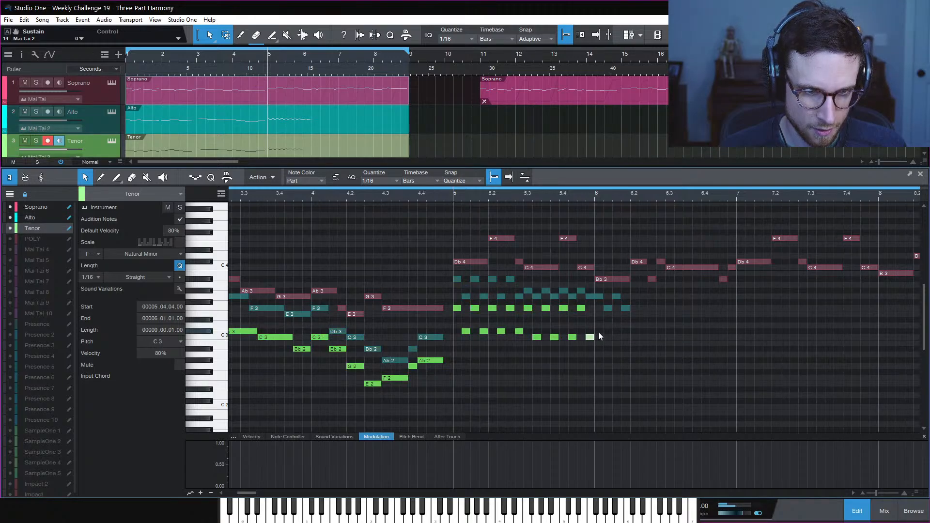
key(d)
key(Up)
key(d)
key(Down)
key(Down)
key(Down)
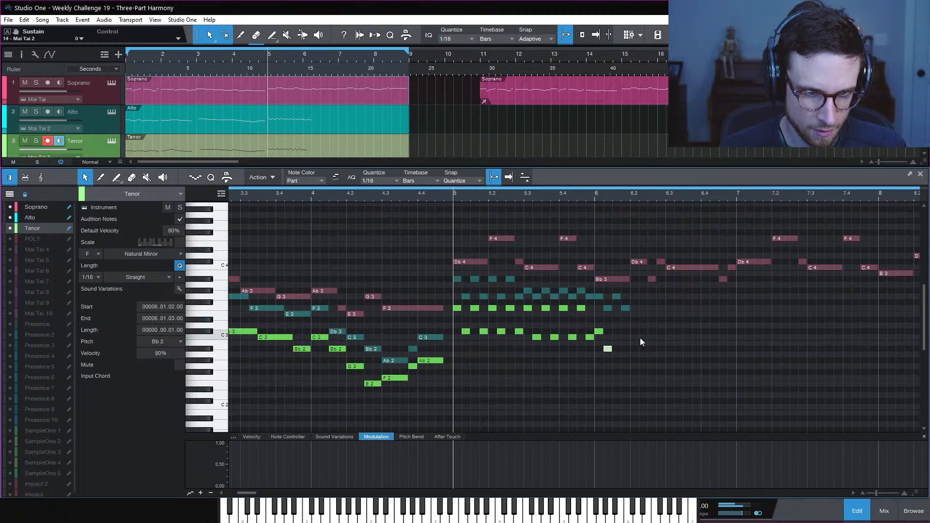
key(d)
key(Up)
key(Up)
key(Up)
key(d)
key(Down)
key(Down)
key(Down)
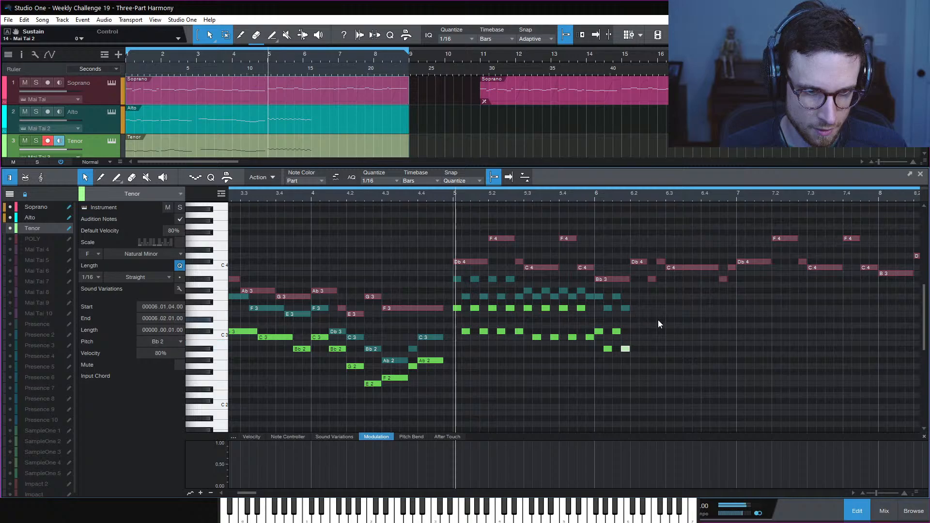
Duplicate the eight new bar-6 notes onto the next beat and audition from bar 5
key(space)
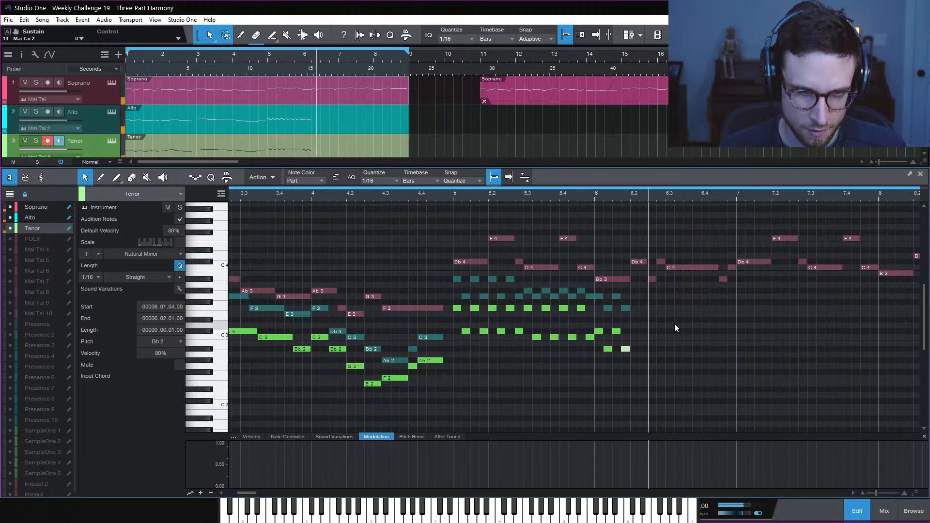
key(space)
key(space)
click(662, 327)
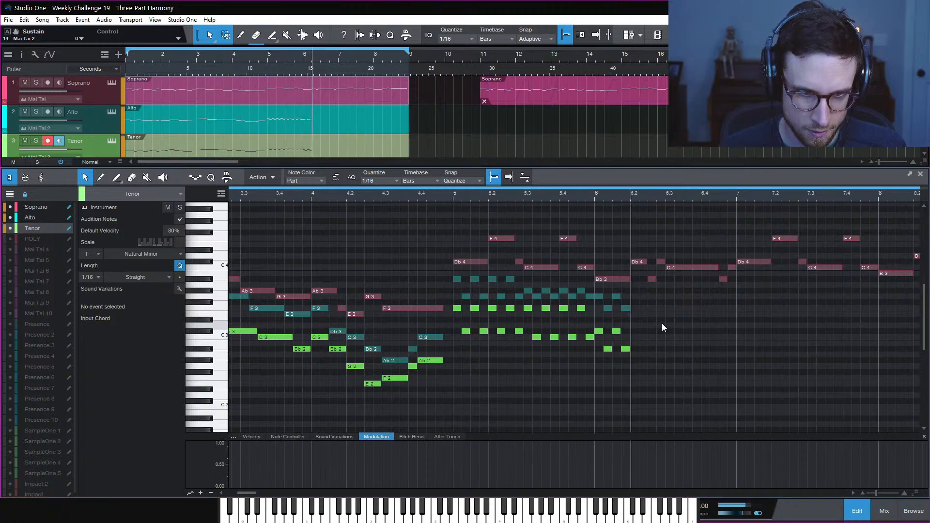
key(space)
drag(657, 358, 596, 293)
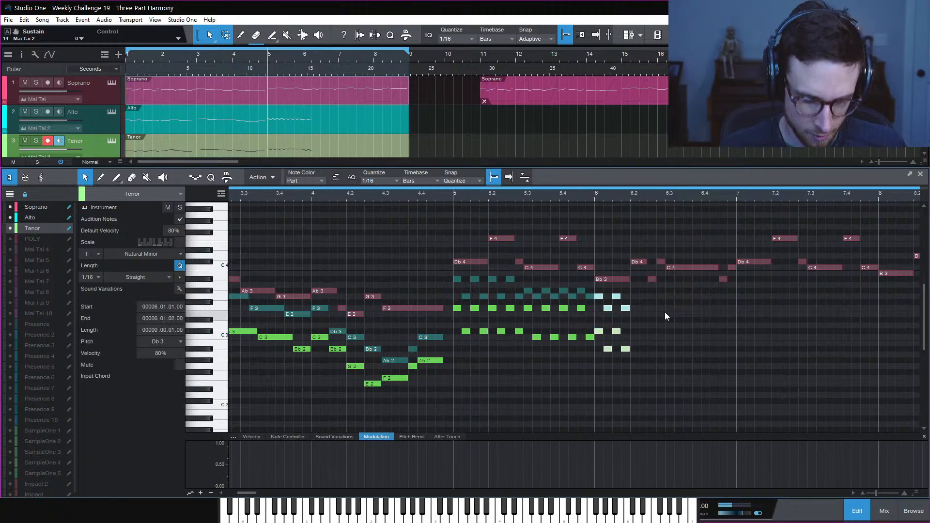
key(d)
key(space)
click(703, 317)
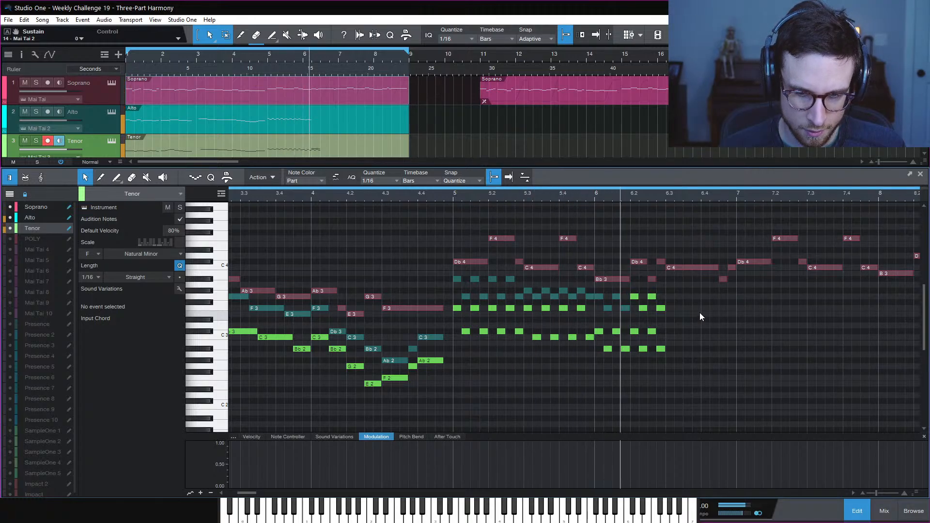
key(space)
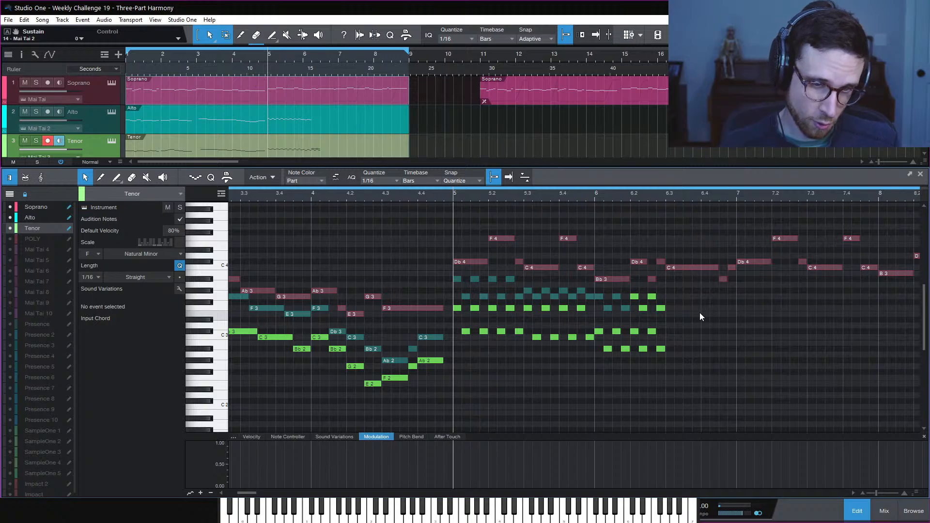
Preview from bar 6.3, then duplicate the Ab3 into sixteenths moving to F3, G3 and Ab3
click(667, 194)
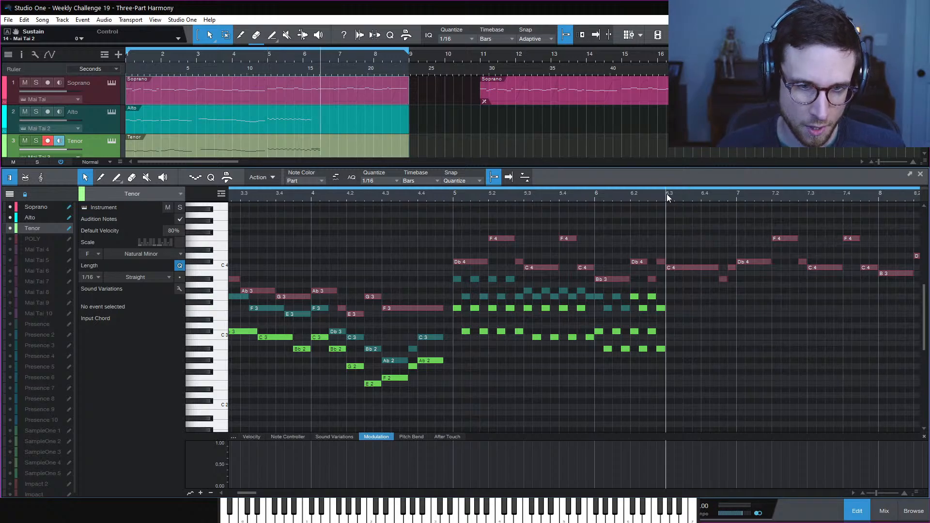
key(space)
key(space)
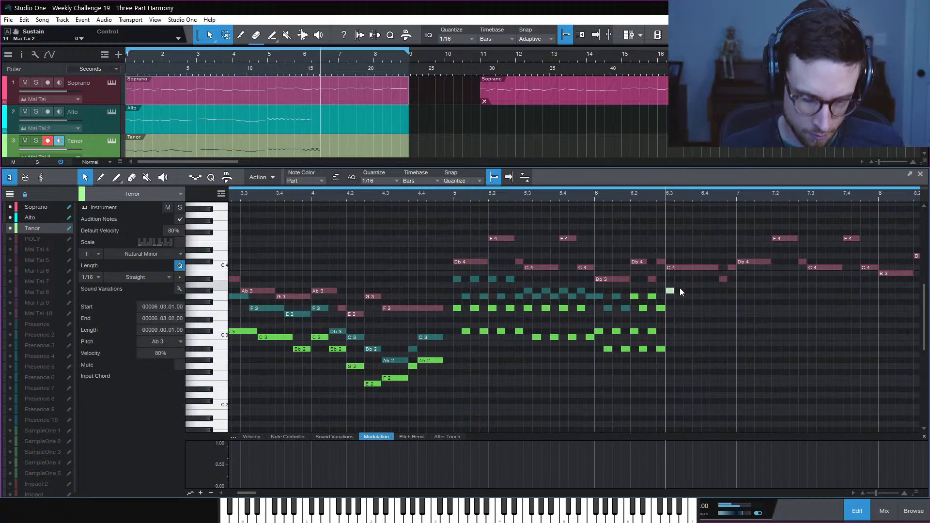
key(d)
key(Down)
key(Down)
key(Down)
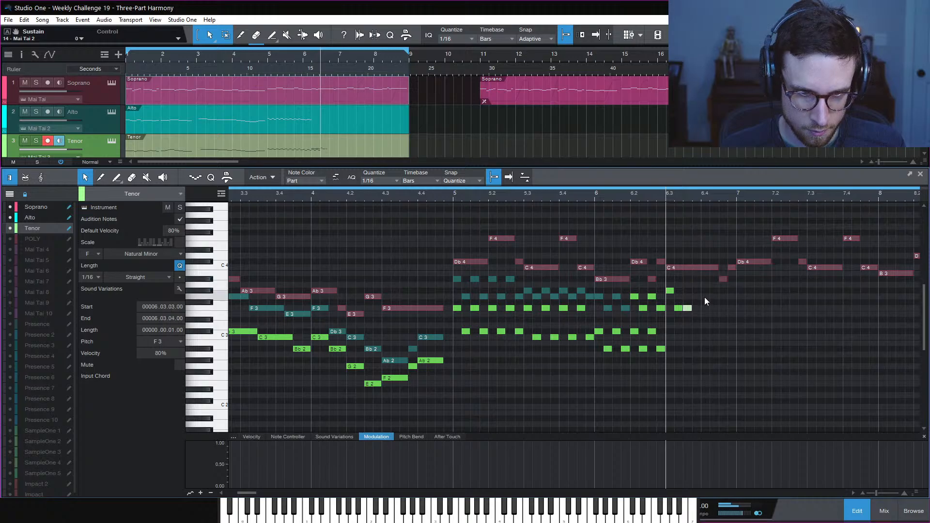
key(d)
key(Up)
key(Up)
key(Up)
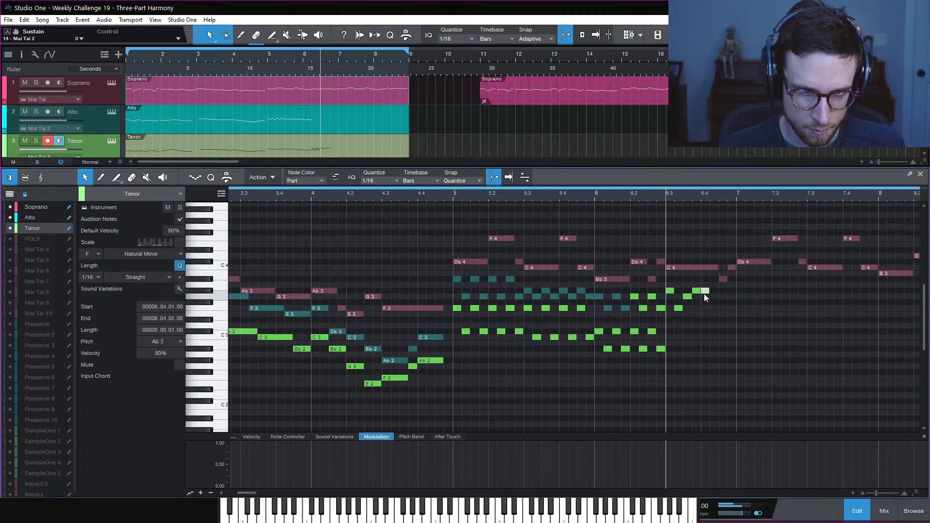
key(d)
key(Up)
key(Up)
Add more sixteenth copies descending Ab3, G3, F3, then deselect the notes
key(d)
key(Down)
key(Down)
key(d)
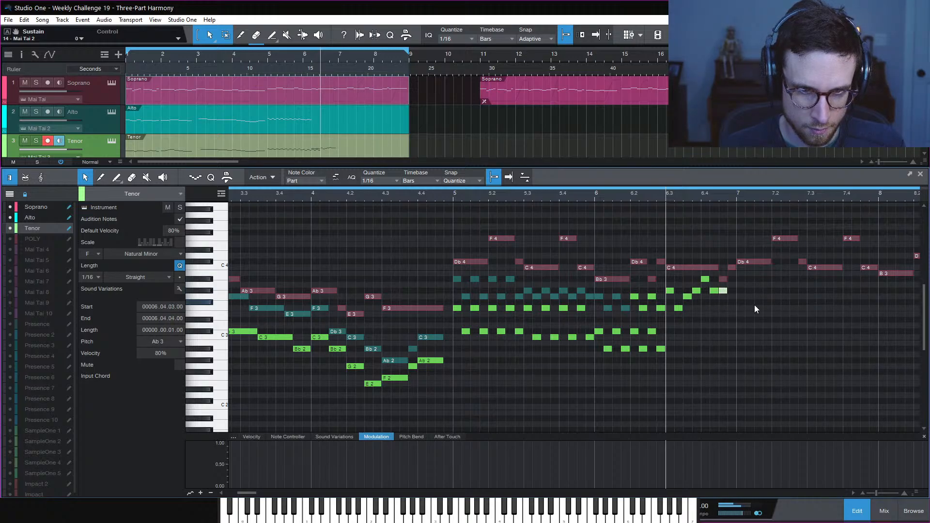
key(Down)
key(d)
key(Down)
key(Down)
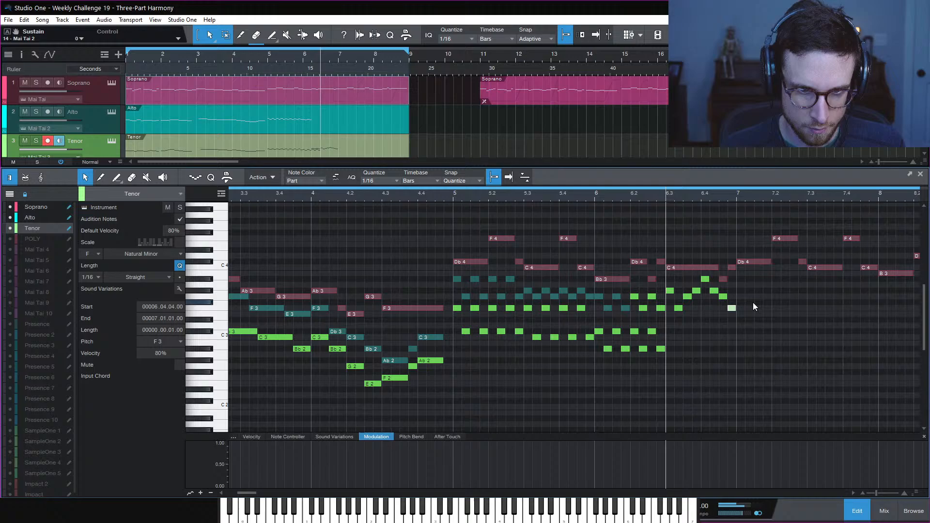
click(699, 339)
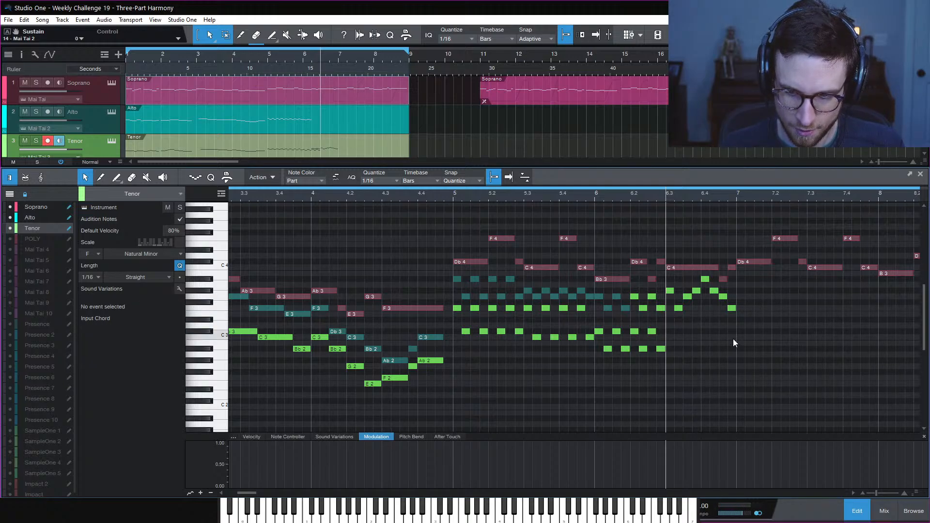
Delete the Tenor notes after 6.3, paste the Alto pattern toward bar 7, and clear notes at 6.2–6.3
drag(759, 322, 670, 286)
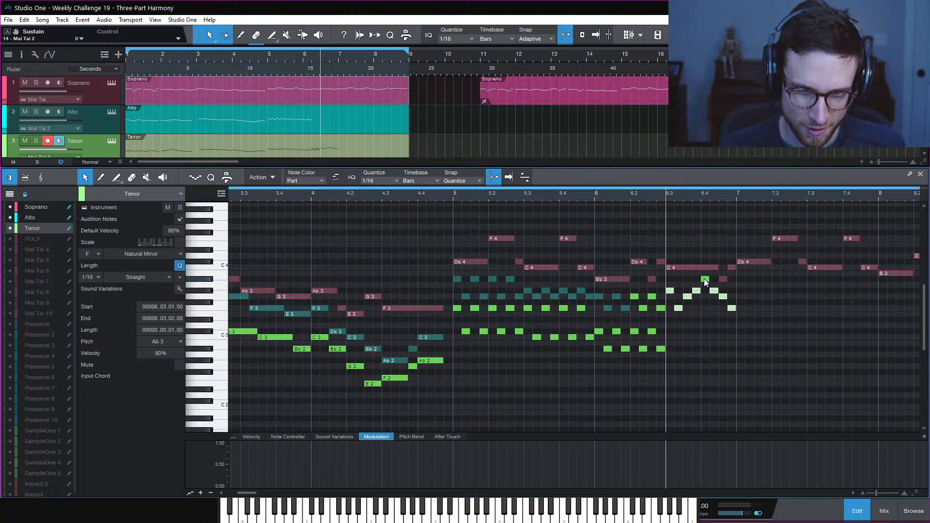
key(Delete)
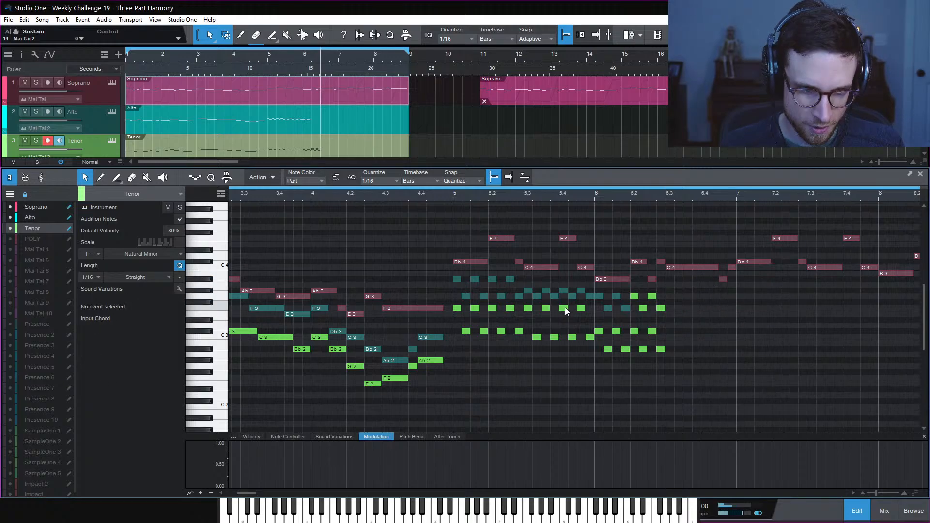
click(626, 308)
key(ctrl+v)
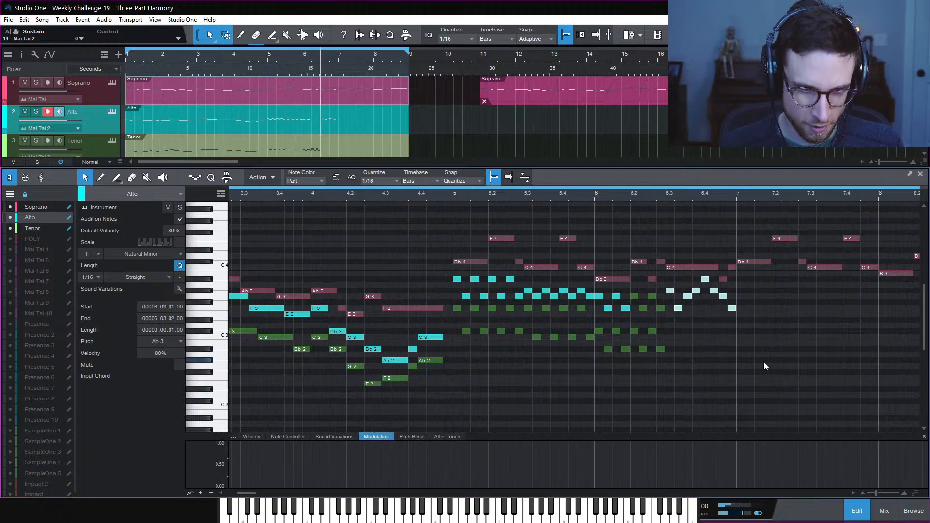
drag(630, 288, 604, 291)
key(Delete)
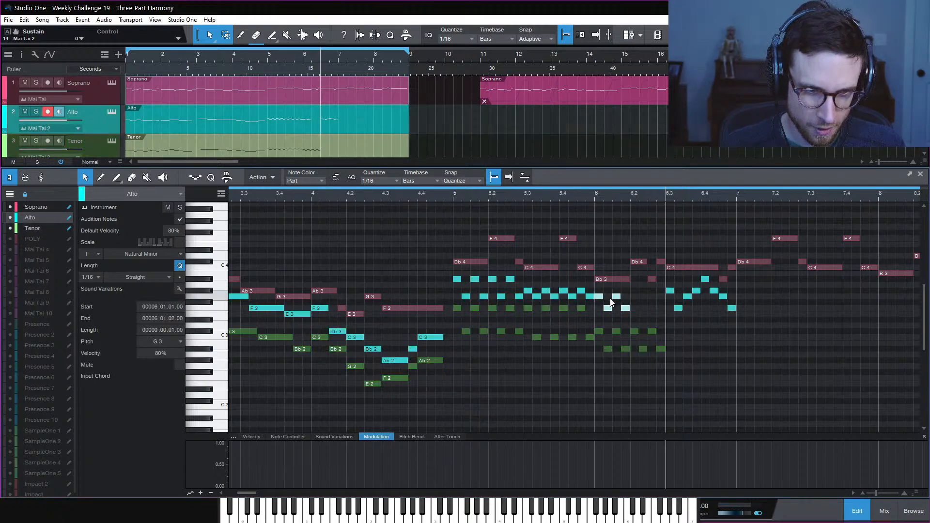
Duplicate the alto figure into 6.2–6.3 and play the new passage back
key(d)
key(space)
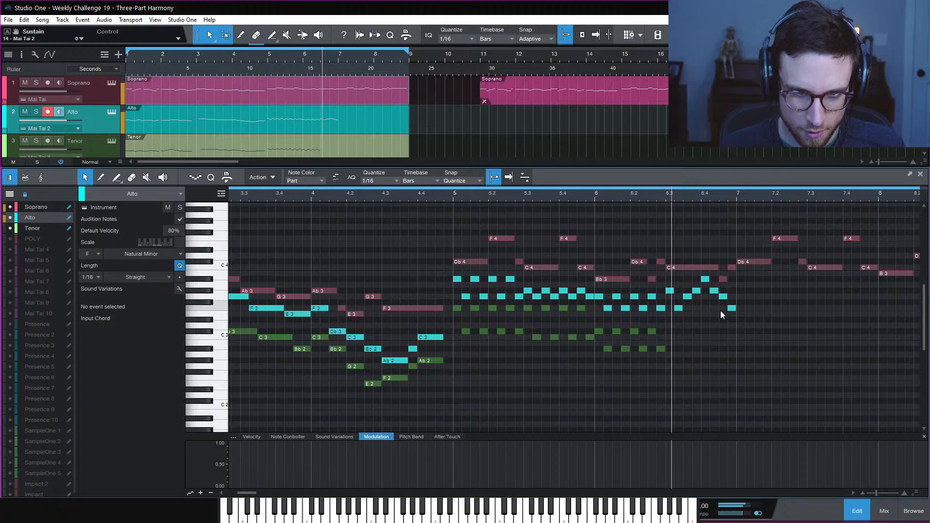
key(space)
key(space)
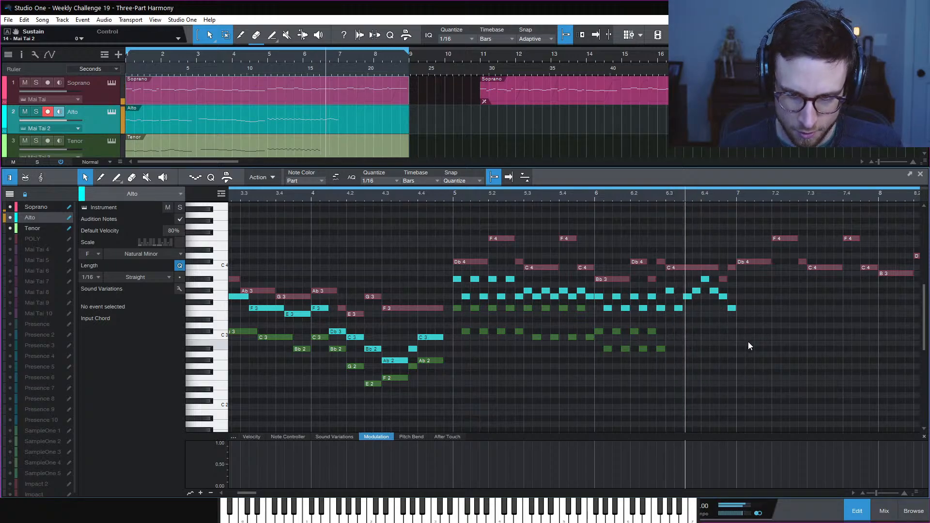
key(space)
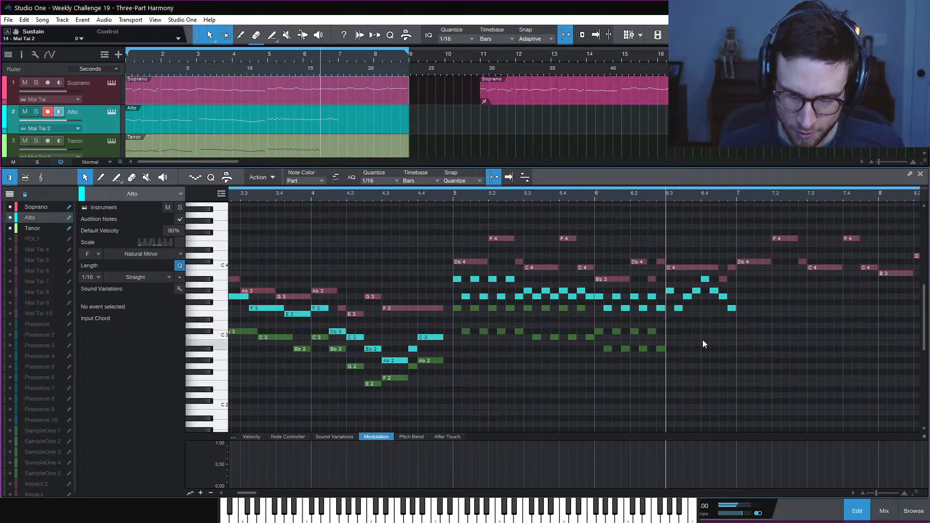
On the Tenor part, add C3 at 6.3, then sixteenths through Bb2 ending on Ab2, and play it back
click(660, 349)
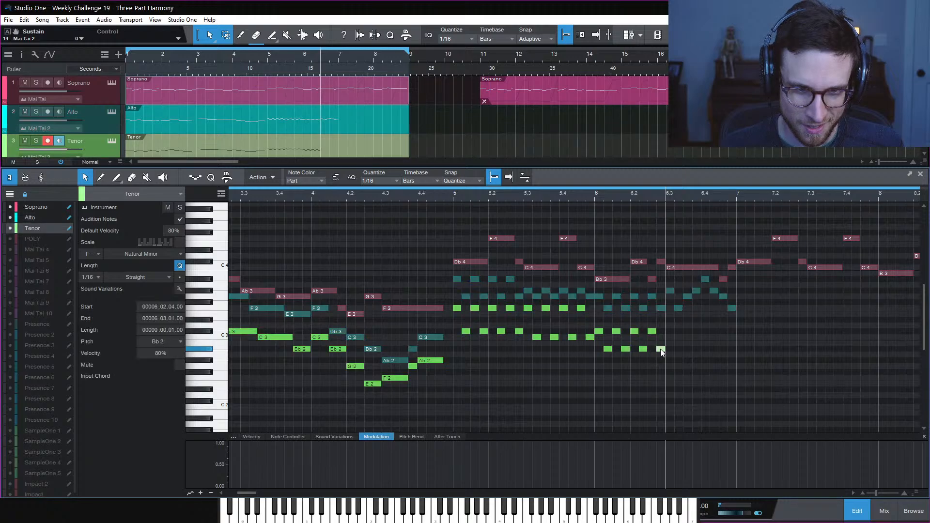
click(682, 337)
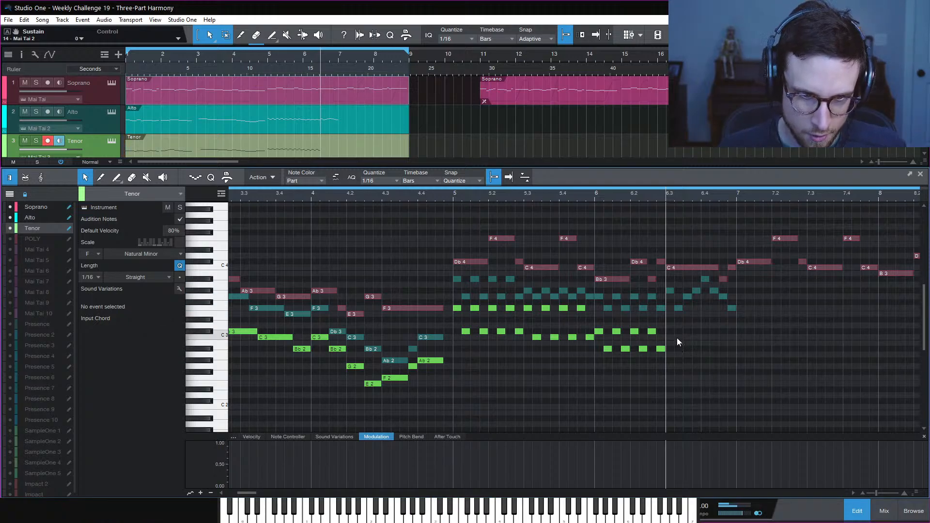
double_click(673, 336)
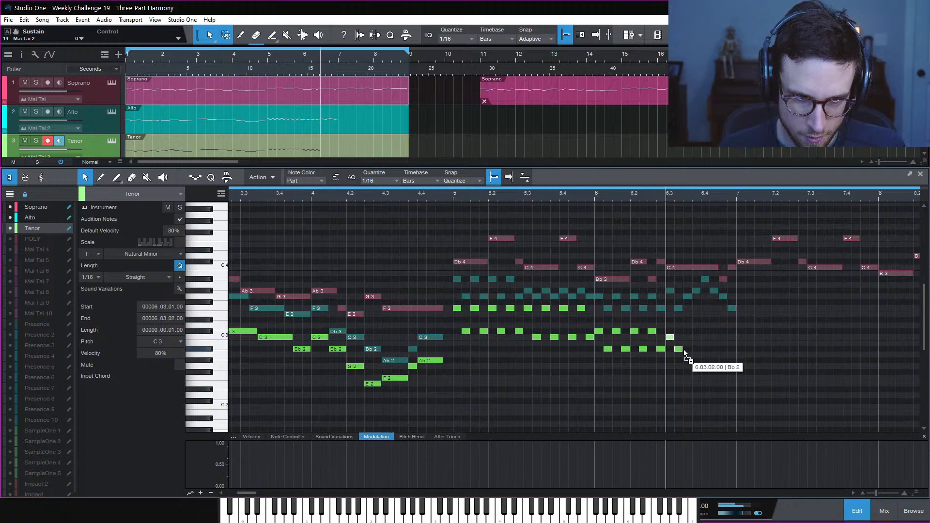
double_click(680, 361)
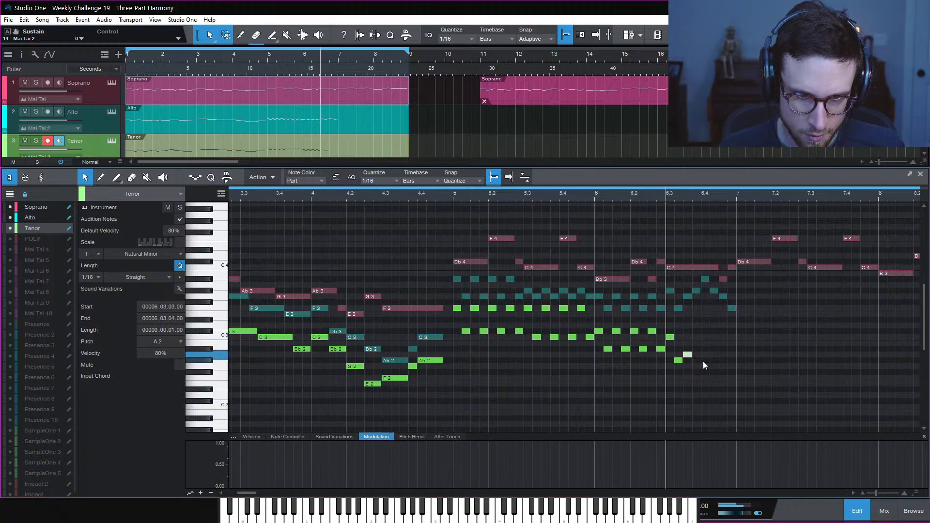
key(Up)
key(ctrl+d)
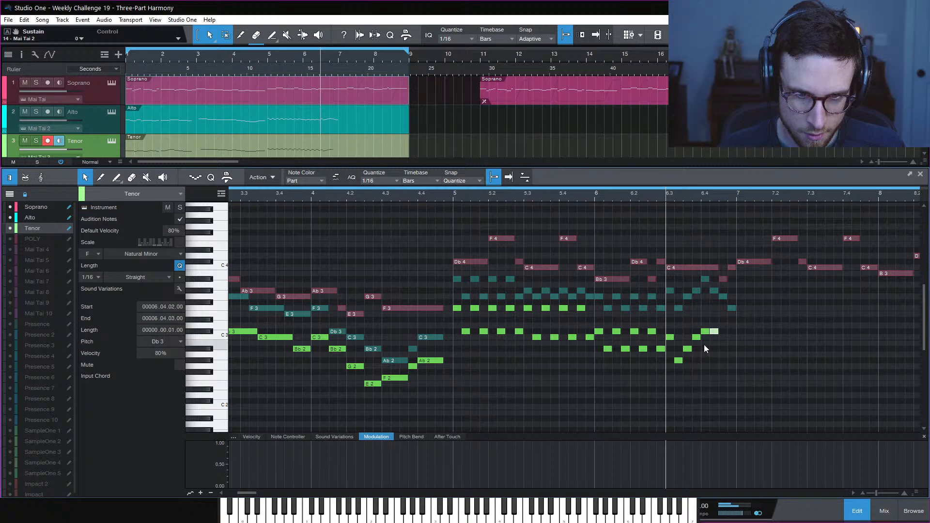
key(Down)
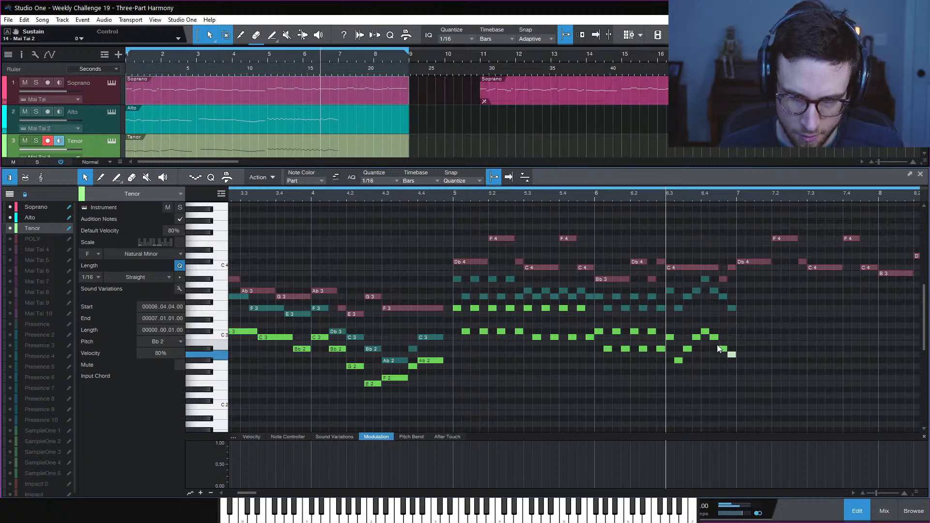
key(Down)
key(space)
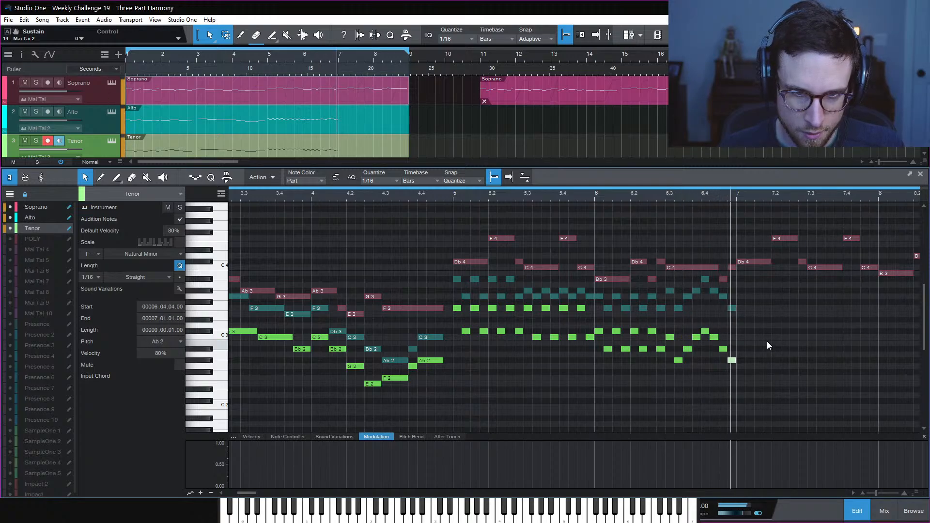
key(space)
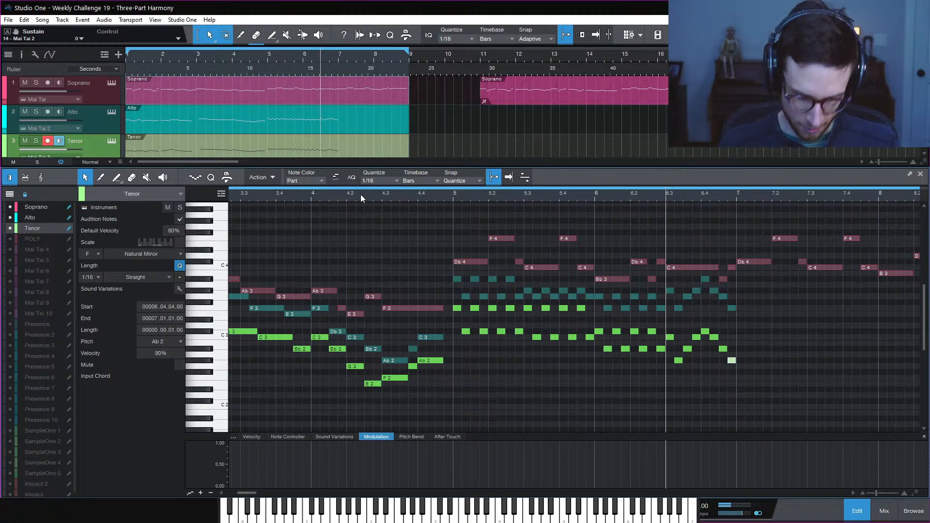
key(space)
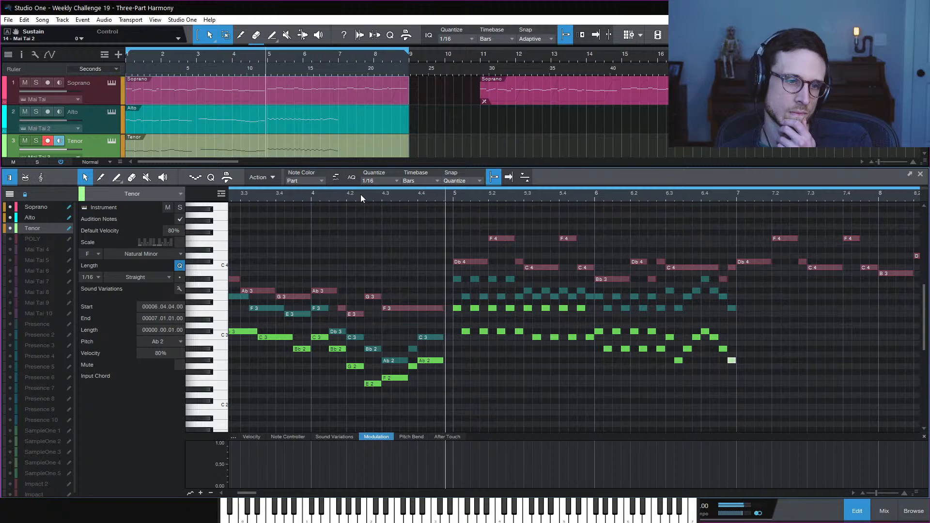
click(516, 384)
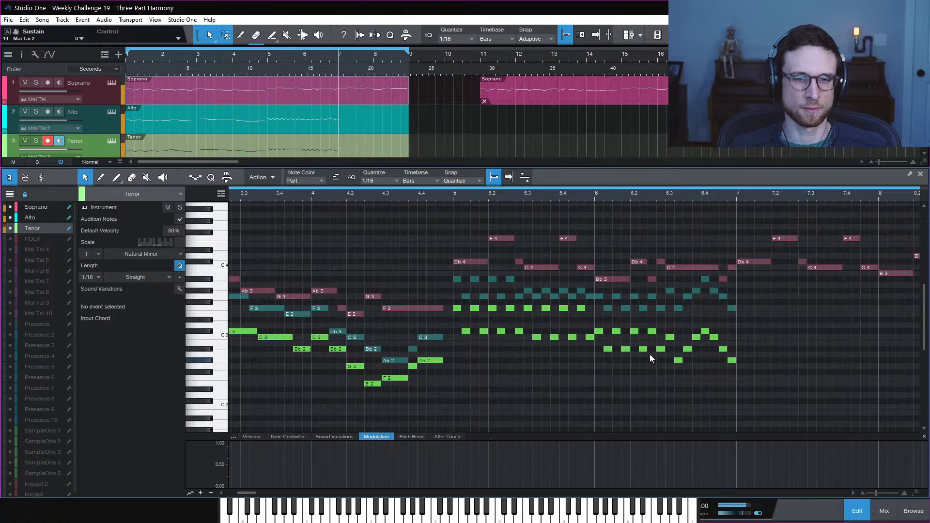
click(665, 200)
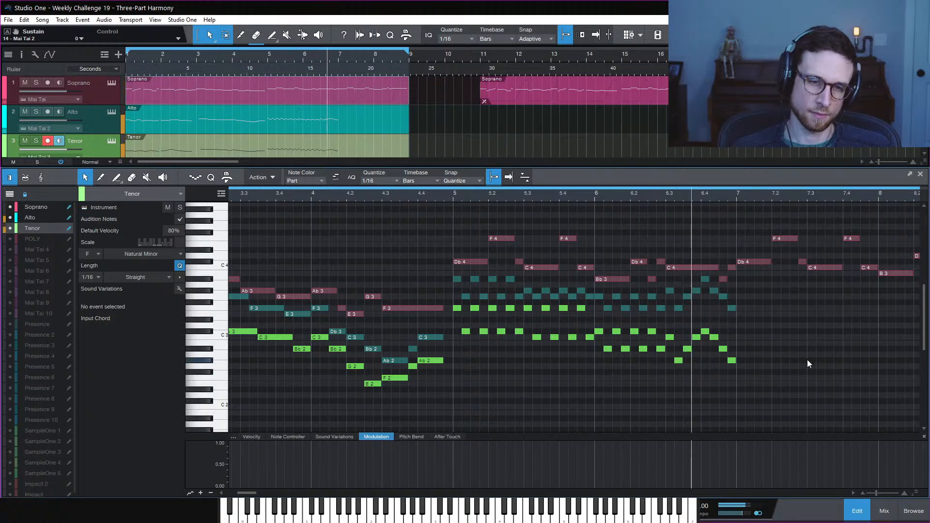
key(space)
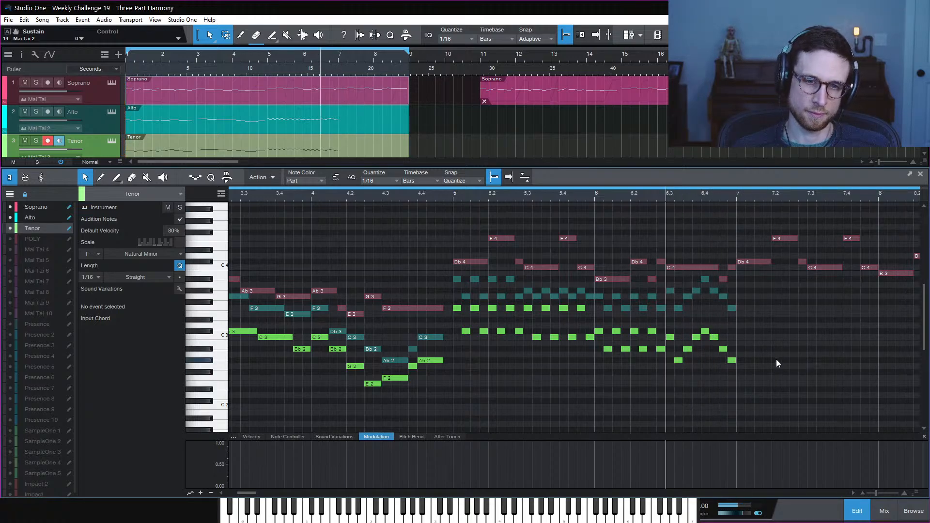
key(space)
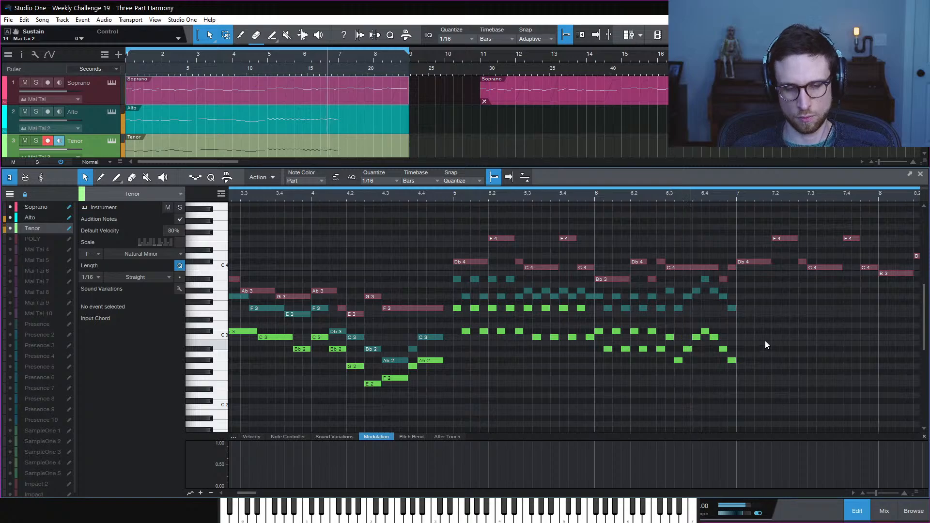
key(space)
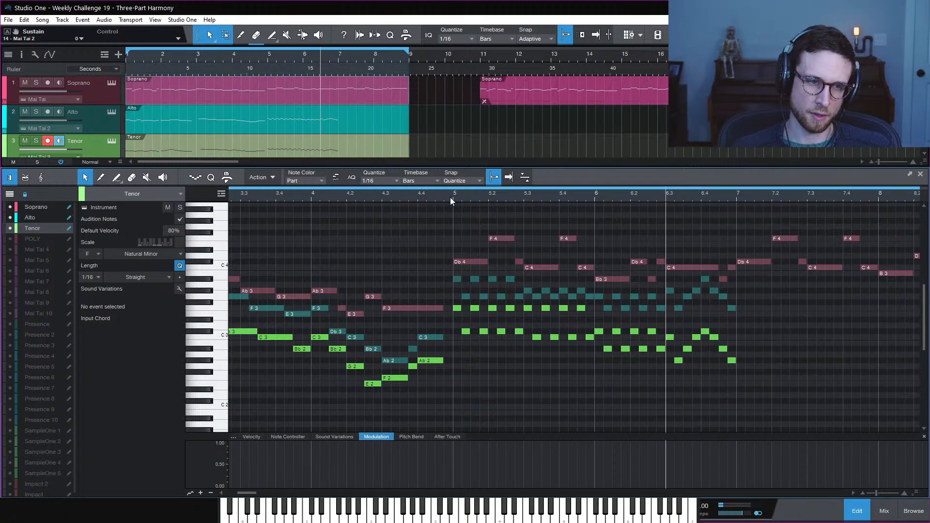
click(451, 198)
key(space)
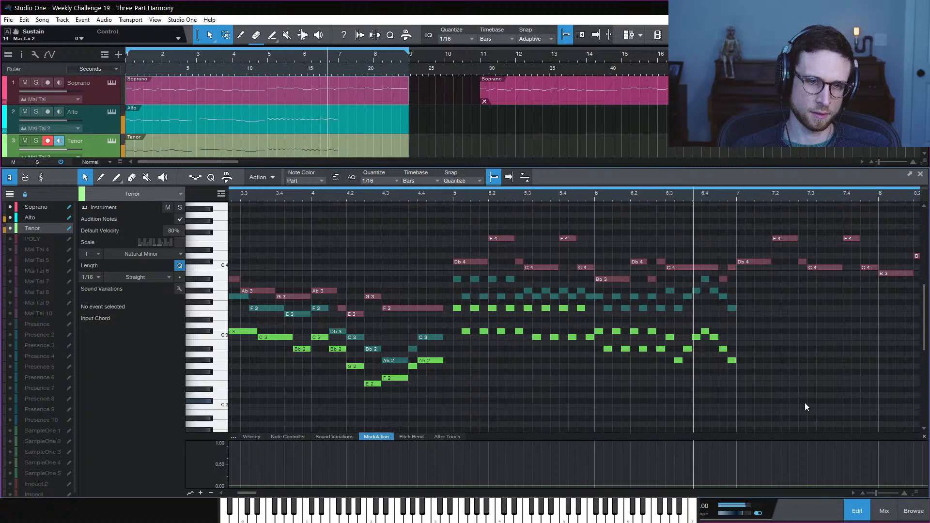
key(space)
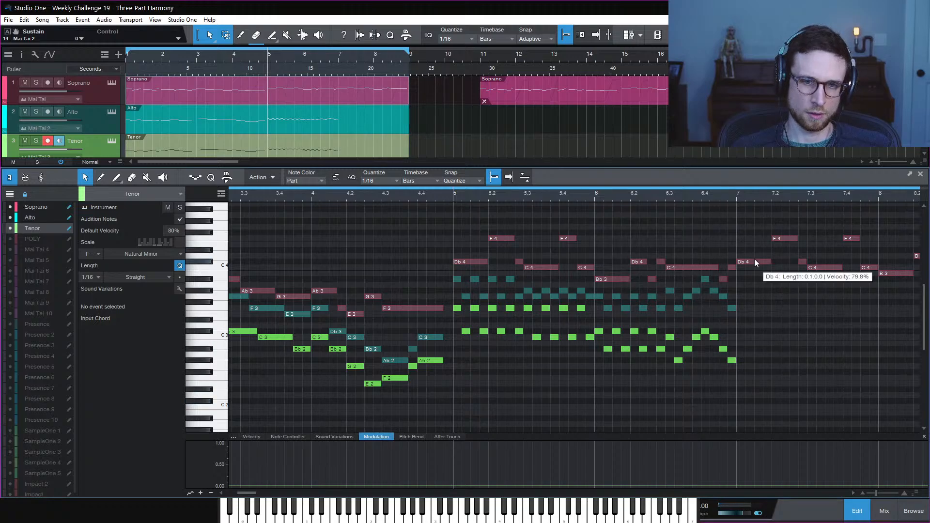
click(737, 196)
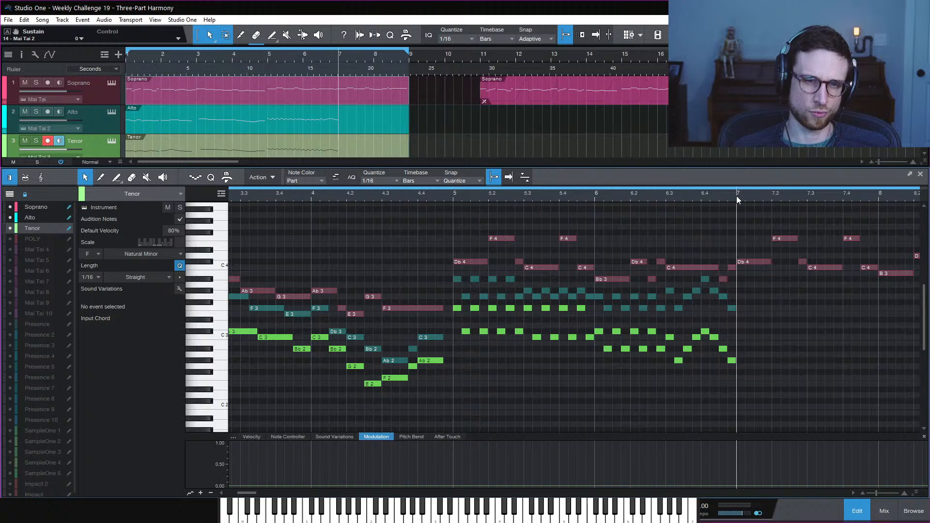
click(452, 196)
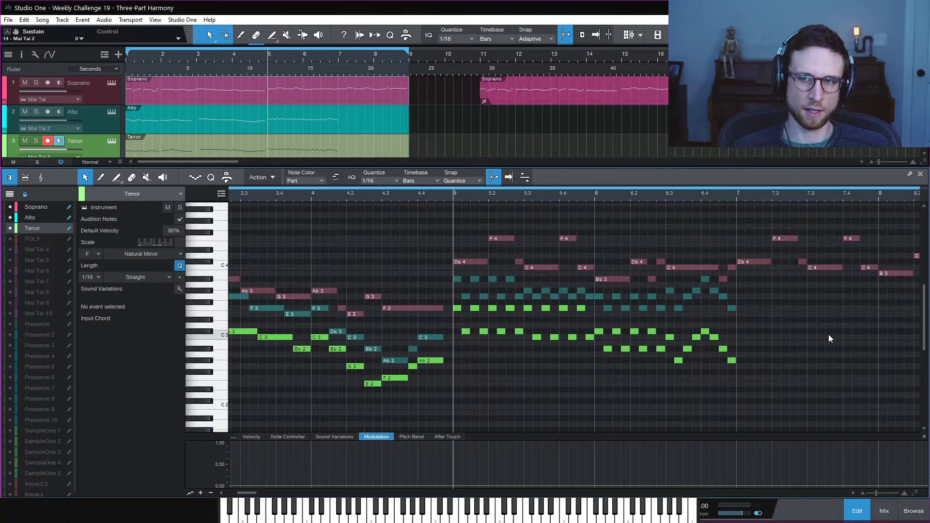
key(space)
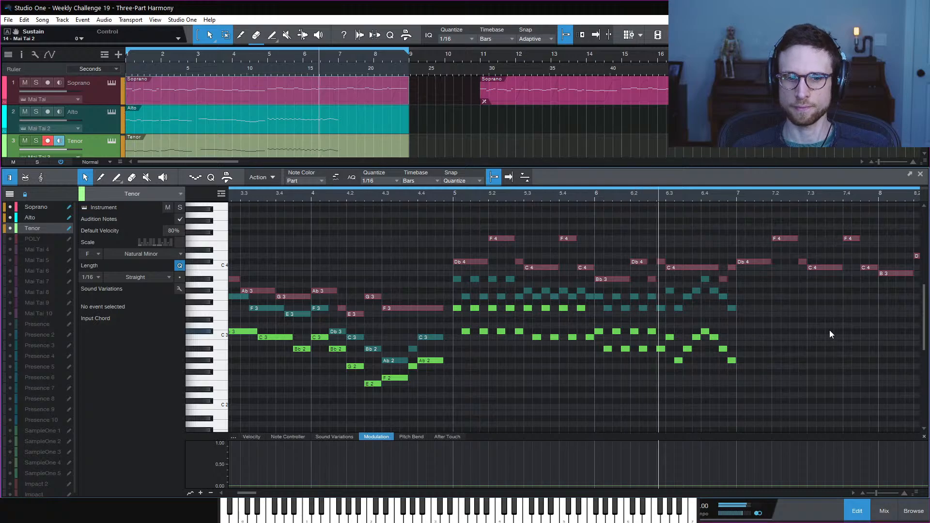
key(space)
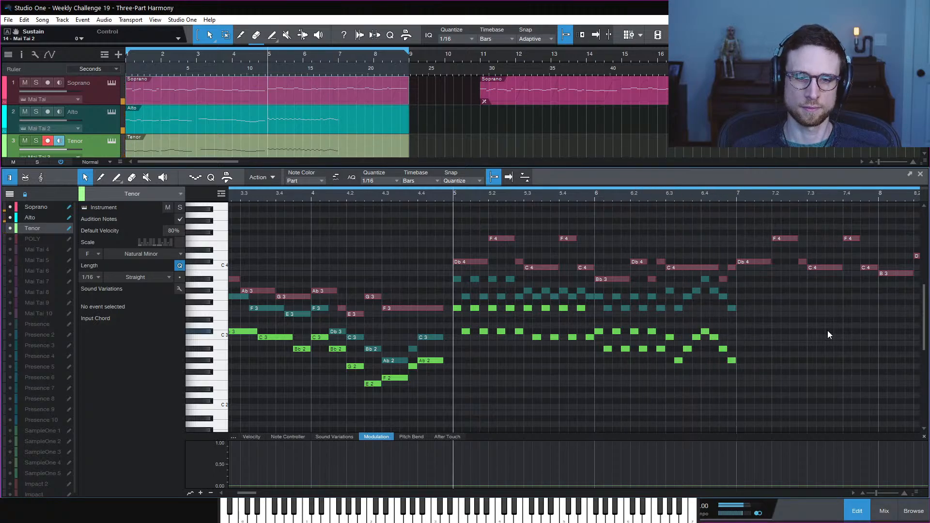
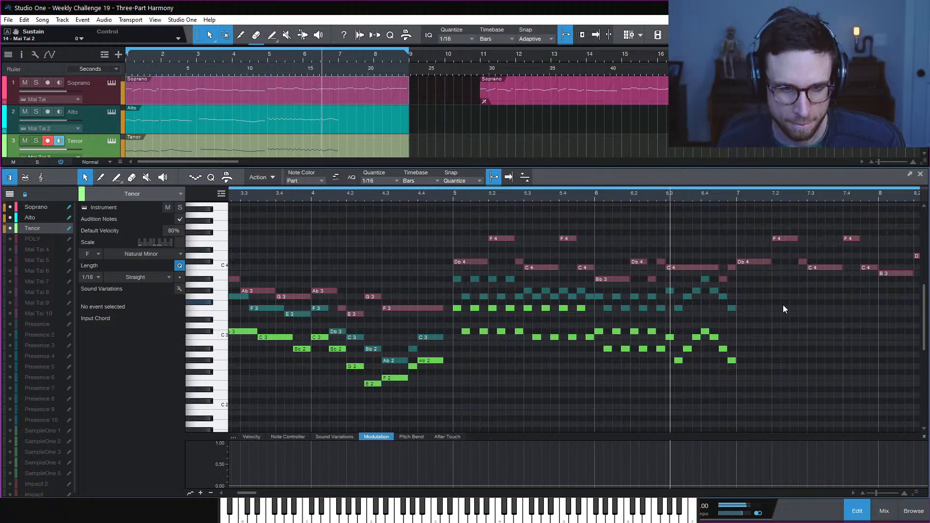
Draw a Tenor Bb2 and an Alto Gb3 at bar 7, each lengthened to a full beat
key(space)
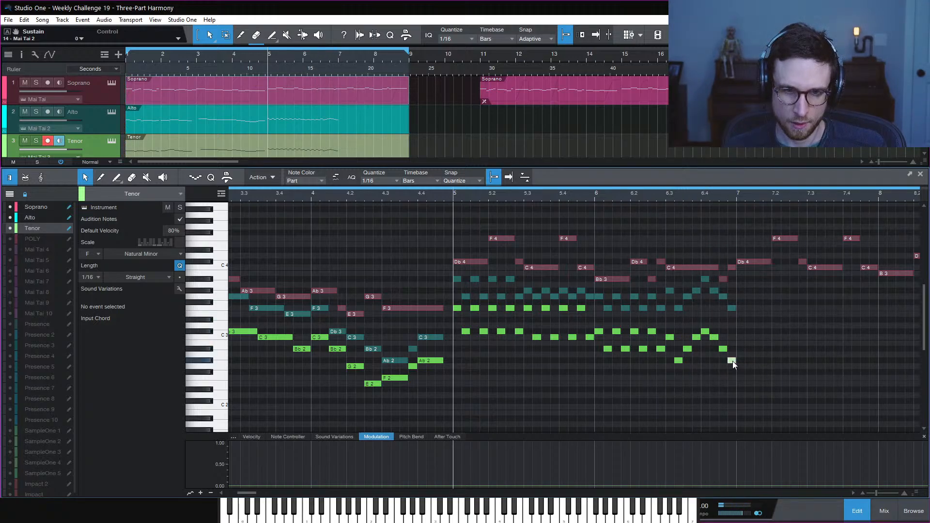
drag(740, 361, 742, 349)
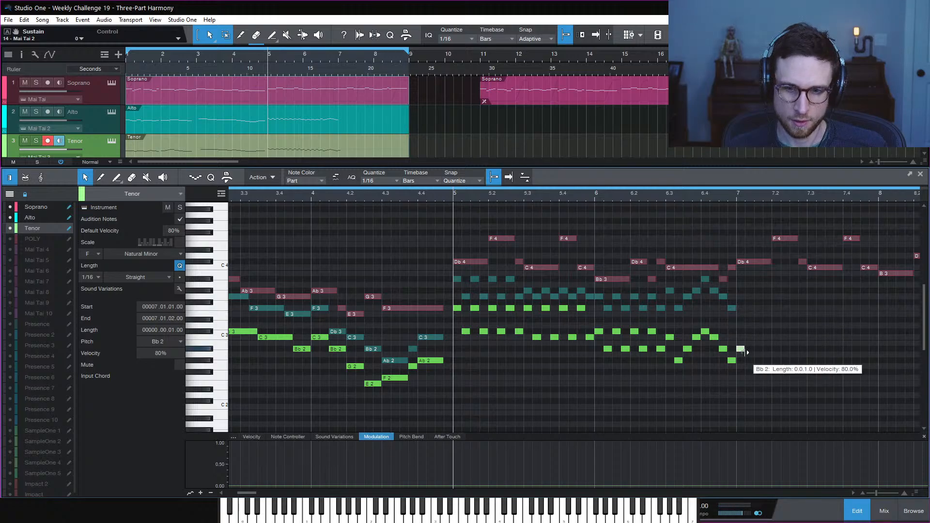
drag(746, 349, 770, 356)
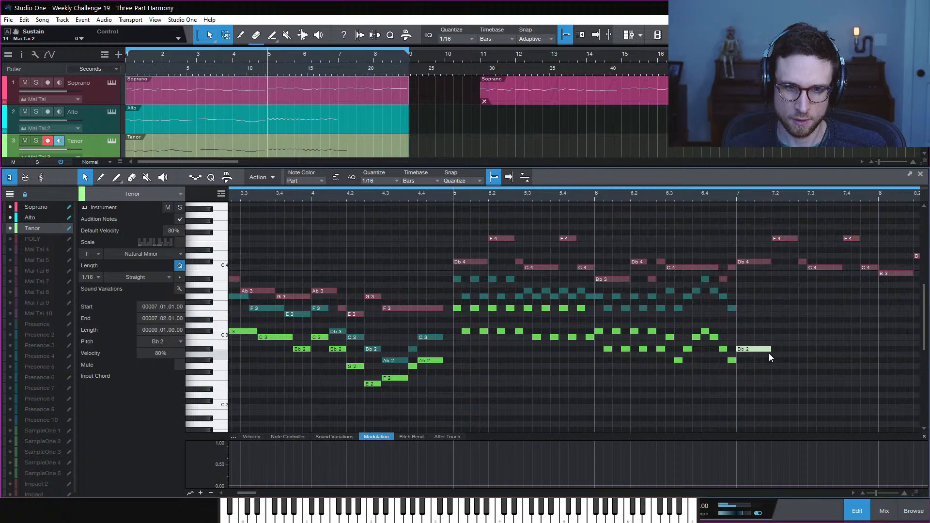
click(732, 309)
click(740, 303)
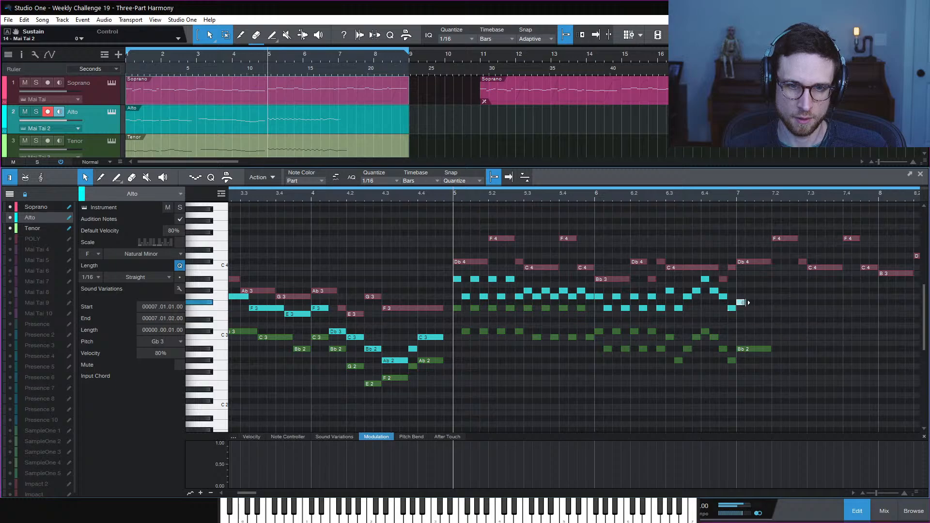
drag(749, 303, 774, 296)
Audition the new Bb2/Gb3 chord from just before bar 7, then select both notes
key(space)
click(784, 284)
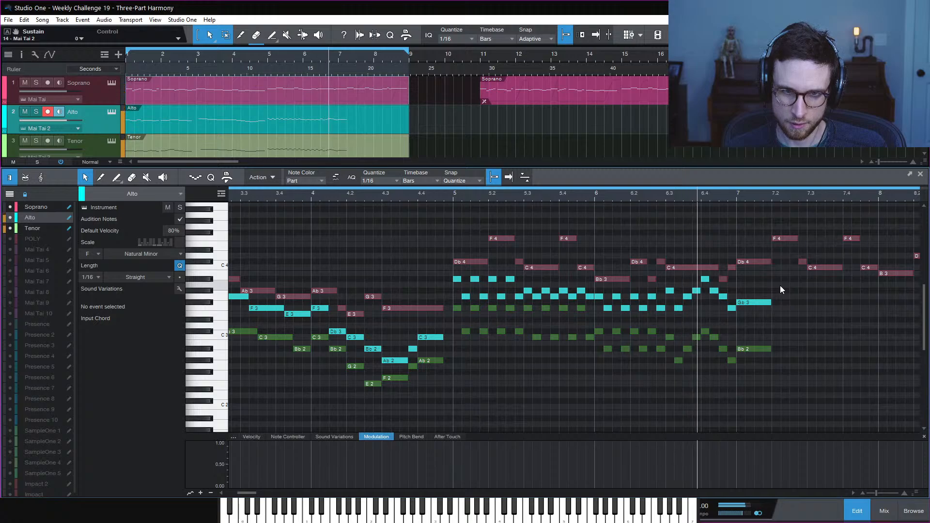
key(space)
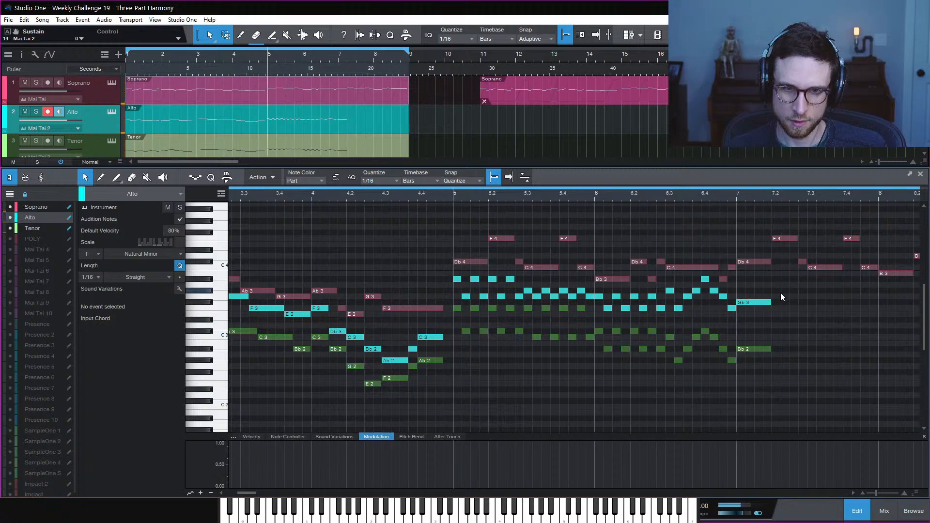
click(728, 198)
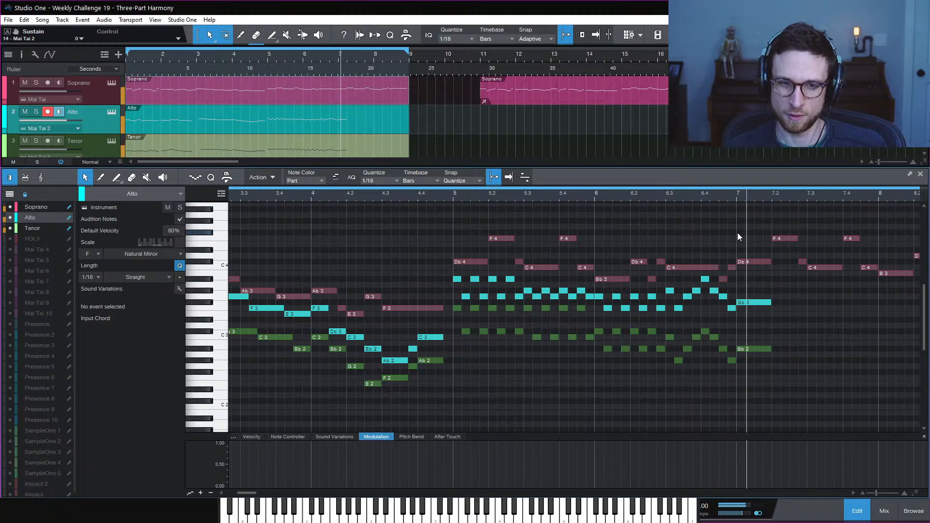
key(space)
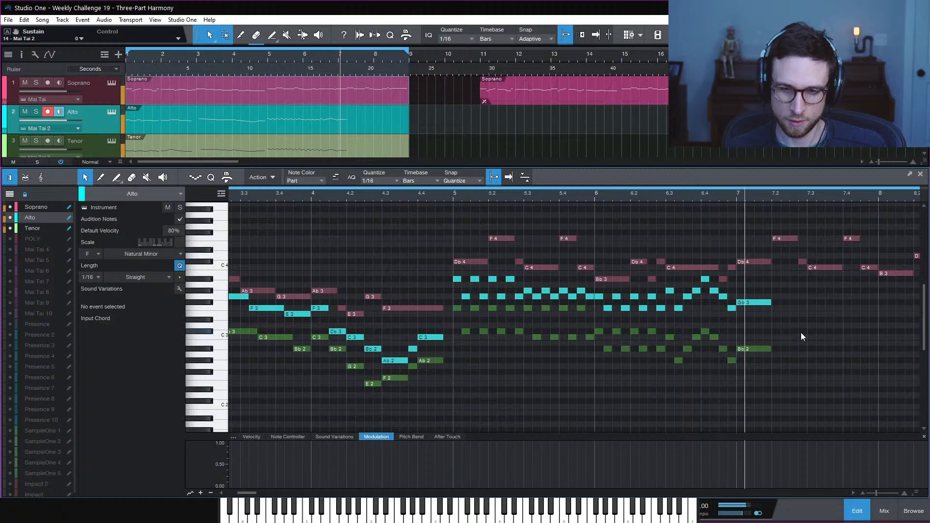
key(space)
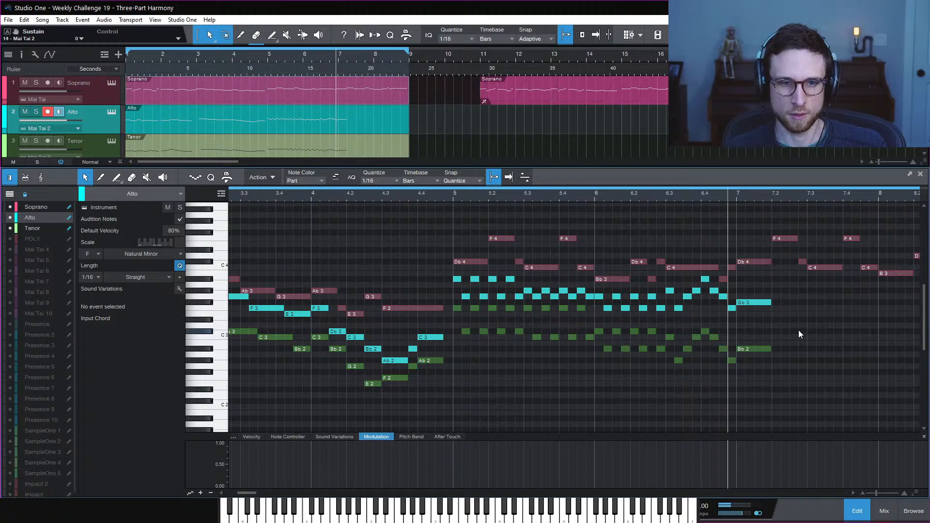
key(space)
key(space)
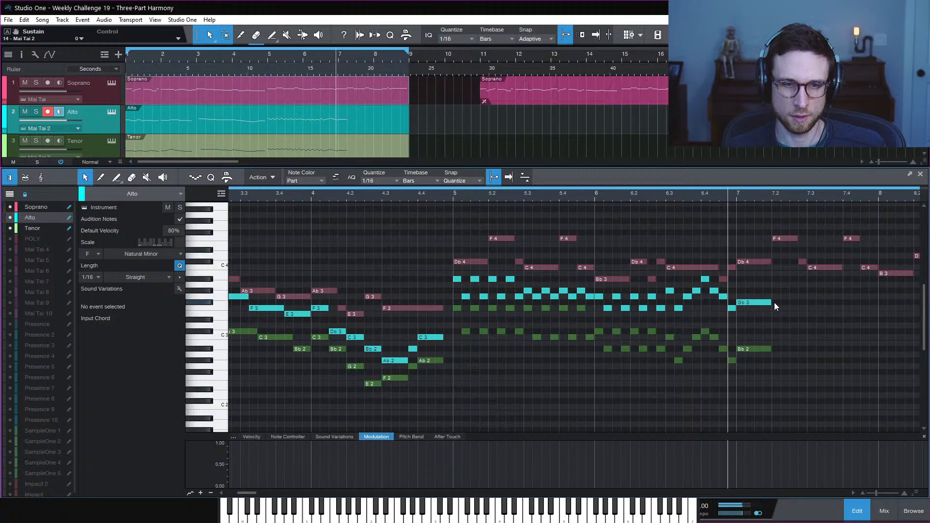
drag(754, 282, 777, 375)
Shorten the bar 7 Tenor Bb2 and Alto Gb3 notes to half a beat
click(758, 350)
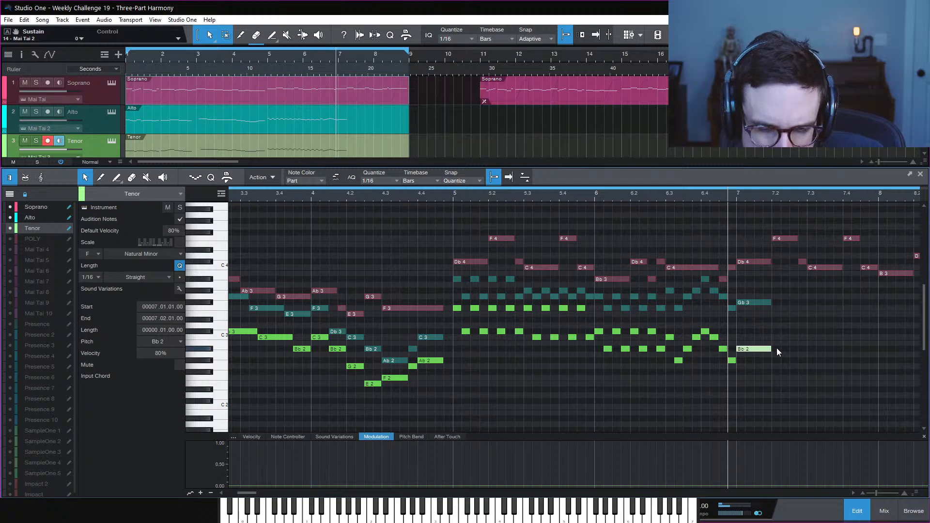
mouse_move(774, 349)
mouse_down()
mouse_move(759, 352)
mouse_move(765, 335)
mouse_move(781, 337)
mouse_up()
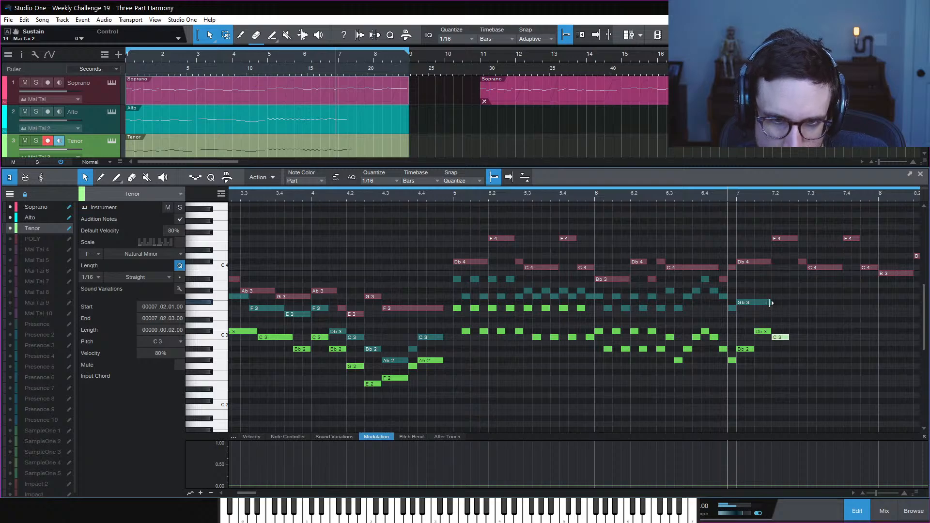
drag(771, 303, 757, 304)
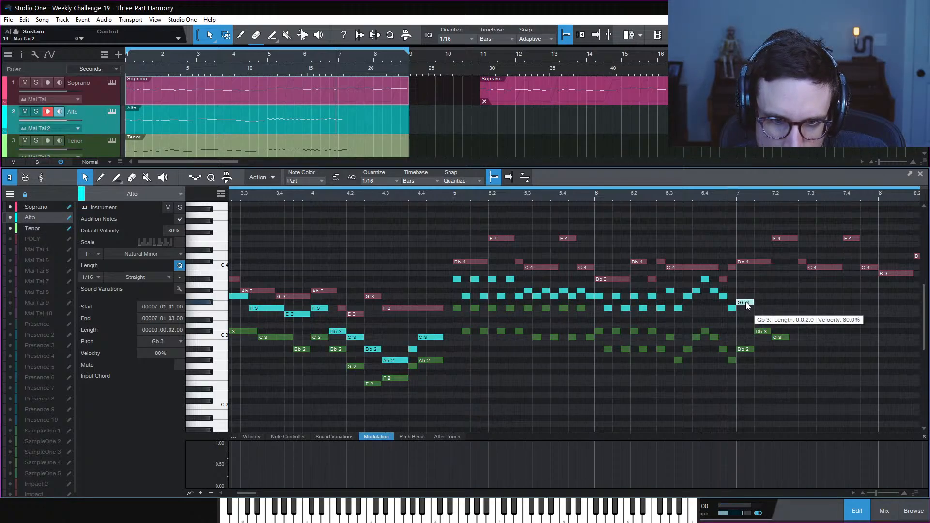
Copy Gb3 up to Bb3 and C3 to Bb2 at 7.2.4, copy Bb3 down to Ab3, and add Gb3 at 7.3
drag(747, 304, 766, 281)
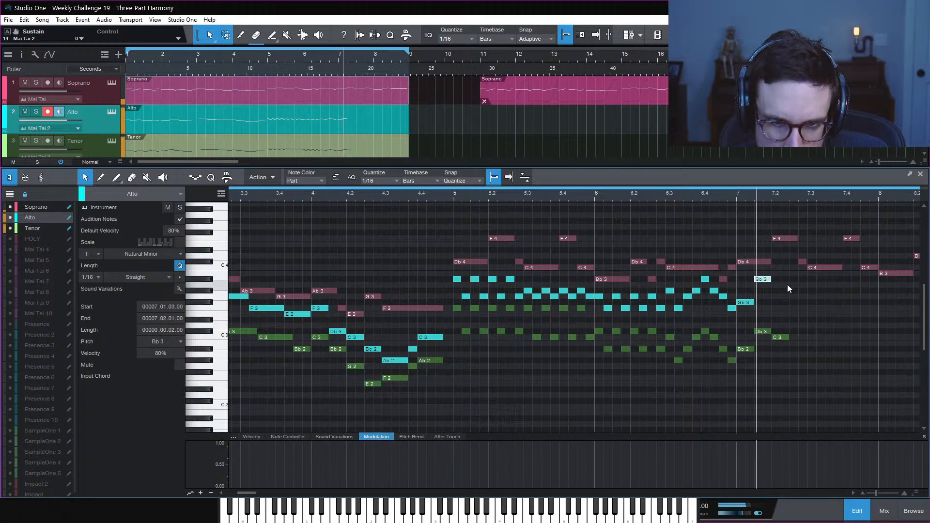
drag(780, 338, 804, 350)
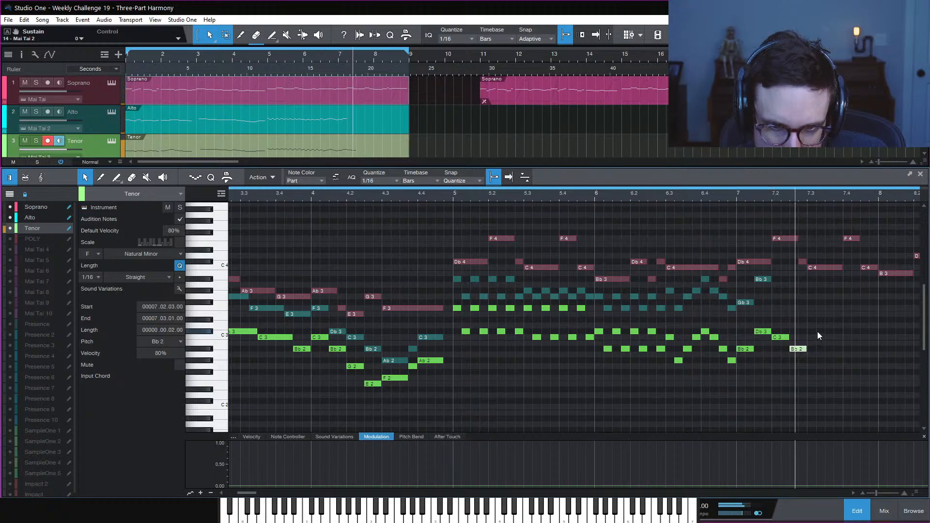
click(763, 280)
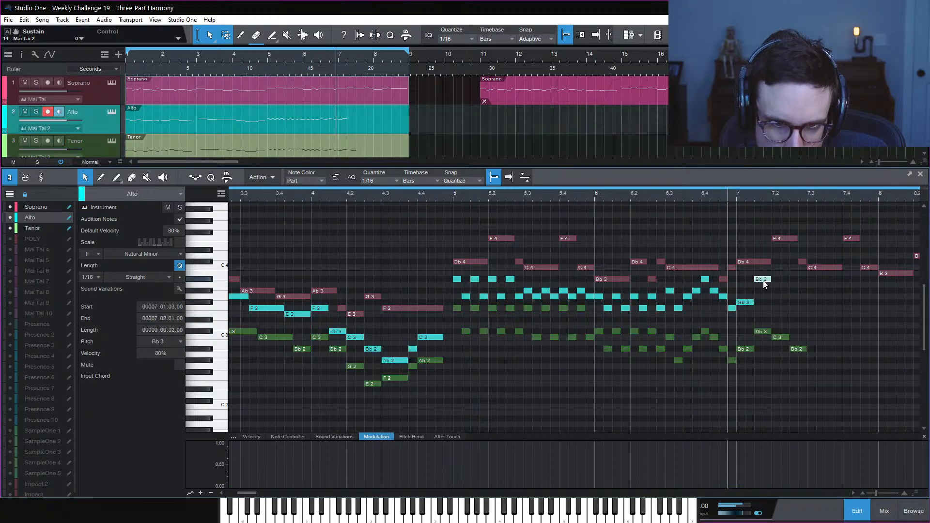
drag(763, 280, 798, 303)
click(818, 294)
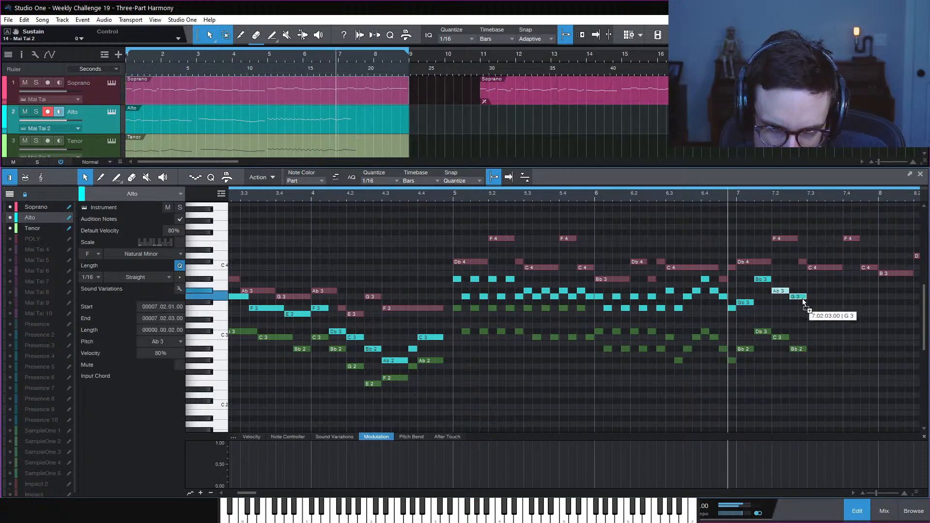
click(820, 303)
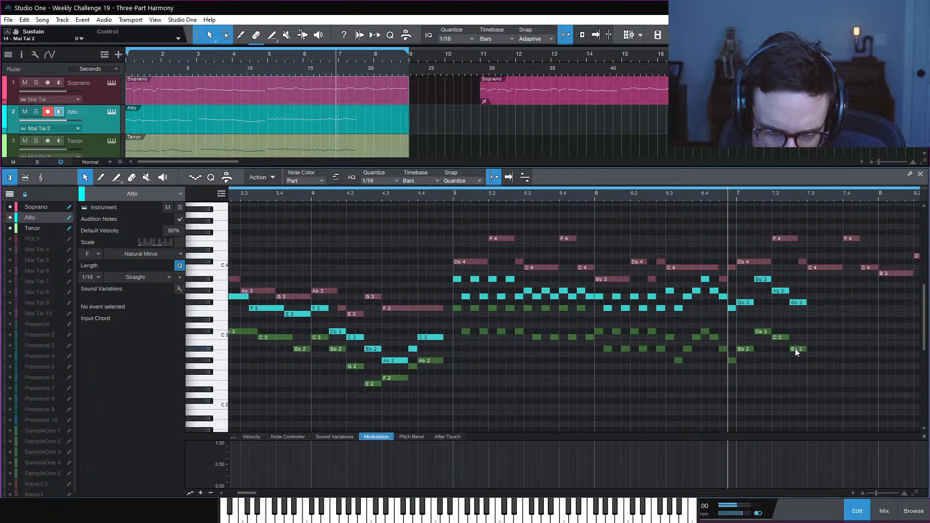
Copy Tenor Bb2 to Ab2 and Alto Gb3 to F3 at 7.3, lengthen both, and replay the phrase
drag(795, 348, 816, 349)
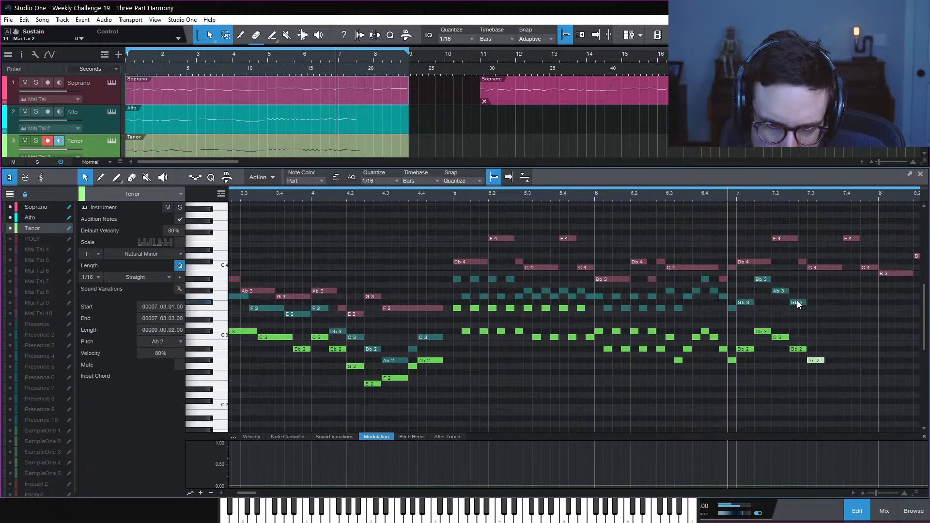
mouse_move(799, 304)
mouse_down()
mouse_move(824, 312)
mouse_move(827, 301)
mouse_move(816, 310)
mouse_up()
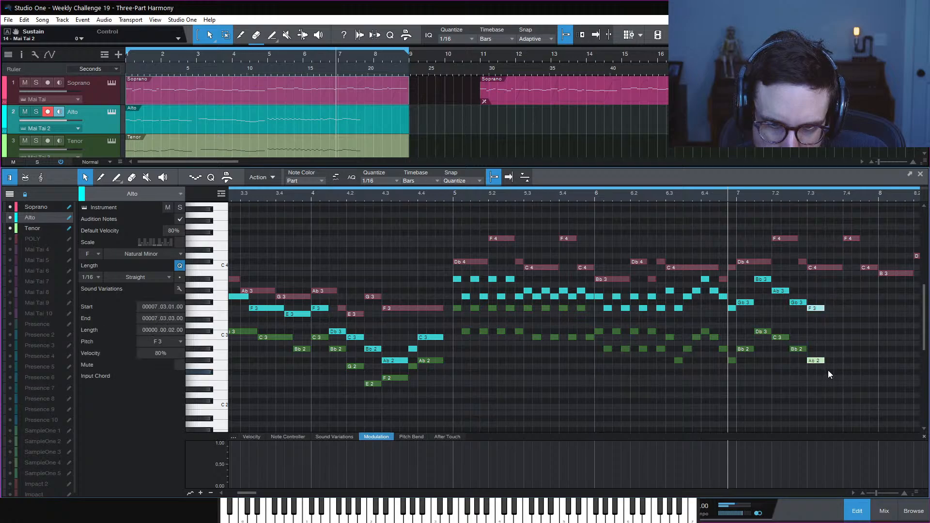
drag(824, 361, 843, 360)
key(space)
click(849, 343)
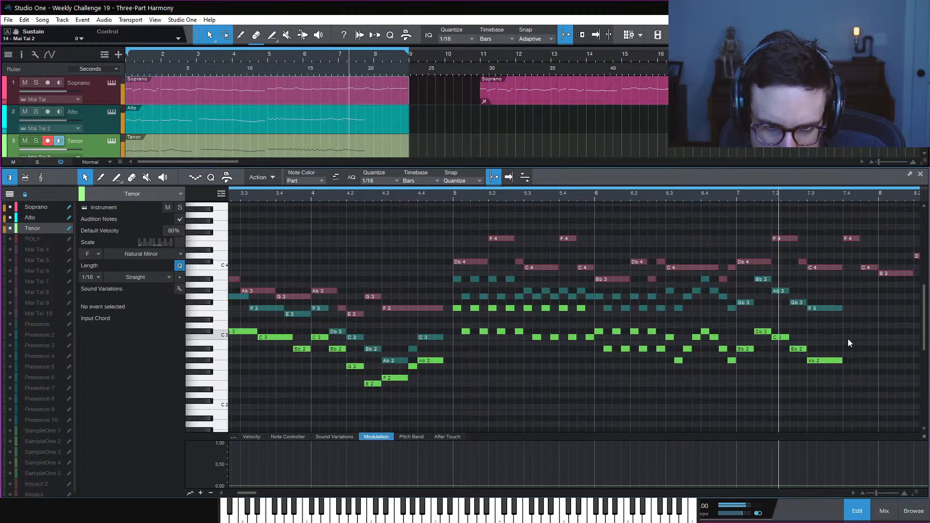
key(space)
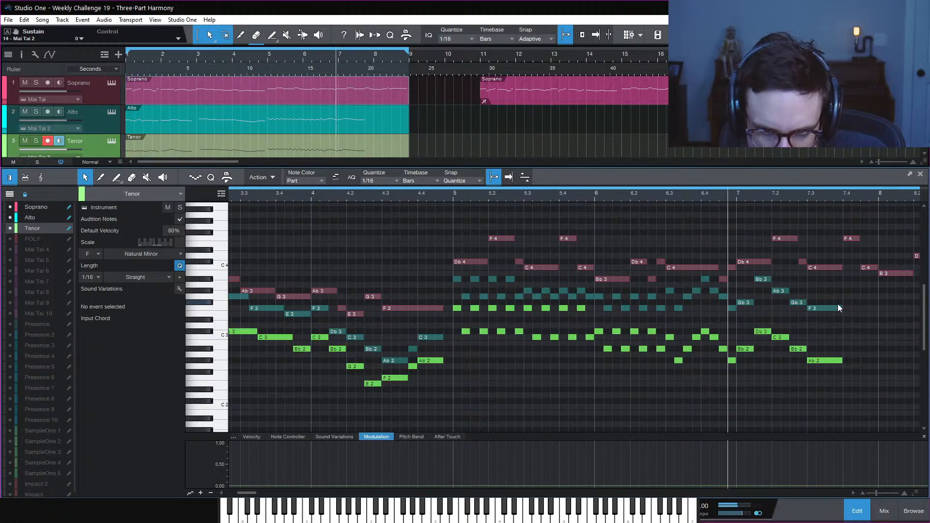
key(space)
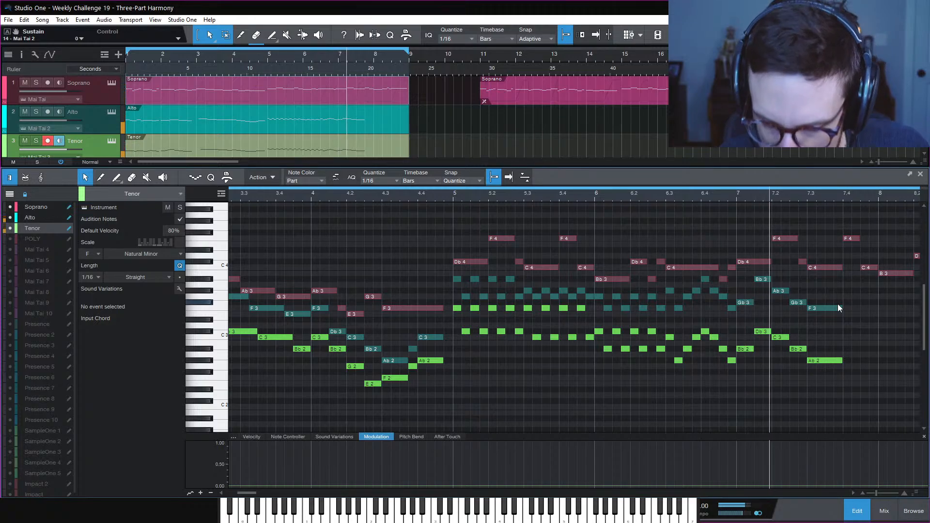
key(space)
key(space)
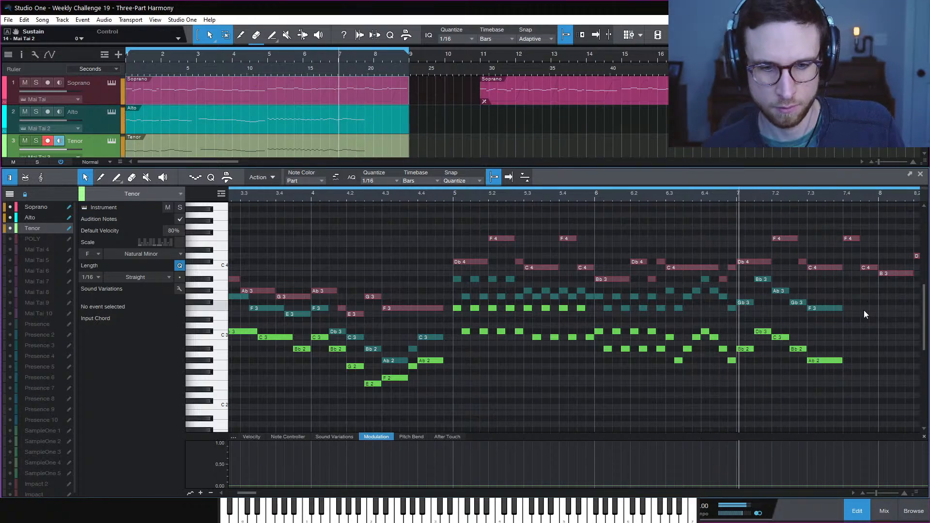
key(space)
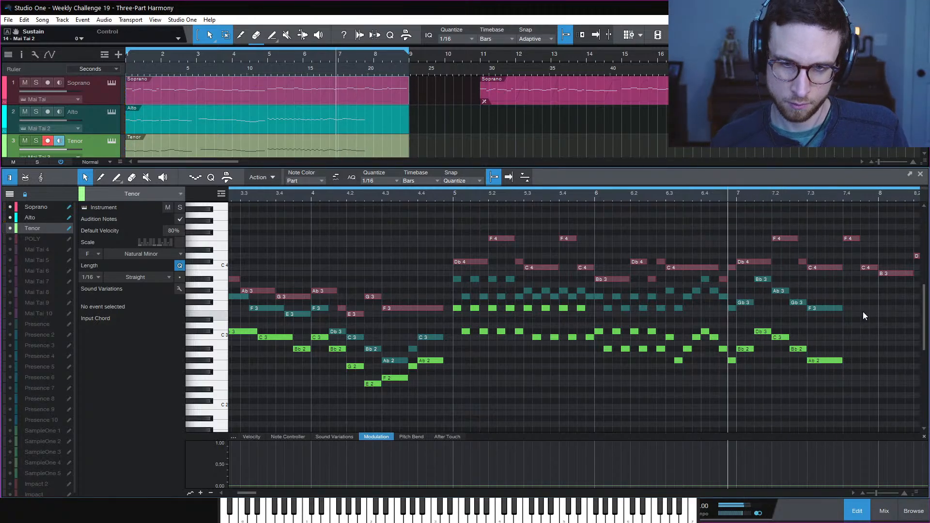
key(space)
key(space)
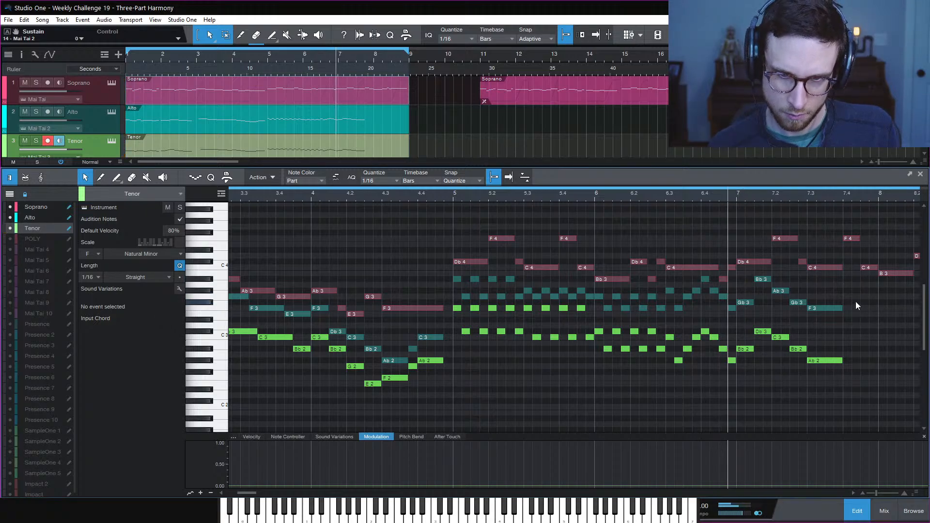
Shorten the Alto F3 and add G3, Ab3, G3 sixteenth notes after it, then play the run
drag(842, 308, 825, 309)
double_click(829, 297)
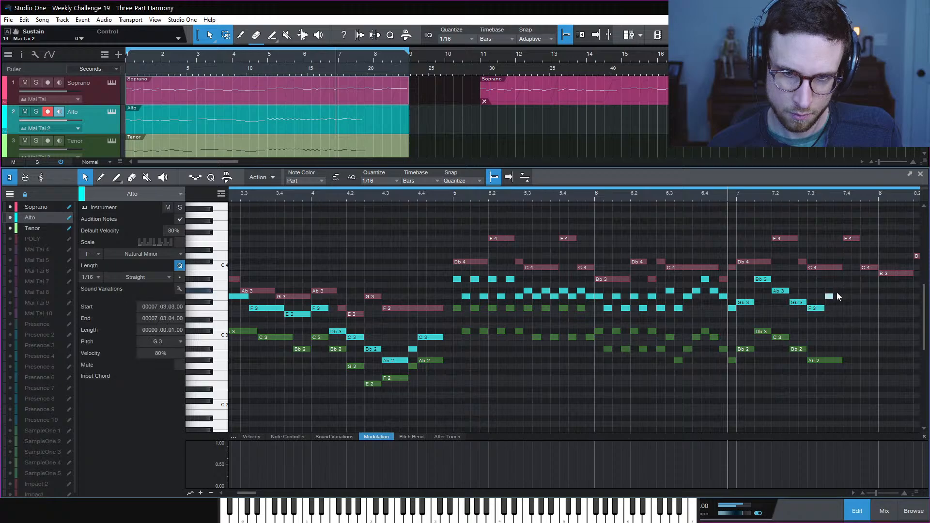
double_click(840, 291)
double_click(847, 297)
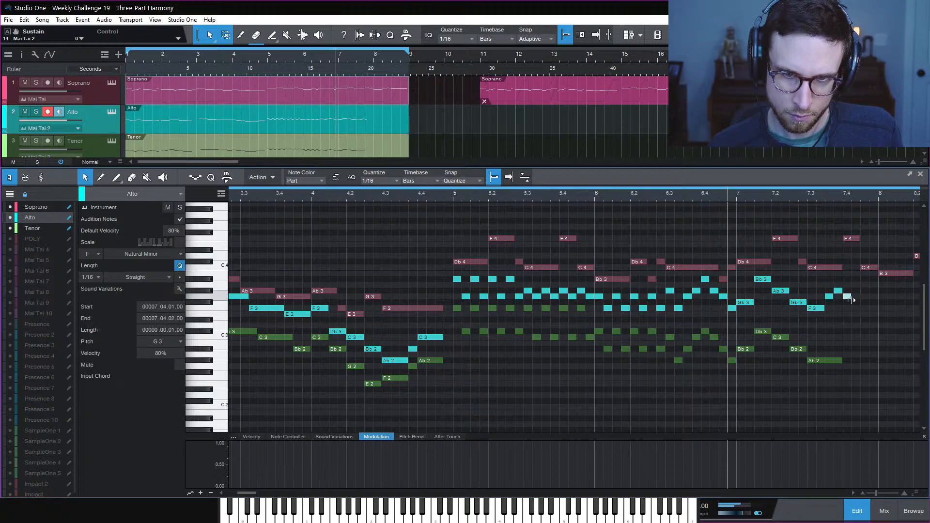
click(816, 237)
key(space)
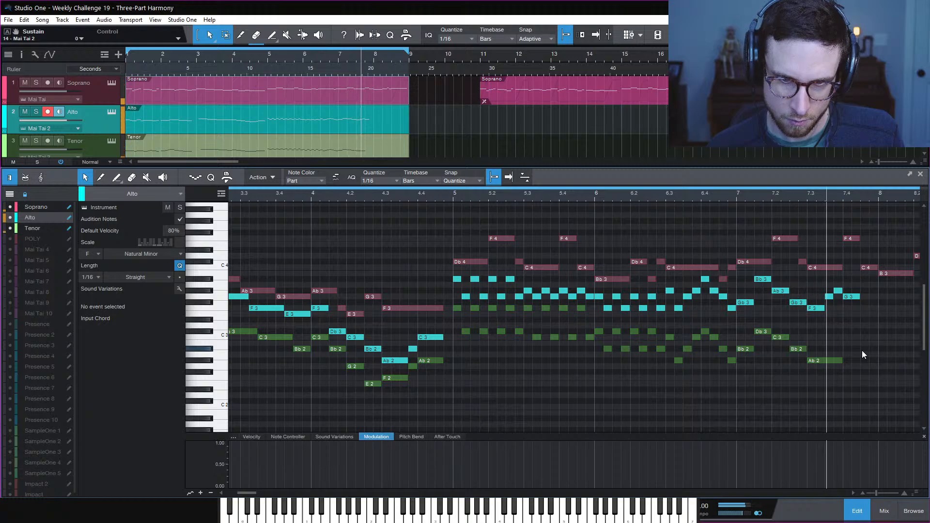
key(space)
key(space)
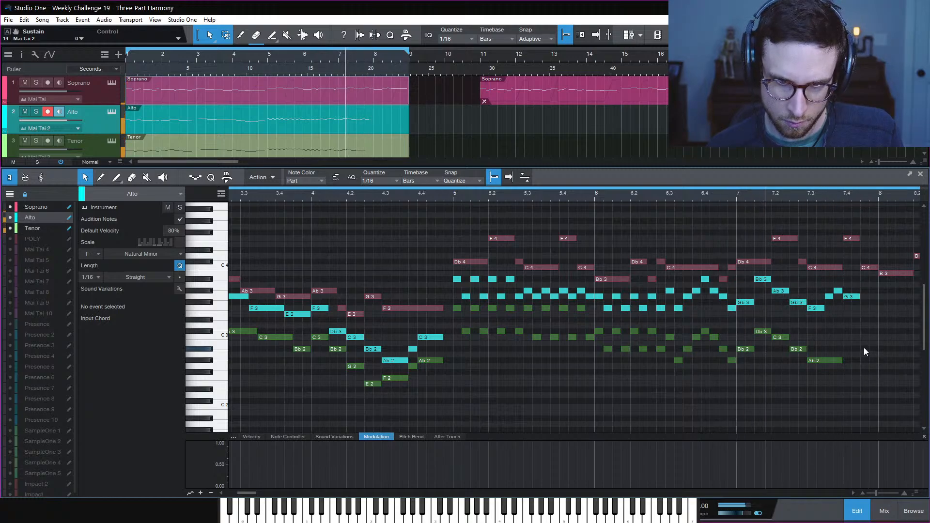
key(space)
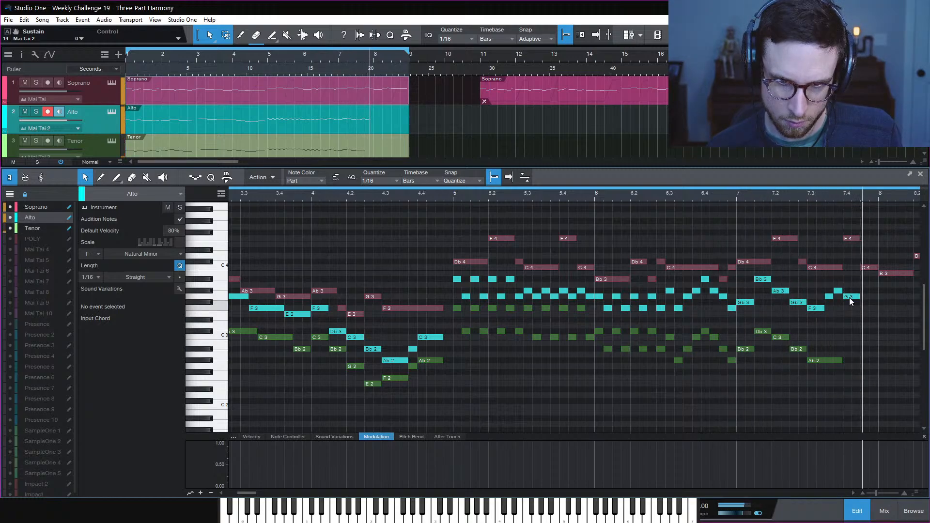
Raise the Alto note near 7.4 to Bb3, add an Ab3 after it, and audition from bar 7
drag(851, 301, 856, 284)
click(862, 295)
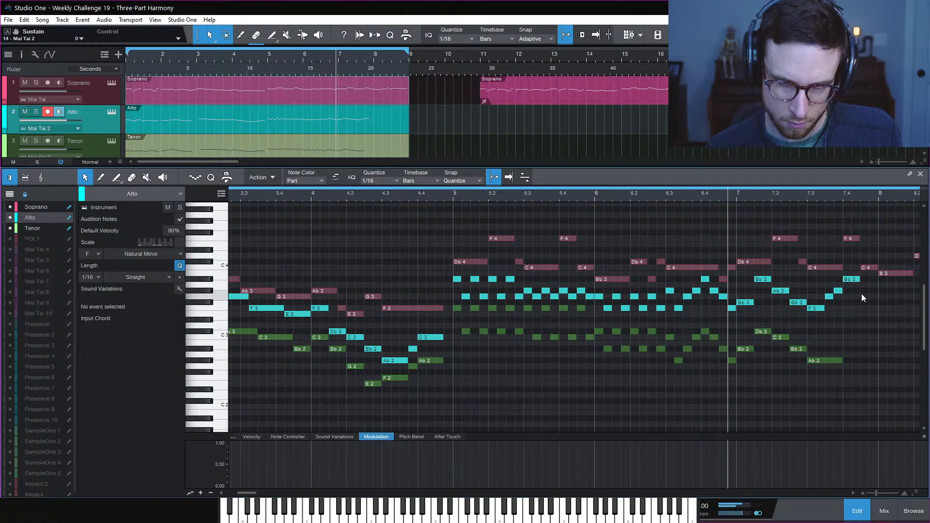
key(space)
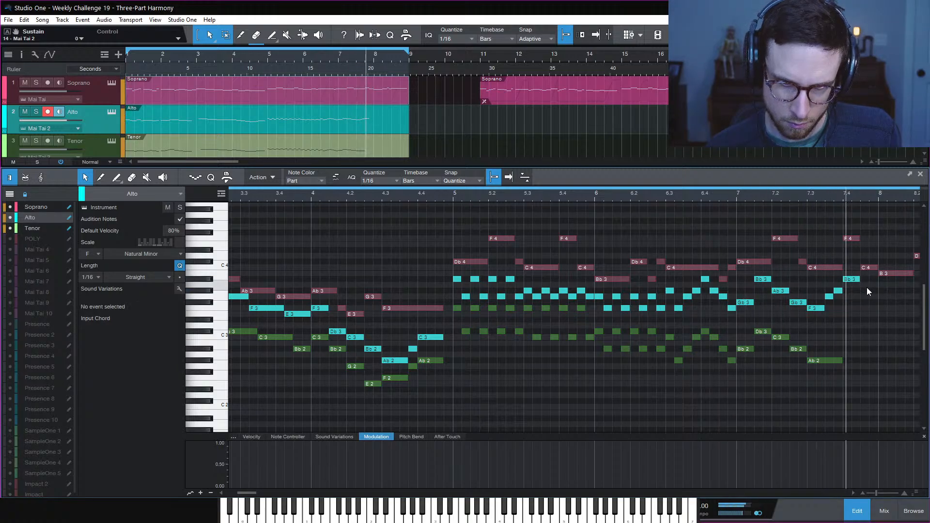
key(space)
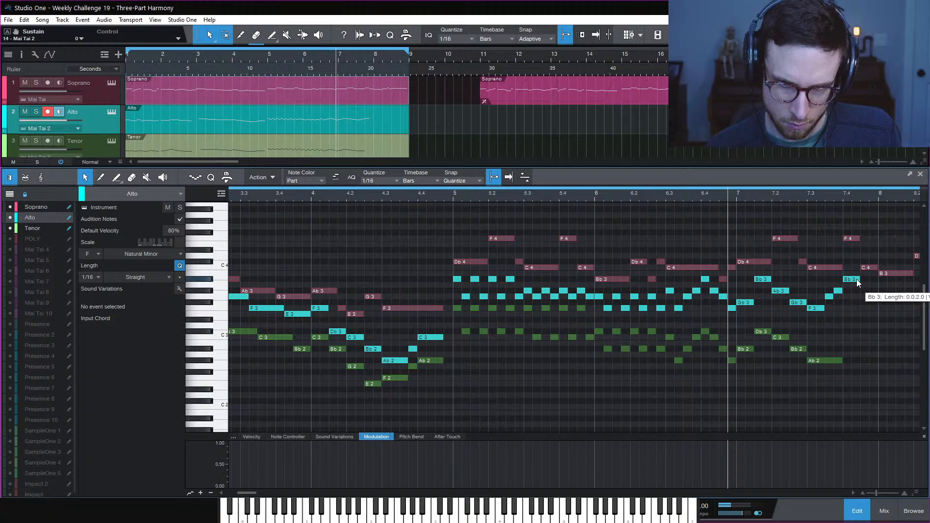
drag(864, 290, 873, 290)
key(space)
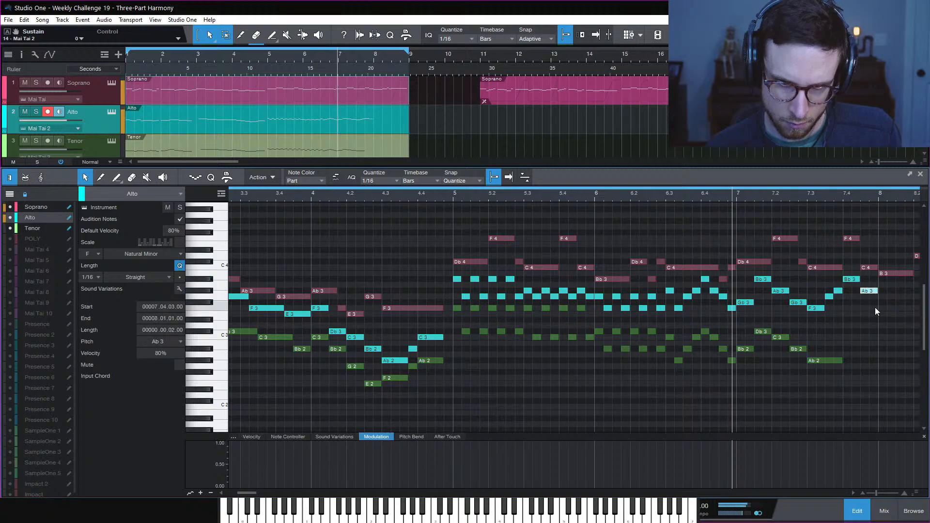
click(875, 309)
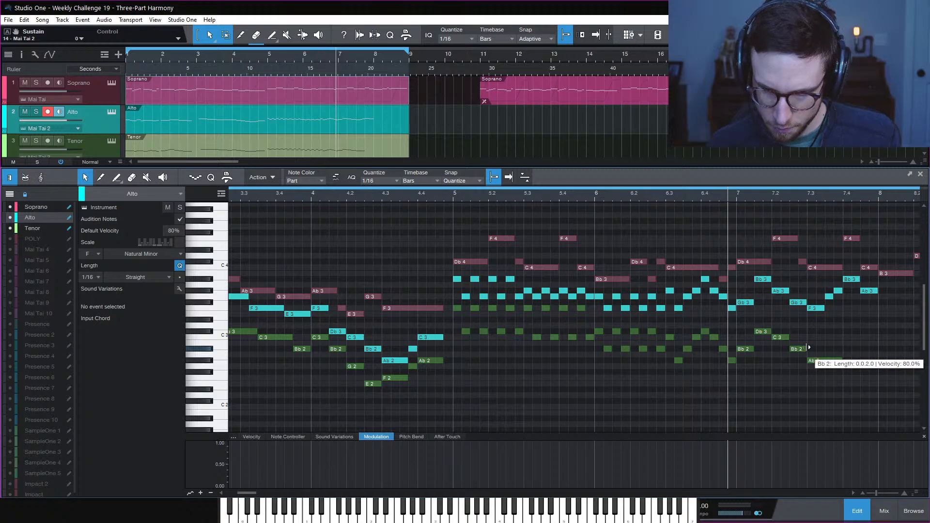
click(736, 199)
key(space)
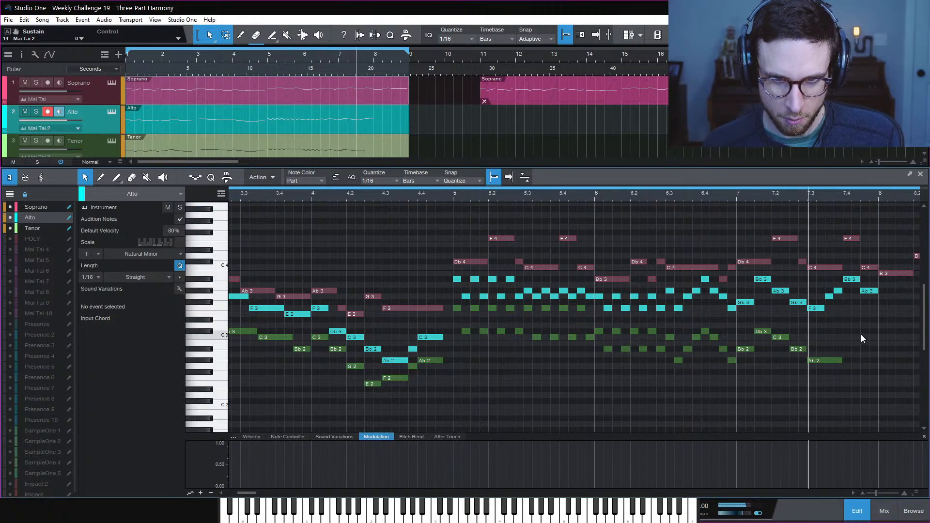
key(space)
Copy the Tenor Ab2 to a Db3 at 7.4, shorten it, and replay from bar 7
click(825, 363)
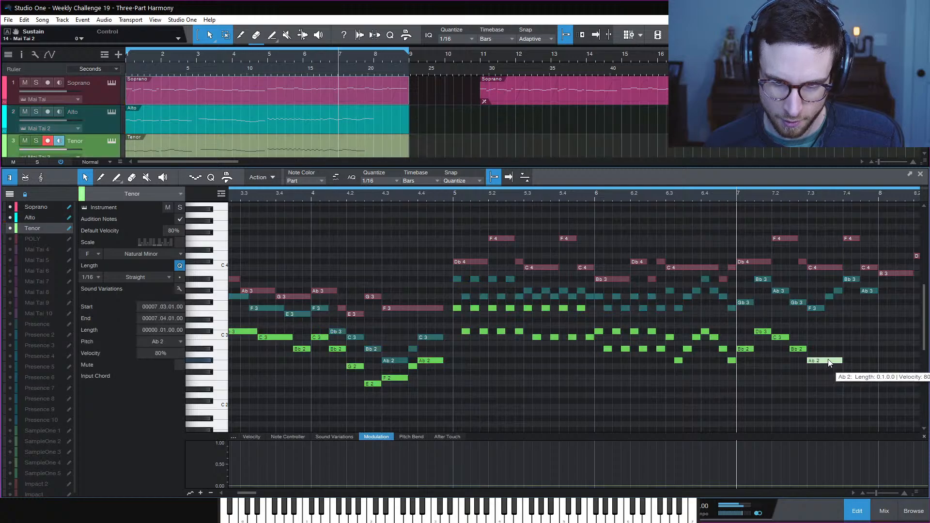
drag(824, 363, 856, 336)
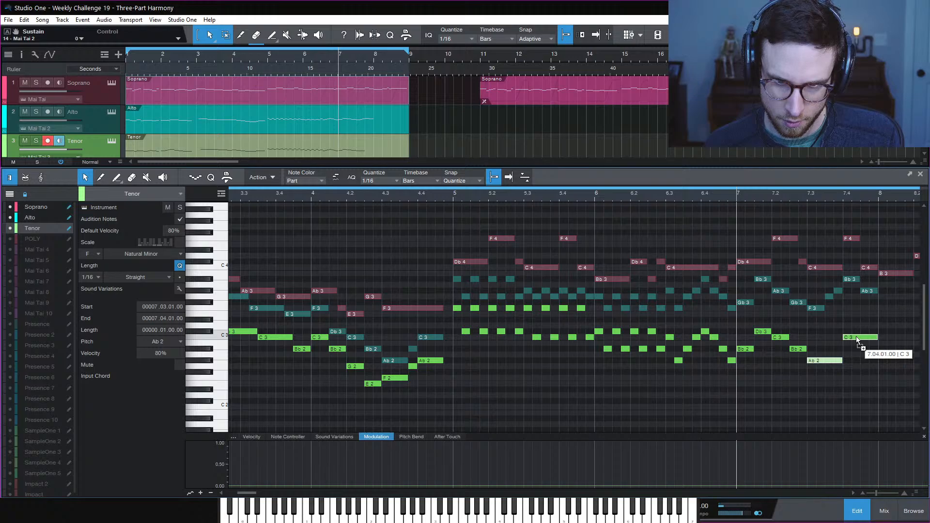
drag(856, 336, 856, 334)
key(space)
click(856, 344)
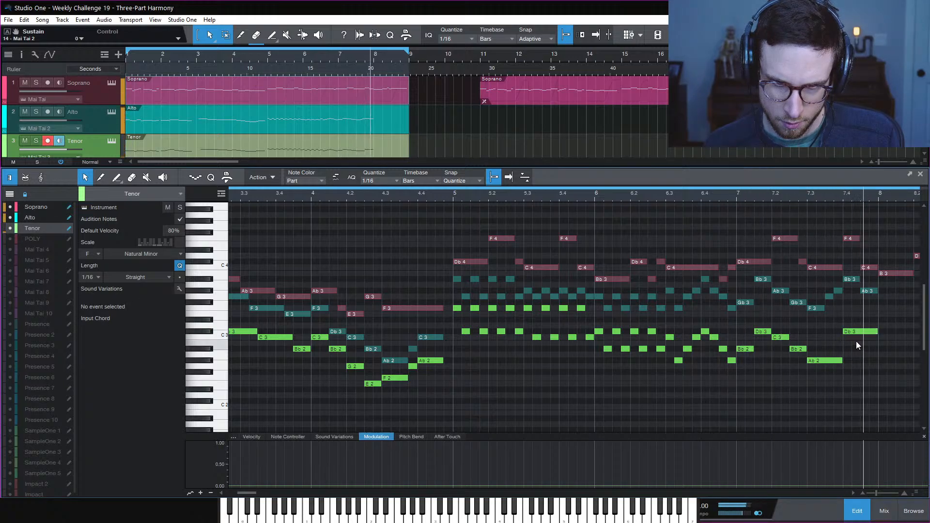
drag(878, 333, 853, 326)
click(864, 343)
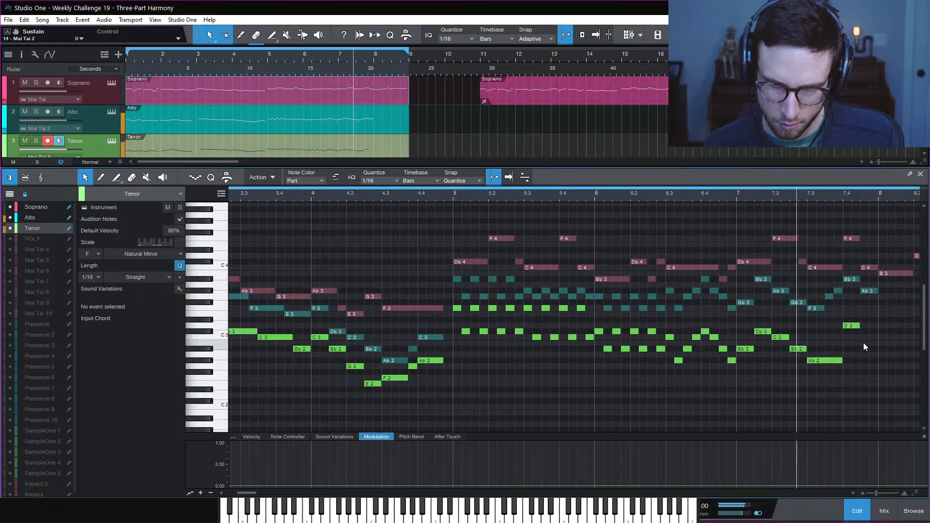
key(space)
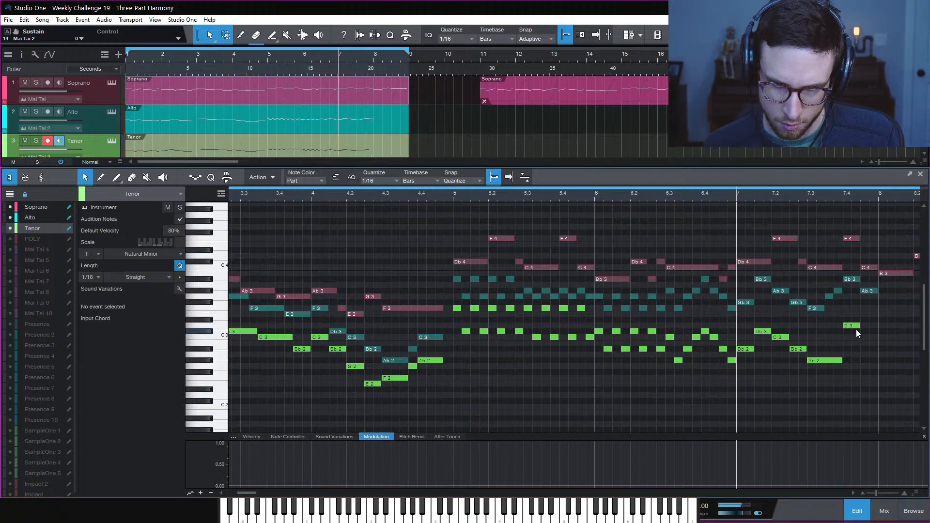
key(space)
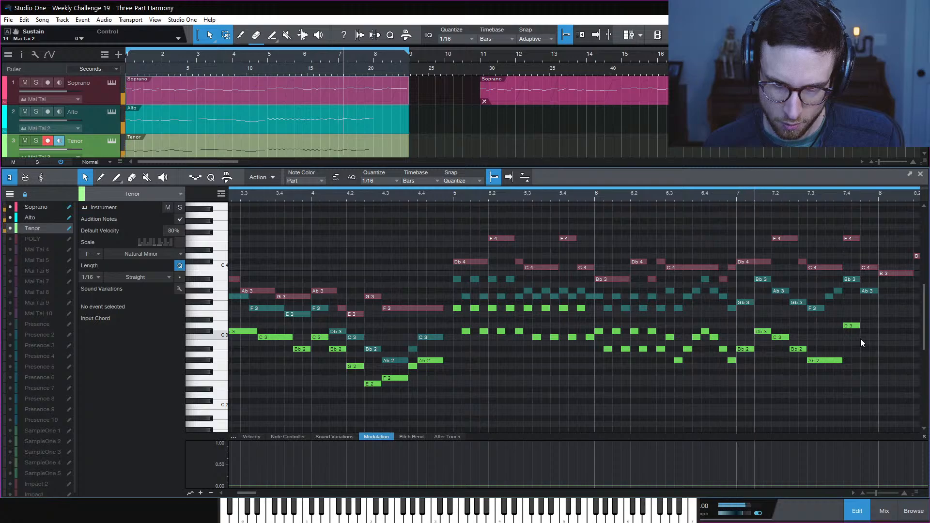
key(space)
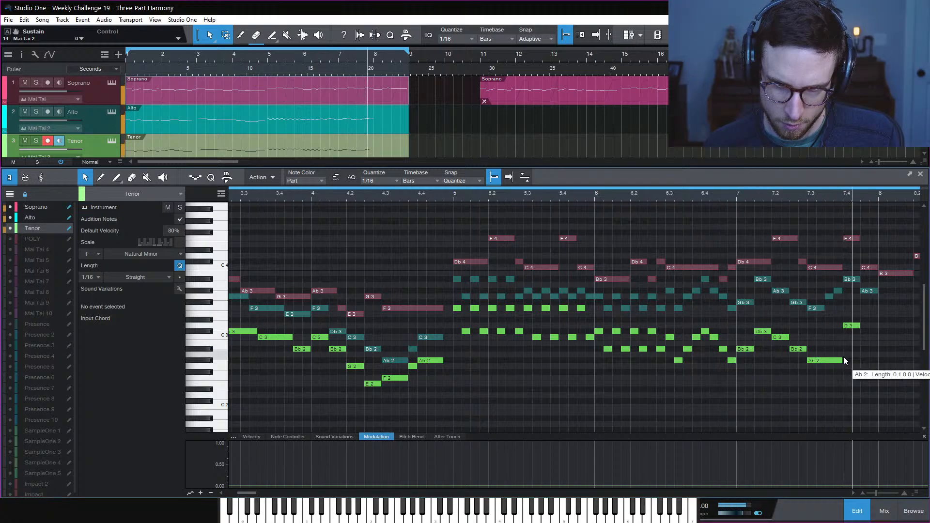
Correct the Tenor D3 back to Db3 and extend it to reach bar 8
scroll(857, 328, right, 5)
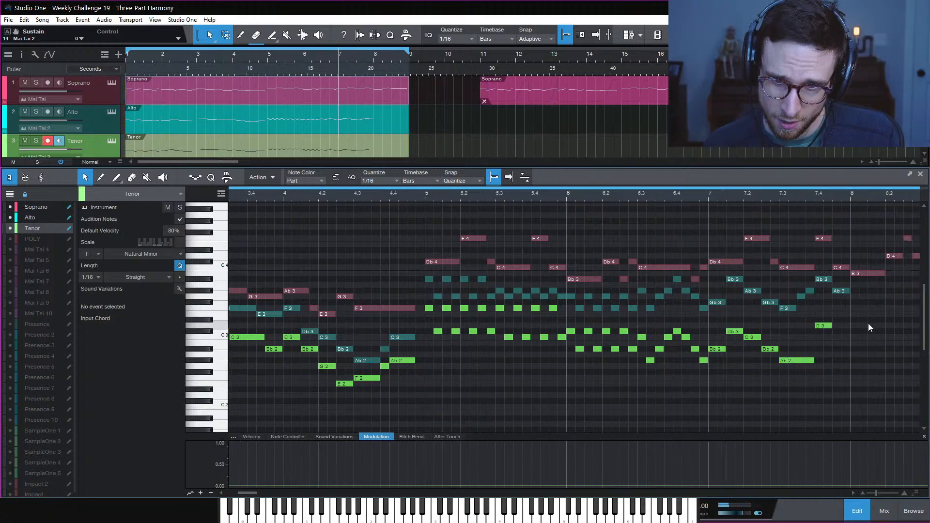
key(space)
key(space)
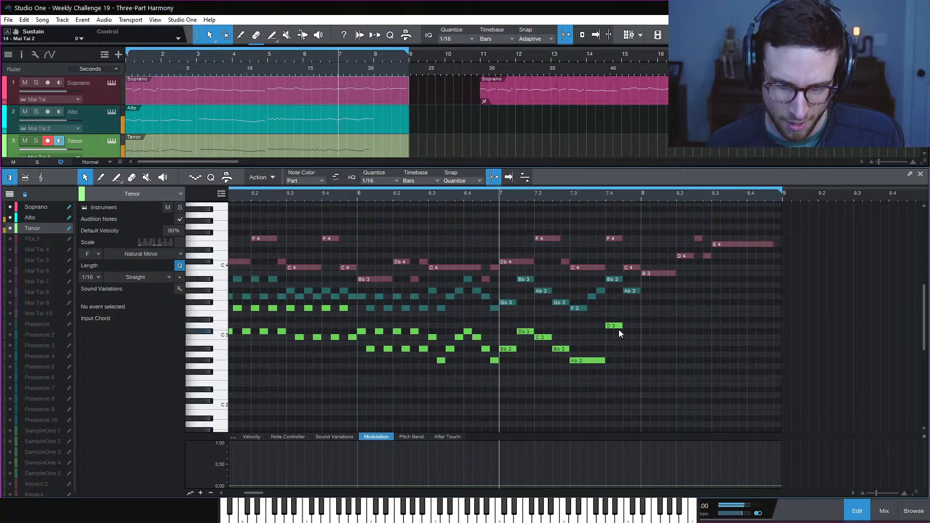
drag(614, 329, 615, 334)
key(space)
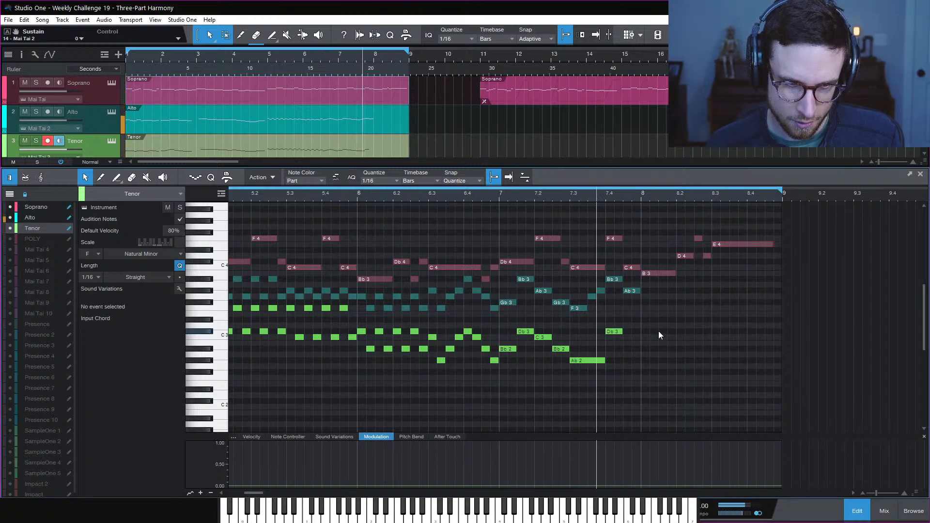
key(space)
drag(627, 333, 640, 332)
key(space)
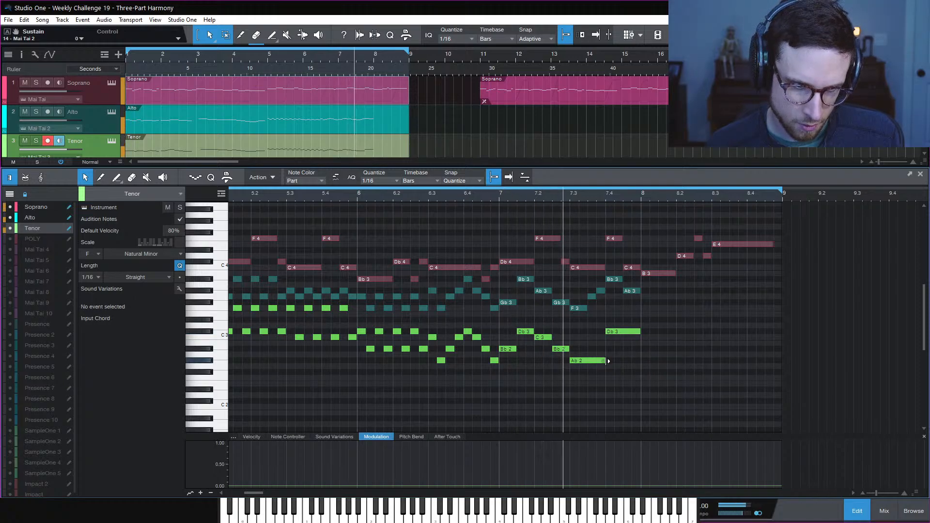
key(space)
Shorten the Tenor Ab2 and add a C3 after it, then resume playback from bar 7
drag(609, 362, 600, 339)
key(space)
click(626, 349)
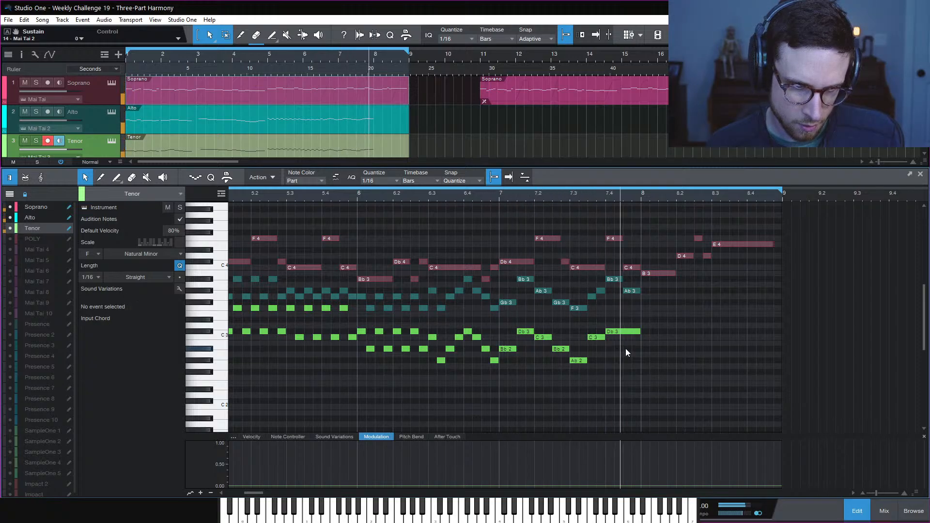
key(space)
key(space)
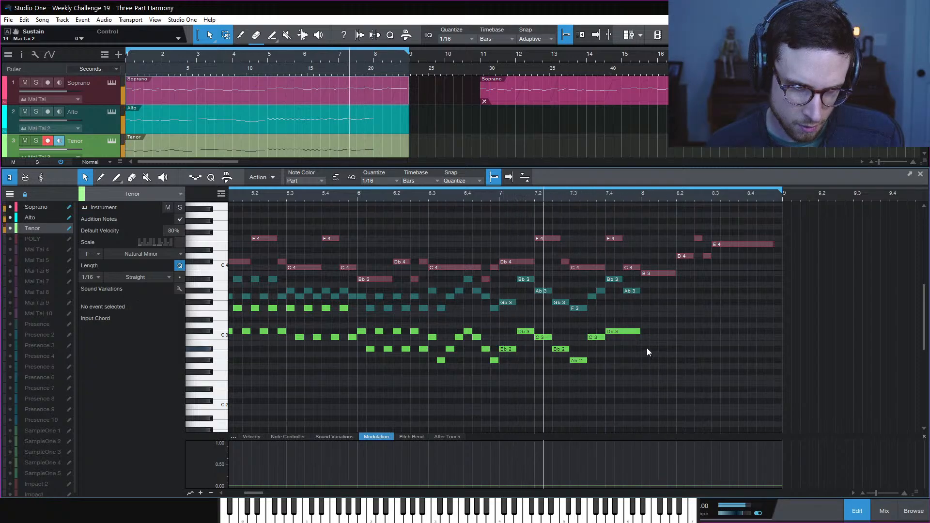
key(space)
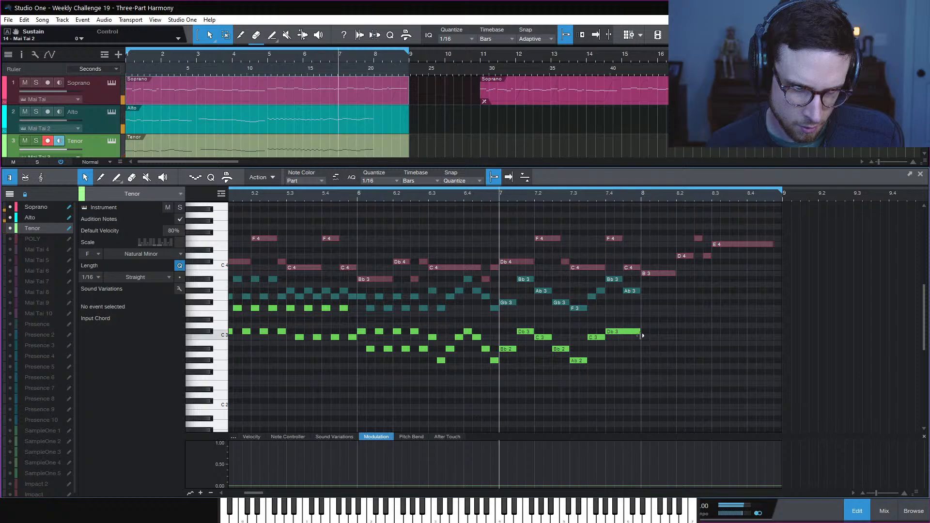
Shorten Db3 to end at 7.04.04 and copy it up to an F3 one sixteenth earlier
drag(640, 334, 624, 336)
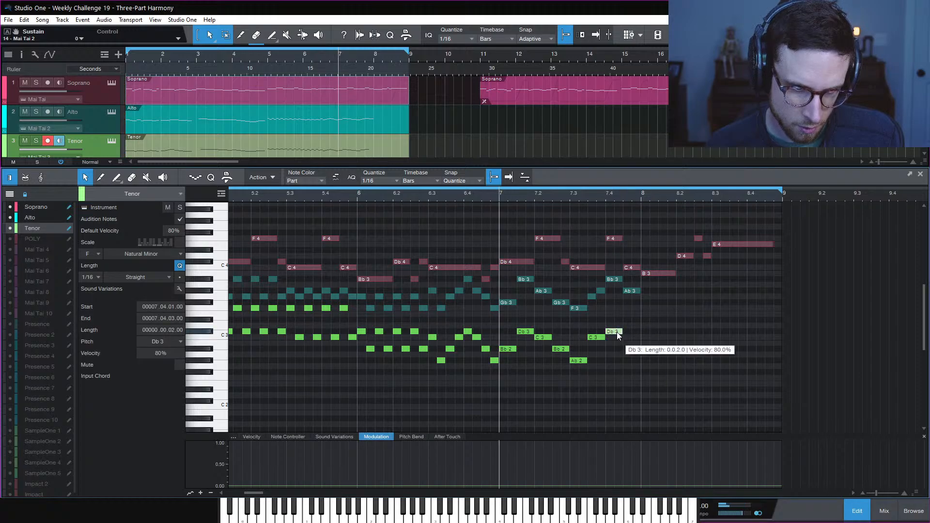
drag(617, 335, 638, 307)
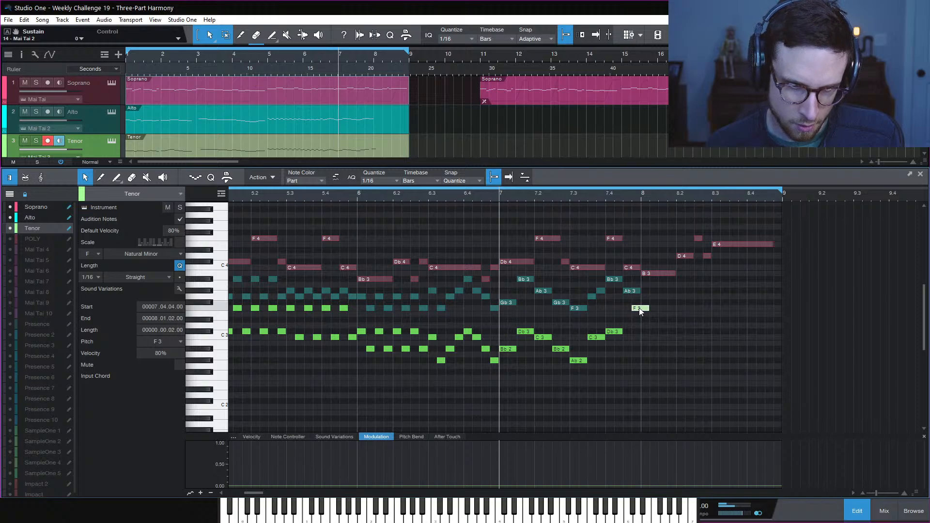
key(space)
click(677, 332)
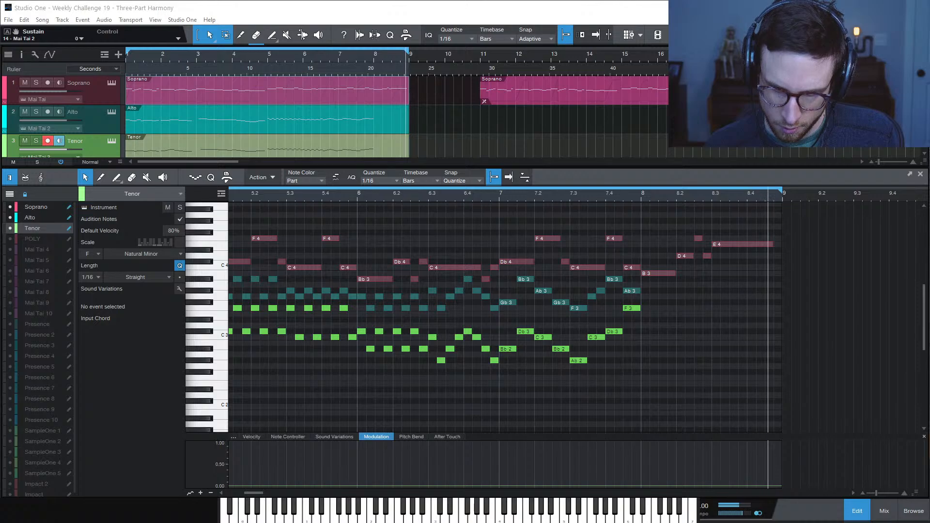
click(668, 361)
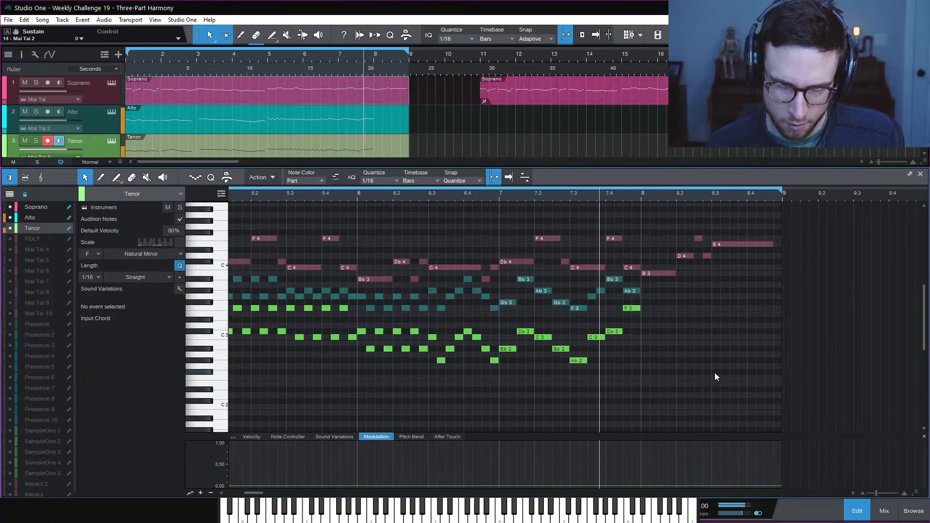
key(space)
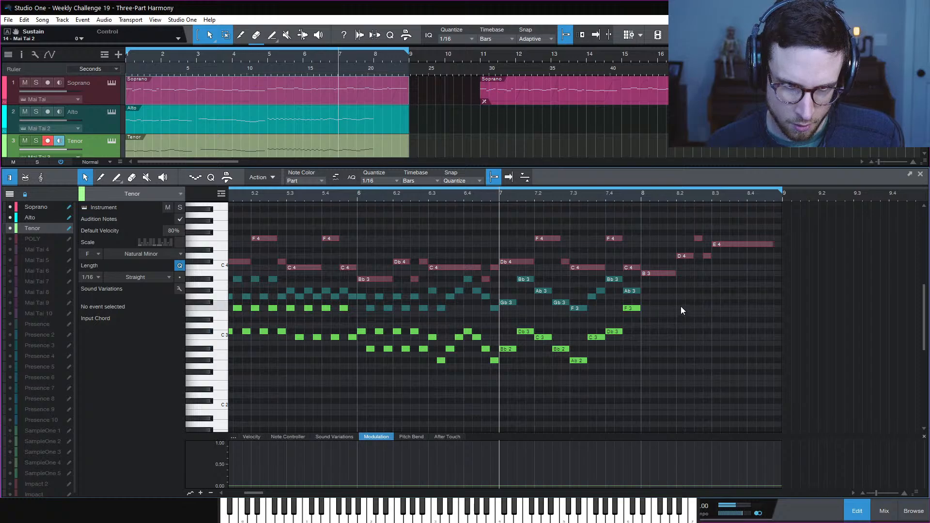
click(641, 197)
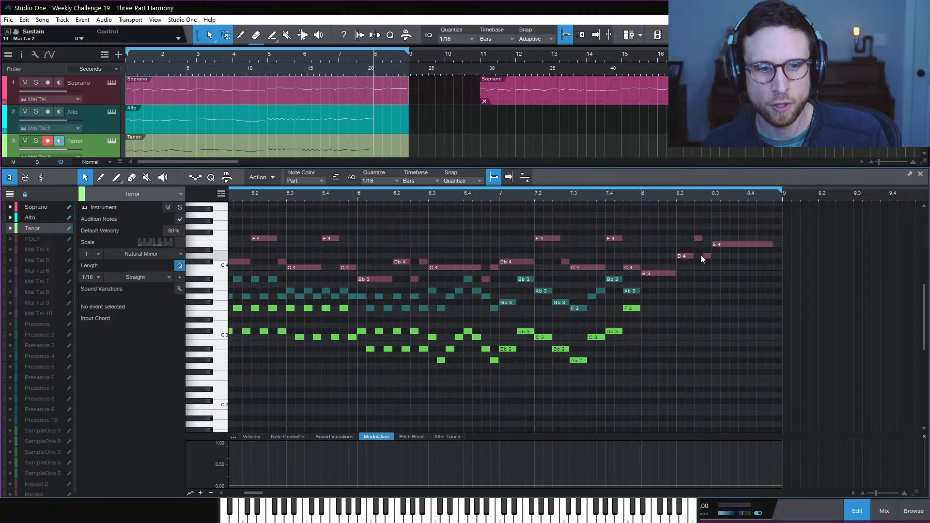
key(space)
key(space)
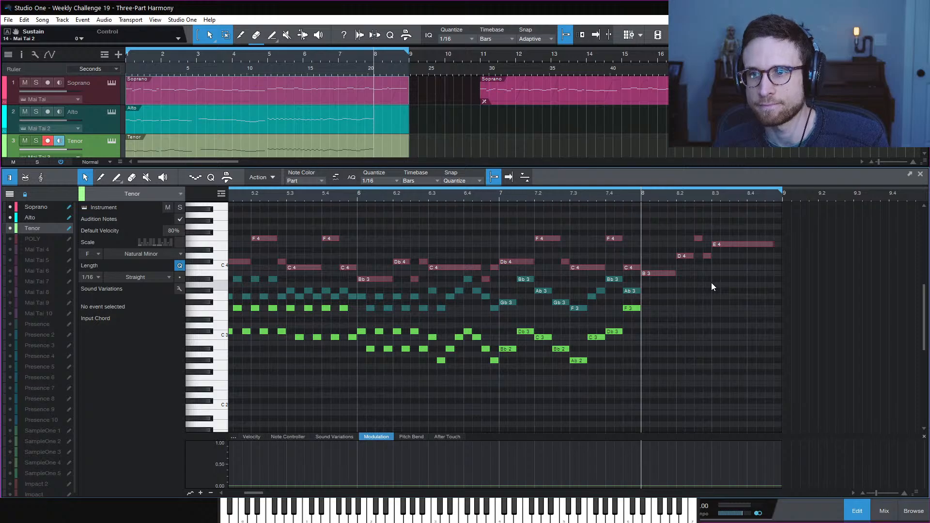
click(665, 274)
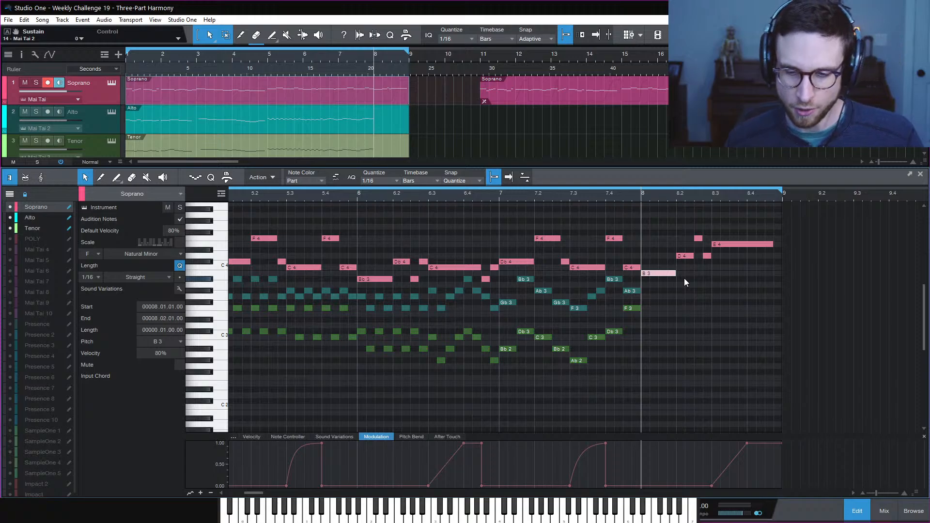
click(688, 286)
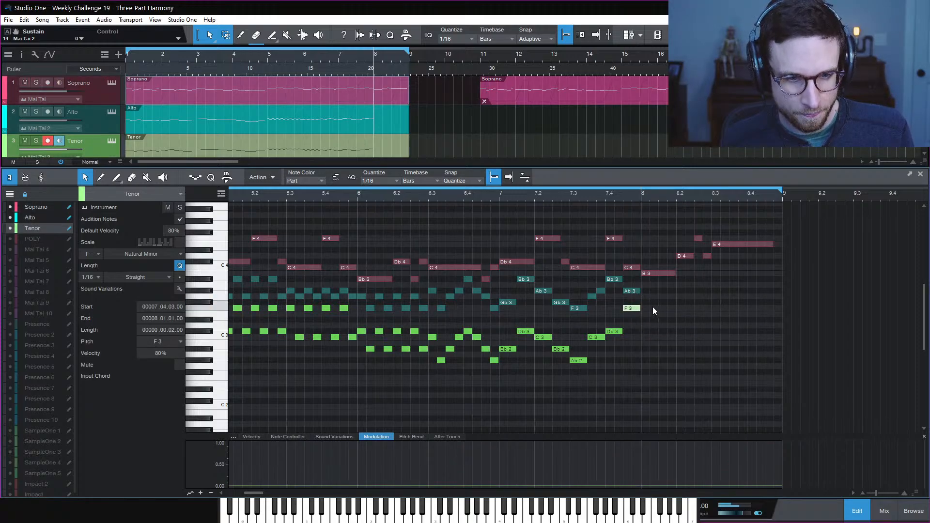
Copy the Alto Ab3 to a G3 at bar 8 and play from bar 7.4
drag(632, 292, 676, 309)
click(639, 308)
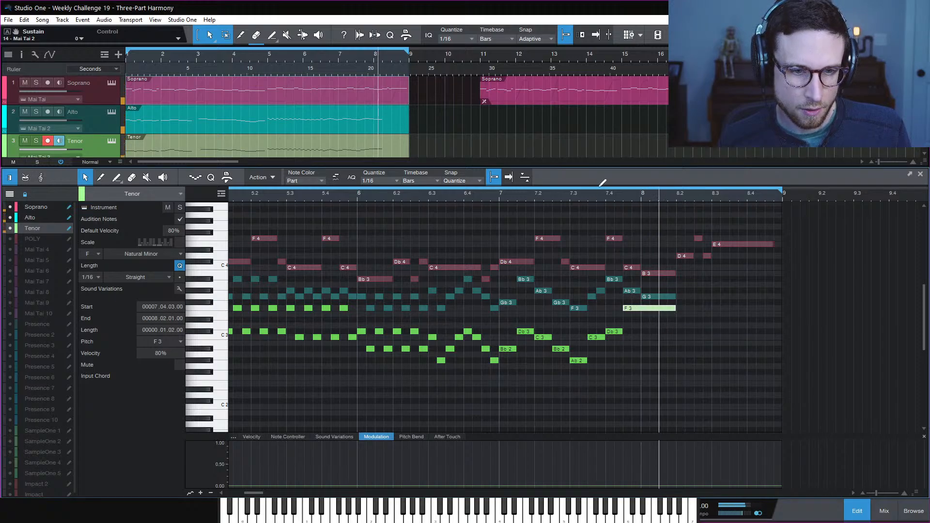
click(604, 199)
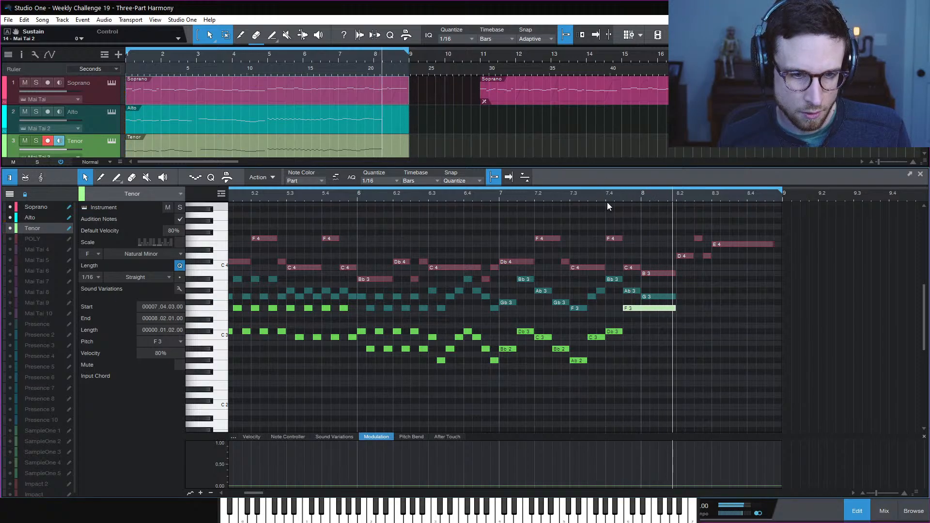
click(607, 202)
key(space)
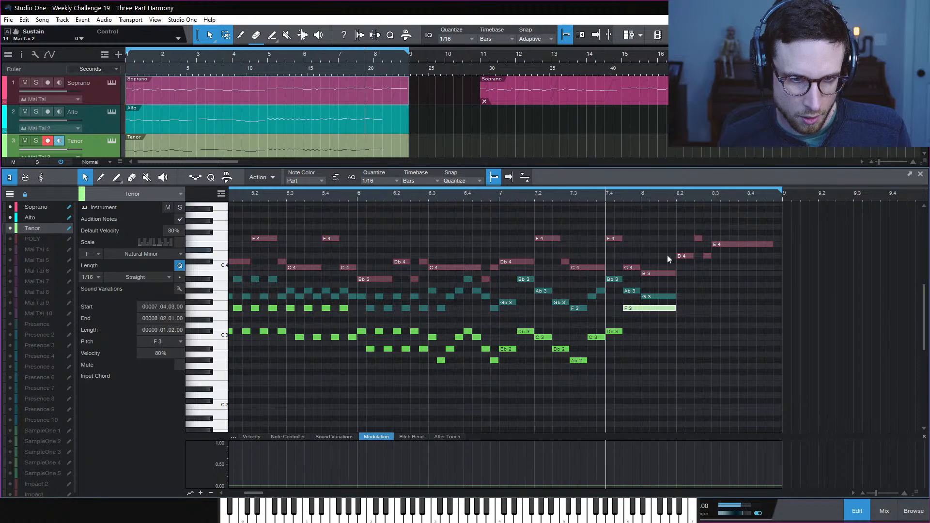
click(681, 310)
Shorten the Tenor F3 and copy the D3 down to a B2 at 8.2
mouse_move(680, 308)
mouse_down()
mouse_move(658, 310)
mouse_move(681, 329)
mouse_up()
key(space)
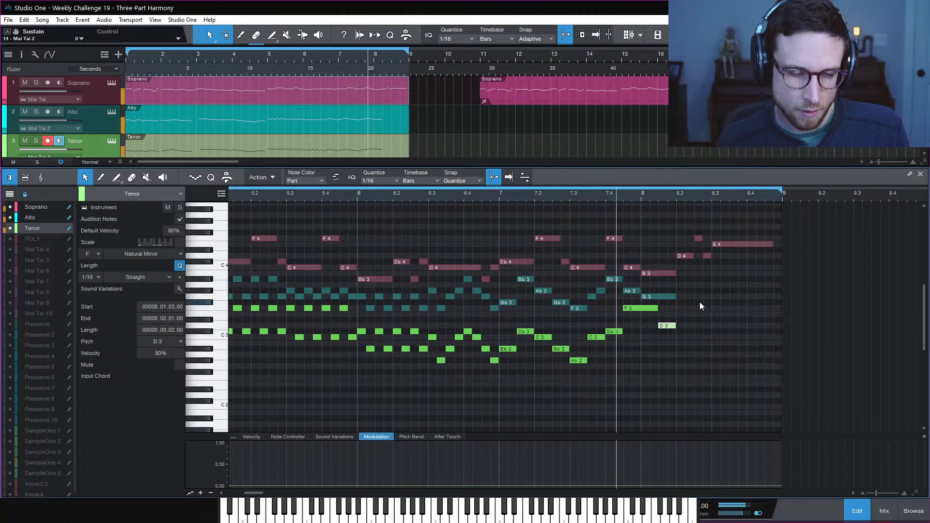
click(699, 301)
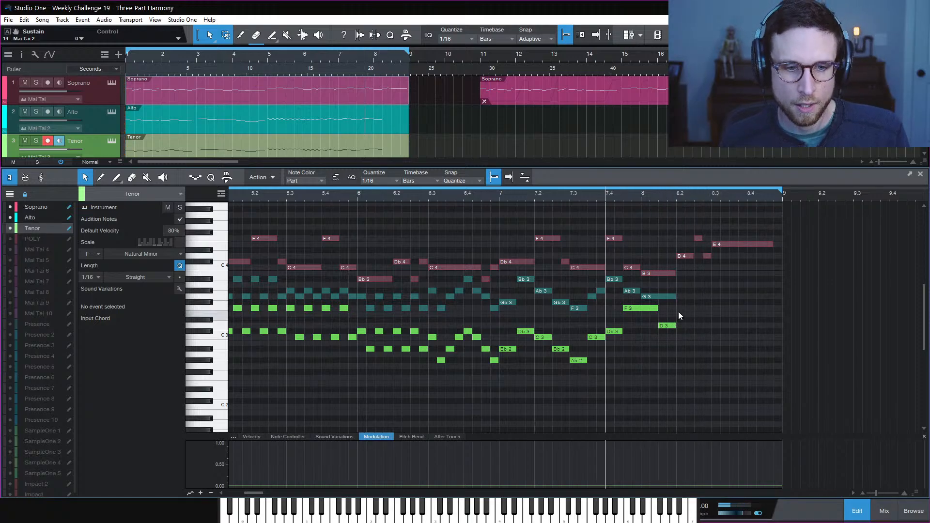
drag(667, 325, 688, 347)
click(694, 335)
Extend the Alto G3 to 8.3 and audition the change
drag(678, 297, 713, 314)
click(739, 314)
key(space)
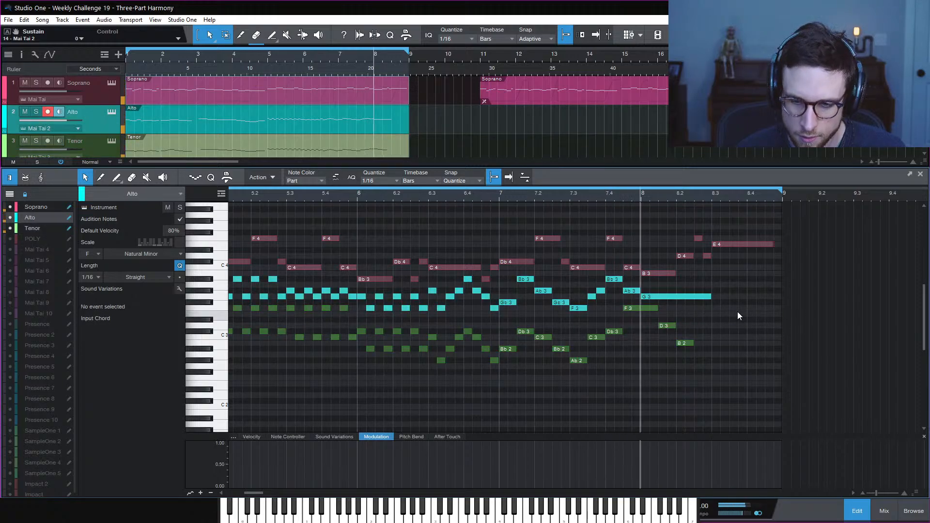
key(space)
key(space)
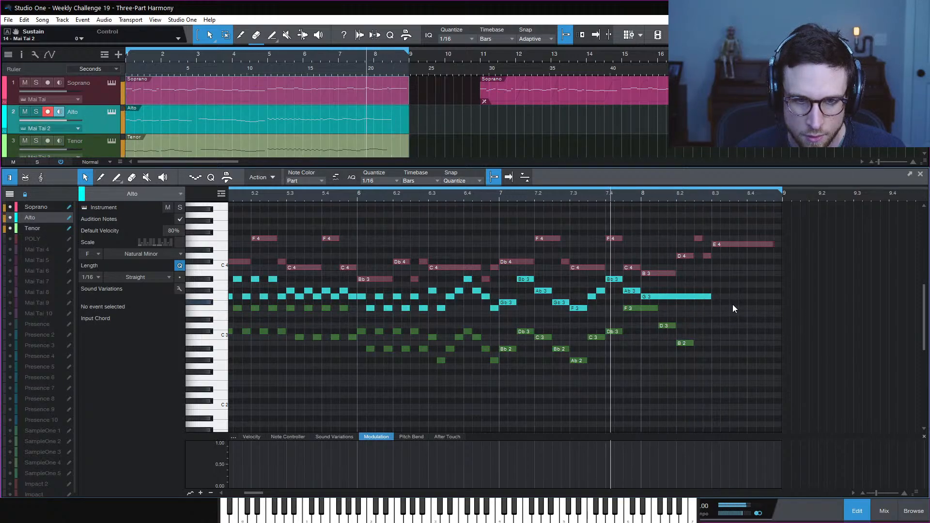
key(space)
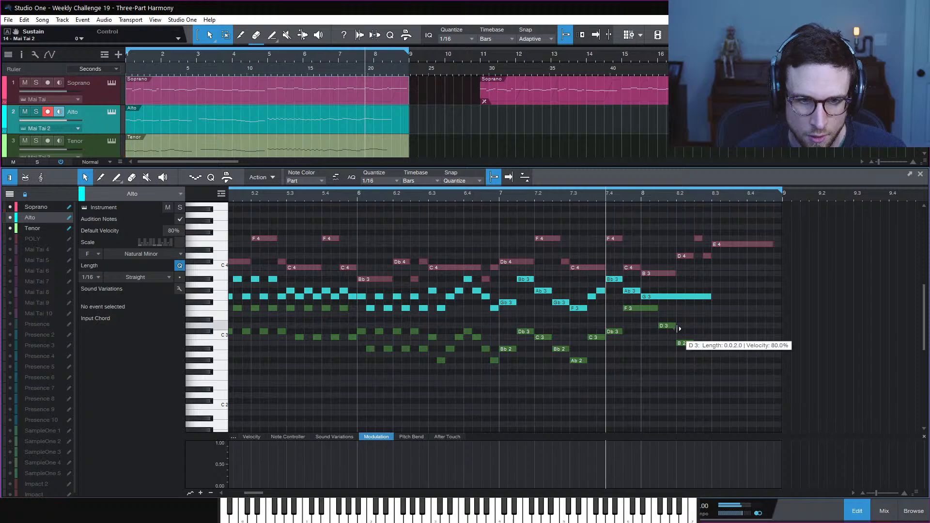
Halve the Tenor D3 and add a Db3 passing note right after it
drag(675, 326, 666, 328)
double_click(671, 337)
click(689, 315)
key(space)
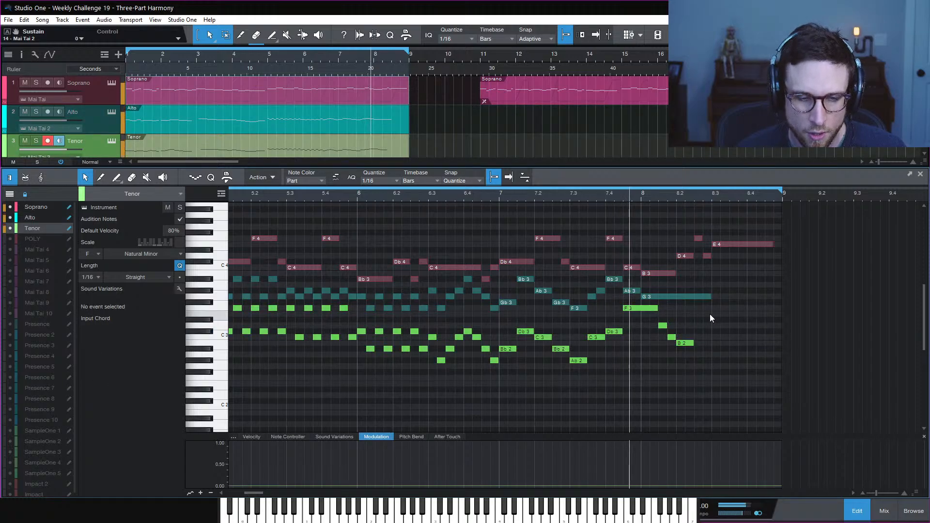
key(space)
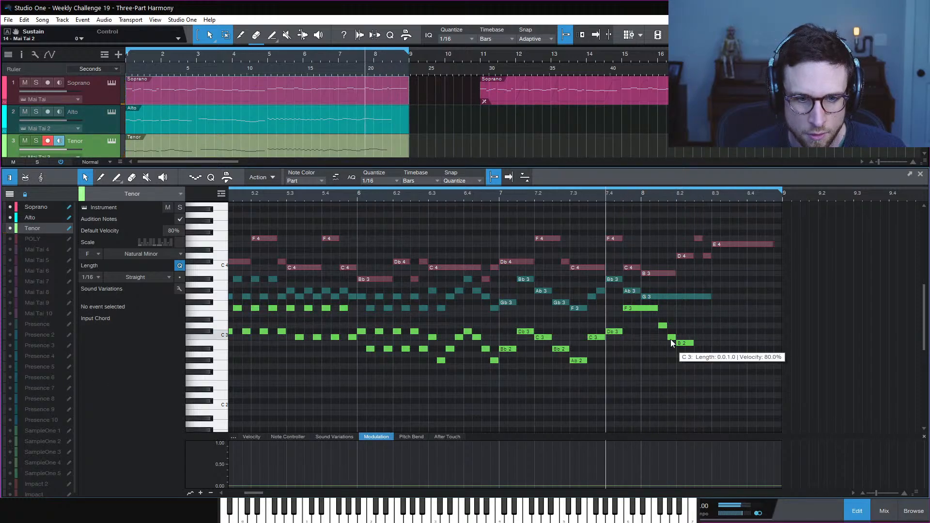
drag(671, 338, 672, 332)
click(699, 318)
Replay the passage from bar 7.4 several times, then set the play position to 8.3
key(space)
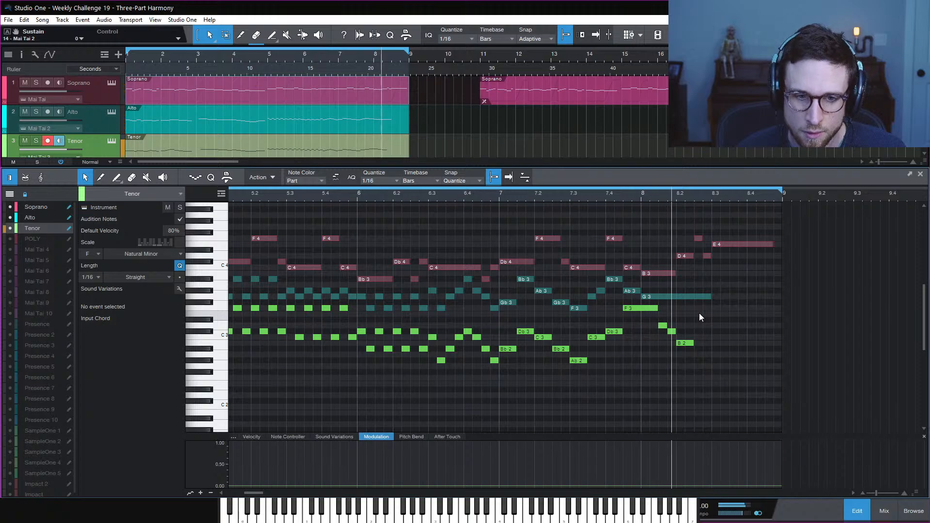
key(space)
key(space)
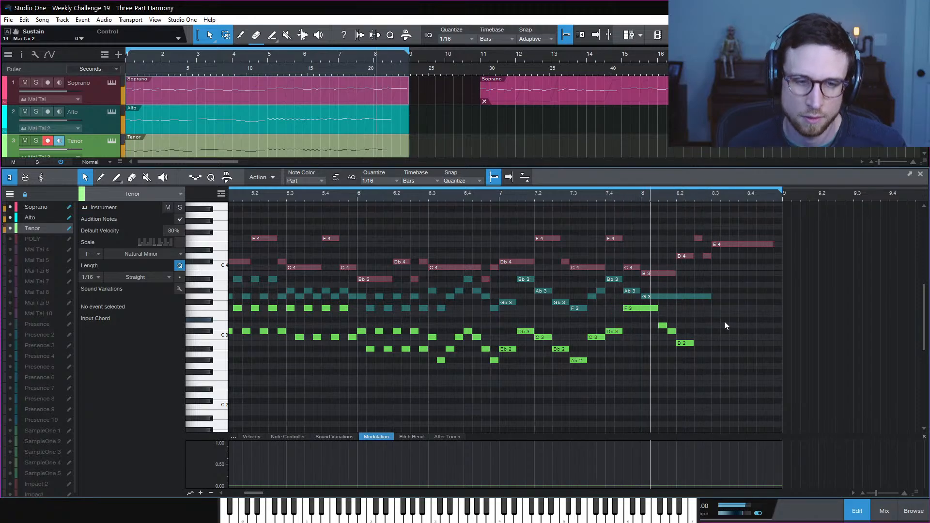
key(space)
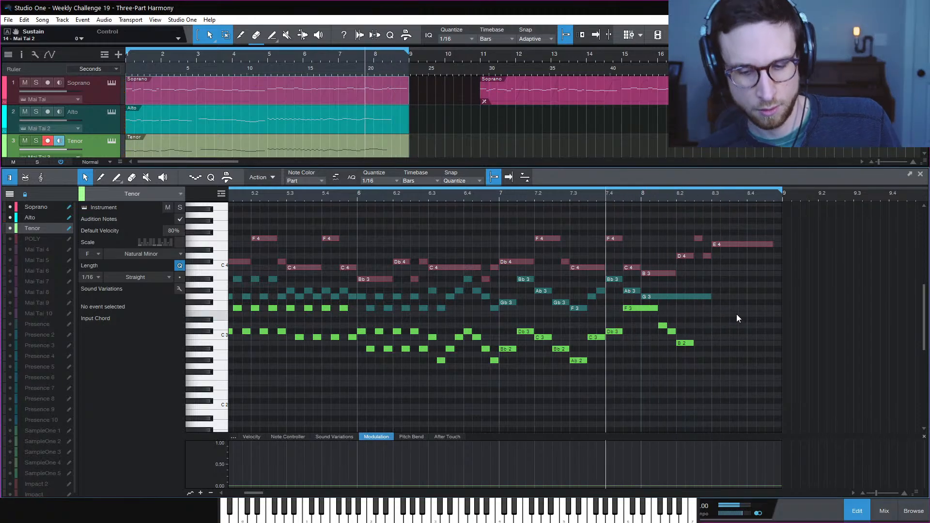
key(space)
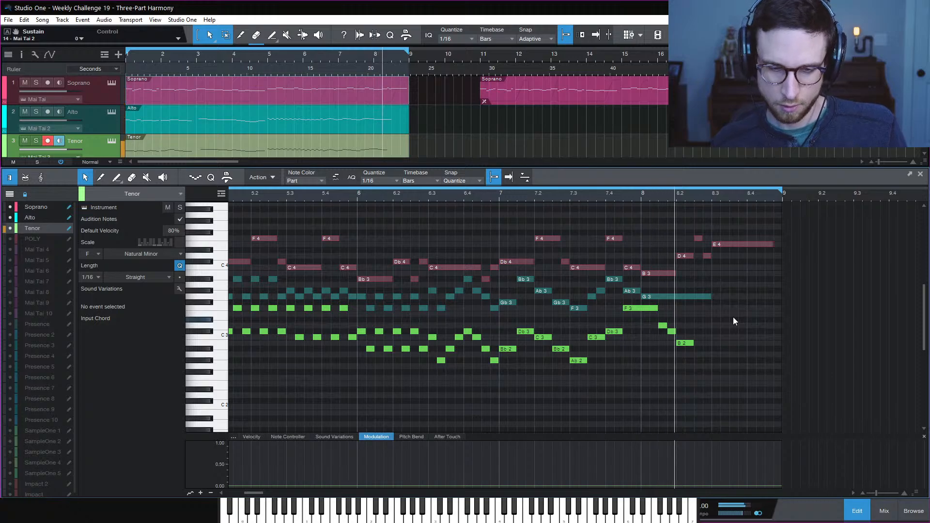
key(space)
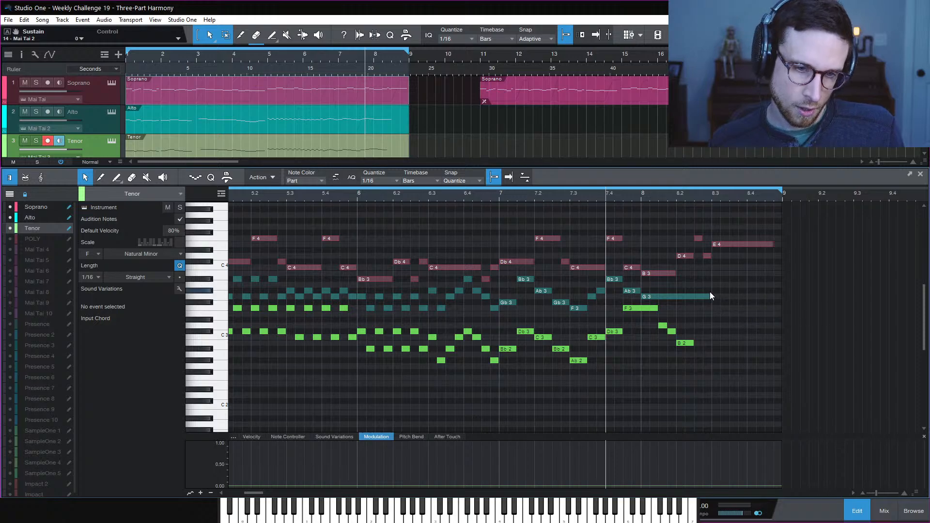
key(space)
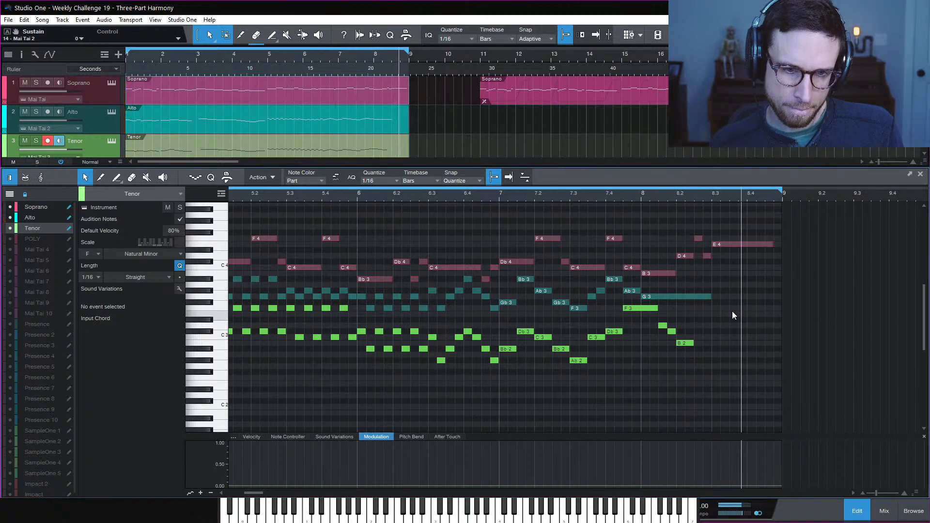
key(space)
click(711, 198)
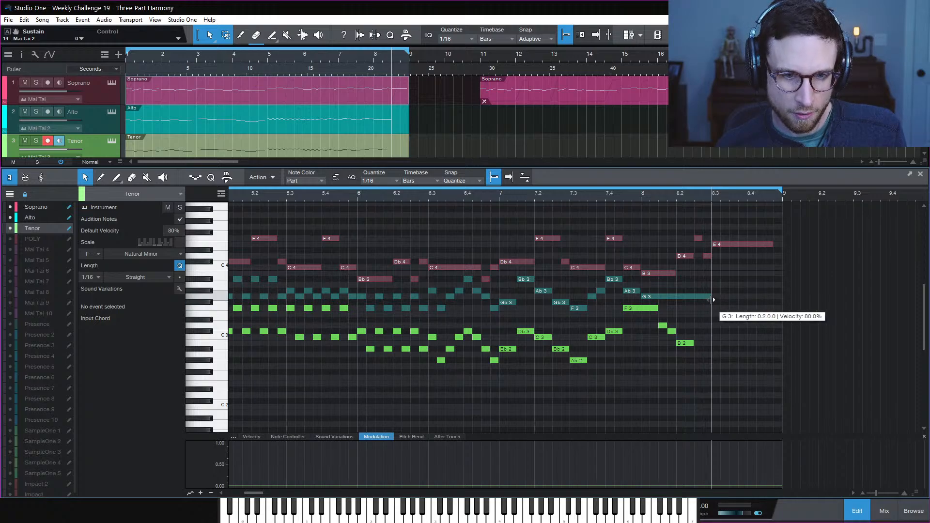
Extend the Alto G3 to bar 9, copy the Tenor B2 to 8.3 as Bb2, and audition
click(699, 296)
key(ctrl+d)
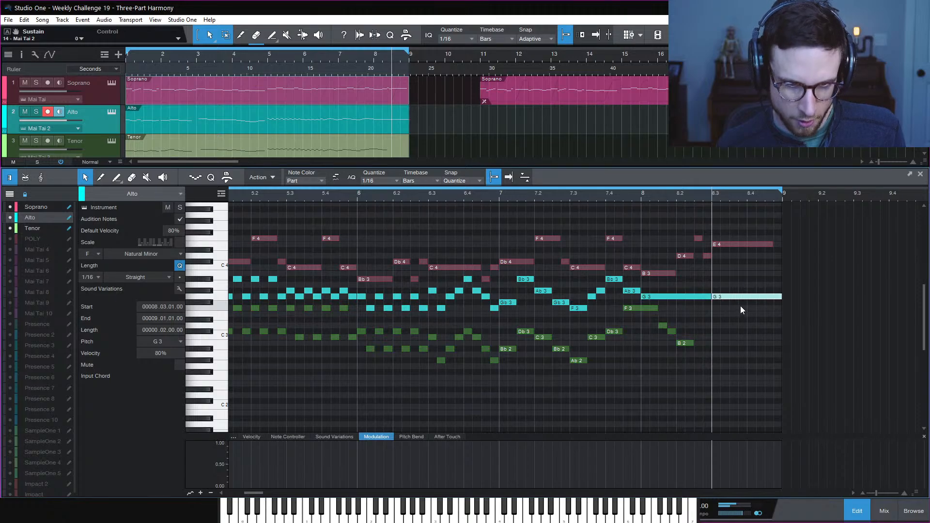
click(689, 344)
drag(690, 343, 776, 347)
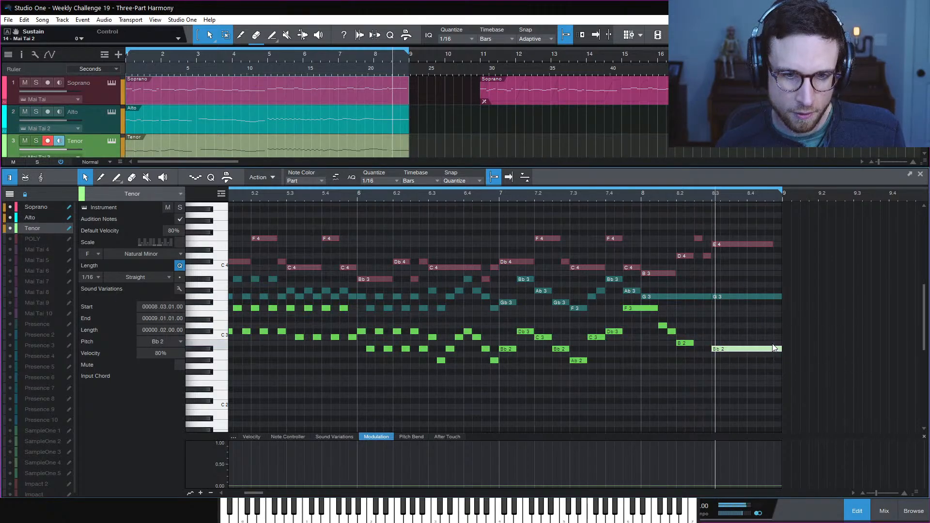
key(space)
key(space)
key(space)
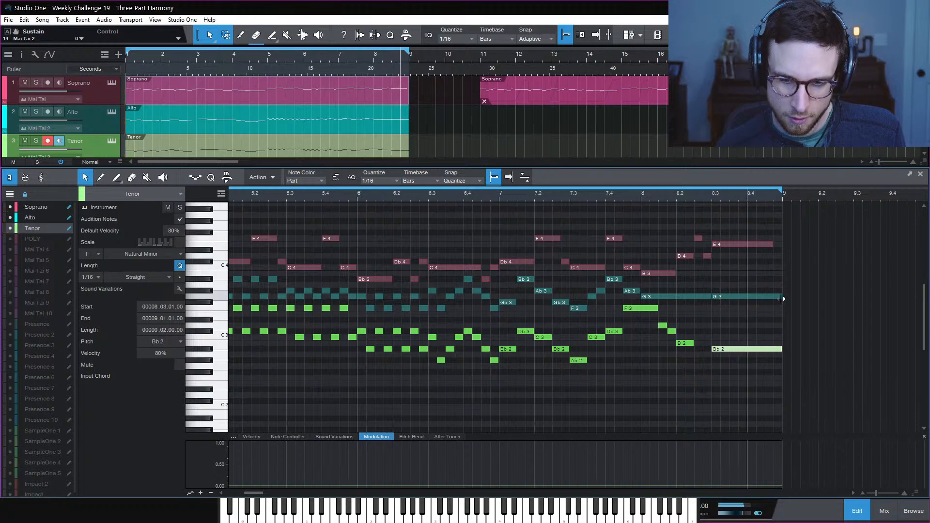
click(637, 194)
key(space)
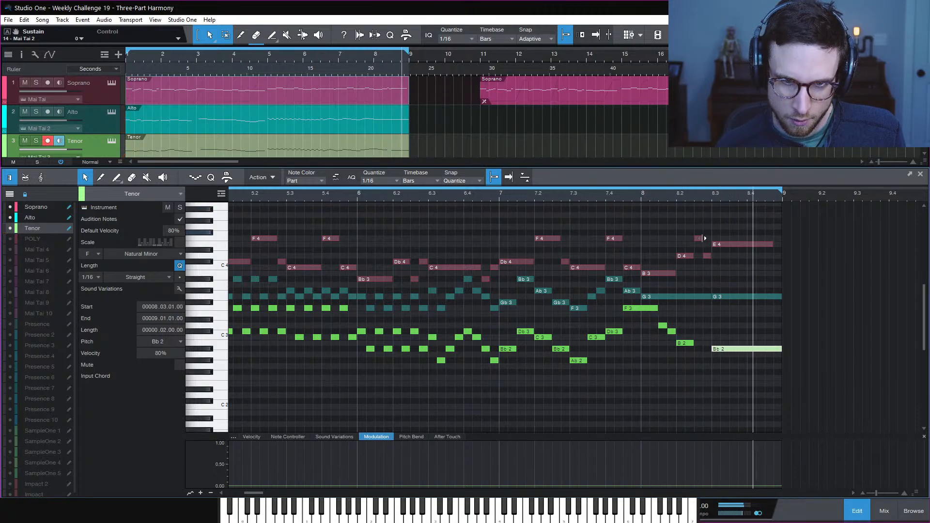
key(space)
Try the held Tenor note at C3 and Db3, settling back on C3
click(752, 333)
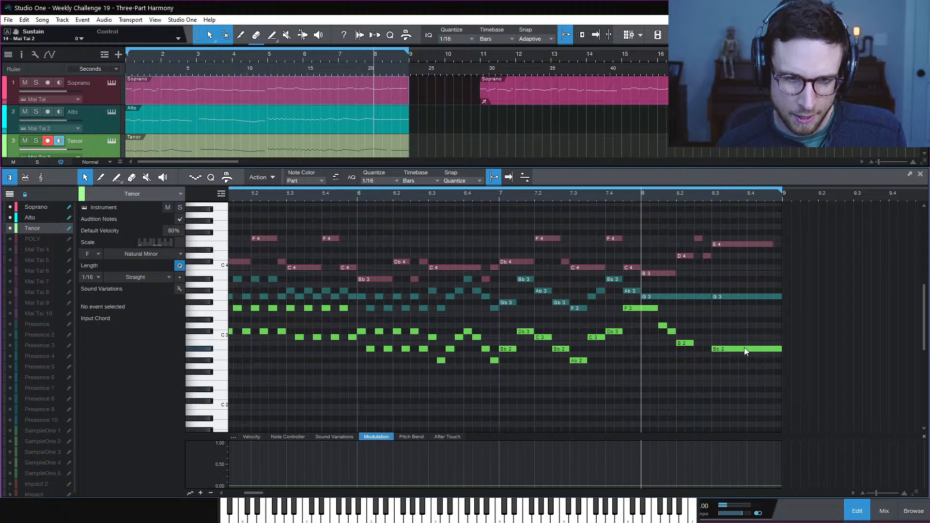
drag(743, 348, 744, 337)
key(space)
click(751, 325)
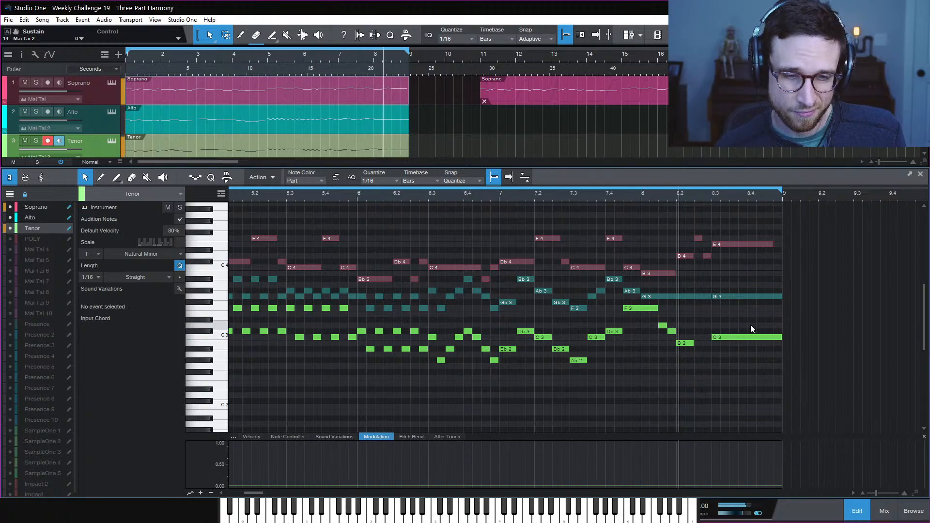
key(space)
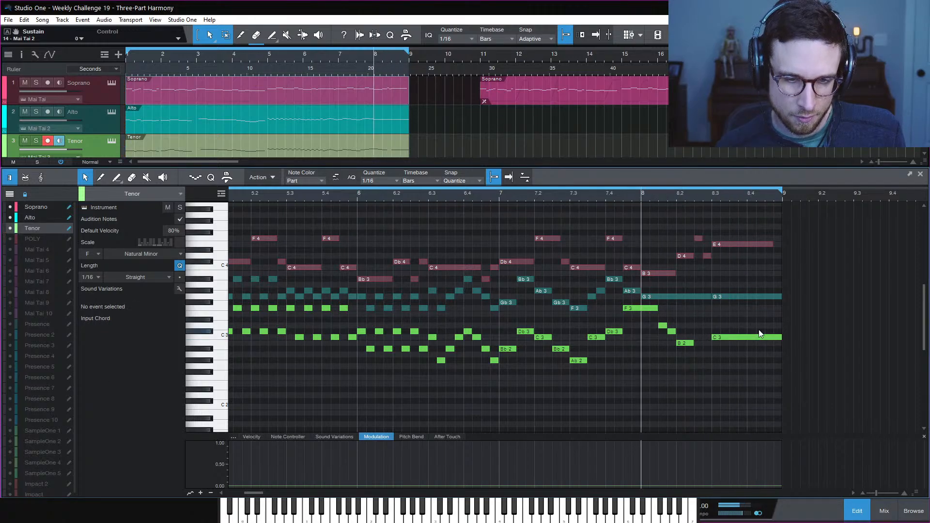
key(space)
click(737, 338)
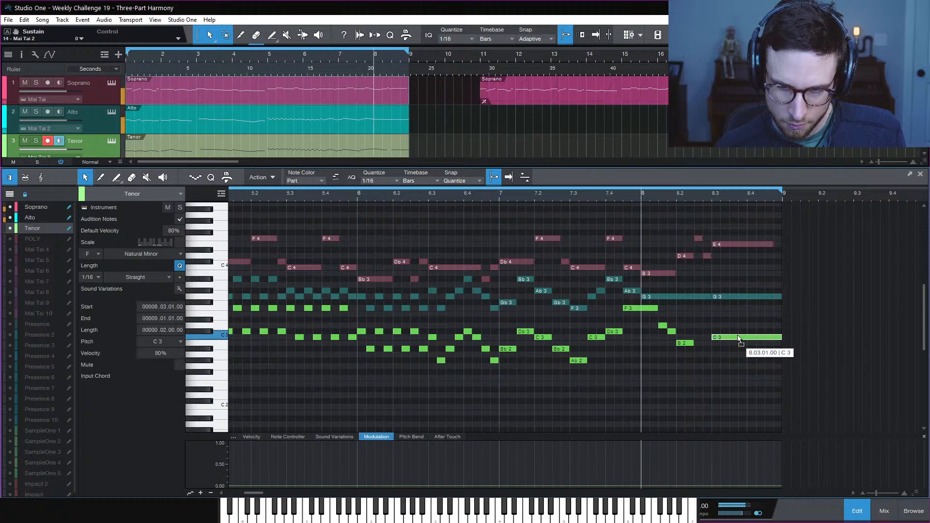
drag(737, 338, 737, 333)
key(space)
click(739, 324)
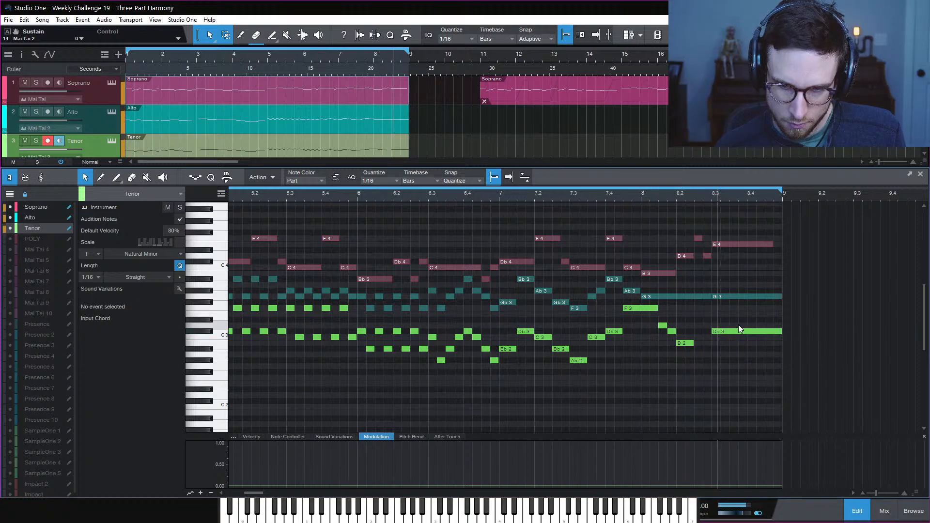
key(space)
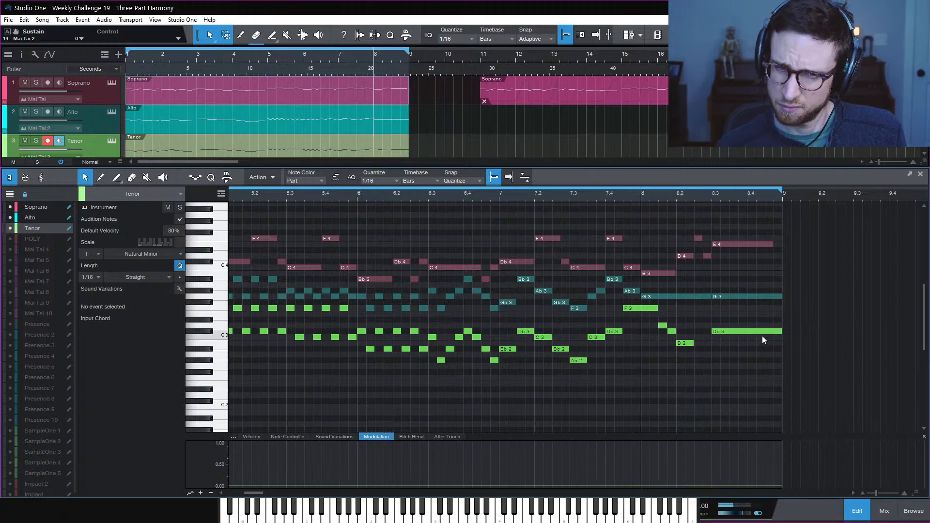
drag(740, 331, 740, 336)
key(space)
click(741, 324)
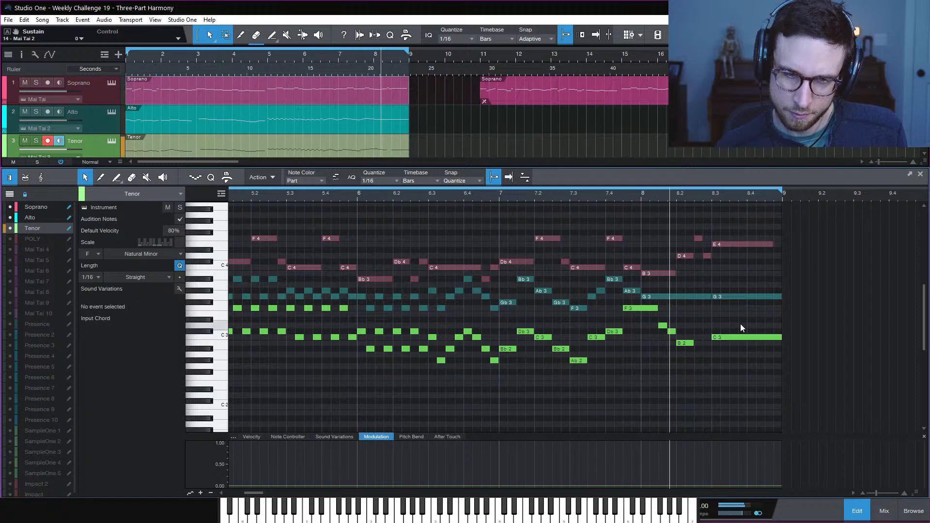
key(space)
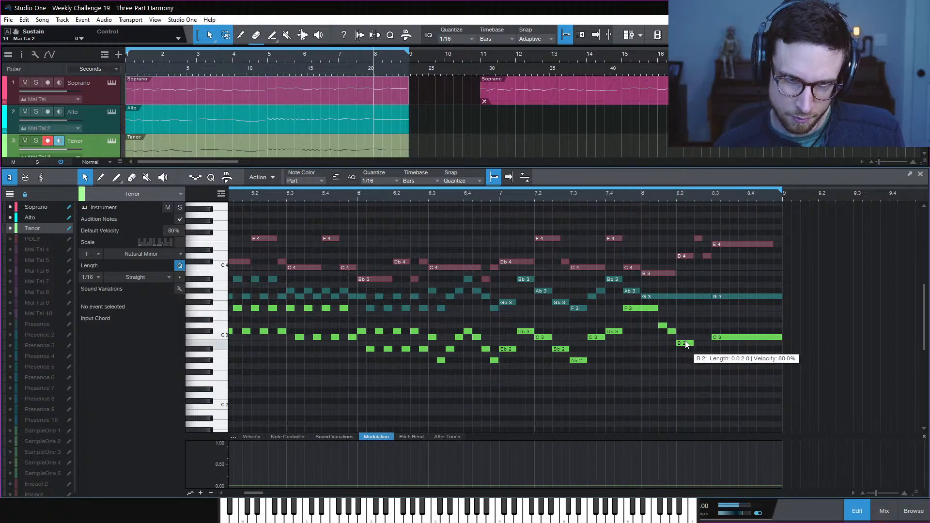
Copy the Tenor B2 up to D3 at 8.2.3 and play it back from around bar 7
drag(685, 342, 704, 325)
key(space)
click(720, 317)
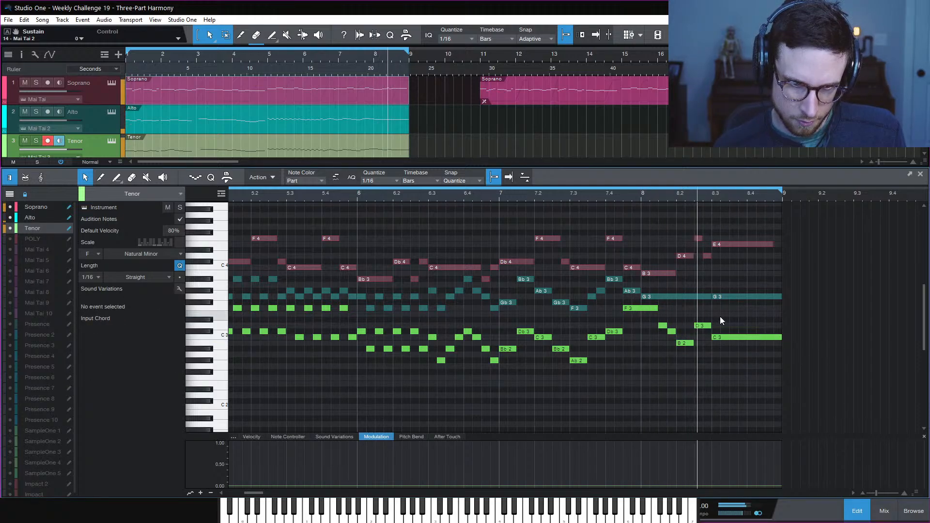
click(598, 196)
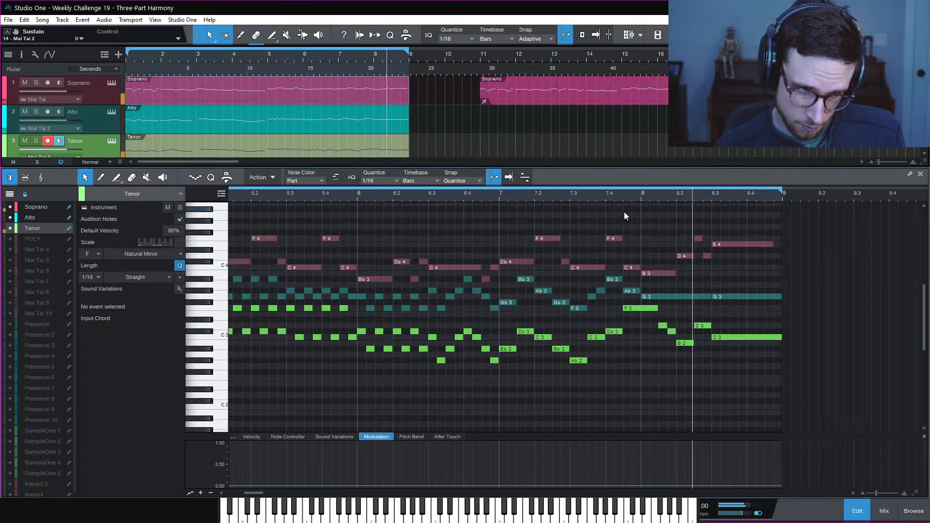
key(space)
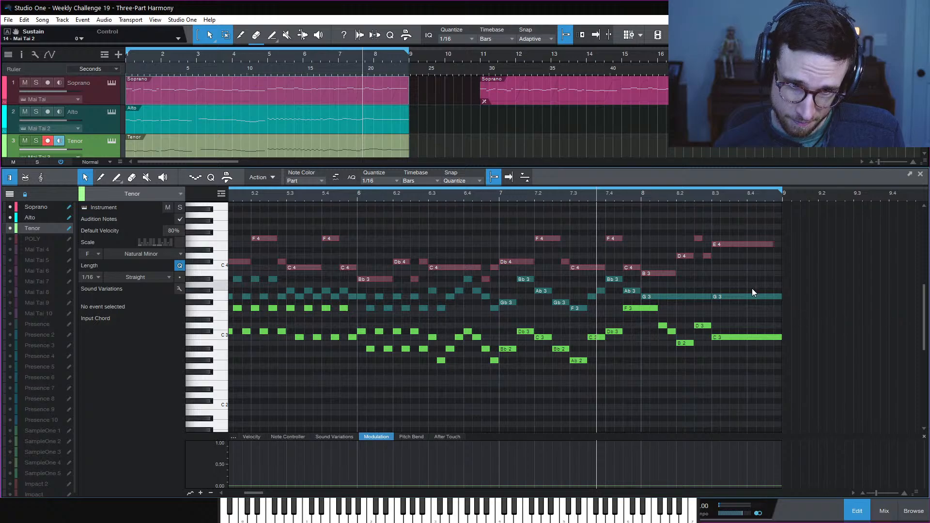
Shorten the Alto G3, draw a Bb3 at its end, and add an Ab3 passing note at 8.3.4
drag(773, 296, 740, 296)
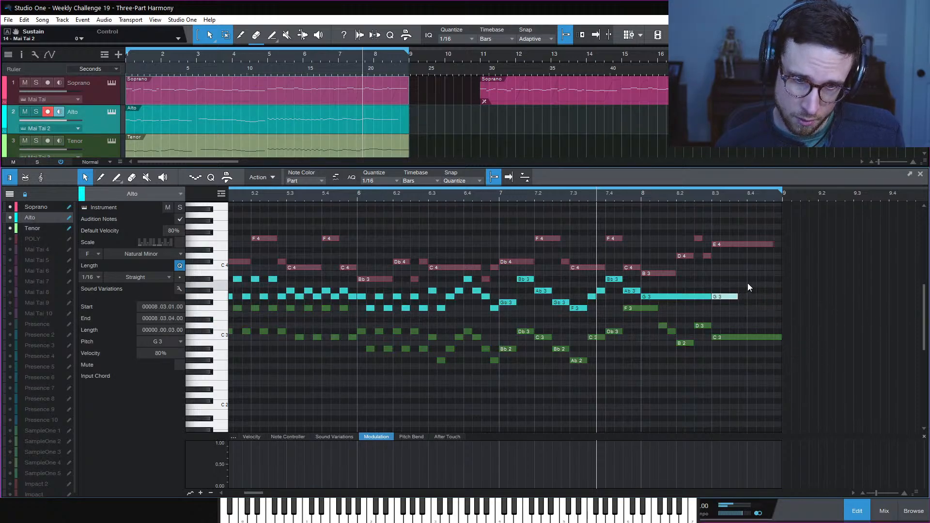
mouse_move(750, 280)
mouse_down()
mouse_move(781, 295)
mouse_move(773, 283)
mouse_up()
click(775, 301)
click(743, 298)
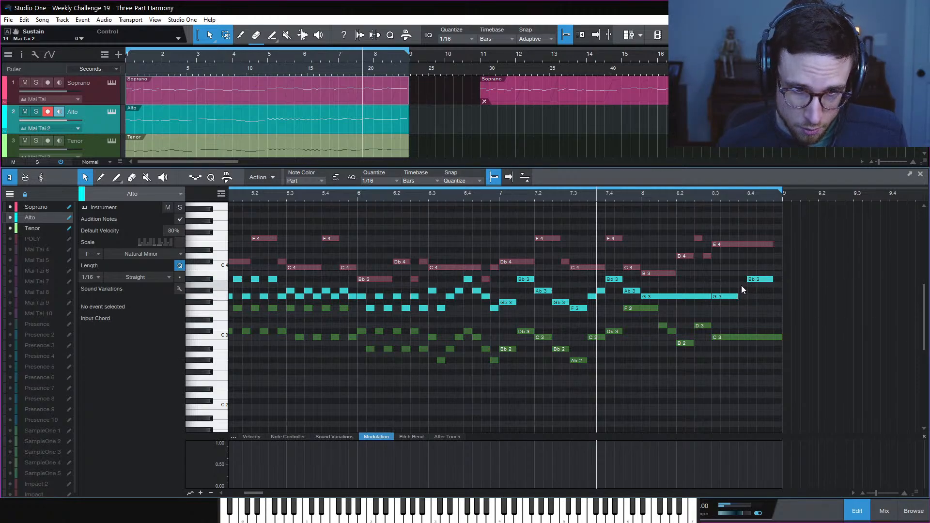
click(742, 291)
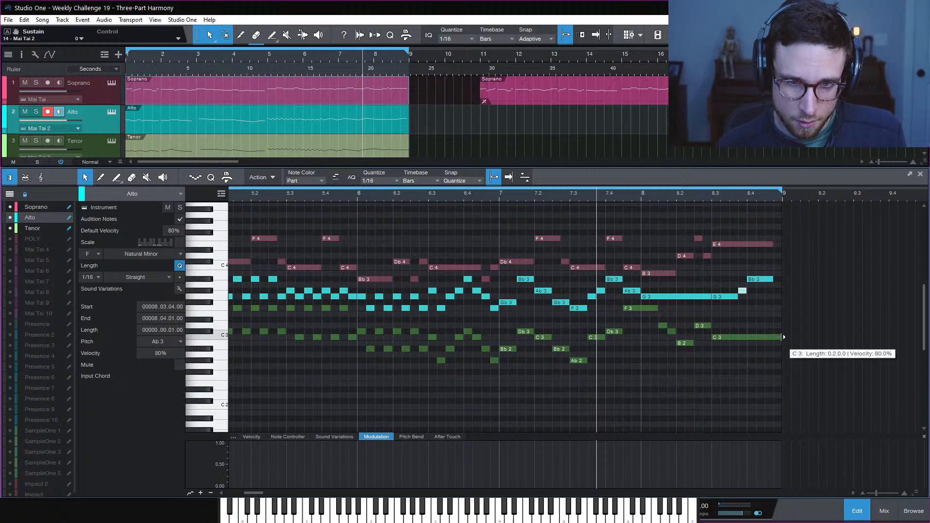
Play back the new Alto ending and zoom out to view the whole part
key(space)
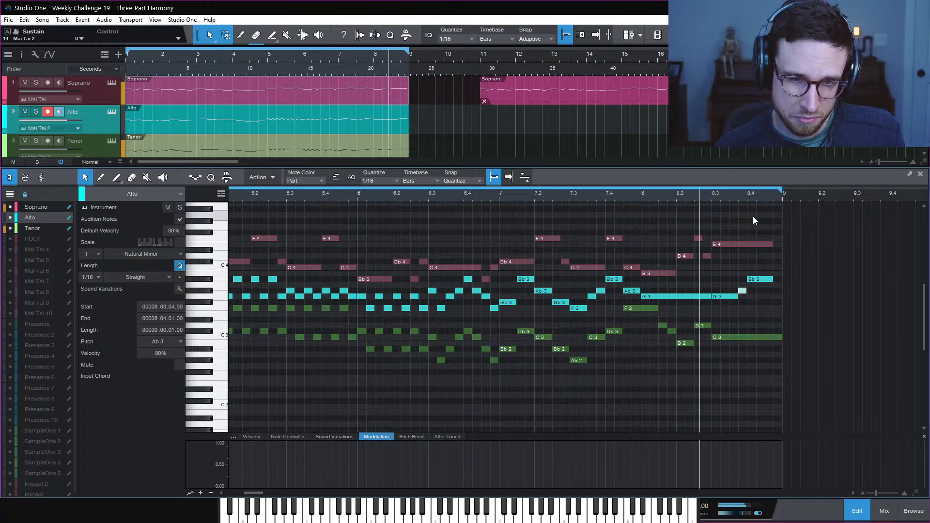
key(space)
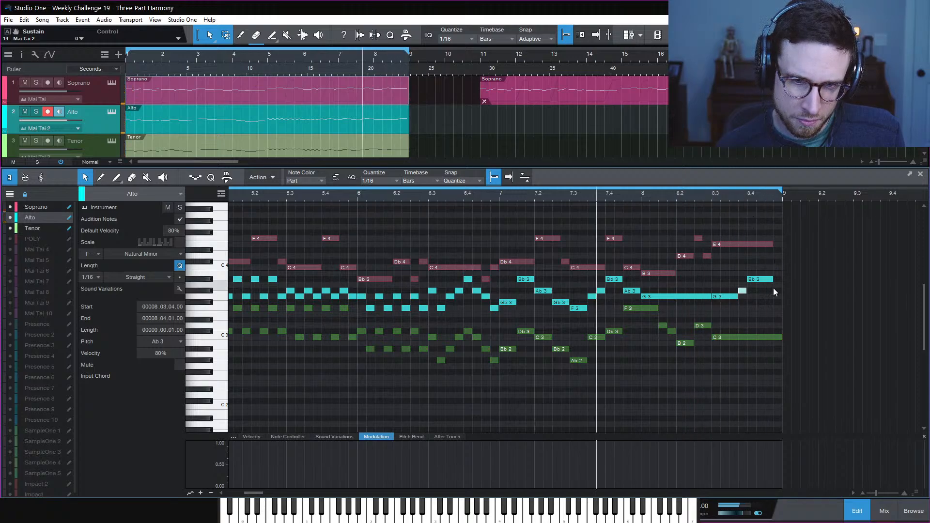
click(774, 288)
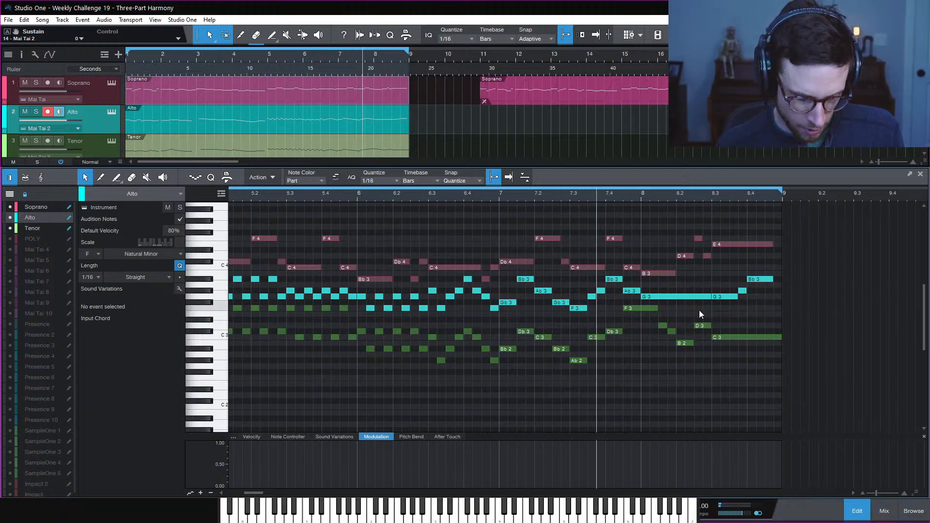
key(w)
scroll(617, 345, left, 2)
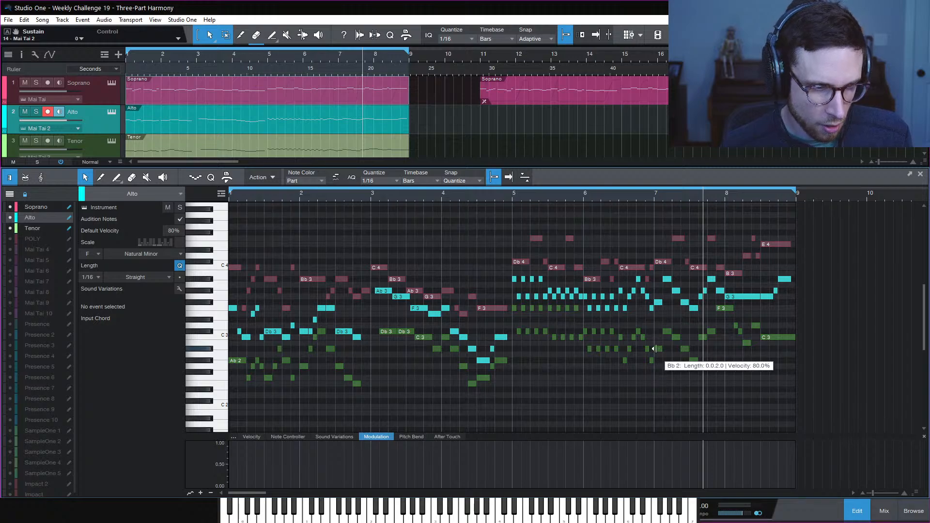
Shorten the final Bb3 and add a short G3 after it
click(775, 290)
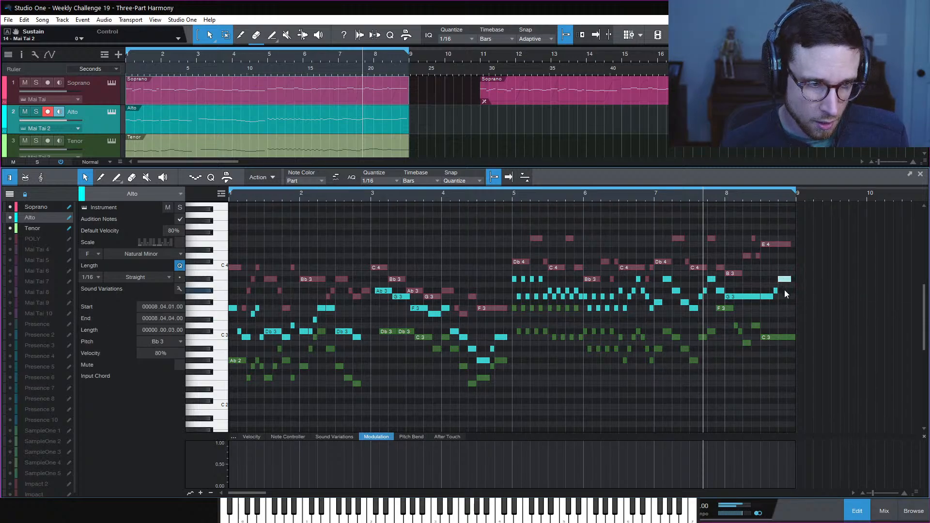
drag(791, 281, 791, 296)
click(783, 307)
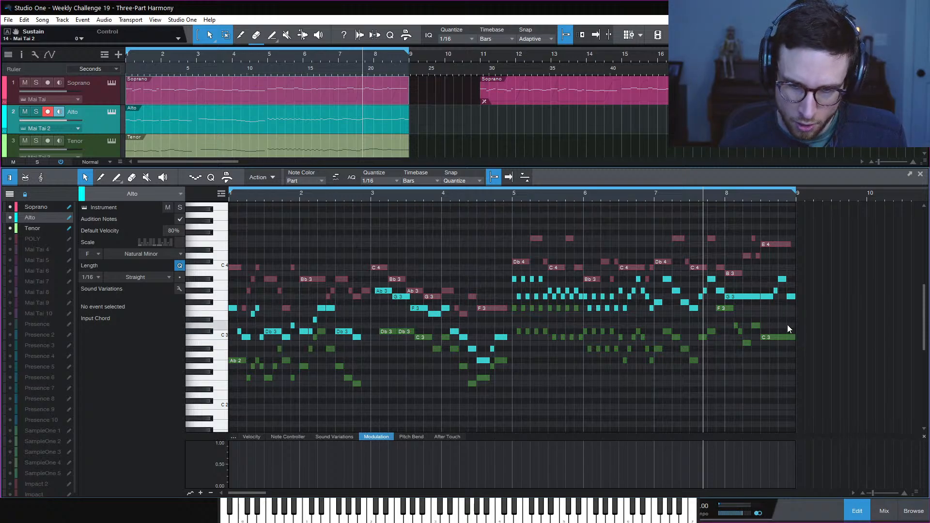
Play back the three parts, restarting just before bar 8
key(space)
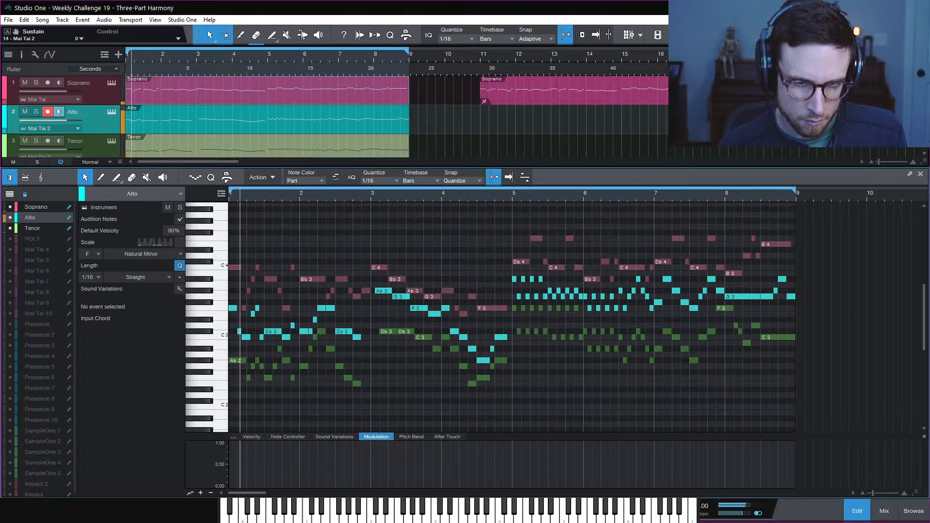
click(703, 194)
click(727, 195)
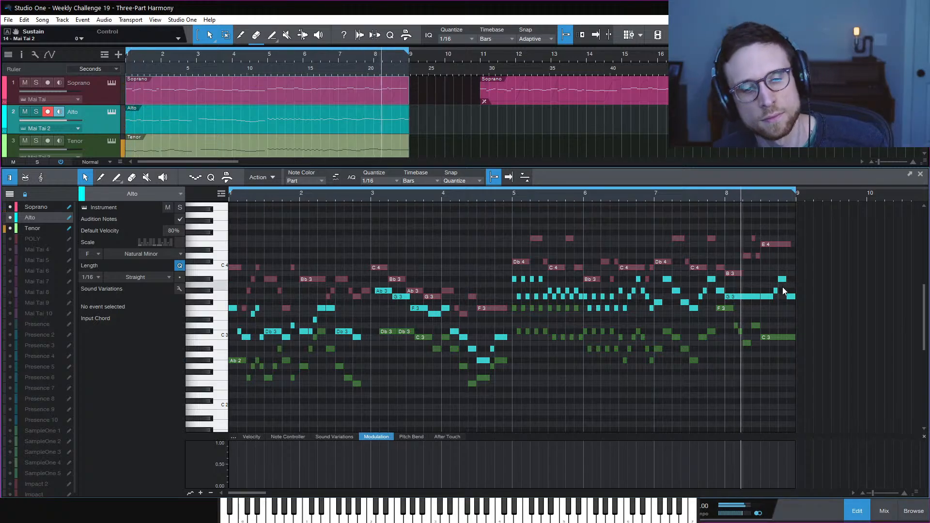
key(space)
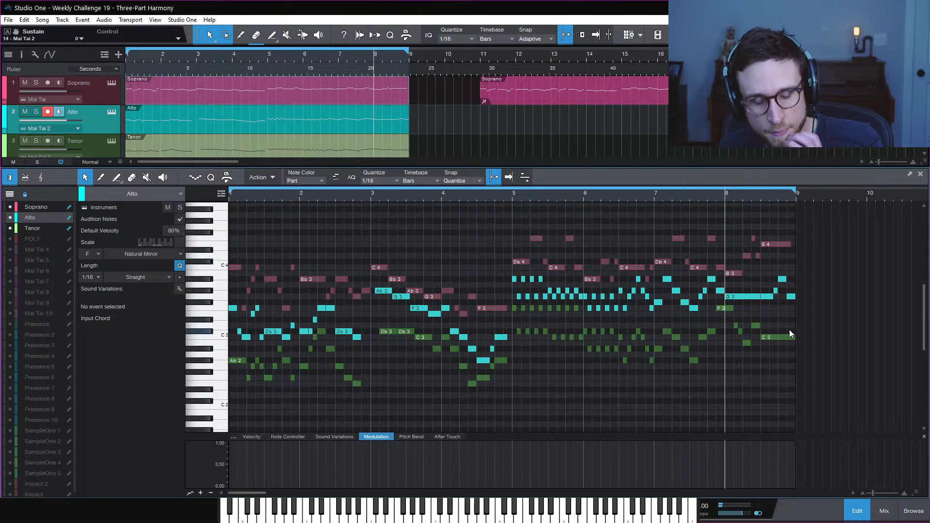
scroll(792, 327, up, 3)
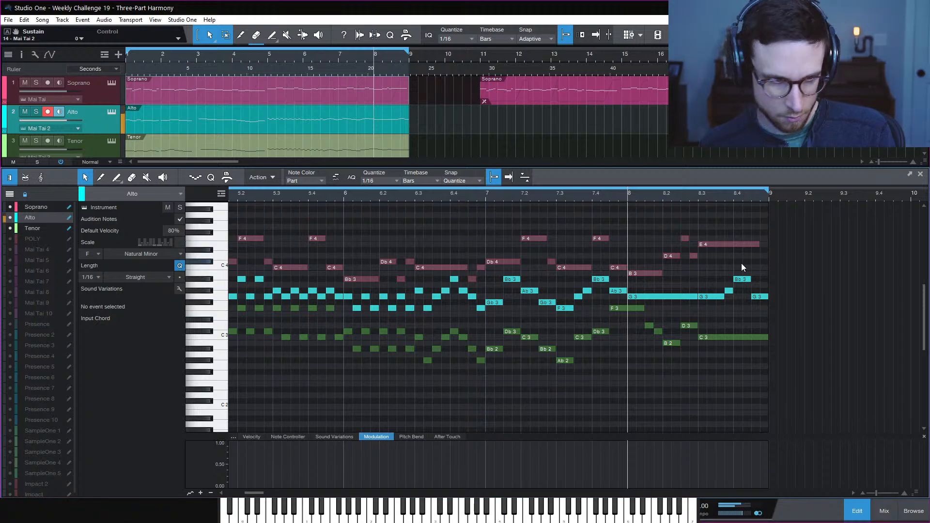
Move the short Ab3 up to C4 and add a closing E3 at 8.4.4 in the Alto
scroll(776, 261, left, 10)
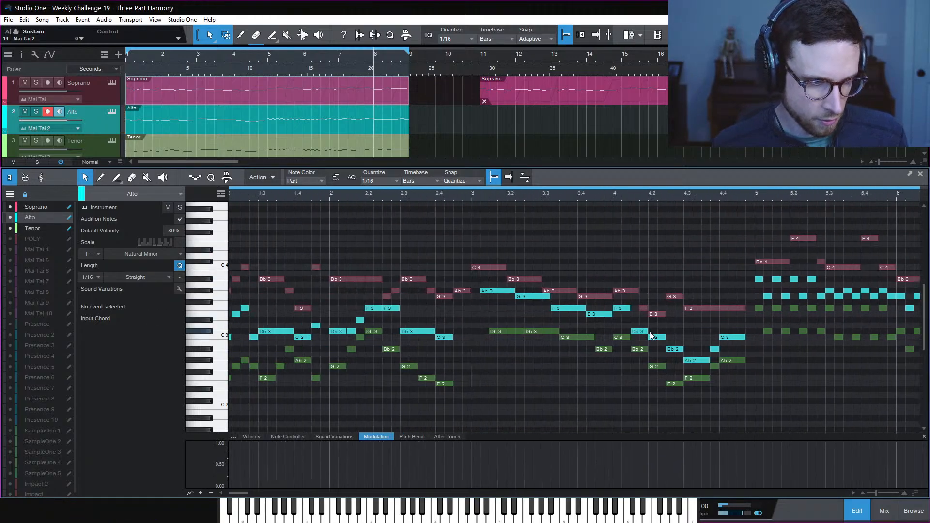
scroll(702, 302, right, 7)
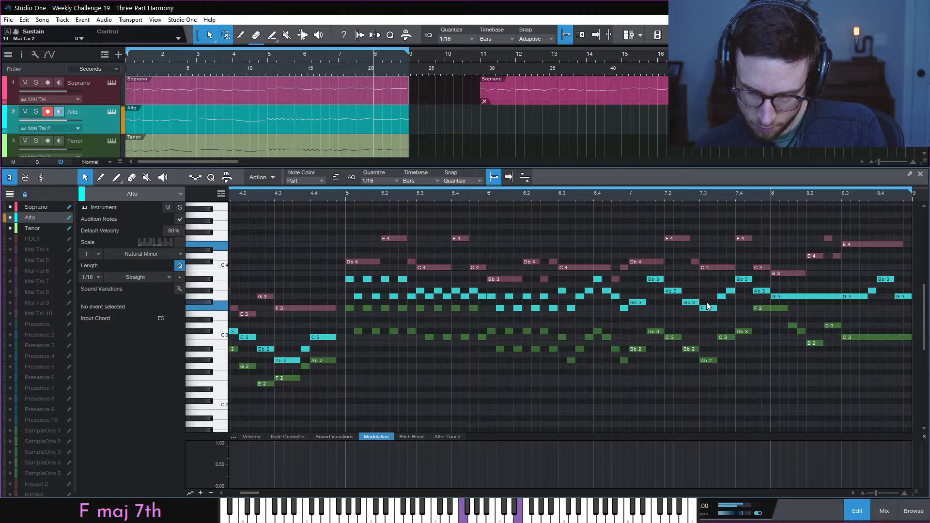
scroll(722, 286, right, 3)
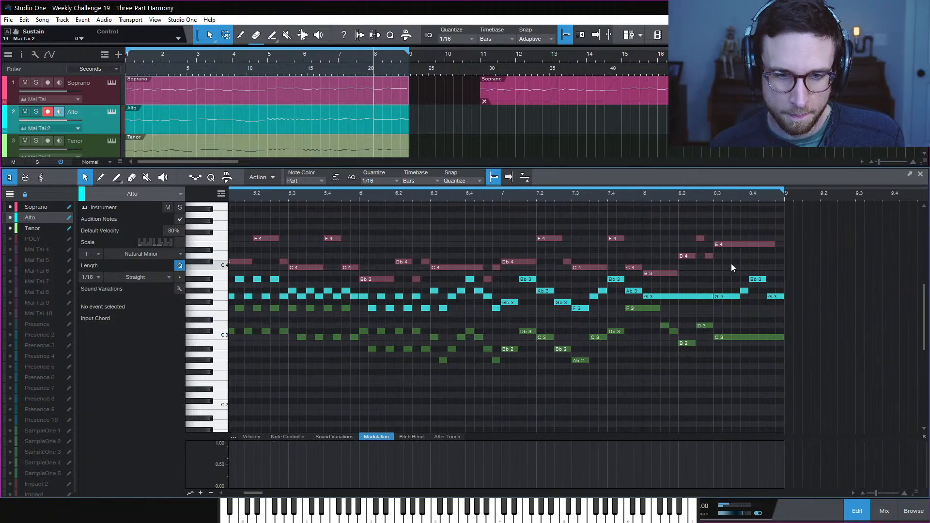
drag(745, 290, 776, 299)
double_click(778, 314)
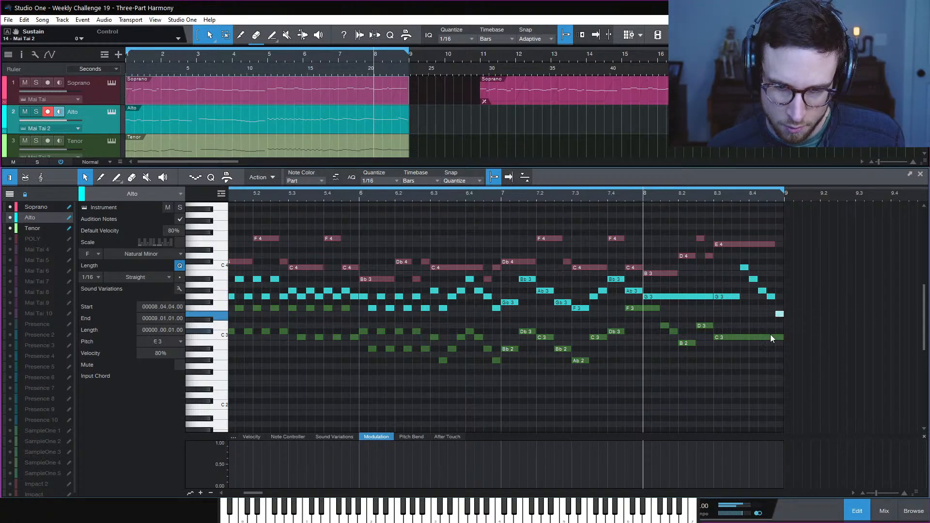
Shorten the Tenor's long closing C3 to three sixteenths
click(767, 334)
click(769, 339)
drag(782, 337, 741, 342)
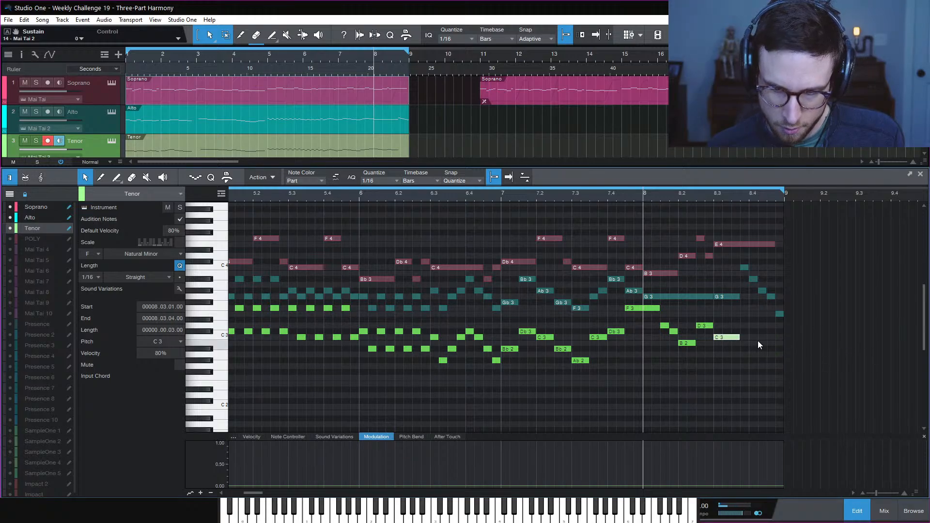
Add a short Tenor E3 at 8.3.4 and copy it down to Db3 and Bb2, auditioning the run
double_click(745, 315)
drag(744, 314, 778, 367)
key(space)
click(763, 400)
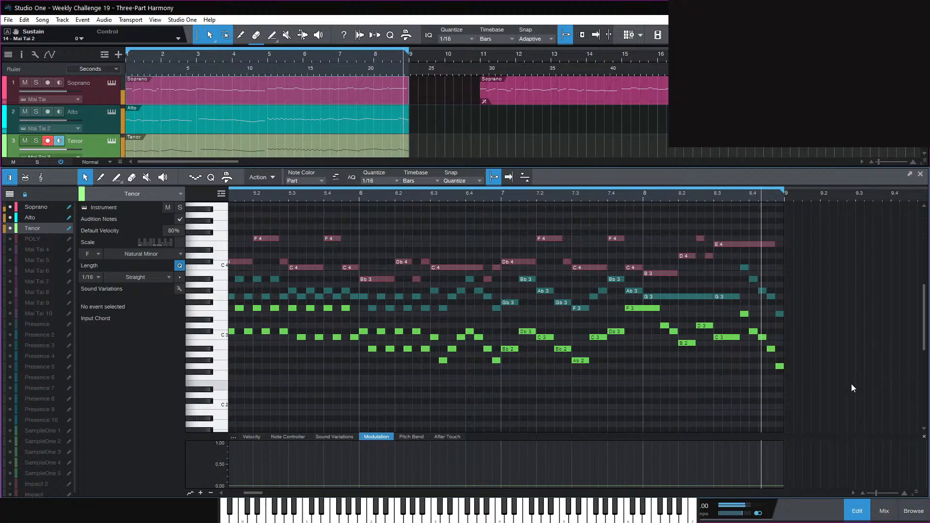
key(space)
scroll(671, 401, left, 10)
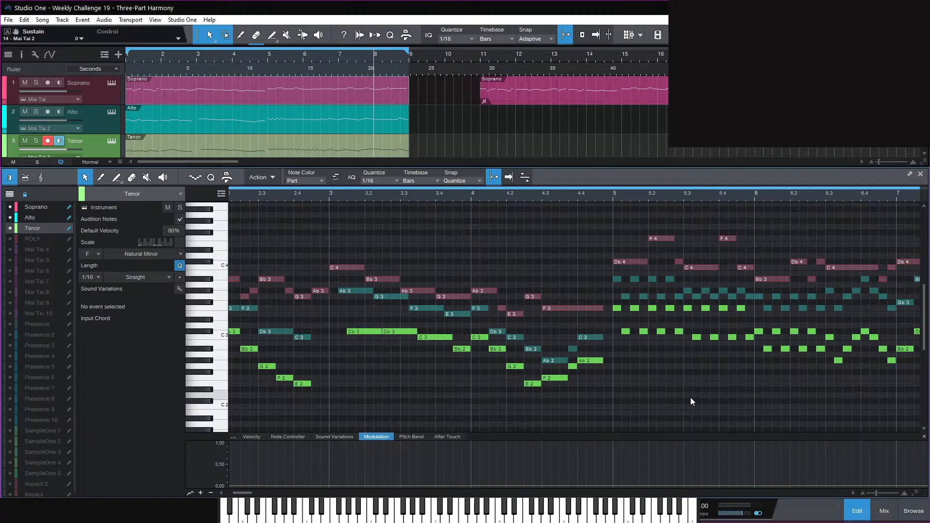
scroll(644, 370, left, 4)
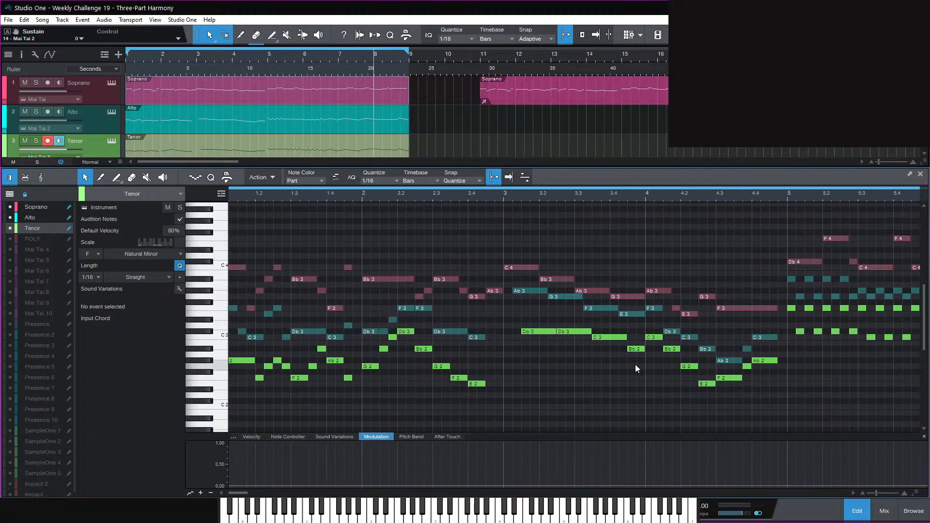
scroll(636, 368, left, 1)
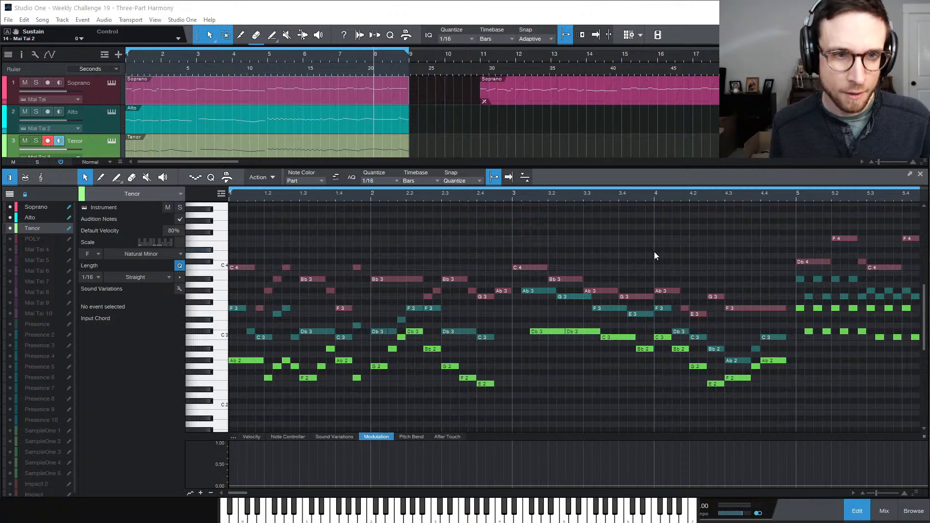
Play the song and stretch the Soprano's final E4 note to bar 9
key(space)
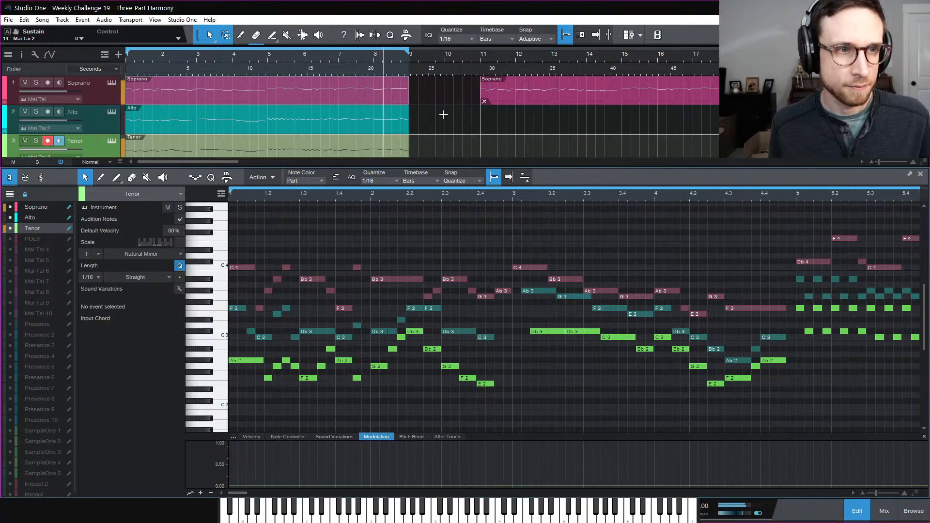
scroll(684, 355, right, 10)
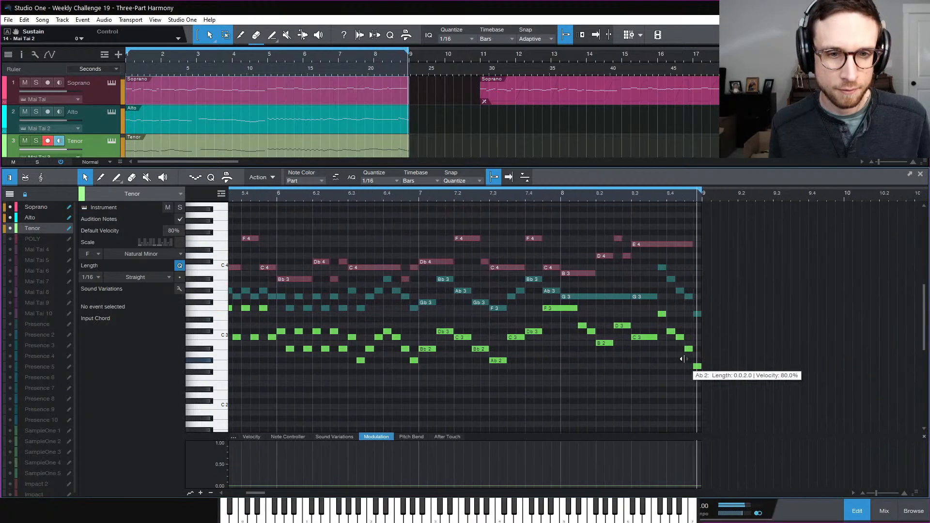
drag(693, 244, 700, 247)
click(693, 238)
Zoom out to bars 1–20 and close the note editor
key(w)
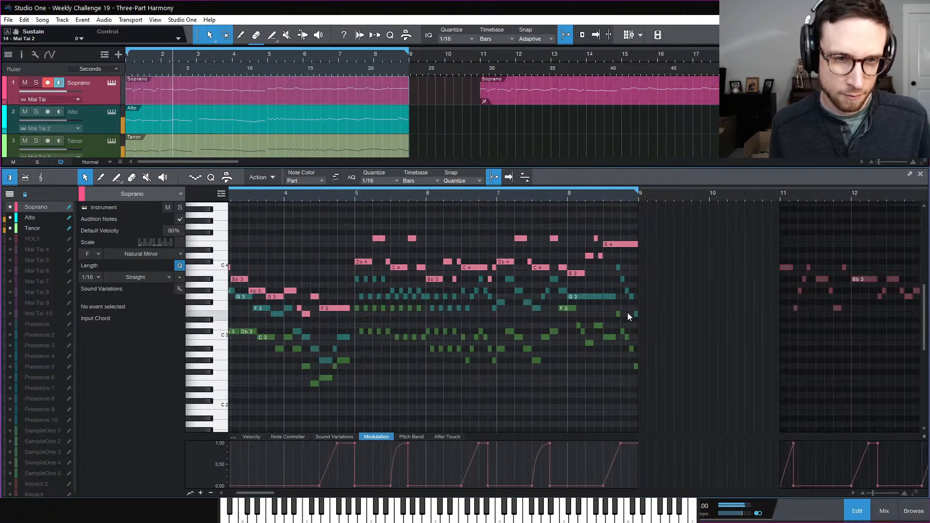
key(w)
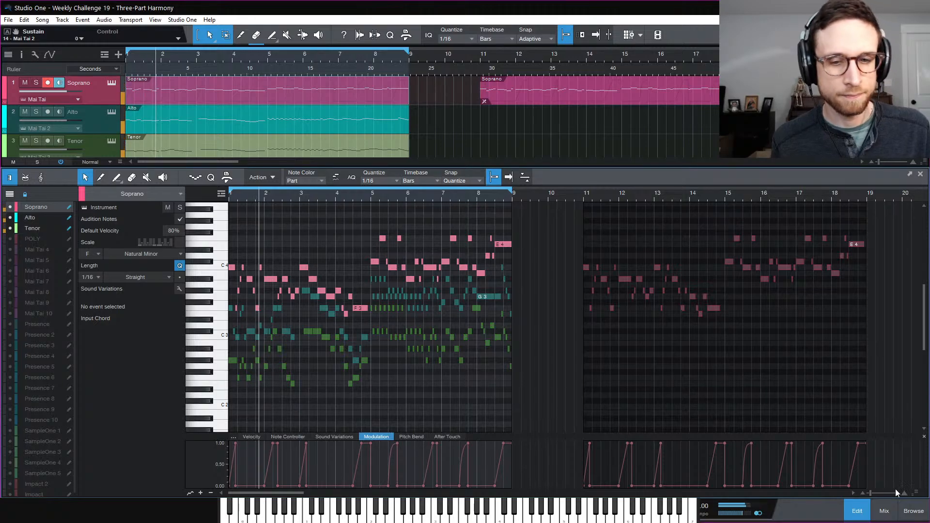
click(858, 511)
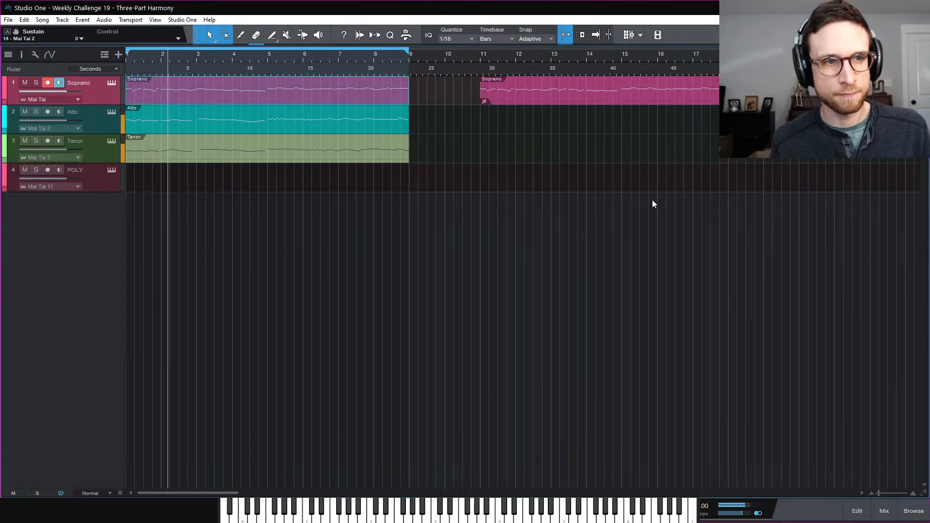
Undo the extra Soprano copy and return the Alto and Tenor events to place
click(625, 98)
click(597, 177)
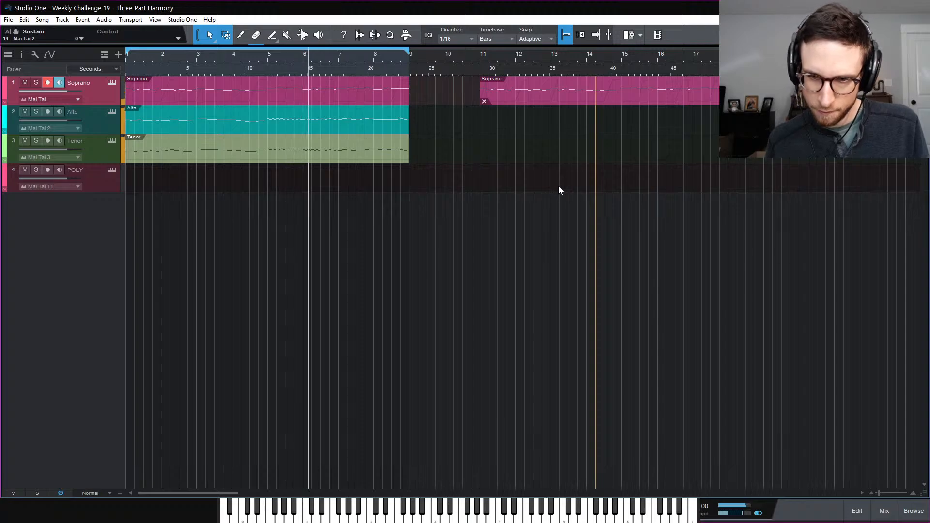
key(space)
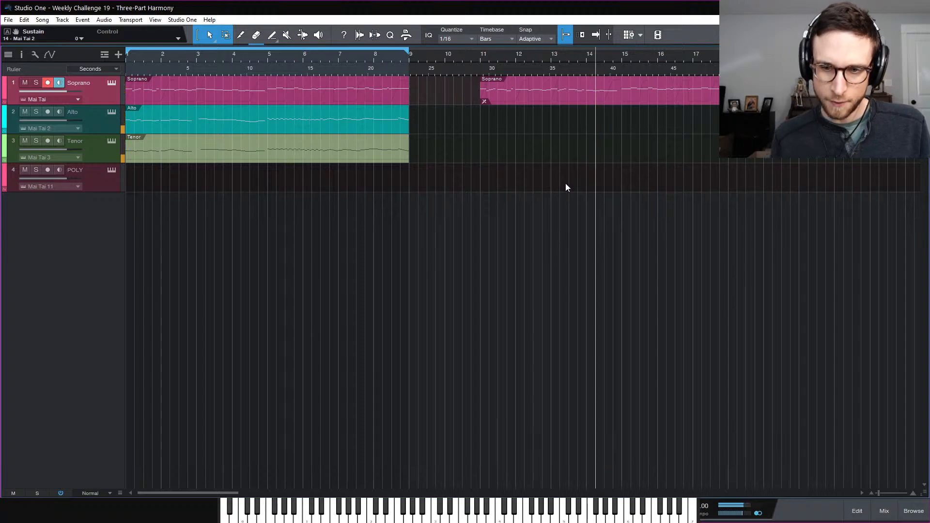
click(485, 94)
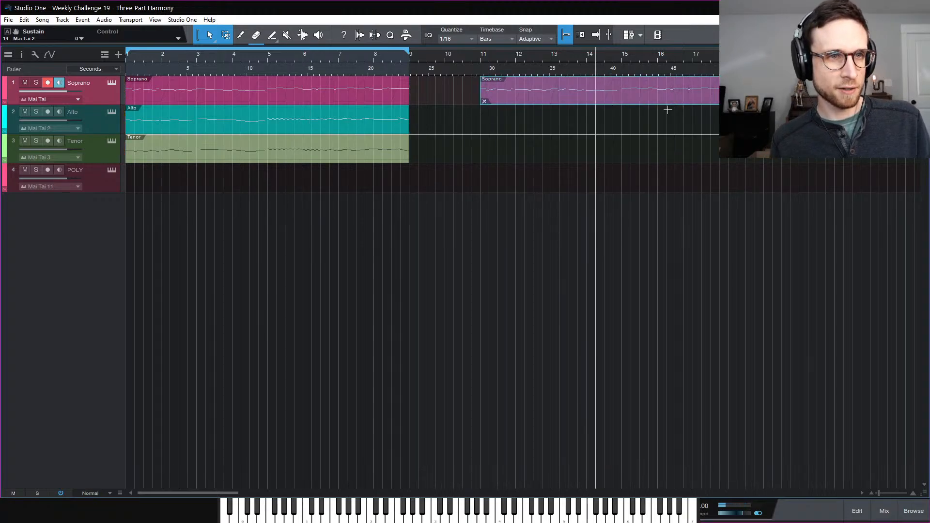
right_click(545, 95)
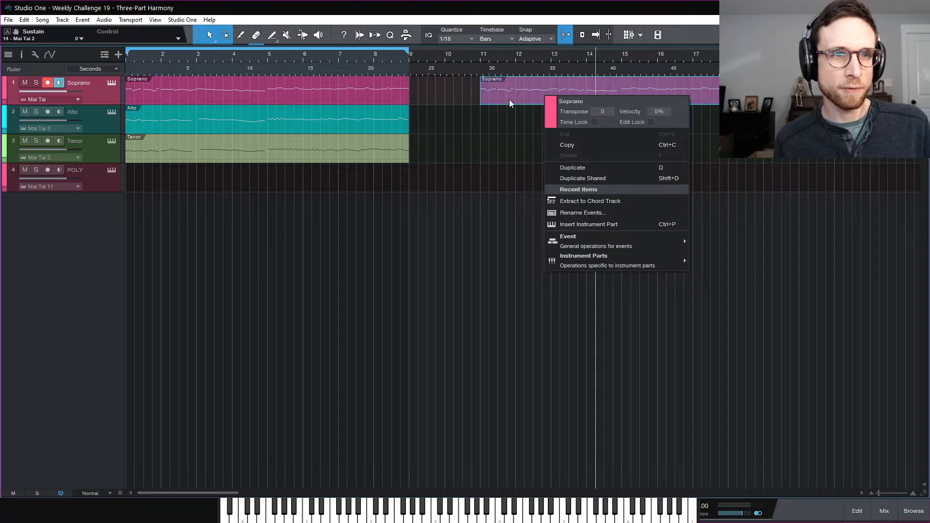
key(Escape)
key(ctrl+z)
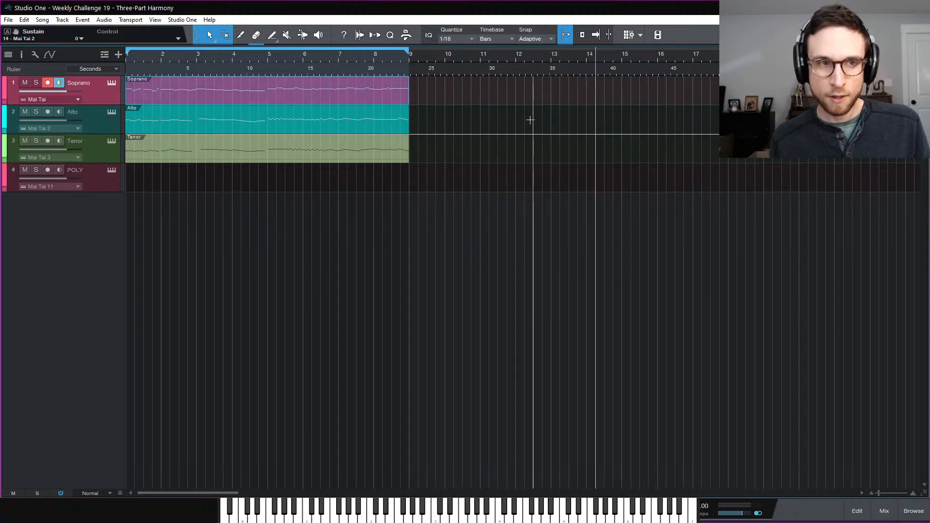
click(530, 120)
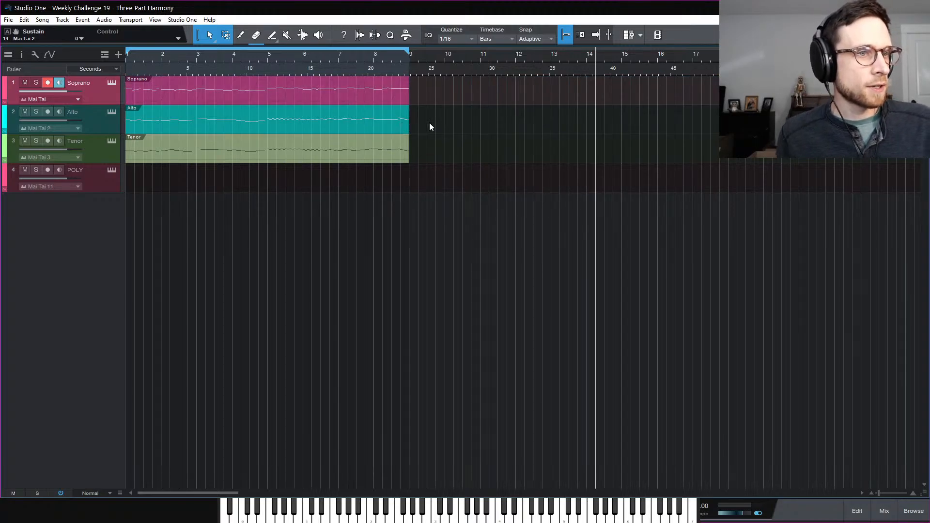
drag(370, 144, 343, 152)
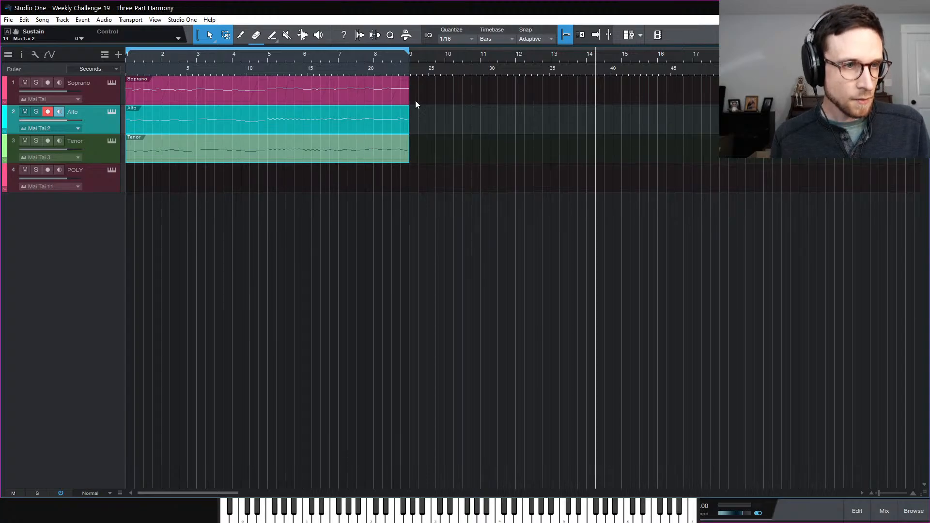
Duplicate the three parts to bars 9 and 17, deleting early Alto and Tenor copies so entries stagger
drag(426, 79, 310, 156)
key(d)
key(d)
click(509, 206)
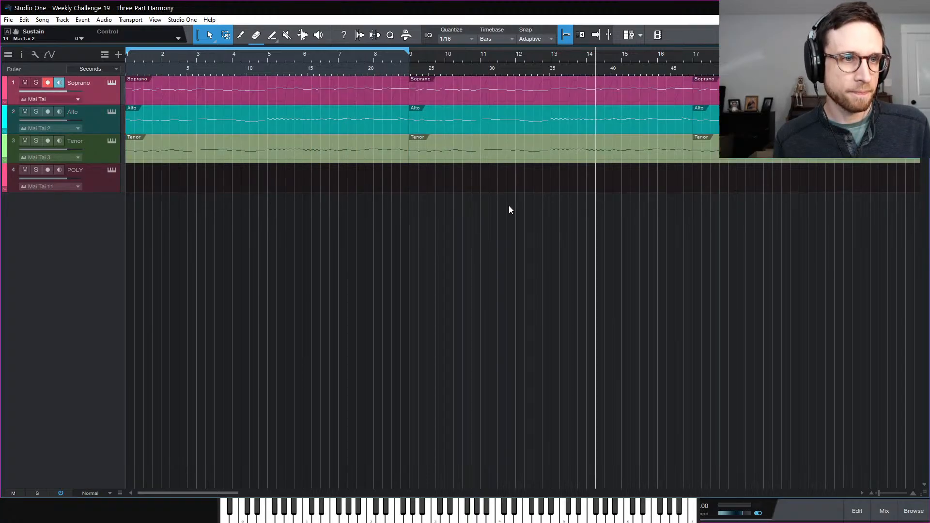
click(353, 121)
click(356, 155)
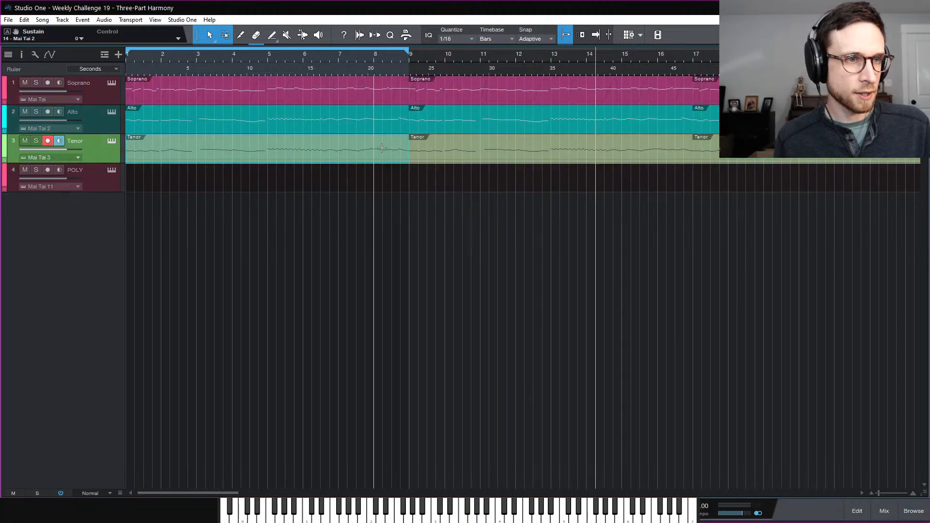
key(Delete)
click(374, 121)
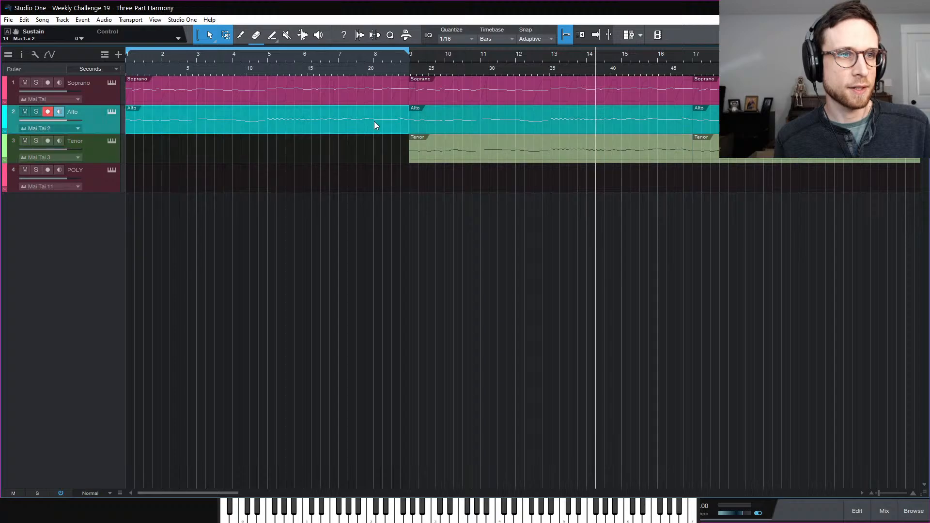
key(Delete)
click(491, 155)
key(Delete)
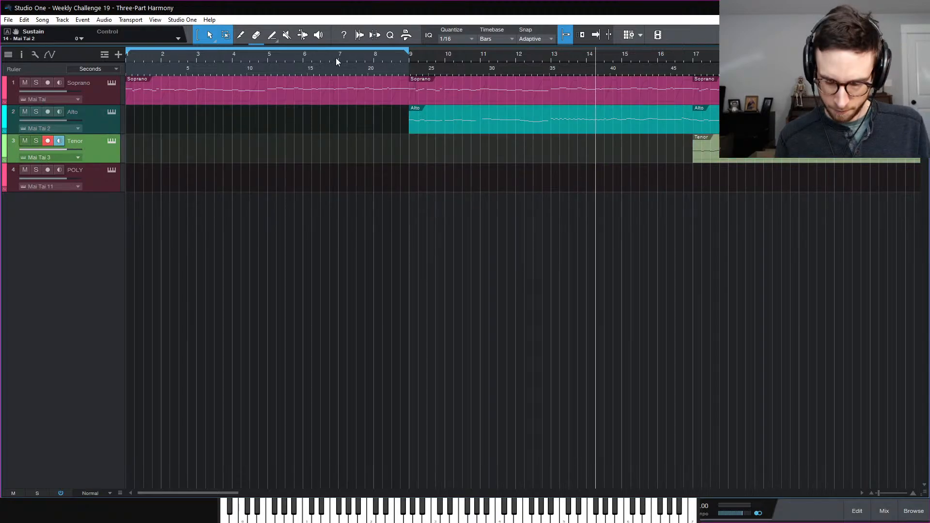
Turn off the bars 1–9 loop, zoom out, and show the mixer
click(336, 54)
key(w)
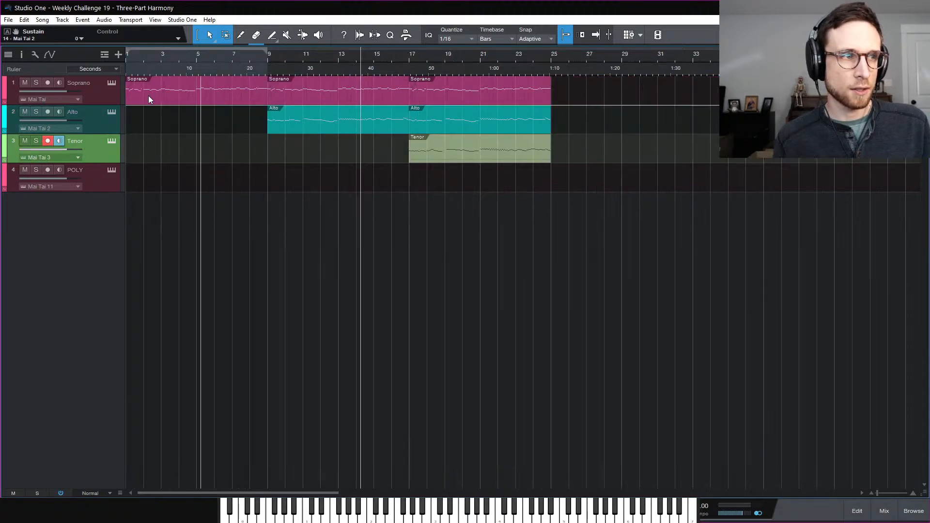
click(891, 519)
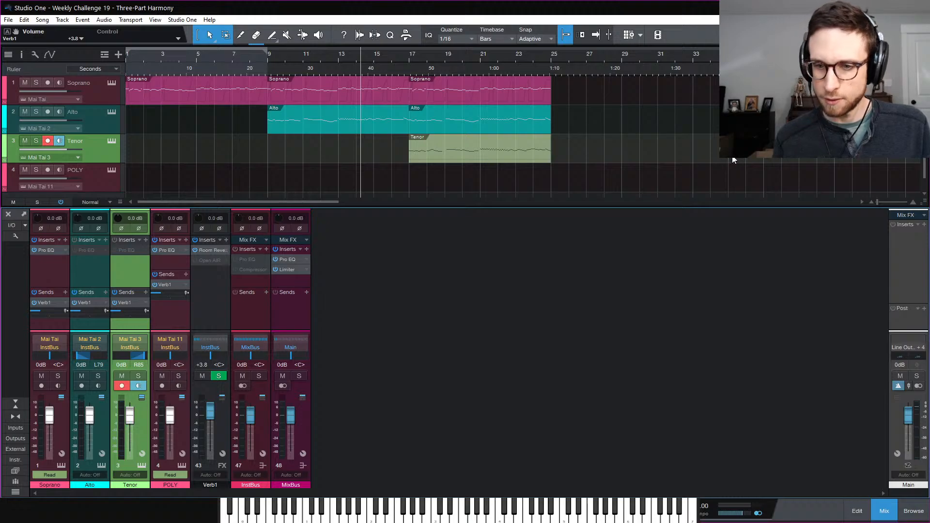
Play the staggered arrangement, hide the mixer, and bring up the Soprano's Mai Tai synth
key(space)
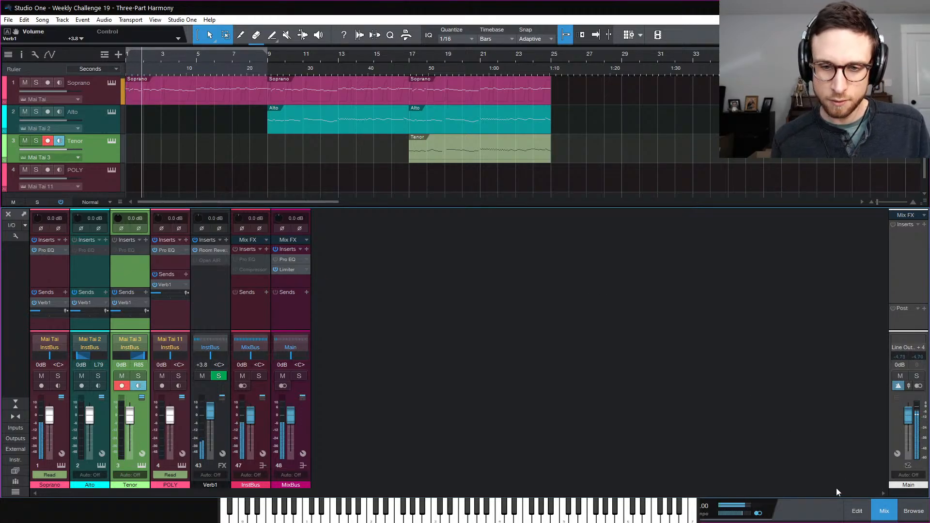
click(883, 510)
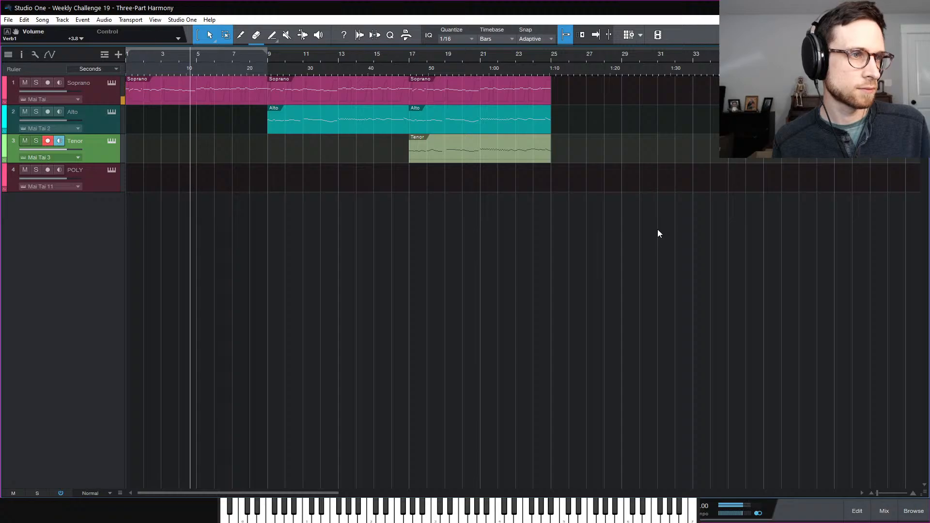
click(111, 83)
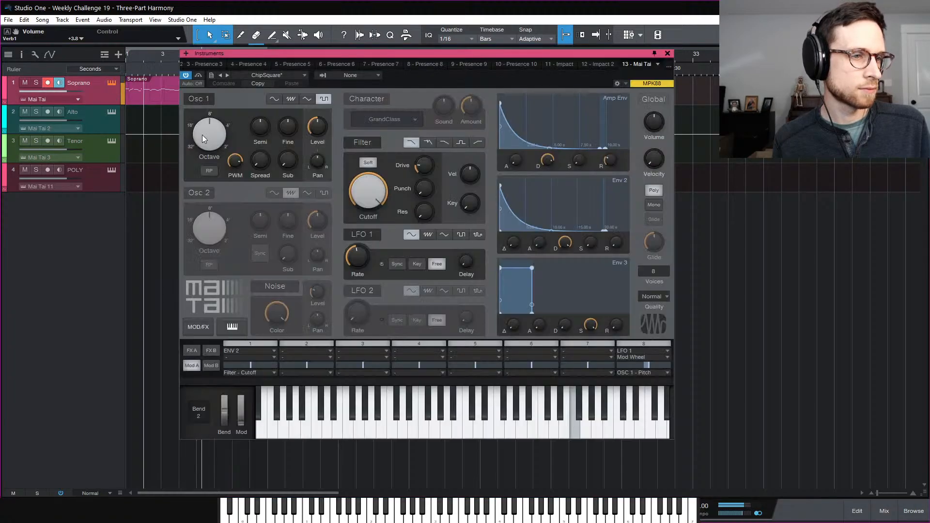
Switch the Soprano, Alto and Tenor Mai Tai synths to Mono, then close the synth window
mouse_move(236, 173)
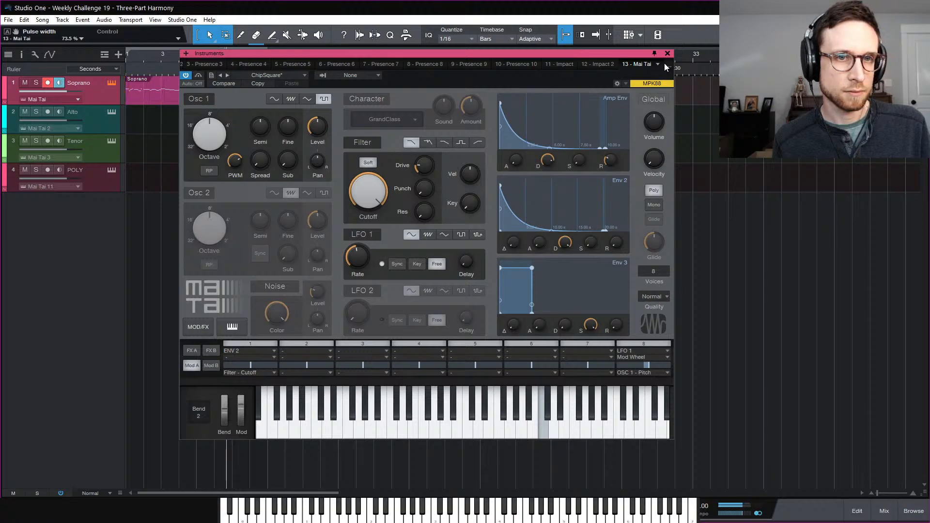
click(654, 204)
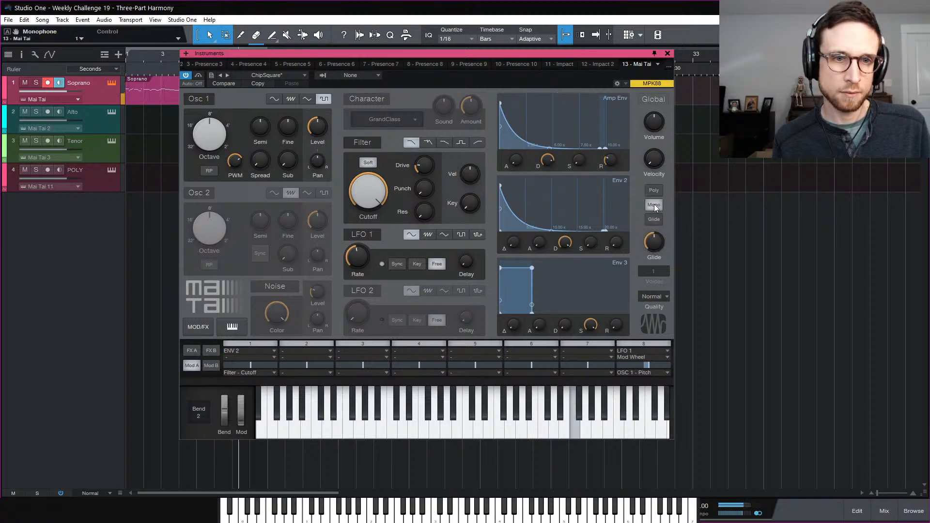
click(667, 53)
click(114, 125)
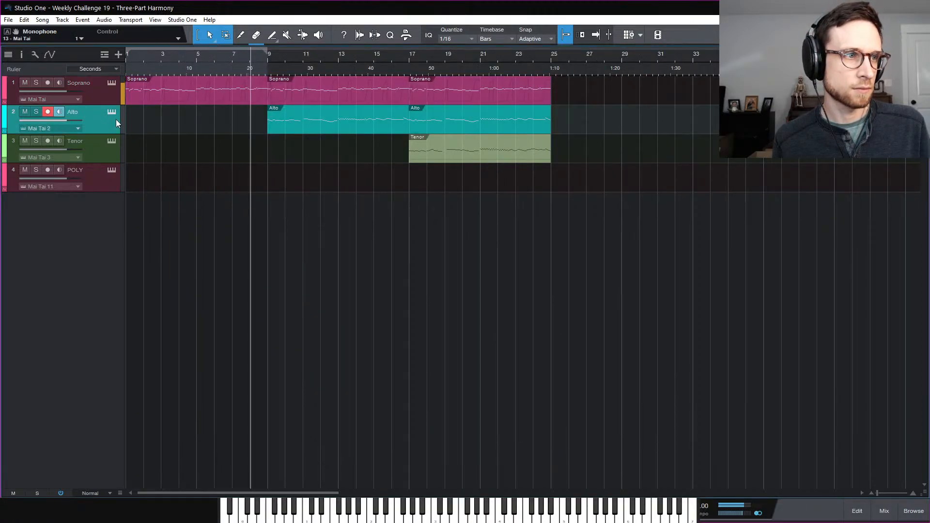
click(112, 112)
click(651, 207)
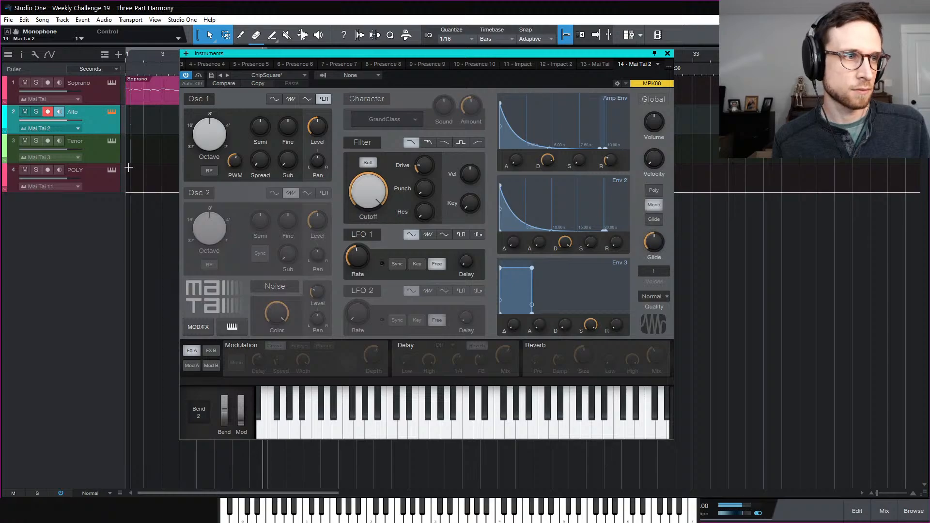
click(112, 141)
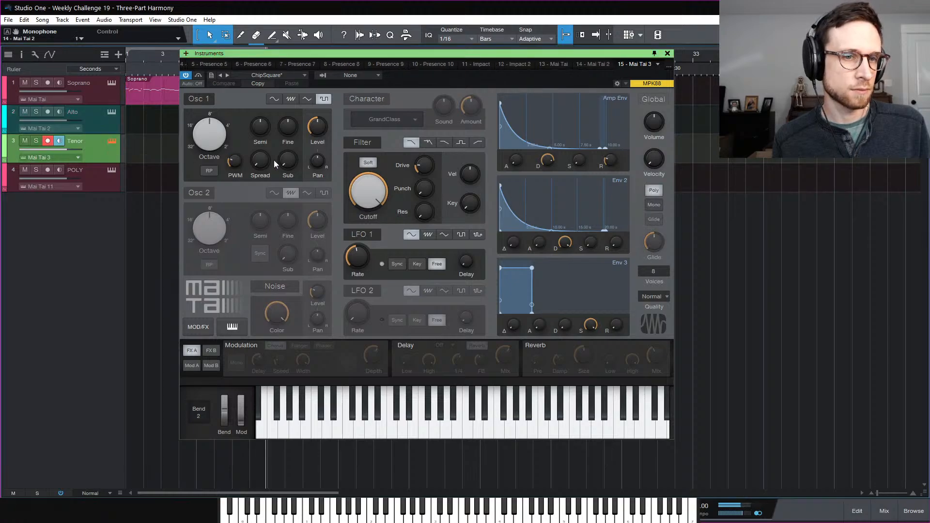
click(654, 205)
click(667, 53)
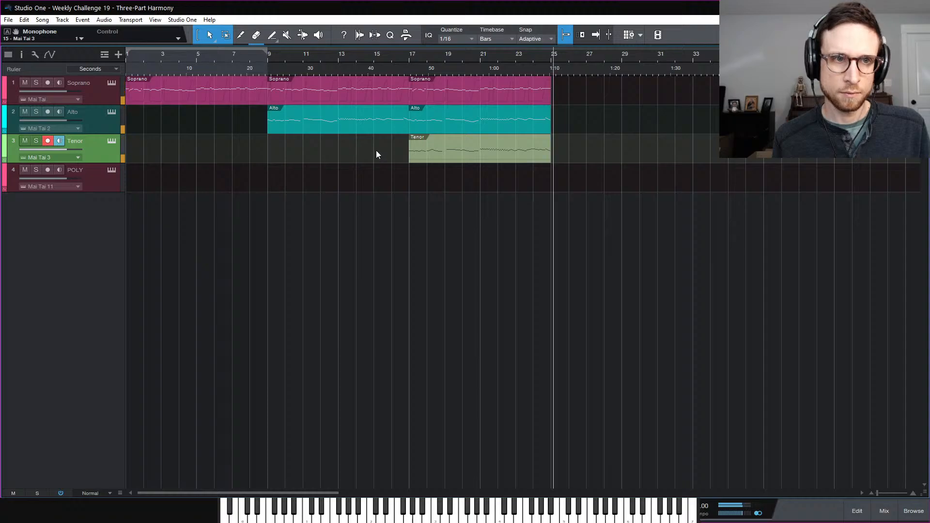
Move the playhead to bar 25 and remove an extra one-bar Soprano event created there
key(space)
click(550, 55)
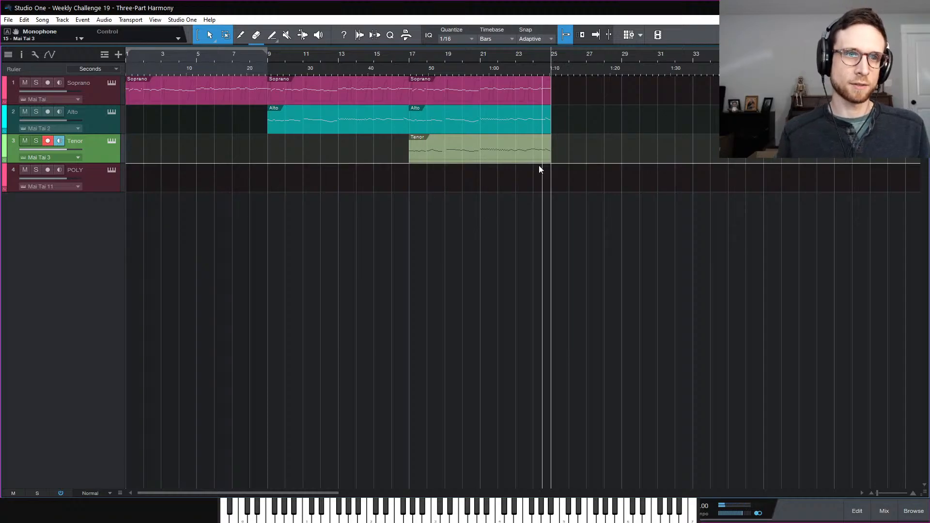
key(e)
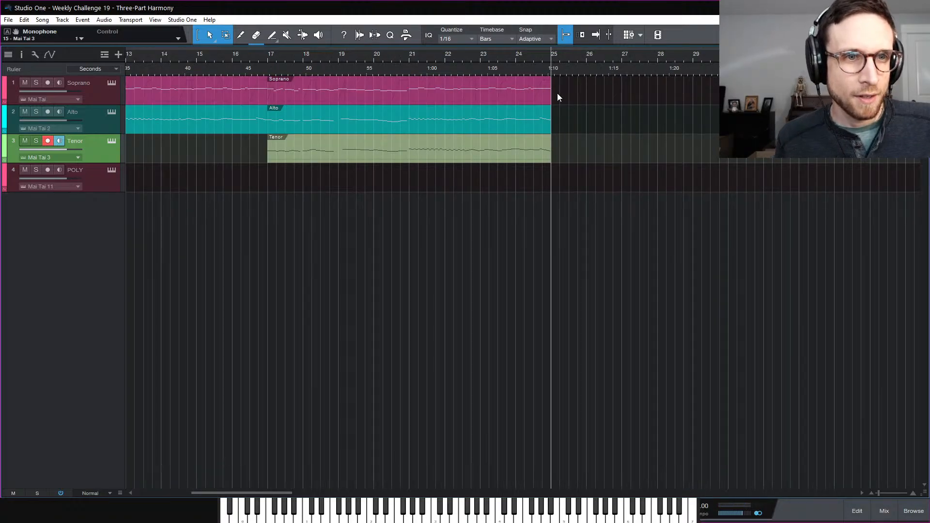
double_click(555, 95)
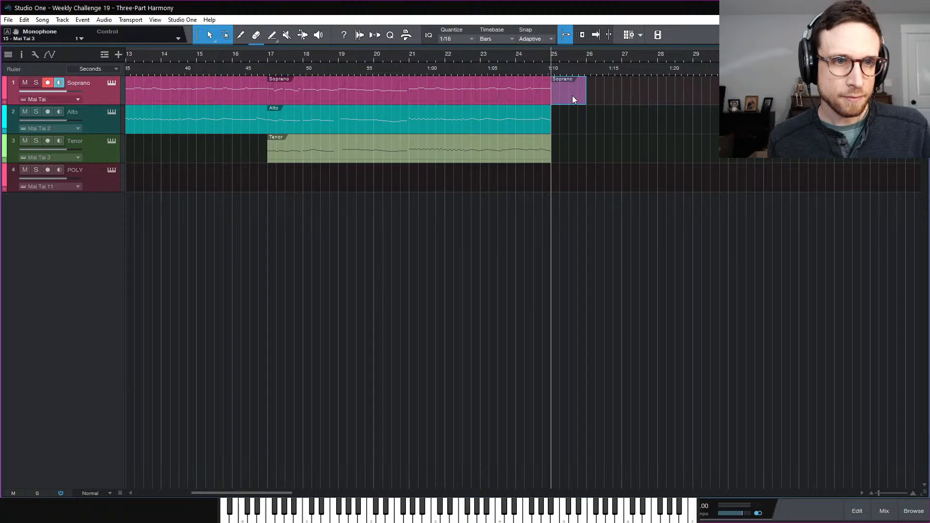
double_click(572, 95)
click(571, 98)
key(Delete)
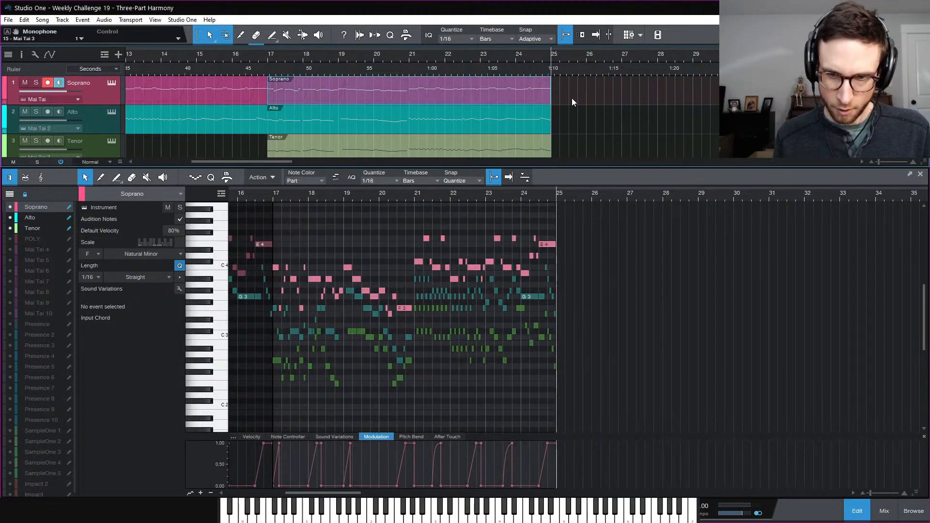
click(857, 512)
Open all three parts in the note editor and end the Soprano with an F4 at bar 25
drag(559, 76, 586, 160)
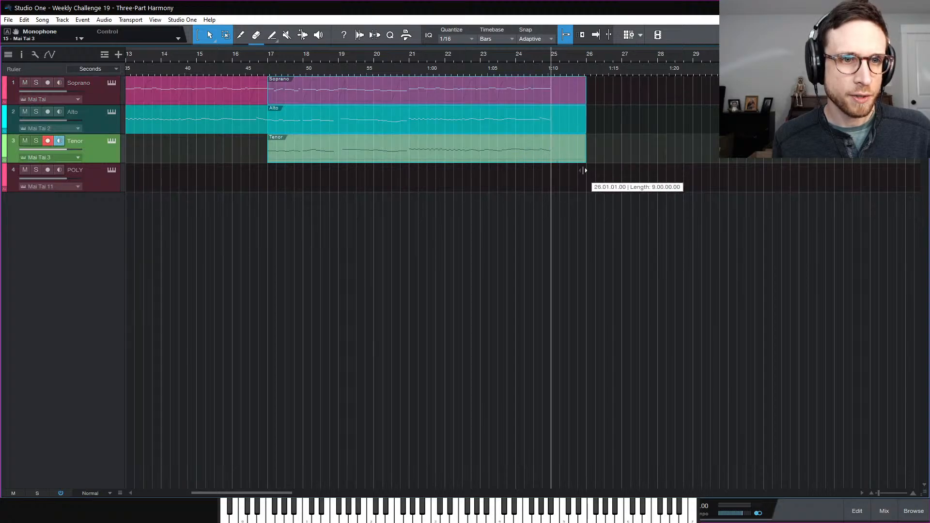
double_click(560, 96)
key(e)
key(e)
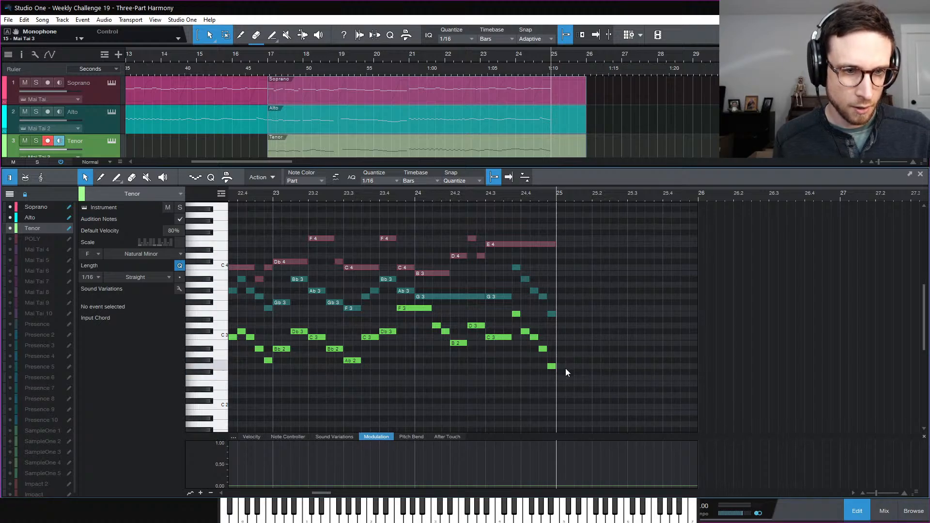
drag(559, 238, 595, 252)
click(540, 243)
click(560, 238)
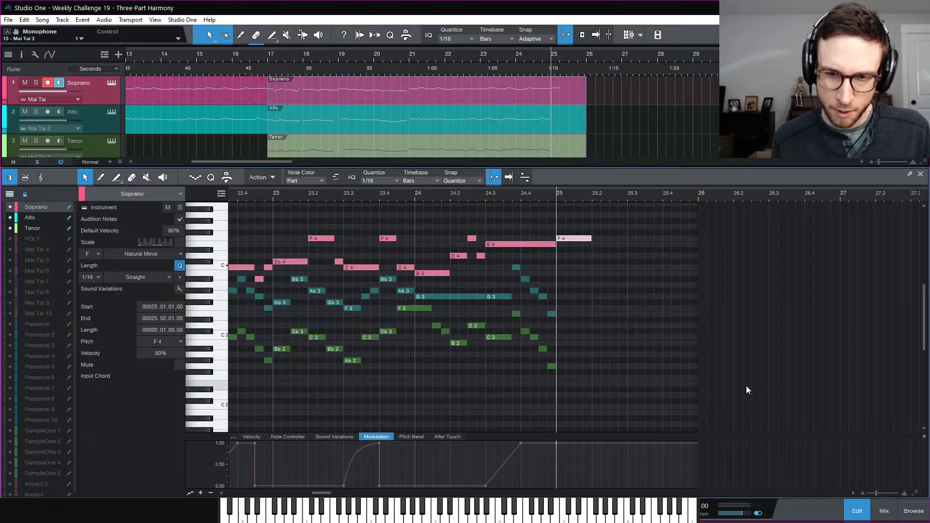
click(885, 514)
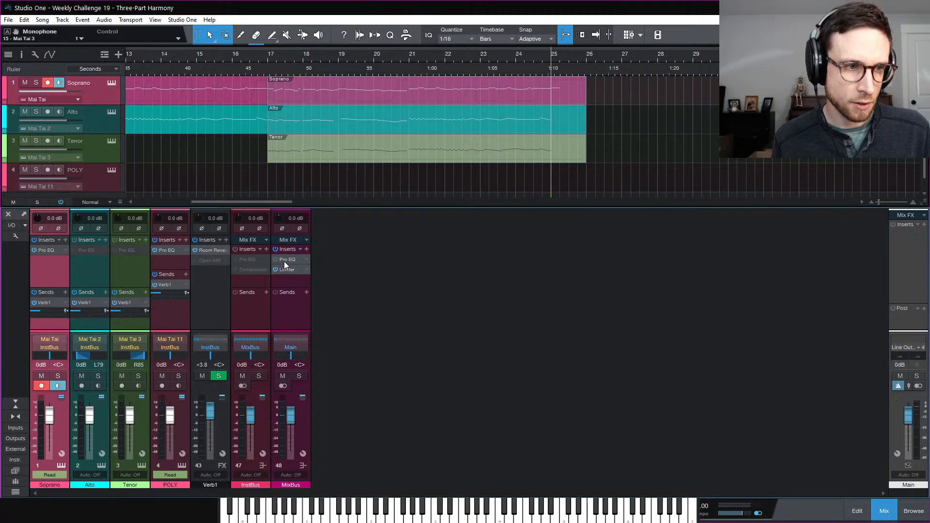
Turn on the MixBus Pro EQ and raise its high-cut from 991 Hz to about 2.99 kHz, playing from bar 21
click(276, 260)
double_click(284, 258)
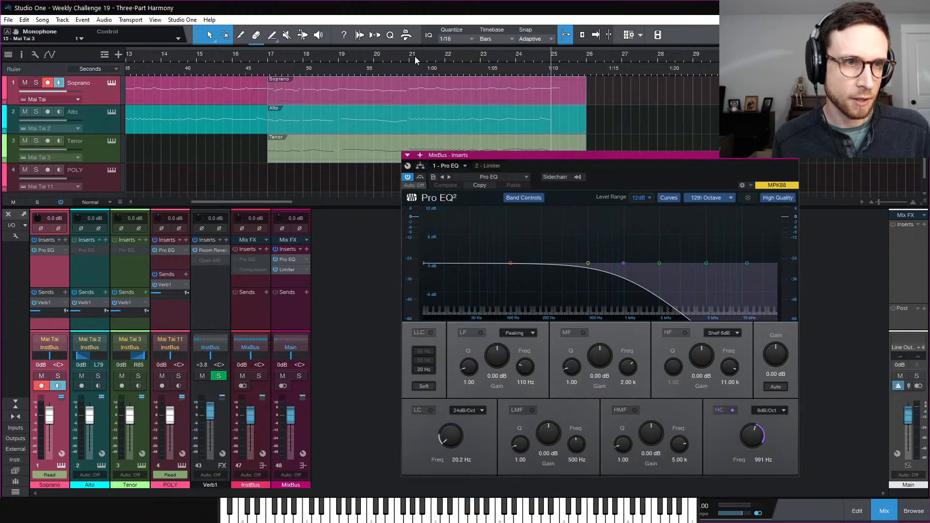
click(415, 57)
key(space)
drag(756, 437, 755, 418)
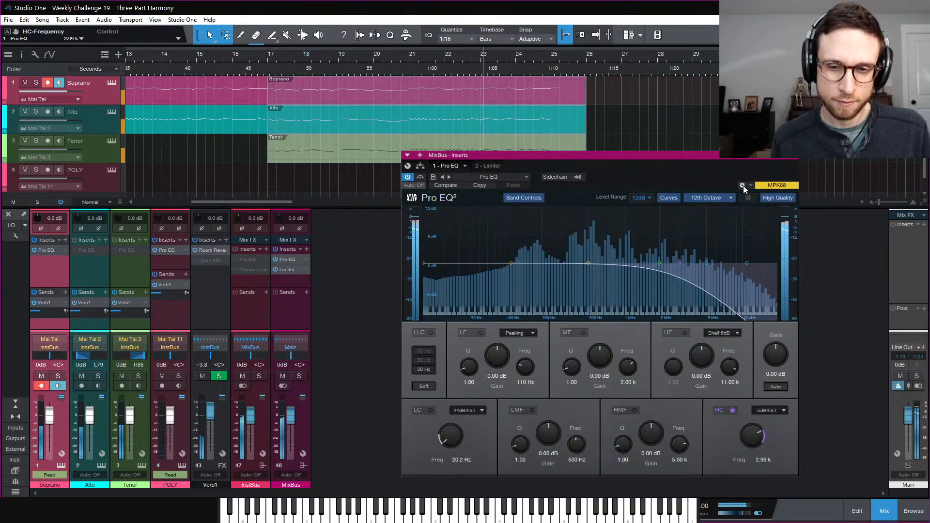
click(793, 156)
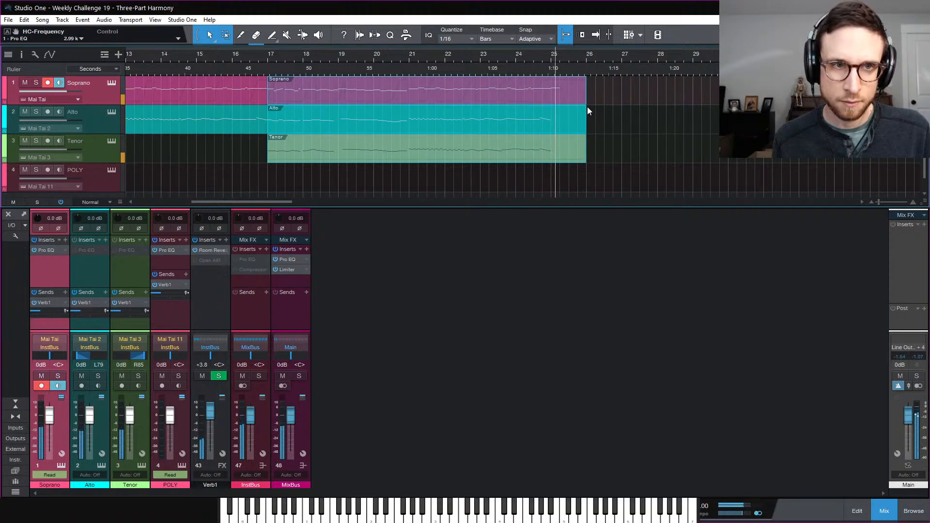
click(630, 122)
Add one-beat closing notes at bar 25: Ab3 in the Alto and C3 in the Tenor
double_click(573, 122)
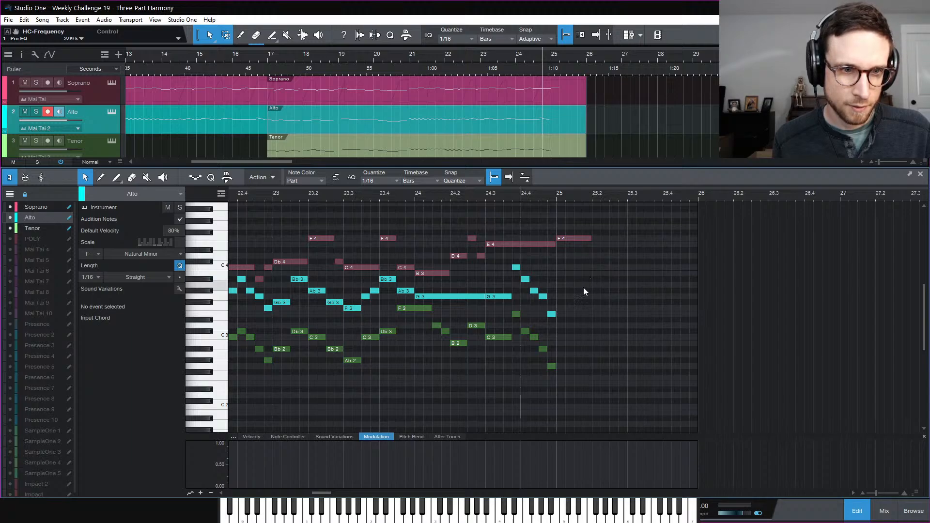
drag(557, 291, 594, 303)
click(559, 338)
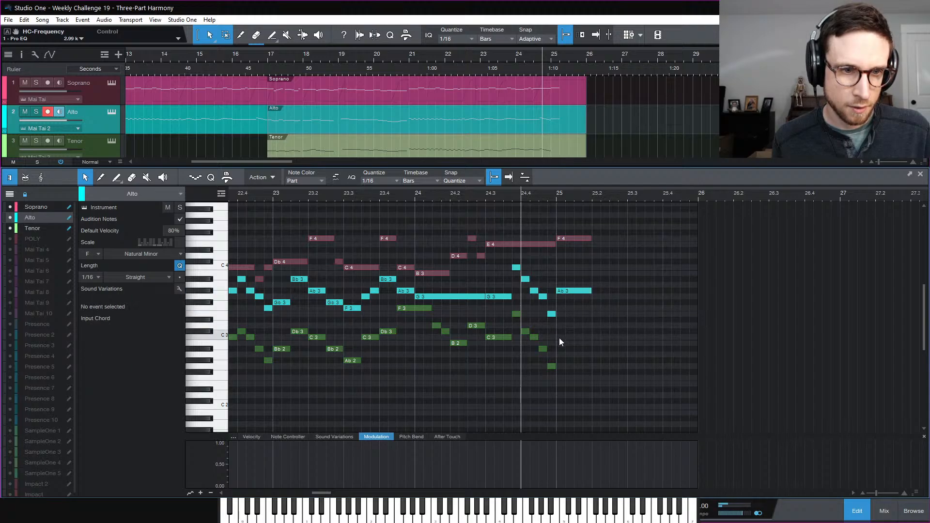
click(542, 350)
double_click(560, 337)
drag(564, 338, 593, 337)
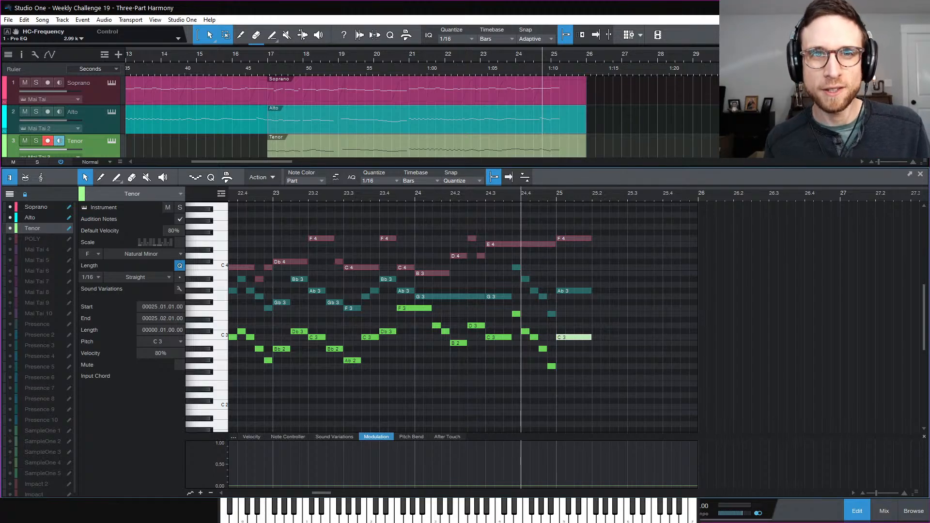
click(669, 324)
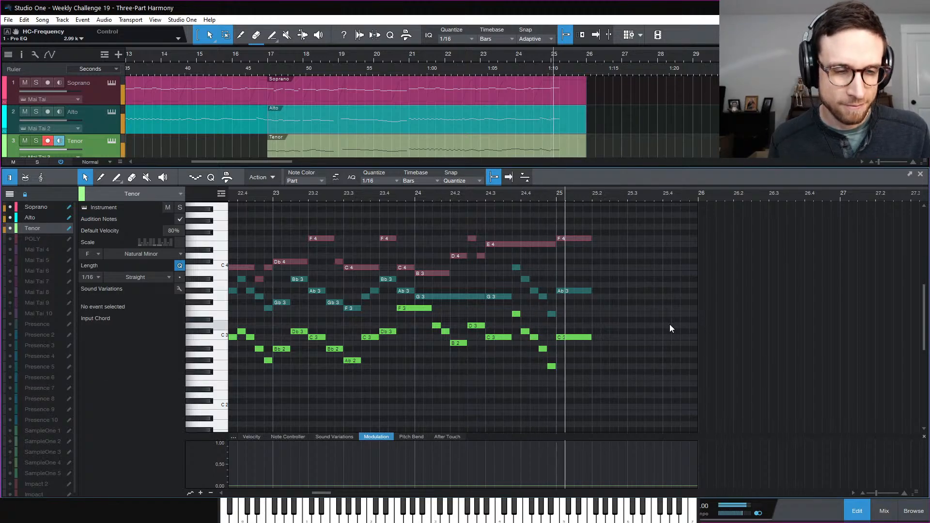
Play bars 24–25 with the Soprano part active, then close the note editor
click(565, 100)
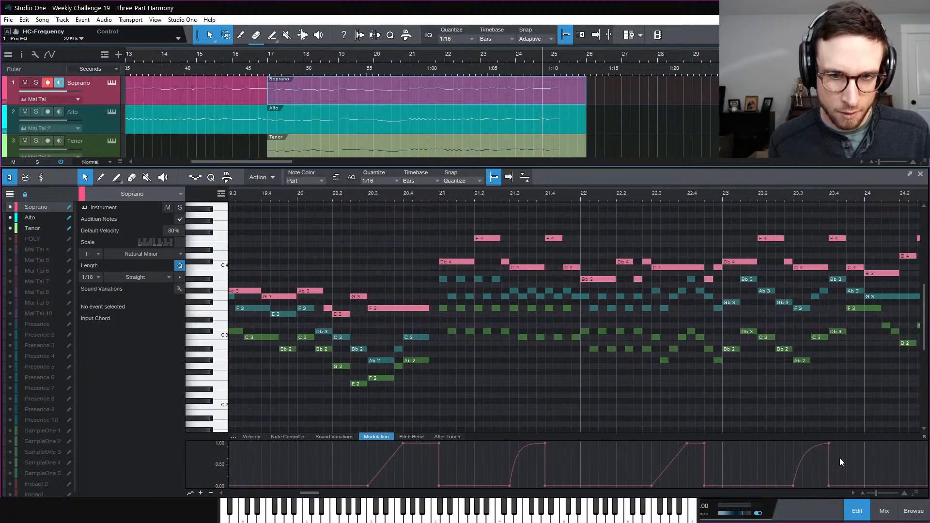
scroll(838, 457, right, 5)
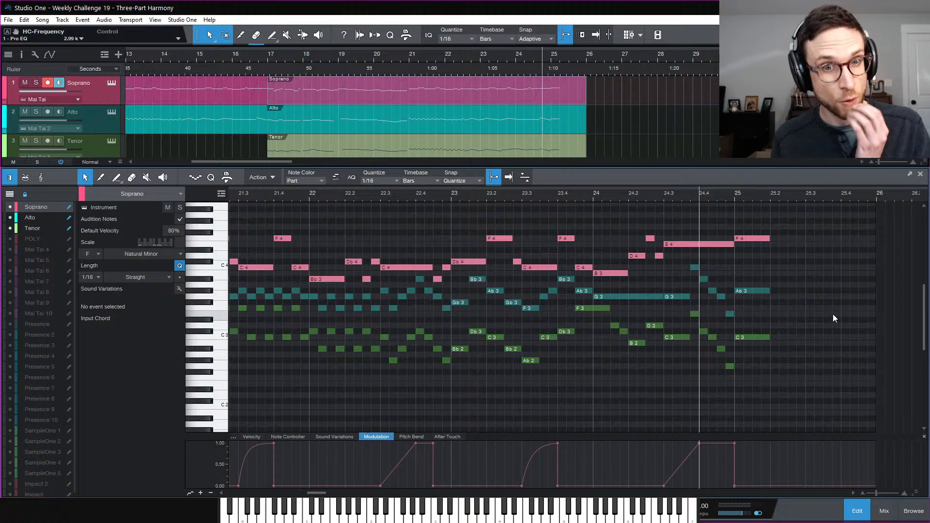
key(space)
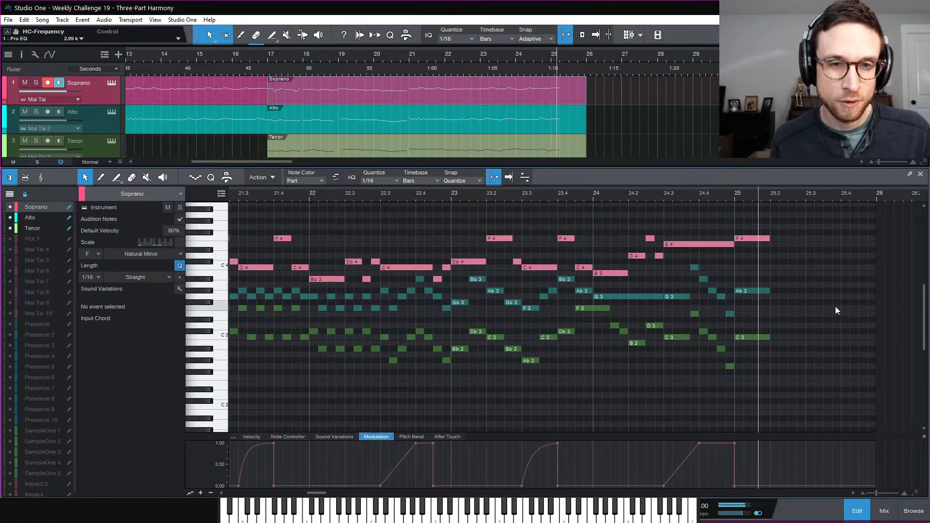
key(space)
key(space)
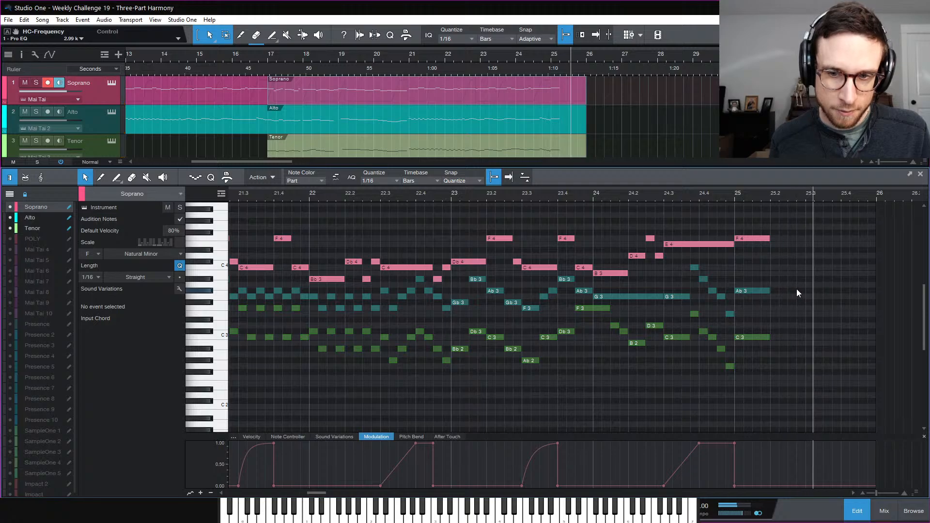
key(space)
click(862, 513)
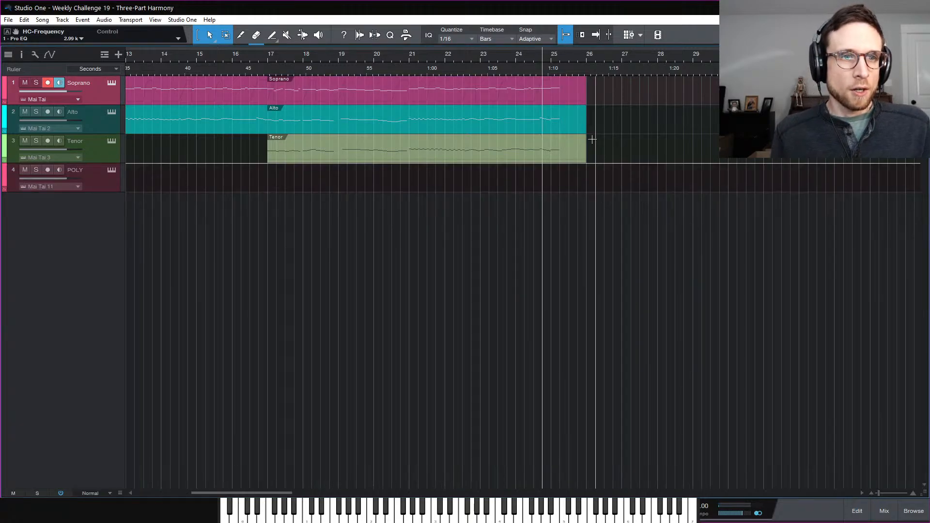
Shorten the Soprano, Alto and Tenor parts to end at bar 25.3 and play the ending
drag(567, 158, 576, 161)
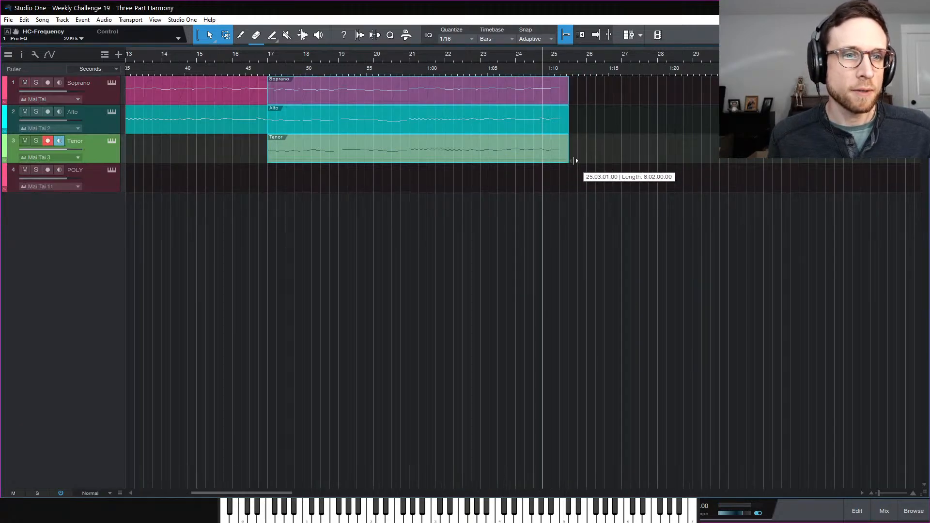
click(604, 135)
key(comma)
key(space)
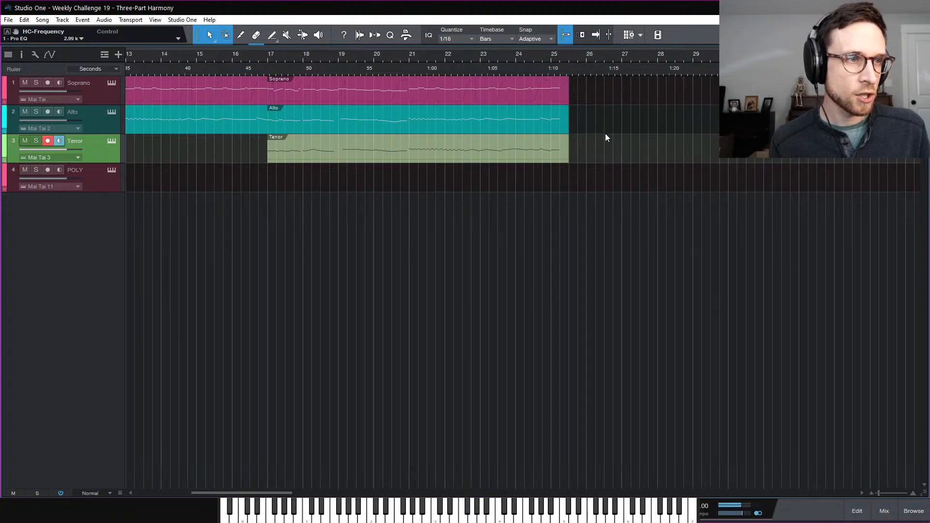
scroll(613, 220, left, 4)
scroll(614, 222, left, 3)
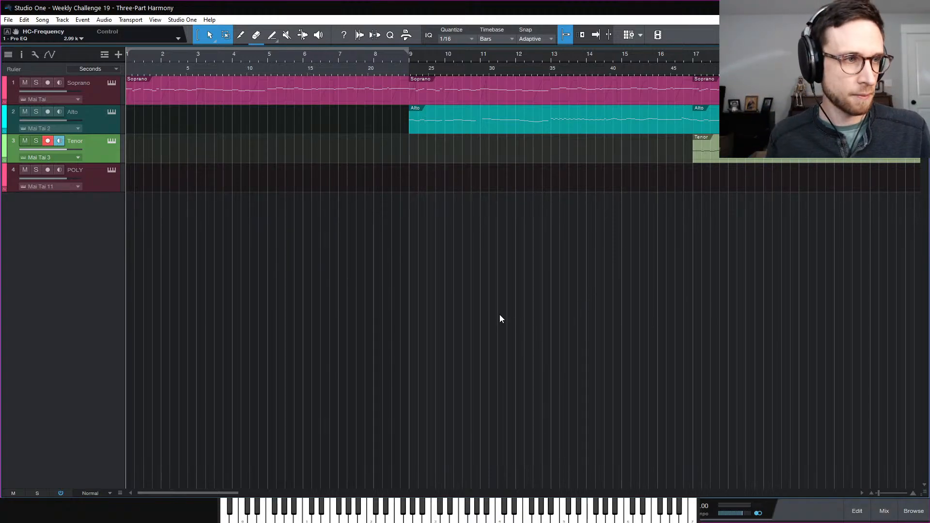
Zoom out to the whole song, play from the start, and open the first Soprano part's notes
key(w)
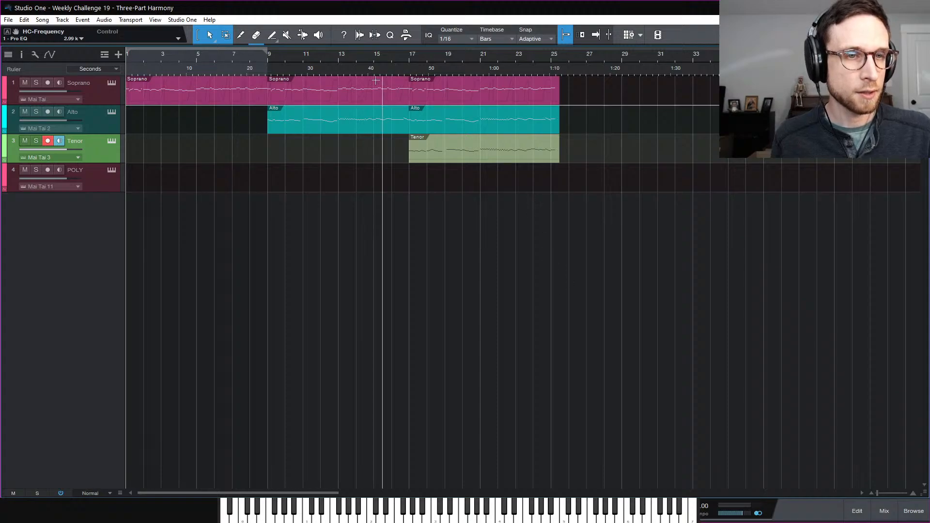
click(98, 104)
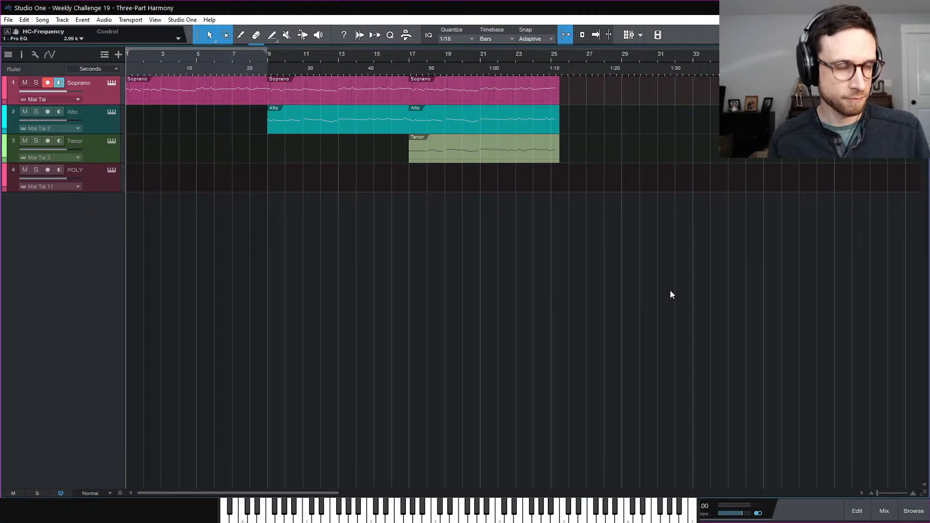
key(space)
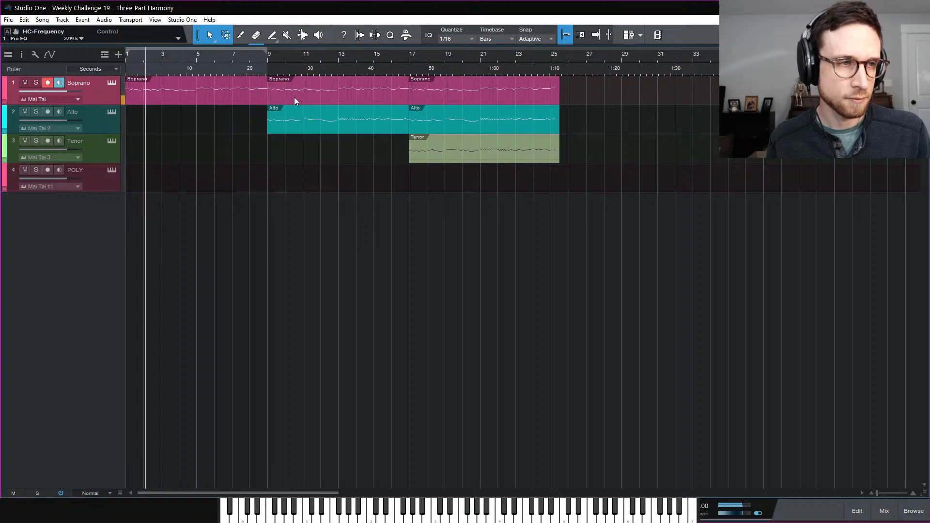
click(246, 98)
double_click(246, 95)
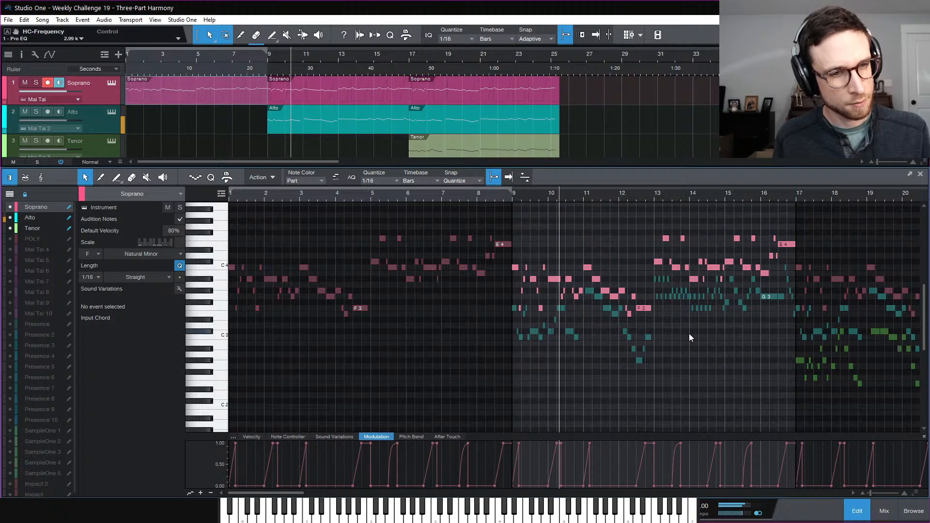
scroll(711, 343, right, 3)
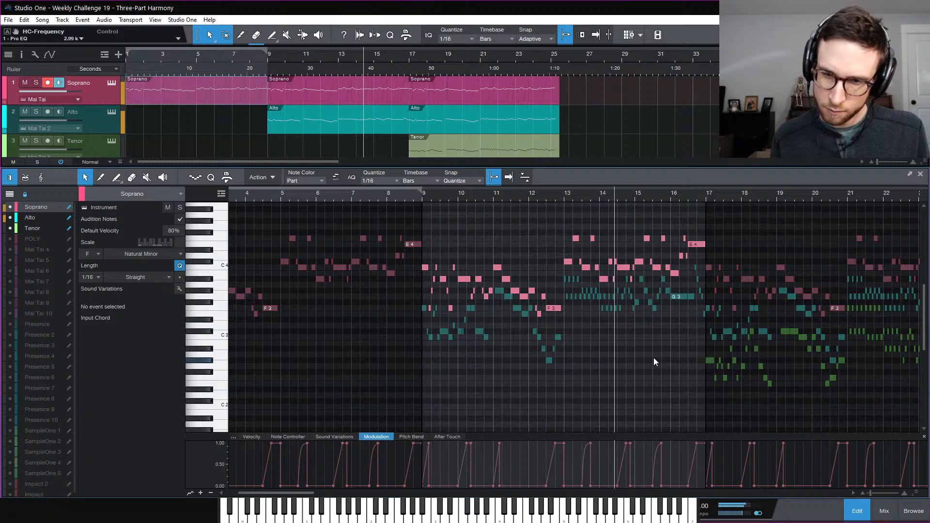
scroll(655, 360, right, 8)
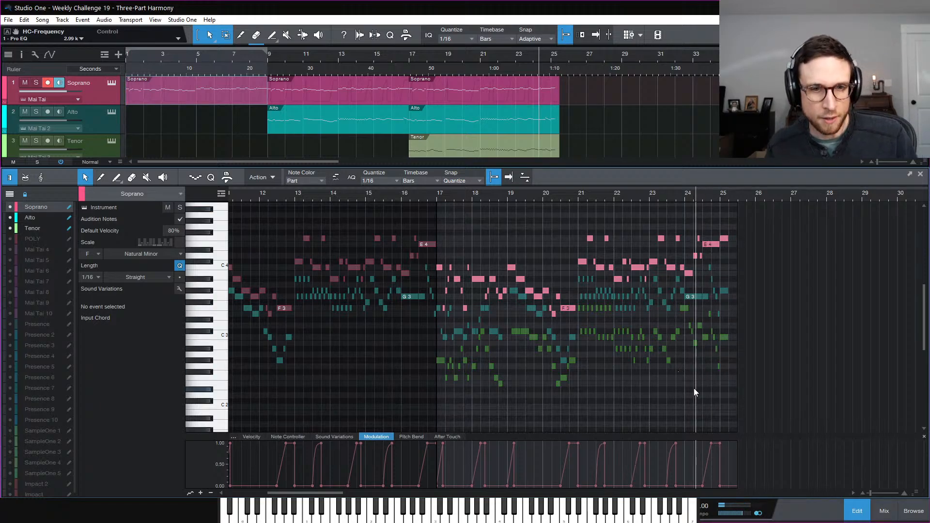
Lower the final Tenor note from C3 to F2 and the final Alto note from Ab3 to F3
key(e)
key(e)
scroll(754, 366, right, 4)
key(space)
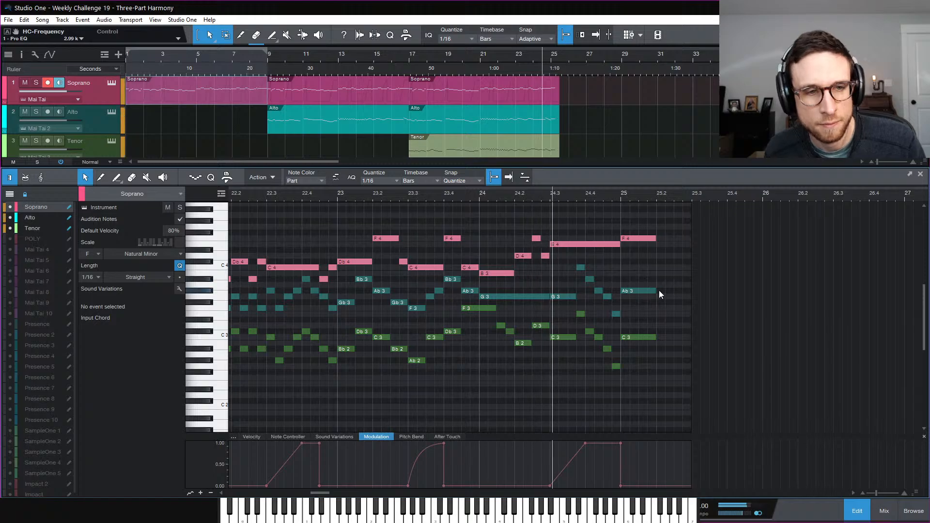
key(space)
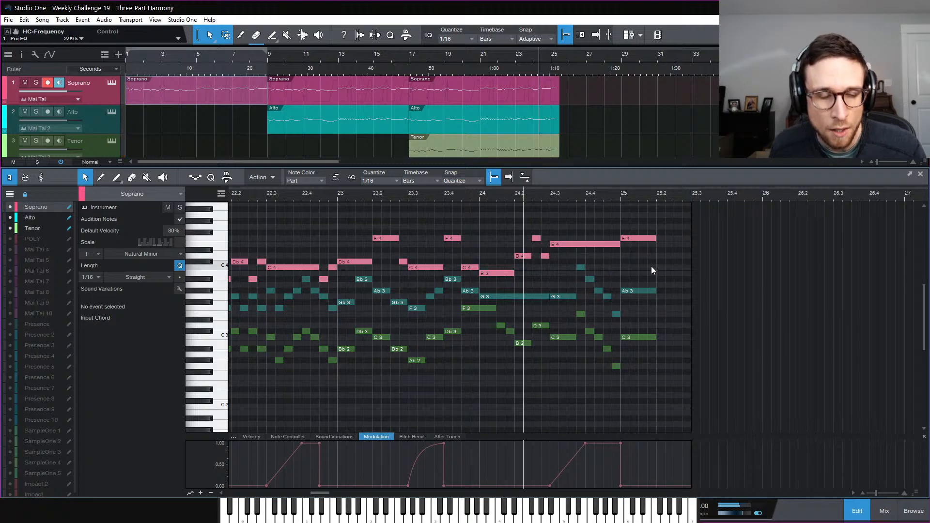
click(644, 336)
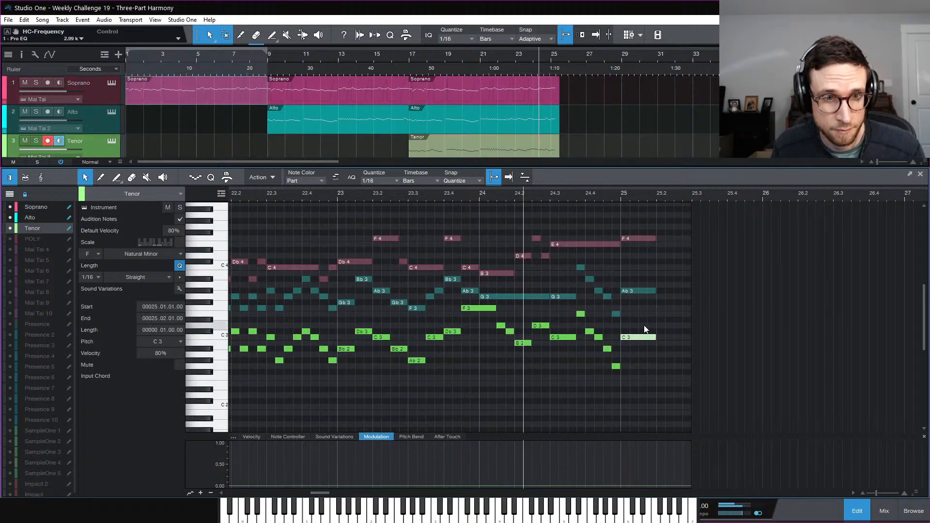
drag(643, 336, 644, 379)
click(643, 305)
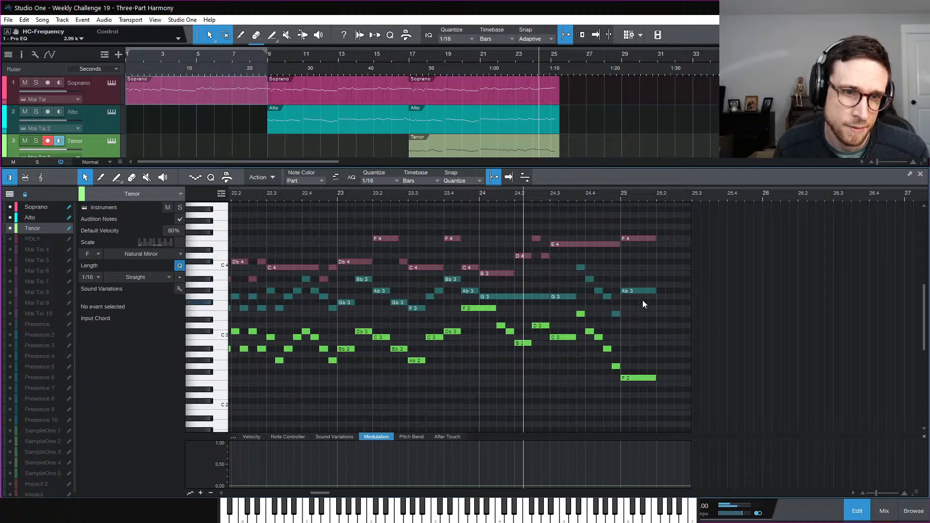
drag(641, 293, 642, 309)
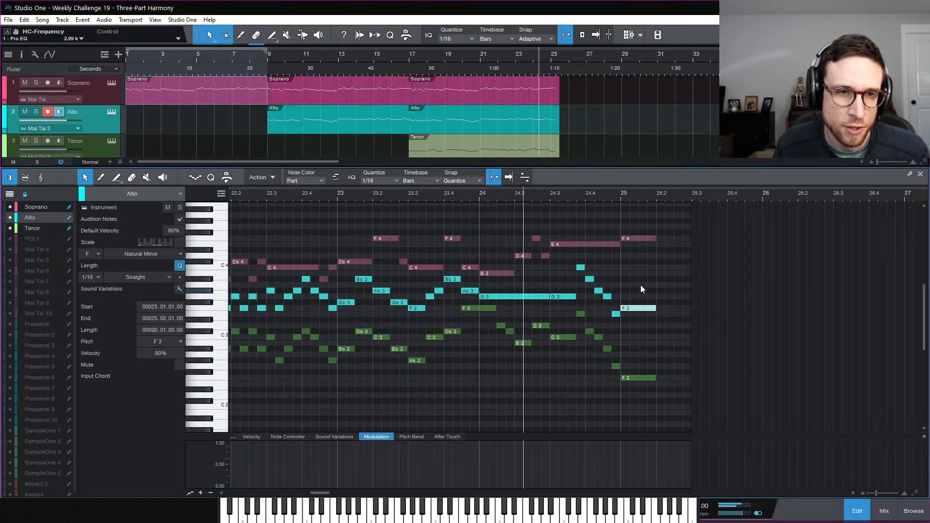
click(643, 255)
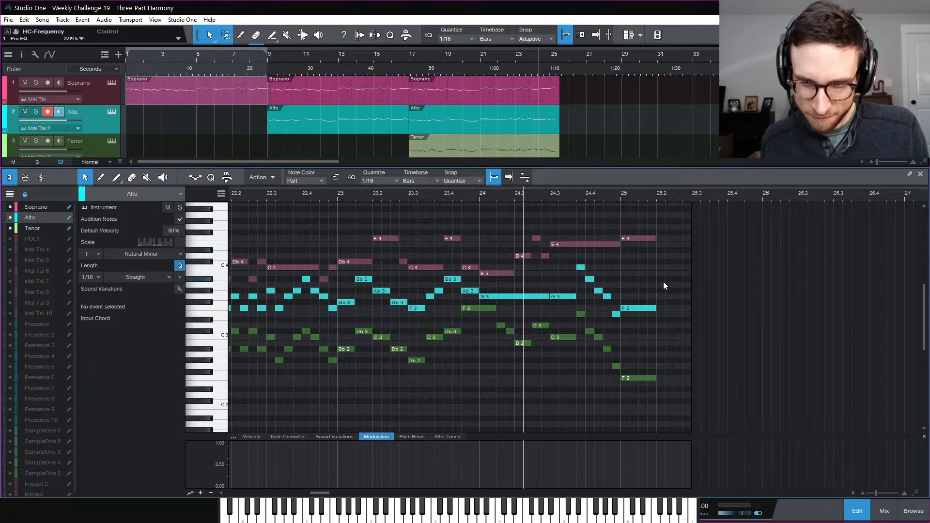
Listen from bar 15, then open the final Soprano, Alto and Tenor parts together from bar 17
key(w)
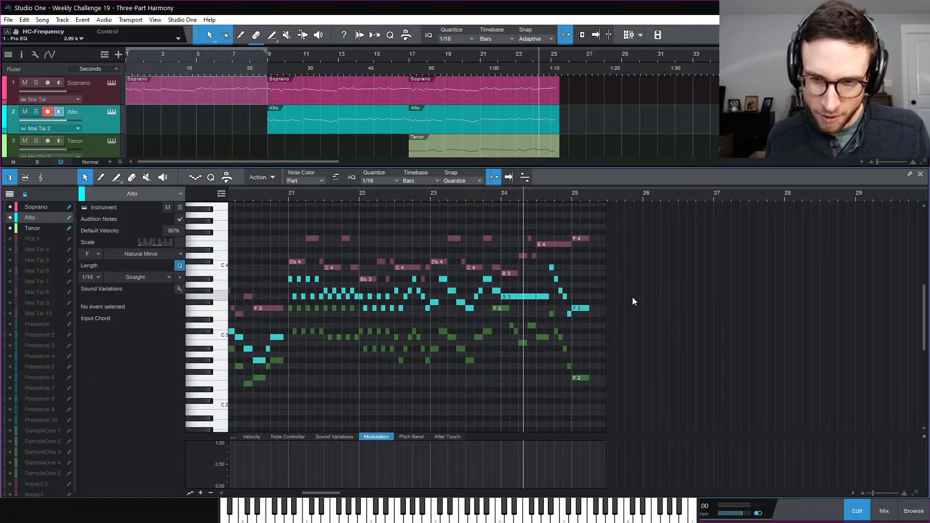
scroll(504, 308, left, 8)
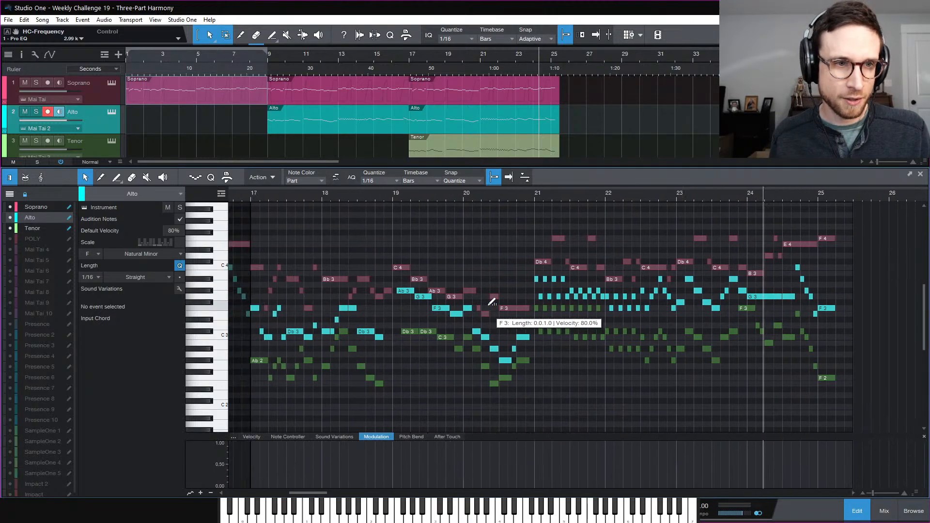
scroll(482, 315, left, 5)
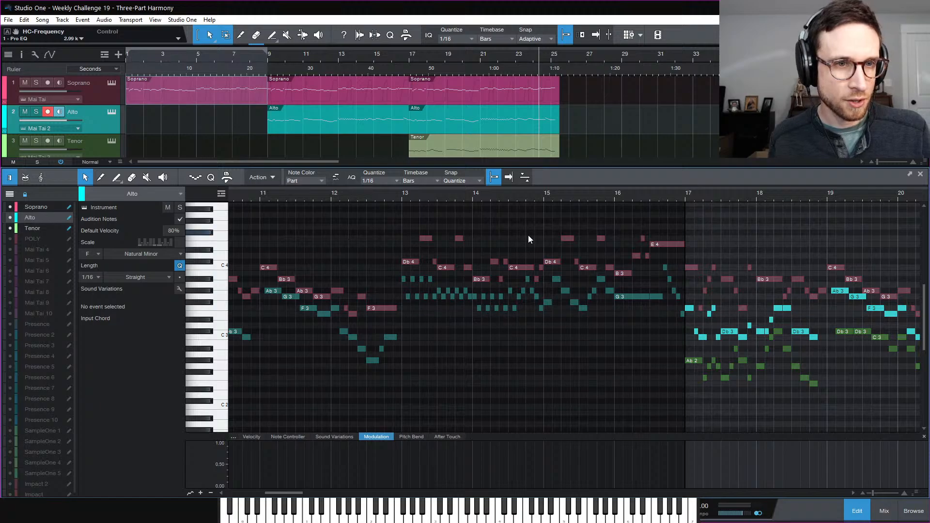
click(542, 197)
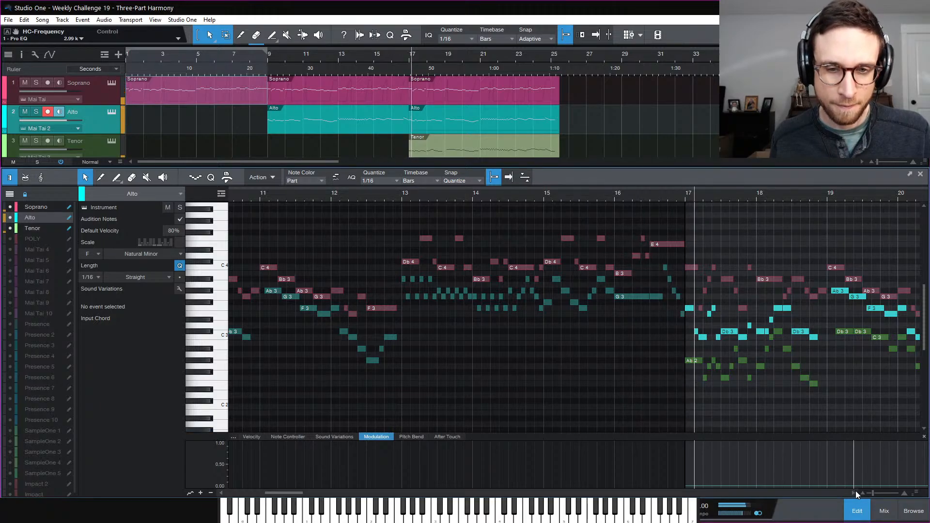
click(857, 510)
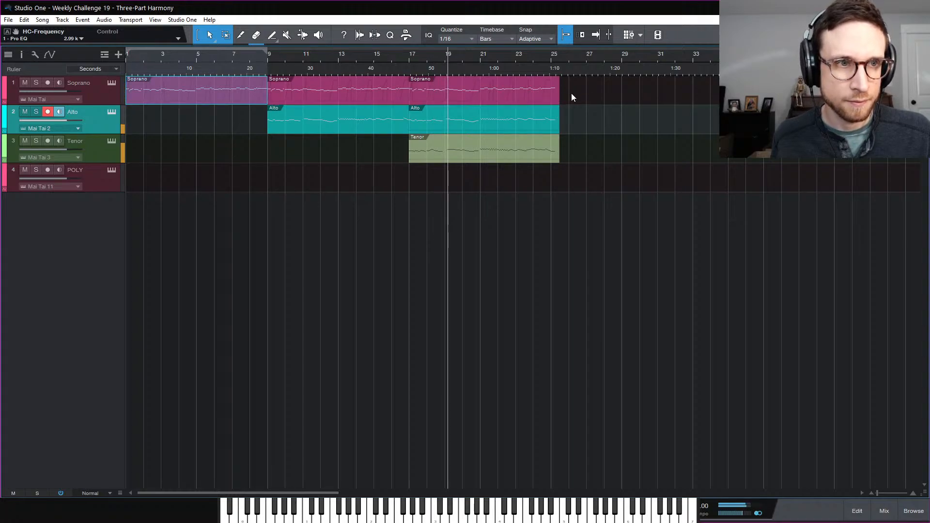
key(space)
drag(572, 94, 460, 133)
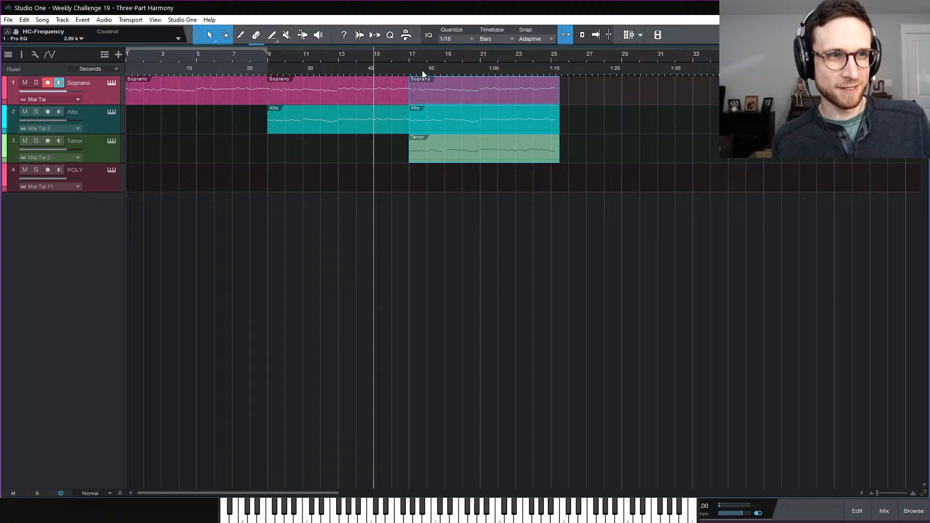
click(408, 57)
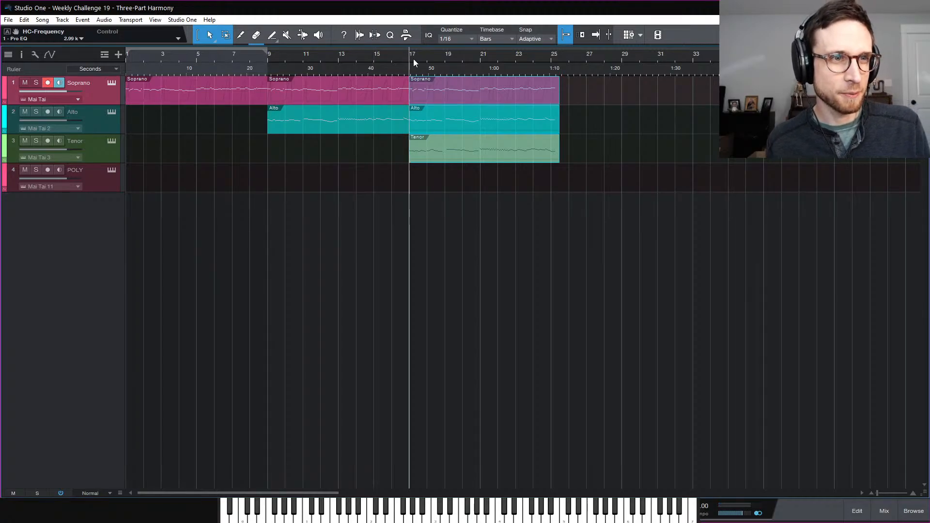
double_click(458, 99)
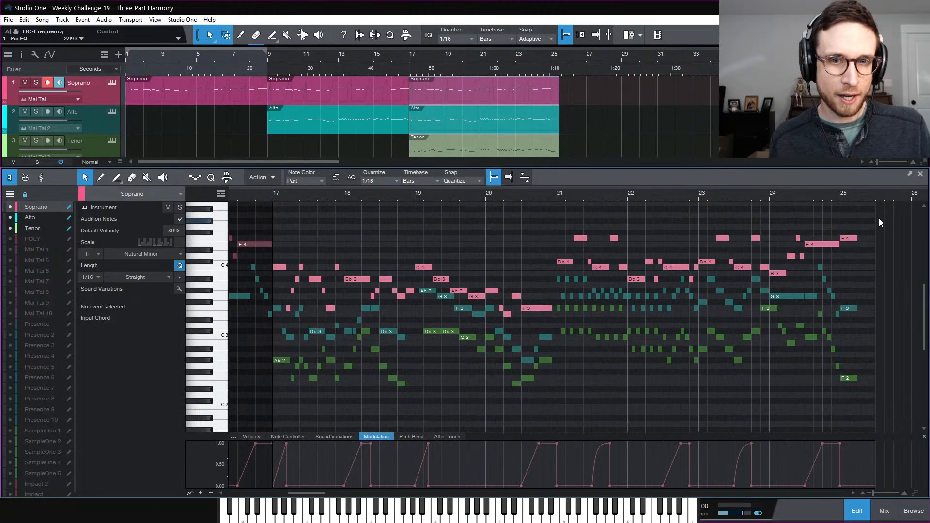
Transpose all notes from bar 17 to 25 down five semitones
drag(880, 214, 280, 415)
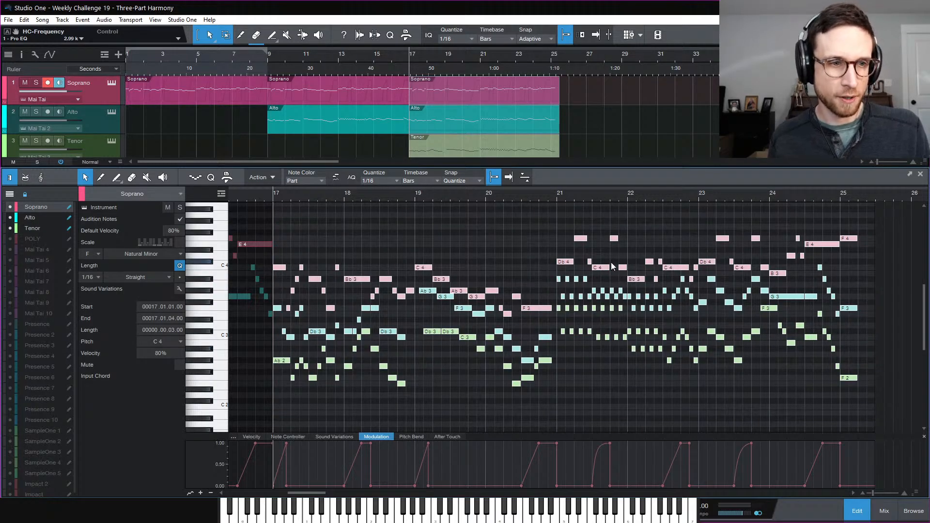
key(Down)
key(Down)
key(Down)
key(Down)
key(Down)
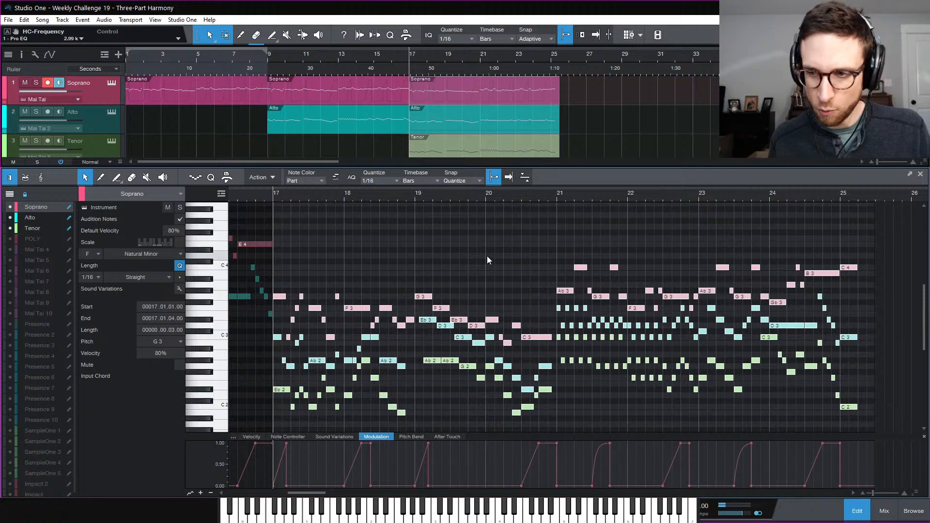
scroll(489, 257, down, 5)
Play the harmony from bar 17, then deselect the notes and set playback to bar 15
key(space)
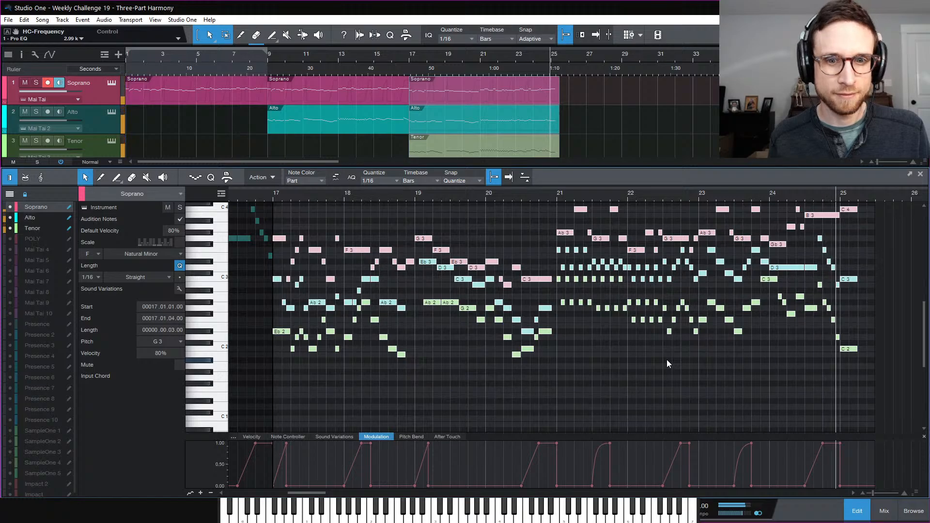
key(space)
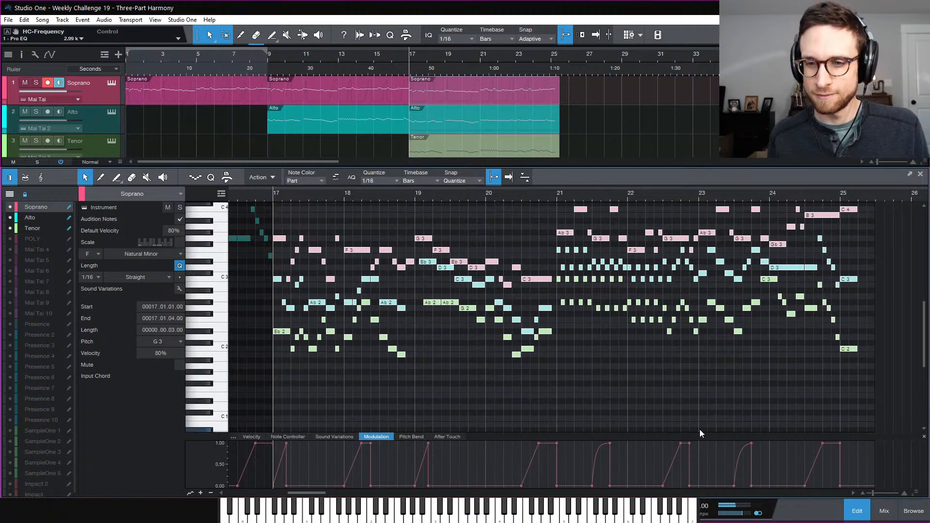
click(668, 427)
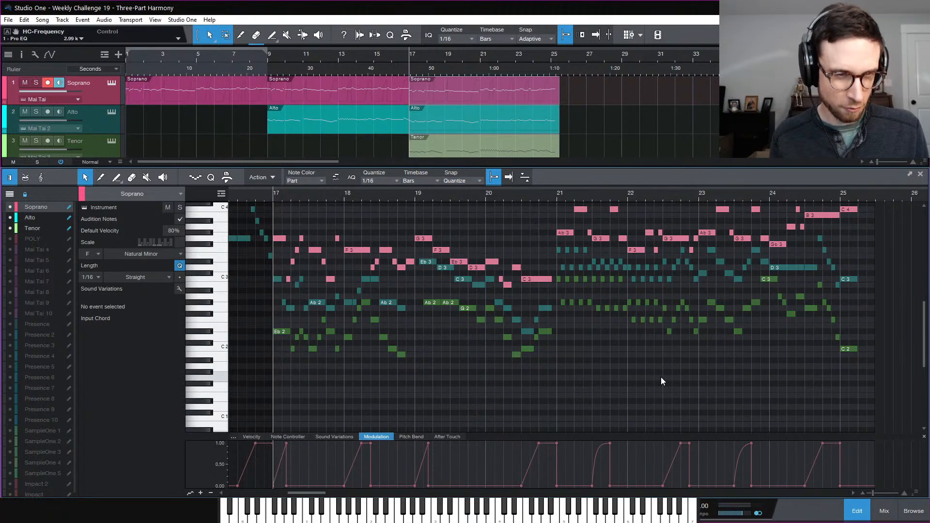
key(w)
click(373, 58)
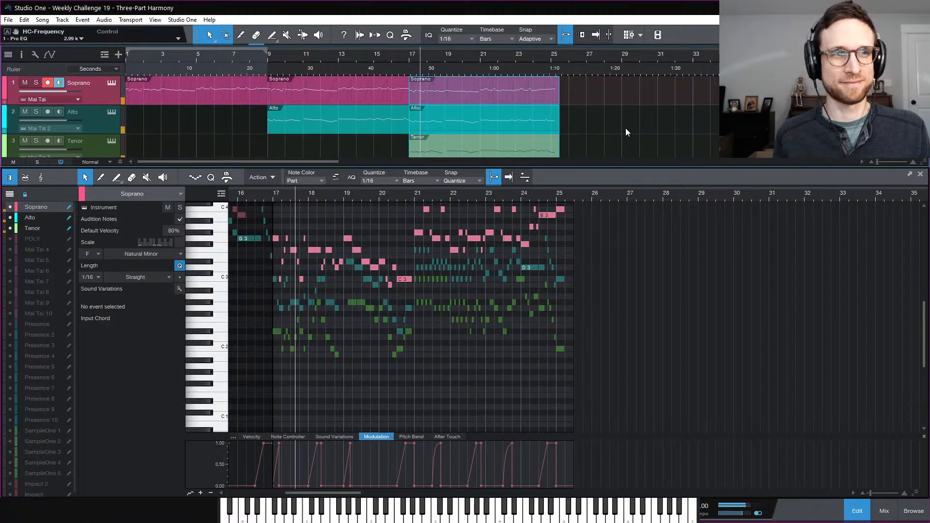
Raise the harmony from bar 17 back up five semitones, play from bar 16, and close the editor
key(space)
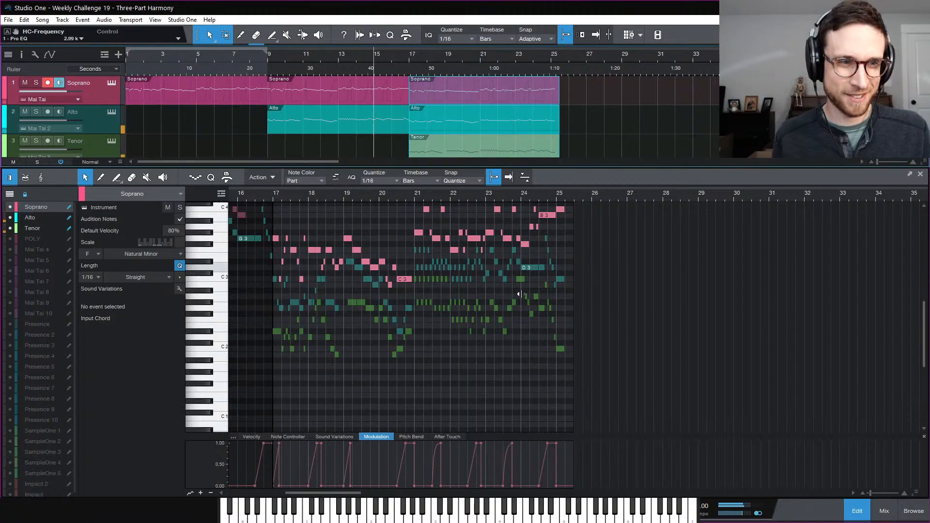
click(508, 383)
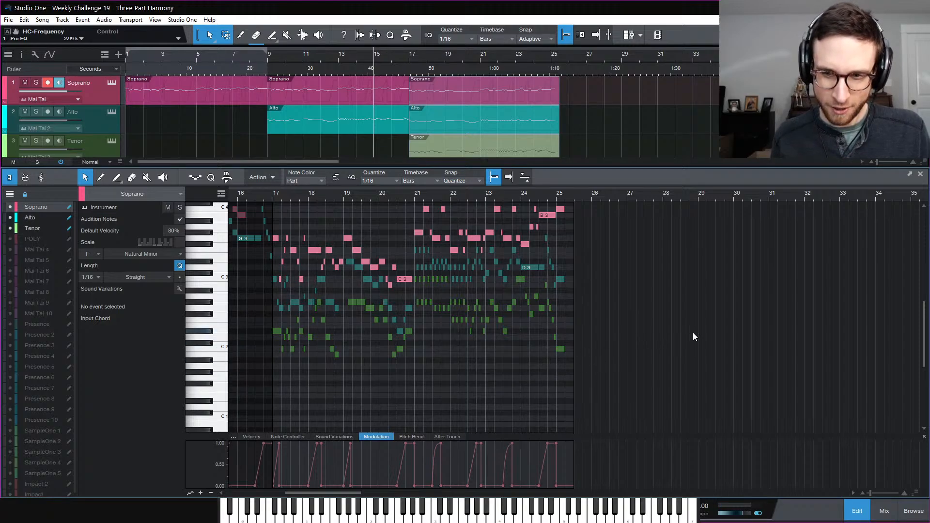
key(ctrl+z)
key(ctrl+z)
key(ctrl+z)
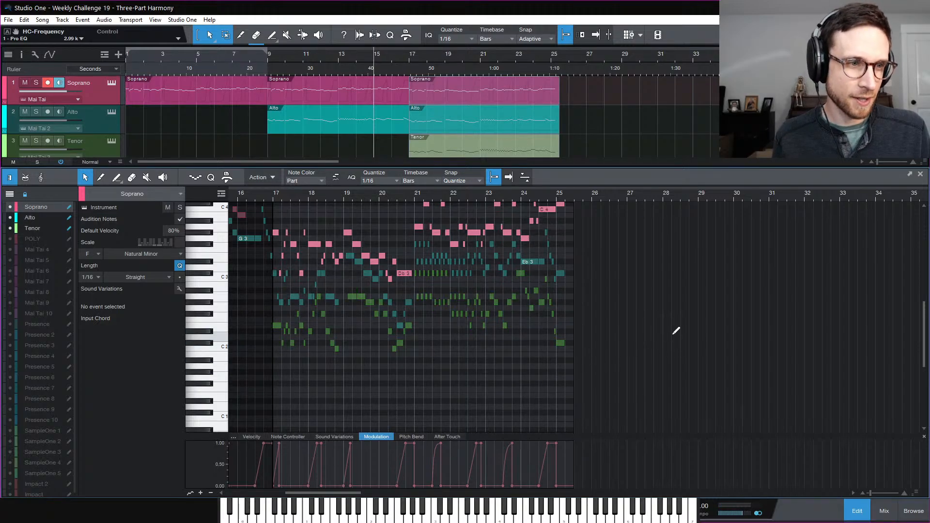
key(ctrl+z)
key(ctrl+z)
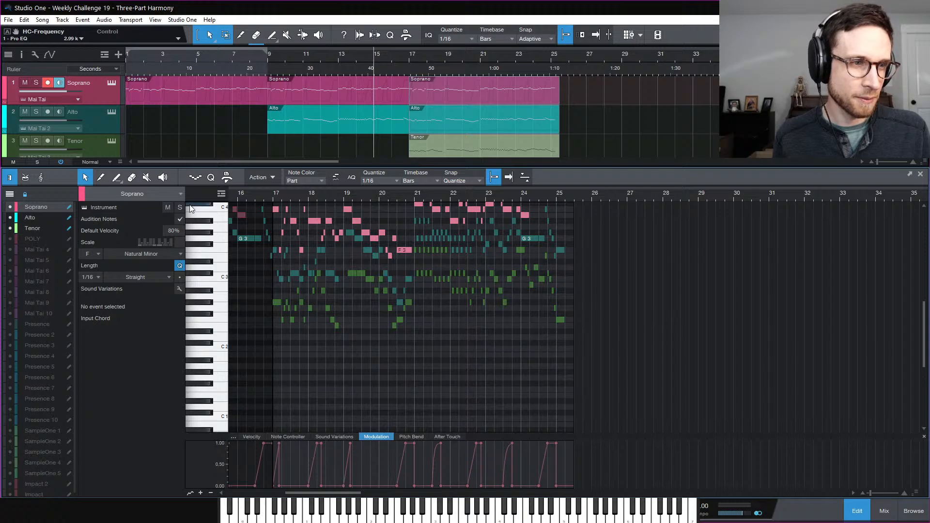
key(space)
click(246, 195)
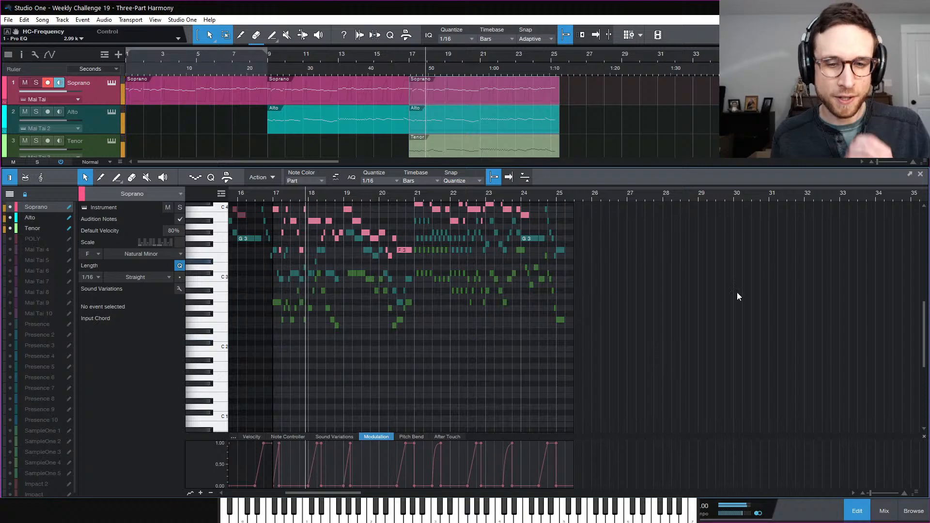
click(856, 512)
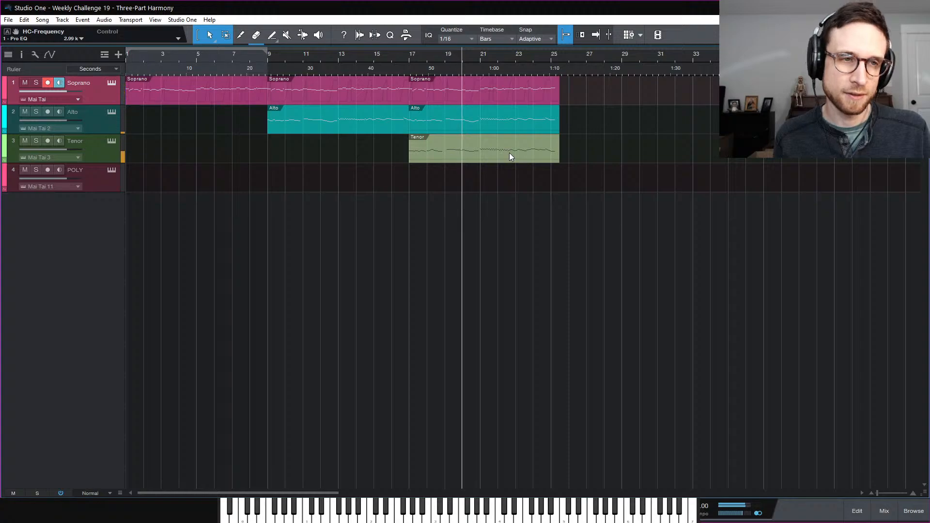
Stop playback, save the Weekly Challenge 19 - Three-Part Harmony song, and open the File menu
key(space)
key(ctrl+s)
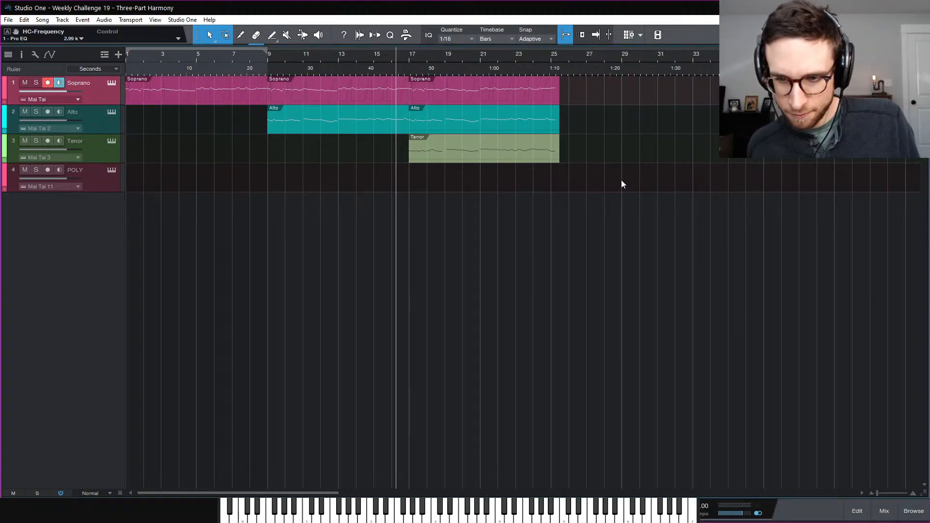
click(9, 20)
mouse_move(101, 192)
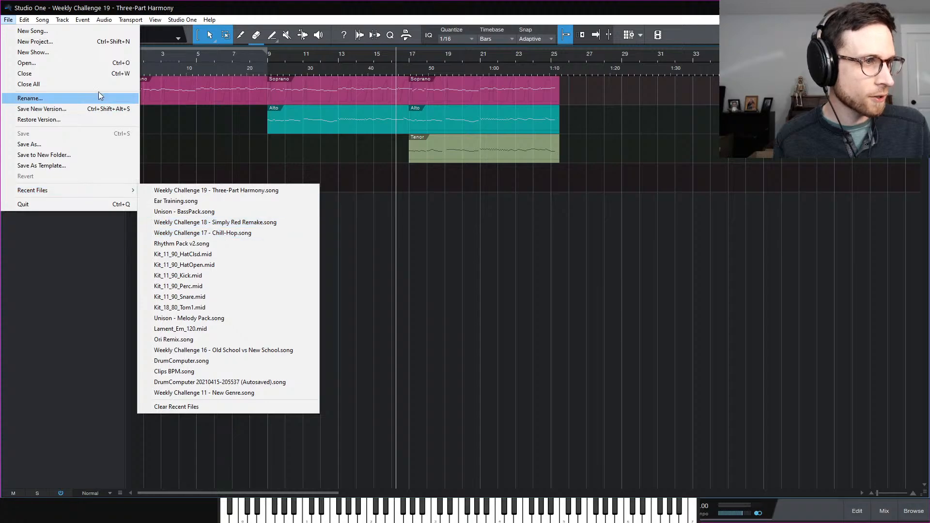
Open 8-Bit #1.song from the Songs > 8-Bit #1 folder
click(84, 67)
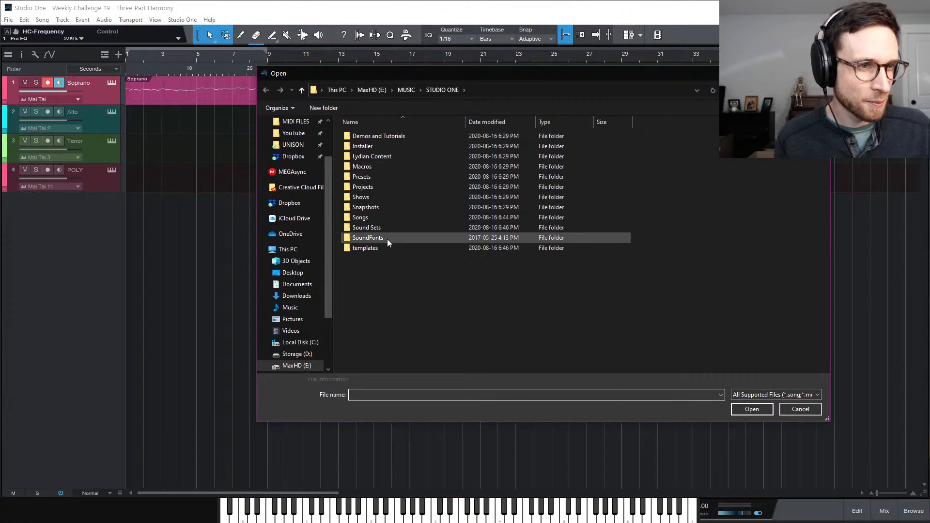
double_click(386, 217)
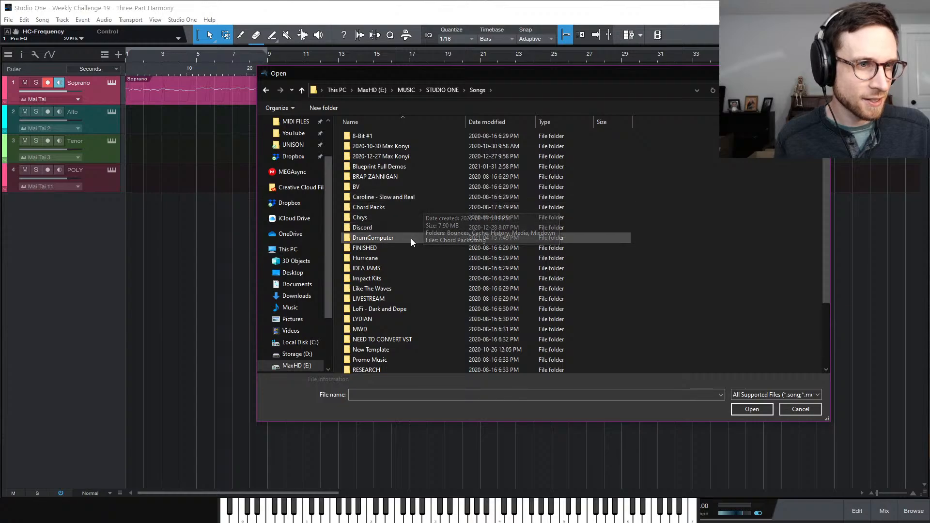
double_click(402, 137)
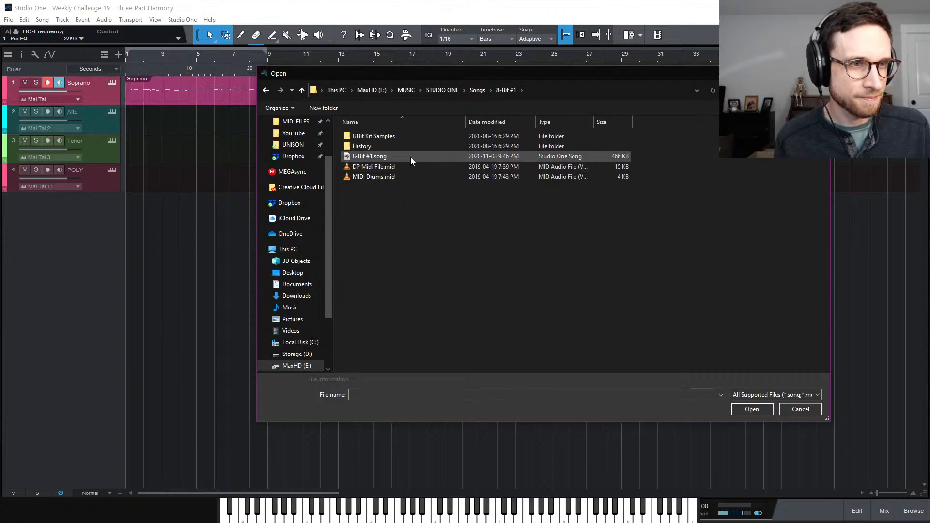
double_click(411, 157)
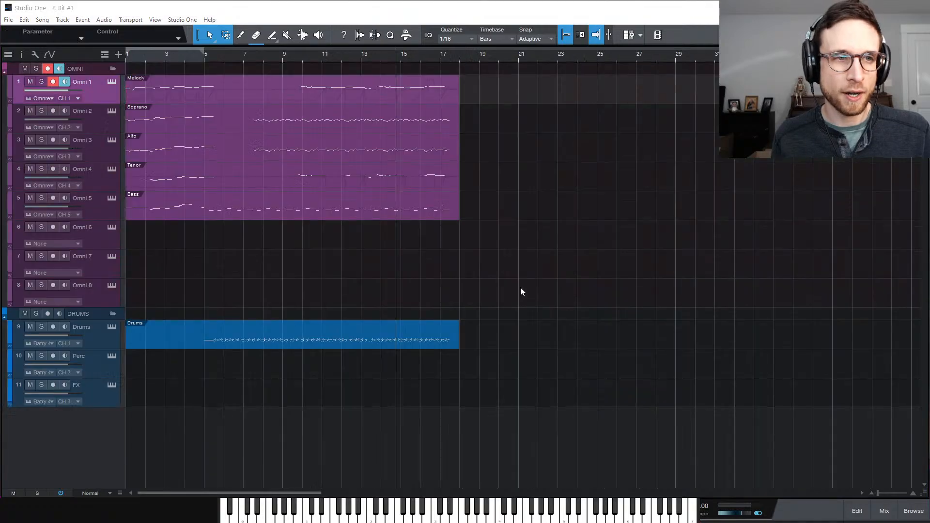
Dismiss the missing devices warning and route the main output to Line Out 3 + 4
click(668, 377)
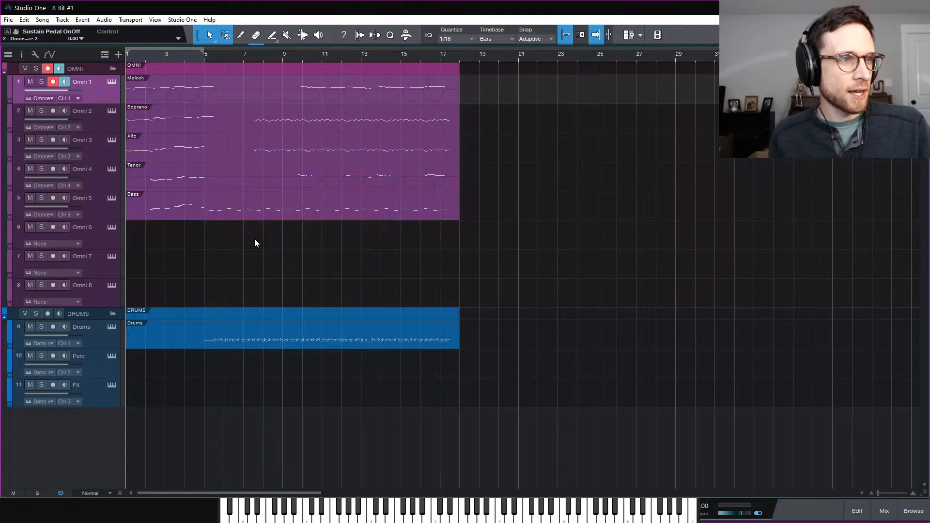
click(871, 508)
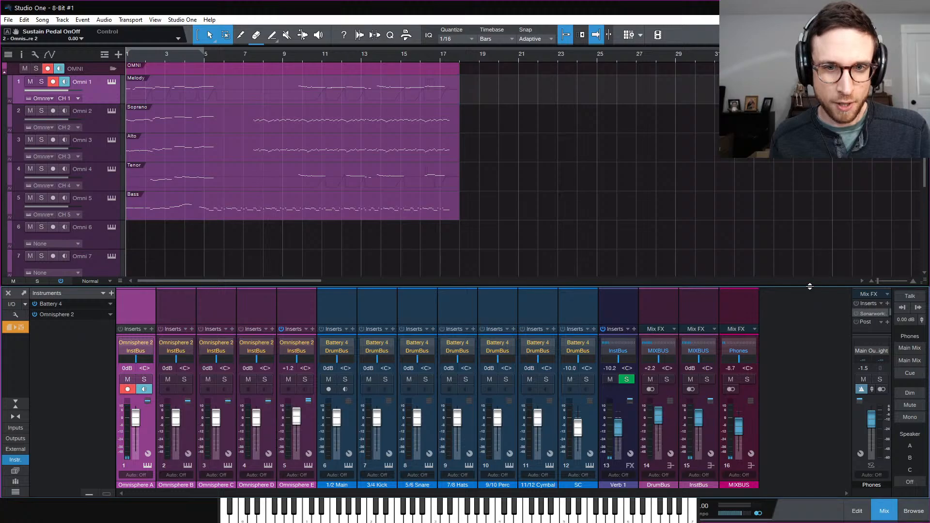
drag(818, 285, 821, 176)
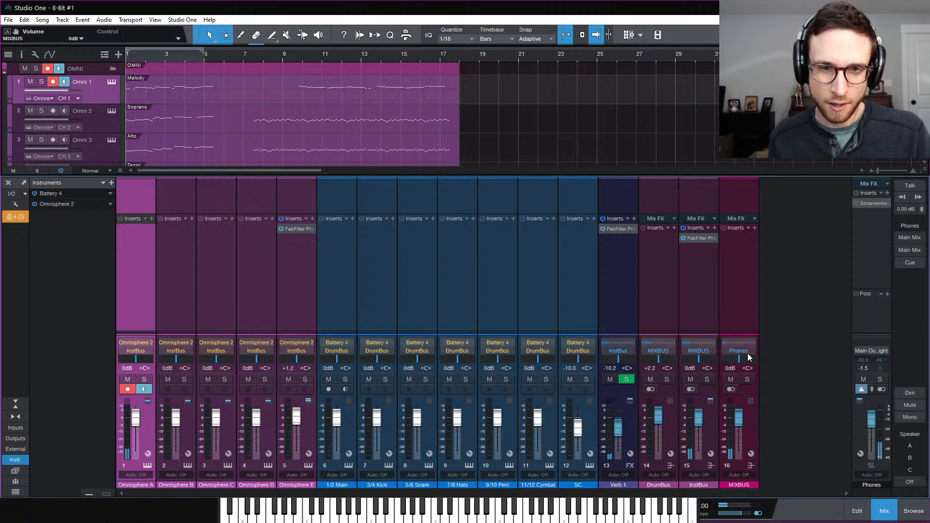
click(885, 351)
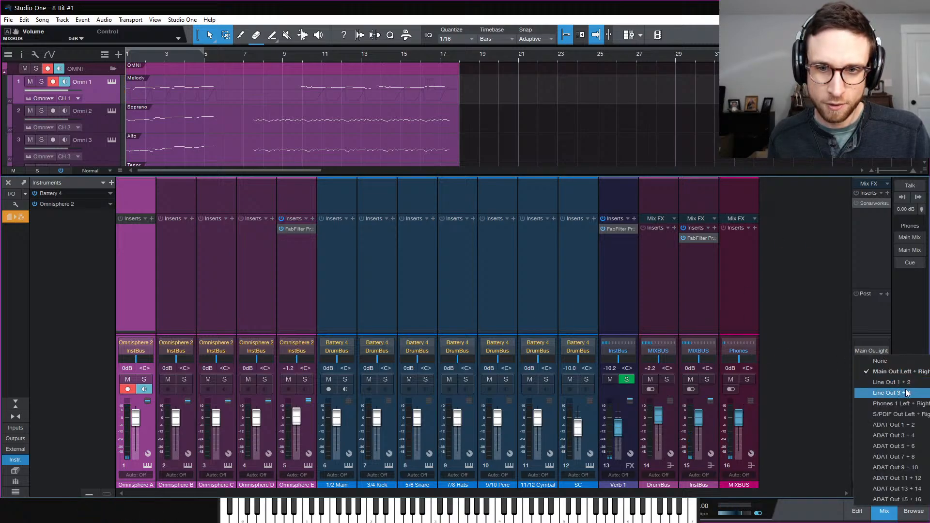
click(908, 393)
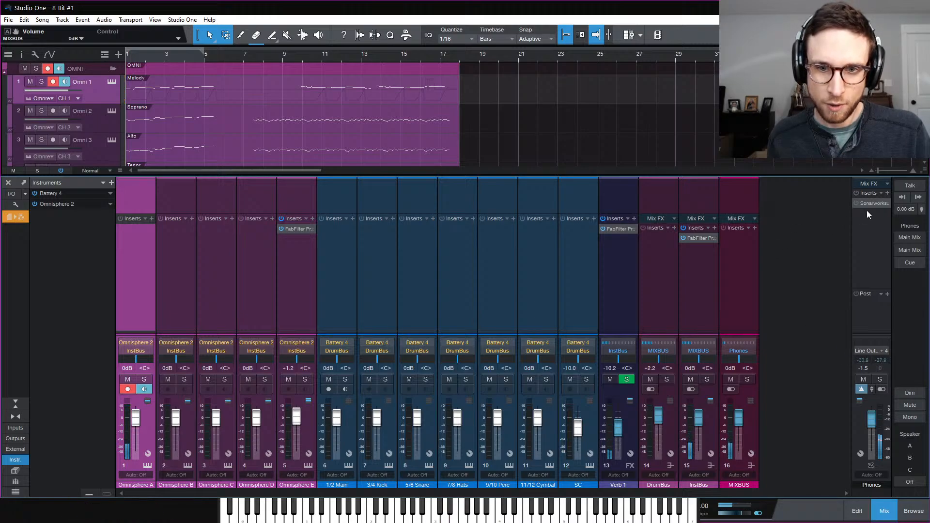
Insert a Limiter on the MIXBUS and raise its input gain to 5.40 dB
click(754, 228)
text(limi)
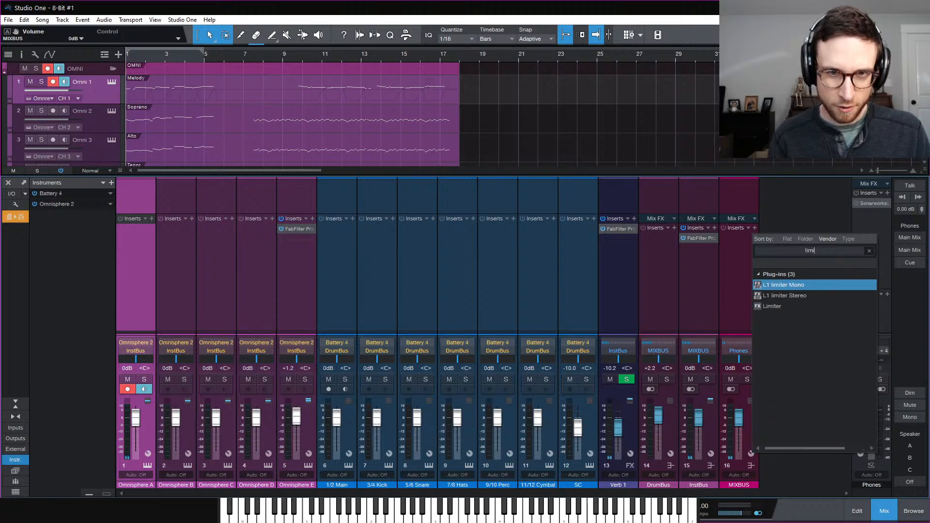
key(Down)
key(Down)
key(Return)
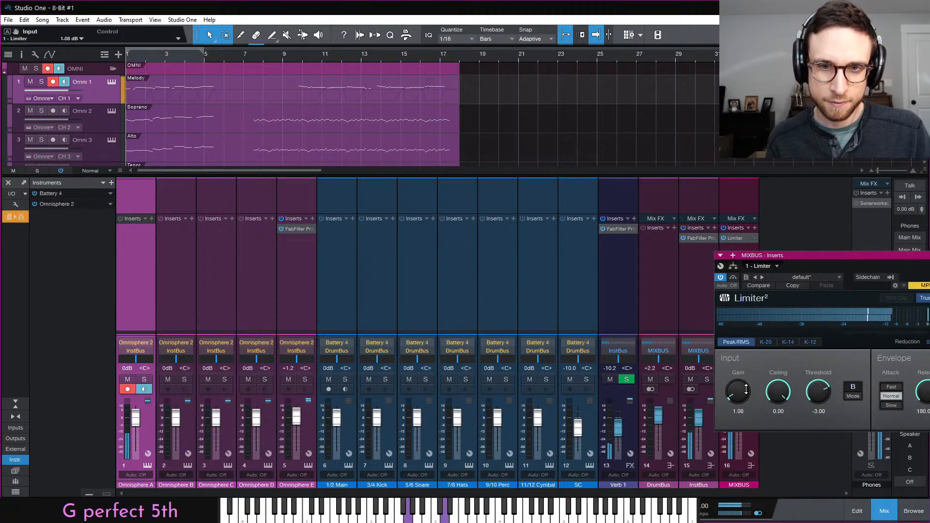
drag(738, 393, 749, 370)
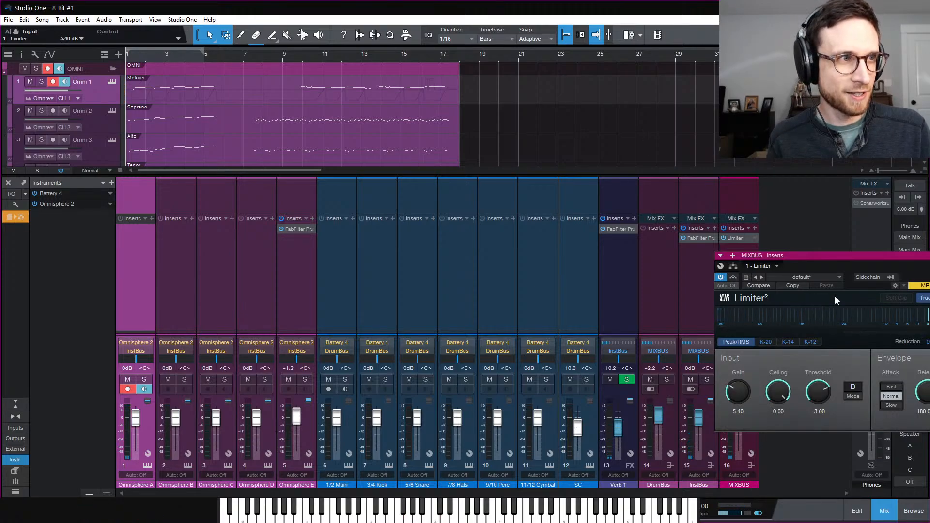
drag(832, 265, 666, 265)
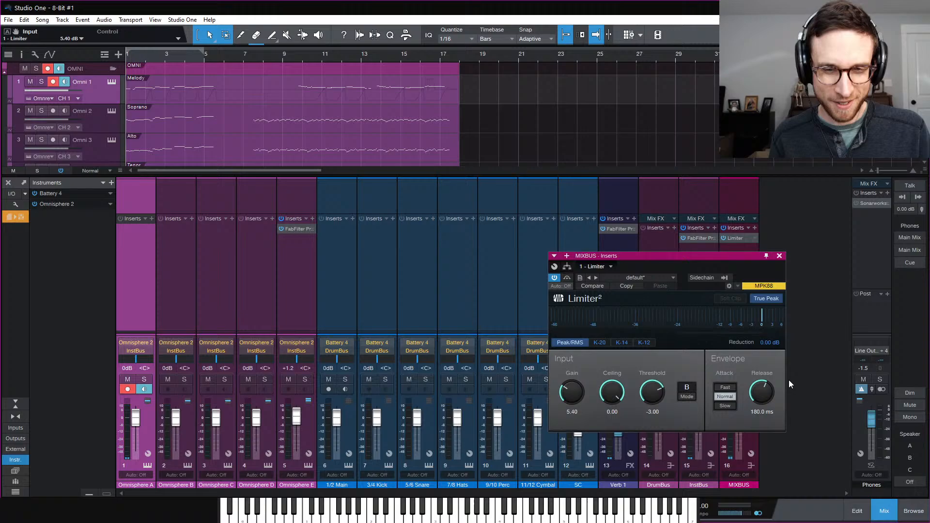
click(887, 511)
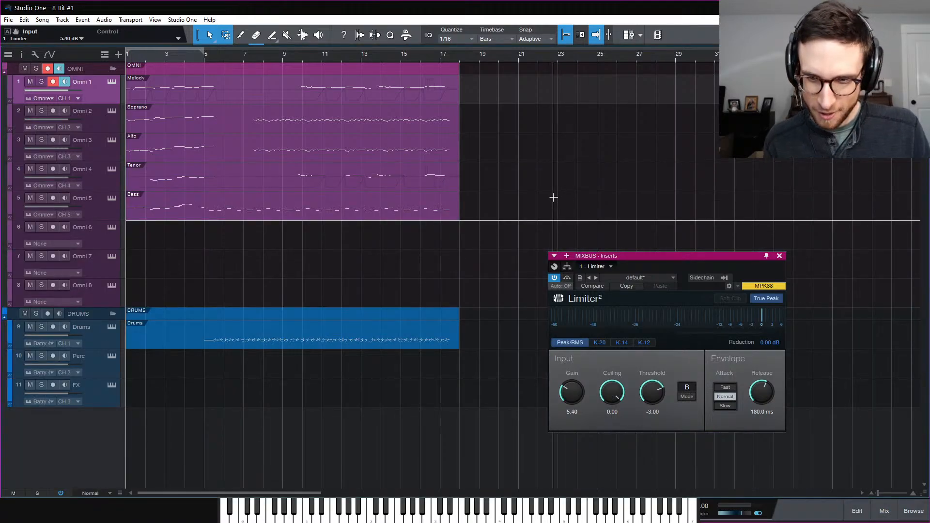
Show the Melody, Soprano, Alto, Tenor and Bass parts together in the piano roll
double_click(179, 96)
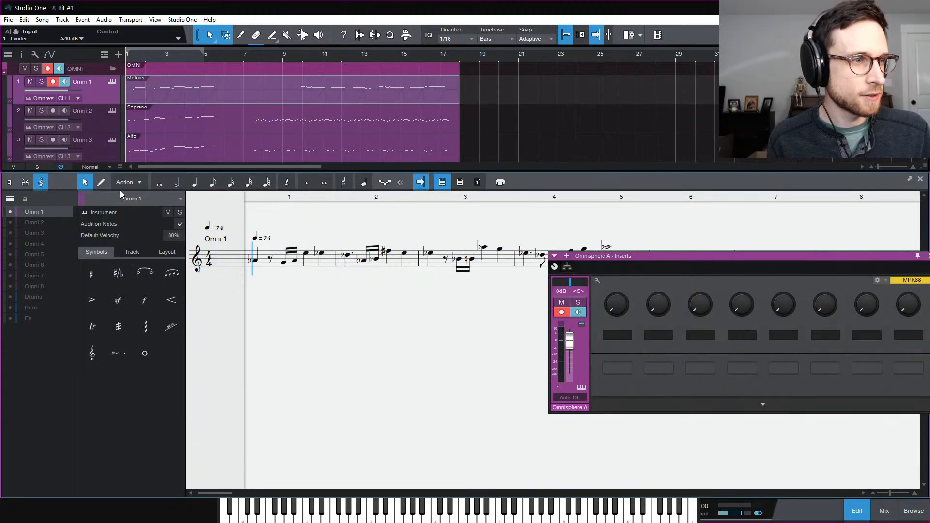
click(10, 184)
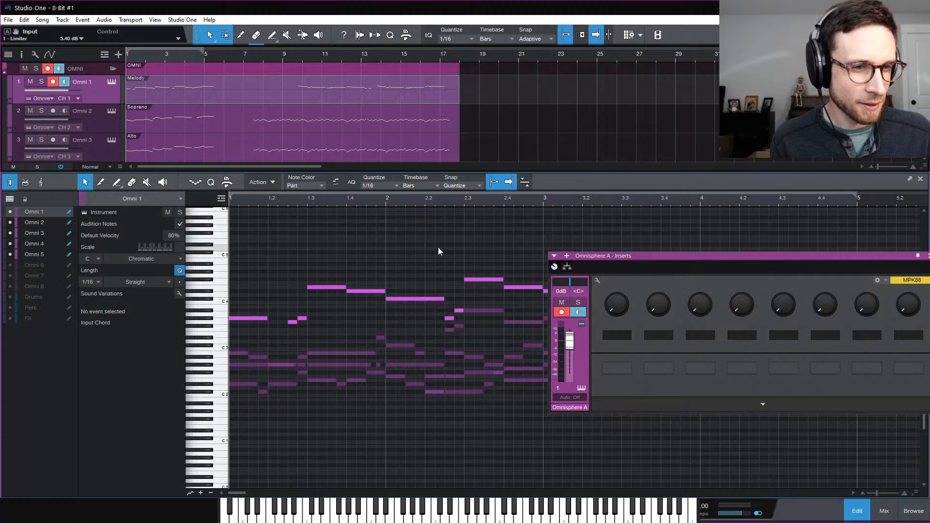
scroll(438, 251, down, 1)
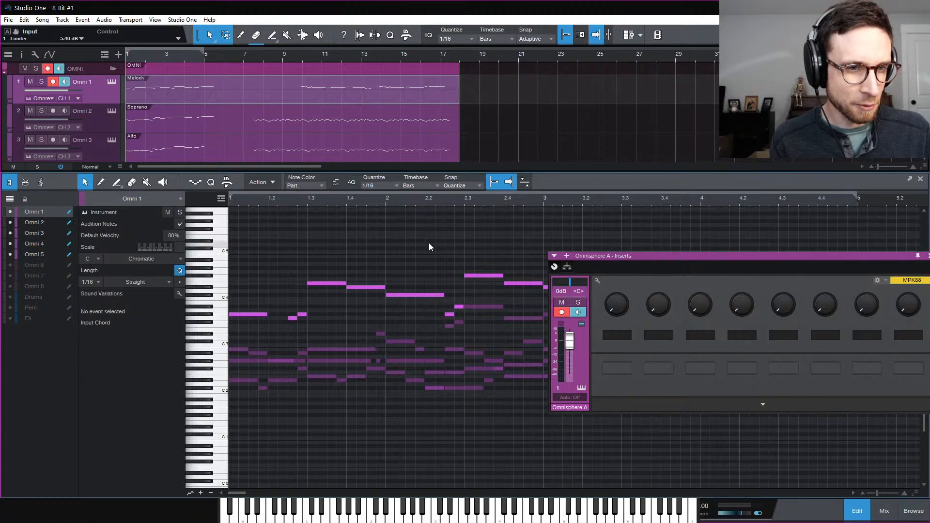
shift+click(162, 126)
shift+click(166, 155)
scroll(180, 134, down, 4)
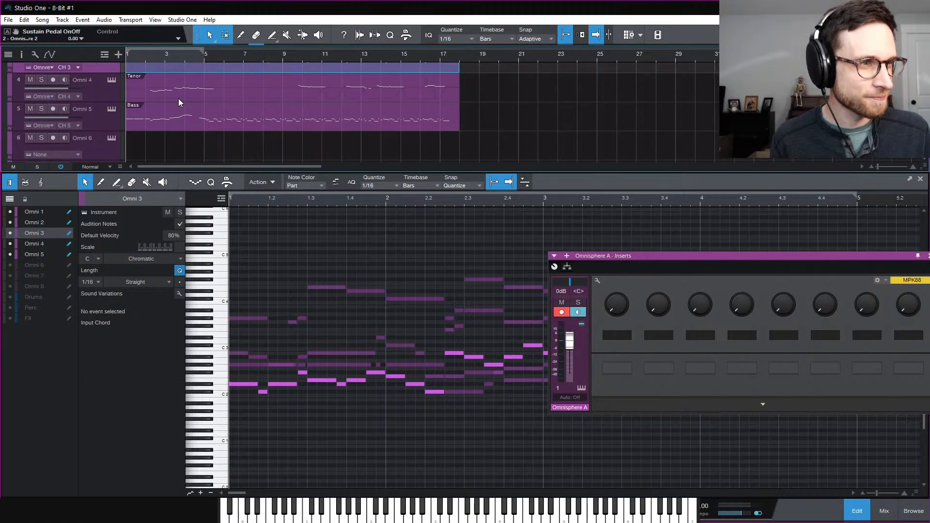
shift+click(180, 97)
shift+click(181, 122)
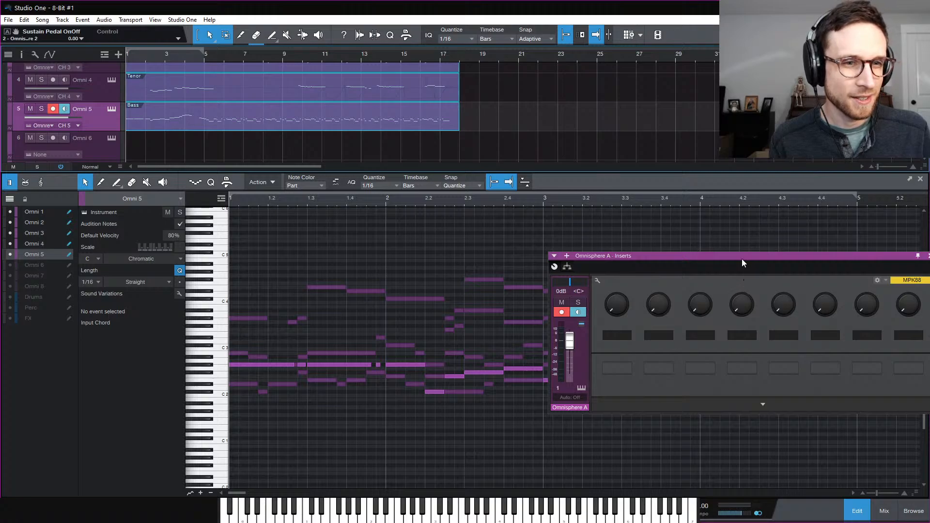
drag(742, 260, 507, 206)
click(696, 203)
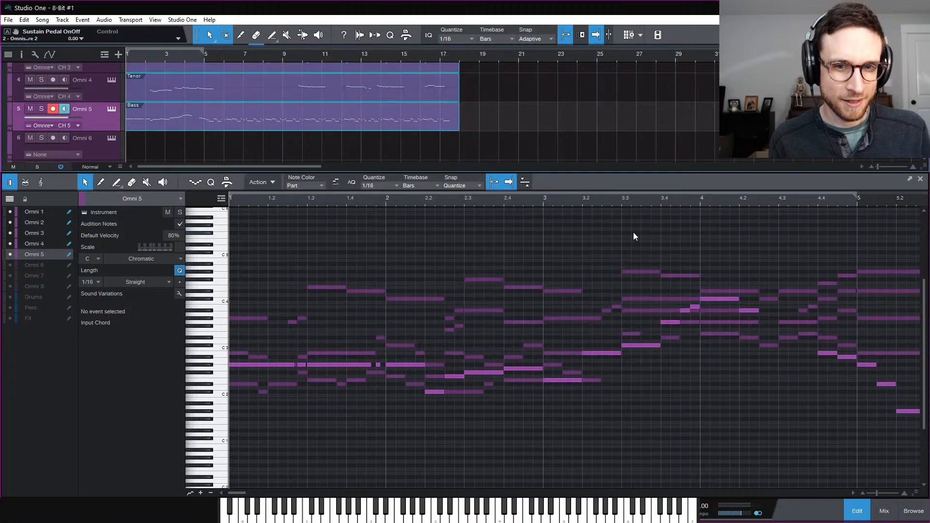
View bars 1 to 9, play from the start, and open the MIXBUS Limiter² in the mixer
key(w)
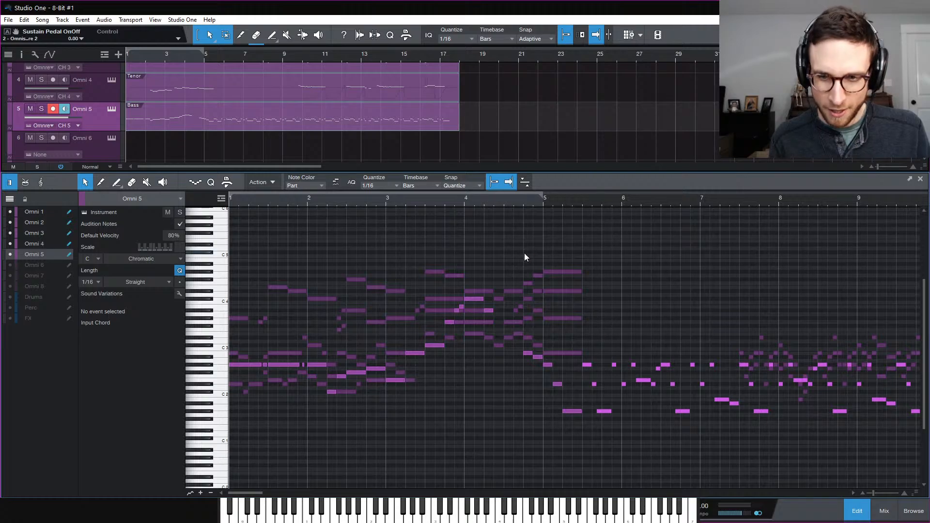
scroll(525, 253, down, 3)
key(e)
scroll(519, 270, up, 1)
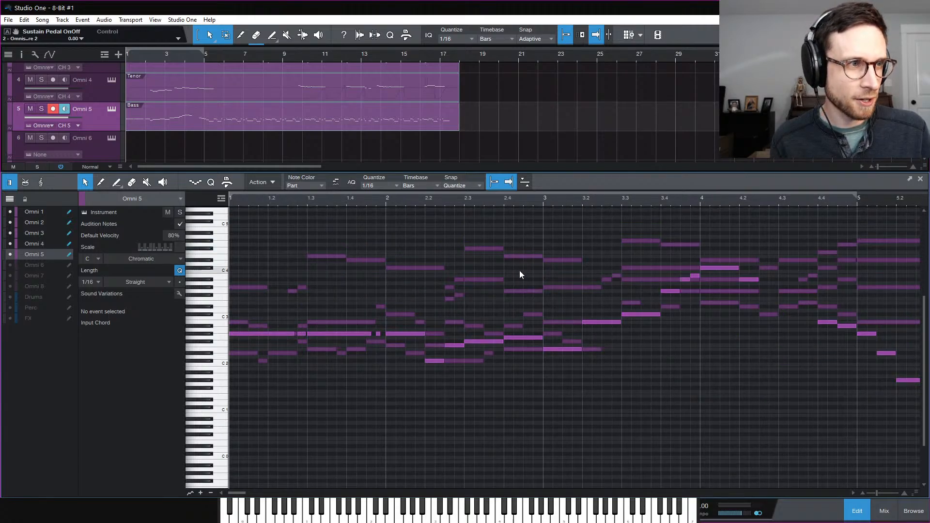
key(w)
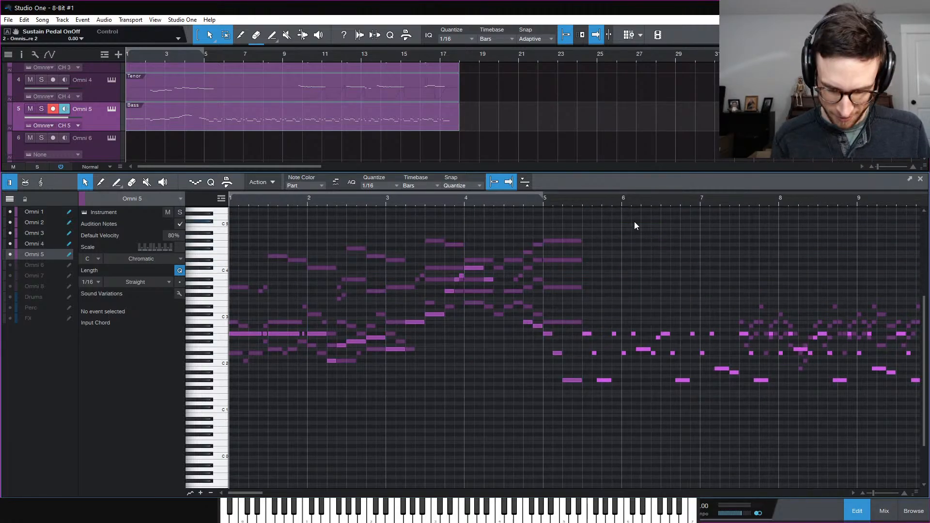
key(space)
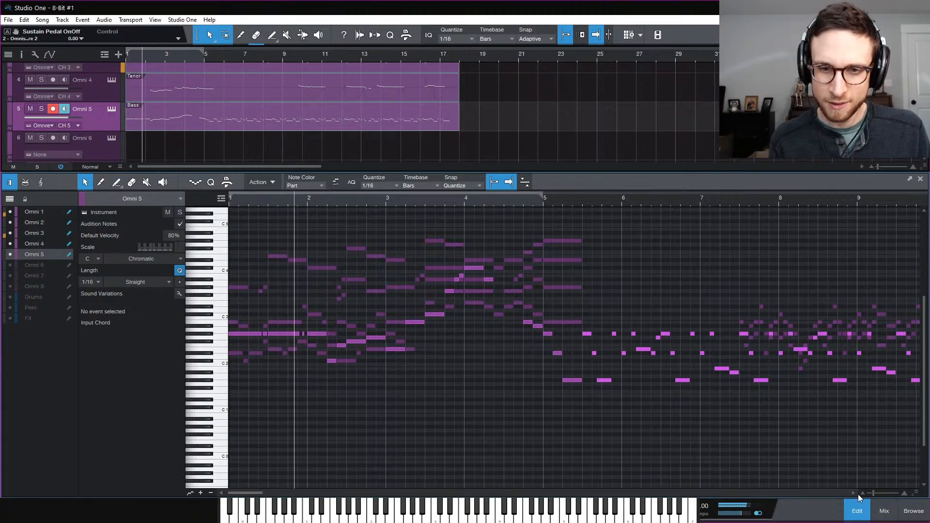
click(885, 511)
click(735, 238)
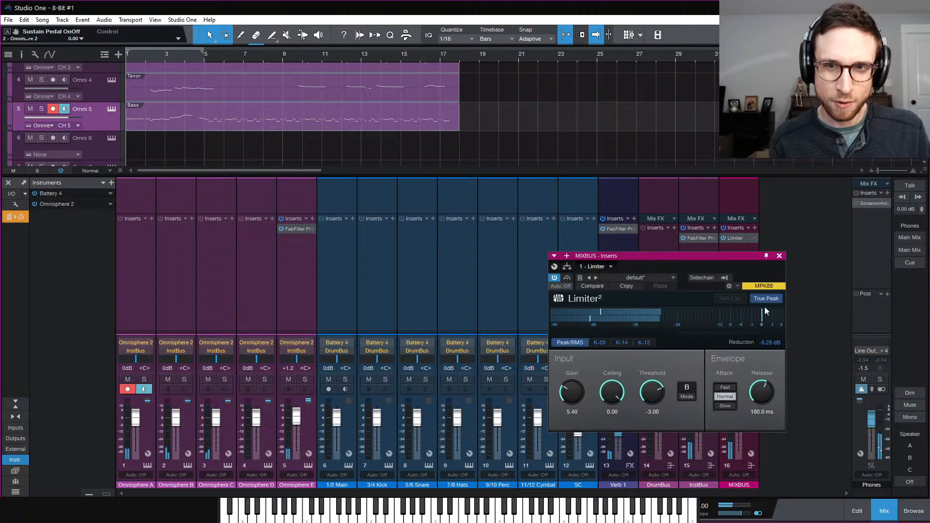
Listen through the mix bus Limiter², close it and the mixer, then open all five parts' notes
drag(687, 256, 630, 214)
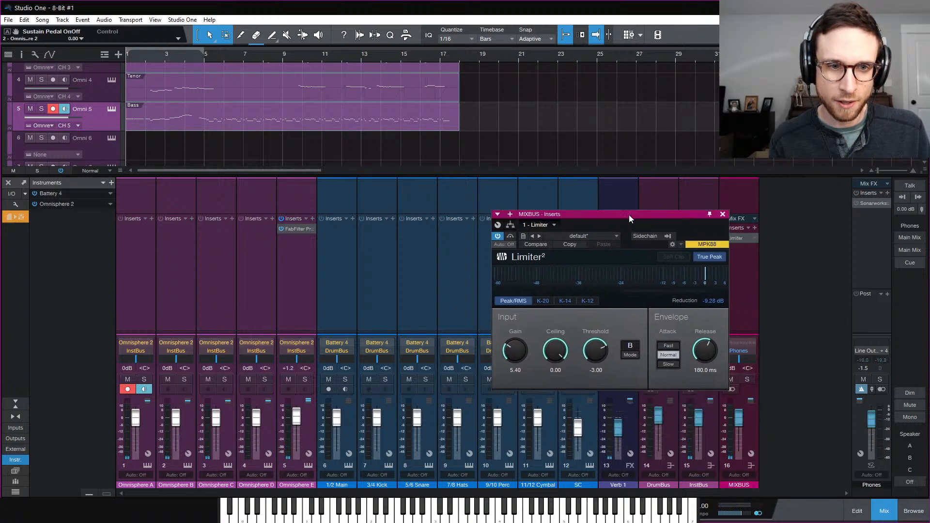
key(space)
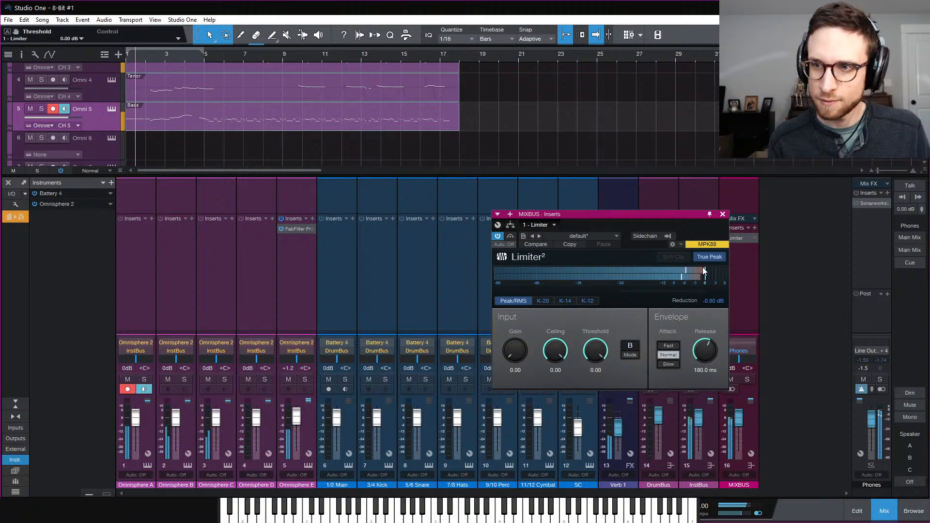
click(723, 215)
click(885, 513)
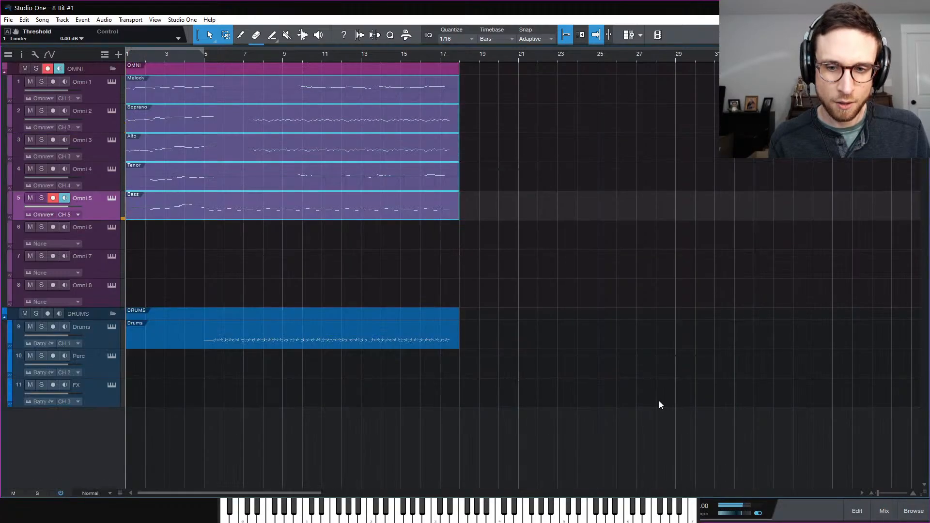
double_click(179, 100)
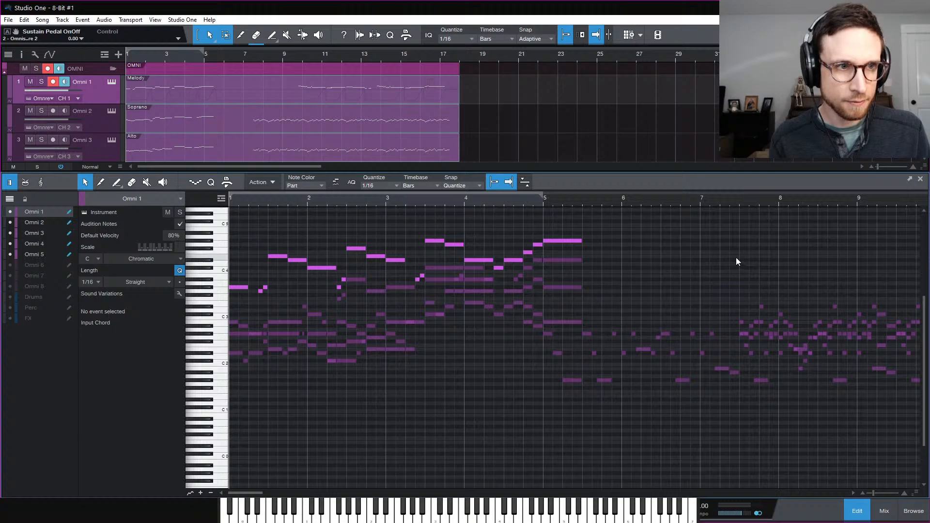
Play the 8-Bit #1 harmony parts from bar 1, then close the note editor
key(space)
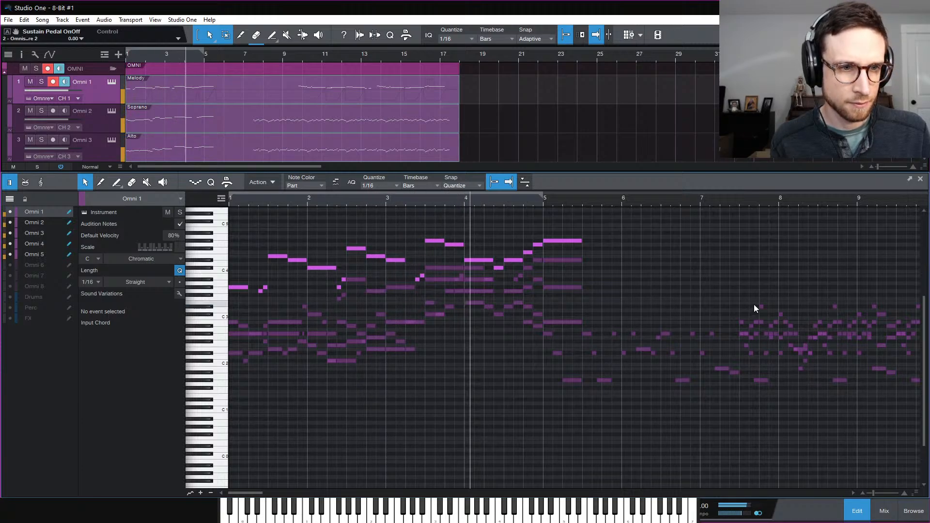
scroll(757, 301, down, 3)
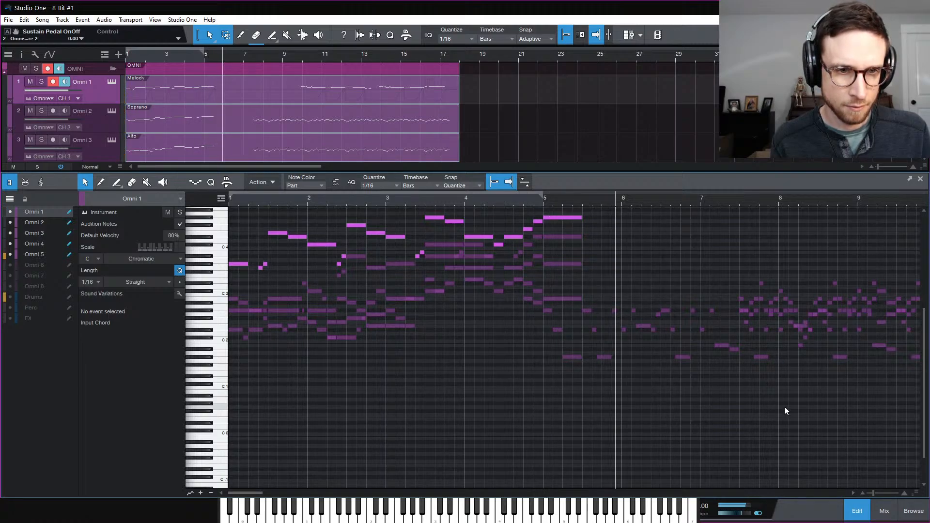
click(867, 517)
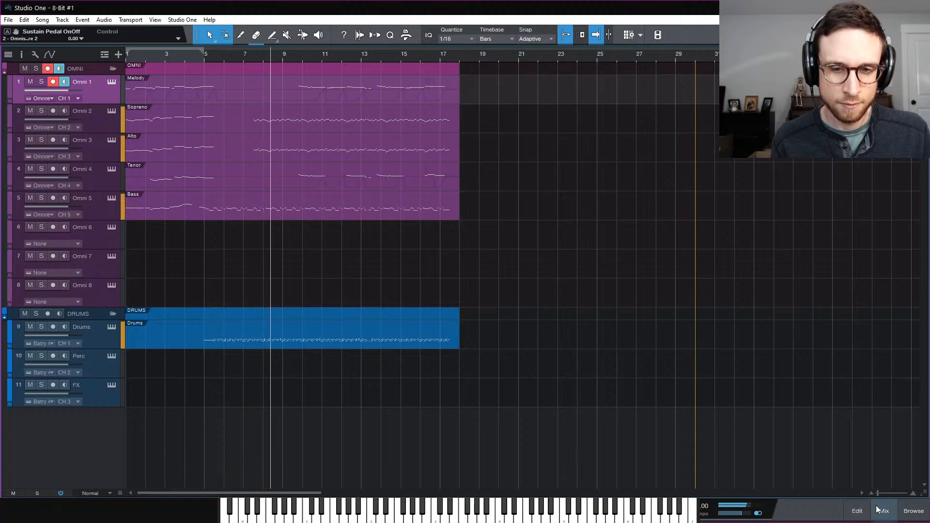
key(F3)
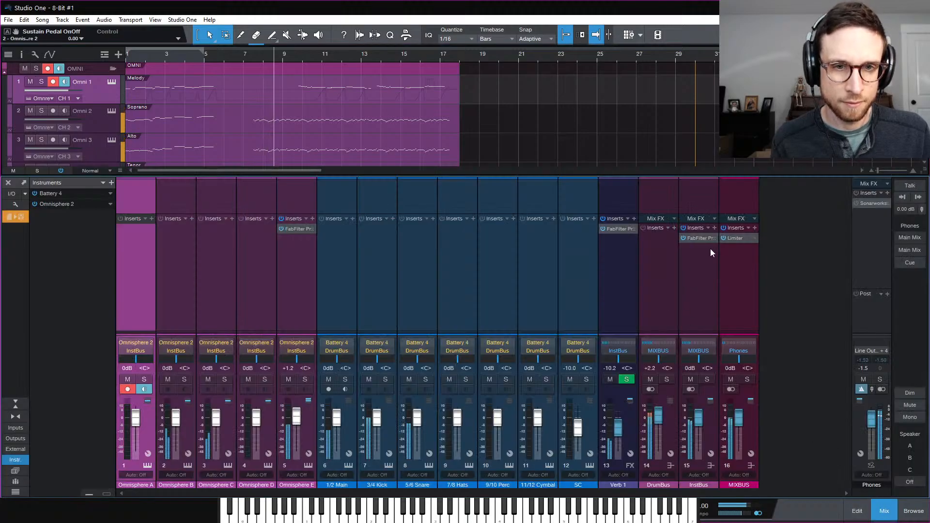
click(737, 238)
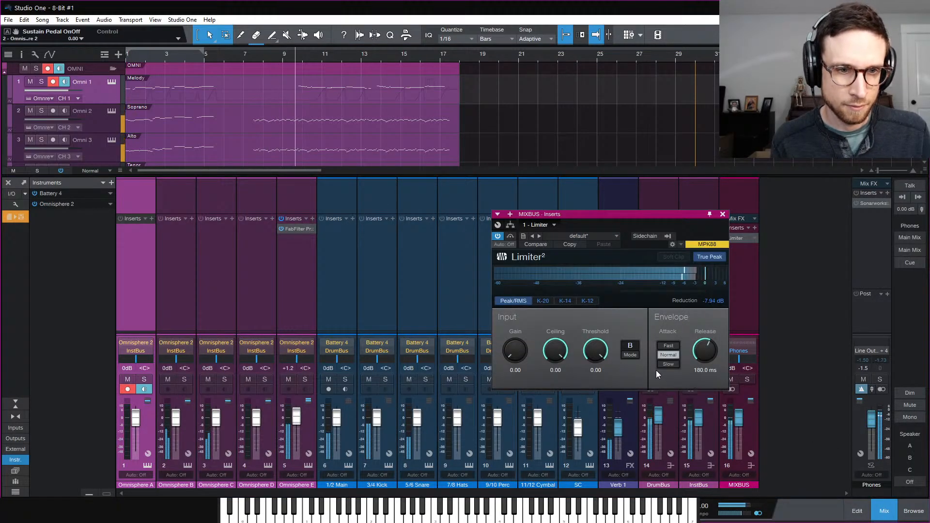
click(722, 214)
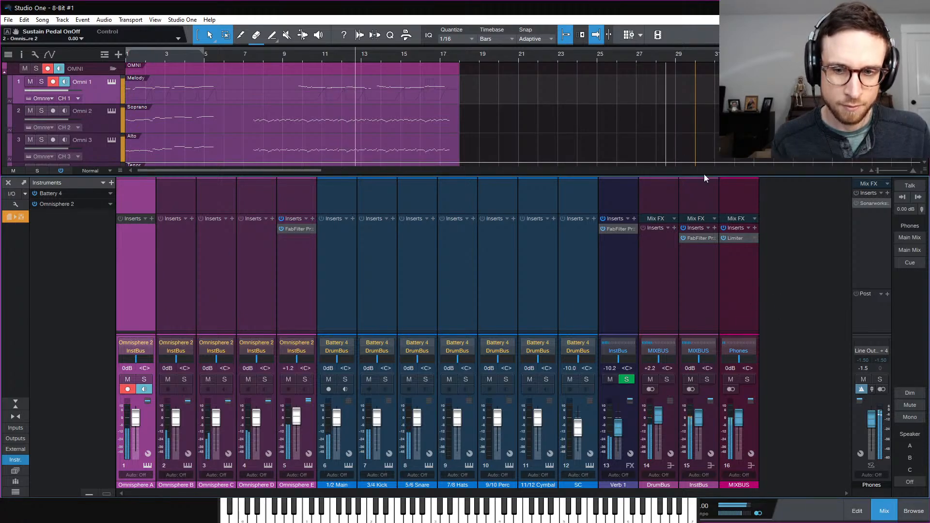
click(885, 512)
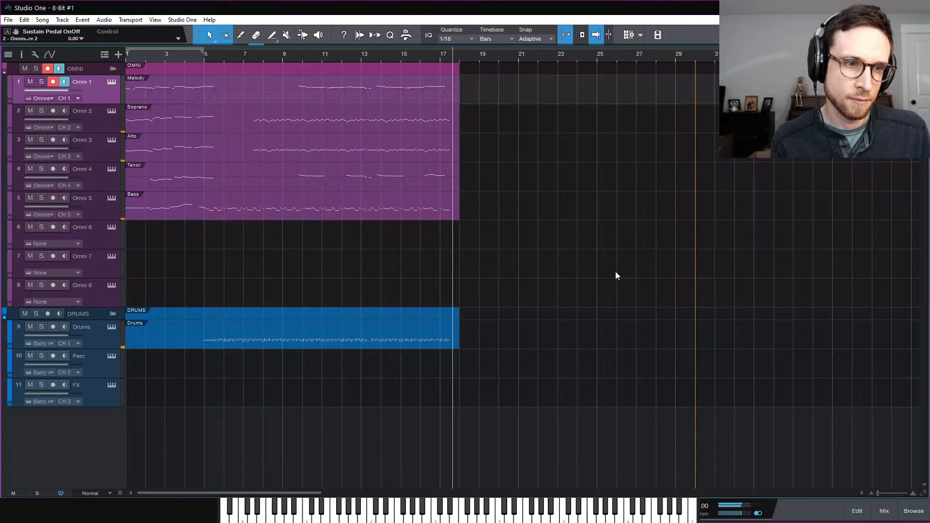
Stop playback and show Input gain controls on every Console channel strip, then close the Console
key(space)
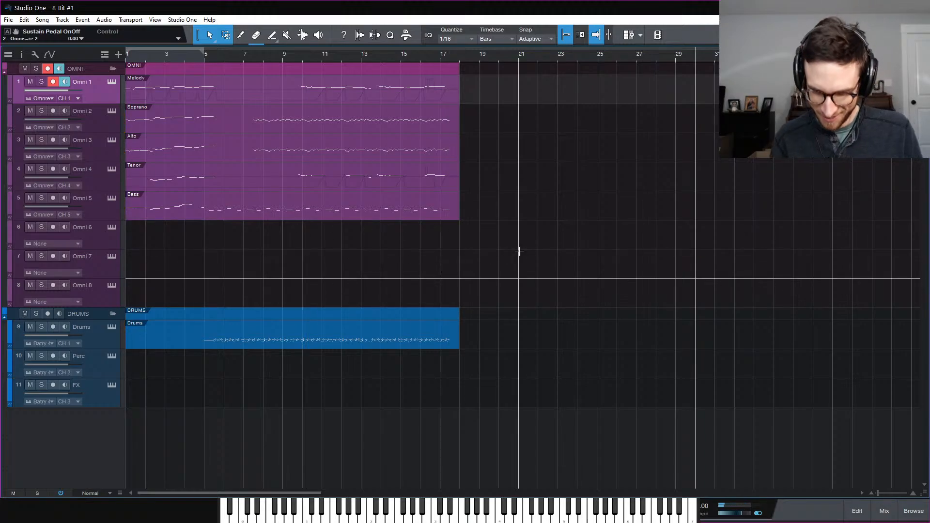
key(F3)
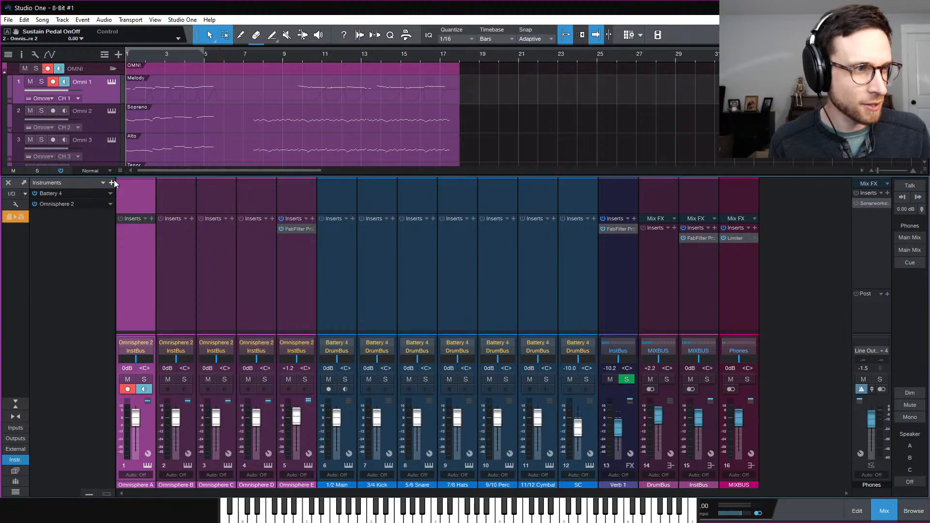
click(8, 216)
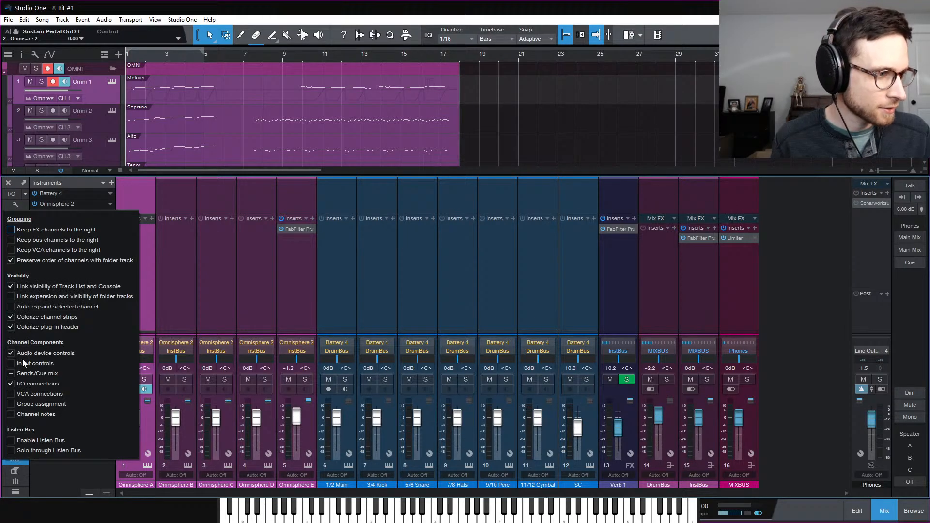
click(11, 363)
click(729, 228)
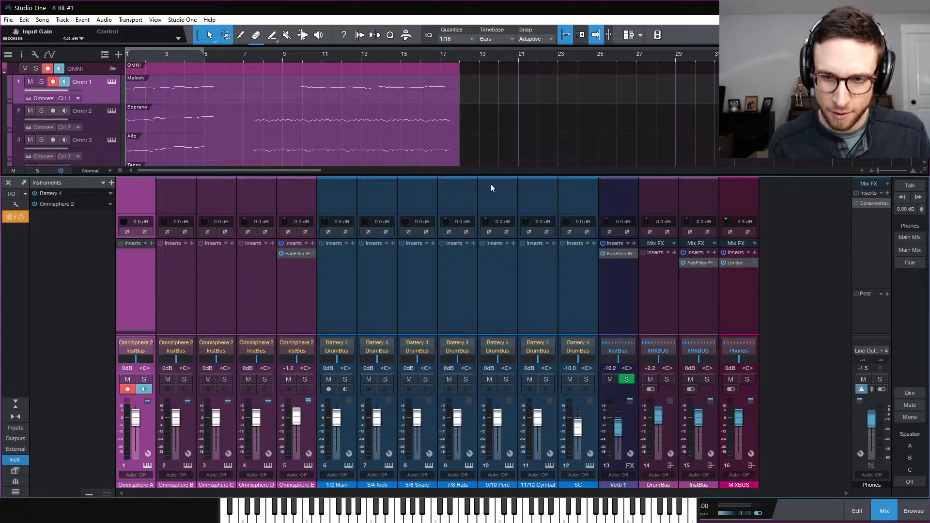
scroll(463, 137, down, 5)
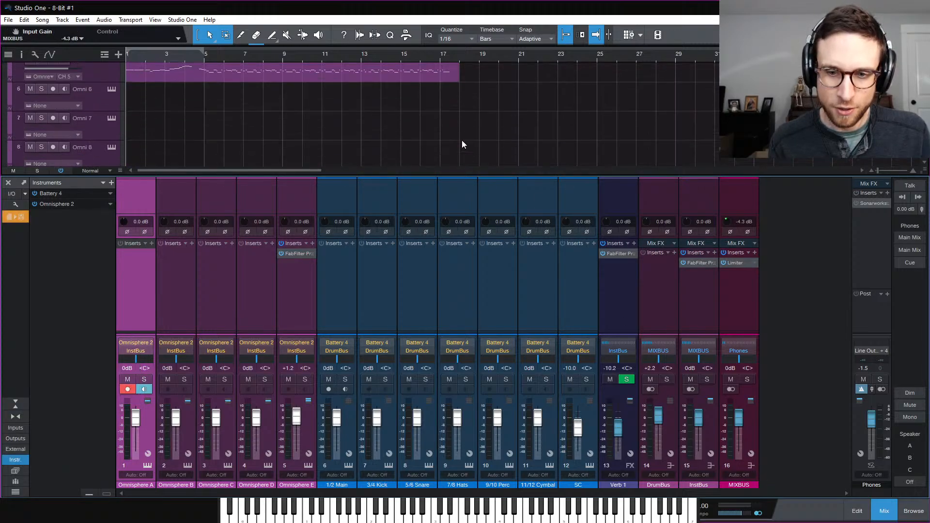
scroll(462, 140, up, 5)
click(894, 518)
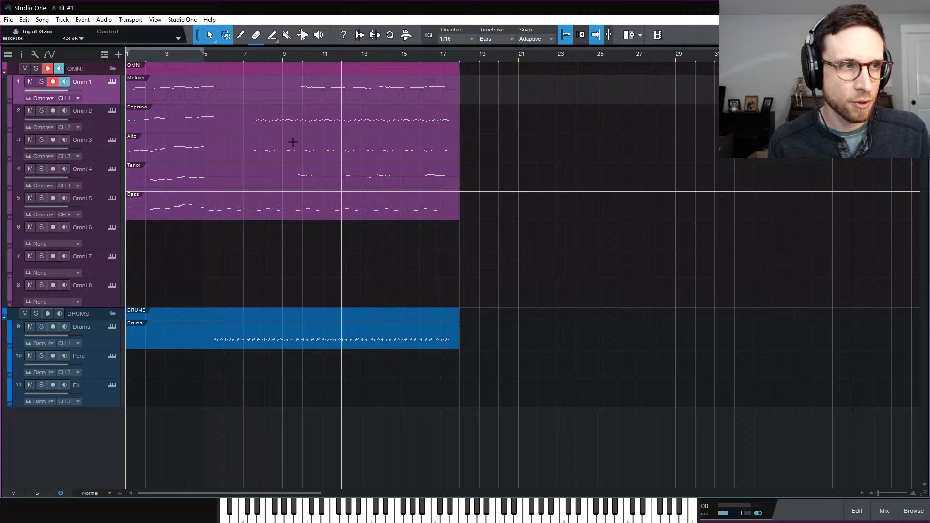
Open the Melody clip in the note editor, loop bars 1–5, solo Melody and play it
double_click(176, 94)
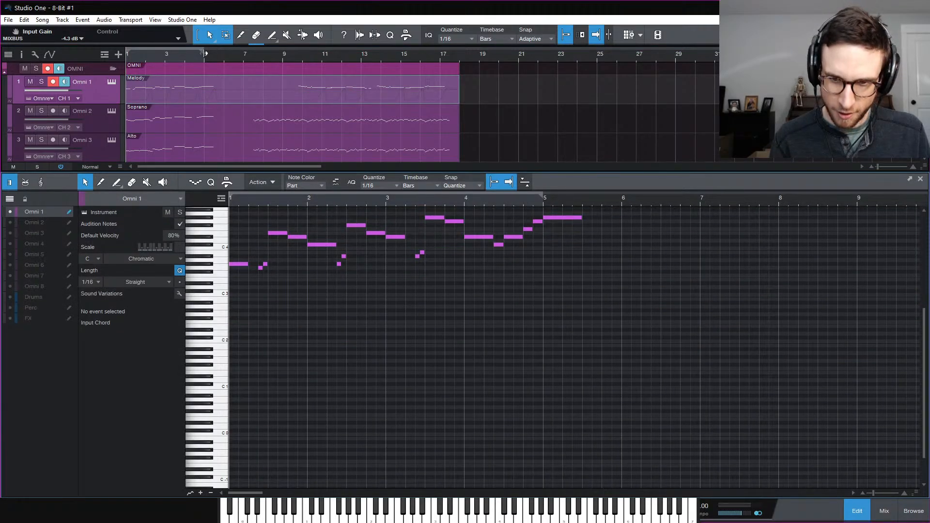
key(KP_Divide)
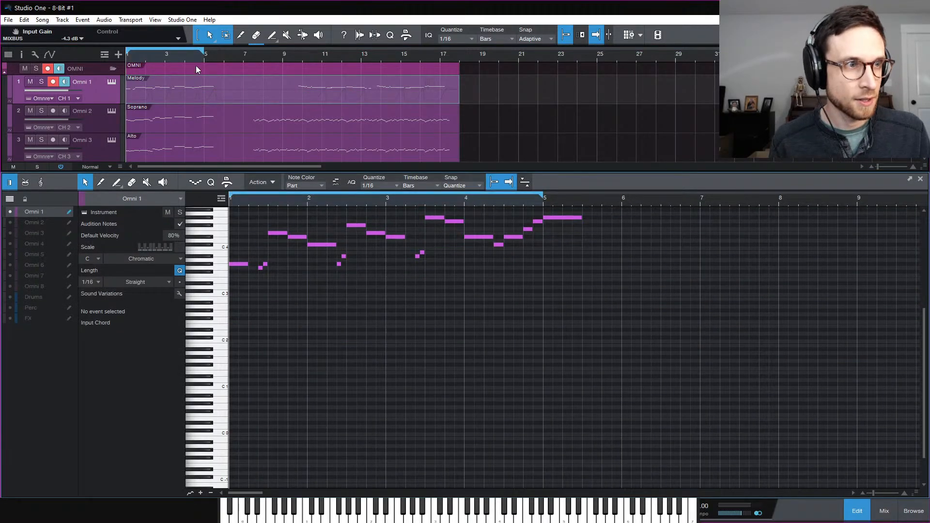
scroll(579, 115, down, 1)
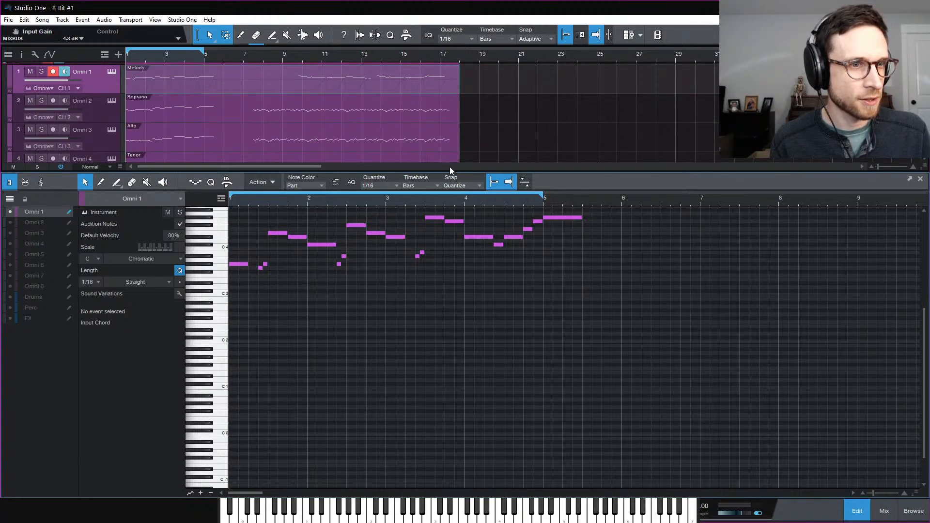
click(40, 72)
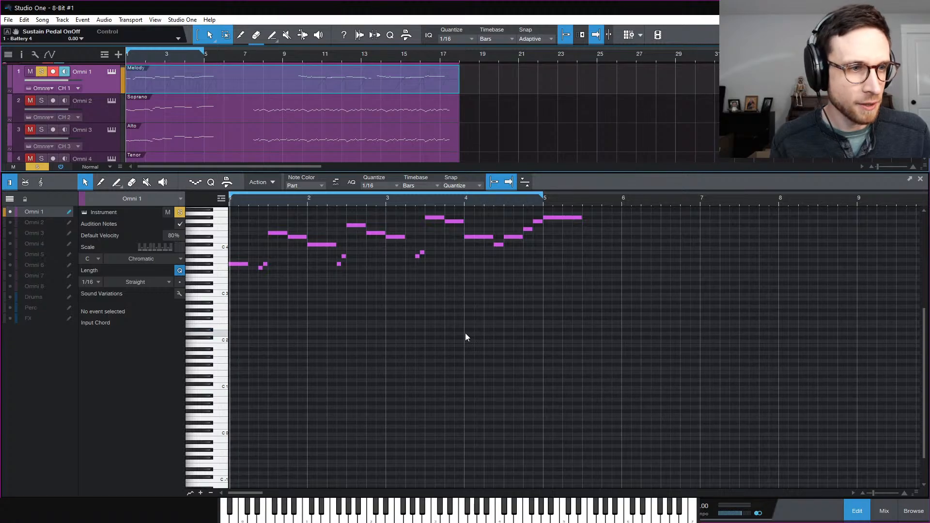
key(space)
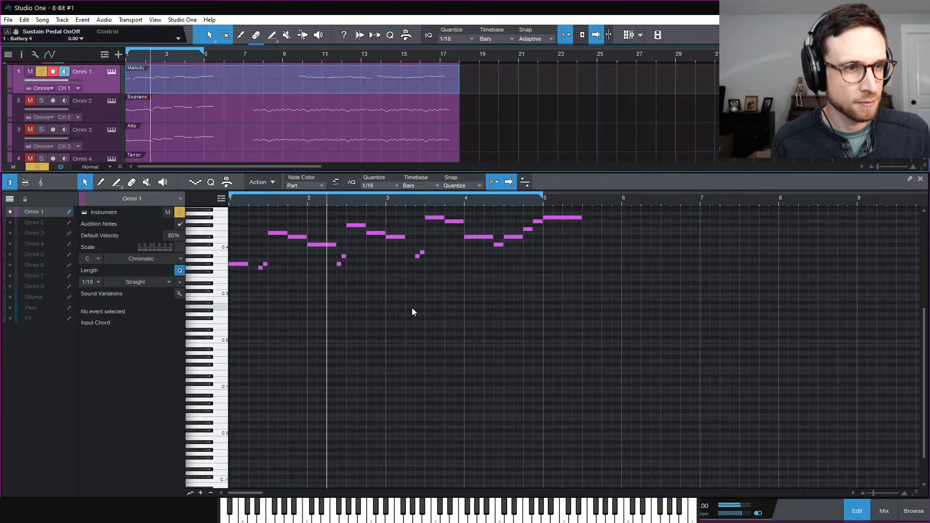
Extend the loop to about bar 6, solo the Soprano and show its notes over the Melody
scroll(415, 306, up, 3)
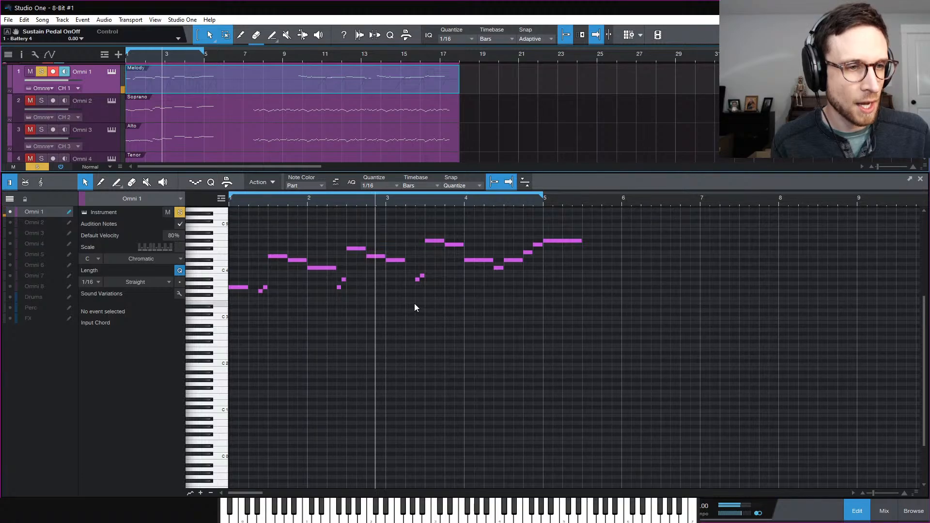
scroll(371, 255, up, 1)
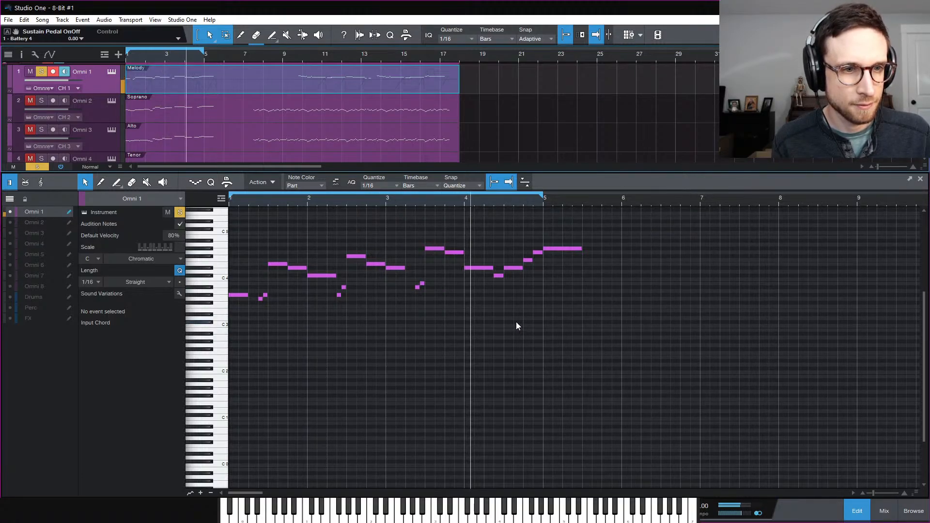
drag(543, 207, 622, 208)
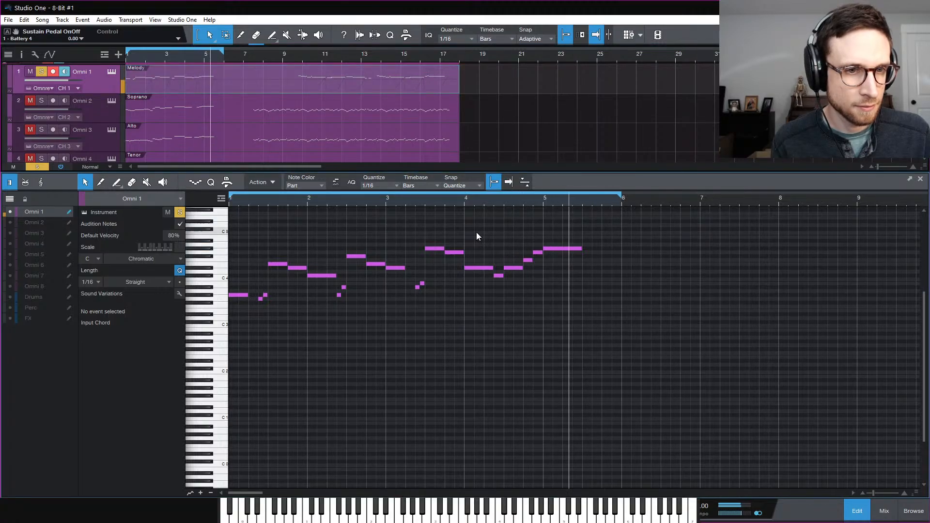
click(42, 101)
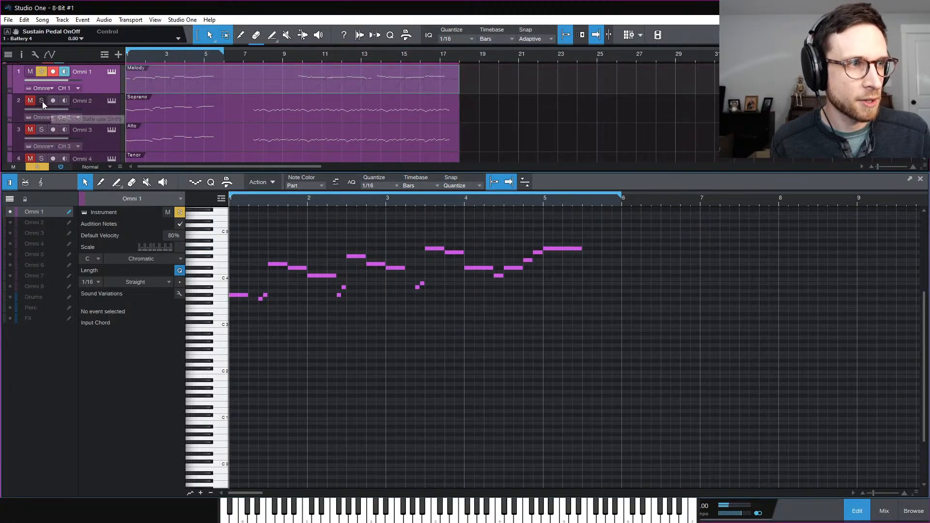
shift+click(186, 114)
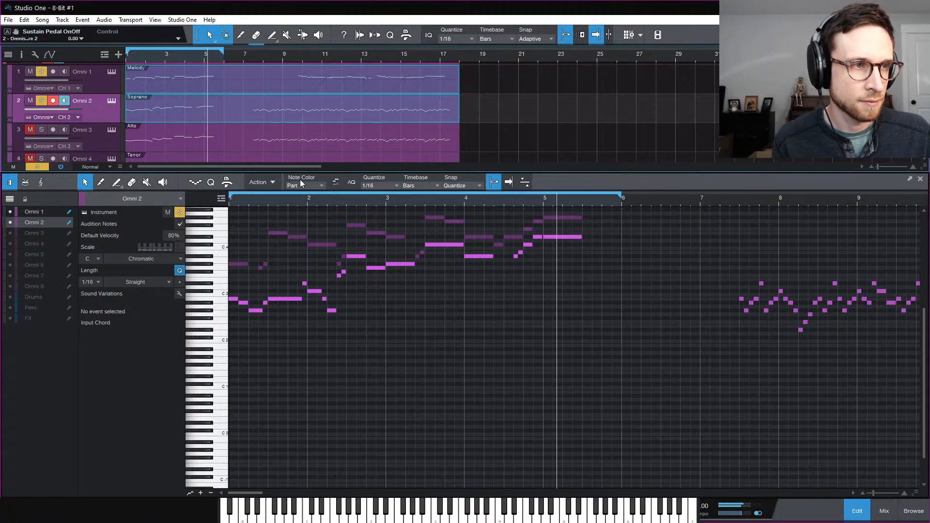
Open the Alto part in the note editor and play it against the upper parts
key(space)
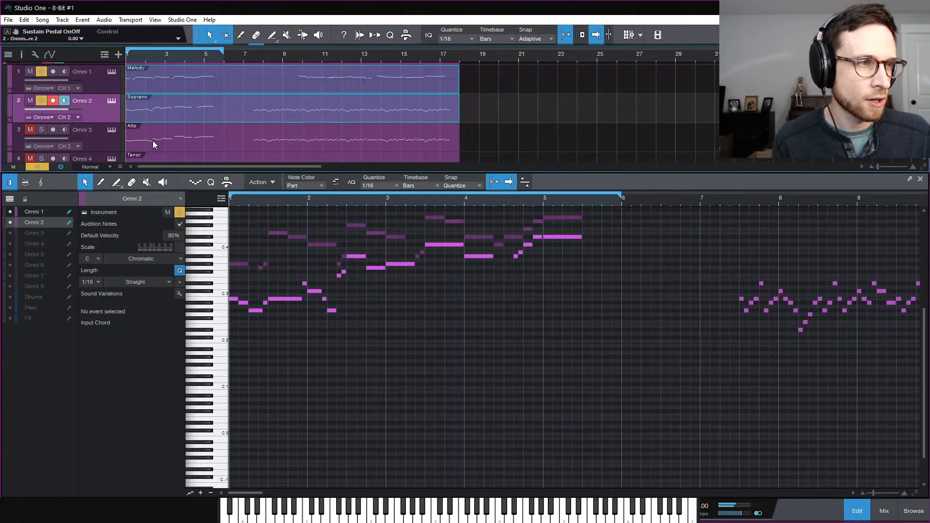
shift+click(155, 144)
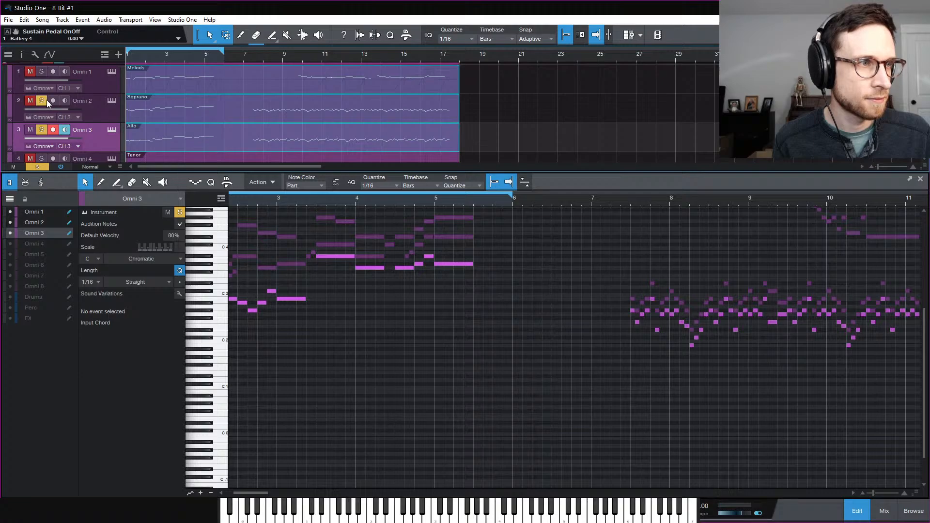
key(space)
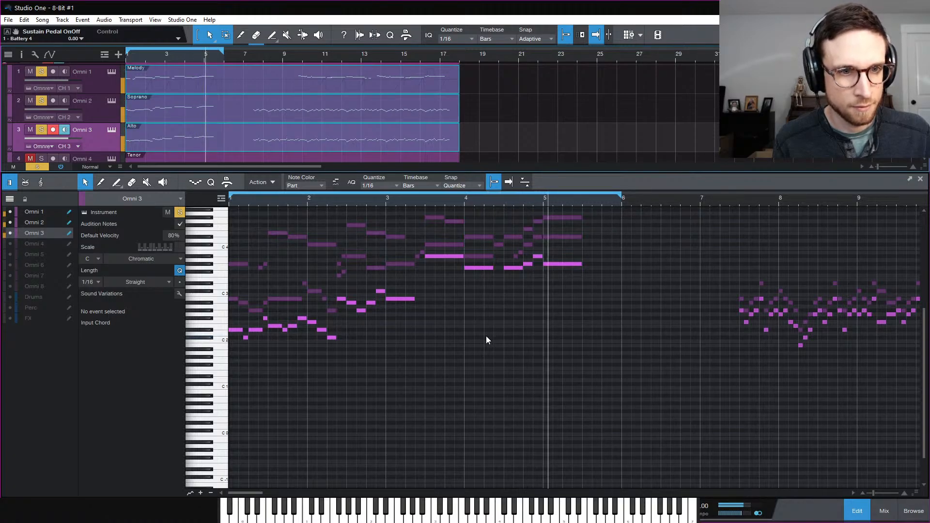
key(space)
Solo the Tenor, play its notes over the Melody, Soprano and Alto, then solo the Bass
scroll(135, 117, down, 2)
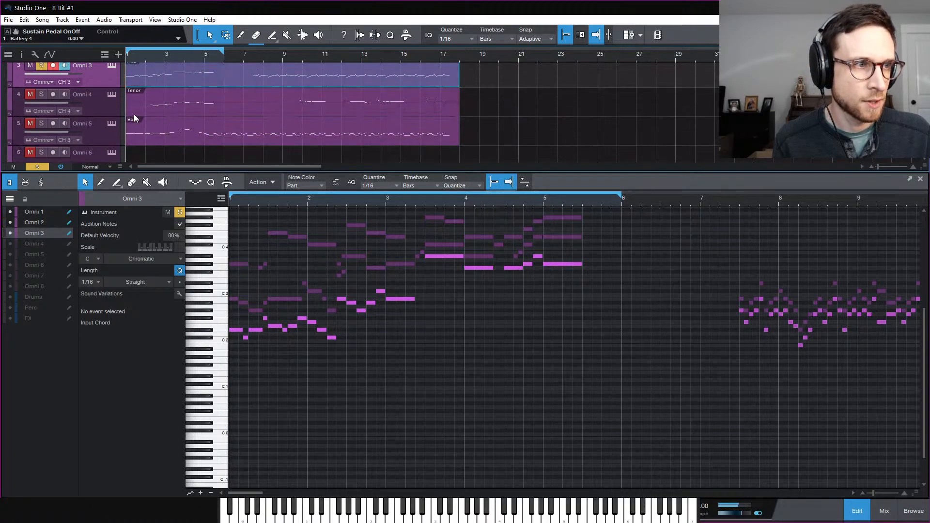
click(41, 94)
click(152, 110)
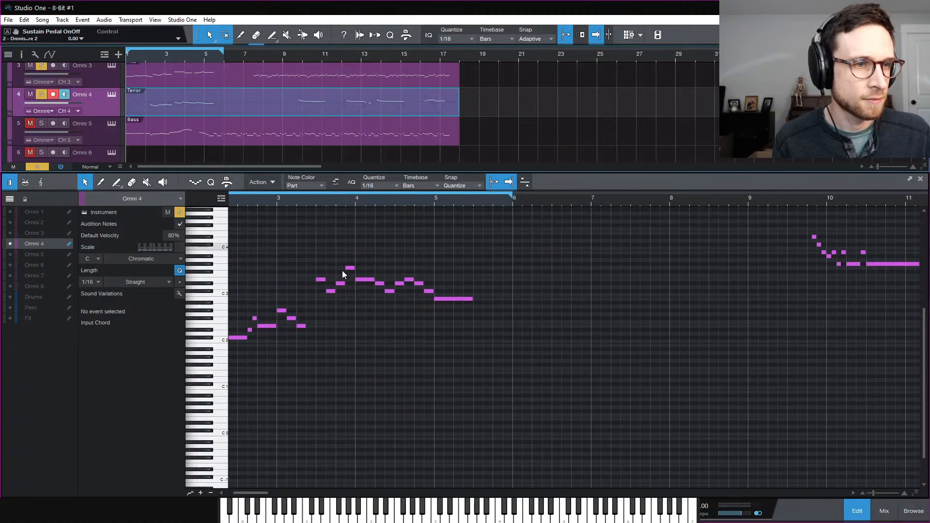
scroll(188, 111, up, 2)
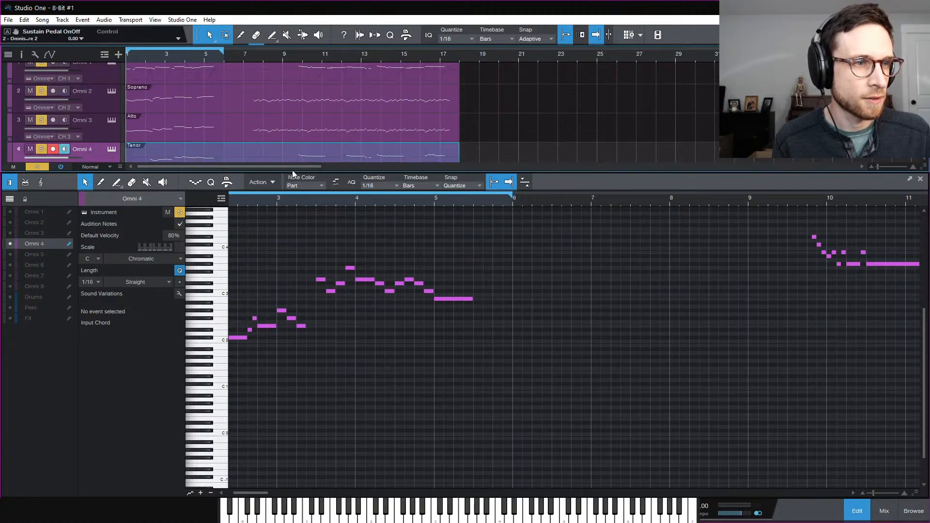
drag(11, 233, 10, 211)
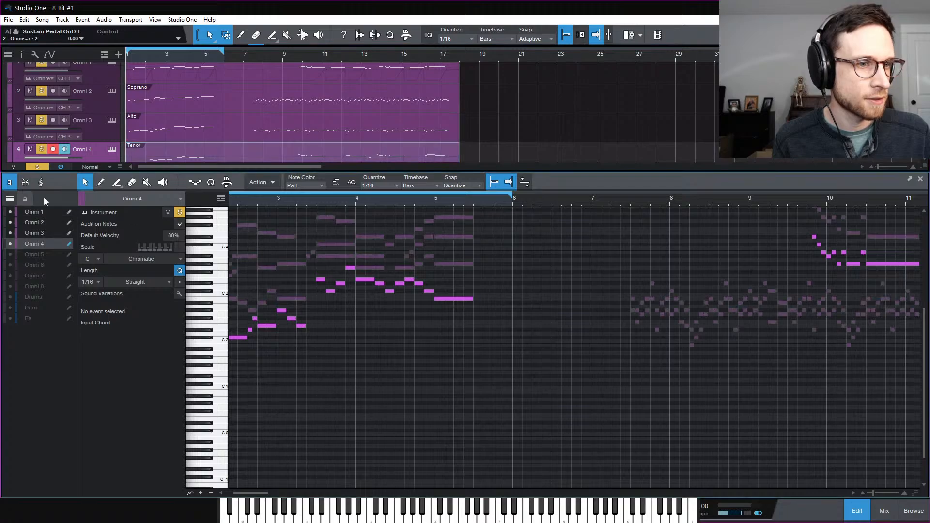
scroll(456, 391, left, 3)
key(space)
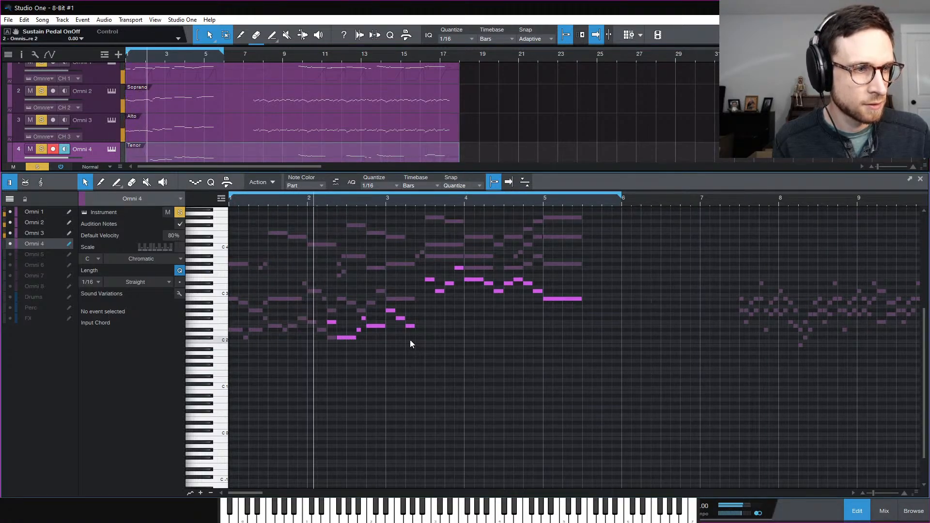
scroll(193, 125, down, 3)
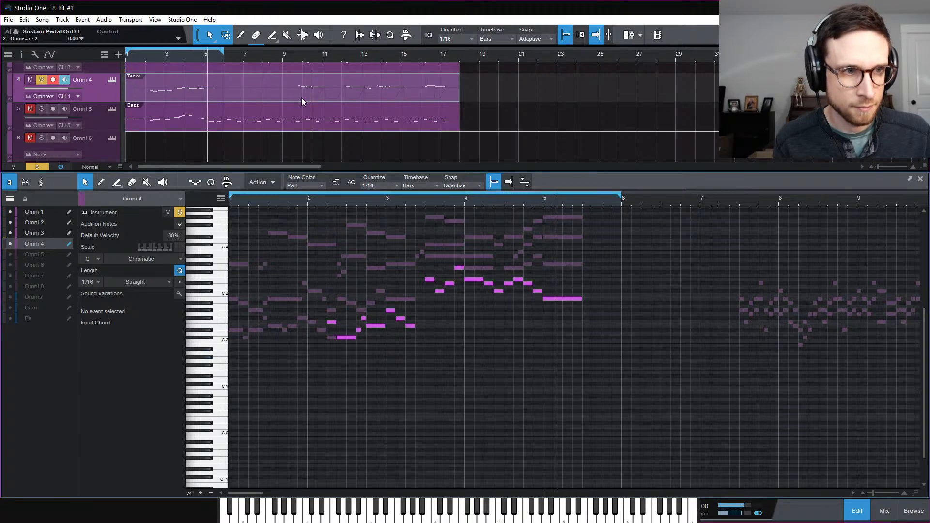
key(space)
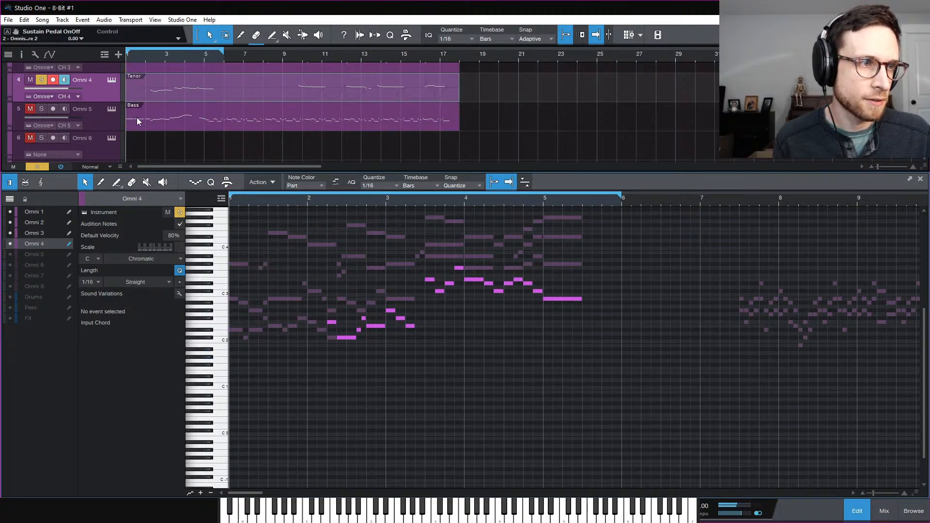
click(28, 109)
click(41, 109)
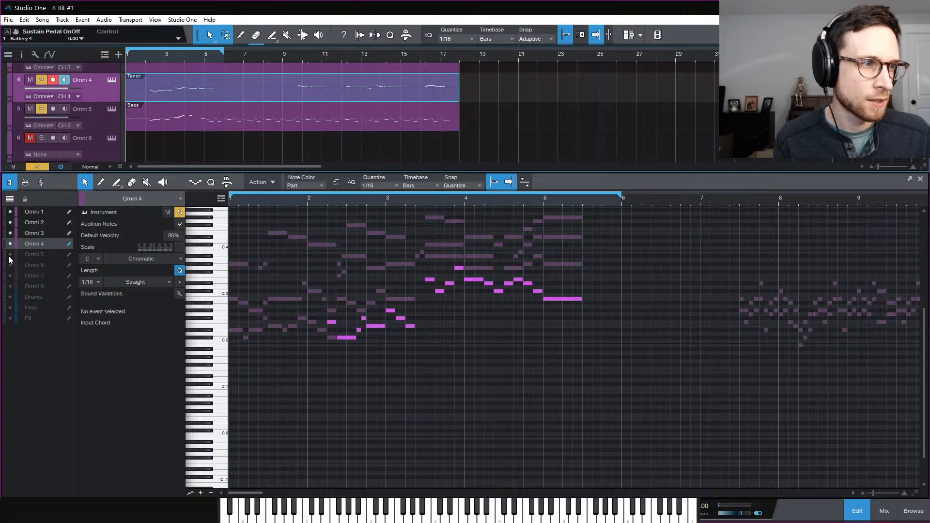
Open the Bass part with Melody, Soprano, Alto and Tenor notes visible behind it, and play
click(176, 122)
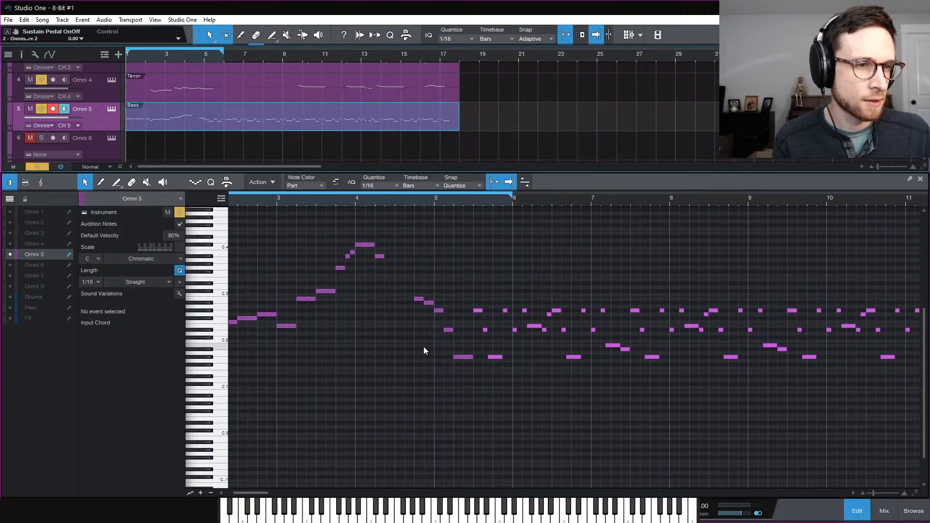
drag(10, 244, 10, 212)
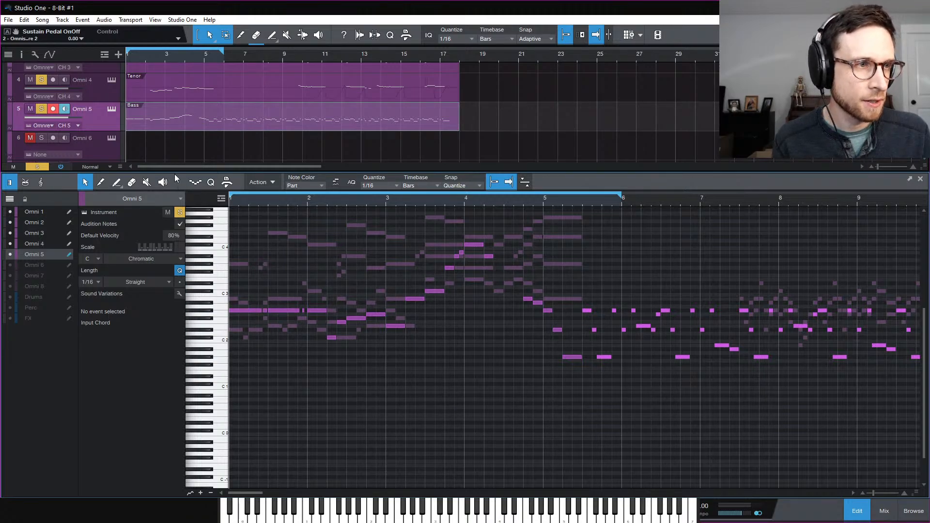
key(space)
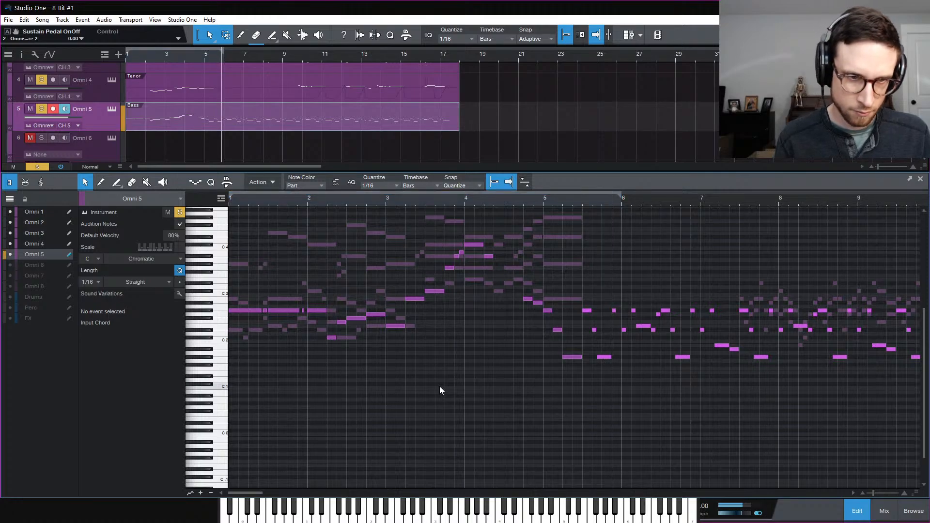
Clear all solos so every part plays, then stop and close the note editor
click(45, 167)
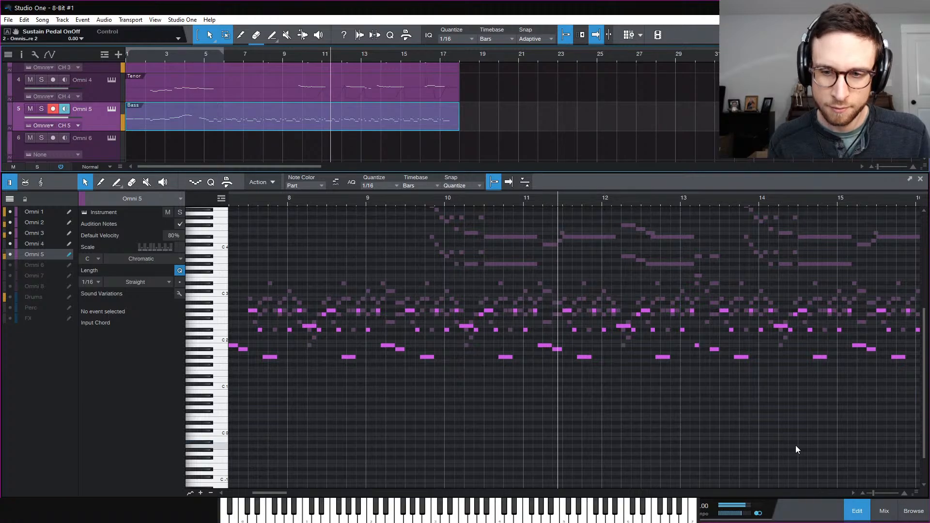
scroll(825, 418, up, 1)
scroll(824, 418, up, 1)
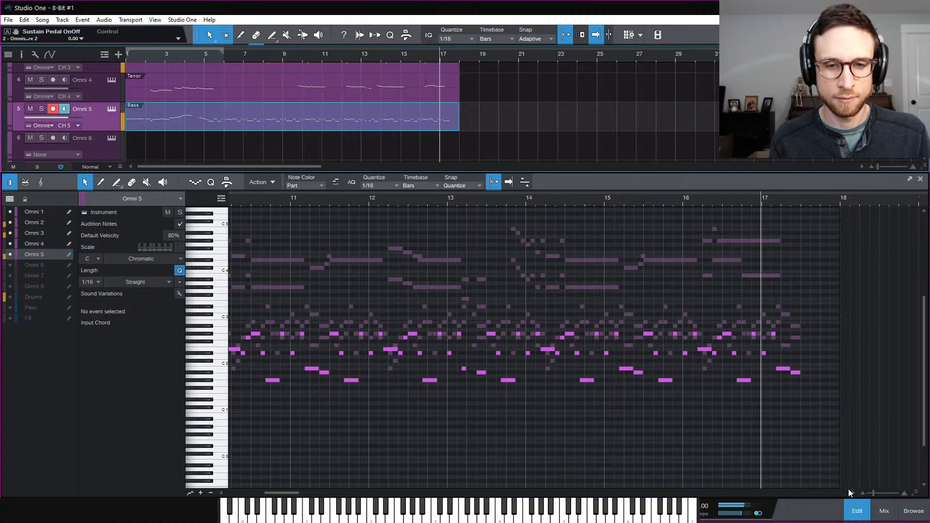
key(space)
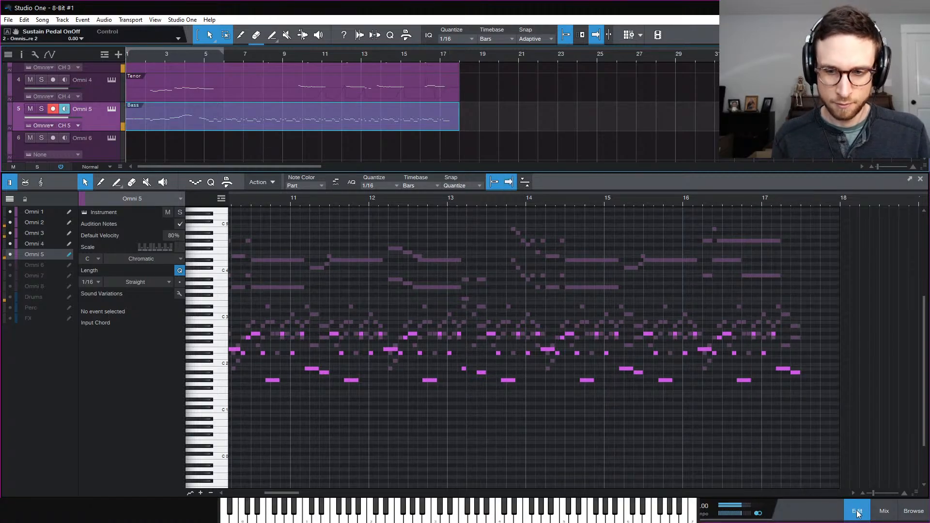
click(856, 509)
click(693, 385)
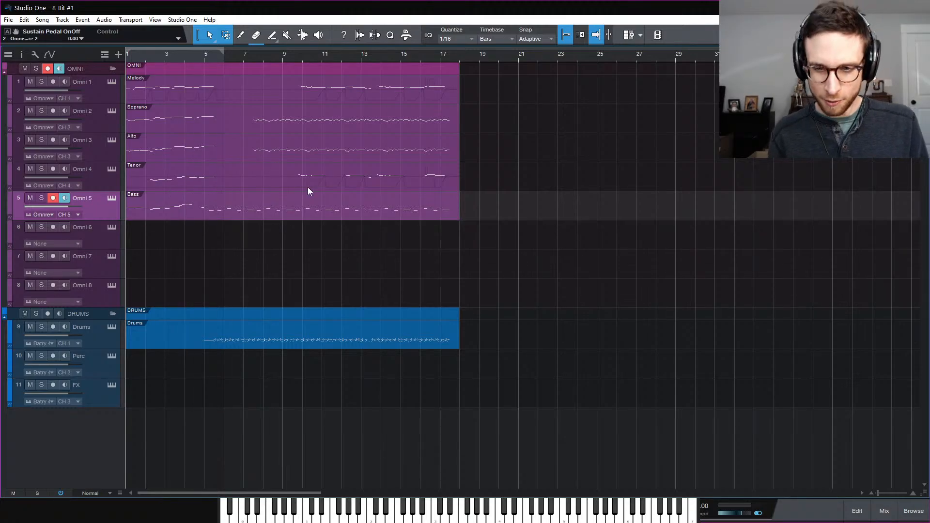
Close the 8-Bit #1 song and return the playhead to the start of Weekly Challenge 19
click(11, 22)
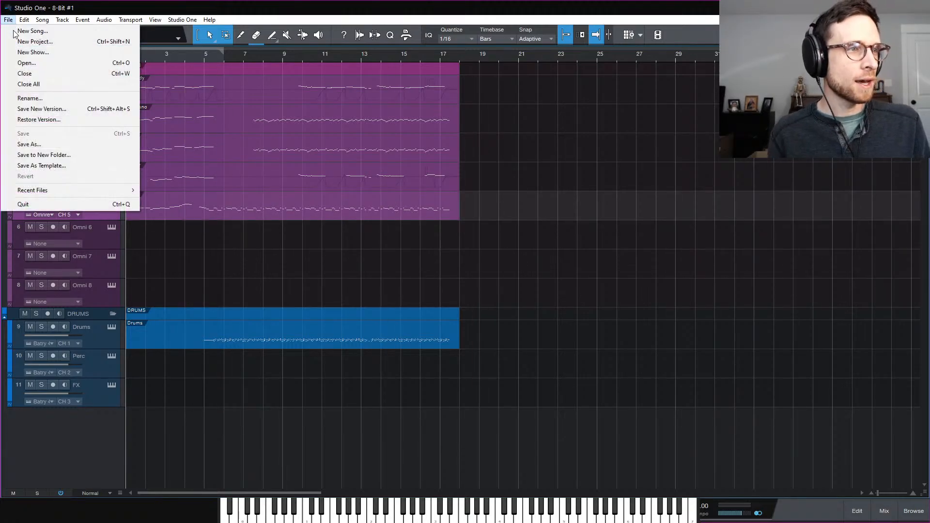
click(51, 74)
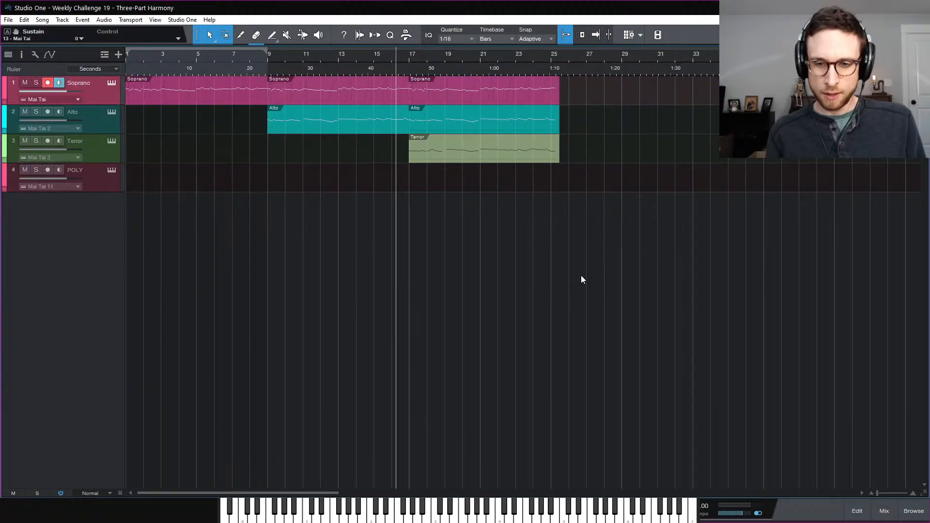
key(comma)
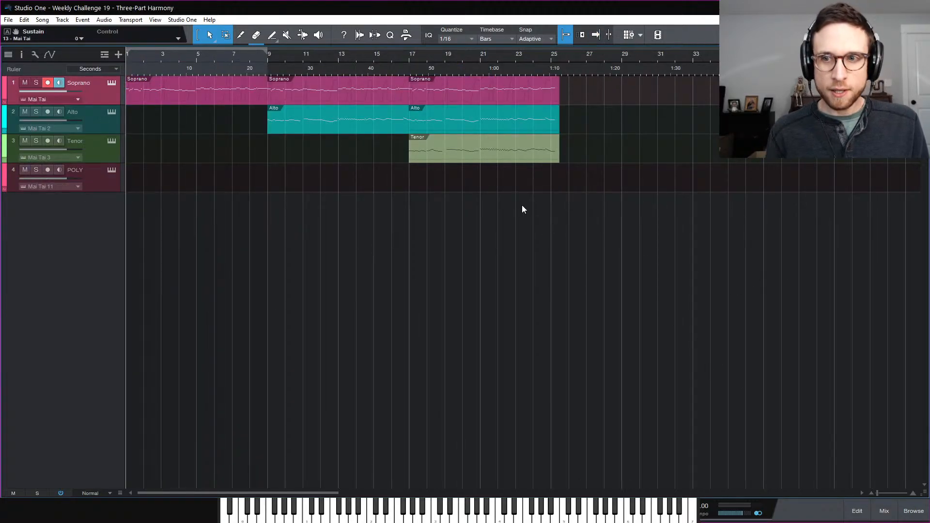